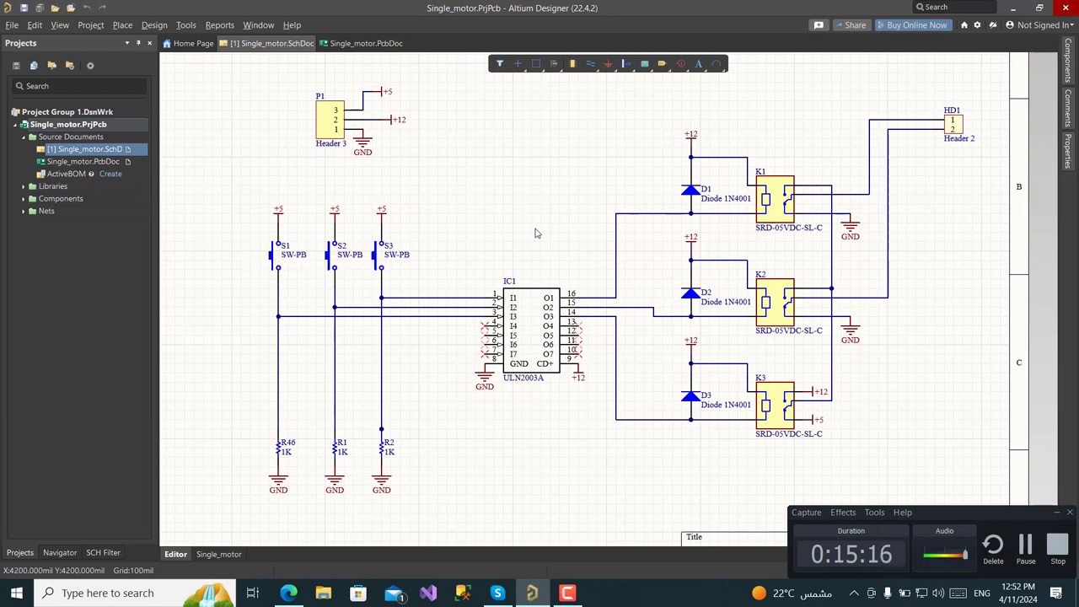
Open Paint and paste the screenshot of the Single_motor schematic onto the blank canvas
{"action": "right_click_drag", "start_coordinate": [534, 233], "coordinate": [521, 229]}
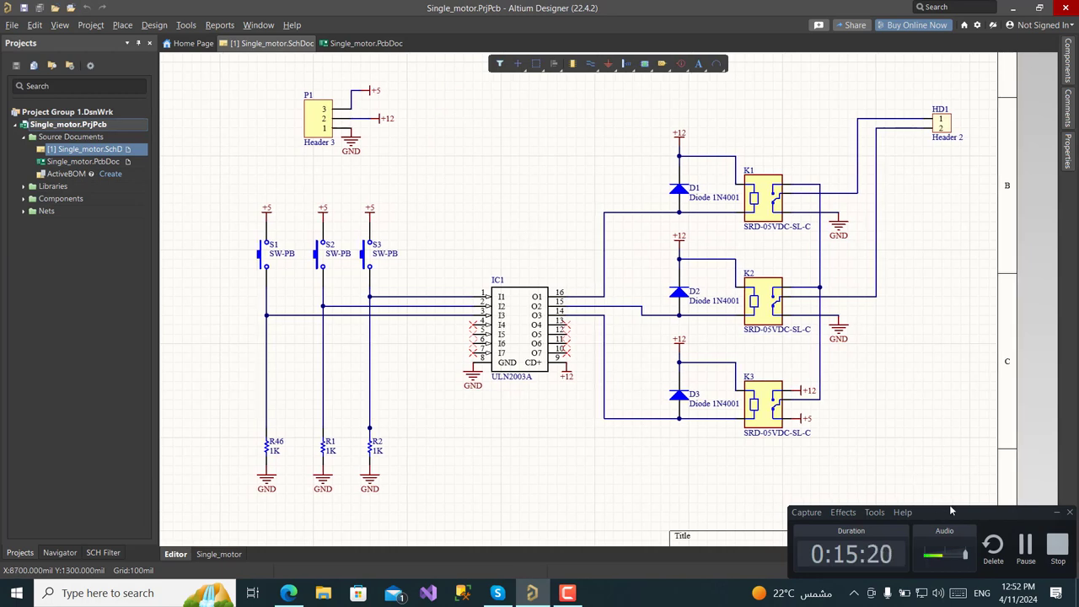
{"action": "left_click_drag", "start_coordinate": [951, 515], "coordinate": [952, 547]}
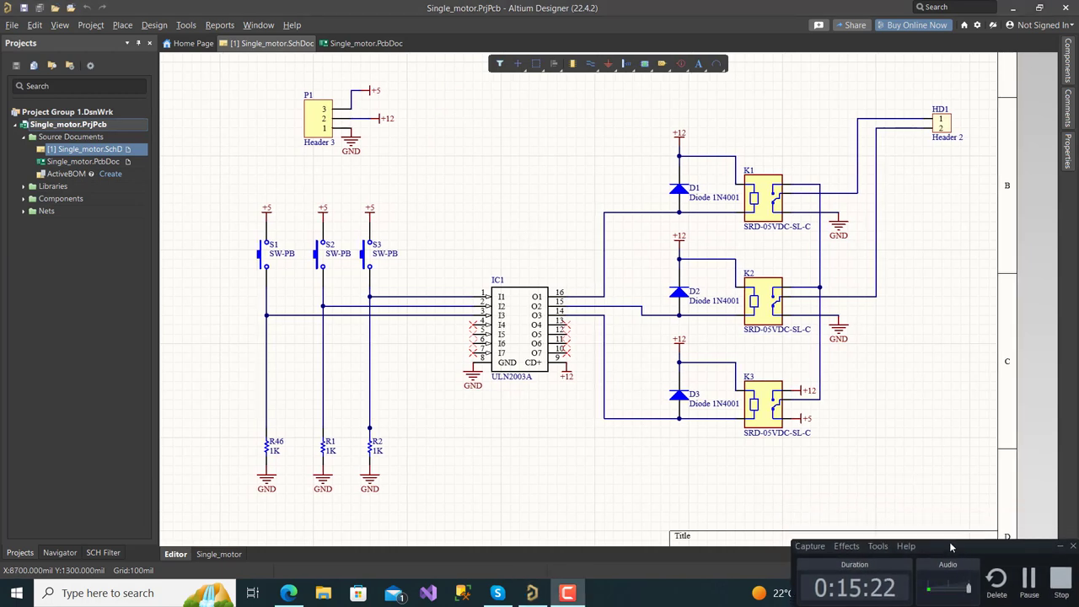
{"action": "left_click", "coordinate": [152, 595]}
{"action": "type", "text": "pa"}
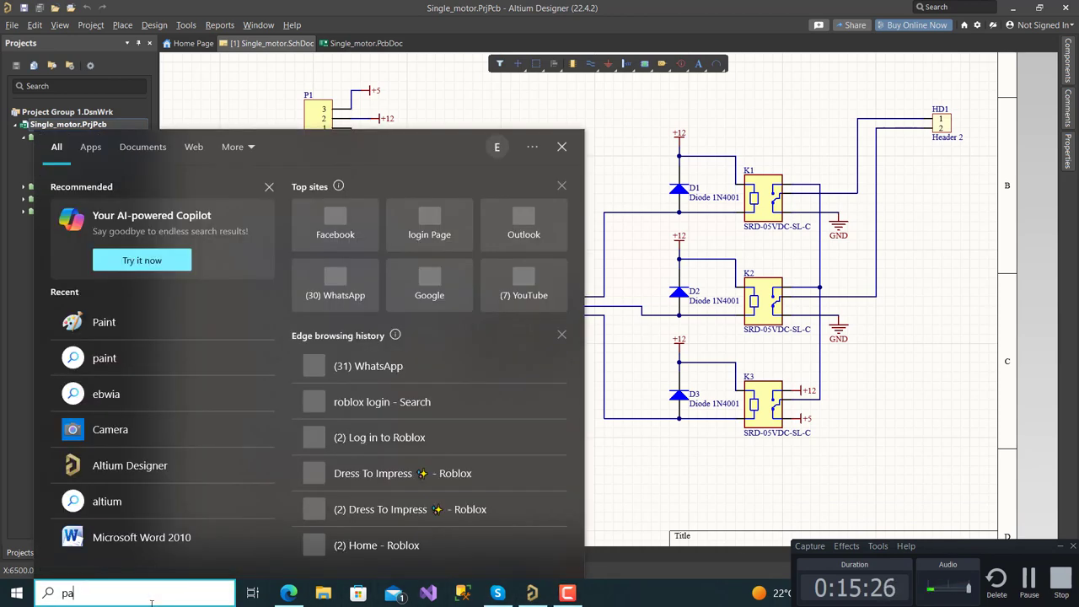
{"action": "type", "text": "int"}
{"action": "key", "text": "Return"}
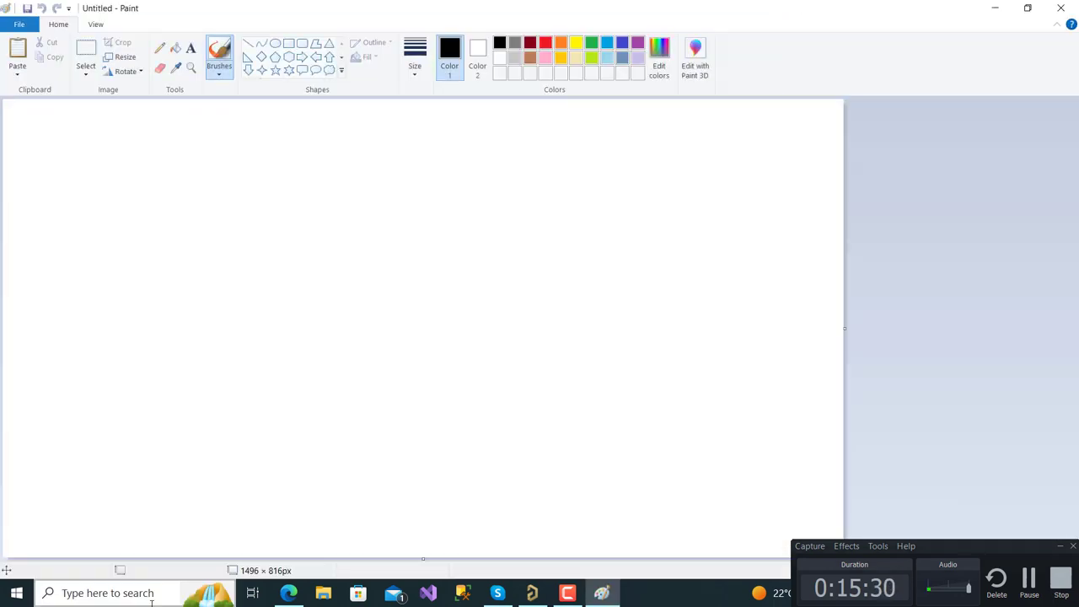
{"action": "key", "text": "ctrl+v"}
{"action": "scroll", "coordinate": [573, 529], "scroll_direction": "down", "scroll_amount": 3}
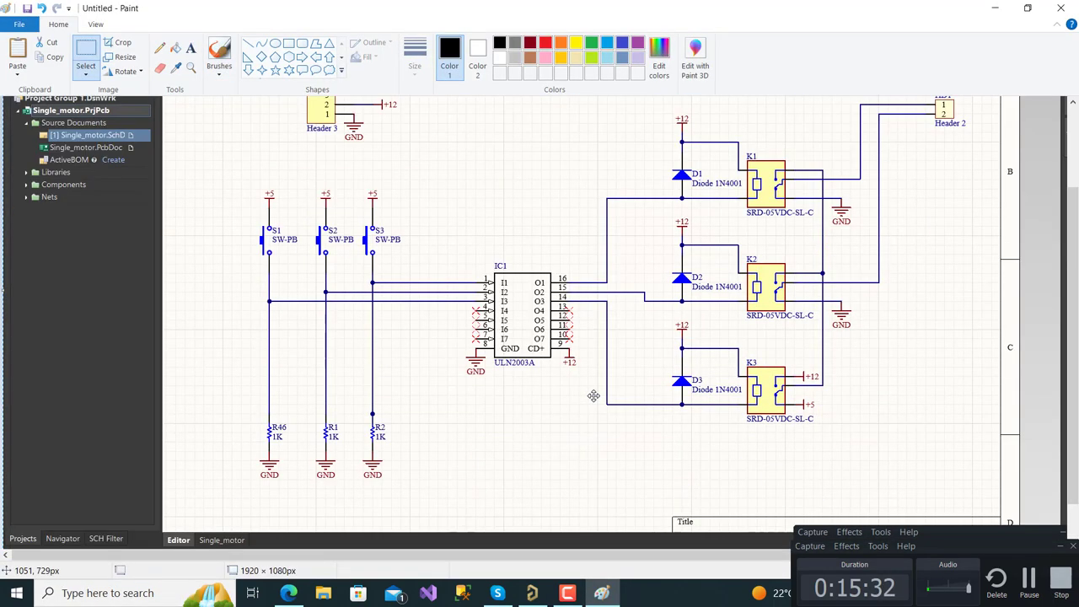
Switch back to Altium Designer and close the Single_motor project
{"action": "left_click", "coordinate": [532, 592]}
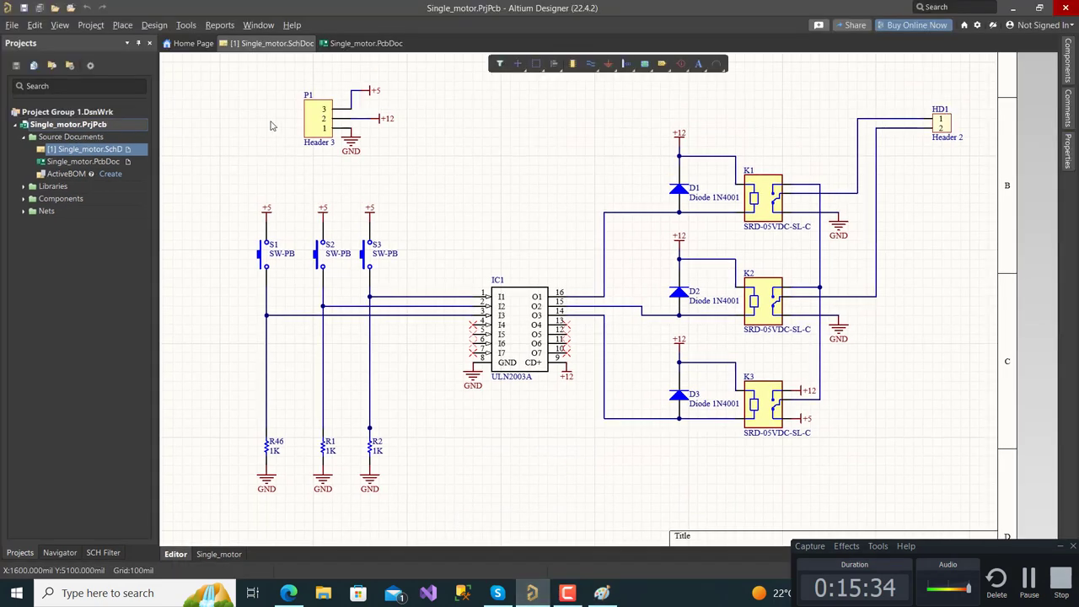
{"action": "right_click", "coordinate": [84, 127]}
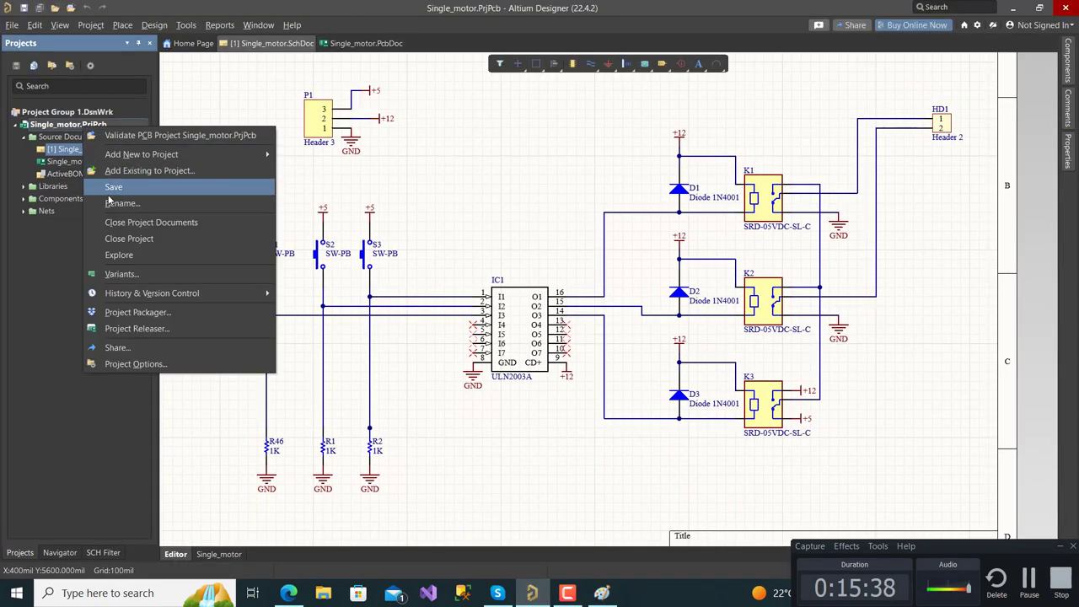
{"action": "left_click", "coordinate": [175, 238]}
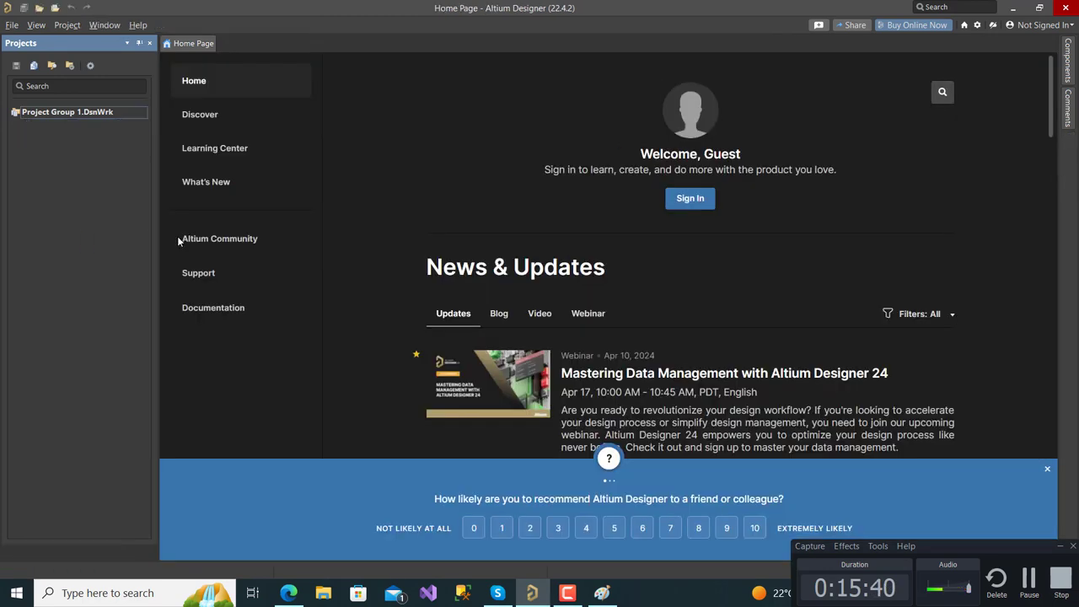
Start a new empty local PCB project, name it DC_Motor, and copy that name
{"action": "left_click", "coordinate": [12, 25]}
{"action": "mouse_move", "coordinate": [32, 44]}
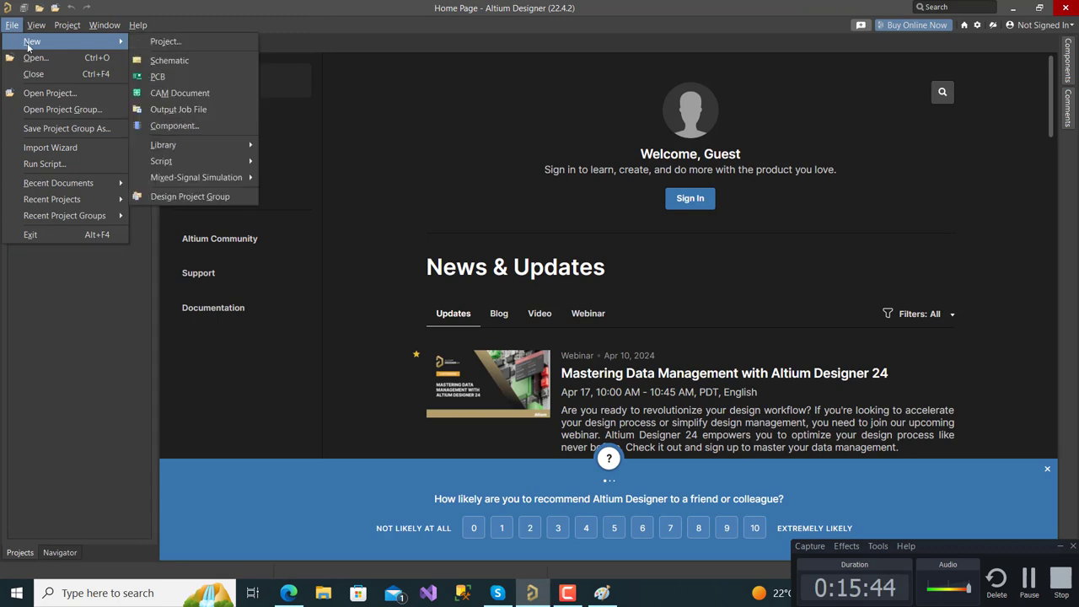
{"action": "left_click", "coordinate": [186, 43]}
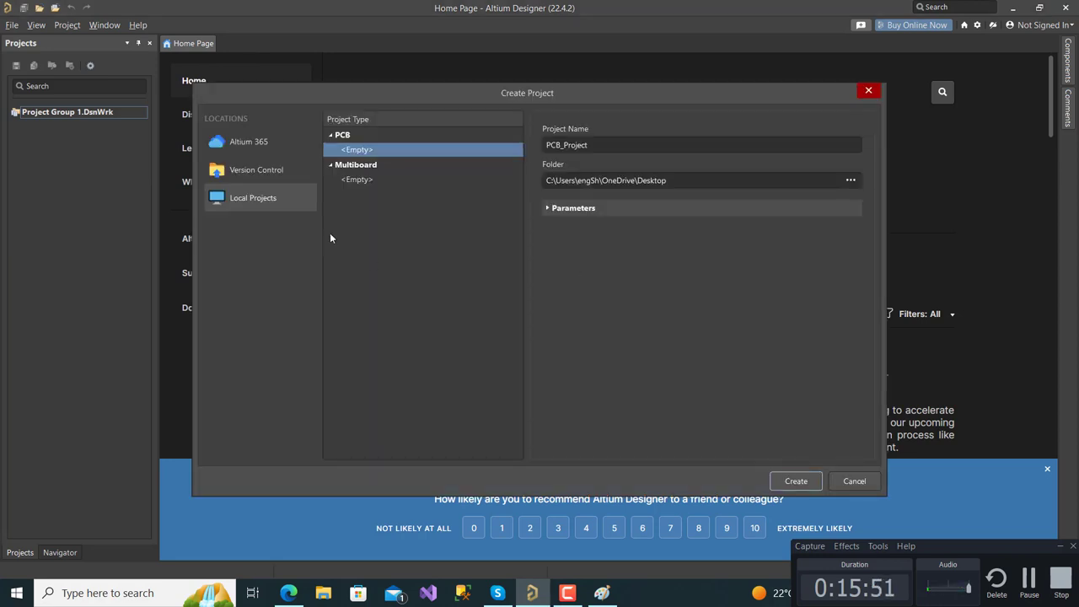
{"action": "left_click", "coordinate": [250, 205]}
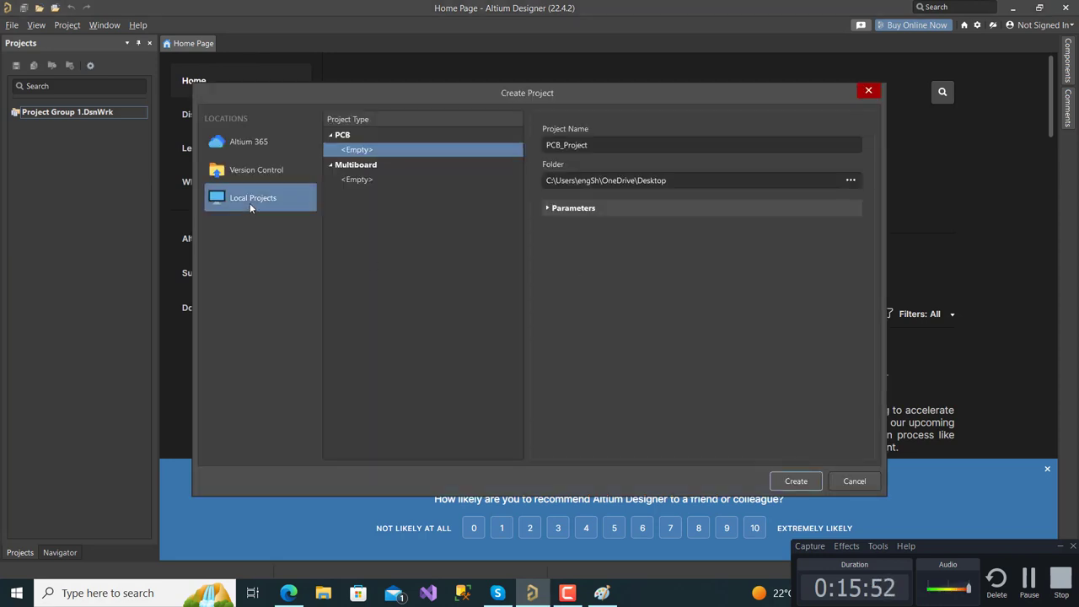
{"action": "left_click", "coordinate": [610, 144]}
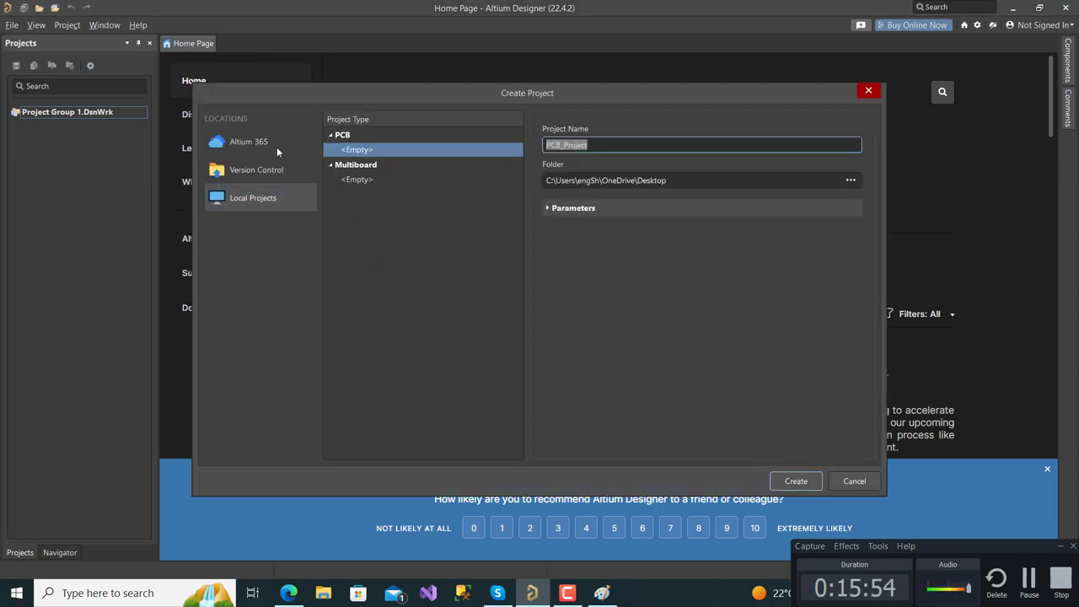
{"action": "type", "text": "DC"}
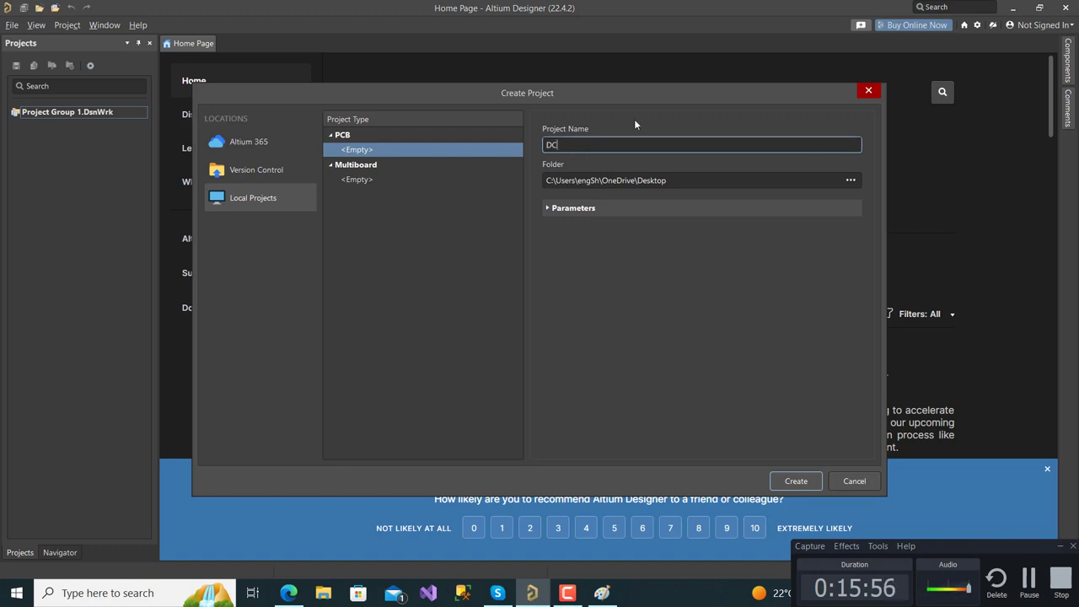
{"action": "type", "text": "_Motor"}
{"action": "key", "text": "ctrl+a"}
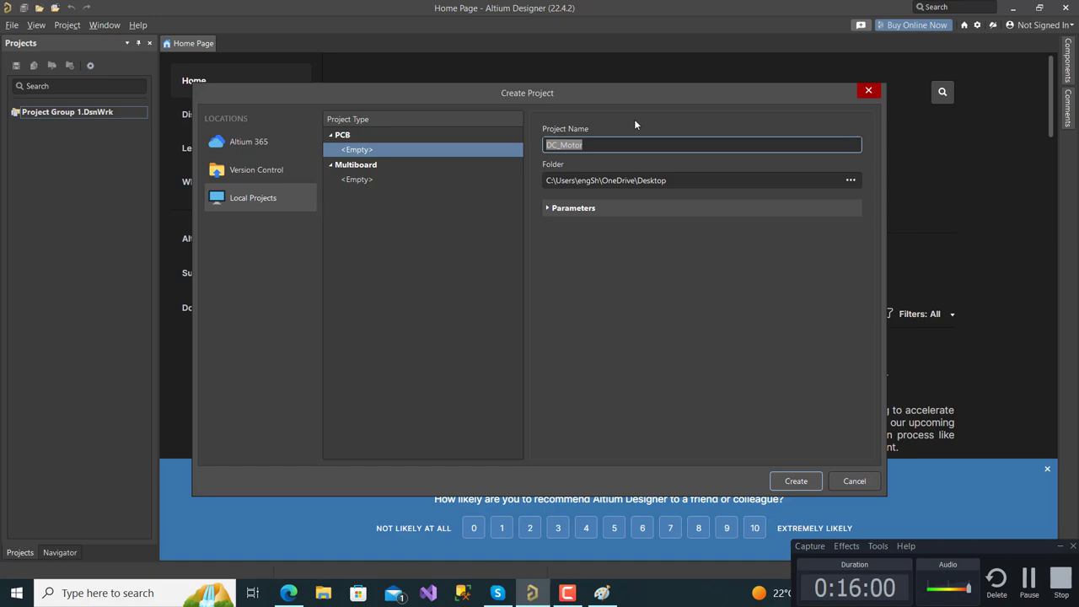
{"action": "right_click", "coordinate": [573, 147]}
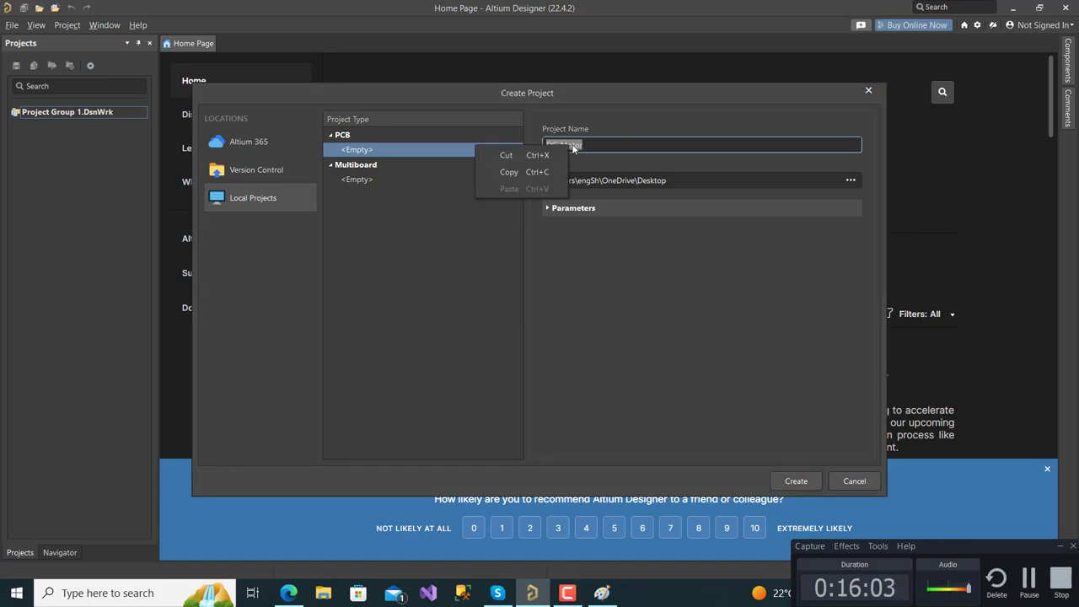
{"action": "left_click", "coordinate": [525, 173]}
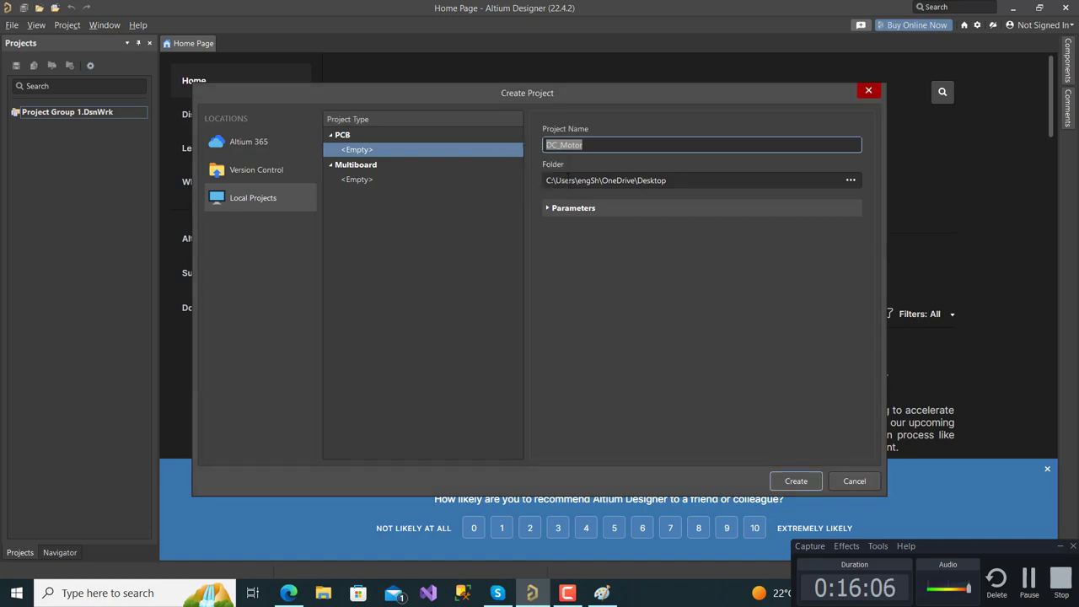
Choose the Desktop as the project location and create the project
{"action": "left_click", "coordinate": [850, 179]}
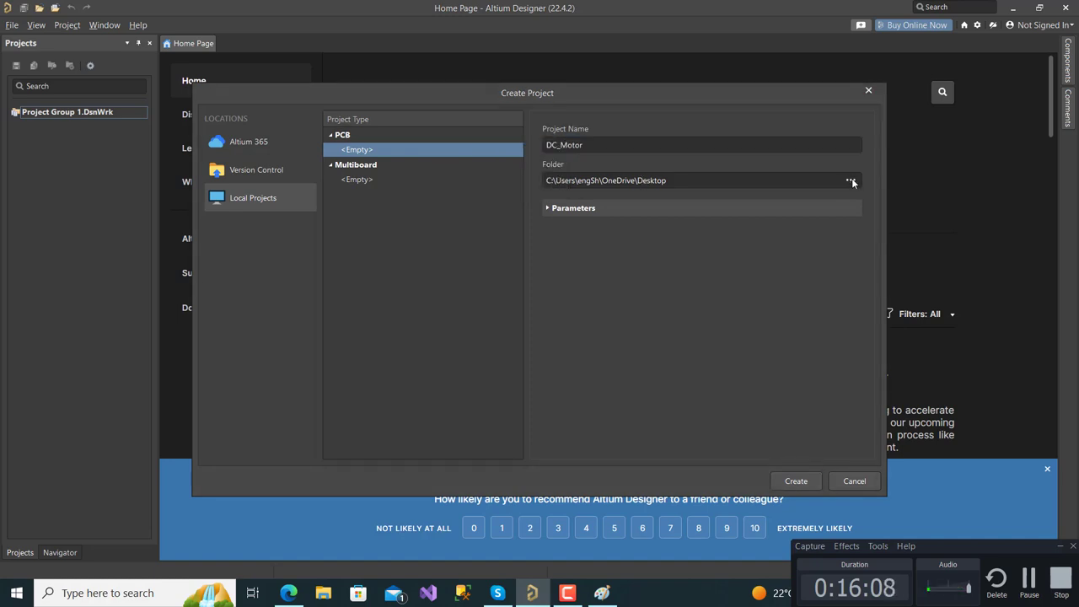
{"action": "left_click", "coordinate": [380, 230]}
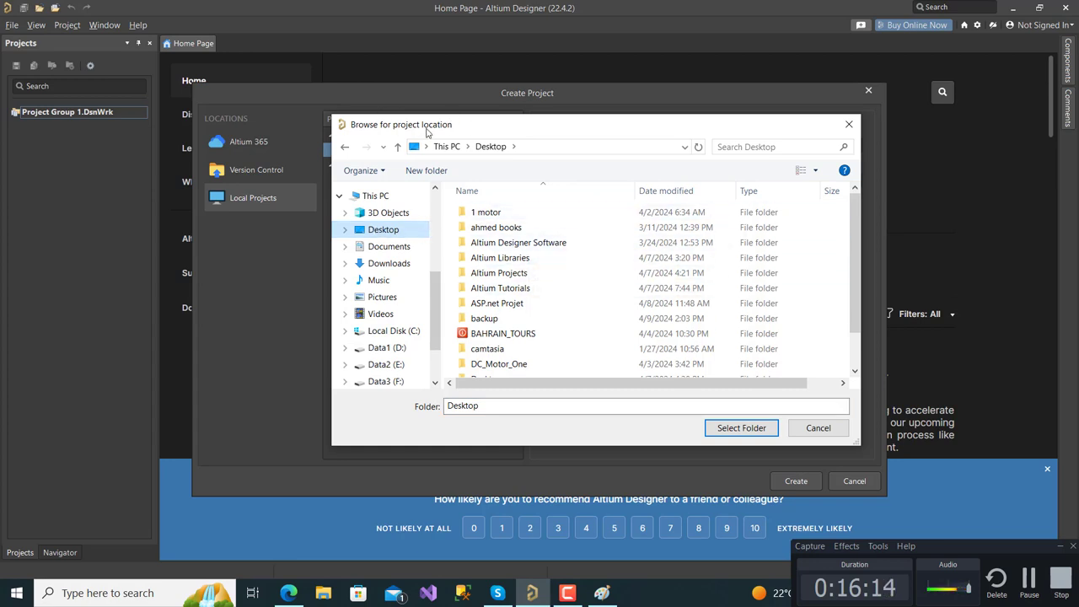
{"action": "left_click", "coordinate": [742, 428]}
{"action": "left_click", "coordinate": [796, 481]}
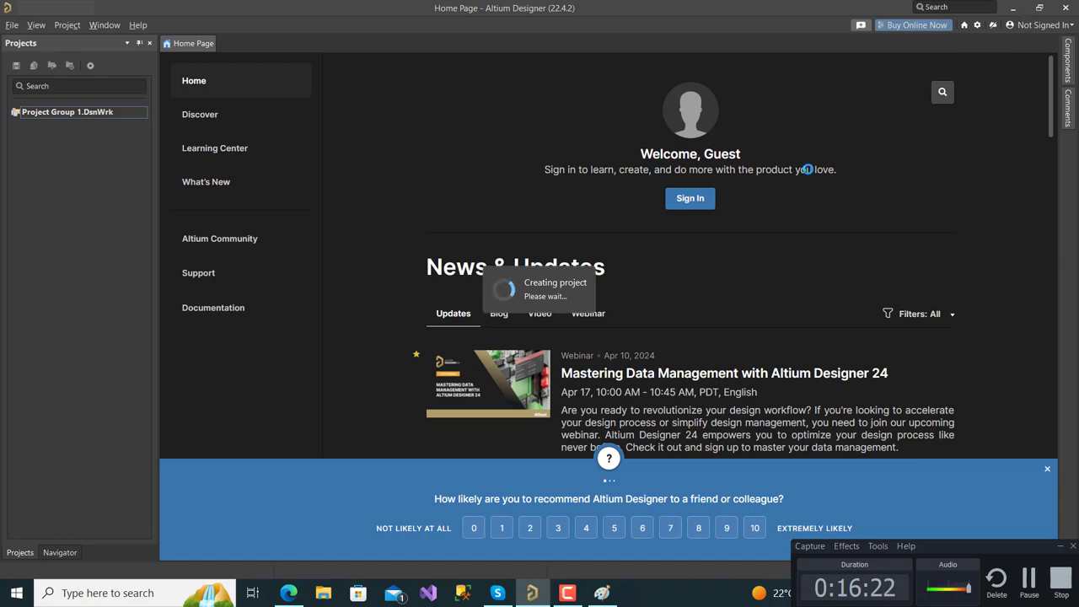
Show the Windows desktop, move the DC_Motor folder to an empty area, and open it
{"action": "key", "text": "super+d"}
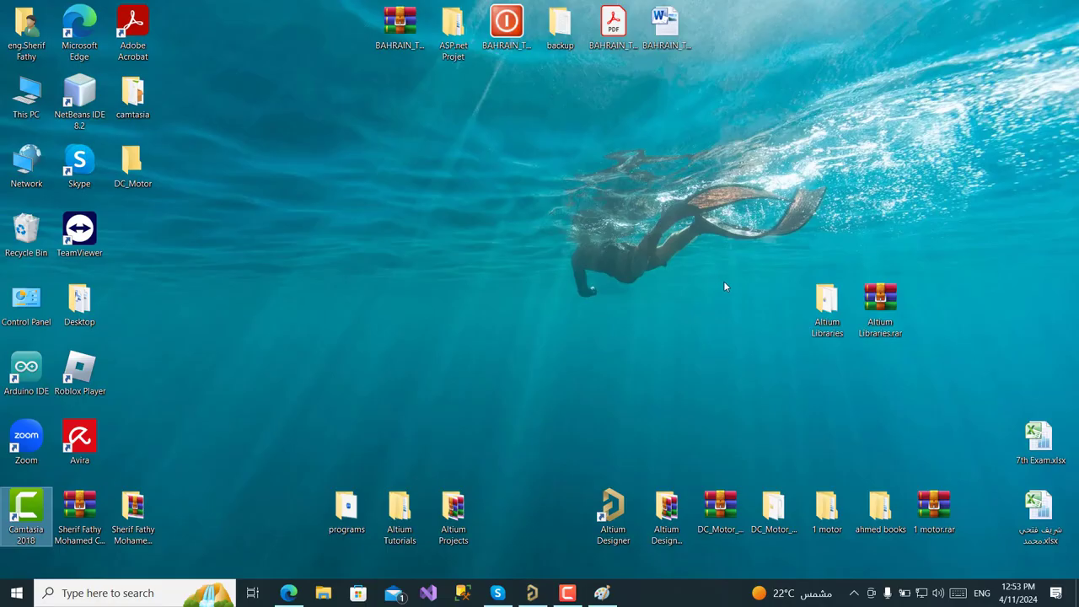
{"action": "left_click_drag", "start_coordinate": [133, 160], "coordinate": [473, 171]}
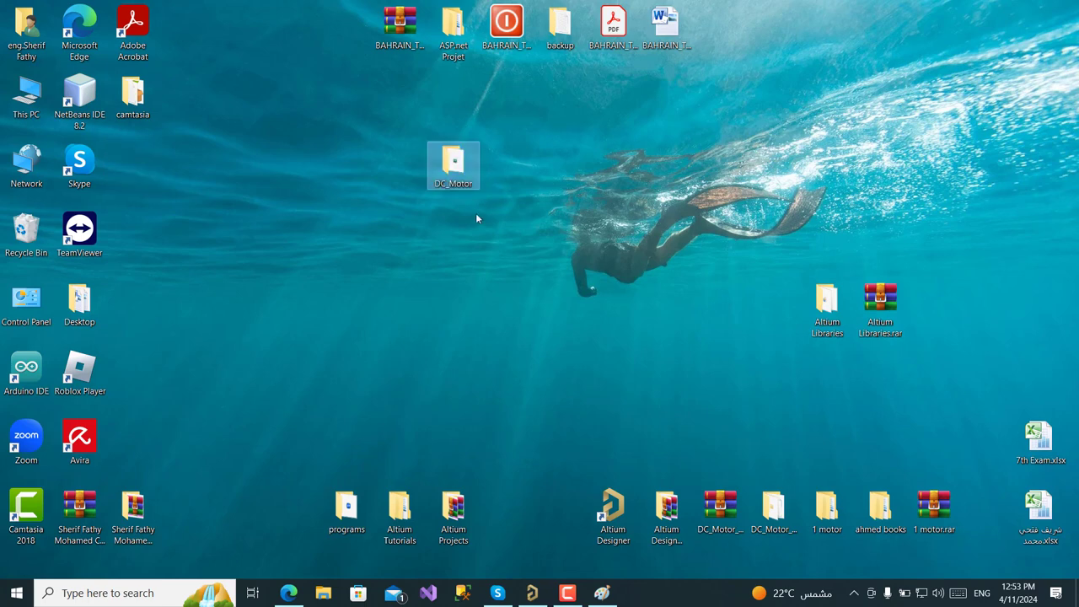
{"action": "double_click", "coordinate": [463, 169]}
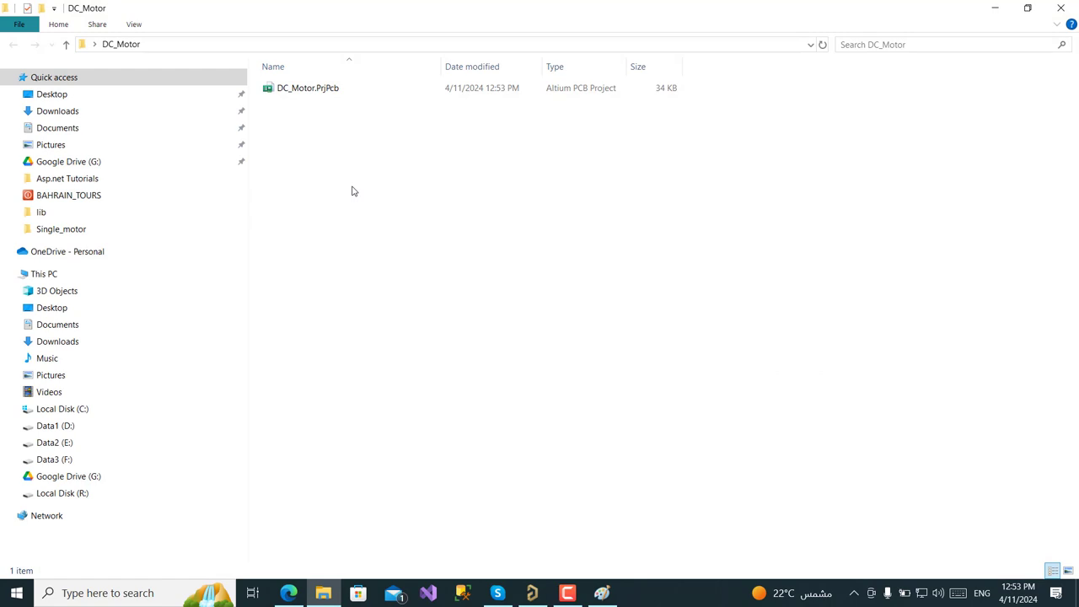
Create a subfolder named lib inside the DC_Motor folder and open it
{"action": "right_click", "coordinate": [353, 192]}
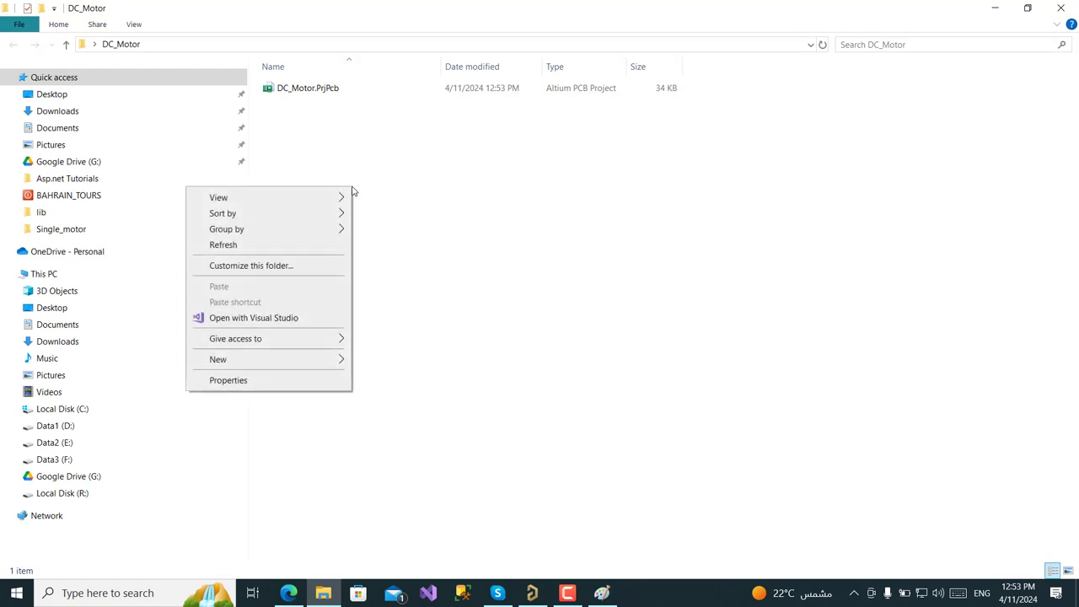
{"action": "mouse_move", "coordinate": [323, 364]}
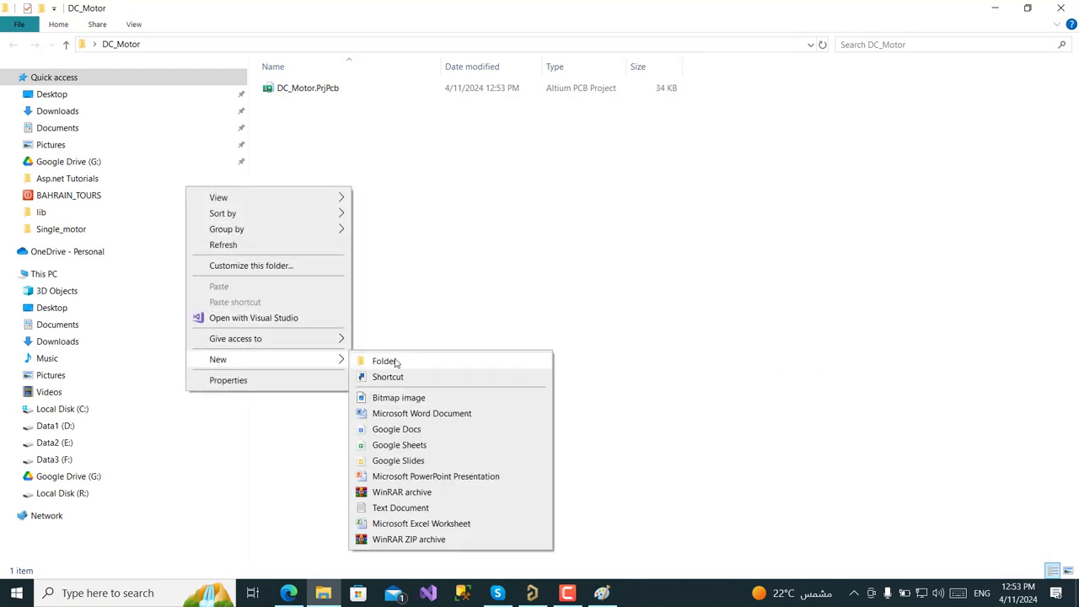
{"action": "left_click", "coordinate": [385, 361]}
{"action": "type", "text": "lib"}
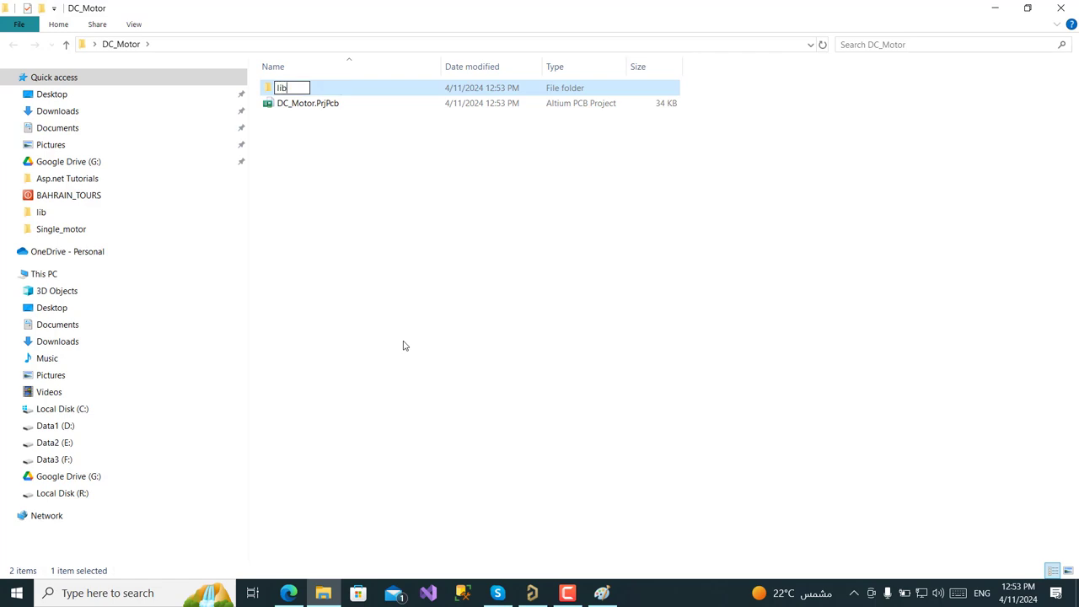
{"action": "key", "text": "Return"}
{"action": "key", "text": "Return"}
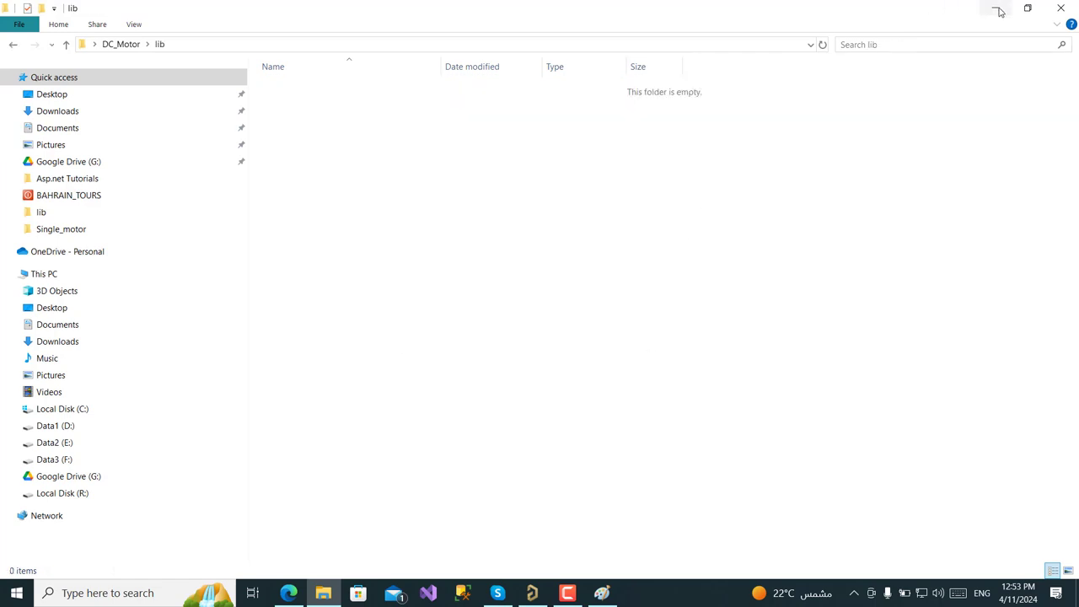
Restore the lib folder window to a smaller size, minimize Altium Designer, and place the folder window over the desktop
{"action": "left_click_drag", "start_coordinate": [945, 20], "coordinate": [472, 88]}
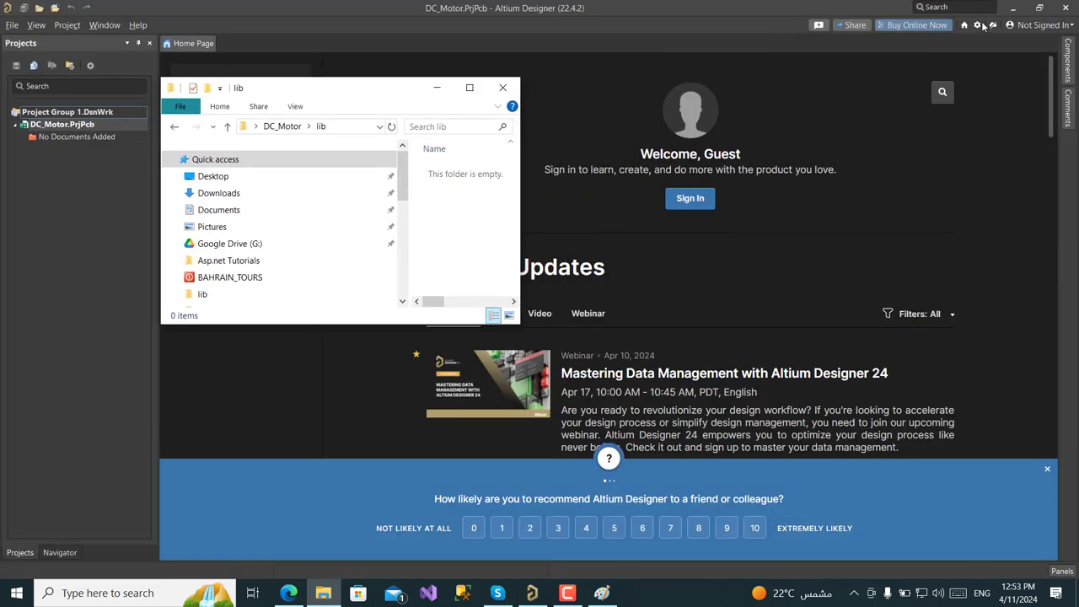
{"action": "left_click", "coordinate": [1011, 8]}
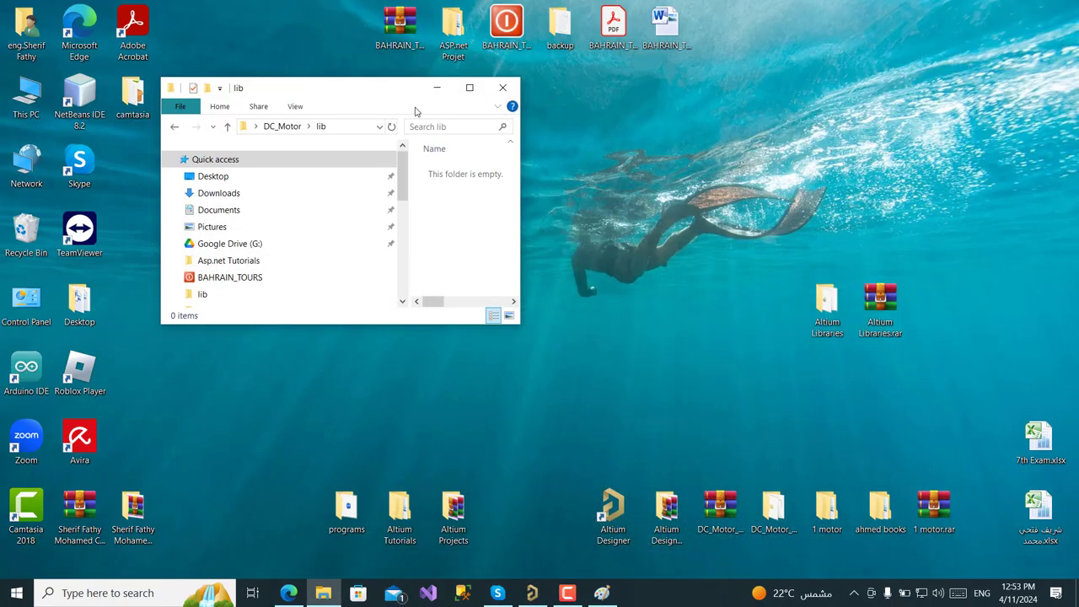
{"action": "left_click_drag", "start_coordinate": [400, 95], "coordinate": [333, 109]}
{"action": "left_click", "coordinate": [665, 514]}
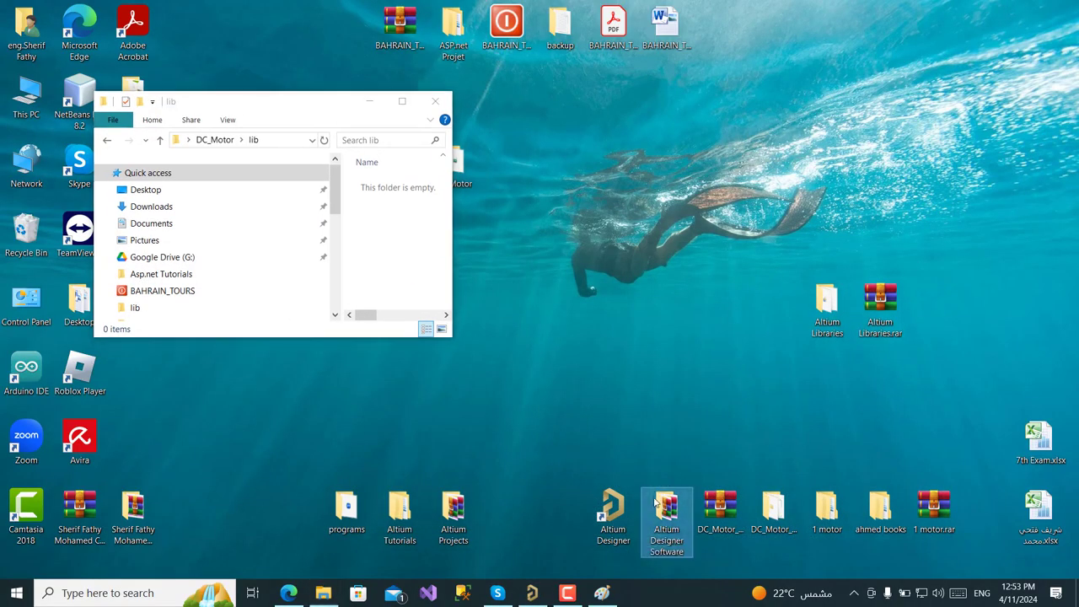
{"action": "left_click", "coordinate": [690, 396]}
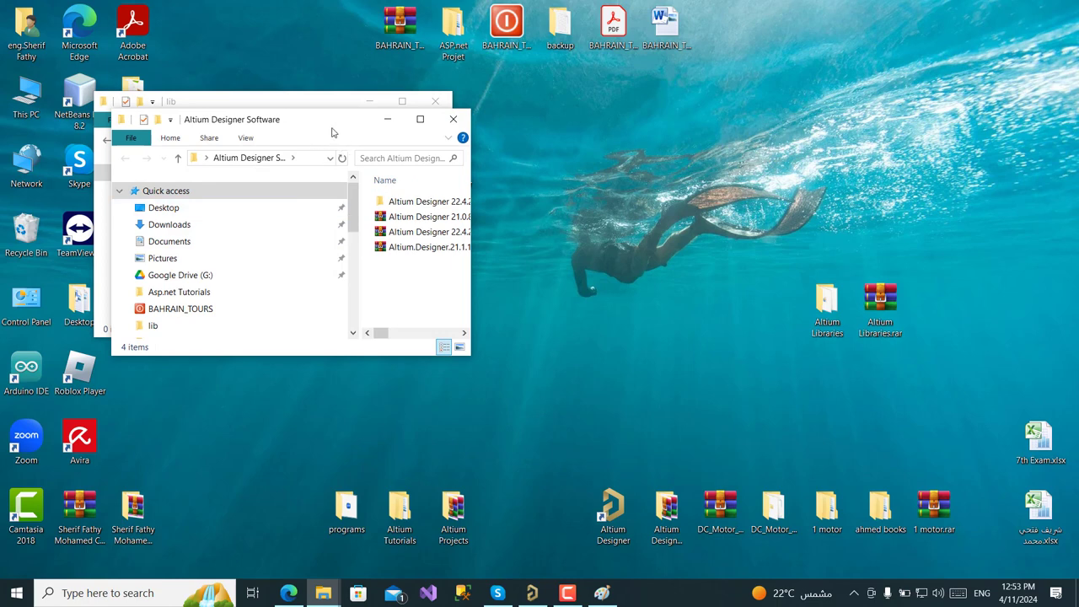
{"action": "left_click", "coordinate": [466, 123]}
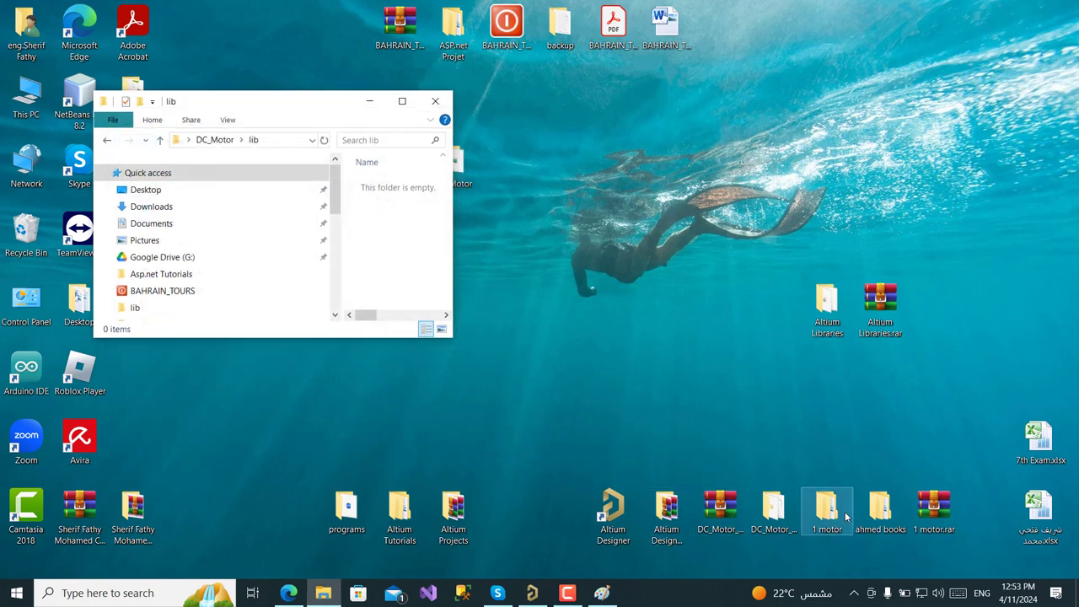
{"action": "double_click", "coordinate": [666, 508]}
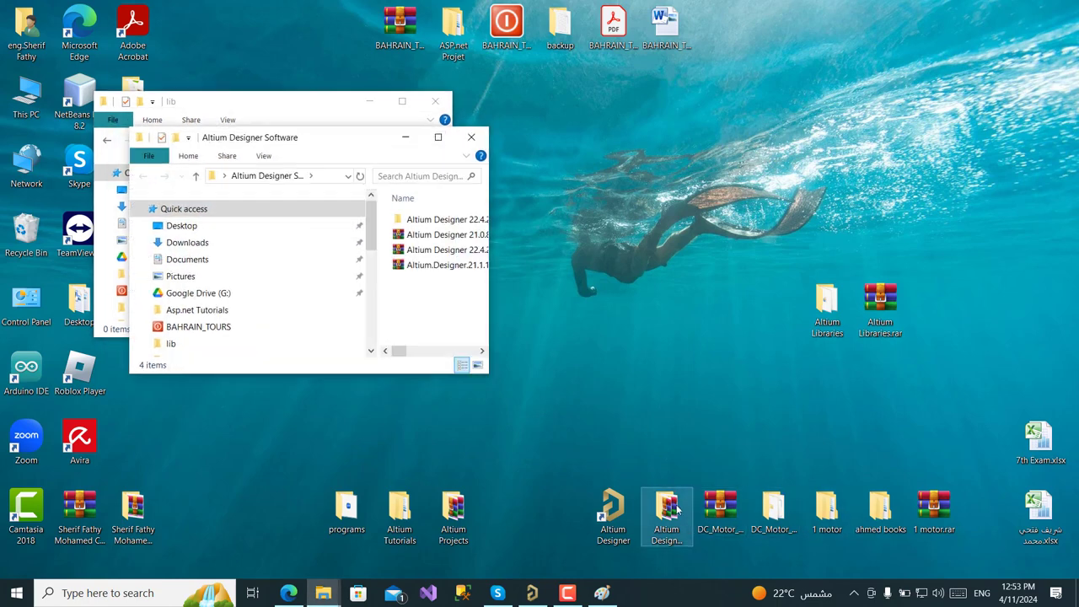
{"action": "left_click", "coordinate": [471, 138]}
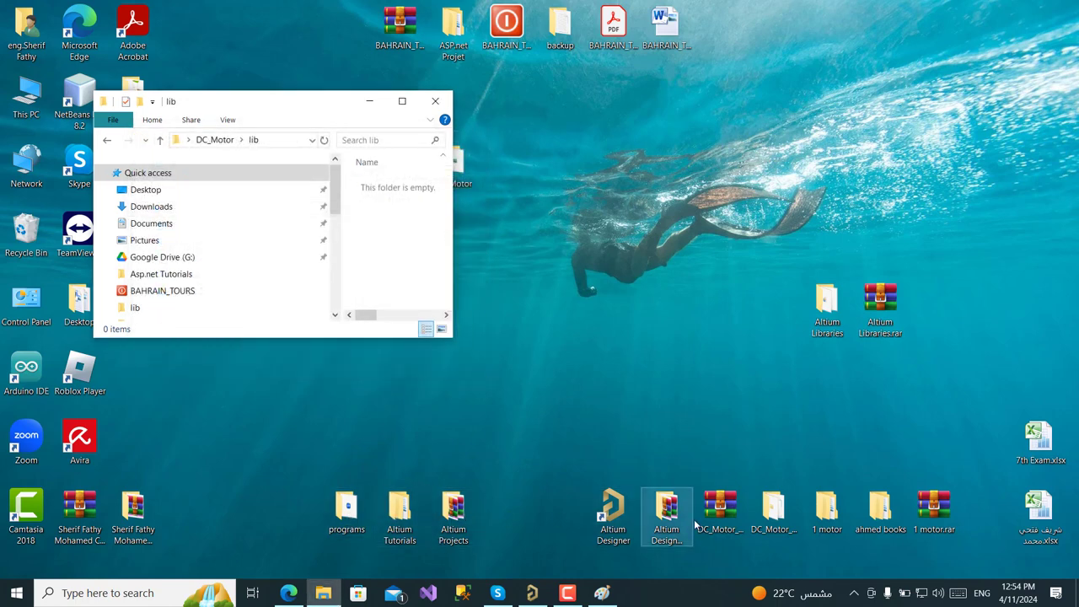
Open the Altium Libraries folder from the desktop and place its window beside the lib folder window
{"action": "double_click", "coordinate": [827, 303]}
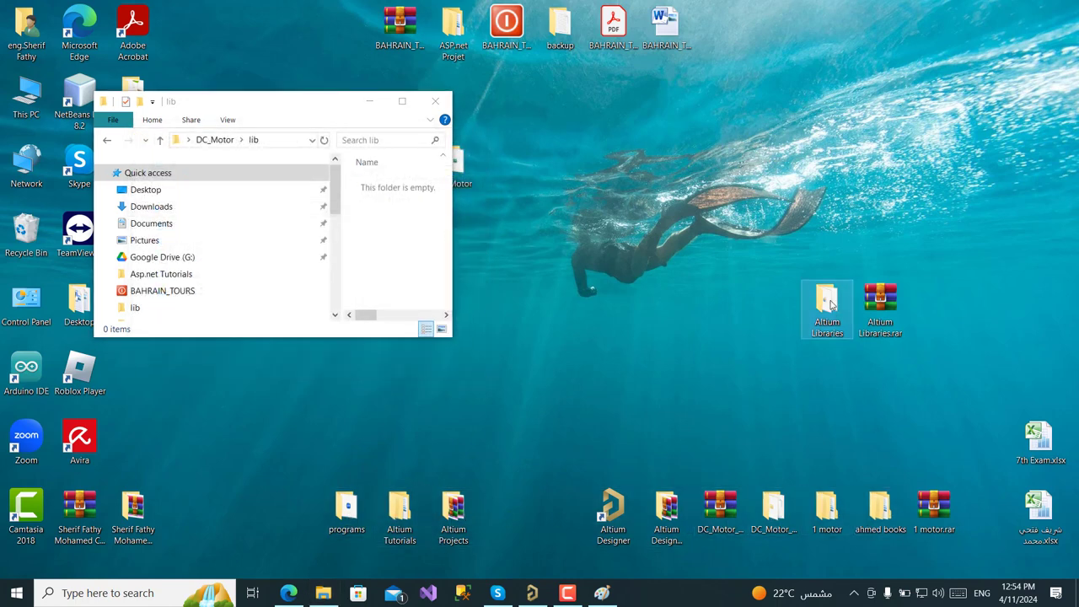
{"action": "left_click_drag", "start_coordinate": [325, 156], "coordinate": [832, 173]}
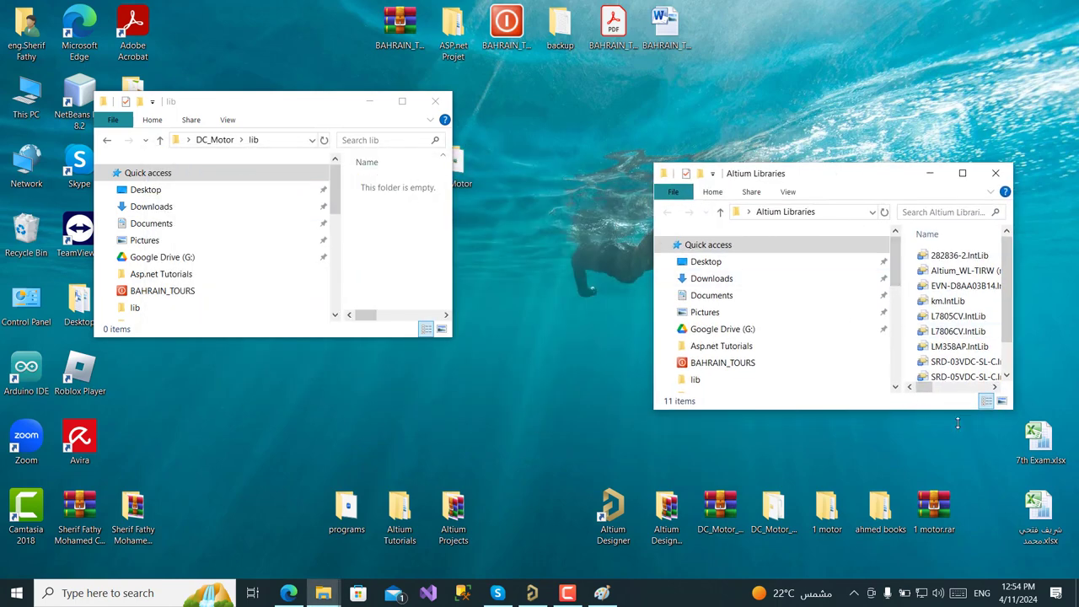
Copy all the IntLib files from the Altium Libraries folder into DC_Motor's lib folder, and close the DC_Motor folder window
{"action": "left_click_drag", "start_coordinate": [957, 422], "coordinate": [956, 538]}
{"action": "key", "text": "ctrl+a"}
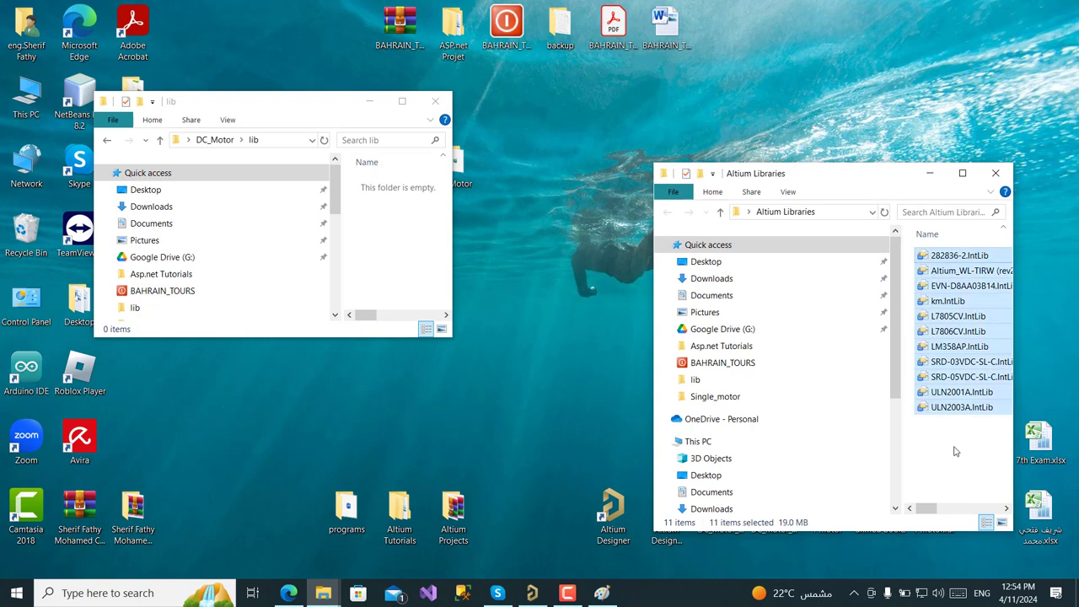
{"action": "mouse_move", "coordinate": [952, 342]}
{"action": "left_mouse_down"}
{"action": "mouse_move", "coordinate": [711, 334]}
{"action": "mouse_move", "coordinate": [366, 291]}
{"action": "mouse_move", "coordinate": [399, 268]}
{"action": "mouse_move", "coordinate": [646, 267]}
{"action": "mouse_move", "coordinate": [948, 329]}
{"action": "mouse_move", "coordinate": [950, 350]}
{"action": "left_mouse_up"}
{"action": "right_click", "coordinate": [951, 350]}
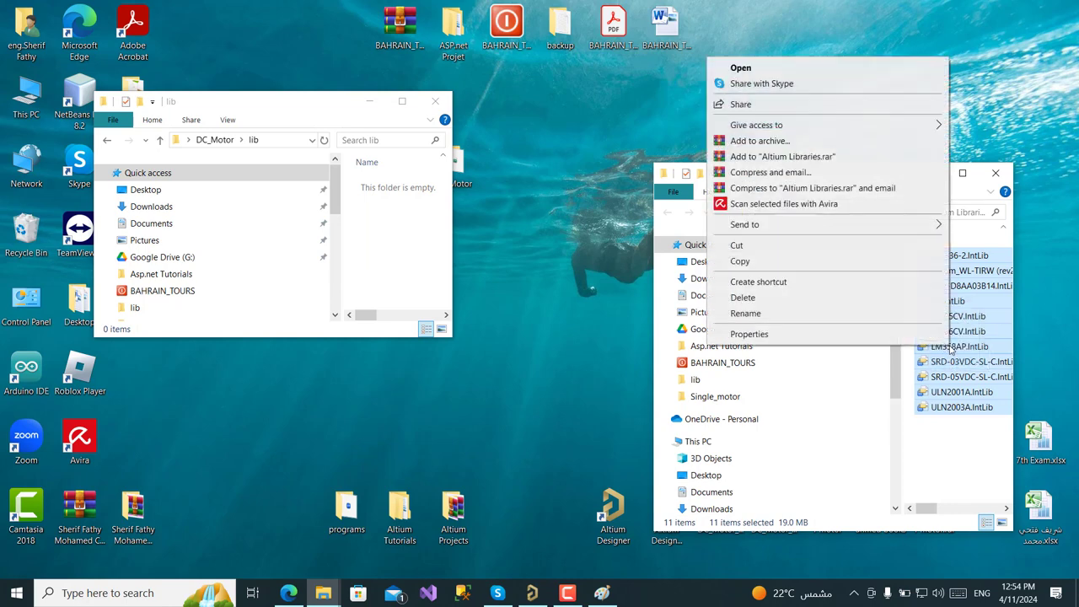
{"action": "left_click", "coordinate": [785, 262]}
{"action": "left_click", "coordinate": [401, 101]}
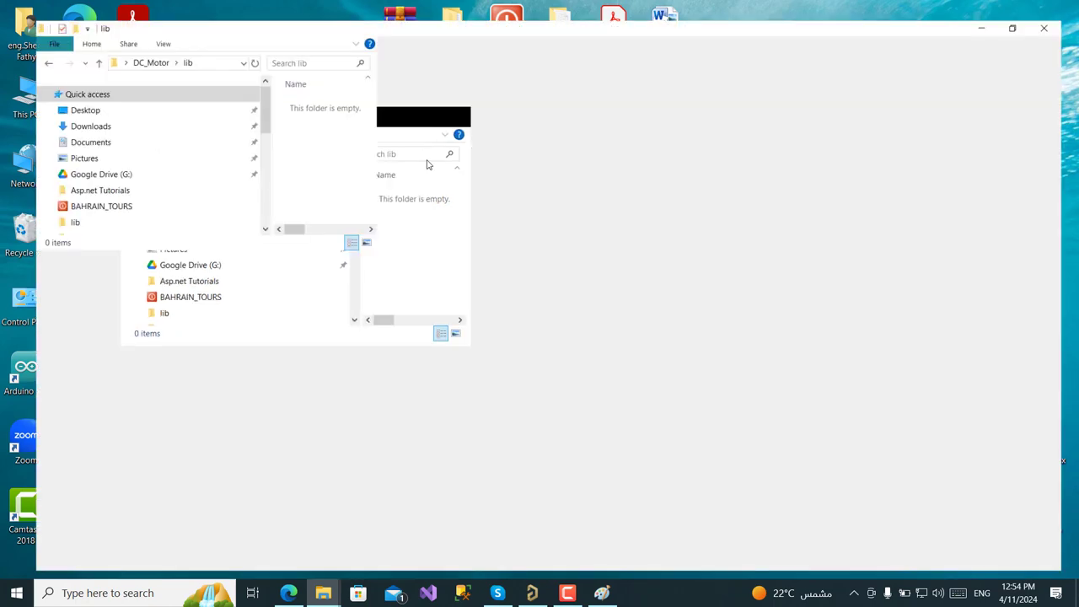
{"action": "right_click", "coordinate": [541, 198]}
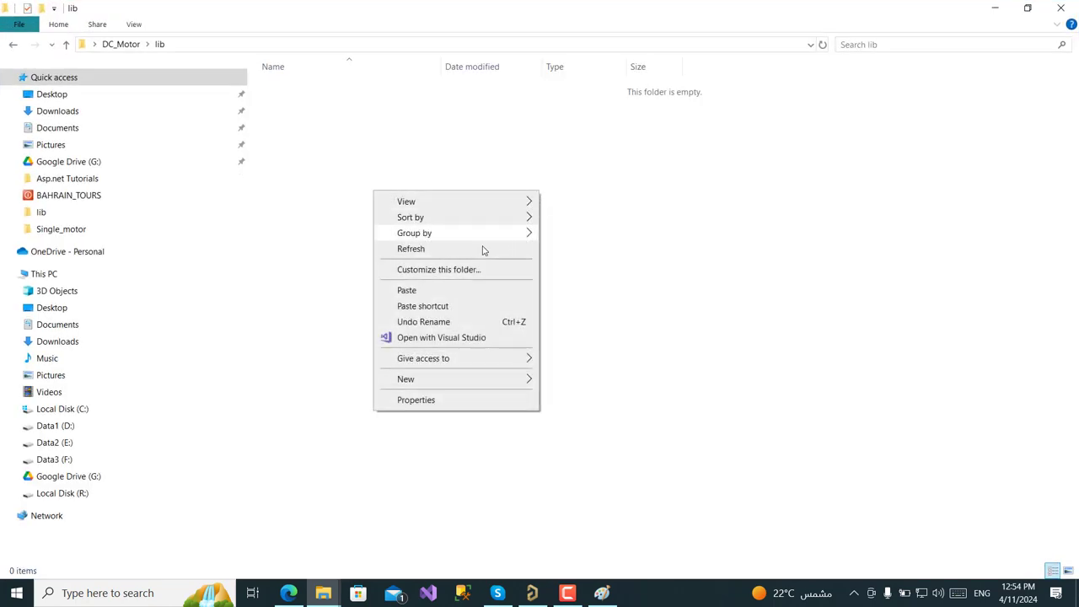
{"action": "left_click", "coordinate": [458, 291]}
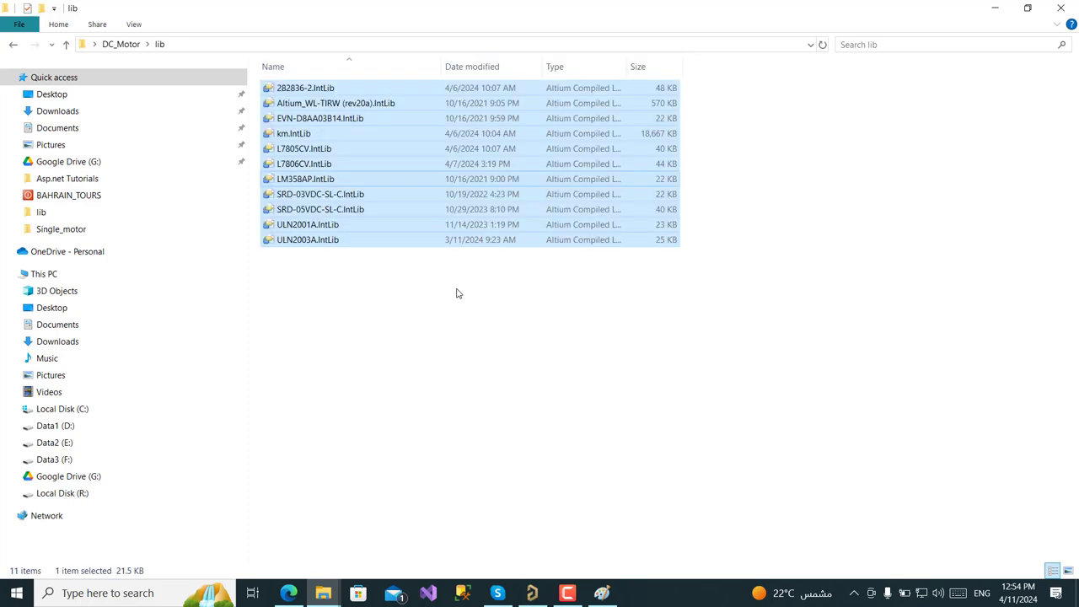
{"action": "left_click", "coordinate": [127, 44]}
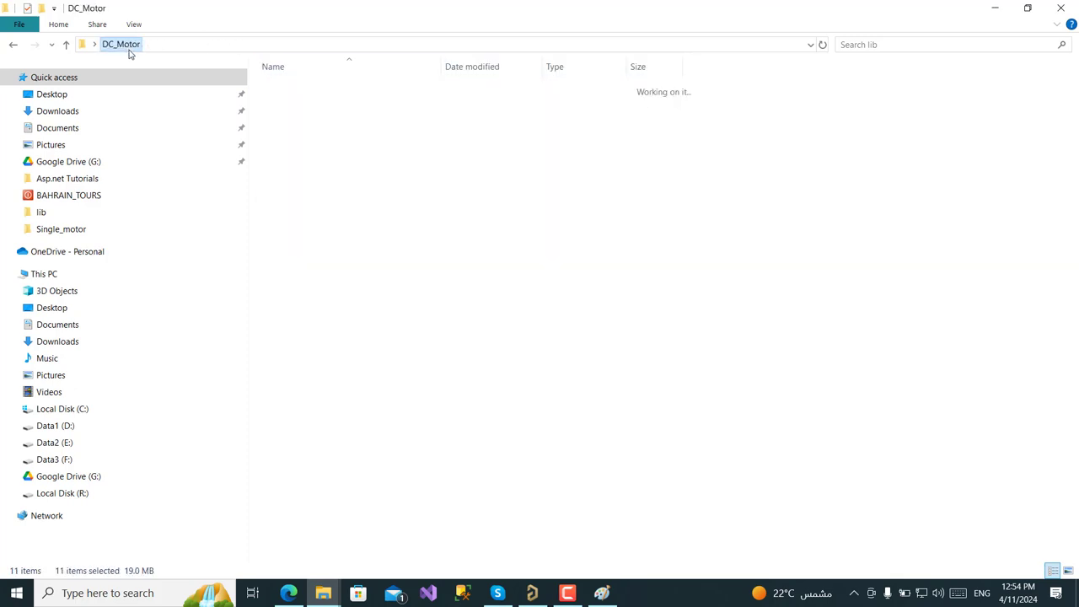
{"action": "left_click", "coordinate": [1055, 10]}
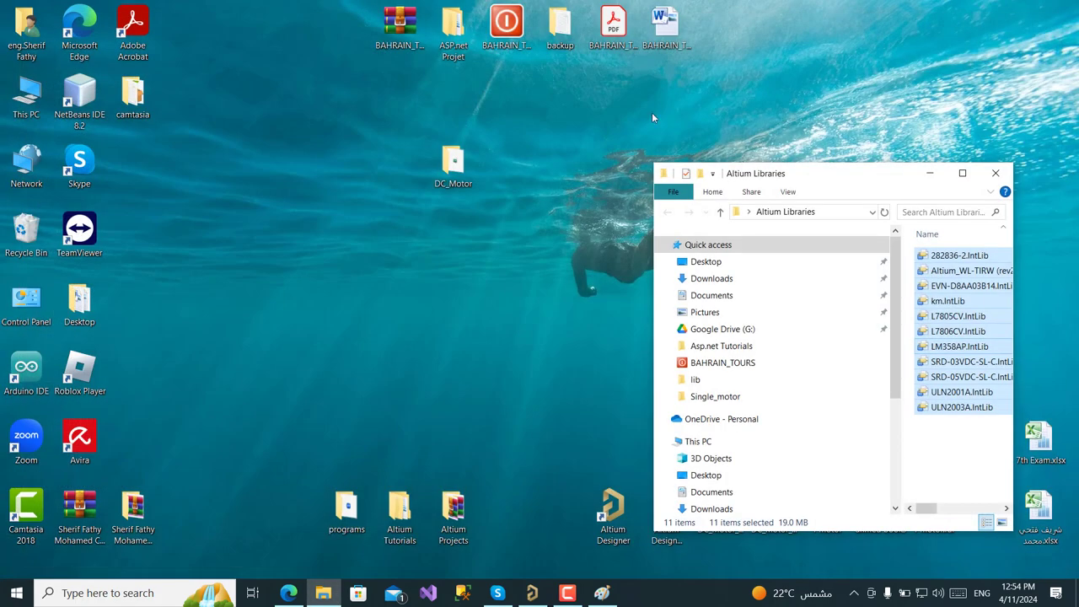
Copy the name text of the DC_Motor folder without renaming it, and close the Altium Libraries window
{"action": "right_click", "coordinate": [444, 162]}
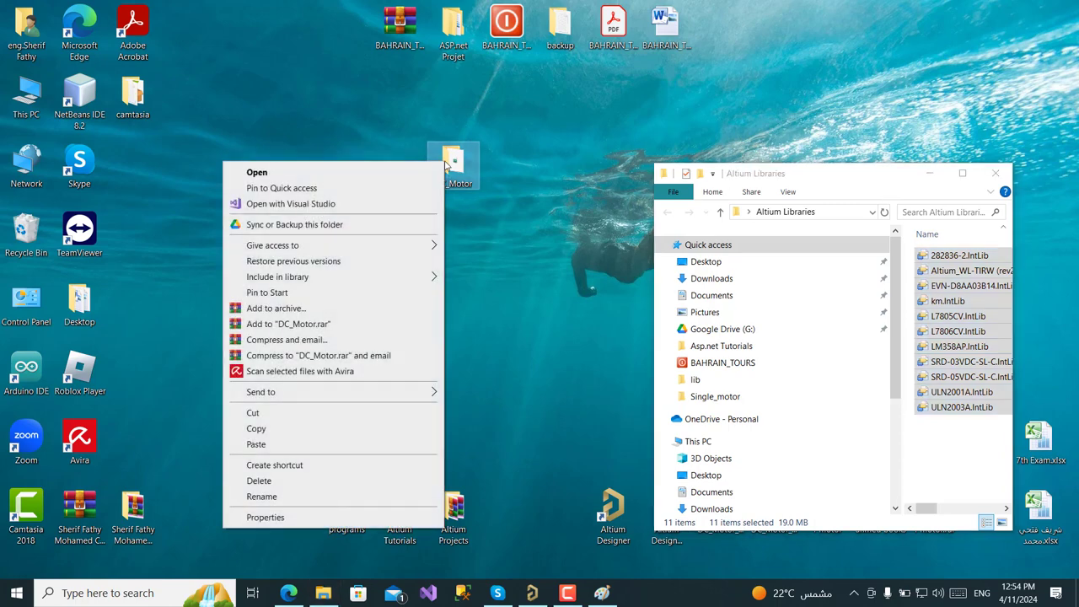
{"action": "left_click", "coordinate": [313, 498]}
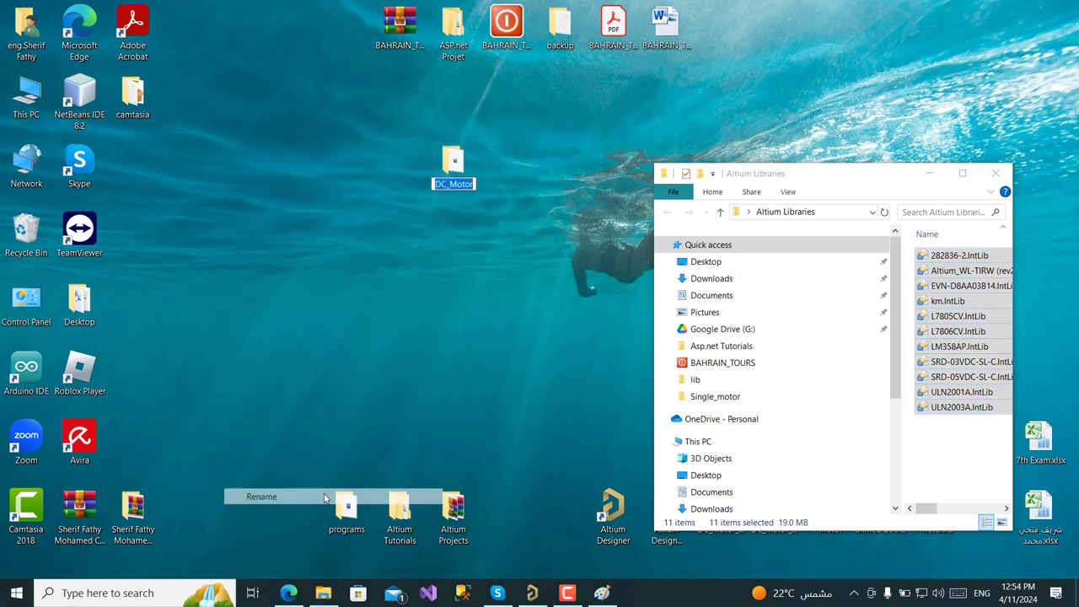
{"action": "right_click", "coordinate": [452, 184]}
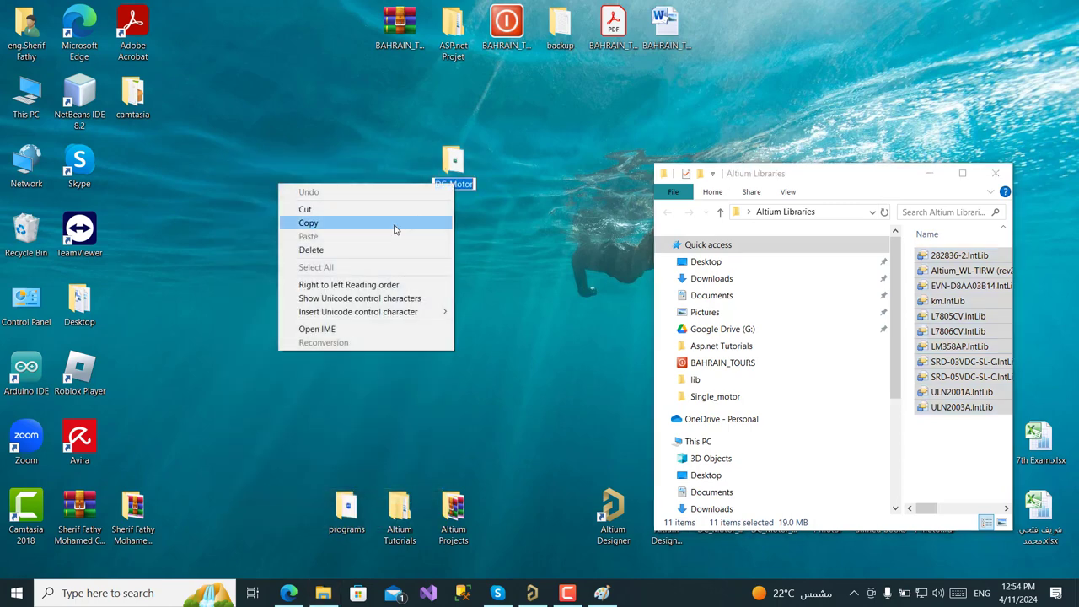
{"action": "left_click", "coordinate": [393, 223]}
{"action": "key", "text": "Return"}
{"action": "left_click", "coordinate": [995, 173]}
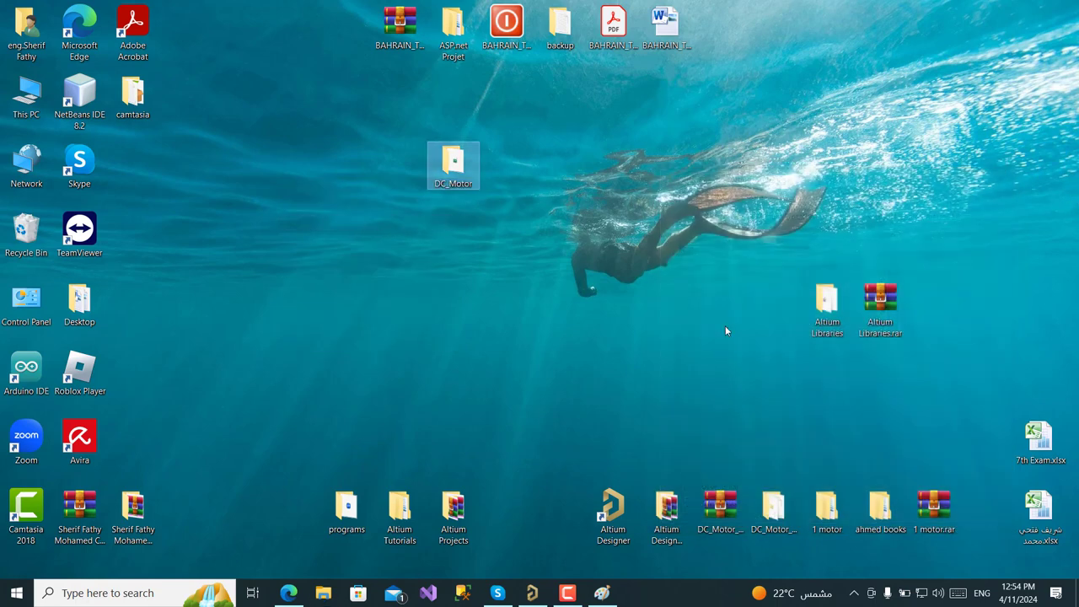
Switch to Altium Designer and add a new schematic to the DC_Motor.PrjPcb project
{"action": "left_click", "coordinate": [532, 593]}
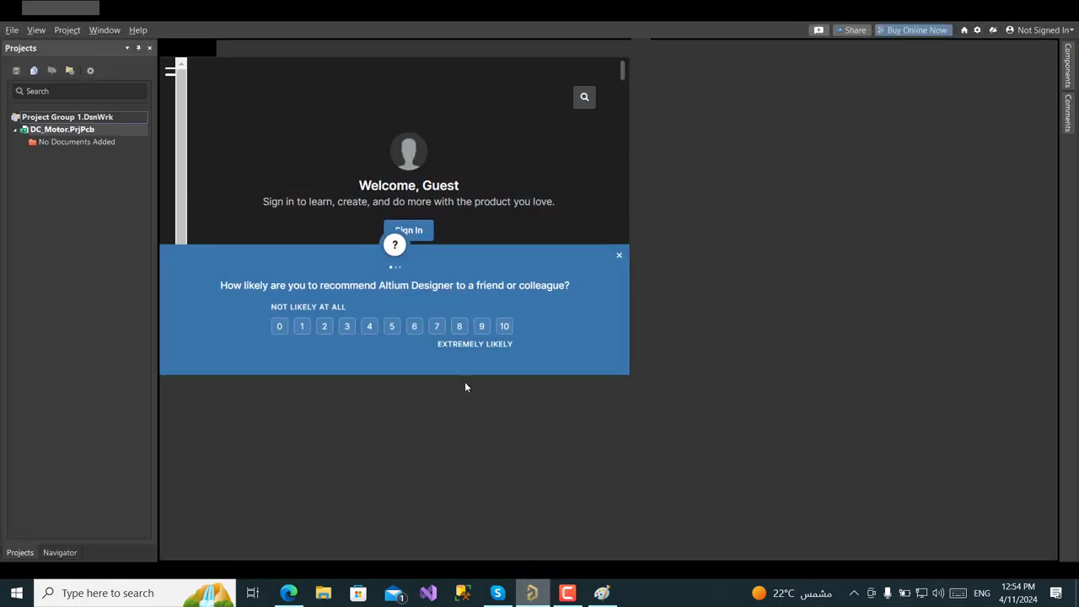
{"action": "right_click", "coordinate": [59, 126]}
{"action": "mouse_move", "coordinate": [209, 153]}
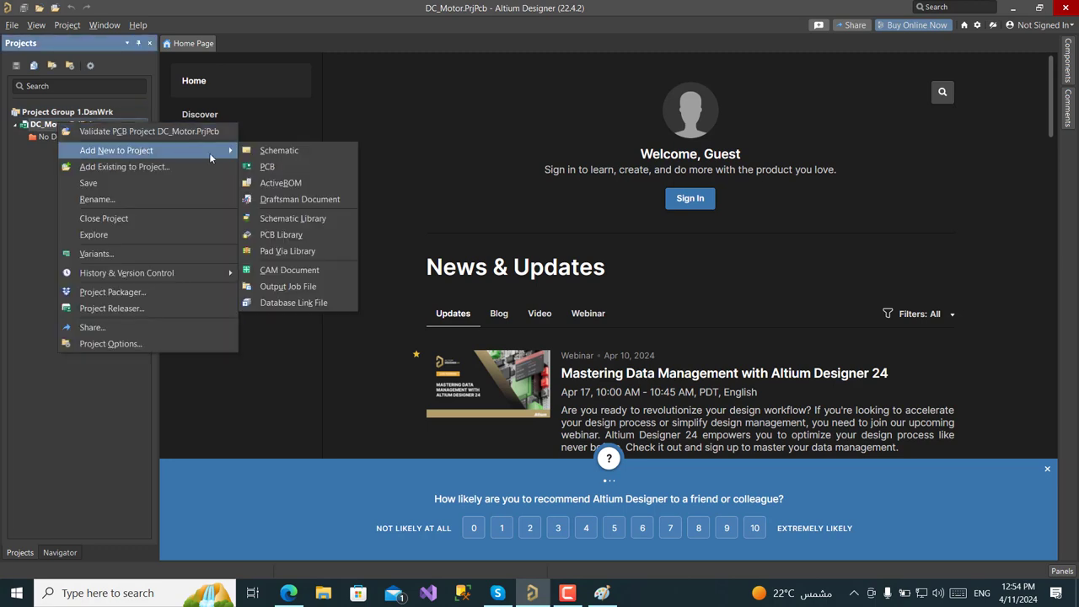
{"action": "left_click", "coordinate": [274, 151]}
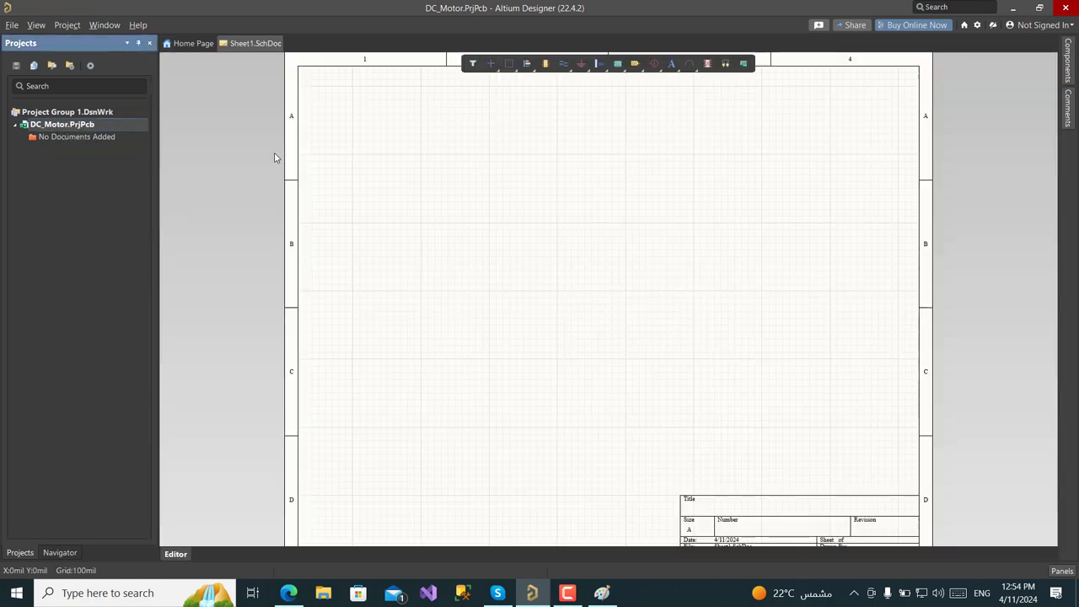
Add a new PCB document to the DC_Motor.PrjPcb project and return to the schematic sheet
{"action": "right_click", "coordinate": [61, 131]}
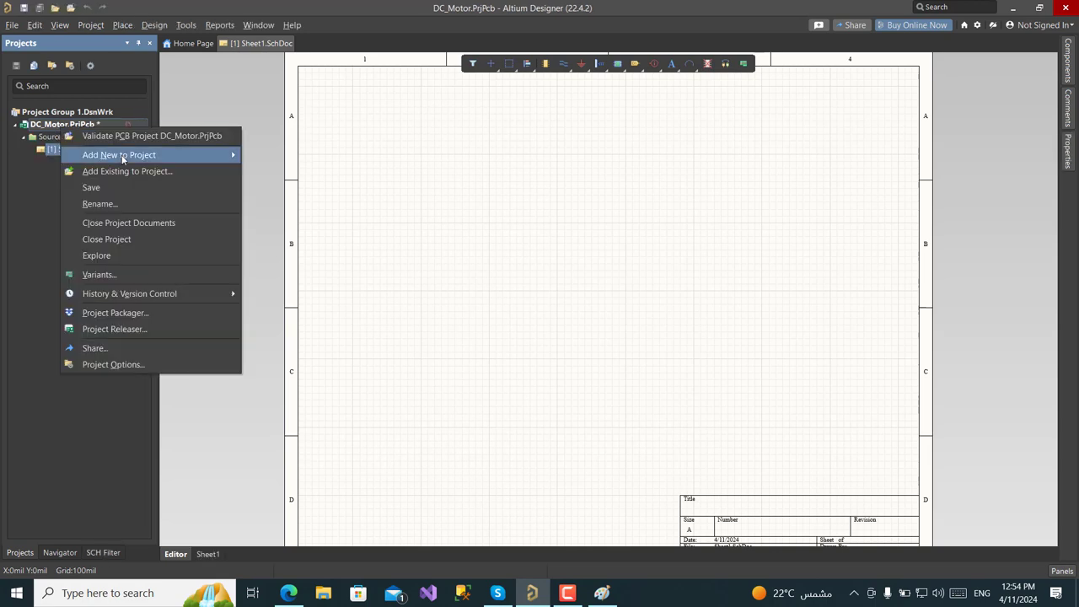
{"action": "mouse_move", "coordinate": [148, 158]}
{"action": "left_click", "coordinate": [281, 171]}
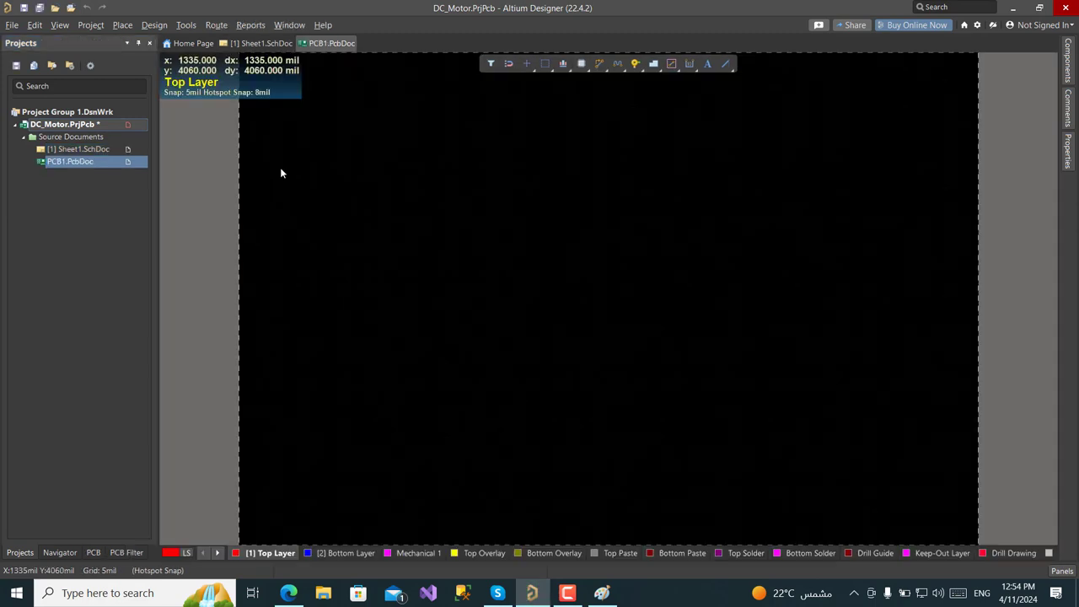
{"action": "left_click", "coordinate": [99, 150]}
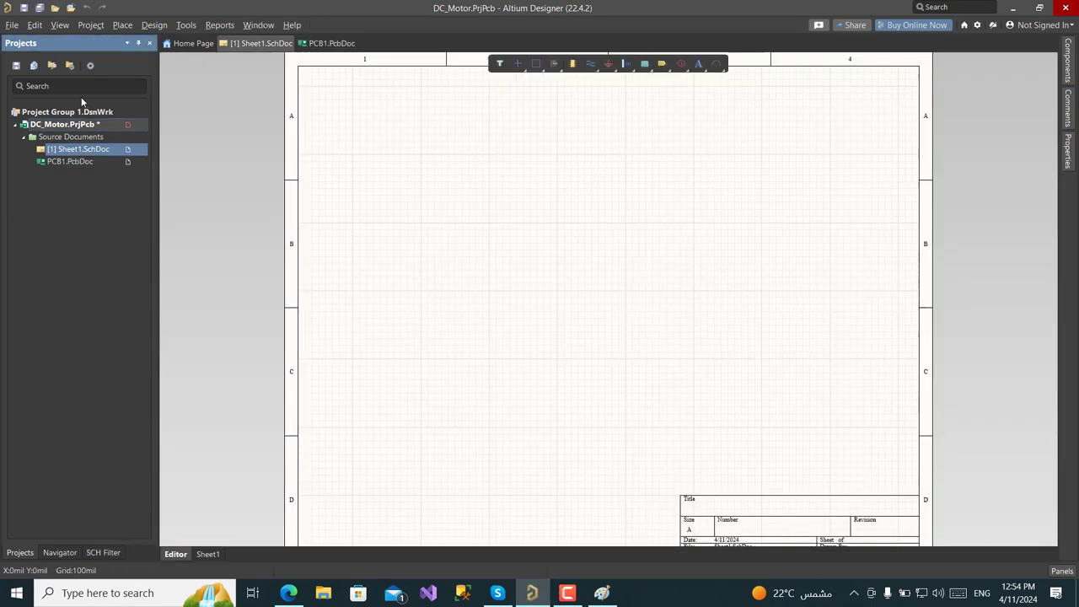
Start saving all documents and save the PCB document as DC_Motor in the DC_Motor folder
{"action": "left_click", "coordinate": [44, 12]}
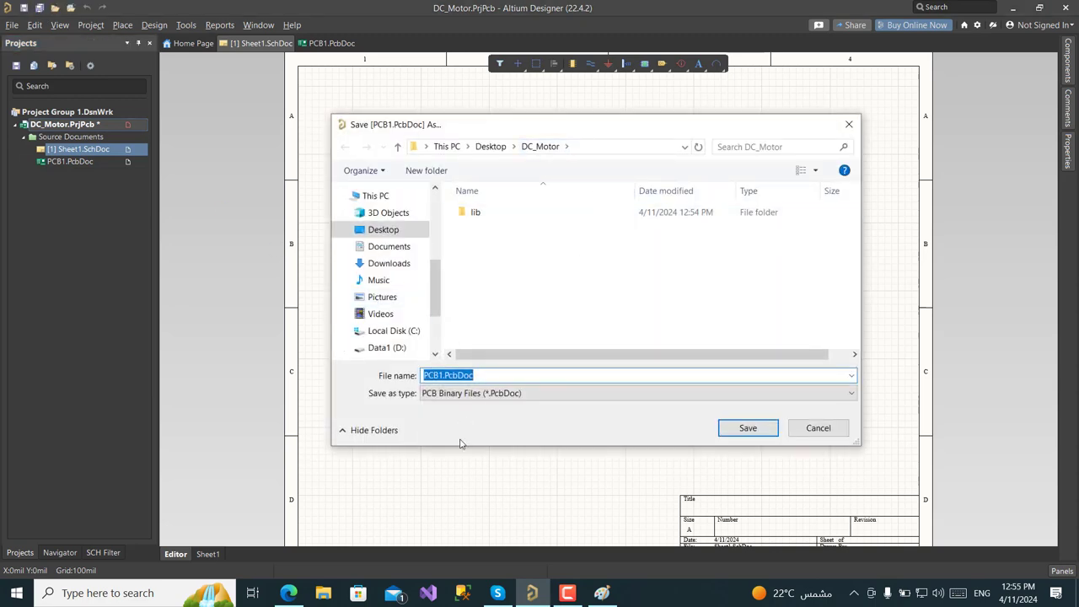
{"action": "type", "text": "DC_Motor"}
{"action": "key", "text": "Escape"}
{"action": "left_click", "coordinate": [747, 427]}
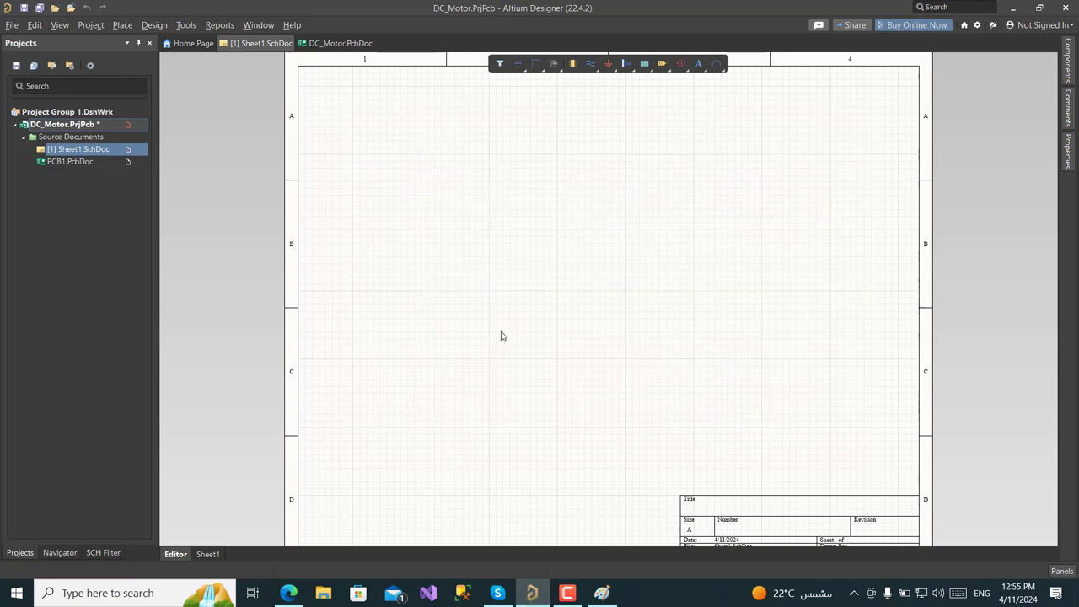
Save the schematic sheet as DC_Motor in the DC_Motor folder, and look over the PCB and schematic documents
{"action": "key", "text": "ctrl+s"}
{"action": "type", "text": "DC_Motor"}
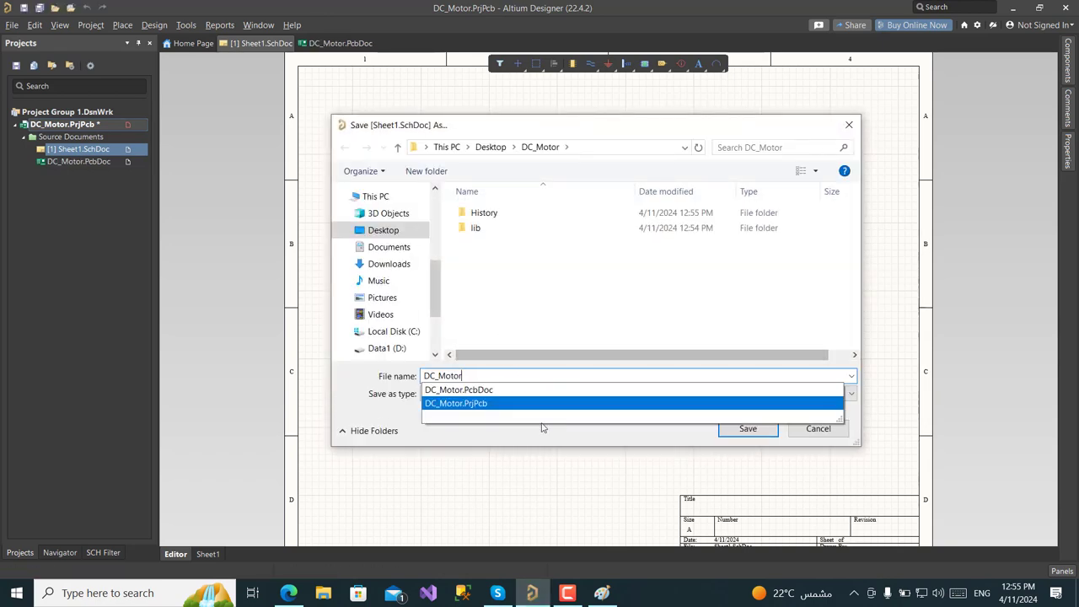
{"action": "left_click", "coordinate": [562, 437]}
{"action": "left_click", "coordinate": [756, 433]}
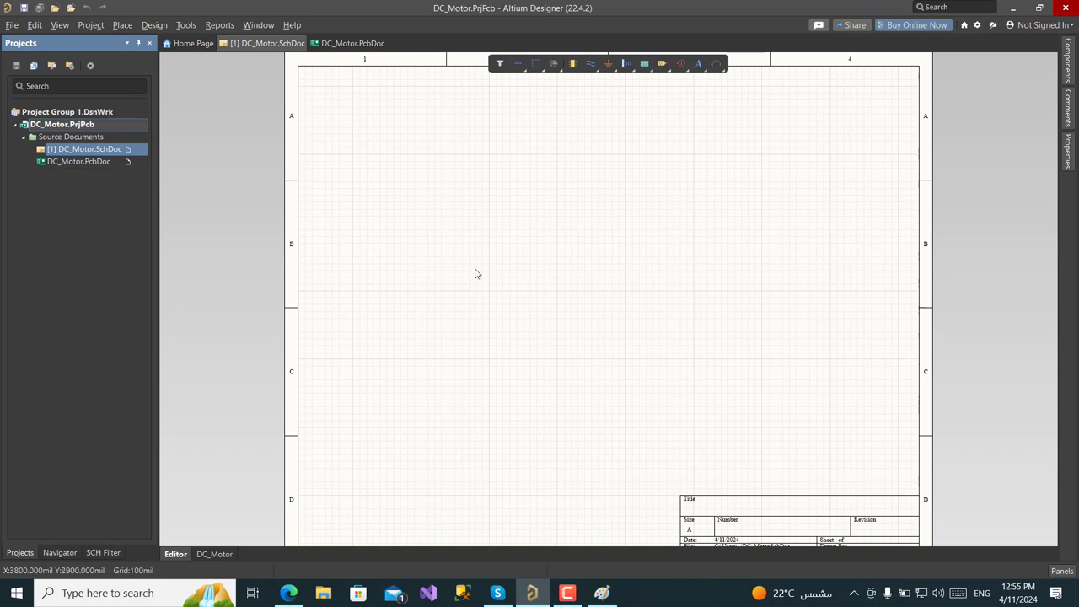
{"action": "left_click", "coordinate": [350, 43]}
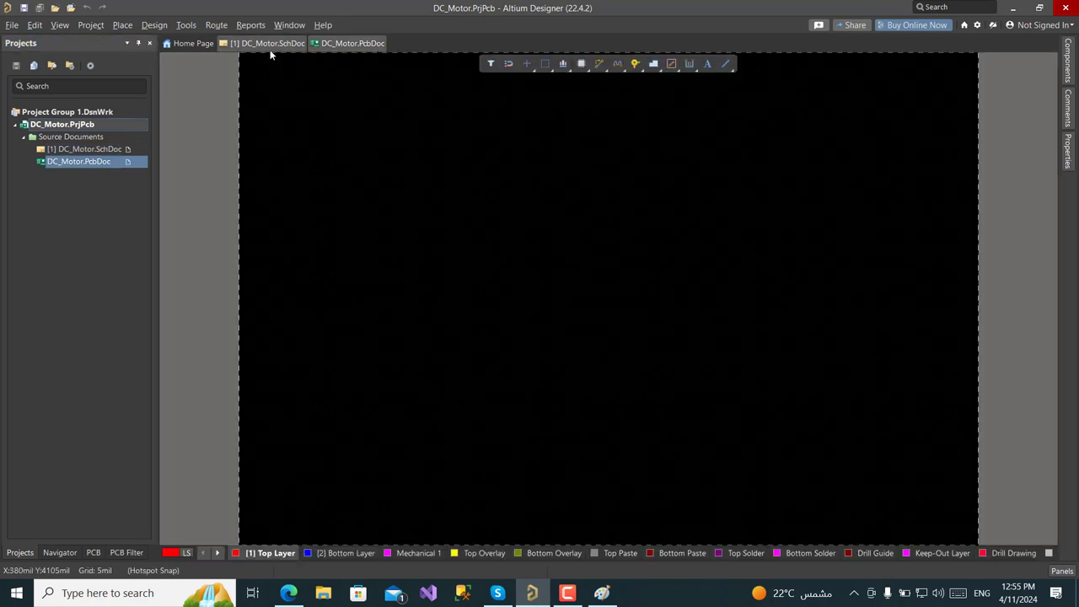
{"action": "left_click", "coordinate": [268, 43]}
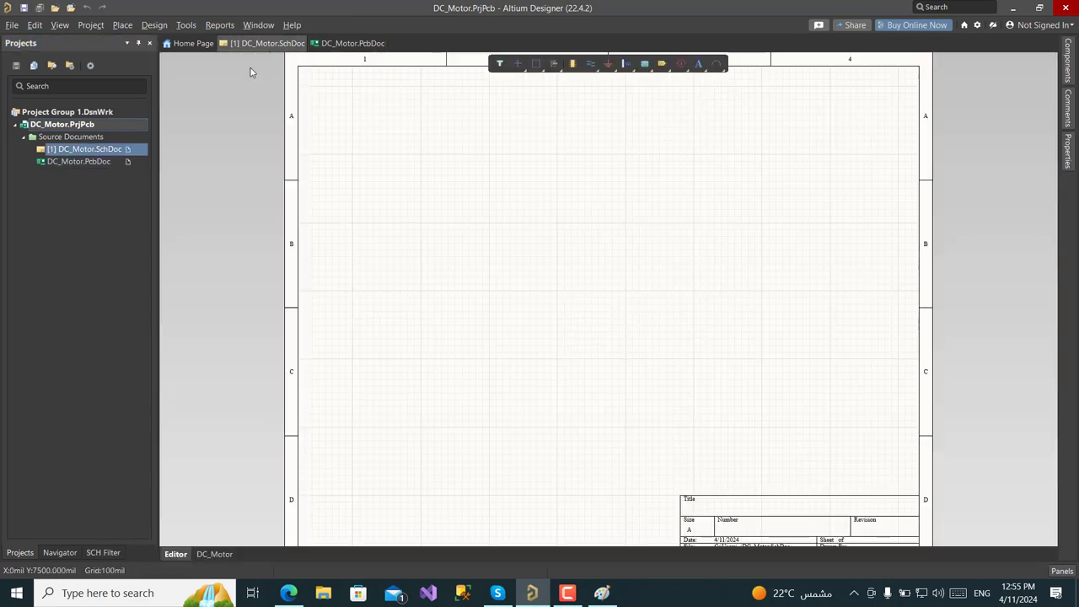
Add a new schematic library to the DC_Motor project and bring the project tree back into view
{"action": "right_click", "coordinate": [64, 130]}
{"action": "mouse_move", "coordinate": [129, 155]}
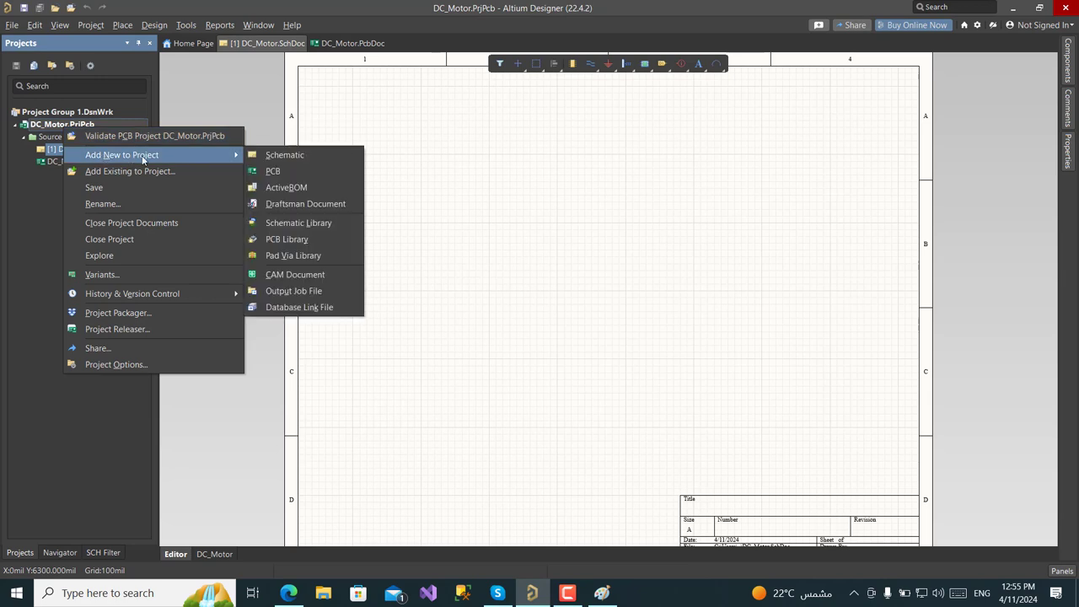
{"action": "left_click", "coordinate": [320, 221]}
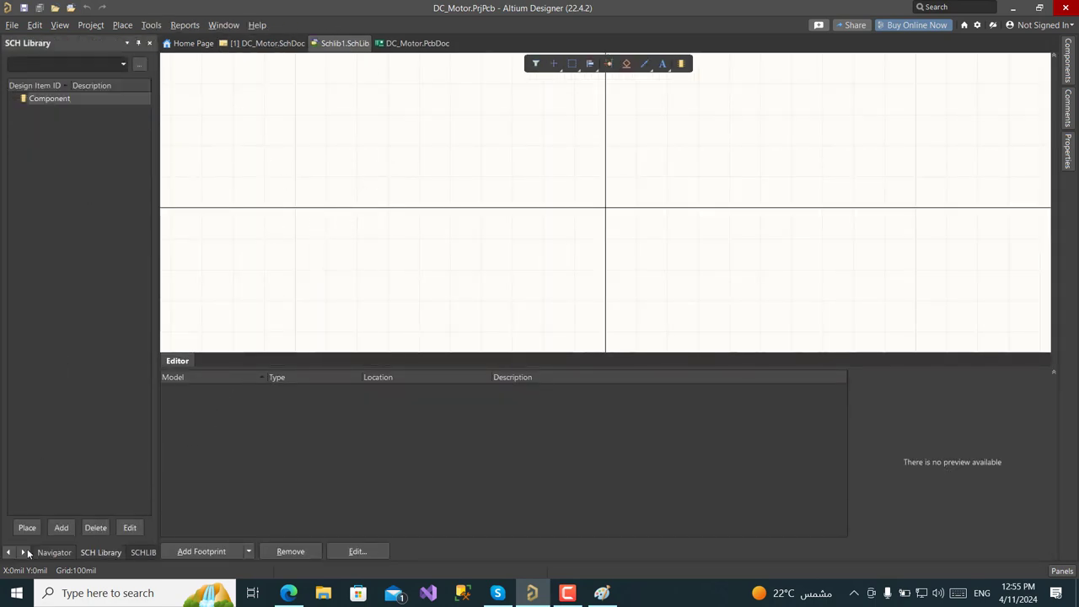
{"action": "left_click", "coordinate": [9, 552]}
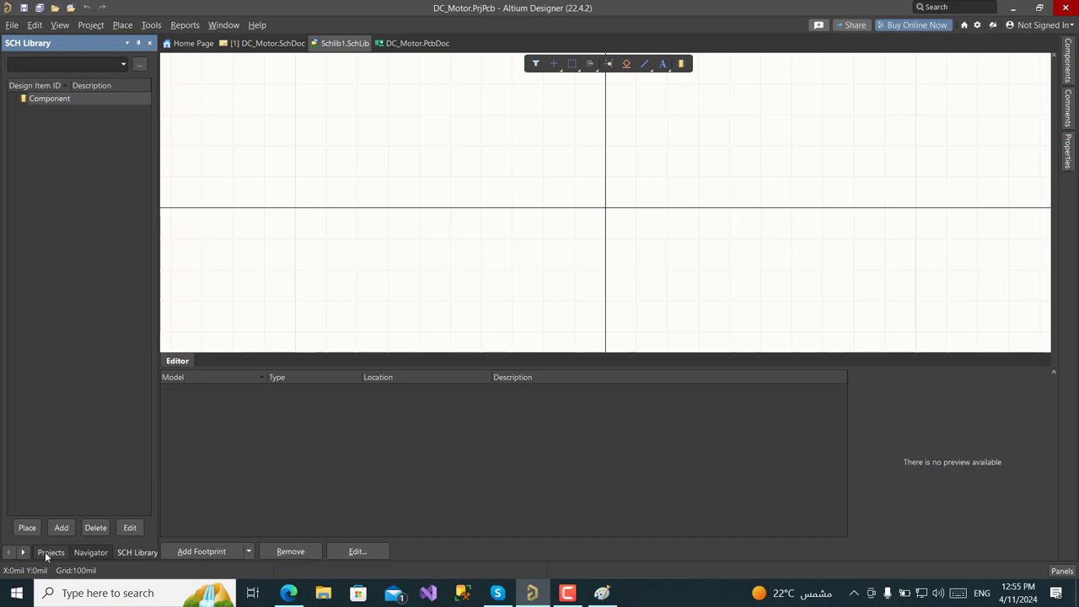
{"action": "left_click", "coordinate": [44, 551]}
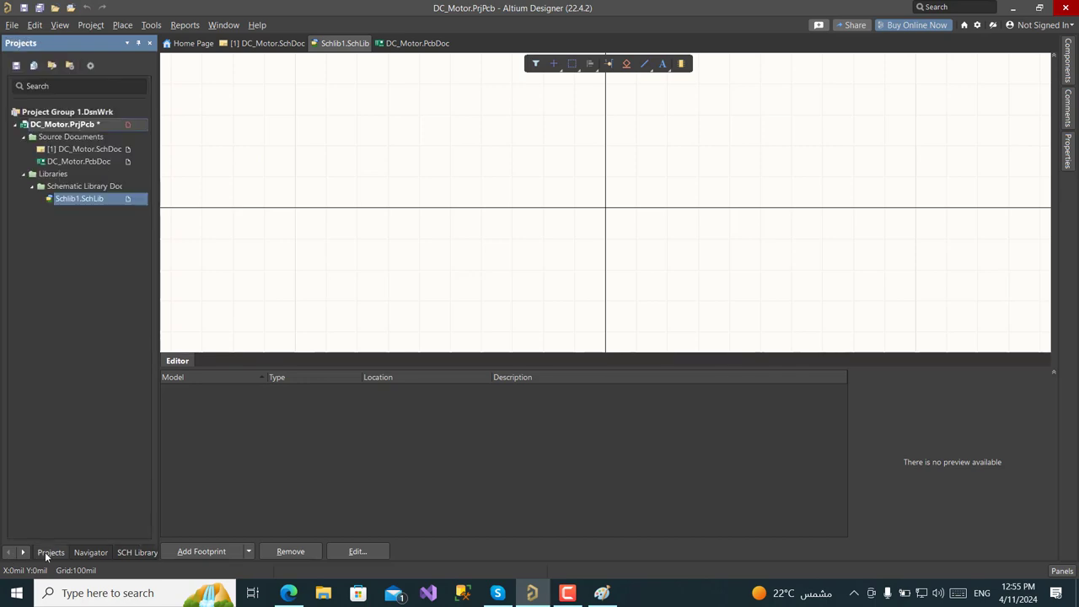
Add a new PCB library to the DC_Motor project and return to the project tree
{"action": "right_click", "coordinate": [68, 126]}
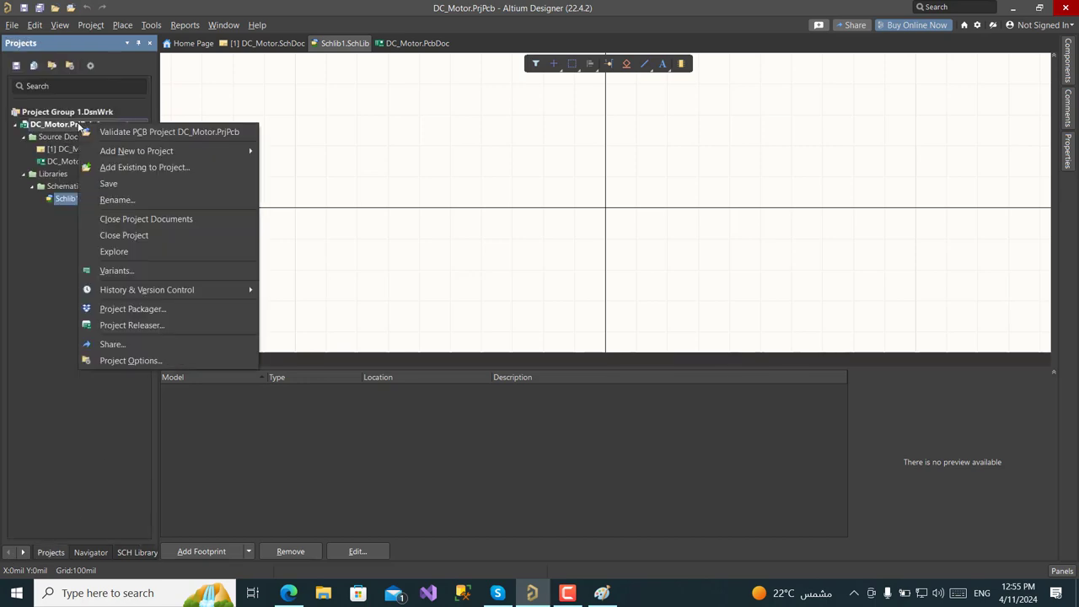
{"action": "mouse_move", "coordinate": [189, 146]}
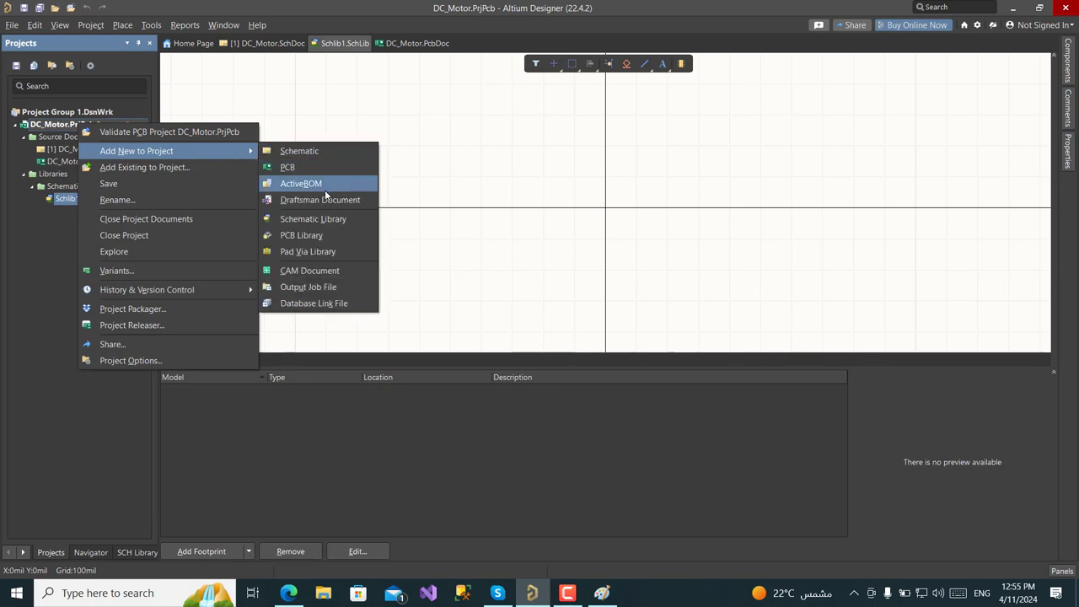
{"action": "left_click", "coordinate": [332, 238]}
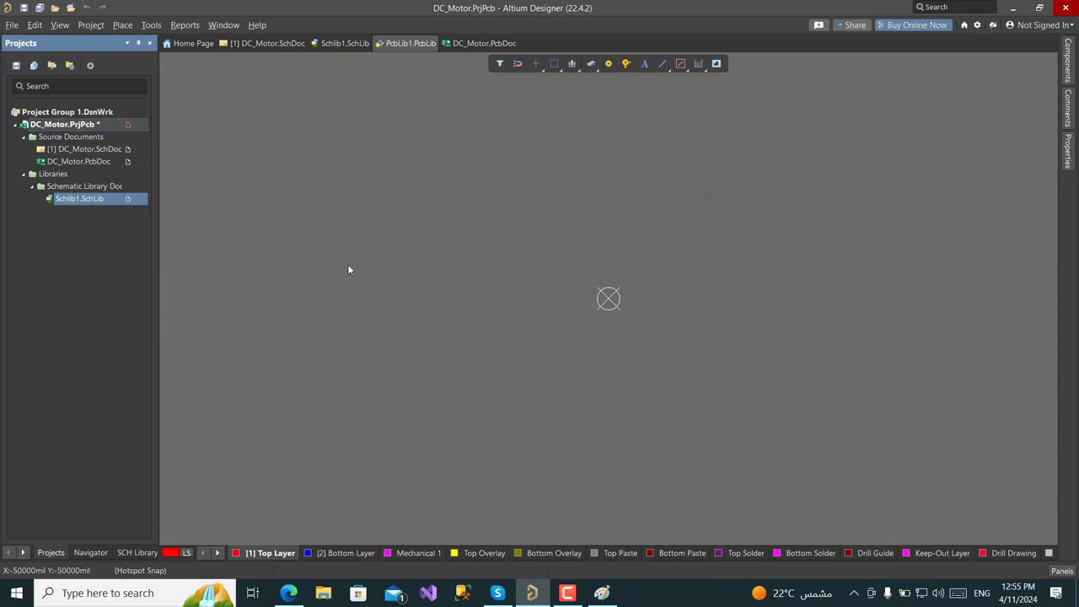
{"action": "left_click", "coordinate": [7, 553]}
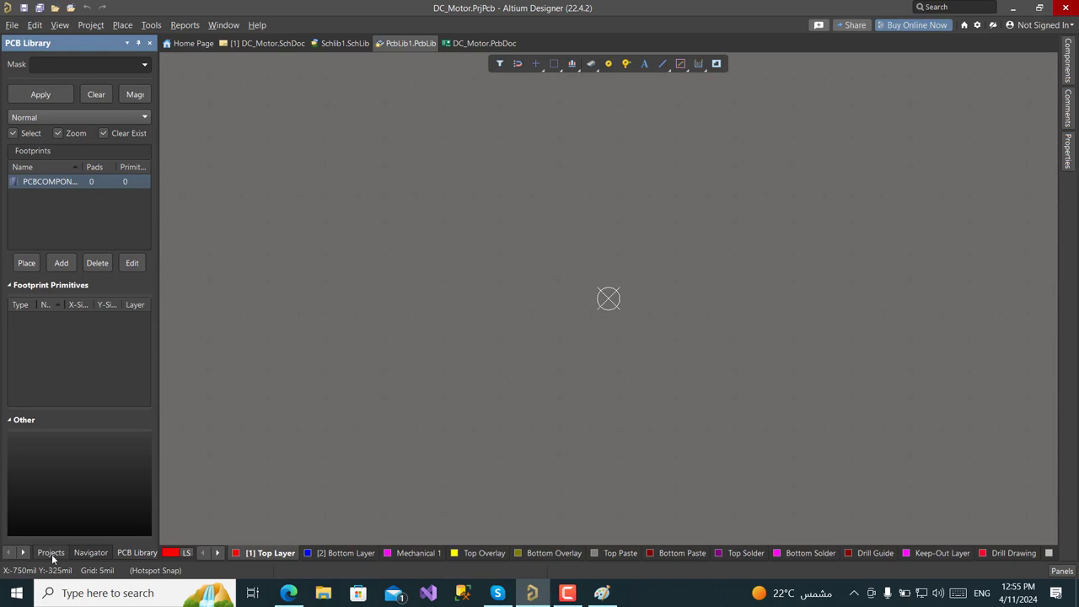
{"action": "left_click", "coordinate": [52, 554]}
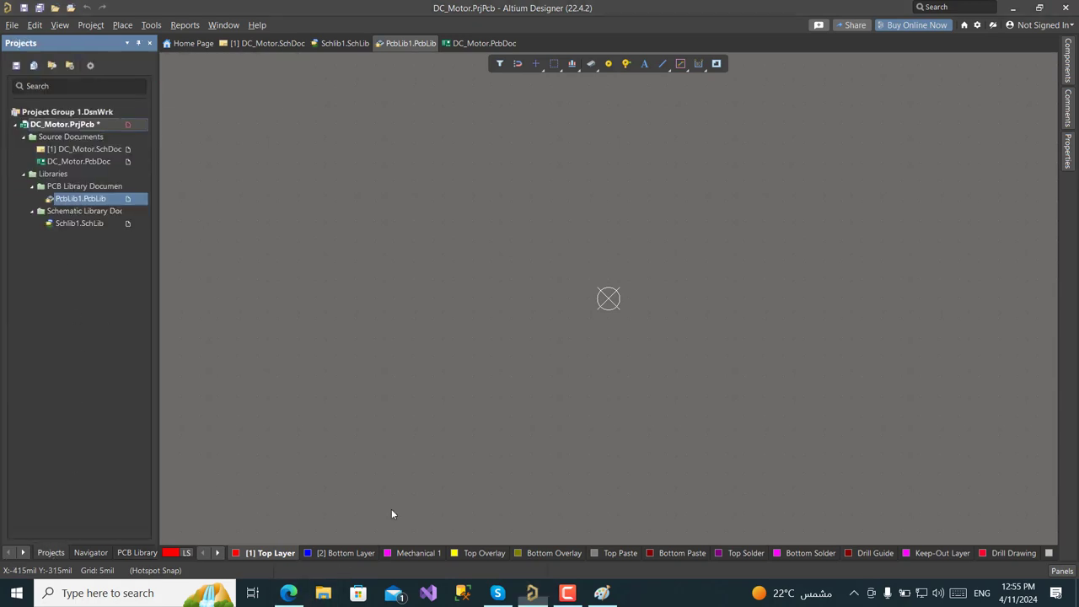
Open the DC_Motor folder from the desktop, widen its Type column, and examine the file types of the saved project documents
{"action": "key", "text": "super+d"}
{"action": "left_click", "coordinate": [462, 160]}
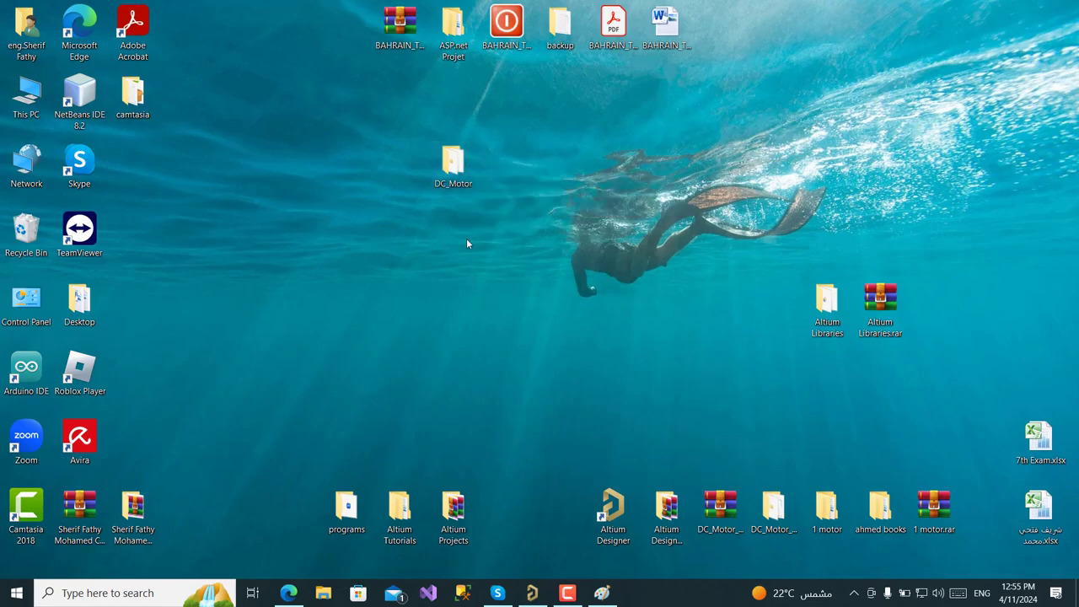
{"action": "key", "text": "super+d"}
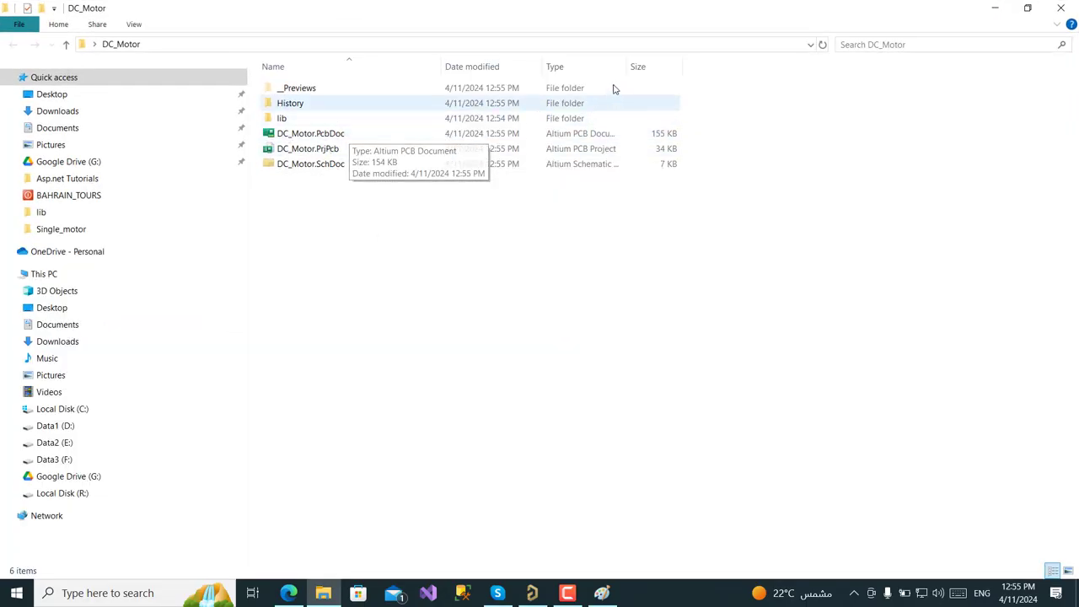
{"action": "left_click_drag", "start_coordinate": [632, 67], "coordinate": [768, 65]}
{"action": "left_click", "coordinate": [567, 151]}
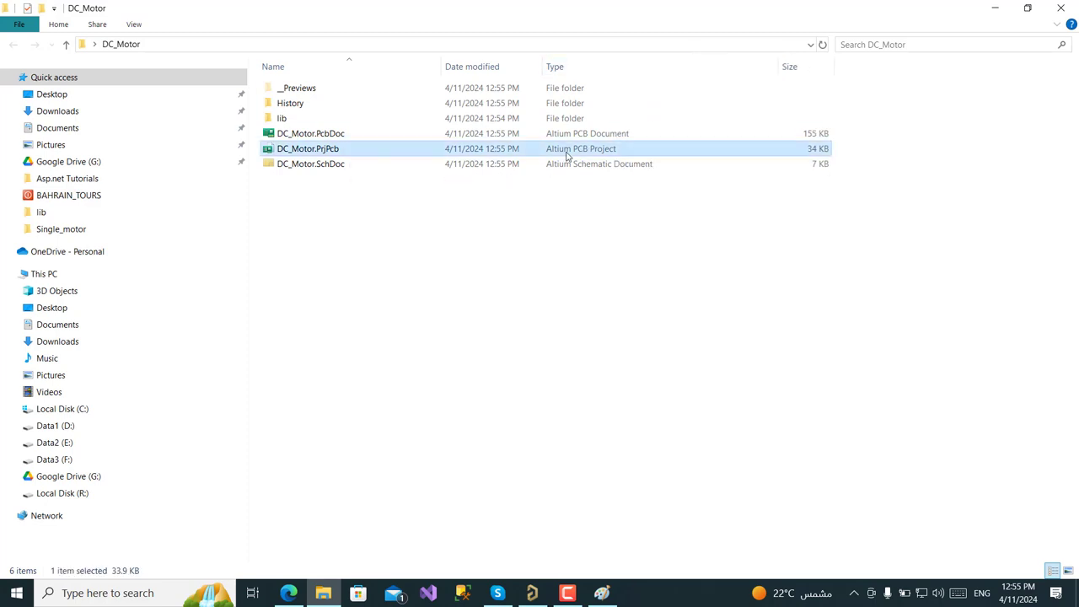
Examine the PCB document and schematic entries in the DC_Motor folder, open DC_Motor.SchDoc from there, and return to the folder
{"action": "left_click", "coordinate": [586, 134]}
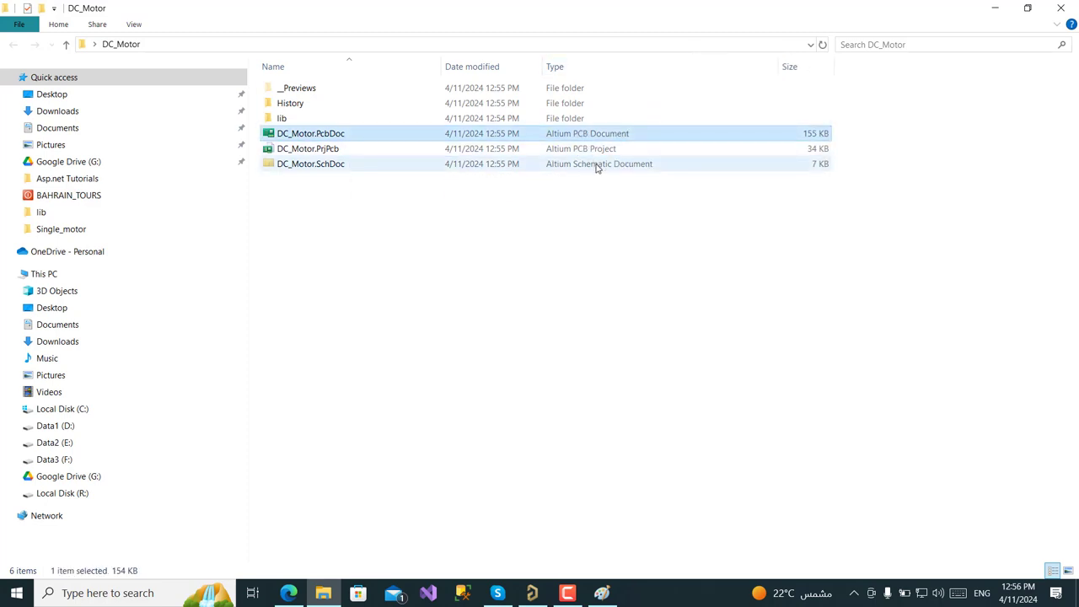
{"action": "left_click", "coordinate": [596, 166]}
{"action": "double_click", "coordinate": [596, 165]}
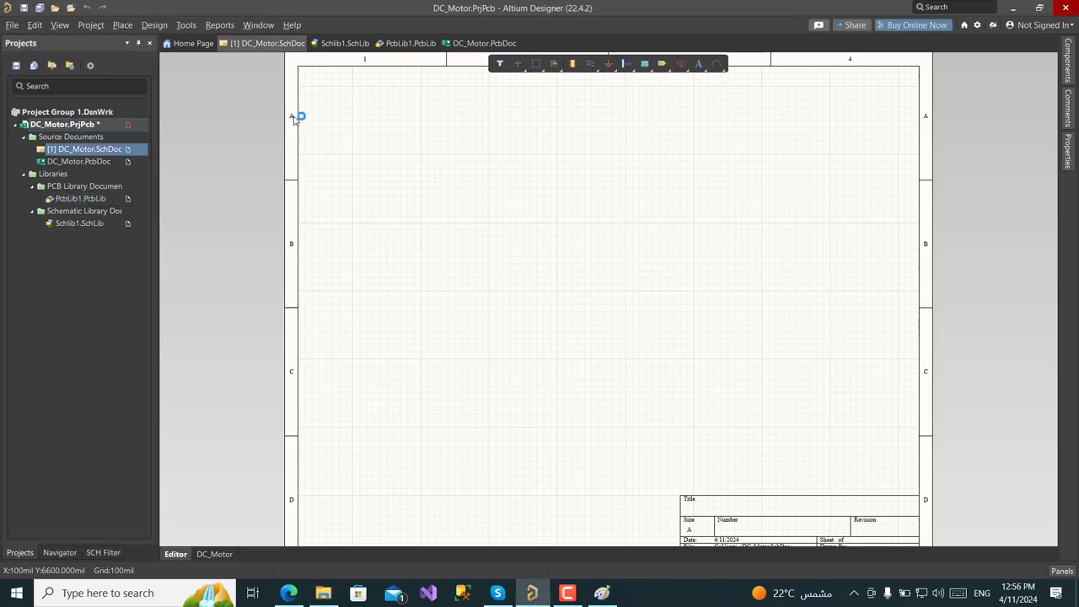
{"action": "left_click", "coordinate": [1012, 8]}
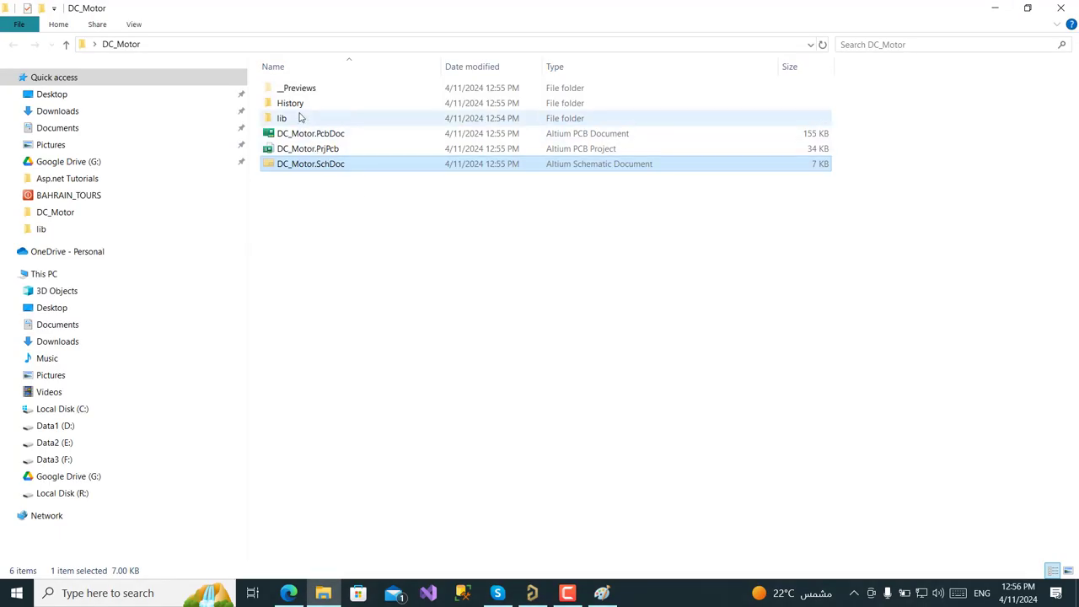
Open ULN2003A.IntLib from the project's lib folder and extract its source libraries into an integrated library project
{"action": "double_click", "coordinate": [295, 118]}
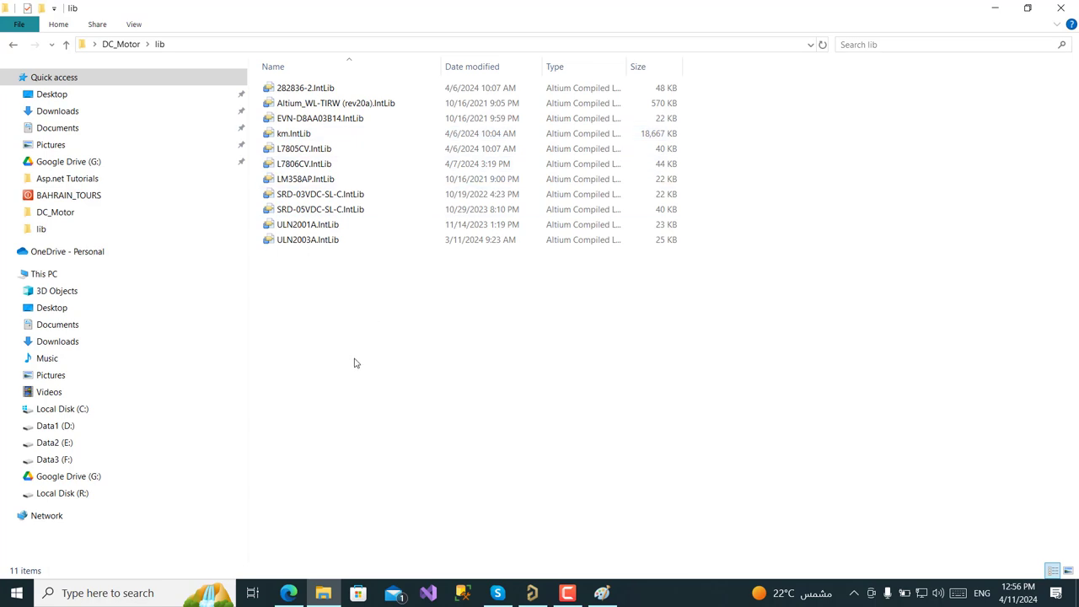
{"action": "left_click", "coordinate": [301, 240]}
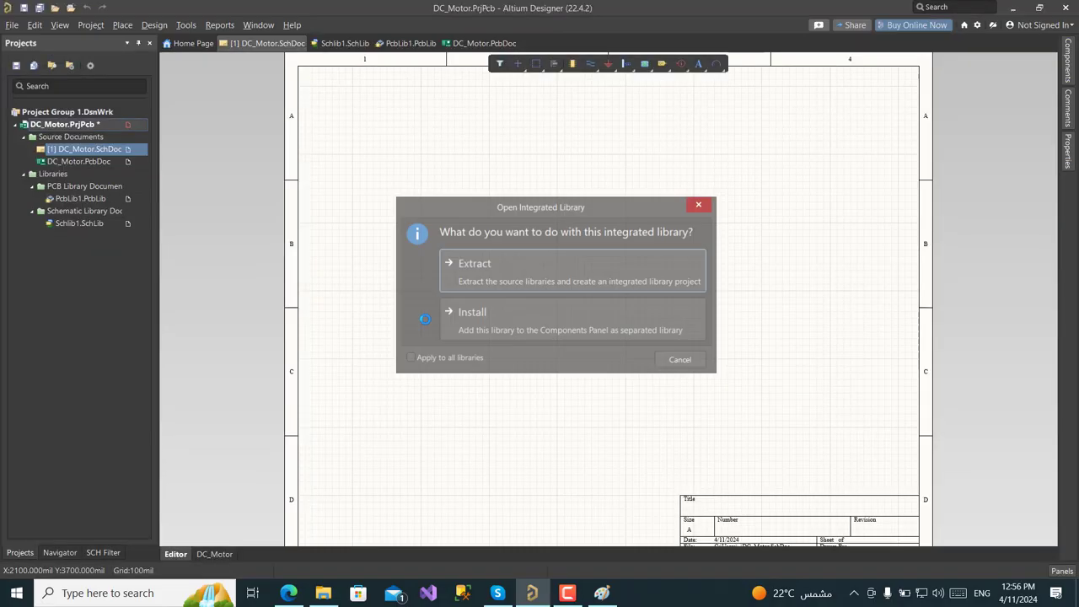
{"action": "left_click", "coordinate": [466, 277]}
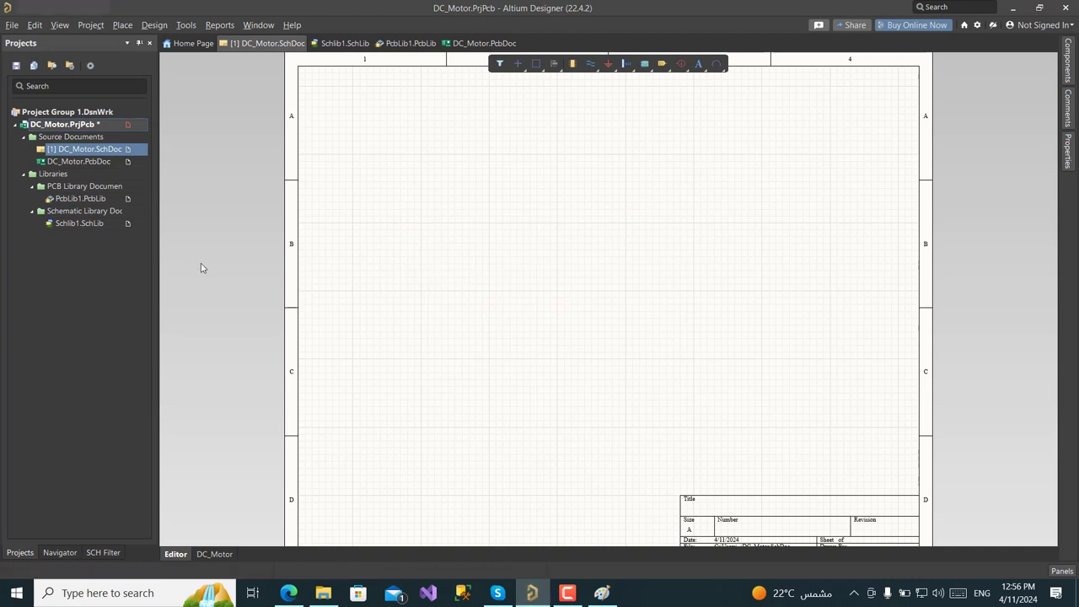
Open ULN2003A.PcbLib and inspect its footprint in 3D layout mode, returning to 2D layout mode
{"action": "left_click", "coordinate": [94, 261]}
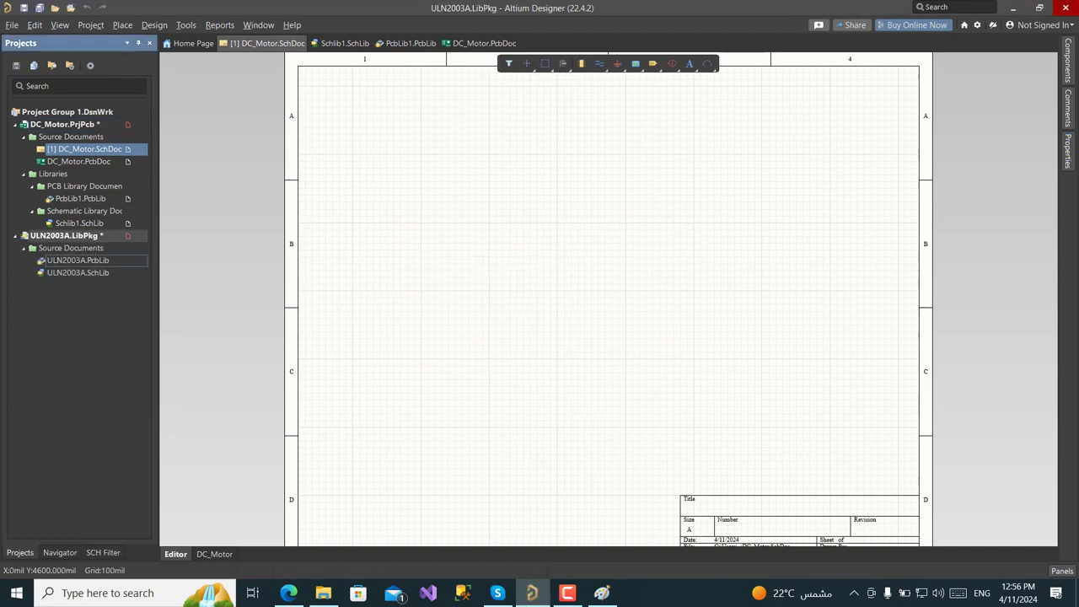
{"action": "double_click", "coordinate": [94, 264]}
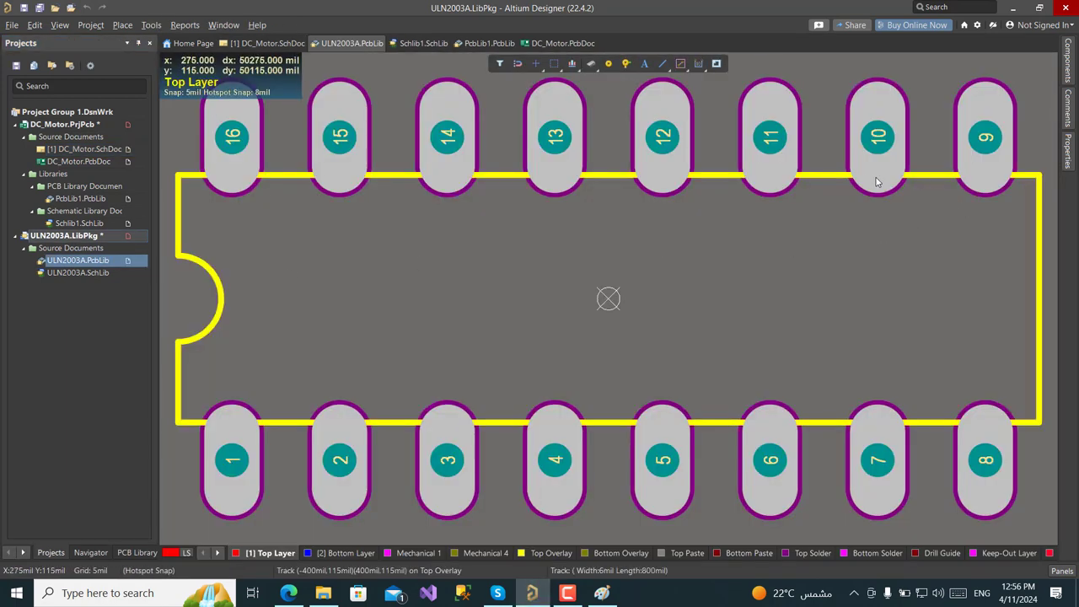
{"action": "scroll", "coordinate": [652, 288], "scroll_direction": "down", "scroll_amount": 2, "text": "ctrl"}
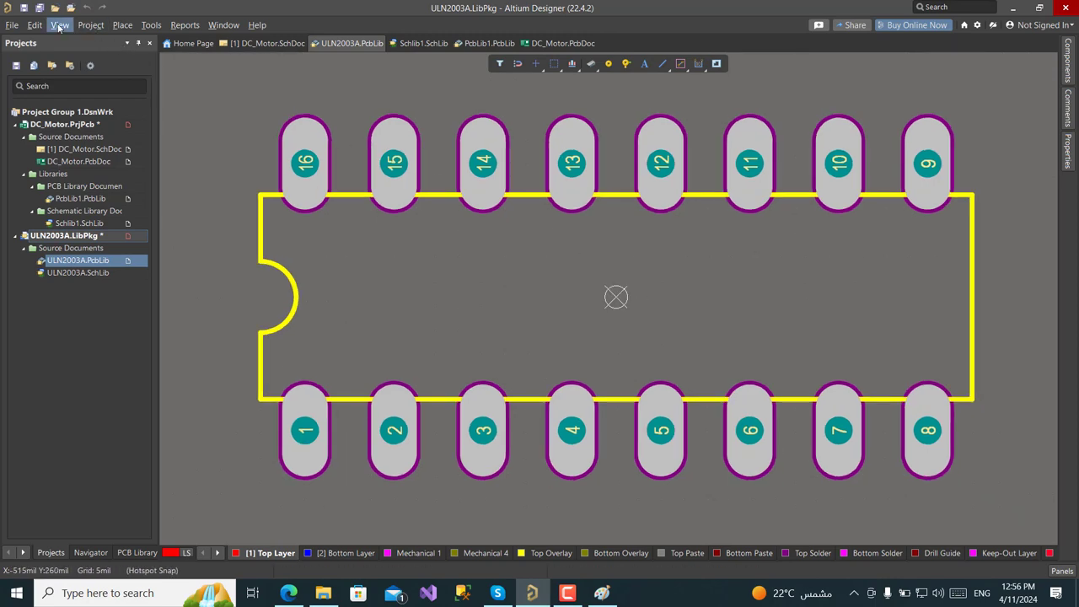
{"action": "left_click", "coordinate": [59, 25]}
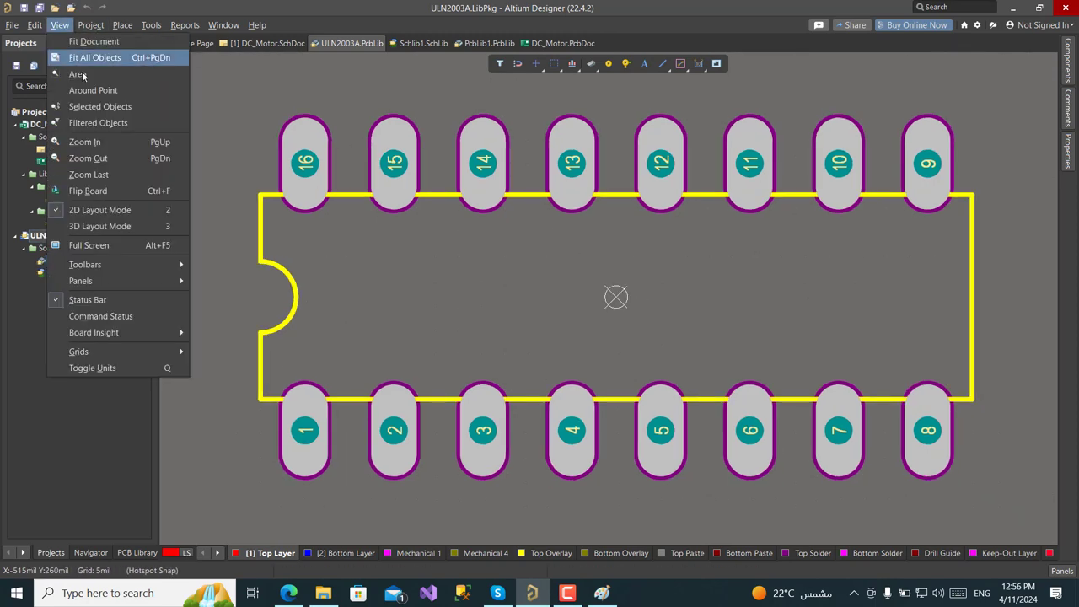
{"action": "left_click", "coordinate": [123, 225]}
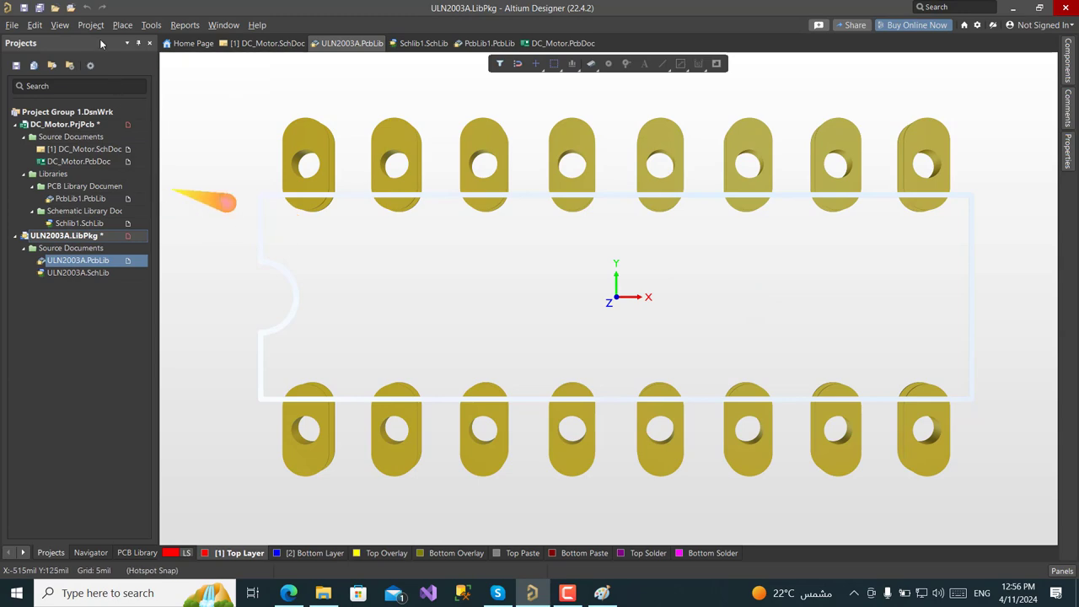
{"action": "left_click", "coordinate": [70, 29]}
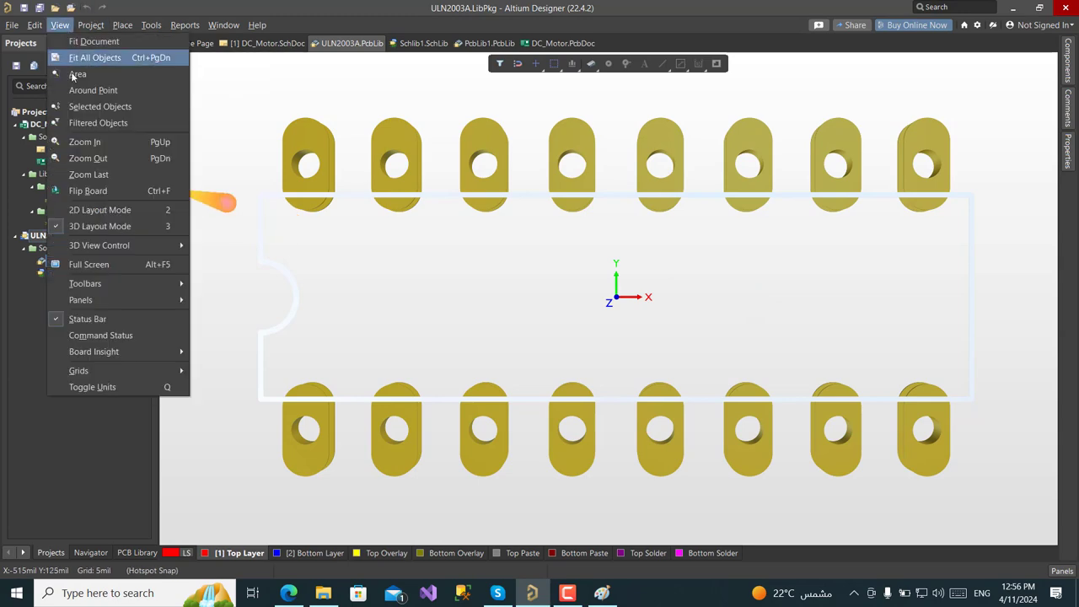
{"action": "left_click", "coordinate": [102, 212]}
Open ULN2003A.SchLib and compare the 2D and 3D previews of the symbol's DIL16 footprint
{"action": "double_click", "coordinate": [71, 272]}
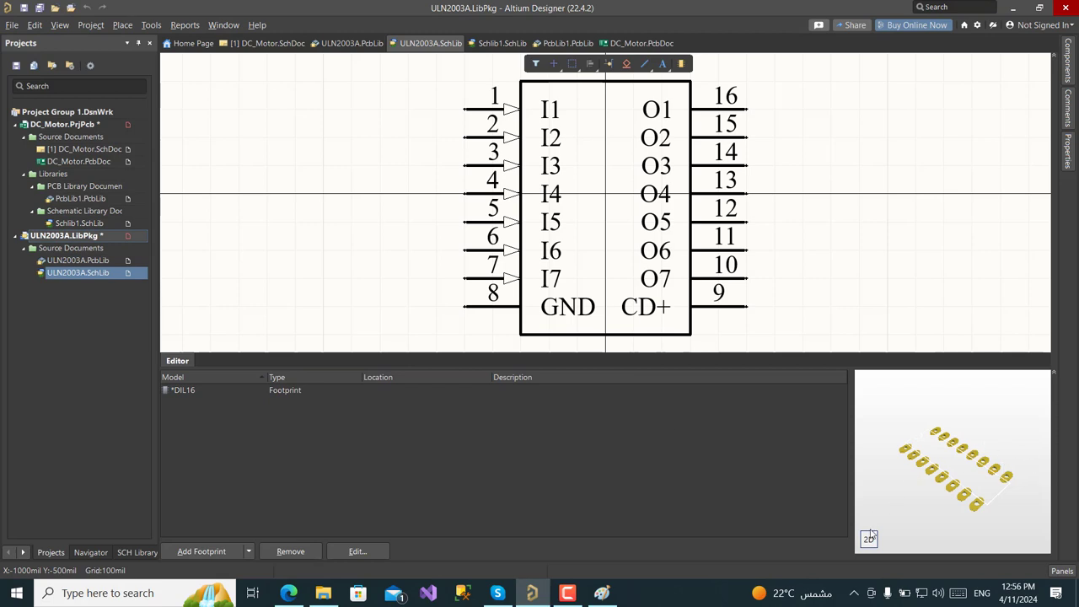
{"action": "left_click", "coordinate": [868, 537]}
{"action": "left_click", "coordinate": [869, 538]}
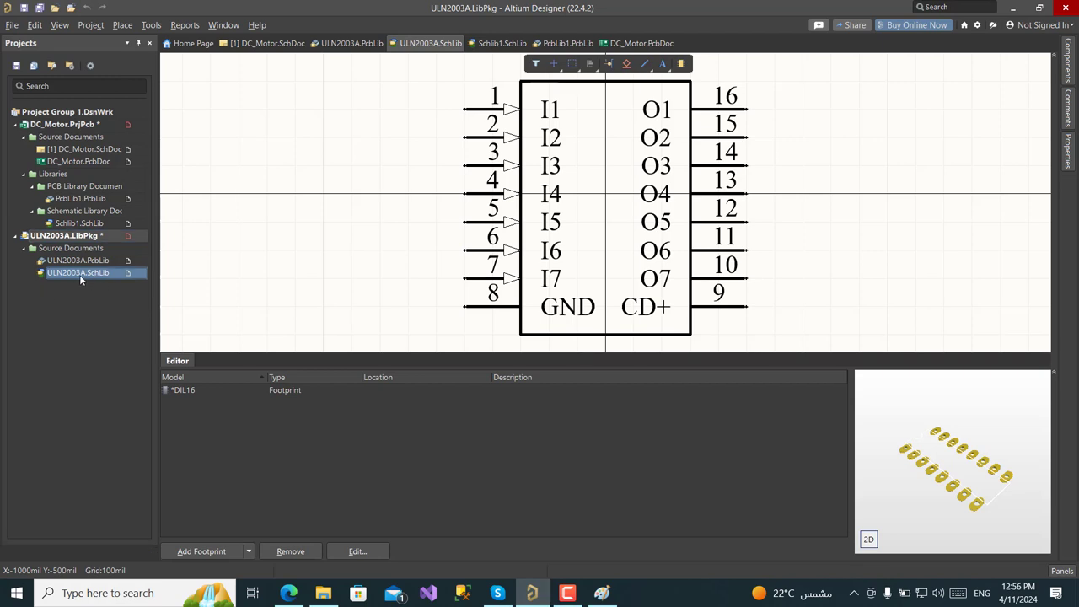
Move the ULN2003A schematic and PCB libraries into the DC_Motor project and close the ULN2003A library package without saving
{"action": "left_click_drag", "start_coordinate": [79, 273], "coordinate": [62, 202]}
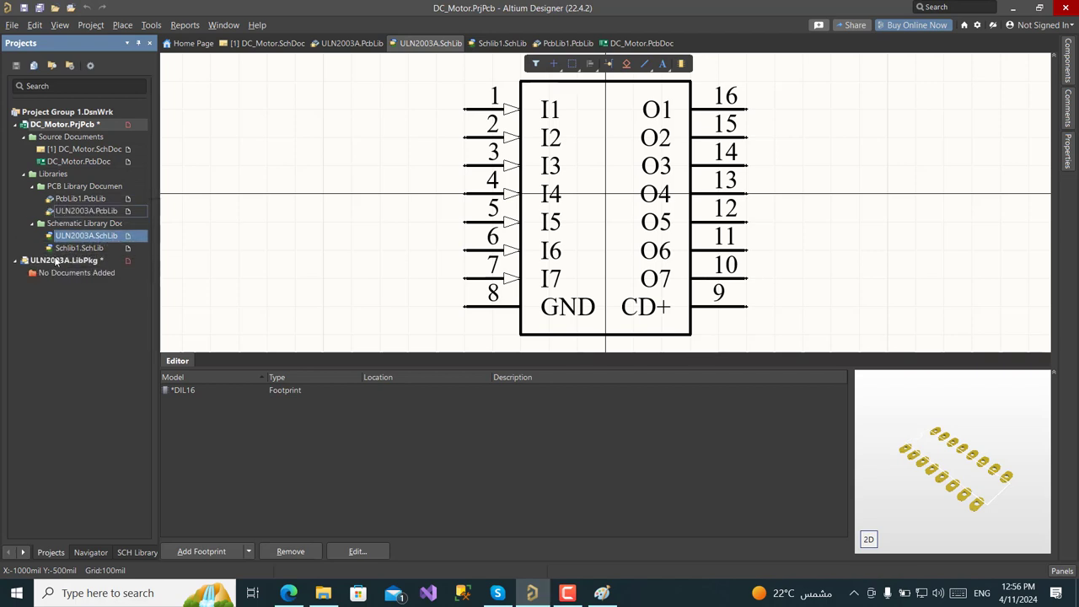
{"action": "right_click", "coordinate": [56, 261]}
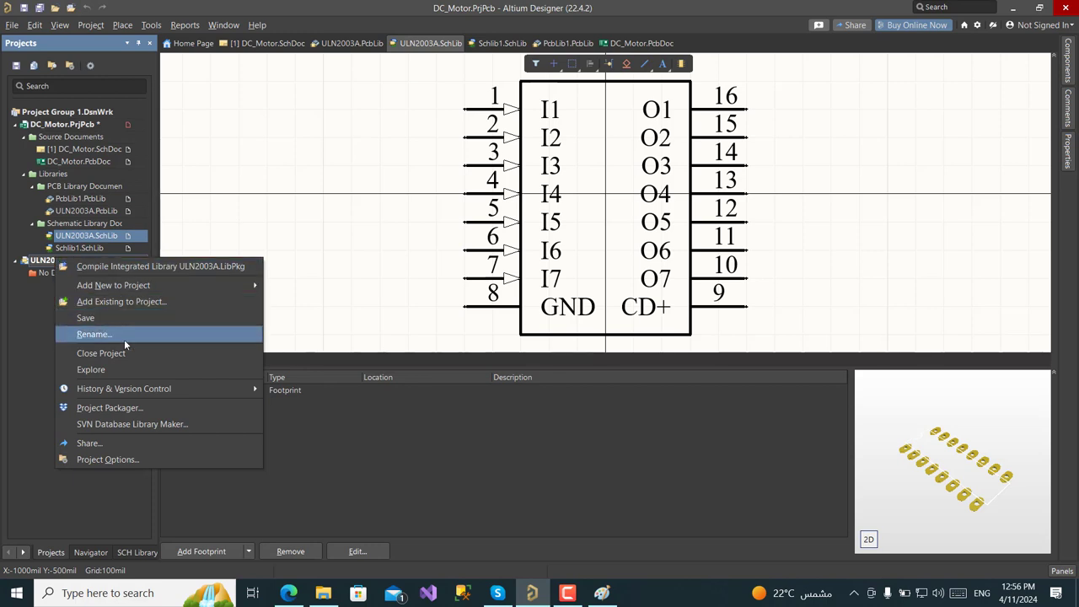
{"action": "left_click", "coordinate": [153, 355]}
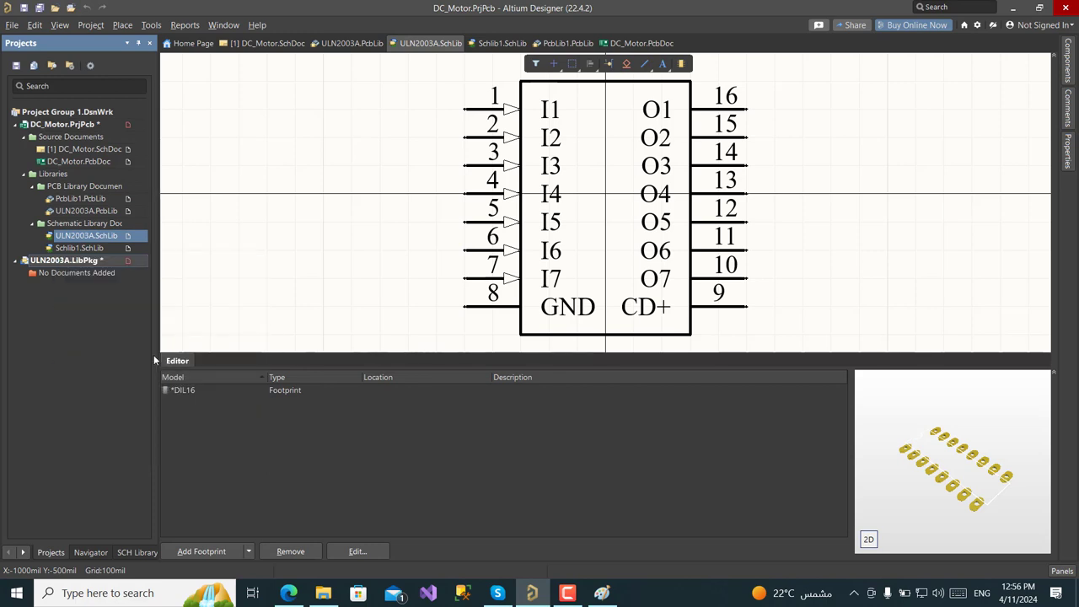
{"action": "left_click", "coordinate": [577, 347]}
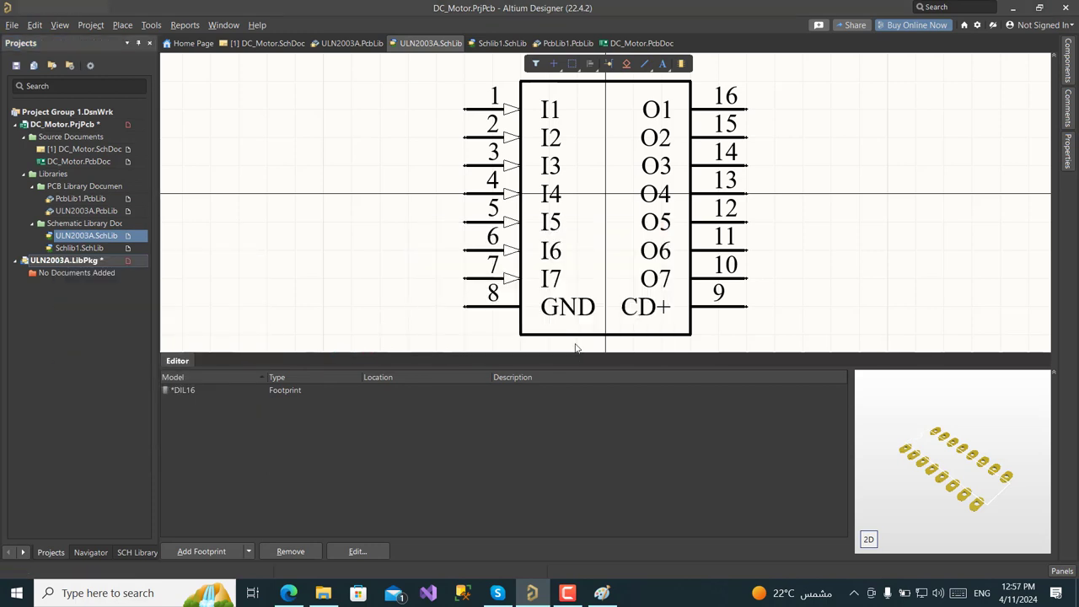
Switch to File Explorer, open ULN2001A.IntLib from the lib folder, and extract its source libraries
{"action": "left_click", "coordinate": [323, 592]}
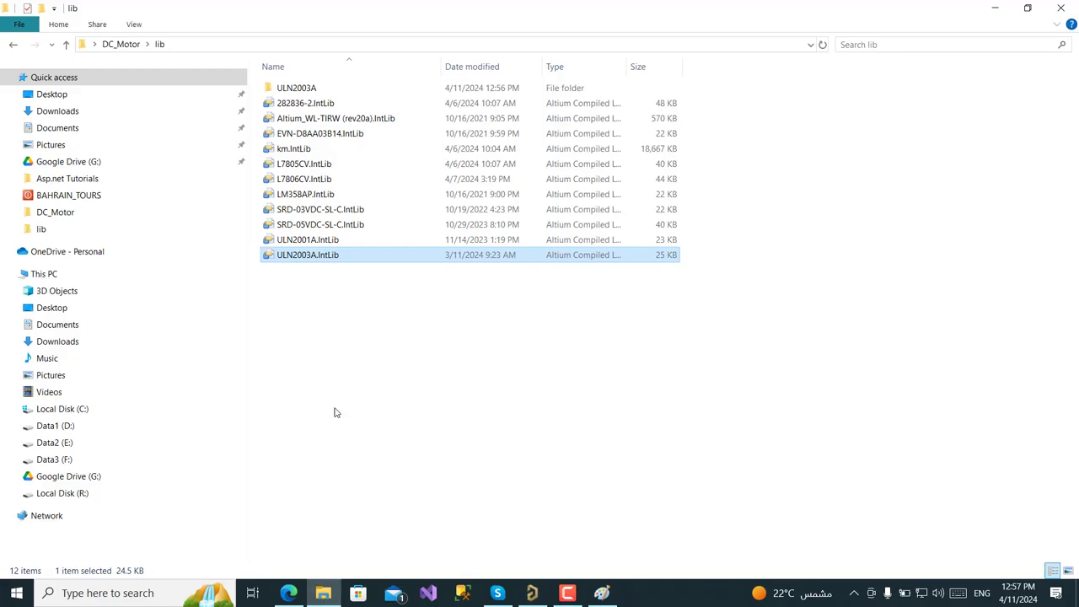
{"action": "double_click", "coordinate": [300, 240]}
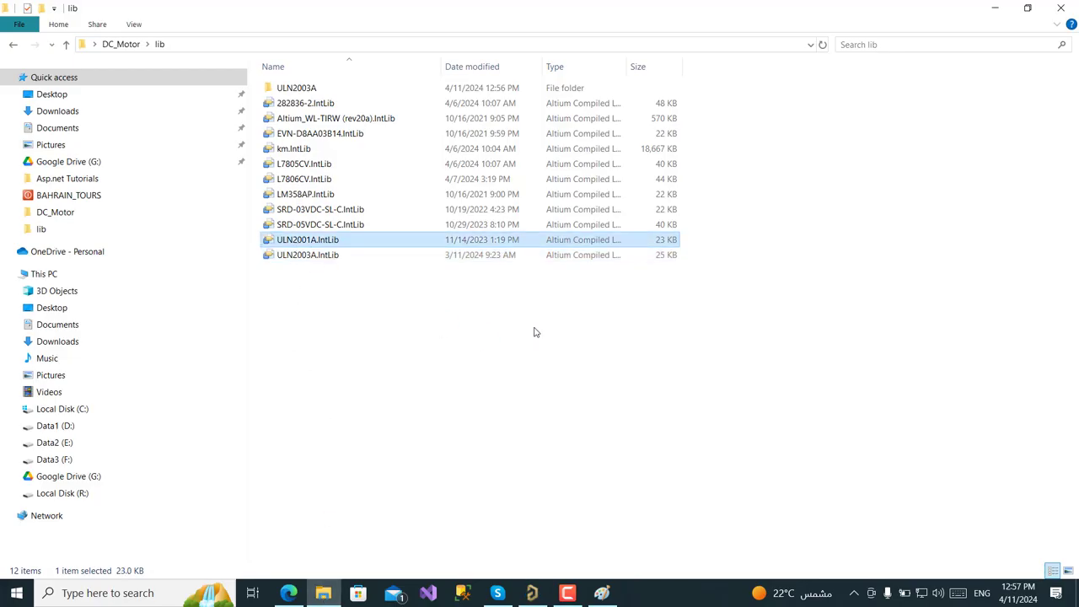
{"action": "left_click", "coordinate": [490, 280]}
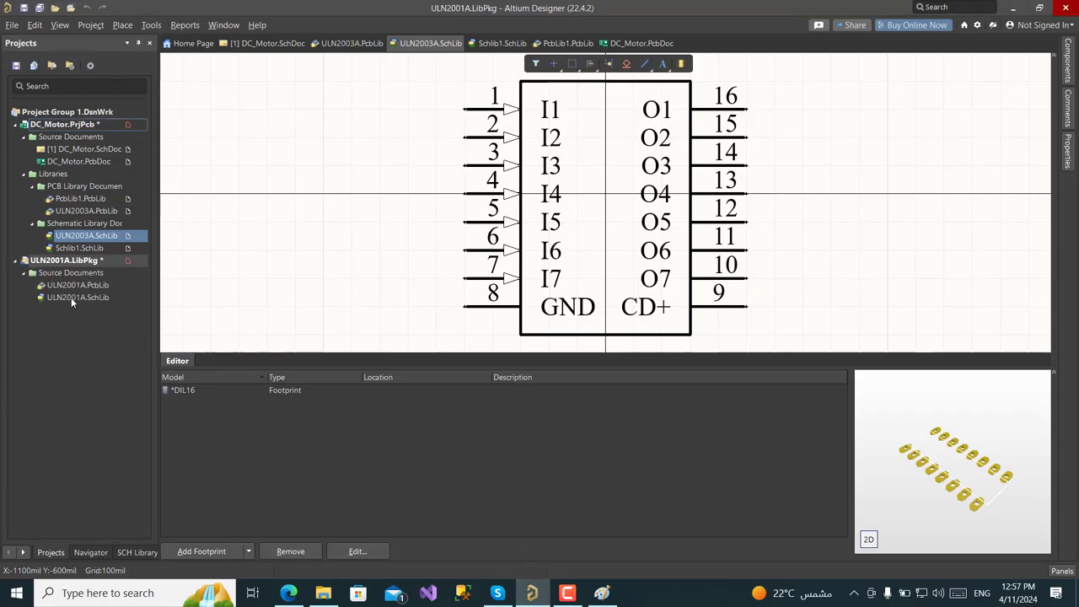
Inspect the symbol in ULN2001A.SchLib and the footprint in ULN2001A.PcbLib, viewing the footprint in 3D layout mode
{"action": "double_click", "coordinate": [71, 299]}
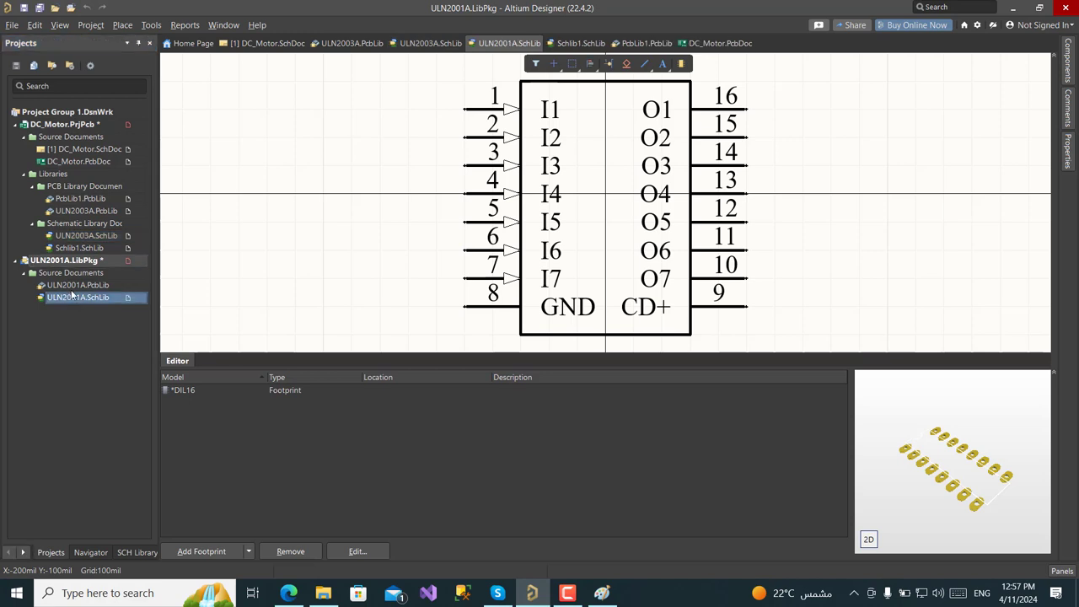
{"action": "double_click", "coordinate": [71, 288]}
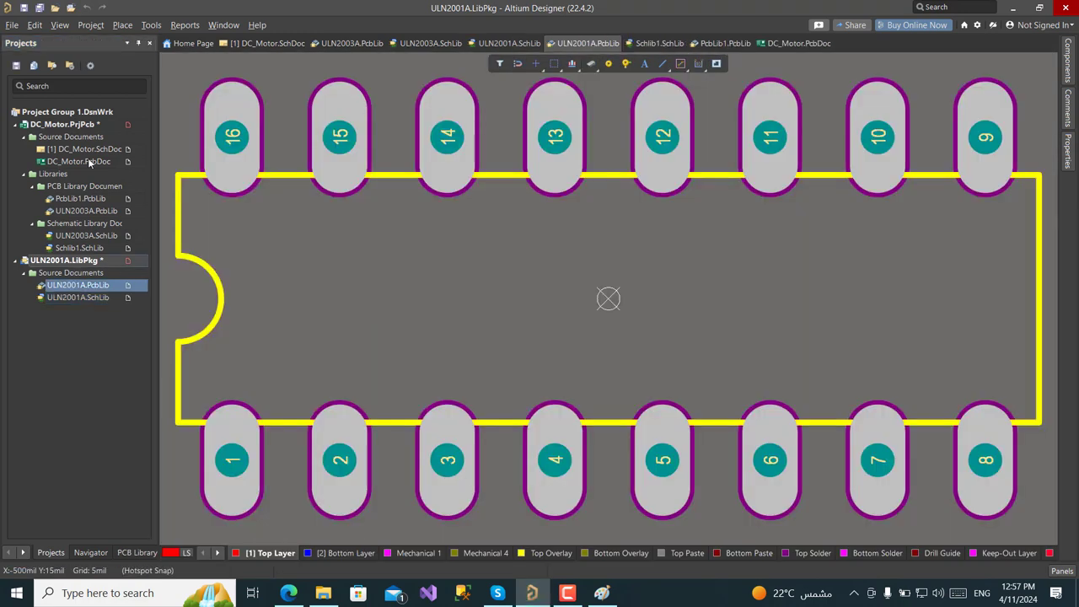
{"action": "scroll", "coordinate": [647, 283], "scroll_direction": "down", "scroll_amount": 1, "text": "ctrl"}
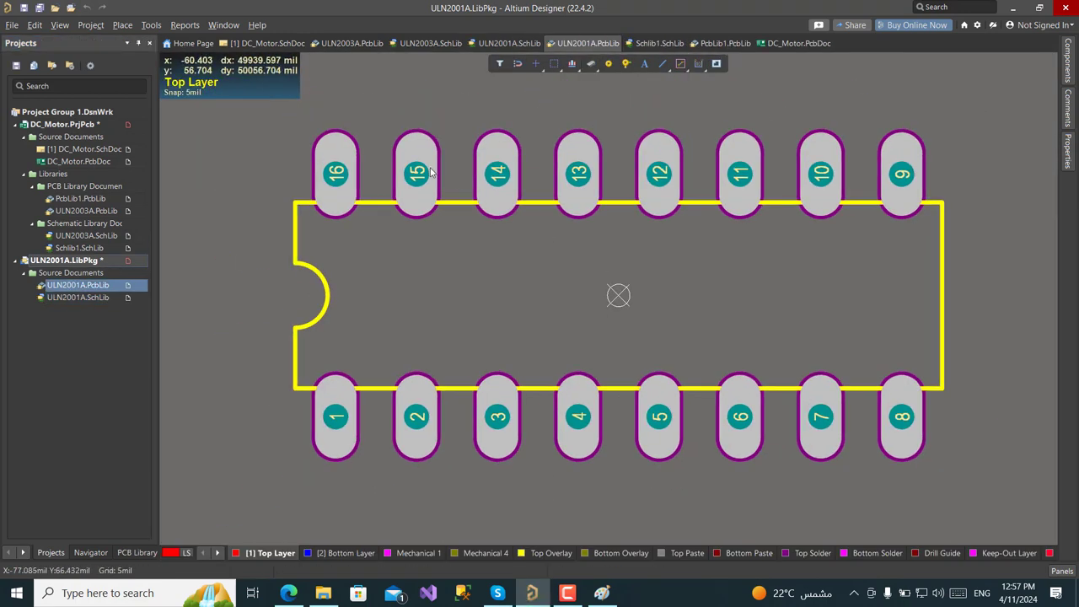
{"action": "left_click", "coordinate": [60, 26]}
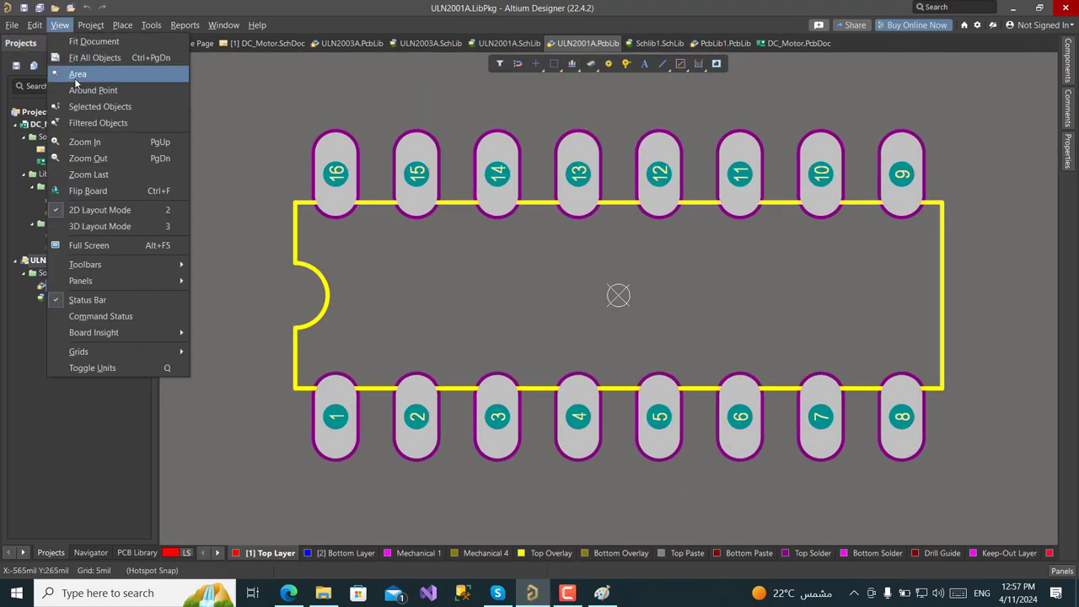
{"action": "left_click", "coordinate": [108, 229]}
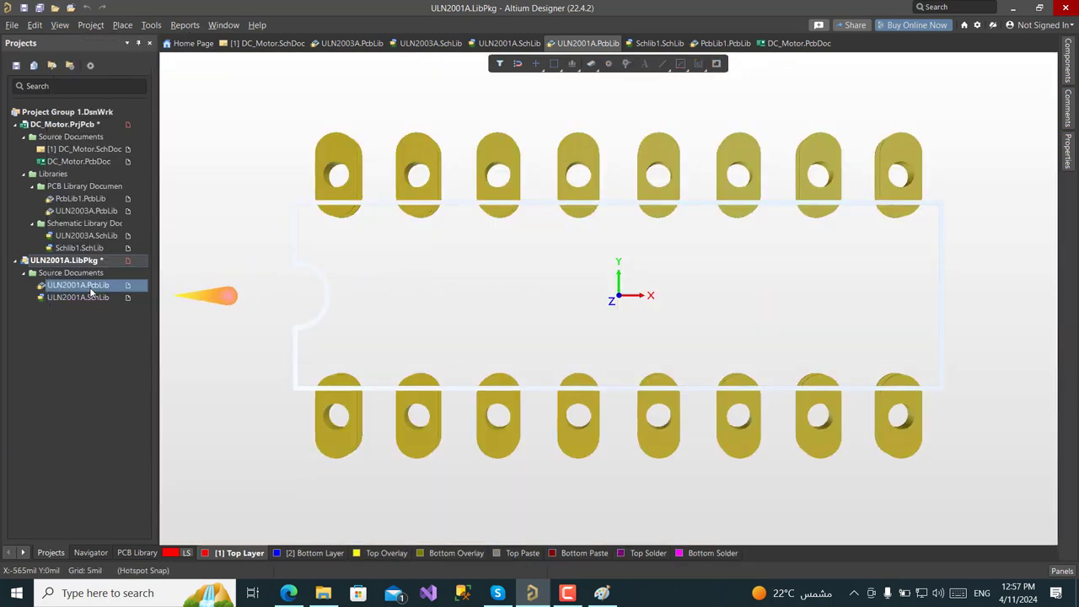
Move the ULN2001A PCB and schematic libraries into the DC_Motor project, checking the symbol's footprint preview in 2D and 3D
{"action": "left_click_drag", "start_coordinate": [76, 289], "coordinate": [76, 217]}
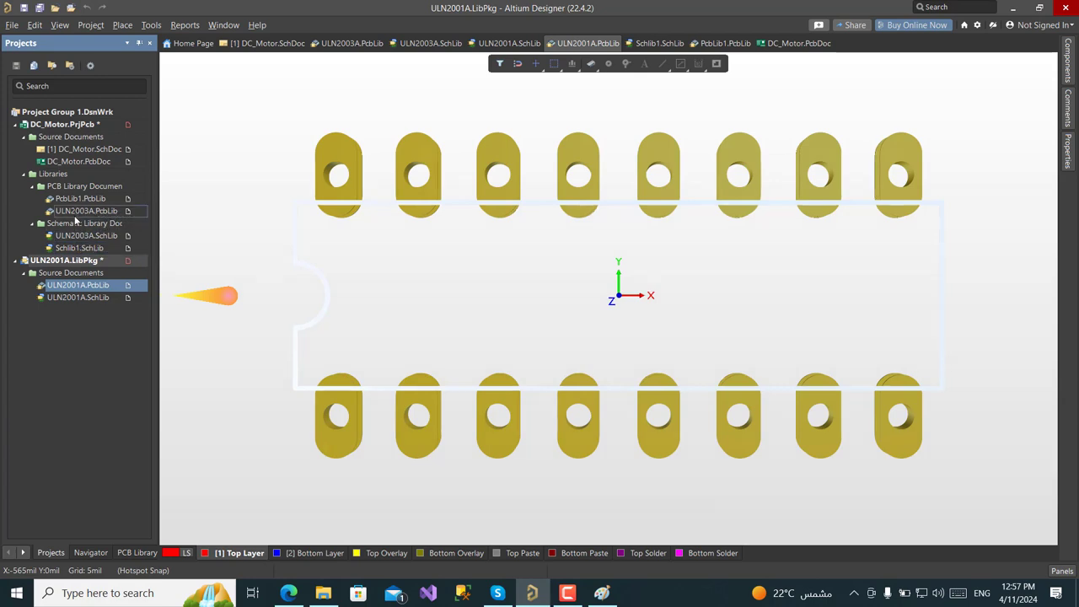
{"action": "double_click", "coordinate": [81, 296]}
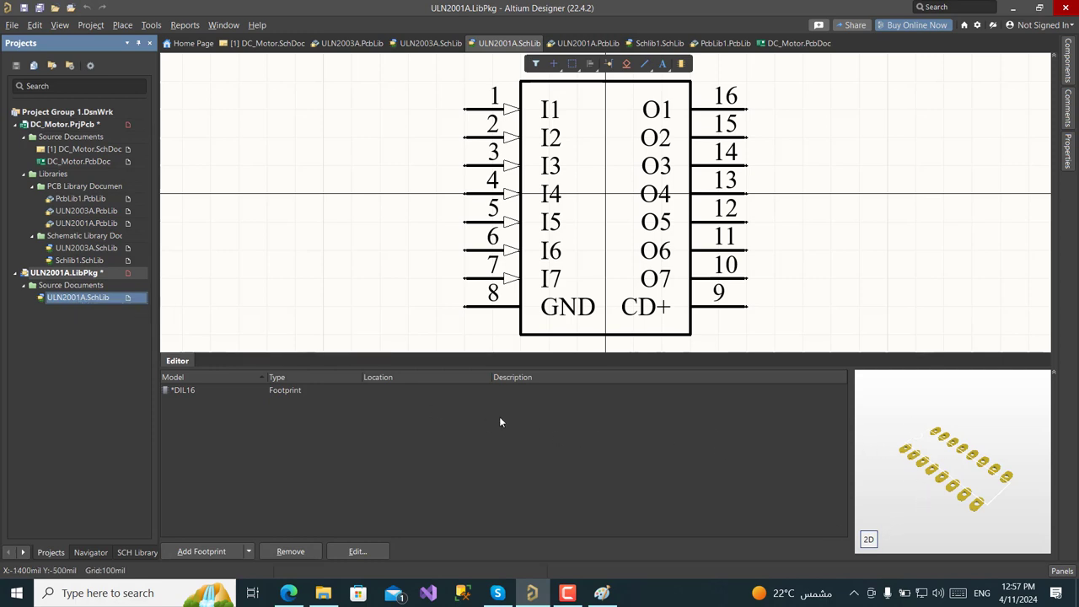
{"action": "left_click", "coordinate": [868, 539]}
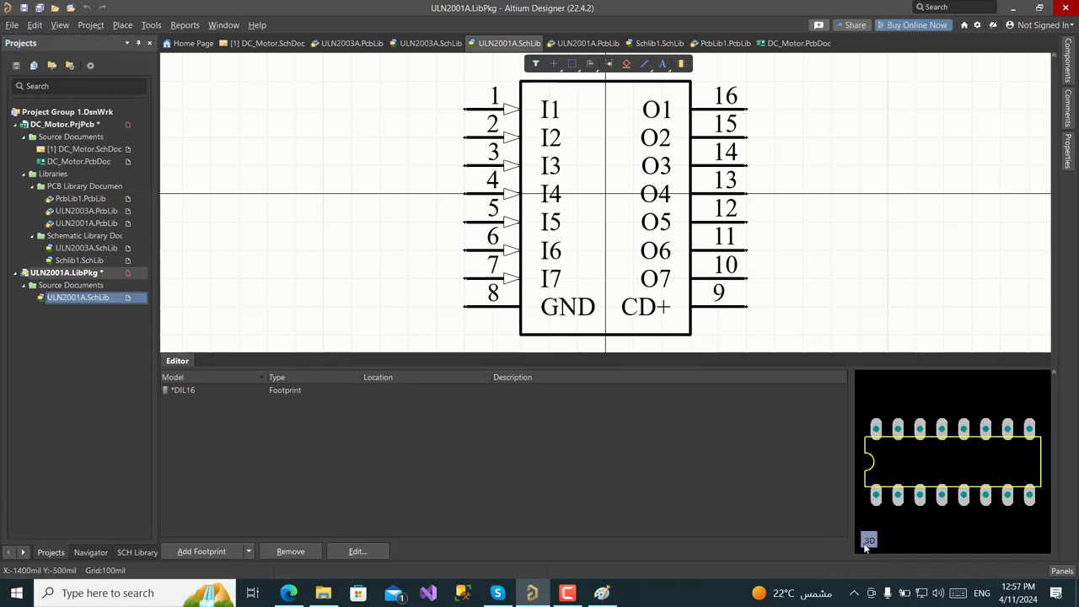
{"action": "left_click", "coordinate": [868, 539]}
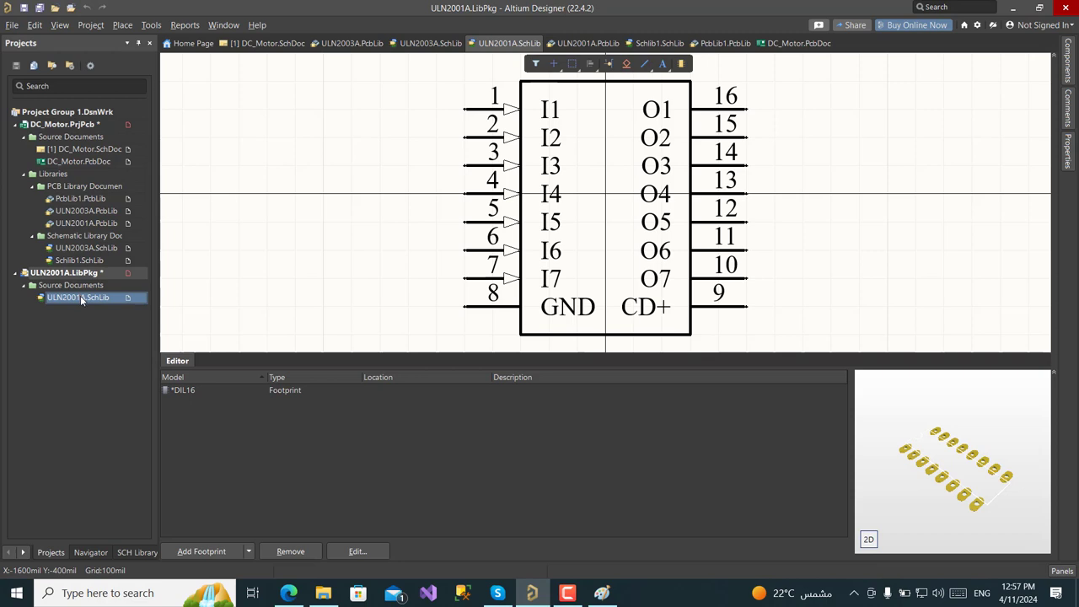
{"action": "left_click_drag", "start_coordinate": [80, 297], "coordinate": [91, 255]}
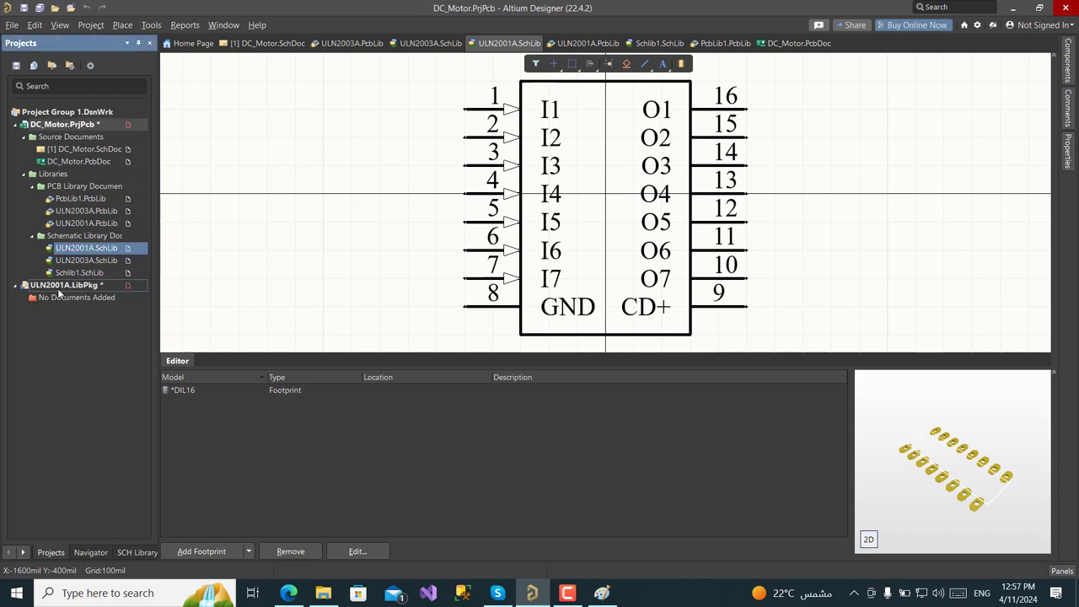
Close the ULN2001A library package without saving and switch back to the lib folder in File Explorer
{"action": "right_click", "coordinate": [59, 289]}
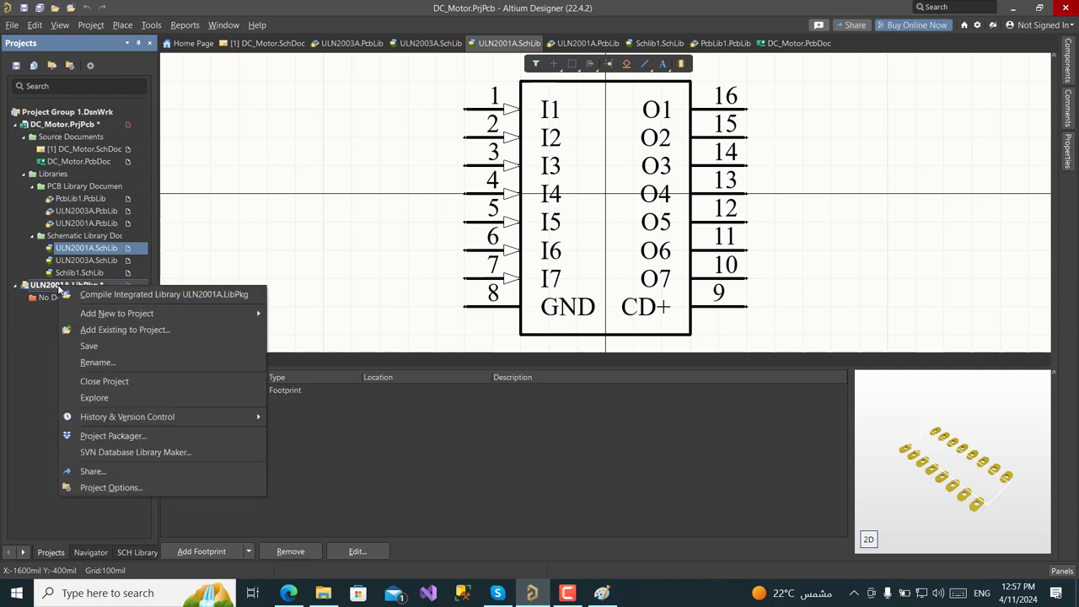
{"action": "left_click", "coordinate": [150, 383]}
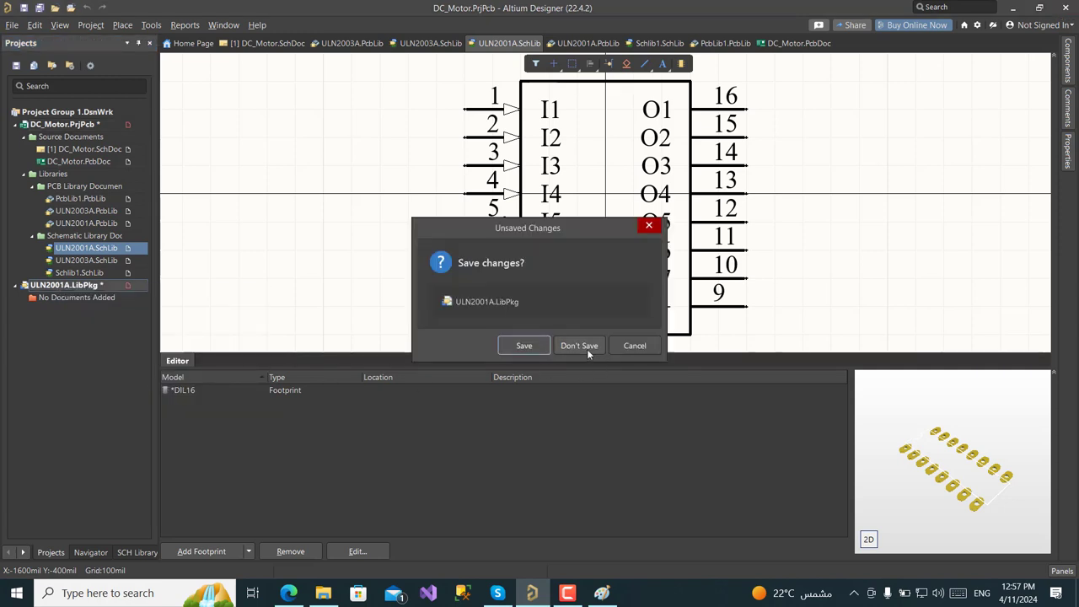
{"action": "left_click", "coordinate": [587, 348]}
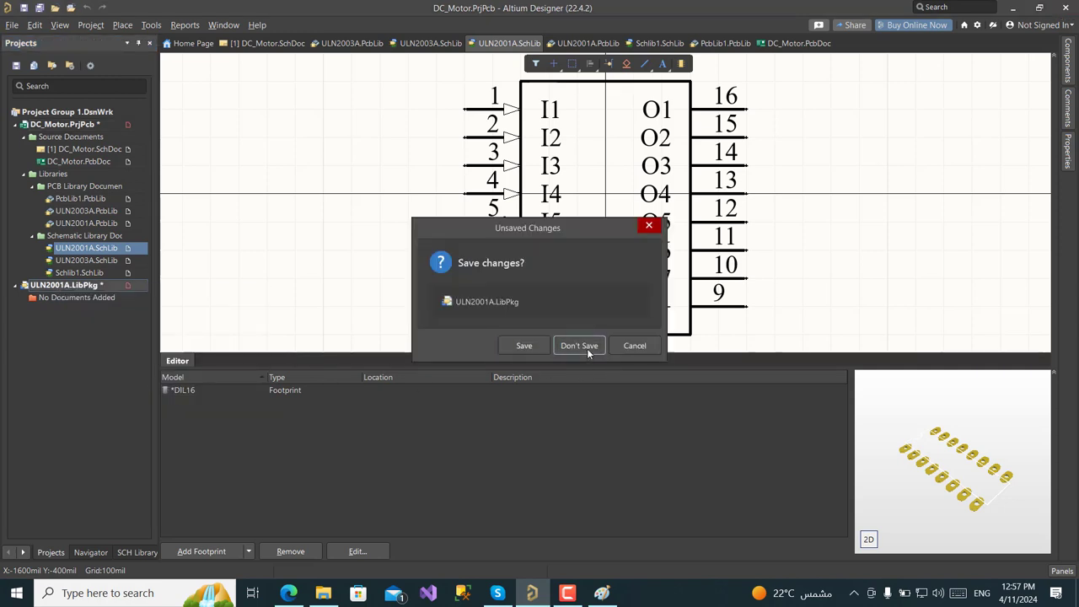
{"action": "left_click", "coordinate": [335, 581]}
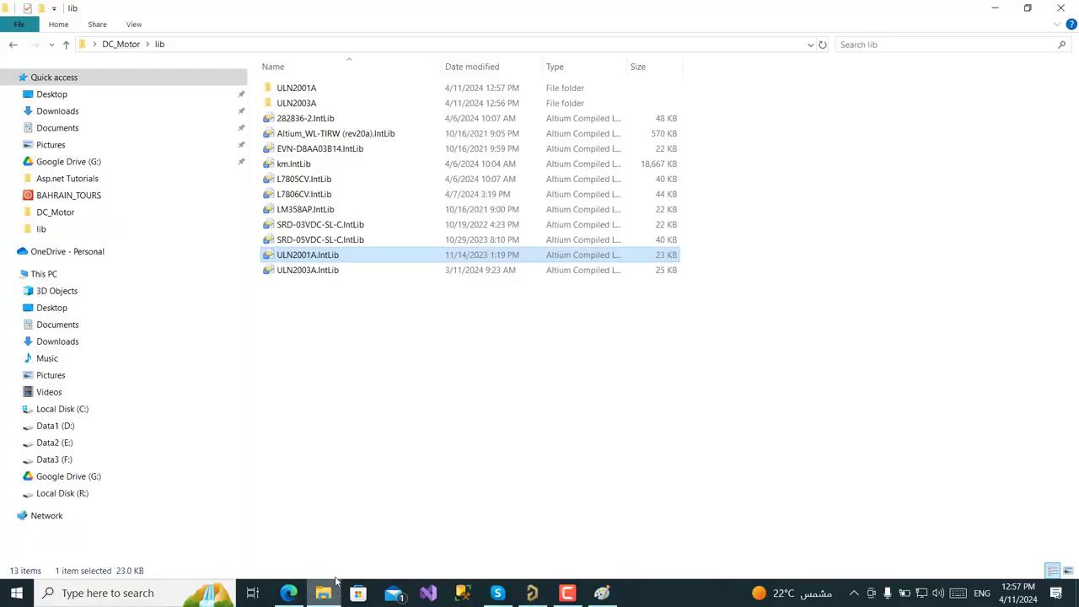
Open SRD-05VDC-SL-C.IntLib from the lib folder, extract its source libraries, and switch back to Altium Designer
{"action": "left_click", "coordinate": [325, 242]}
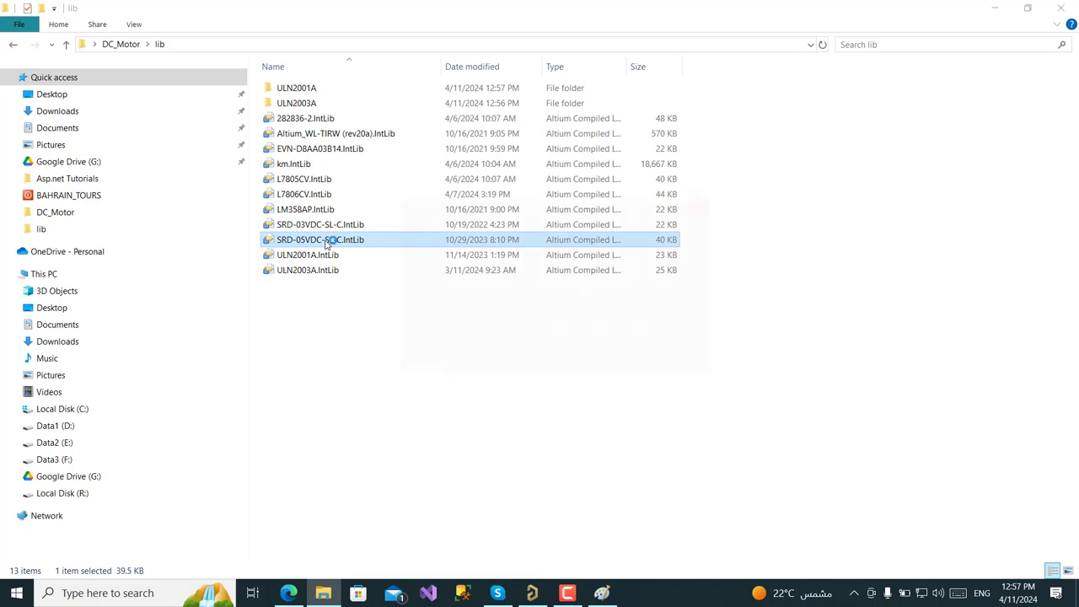
{"action": "left_click", "coordinate": [530, 270]}
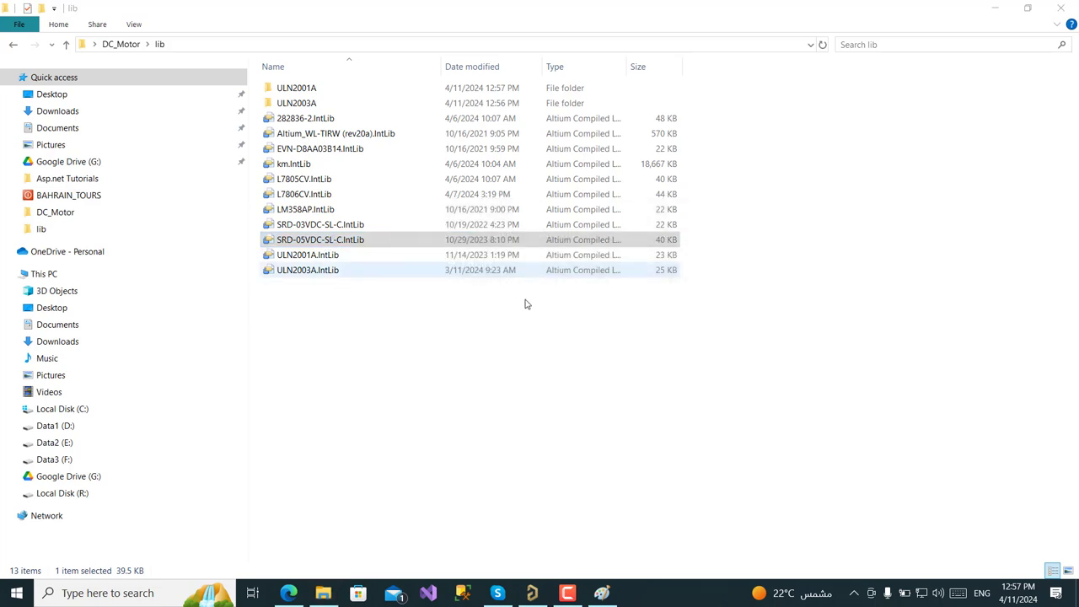
{"action": "left_click", "coordinate": [533, 592]}
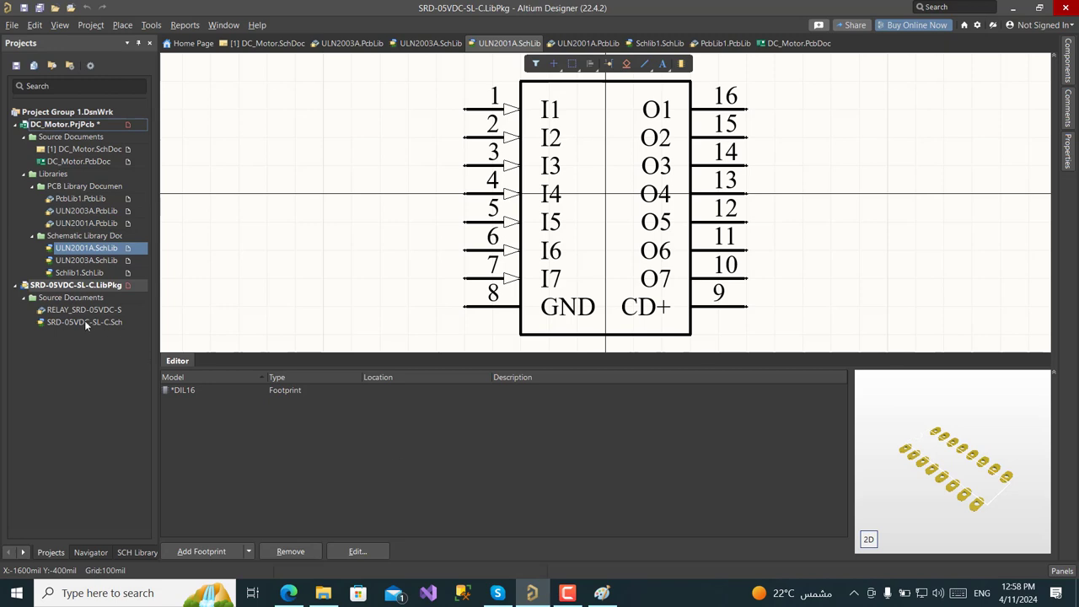
Inspect the SRD-05VDC-SL-C relay's schematic symbol and its footprint, viewing the footprint in 3D and tilting it to see the body's side
{"action": "double_click", "coordinate": [84, 322]}
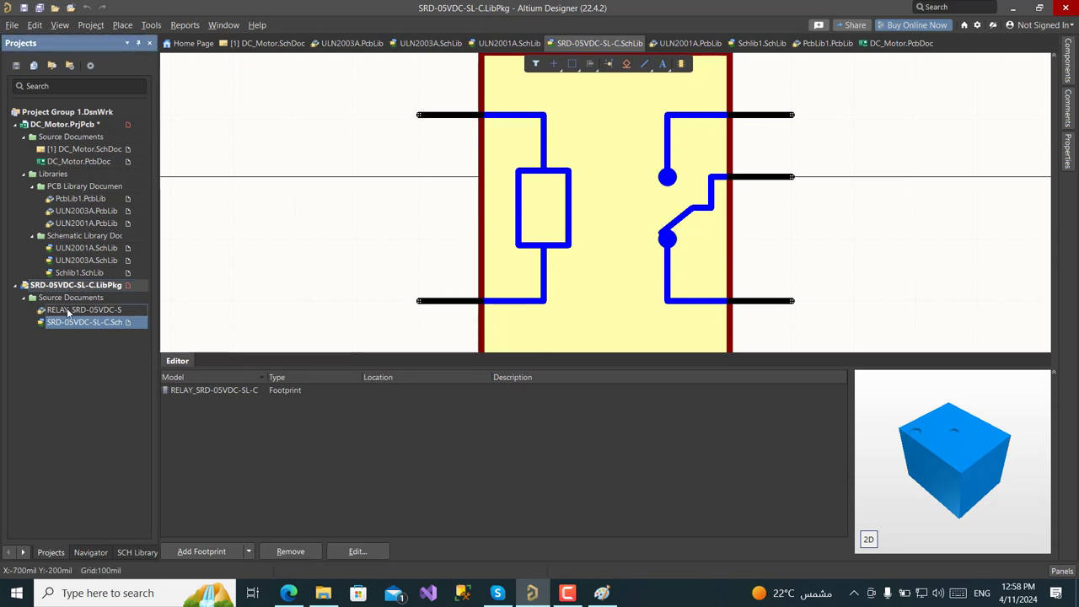
{"action": "double_click", "coordinate": [69, 311]}
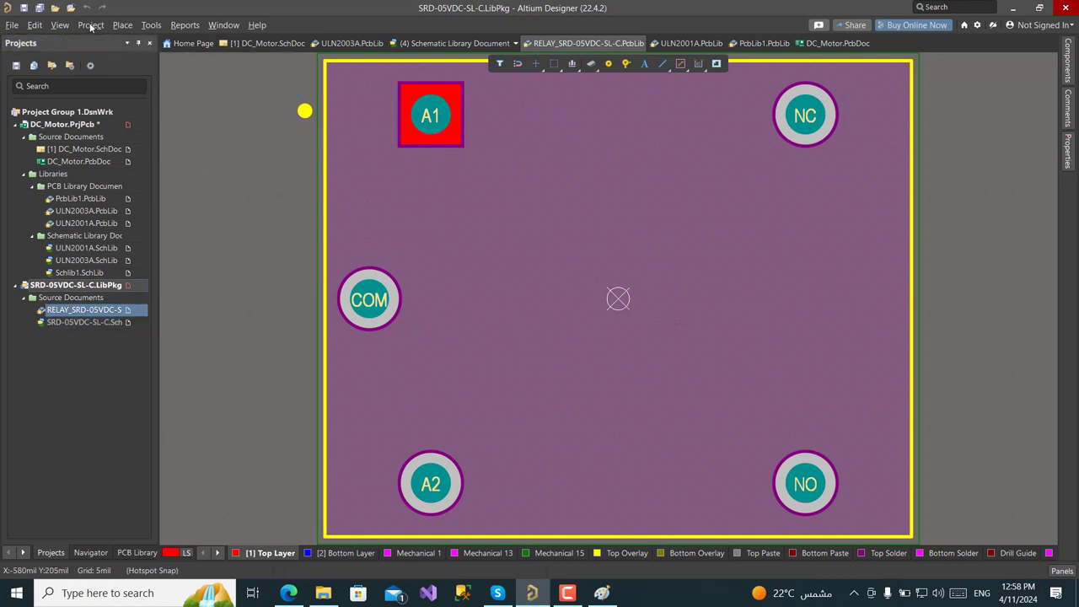
{"action": "left_click", "coordinate": [60, 24]}
{"action": "left_click", "coordinate": [87, 226]}
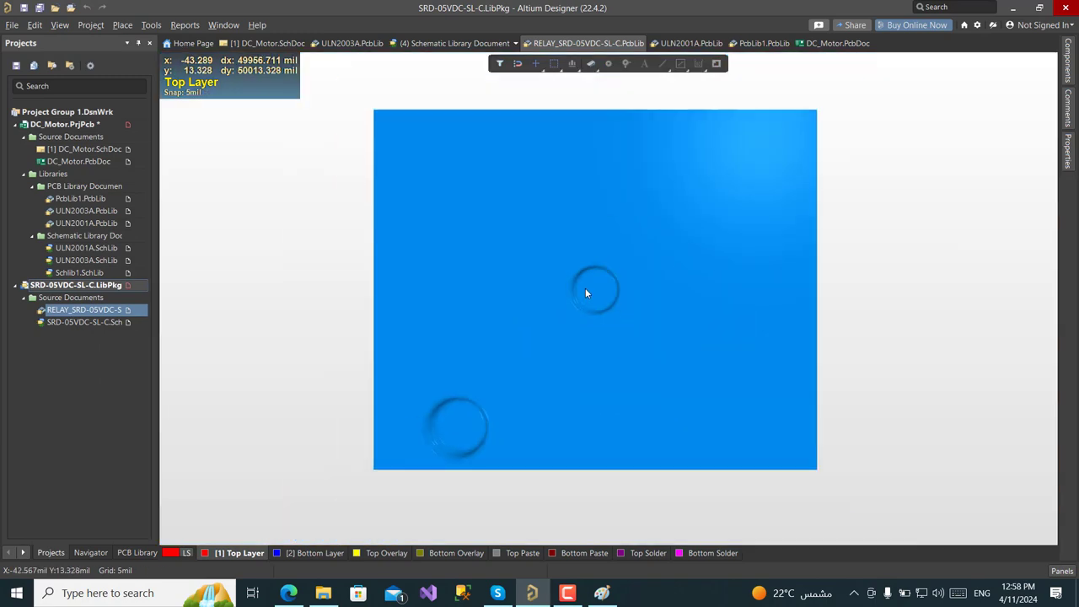
{"action": "right_click_drag", "start_coordinate": [585, 287], "coordinate": [583, 233], "text": "shift"}
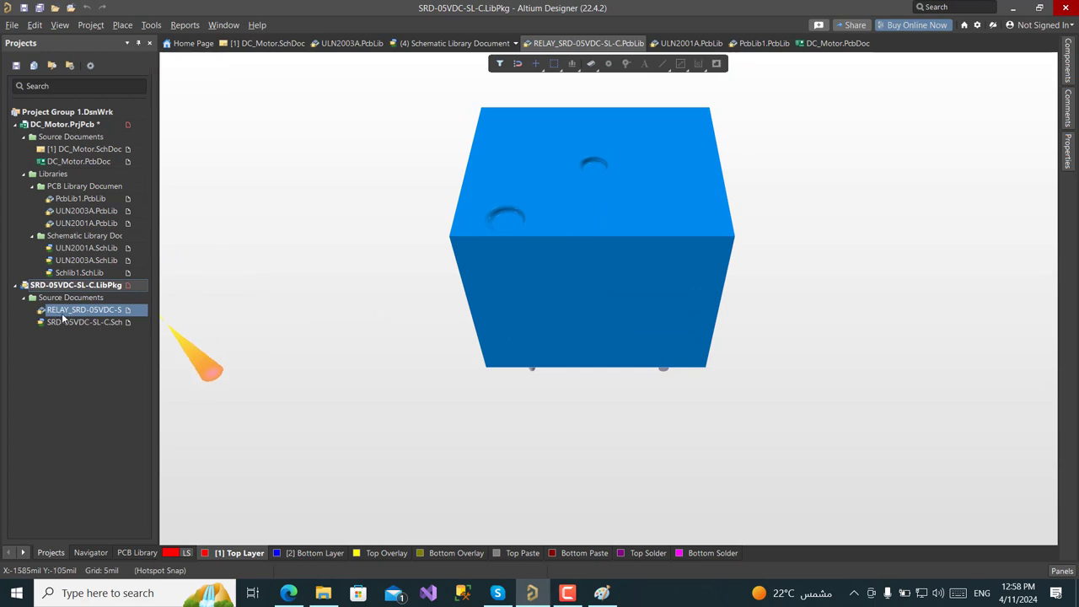
Move the SRD-05VDC-SL-C relay's PCB library and schematic library into the DC_Motor project
{"action": "left_click_drag", "start_coordinate": [80, 318], "coordinate": [94, 214]}
{"action": "left_click_drag", "start_coordinate": [86, 234], "coordinate": [85, 236]}
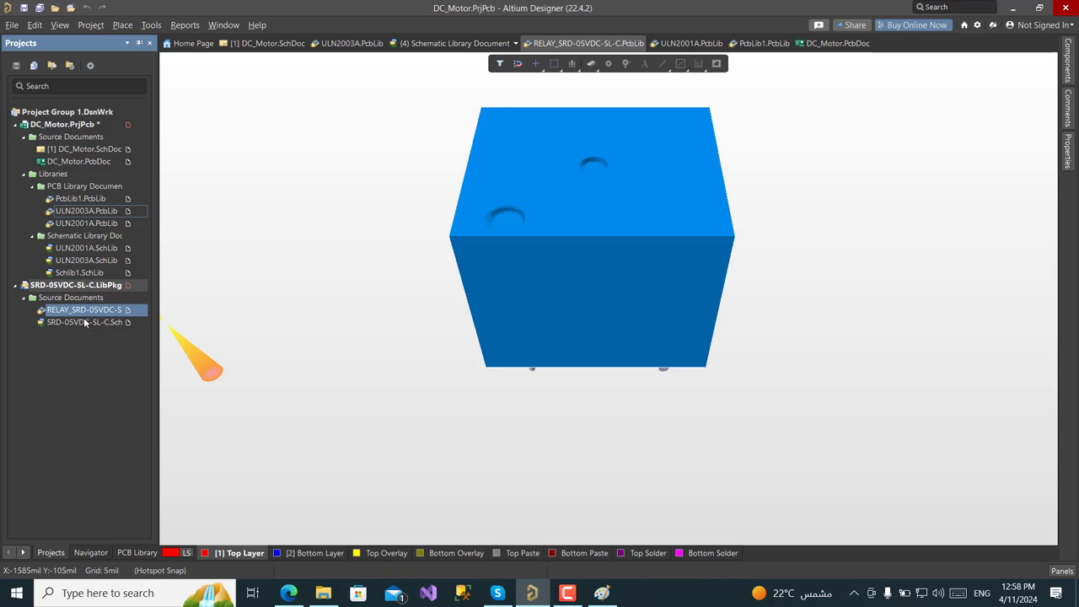
{"action": "double_click", "coordinate": [72, 323]}
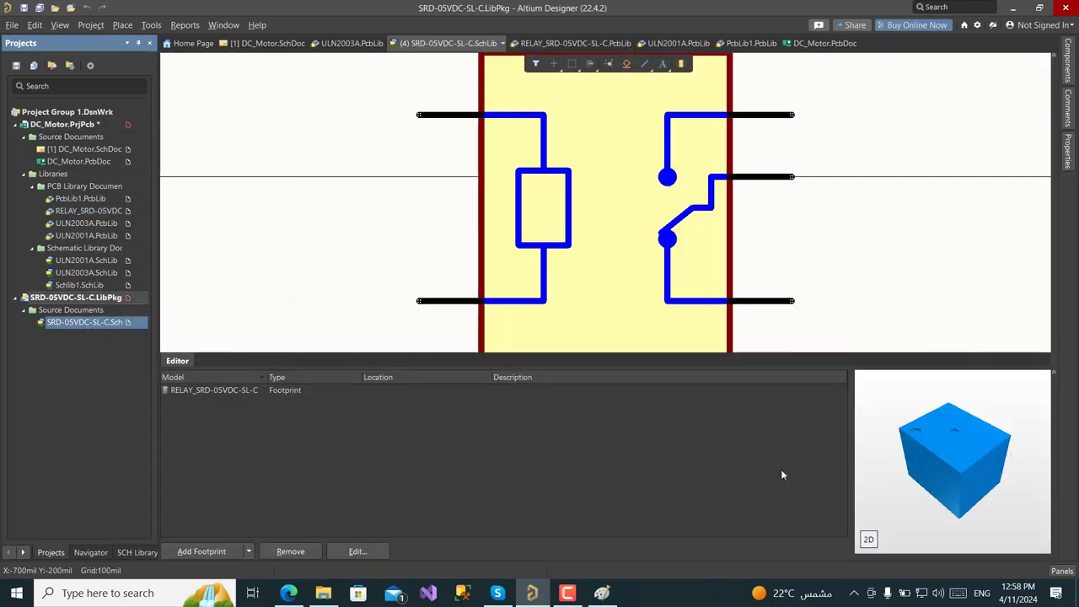
{"action": "left_click_drag", "start_coordinate": [72, 323], "coordinate": [79, 265]}
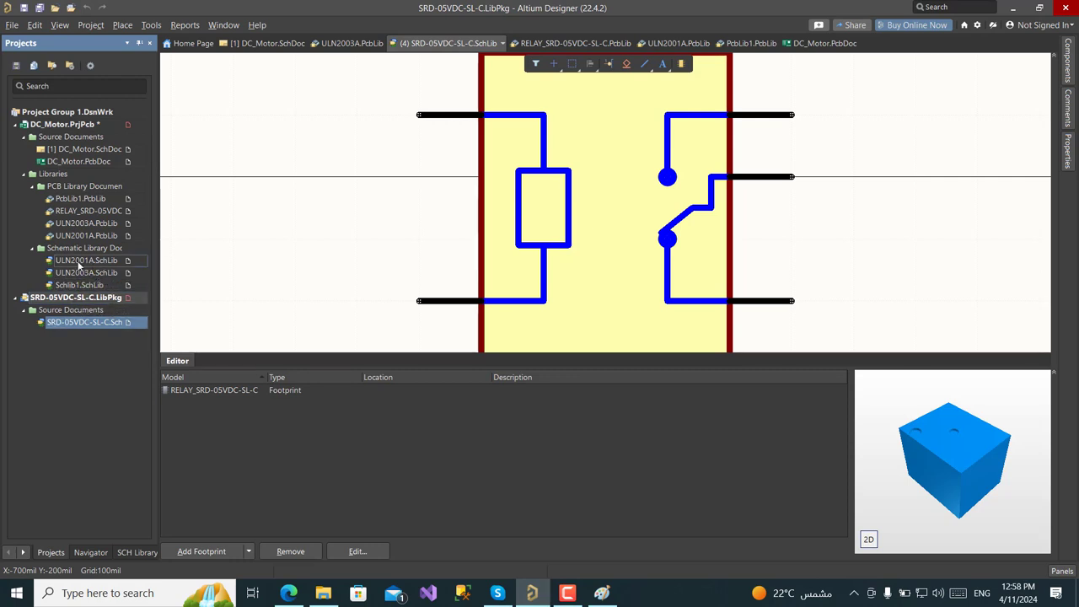
Close the SRD-05VDC-SL-C library package without saving it
{"action": "right_click", "coordinate": [60, 314]}
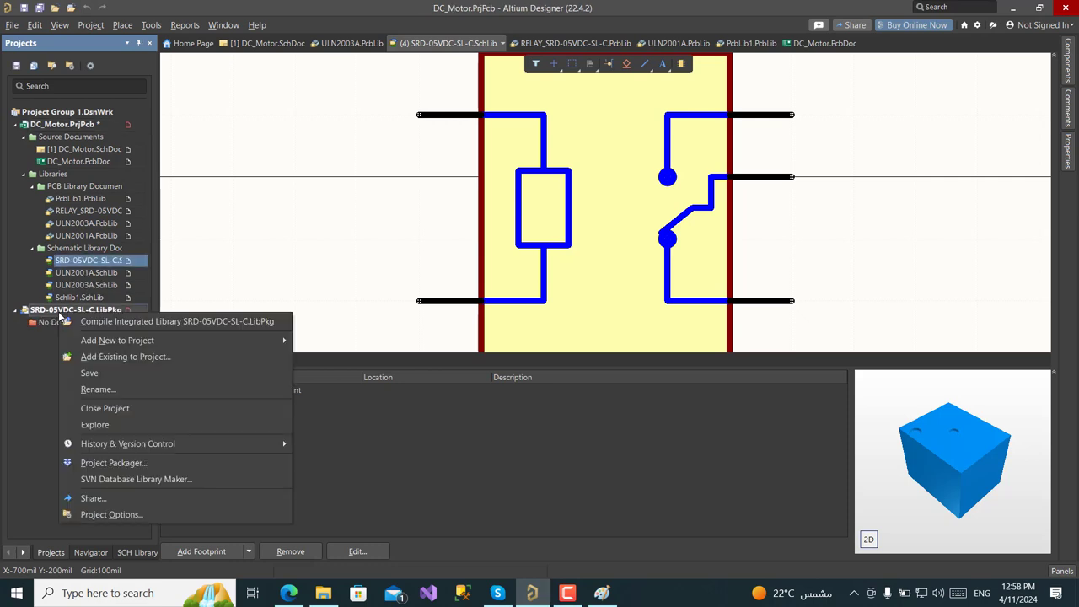
{"action": "left_click", "coordinate": [104, 408]}
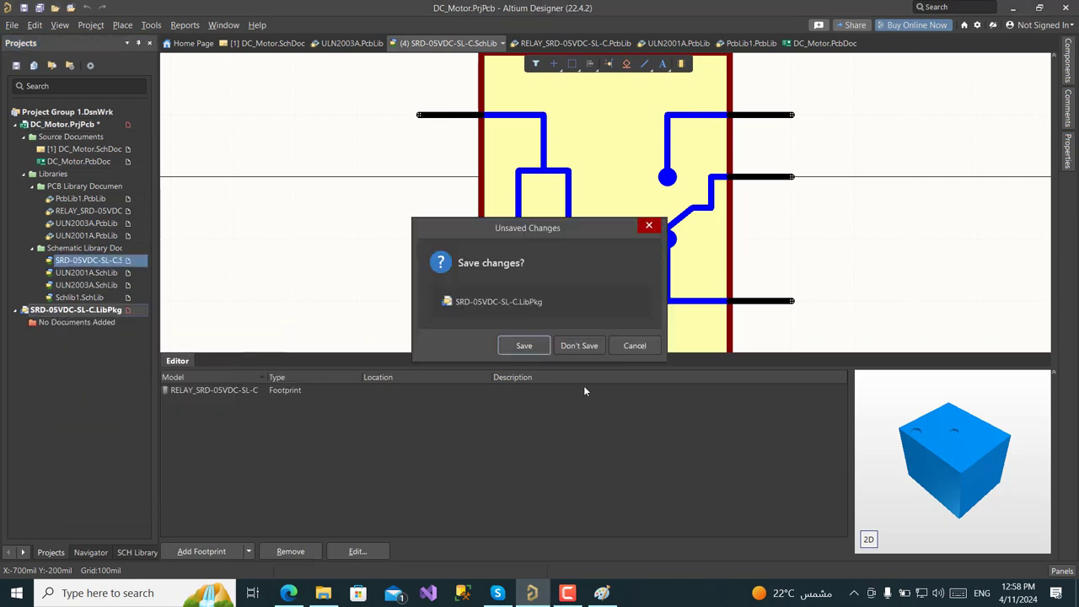
{"action": "left_click", "coordinate": [579, 346]}
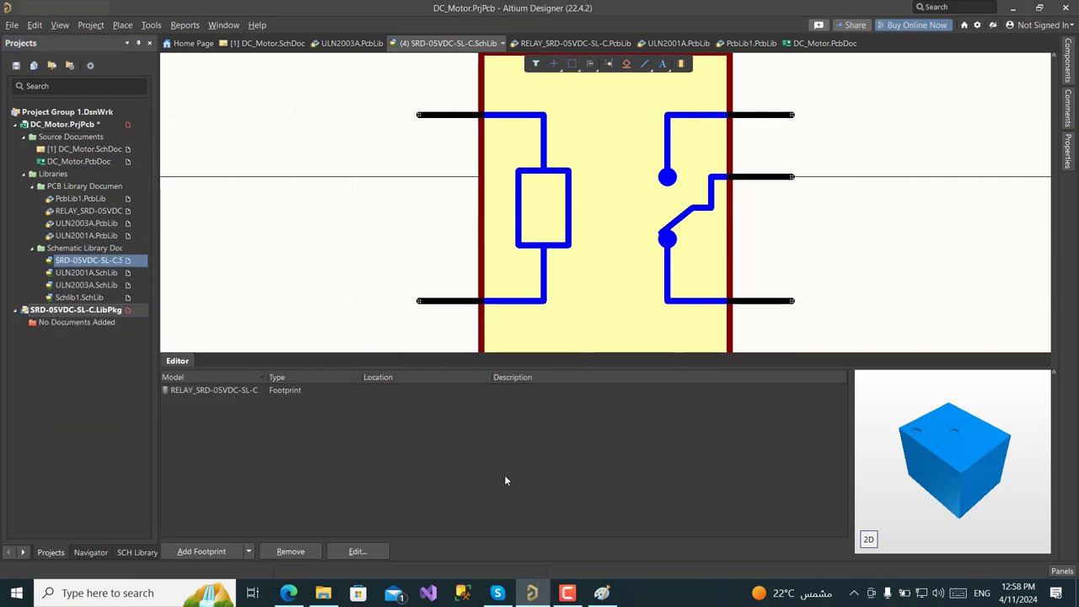
Switch to File Explorer, open SRD-03VDC-SL-C.IntLib, extract its source libraries, and return to Altium Designer
{"action": "left_click", "coordinate": [322, 593]}
{"action": "double_click", "coordinate": [323, 242]}
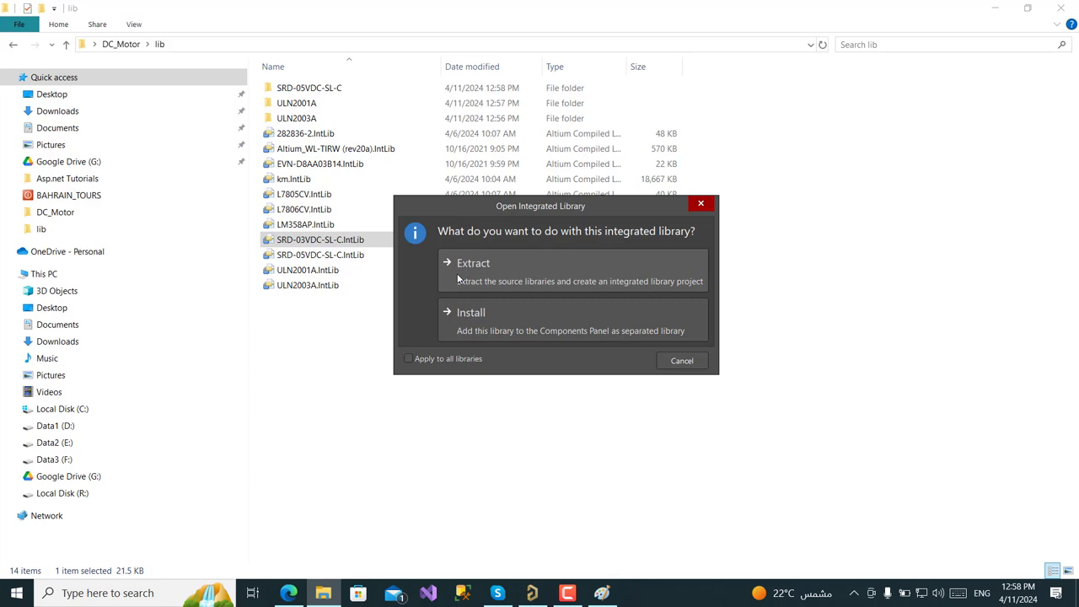
{"action": "left_click", "coordinate": [510, 269]}
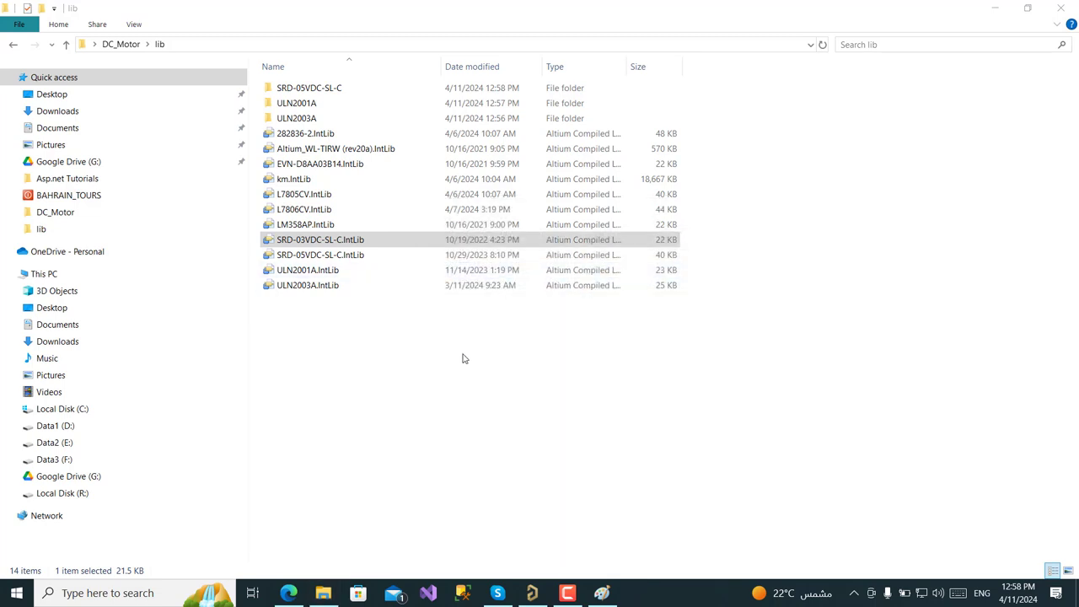
{"action": "left_click", "coordinate": [532, 592]}
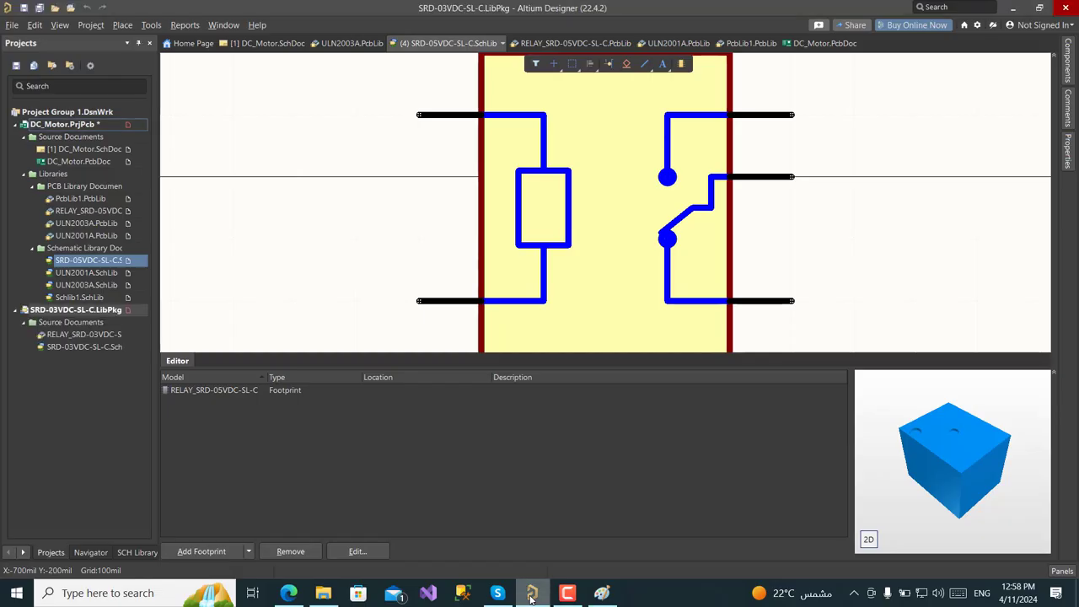
View the SRD-03VDC-SL-C relay's symbol and footprint, moving its schematic and PCB libraries into the DC_Motor project
{"action": "double_click", "coordinate": [76, 346]}
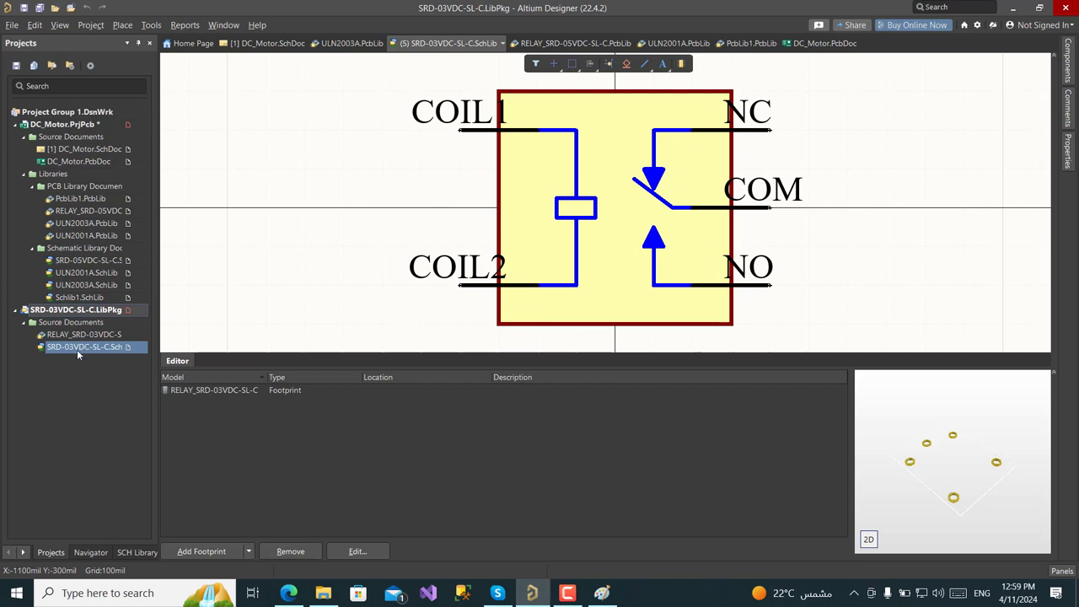
{"action": "left_click_drag", "start_coordinate": [82, 347], "coordinate": [84, 286]}
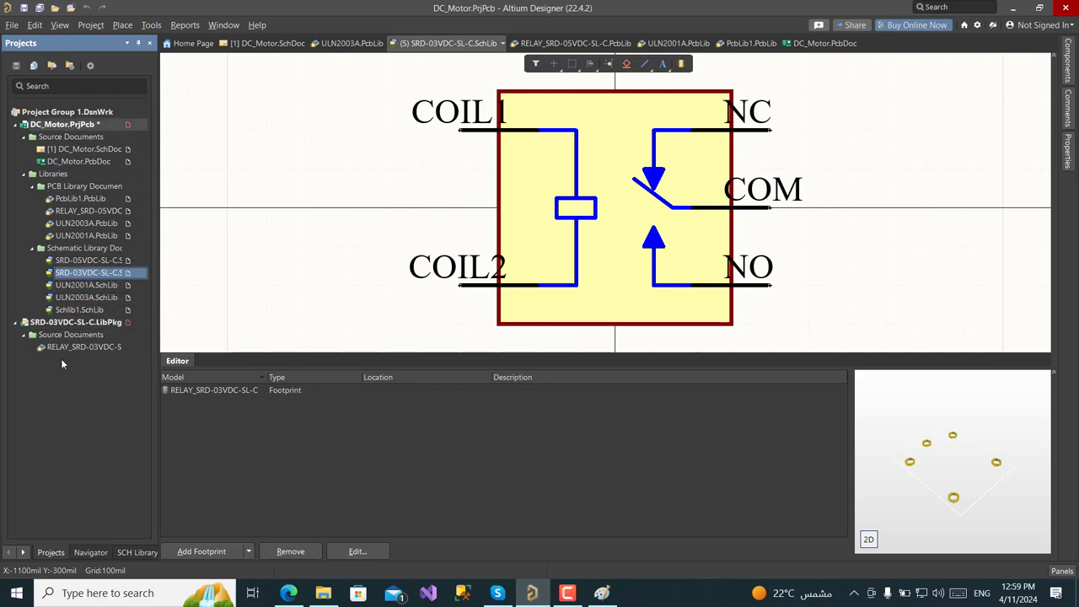
{"action": "double_click", "coordinate": [83, 346]}
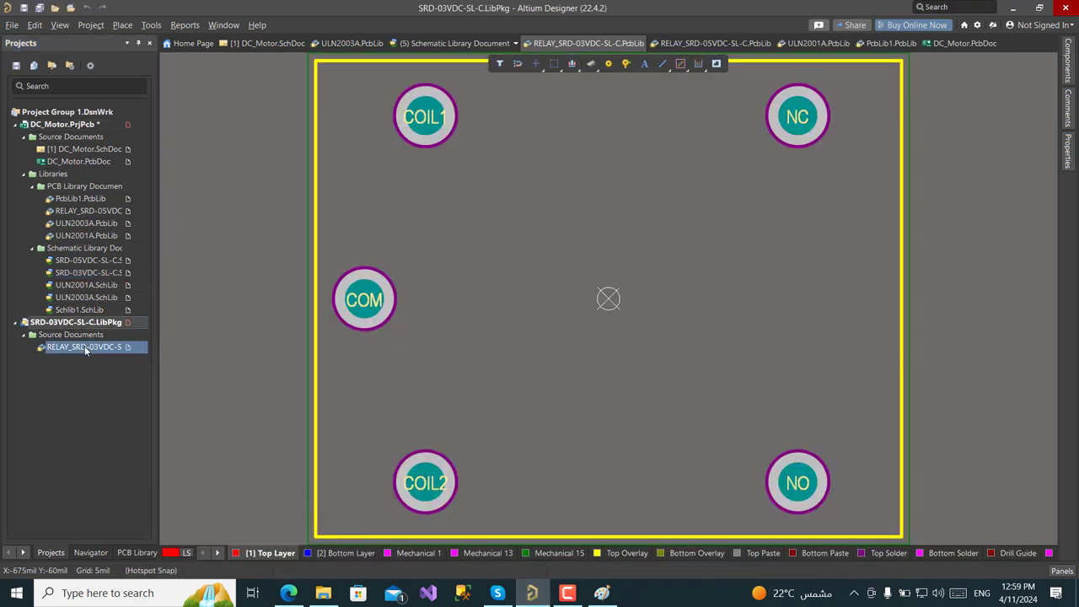
{"action": "left_click_drag", "start_coordinate": [89, 349], "coordinate": [84, 213]}
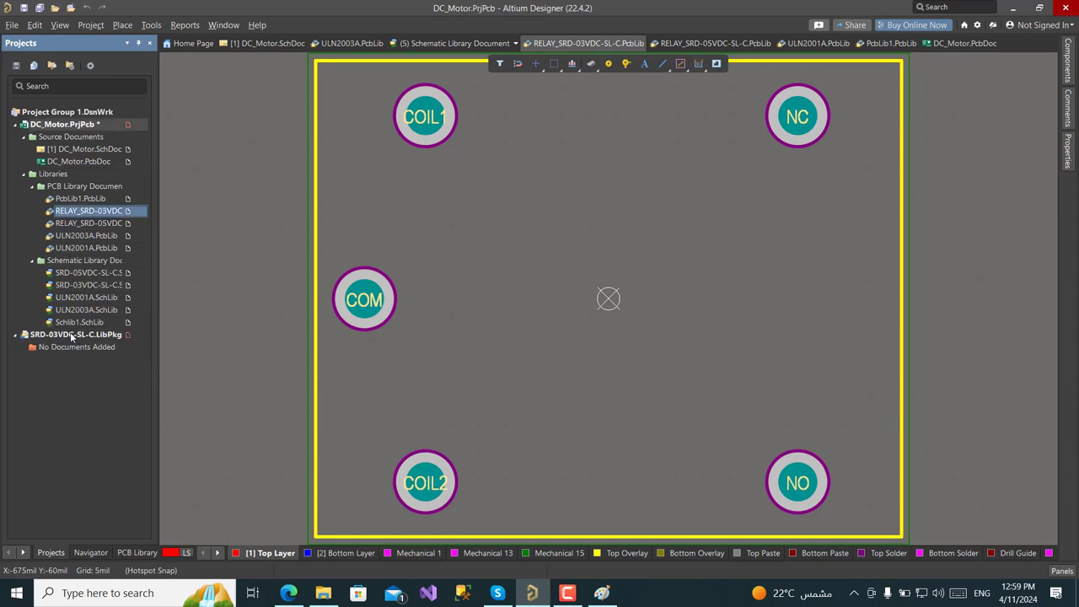
Close the SRD-03VDC-SL-C library package without saving it
{"action": "right_click", "coordinate": [68, 332]}
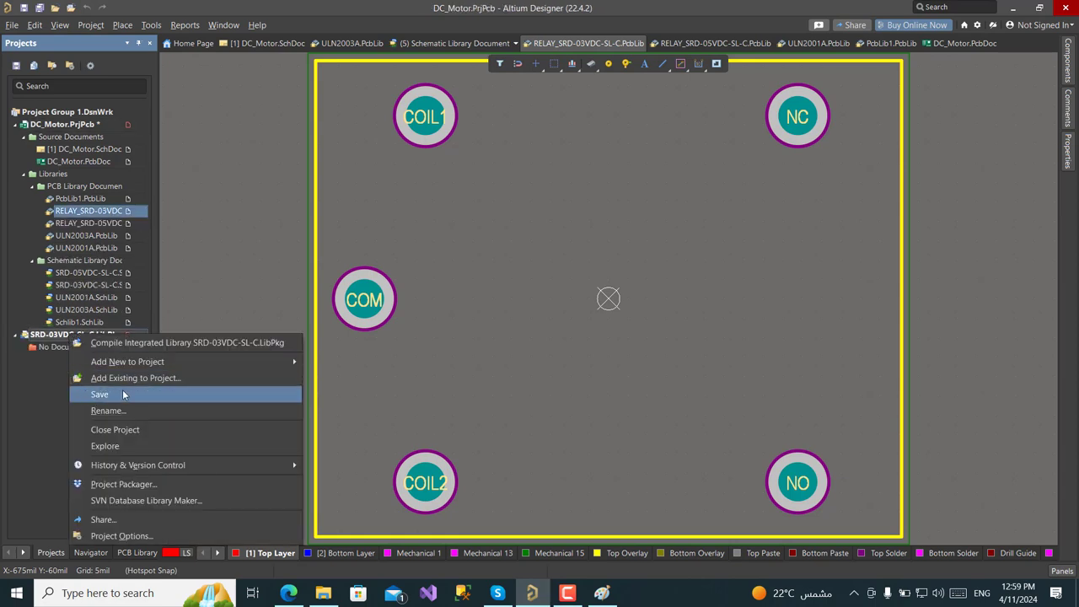
{"action": "left_click", "coordinate": [115, 429]}
{"action": "left_click", "coordinate": [562, 350]}
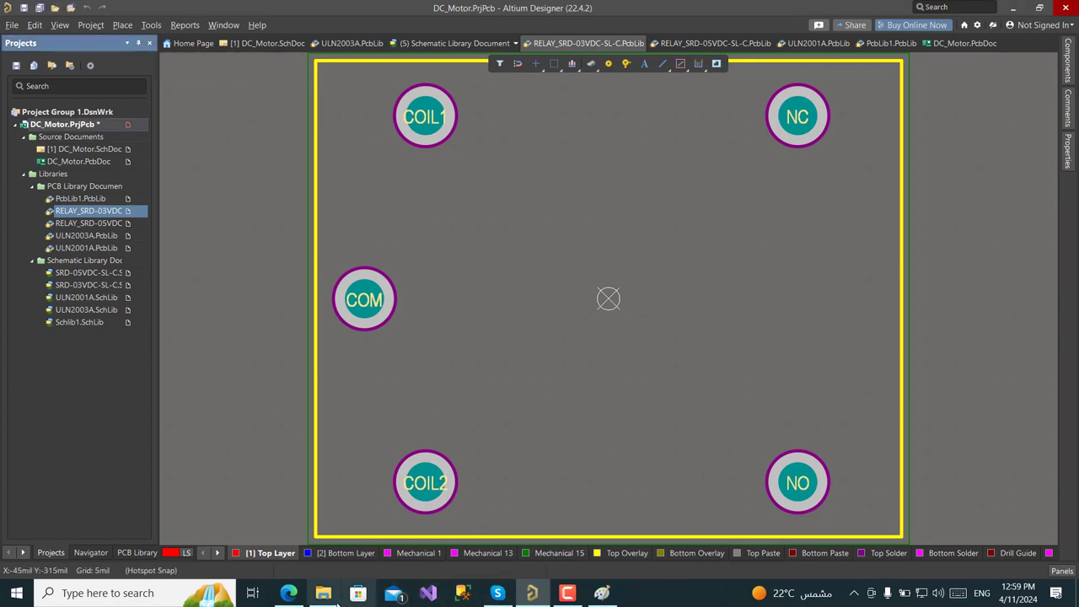
Switch to the lib folder in File Explorer, extract the source libraries of km.IntLib, and return to Altium Designer
{"action": "left_click", "coordinate": [323, 593]}
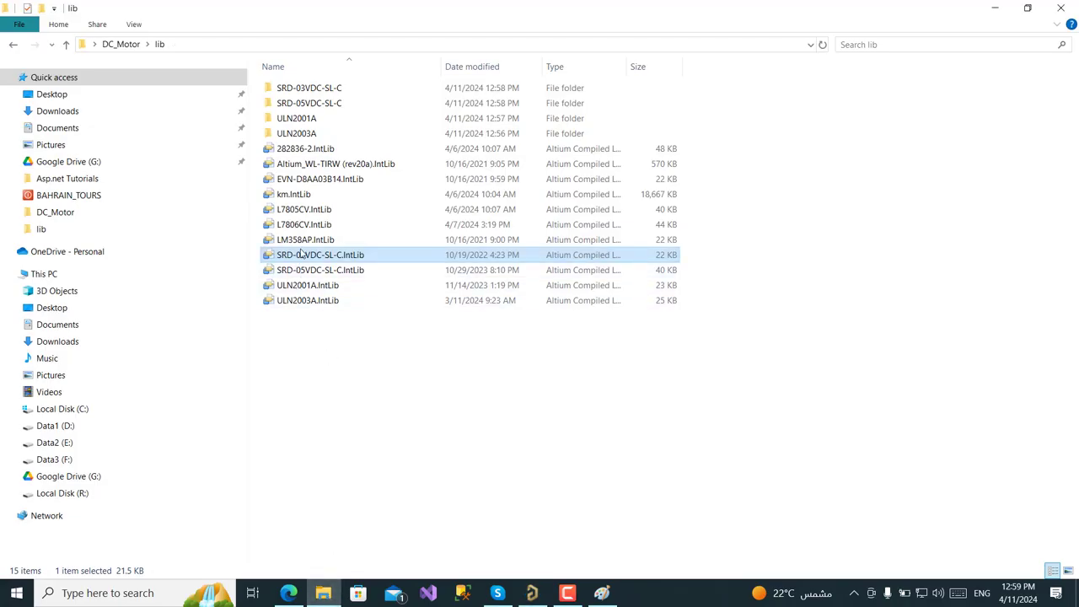
{"action": "left_click", "coordinate": [321, 240]}
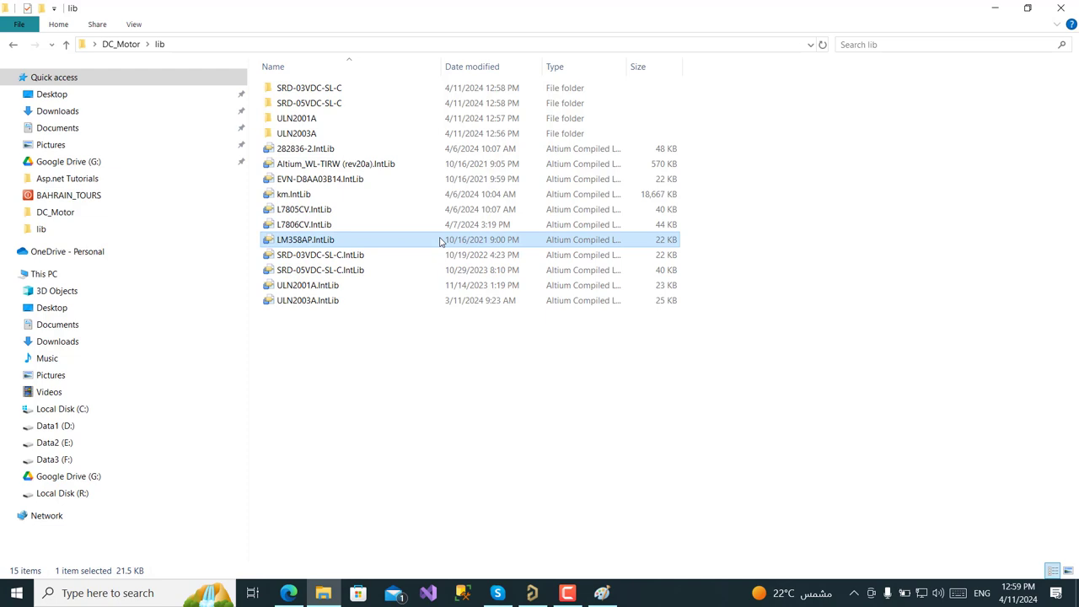
{"action": "left_click", "coordinate": [301, 225]}
{"action": "left_click", "coordinate": [308, 214]}
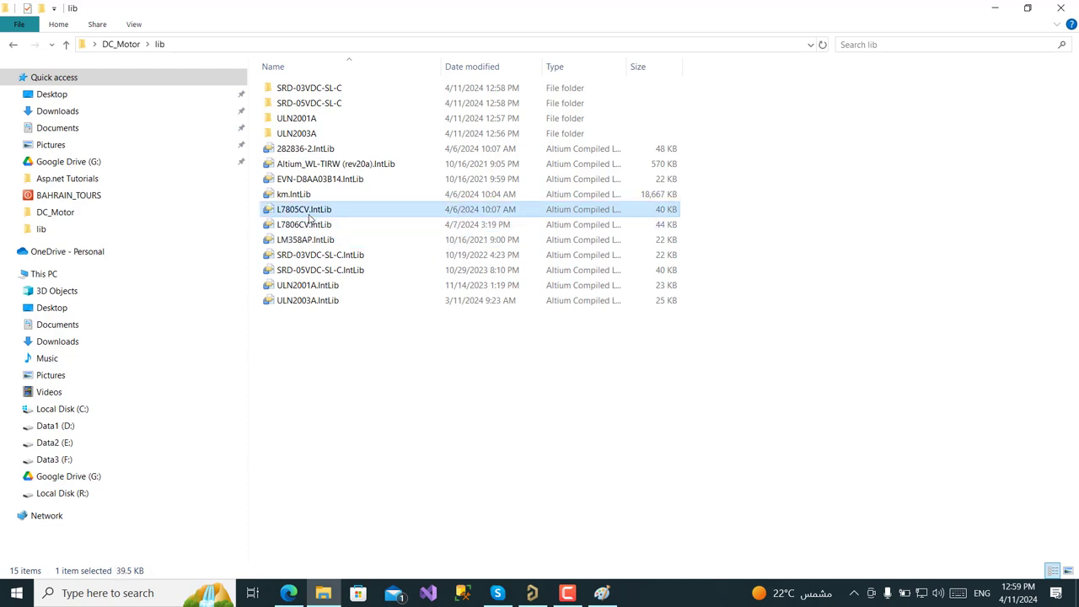
{"action": "left_click", "coordinate": [299, 197]}
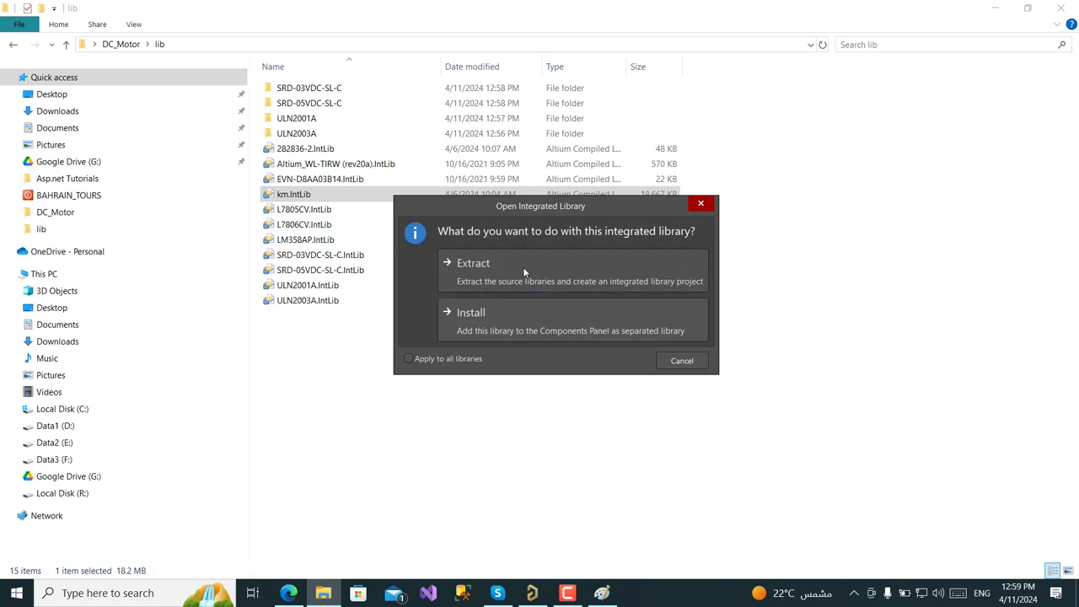
{"action": "left_click", "coordinate": [522, 268]}
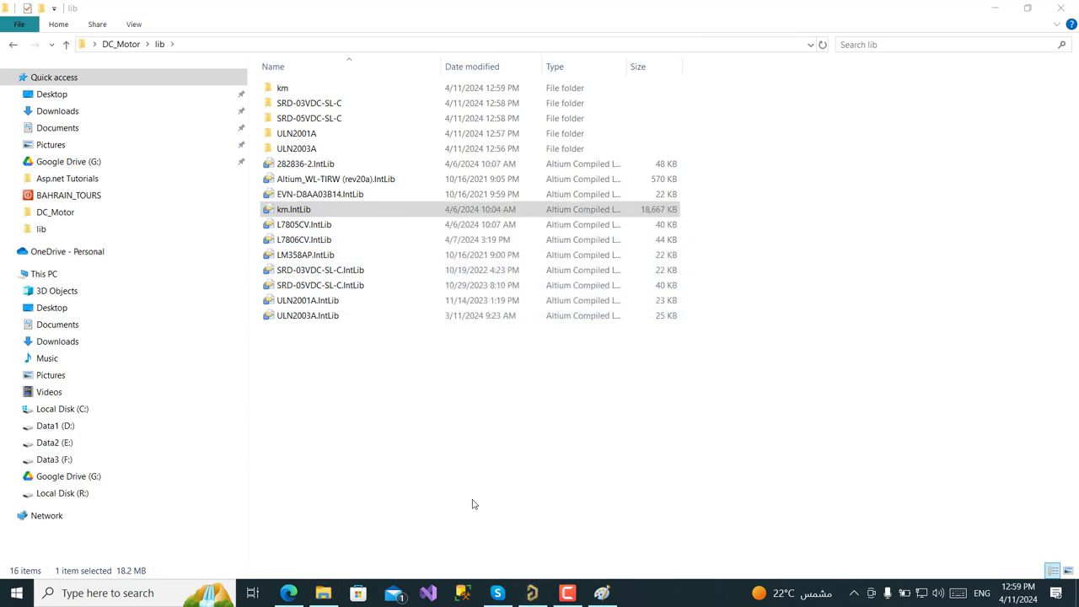
{"action": "left_click", "coordinate": [997, 9]}
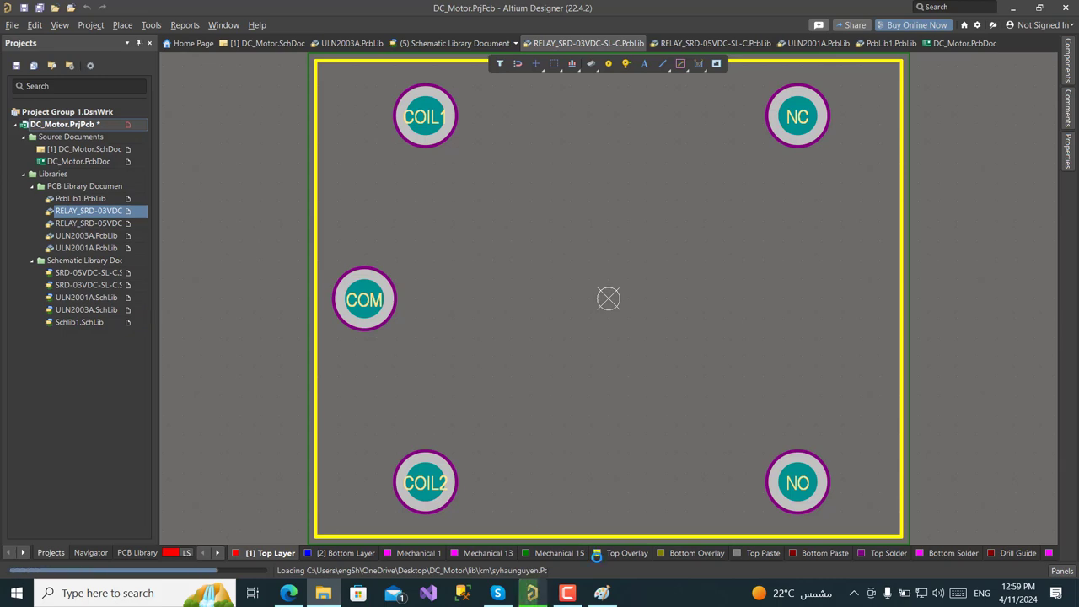
{"action": "left_click", "coordinate": [568, 592]}
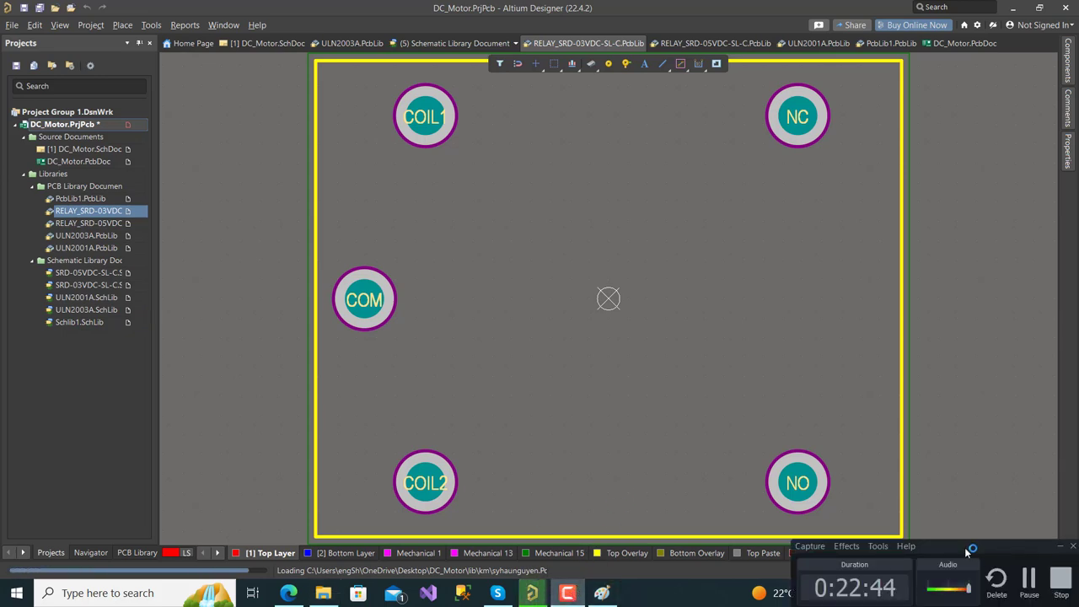
{"action": "left_click_drag", "start_coordinate": [981, 549], "coordinate": [962, 516]}
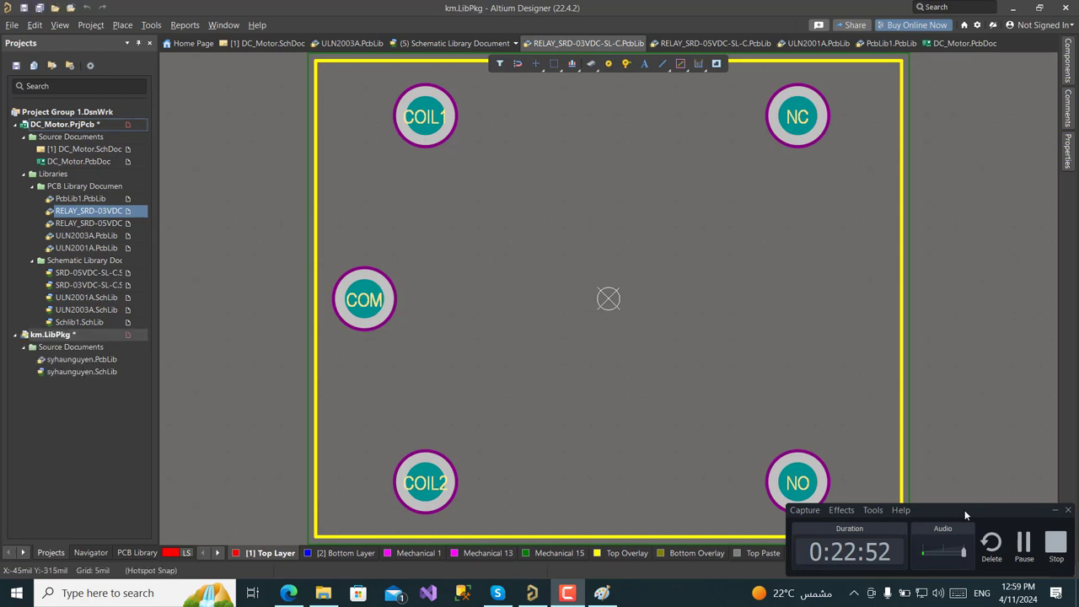
Move the schematic library and PCB library of the km package into the DC_Motor project
{"action": "left_click", "coordinate": [80, 373]}
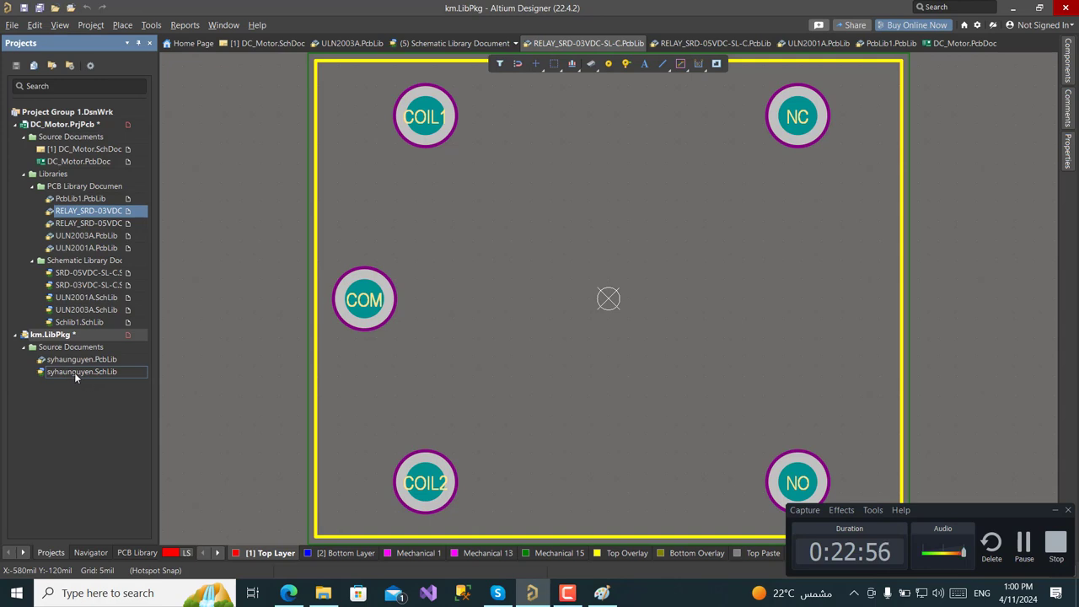
{"action": "left_click_drag", "start_coordinate": [74, 372], "coordinate": [77, 310]}
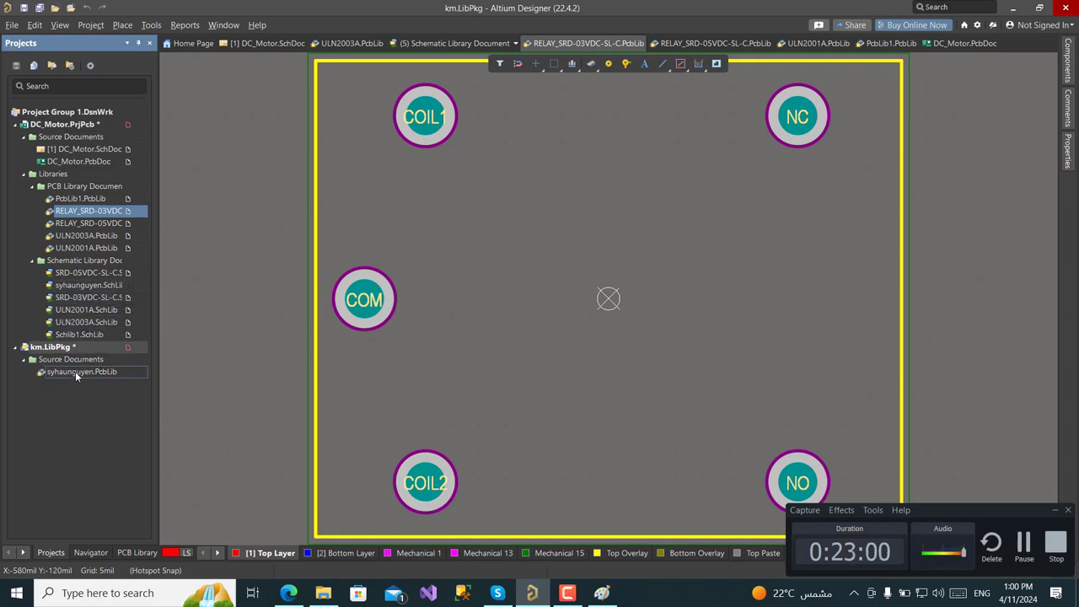
{"action": "left_click_drag", "start_coordinate": [75, 372], "coordinate": [74, 227]}
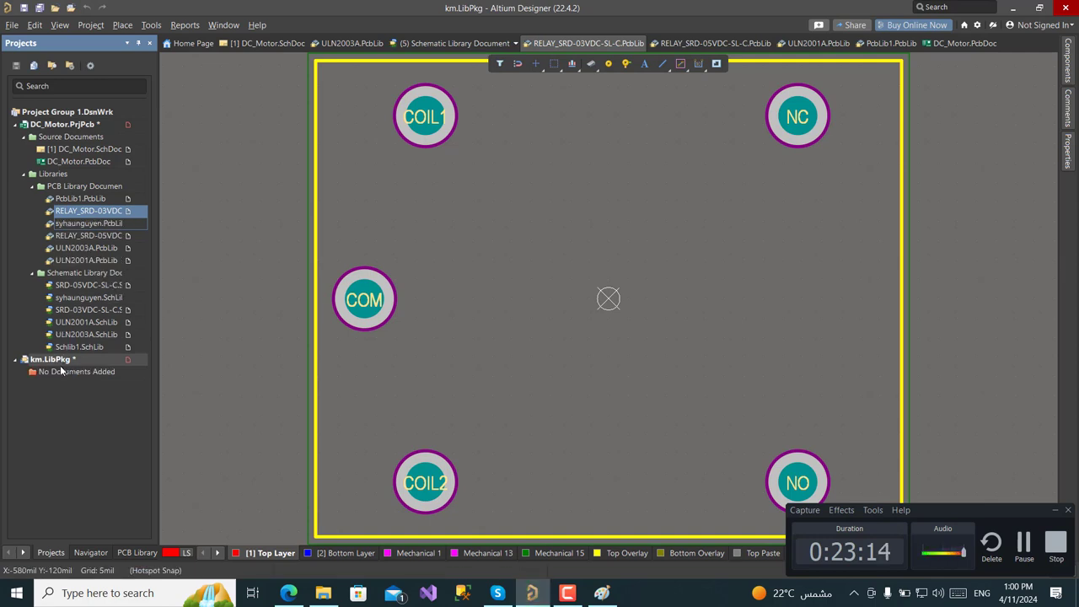
Close the km library package without saving it, and close all open documents
{"action": "right_click", "coordinate": [56, 364]}
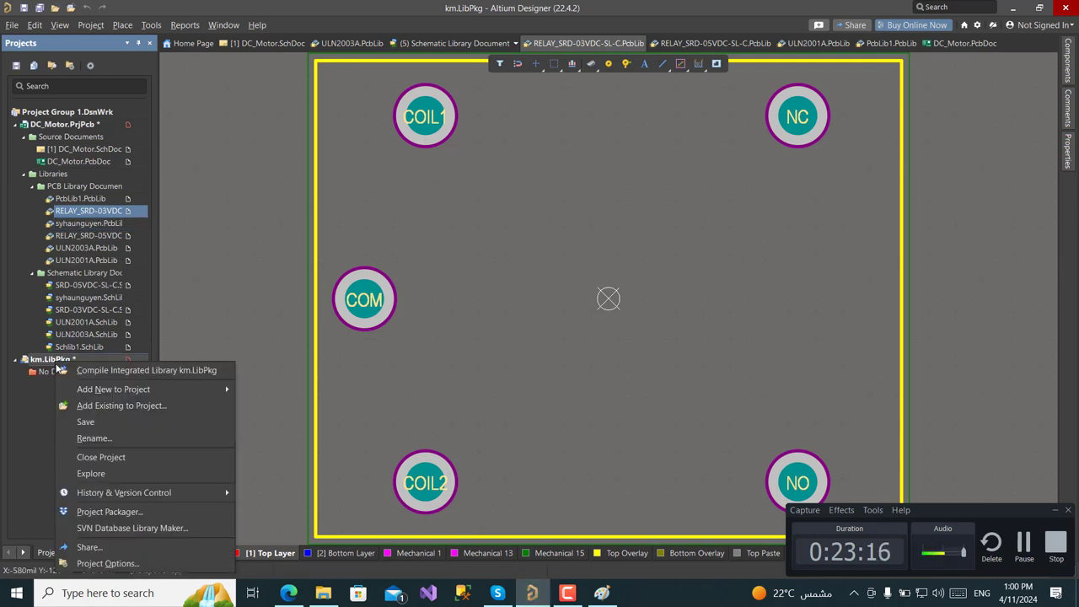
{"action": "left_click", "coordinate": [158, 457]}
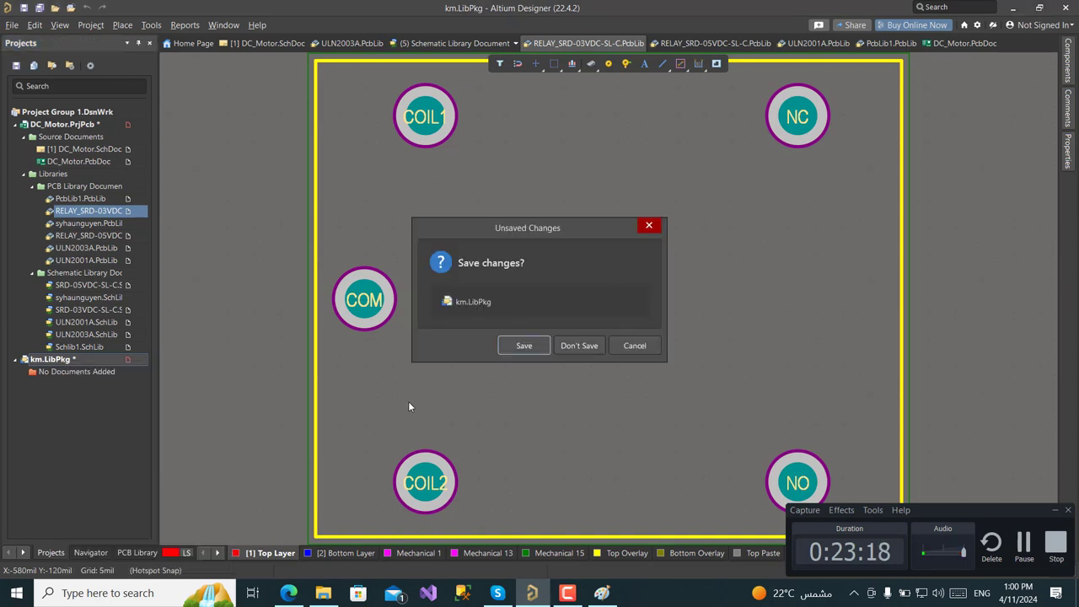
{"action": "left_click", "coordinate": [579, 345]}
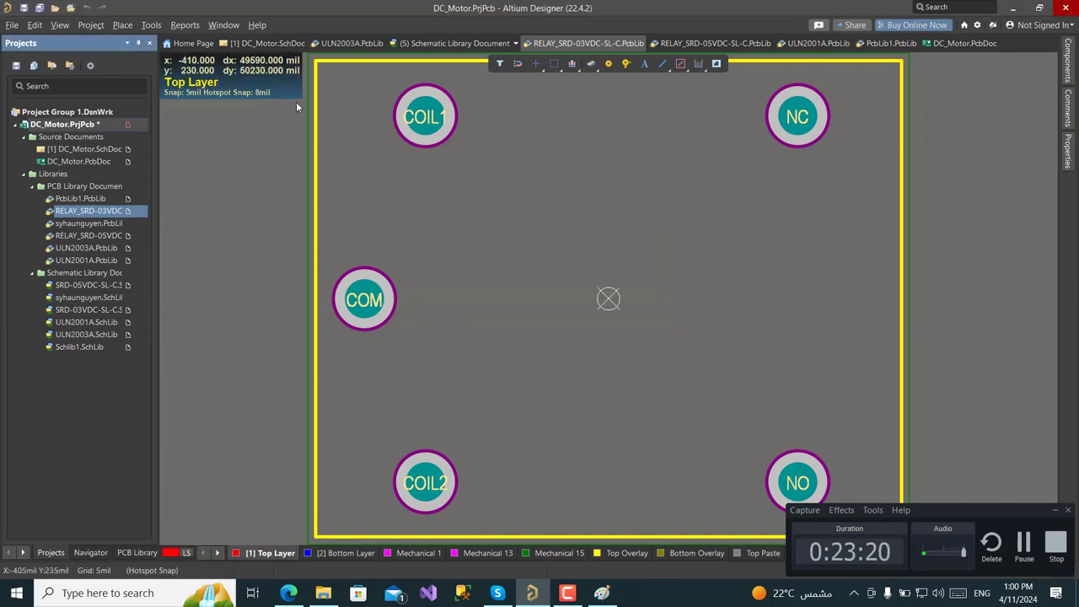
{"action": "right_click", "coordinate": [345, 43]}
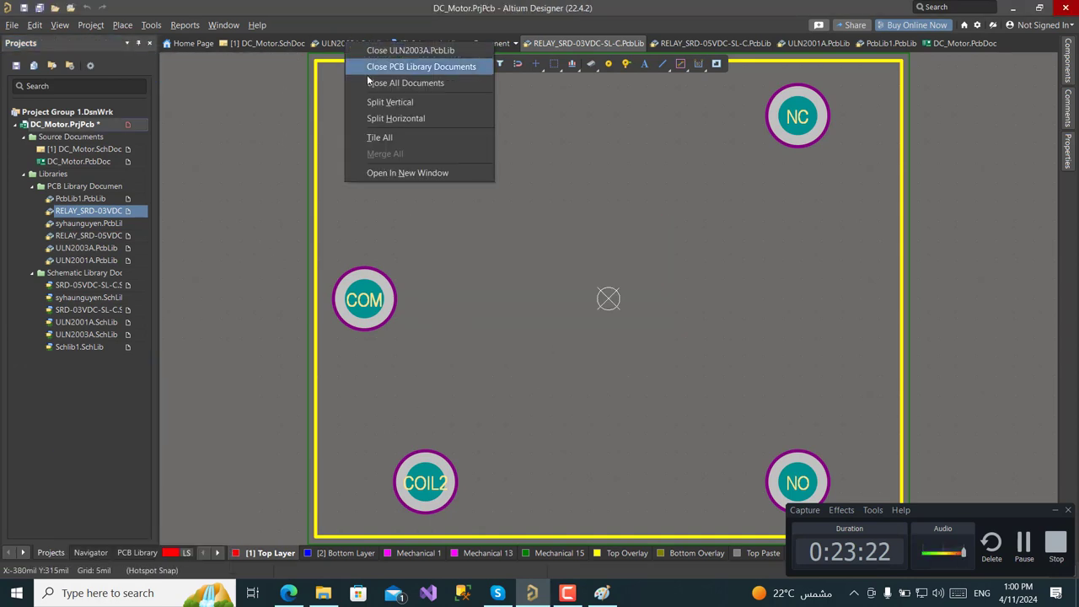
{"action": "left_click", "coordinate": [391, 90]}
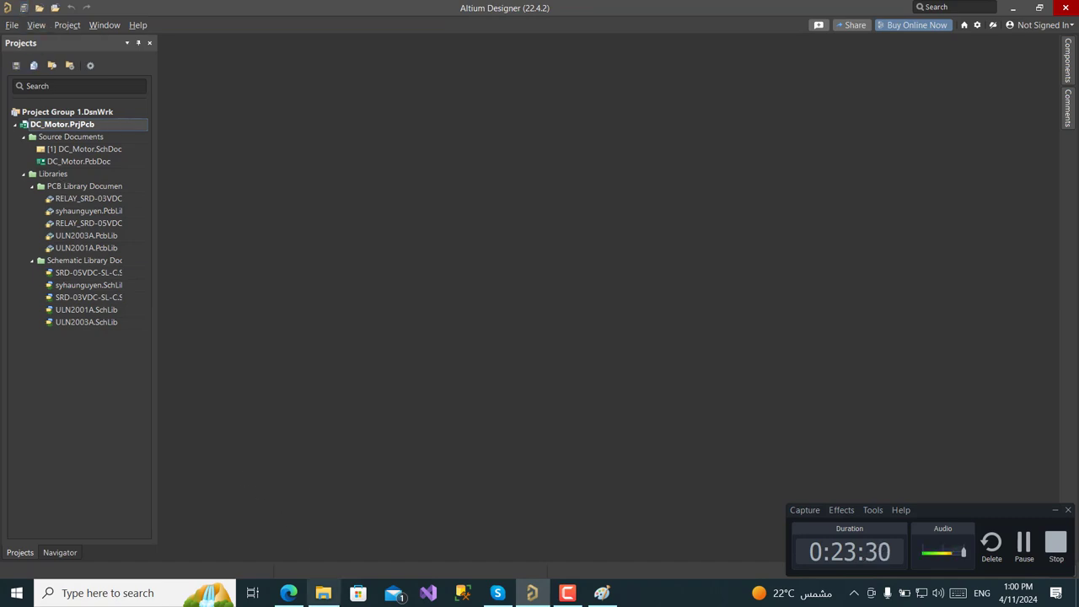
Switch to the lib folder in File Explorer, extract the source libraries of 282836-2.IntLib, and return to Altium Designer
{"action": "left_click", "coordinate": [320, 592]}
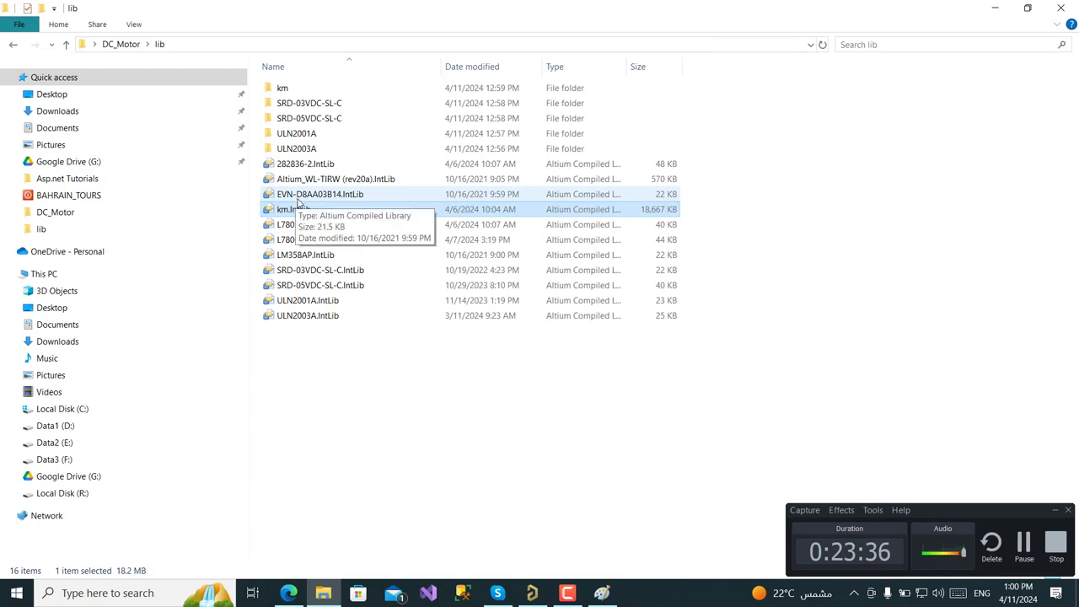
{"action": "left_click", "coordinate": [307, 197]}
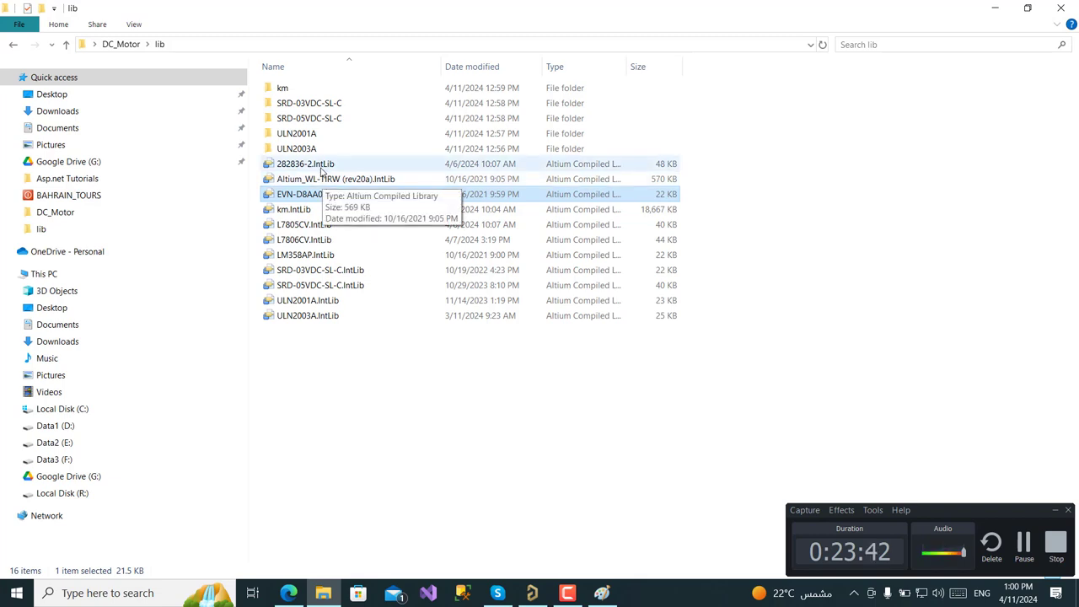
{"action": "left_click", "coordinate": [320, 169]}
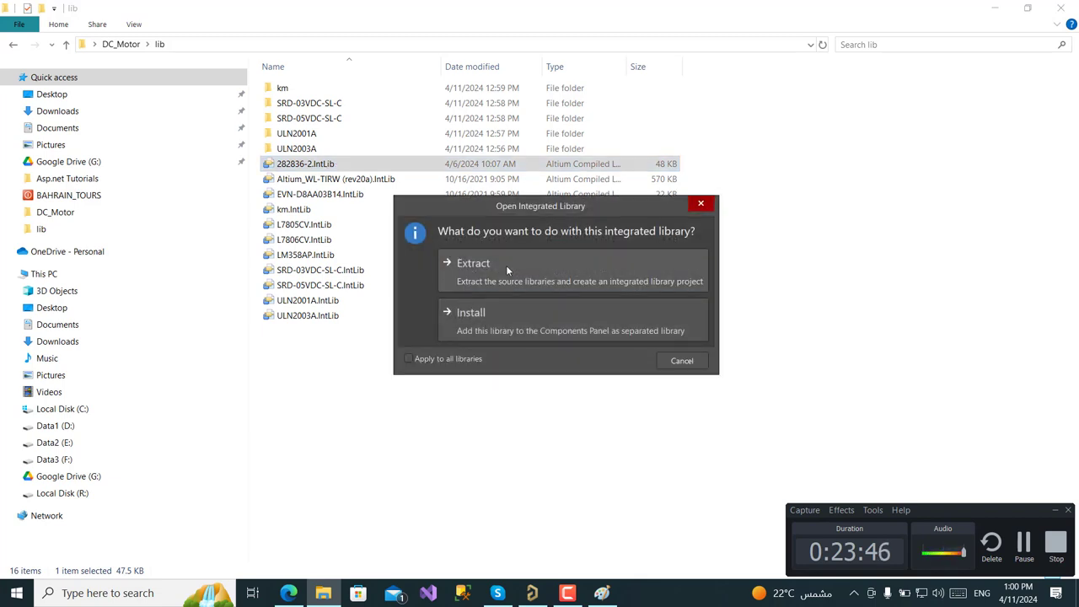
{"action": "left_click", "coordinate": [506, 265]}
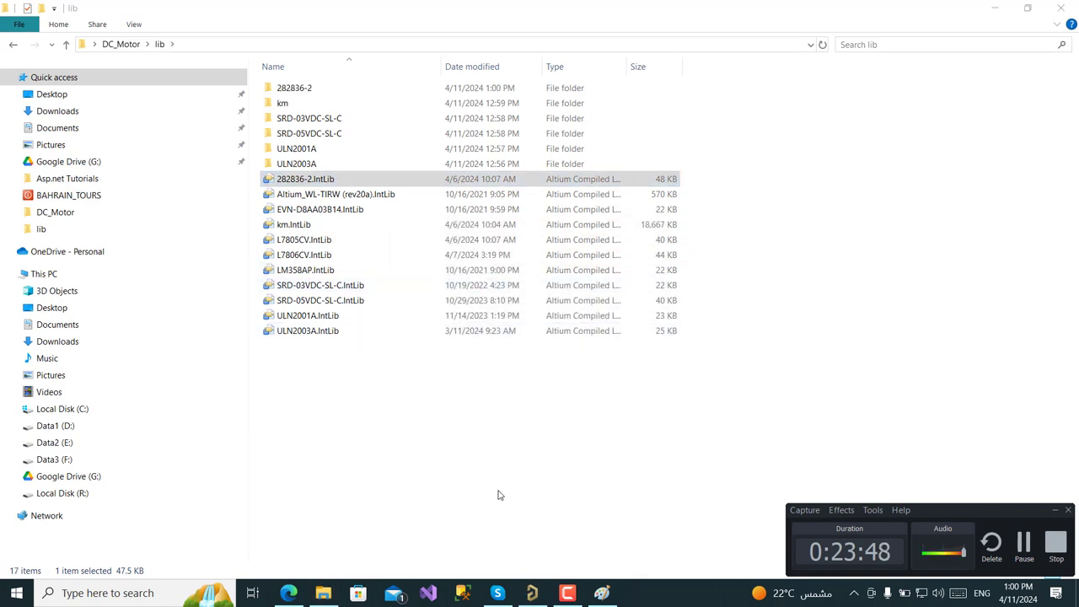
{"action": "left_click", "coordinate": [542, 593]}
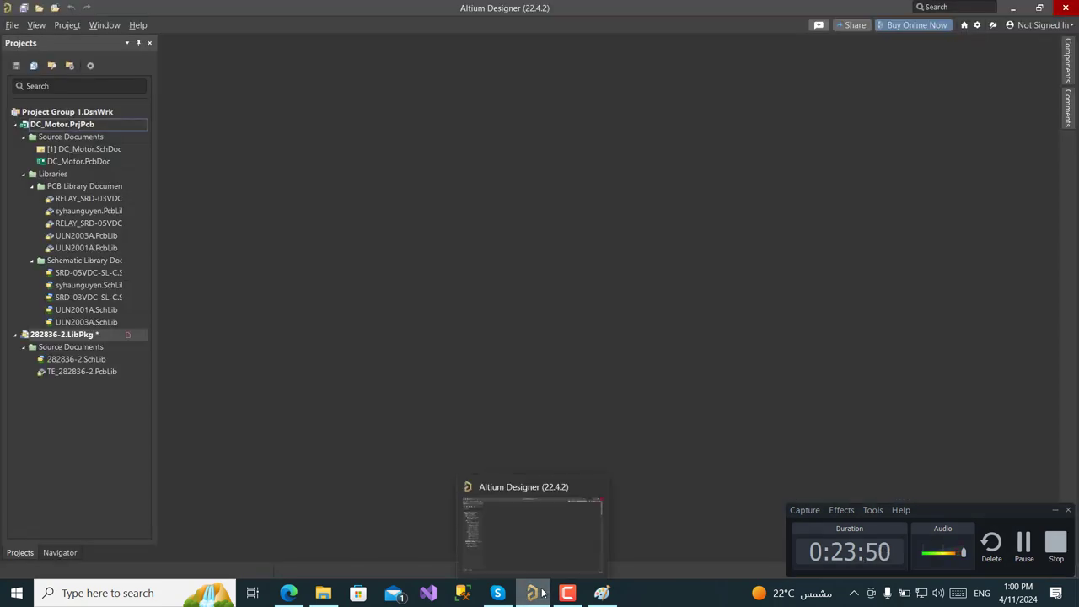
View the 282836-2 terminal block's symbol and footprint, and move TE_282836-2.PcbLib into the DC_Motor project
{"action": "left_click", "coordinate": [80, 359]}
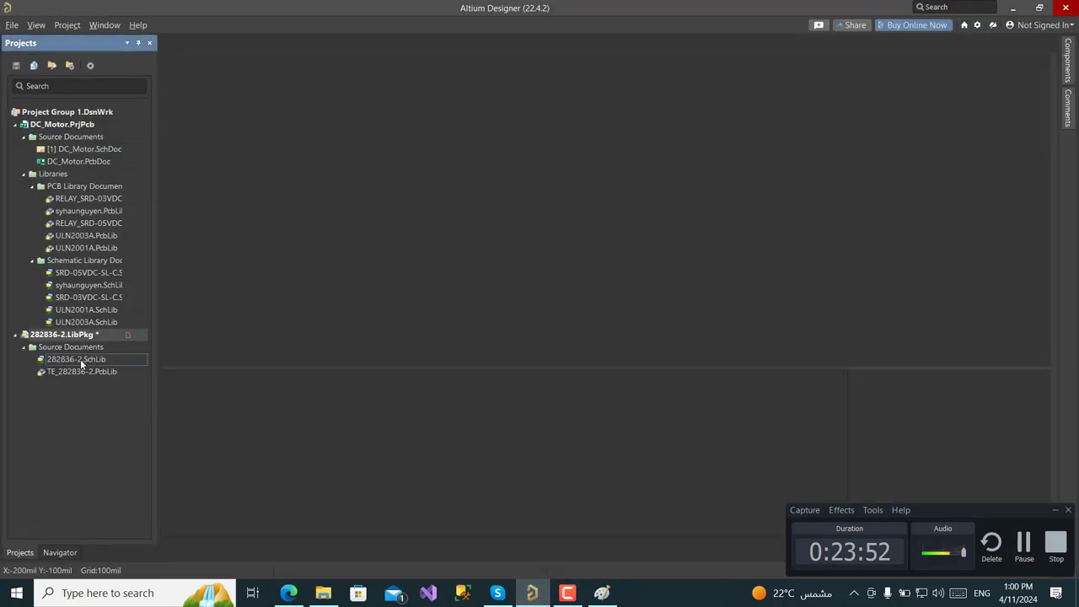
{"action": "double_click", "coordinate": [80, 359]}
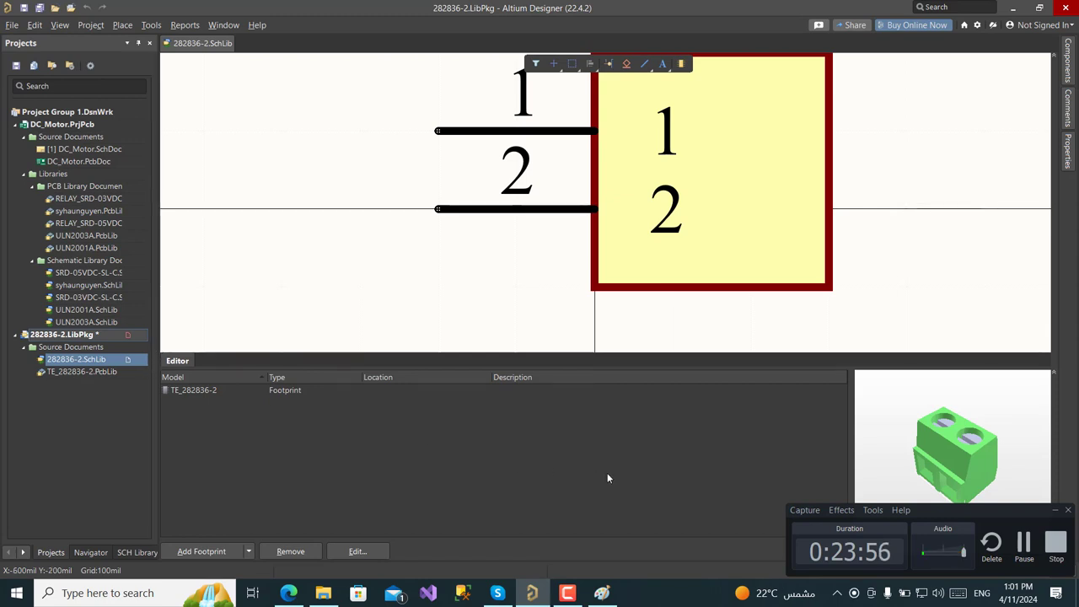
{"action": "mouse_move", "coordinate": [983, 513]}
{"action": "left_mouse_down"}
{"action": "mouse_move", "coordinate": [957, 515]}
{"action": "mouse_move", "coordinate": [977, 513]}
{"action": "left_mouse_up"}
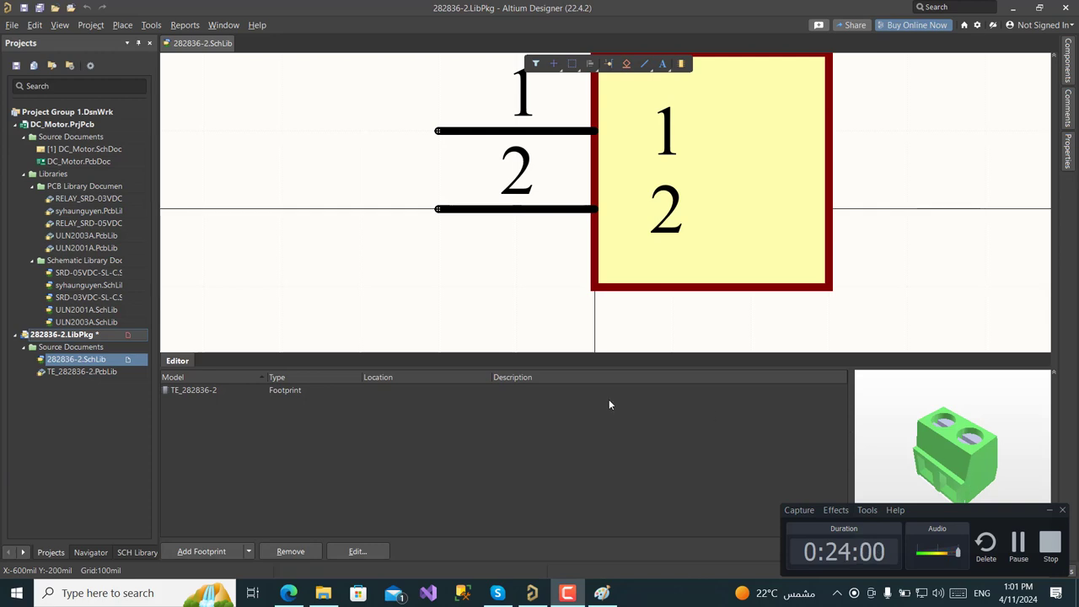
{"action": "double_click", "coordinate": [59, 372]}
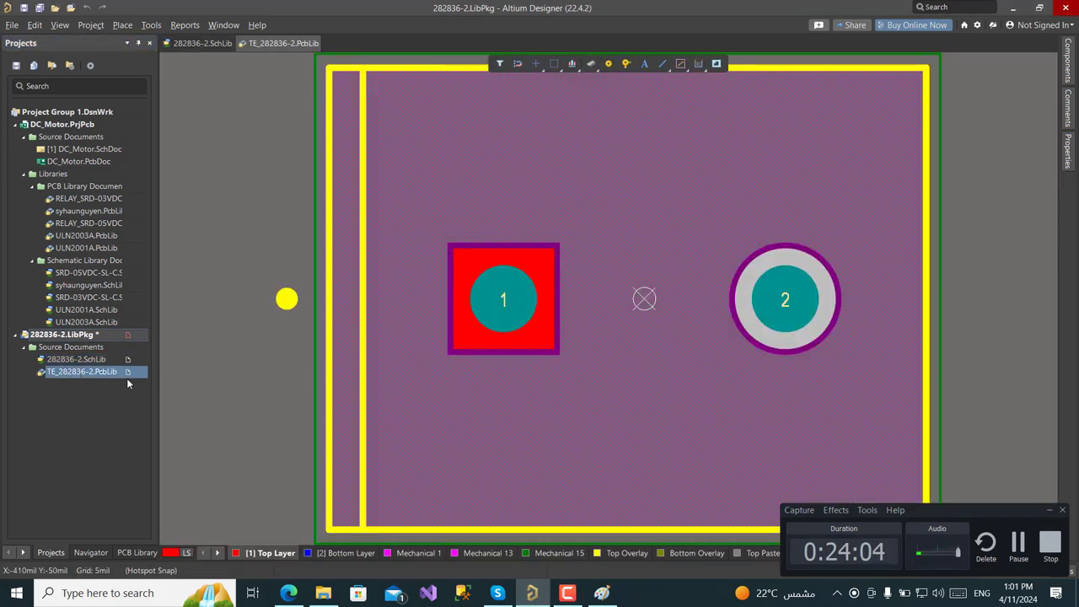
{"action": "left_click_drag", "start_coordinate": [74, 374], "coordinate": [95, 223]}
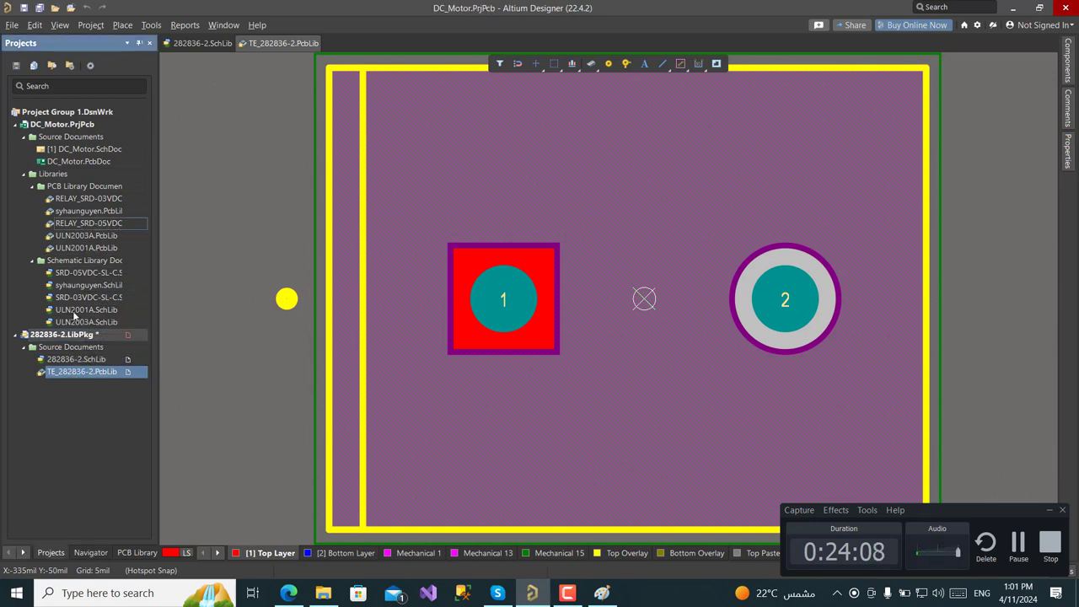
Check the terminal block's footprint preview in 2D and 3D, and move 282836-2.SchLib into the DC_Motor project's schematic libraries
{"action": "double_click", "coordinate": [82, 376]}
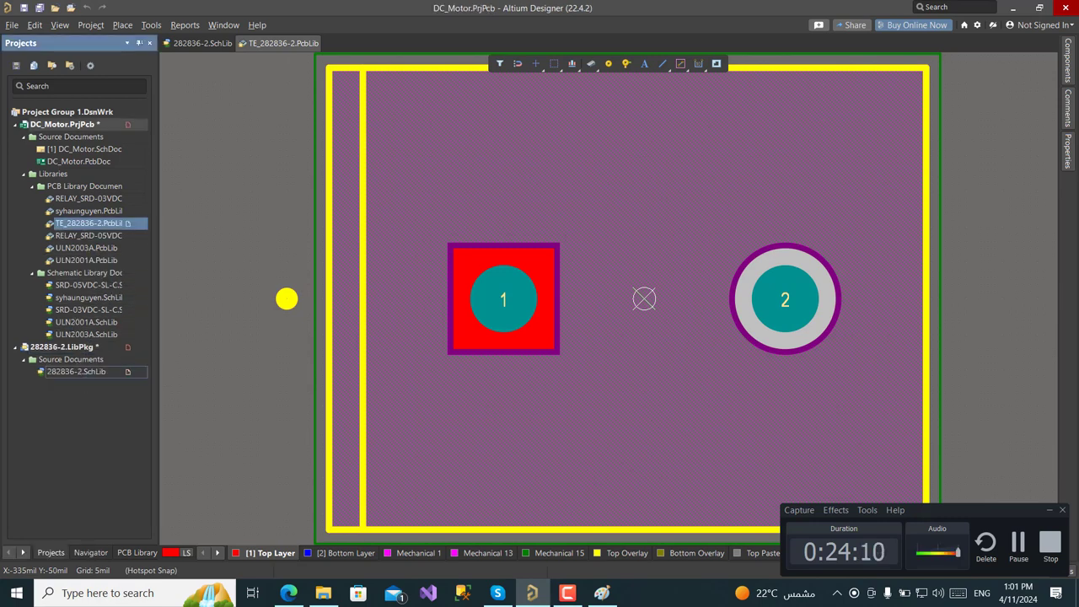
{"action": "left_click_drag", "start_coordinate": [883, 548], "coordinate": [602, 567]}
{"action": "left_click", "coordinate": [868, 539]}
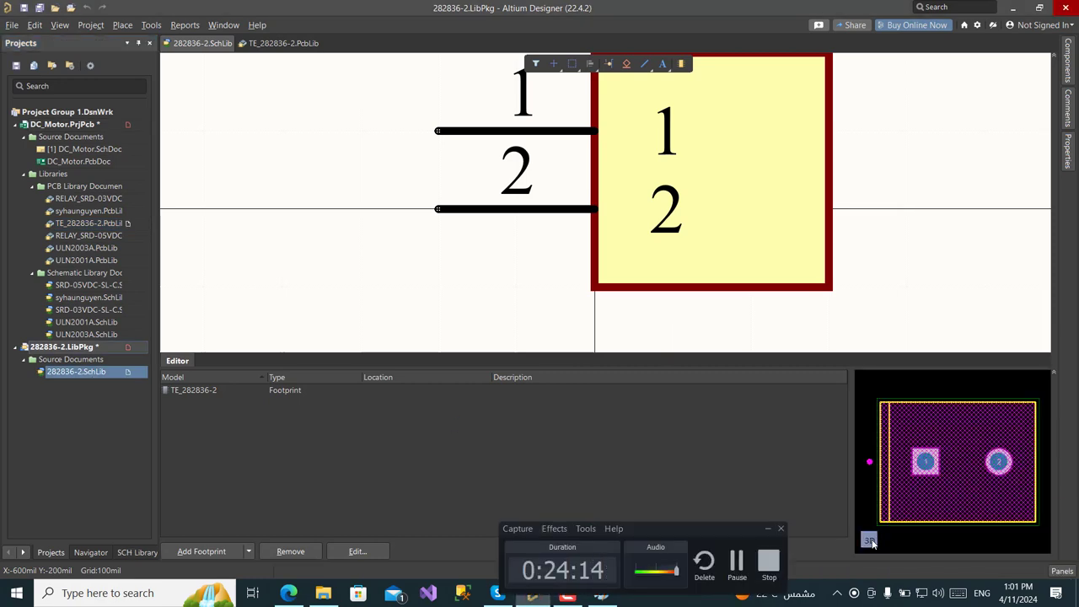
{"action": "left_click", "coordinate": [868, 538]}
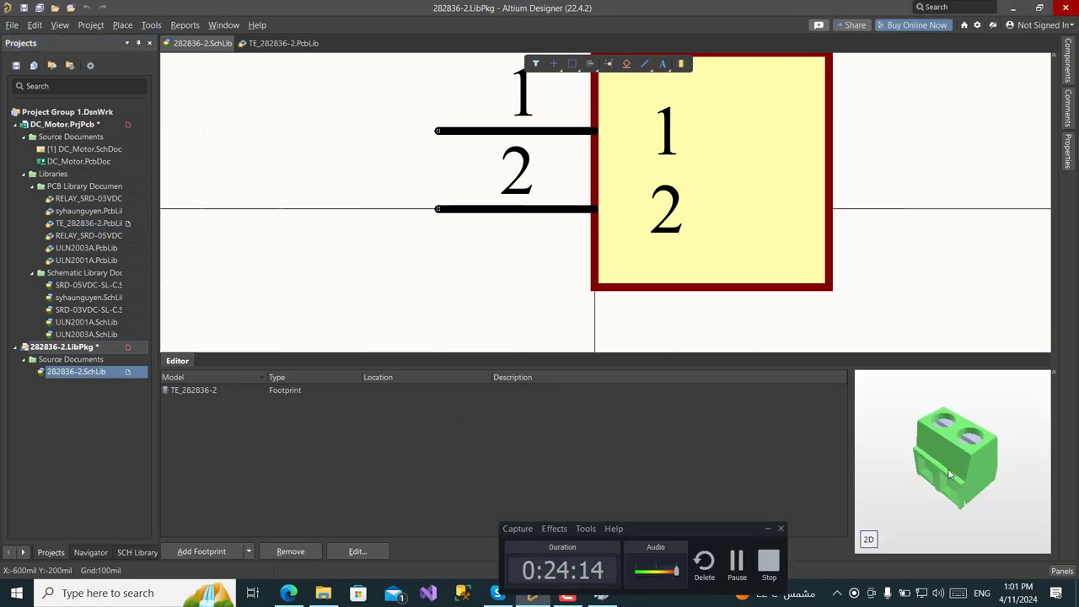
{"action": "left_click", "coordinate": [92, 374]}
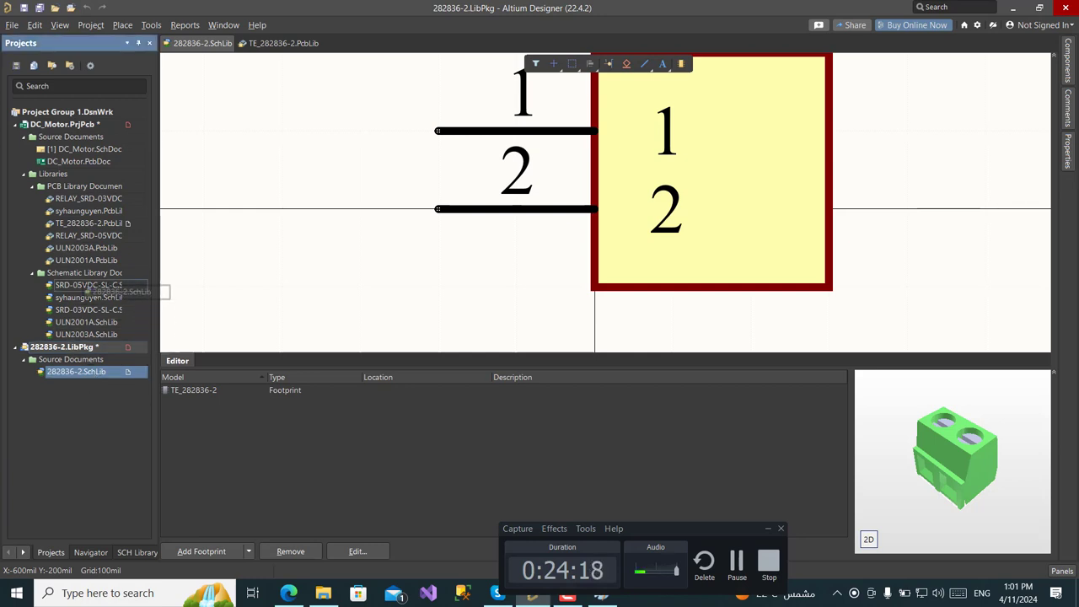
{"action": "left_click_drag", "start_coordinate": [93, 372], "coordinate": [89, 285]}
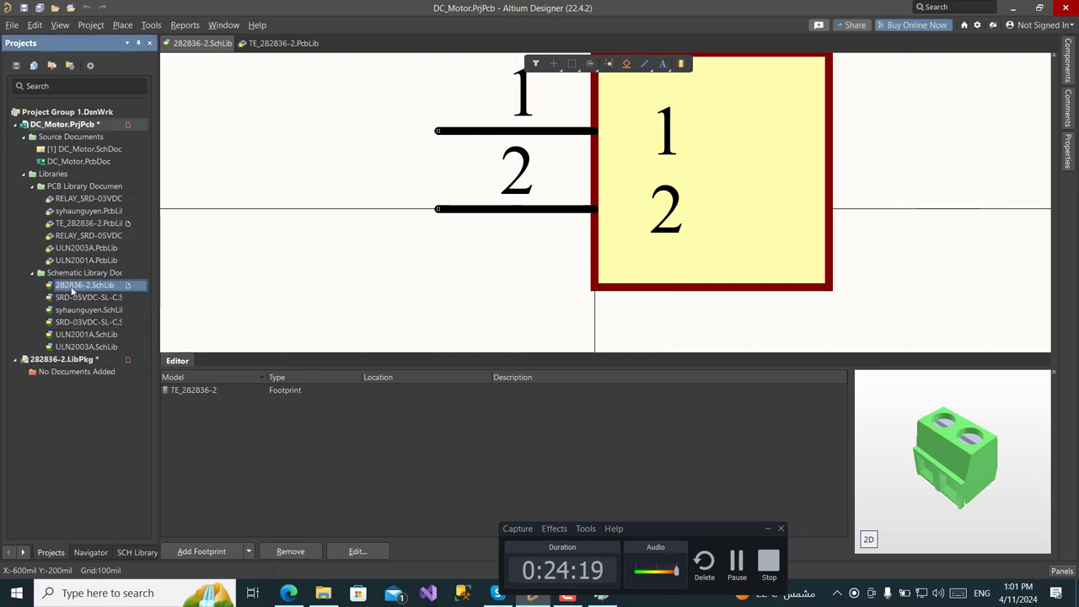
Close the 282836-2 library package without saving it
{"action": "right_click", "coordinate": [62, 360]}
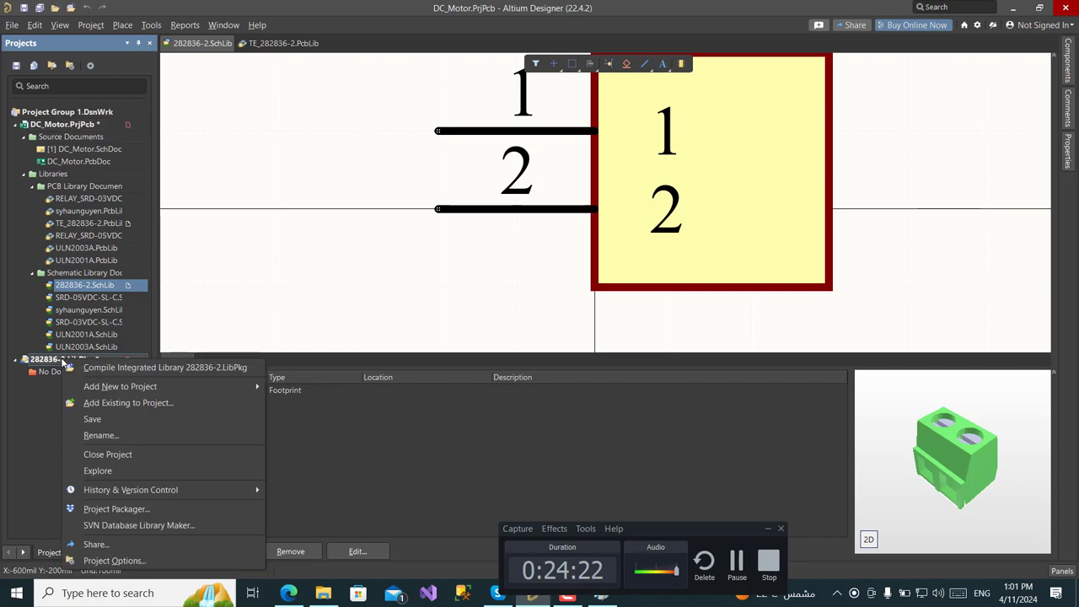
{"action": "left_click", "coordinate": [177, 456]}
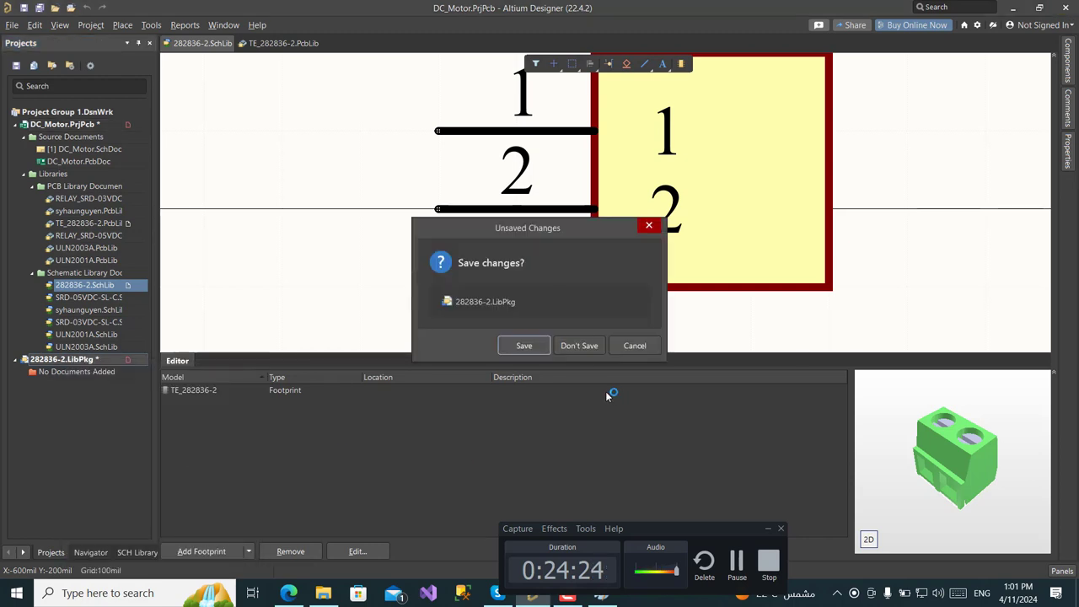
{"action": "left_click", "coordinate": [580, 347]}
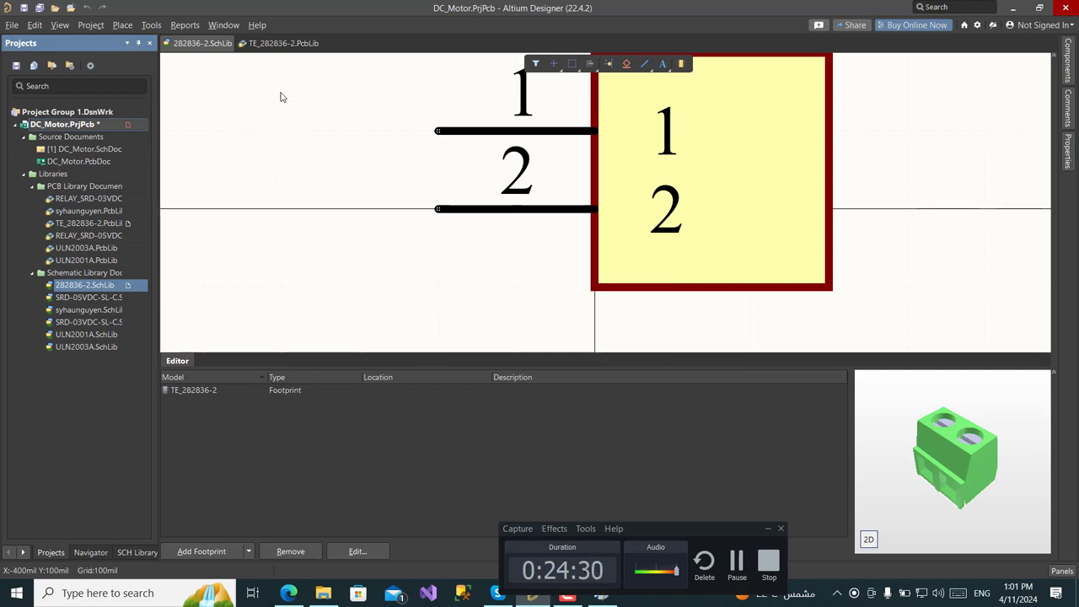
Close all open documents and save the DC_Motor project
{"action": "right_click", "coordinate": [275, 53]}
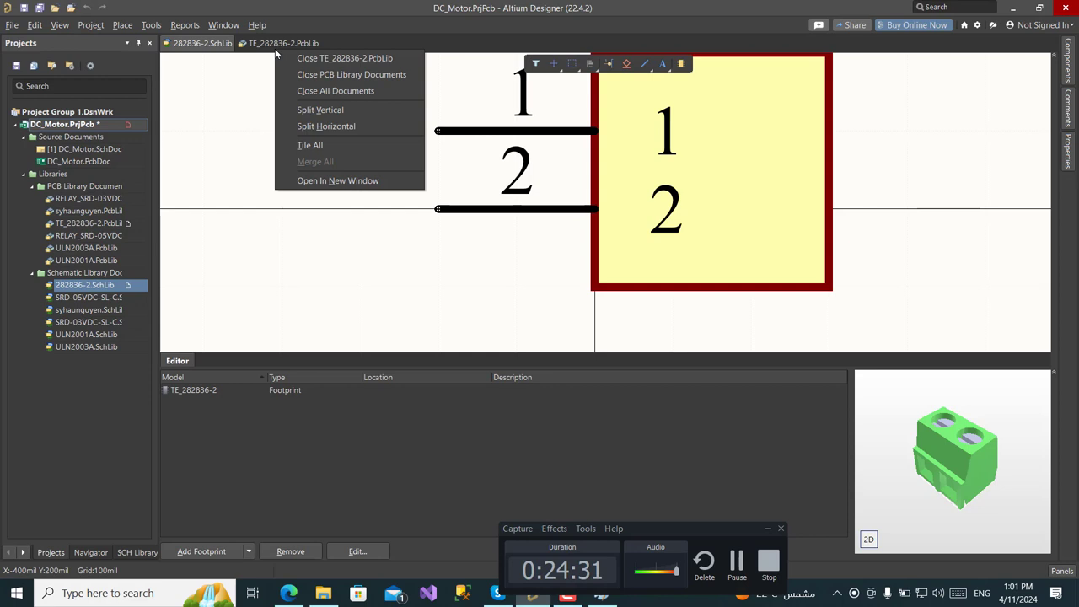
{"action": "left_click", "coordinate": [318, 91]}
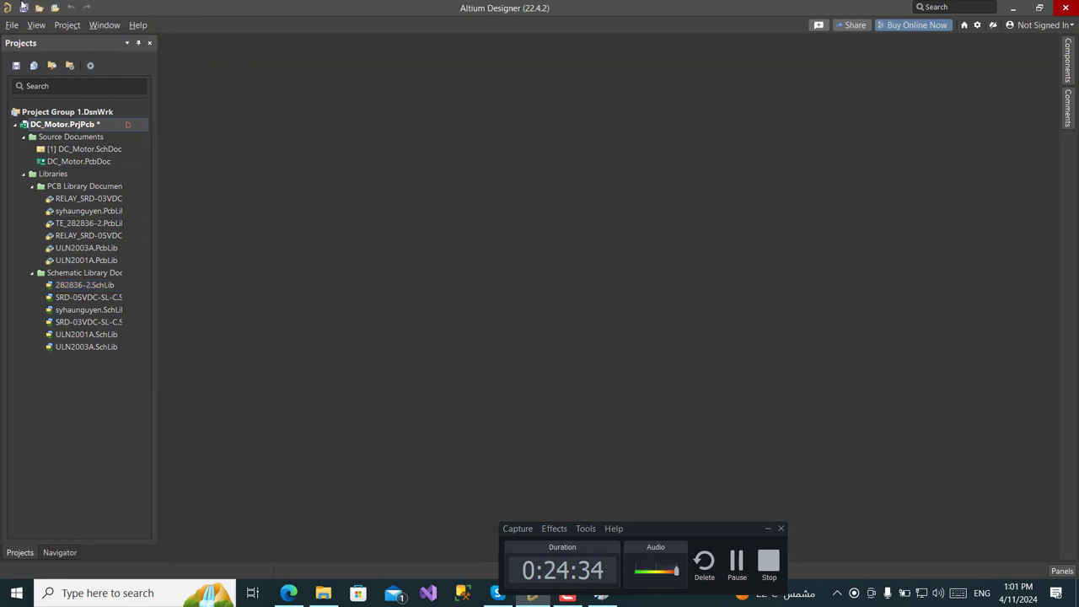
{"action": "left_click", "coordinate": [25, 8]}
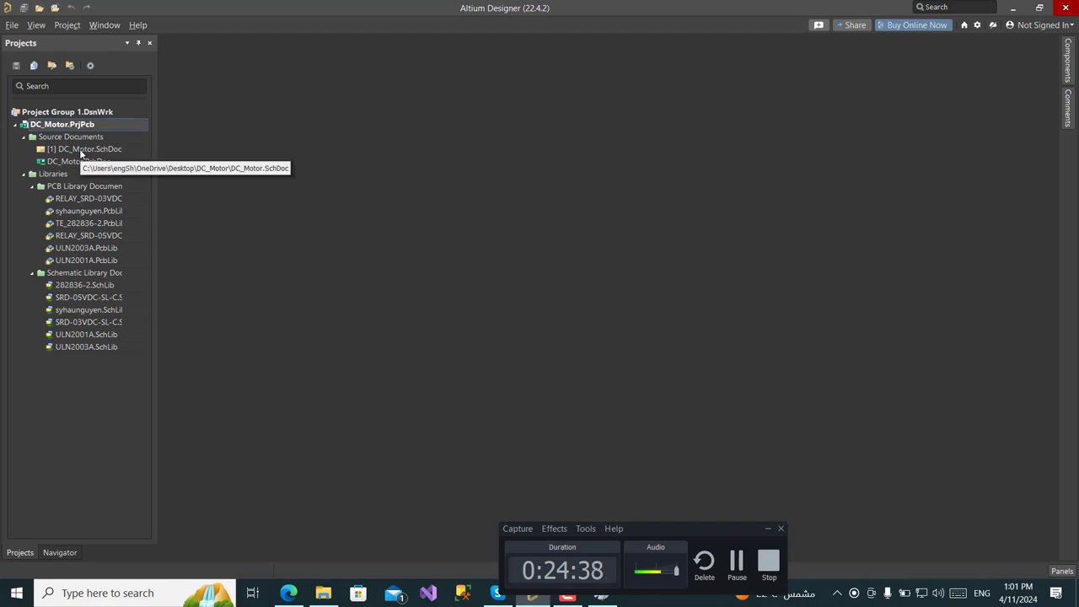
{"action": "mouse_move", "coordinate": [899, 497]}
{"action": "left_mouse_down"}
{"action": "mouse_move", "coordinate": [939, 511]}
{"action": "mouse_move", "coordinate": [889, 510]}
{"action": "mouse_move", "coordinate": [909, 509]}
{"action": "left_mouse_up"}
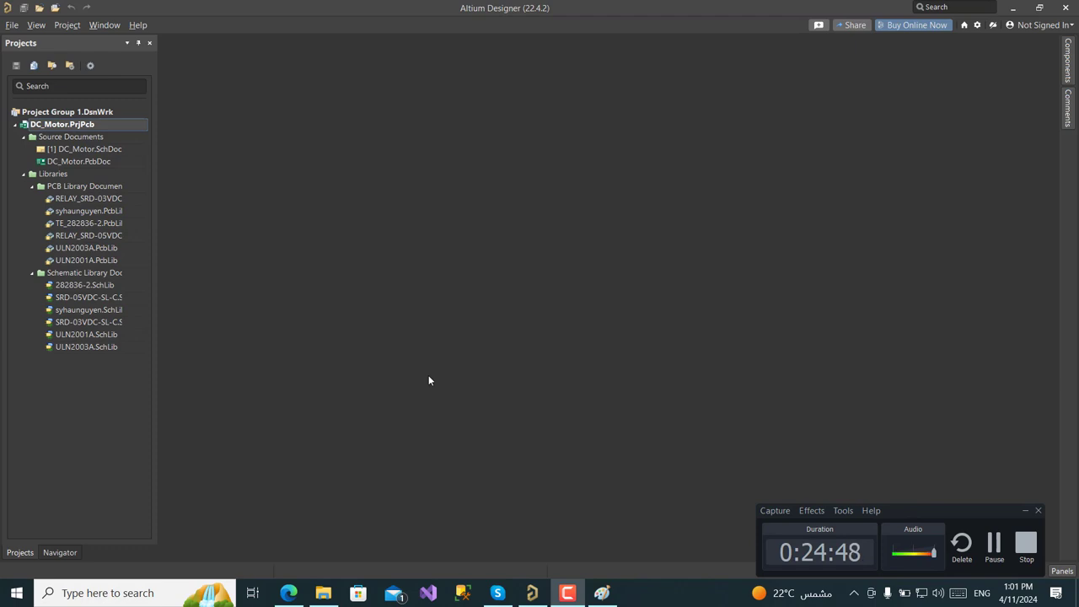
Open DC_Motor.SchDoc, examine the Header 3 power connector P1 in the reference schematic in Paint, and return to Altium Designer
{"action": "double_click", "coordinate": [91, 152]}
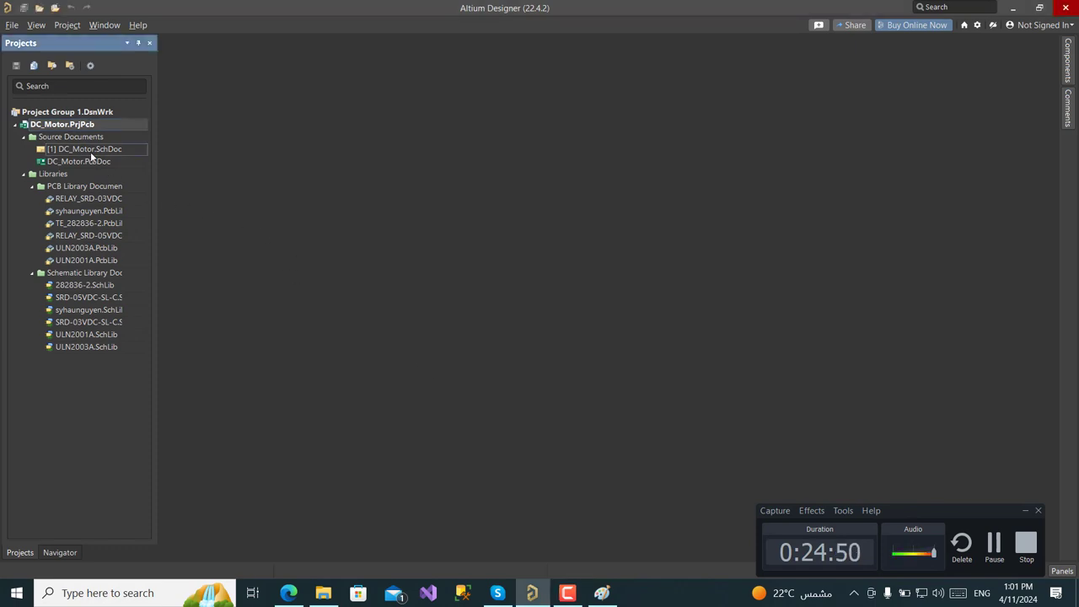
{"action": "left_click", "coordinate": [602, 593]}
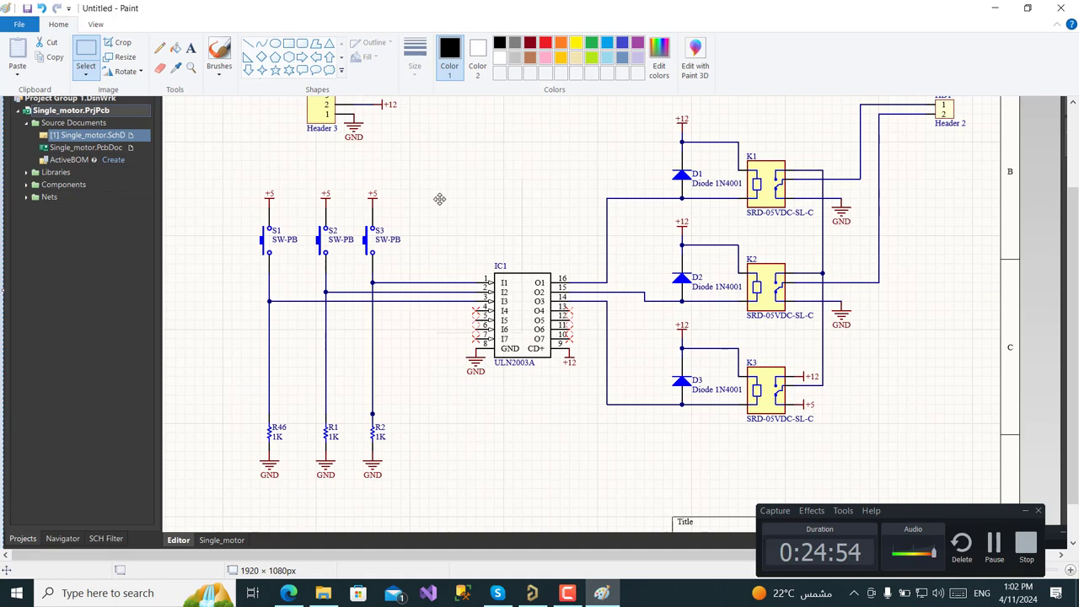
{"action": "right_click", "coordinate": [434, 180]}
{"action": "left_click", "coordinate": [372, 175]}
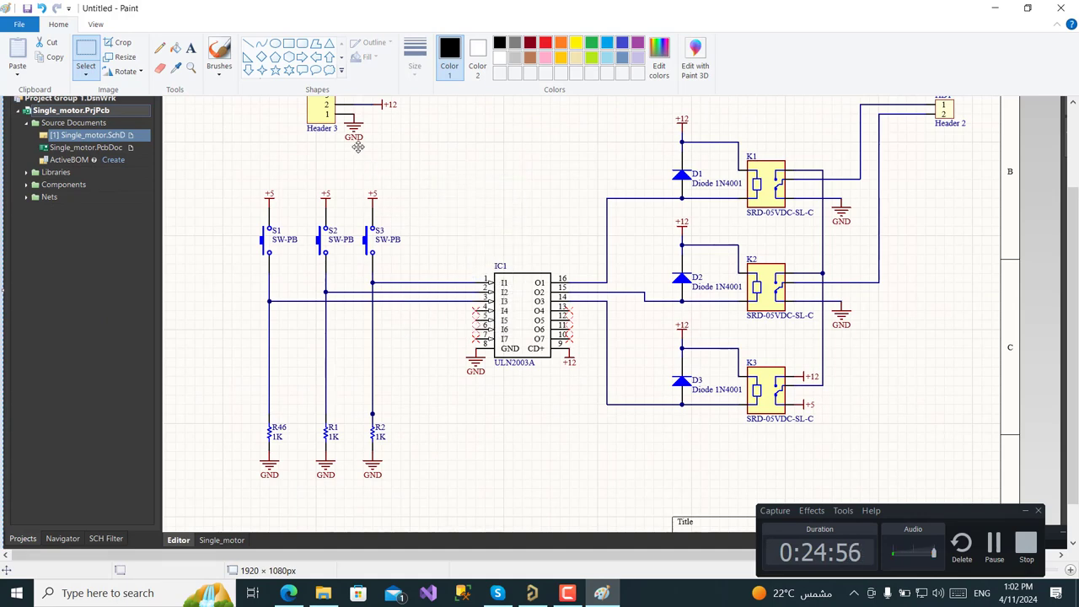
{"action": "scroll", "coordinate": [363, 152], "scroll_direction": "up", "scroll_amount": 5, "text": "ctrl"}
{"action": "scroll", "coordinate": [362, 152], "scroll_direction": "down", "scroll_amount": 2, "text": "ctrl"}
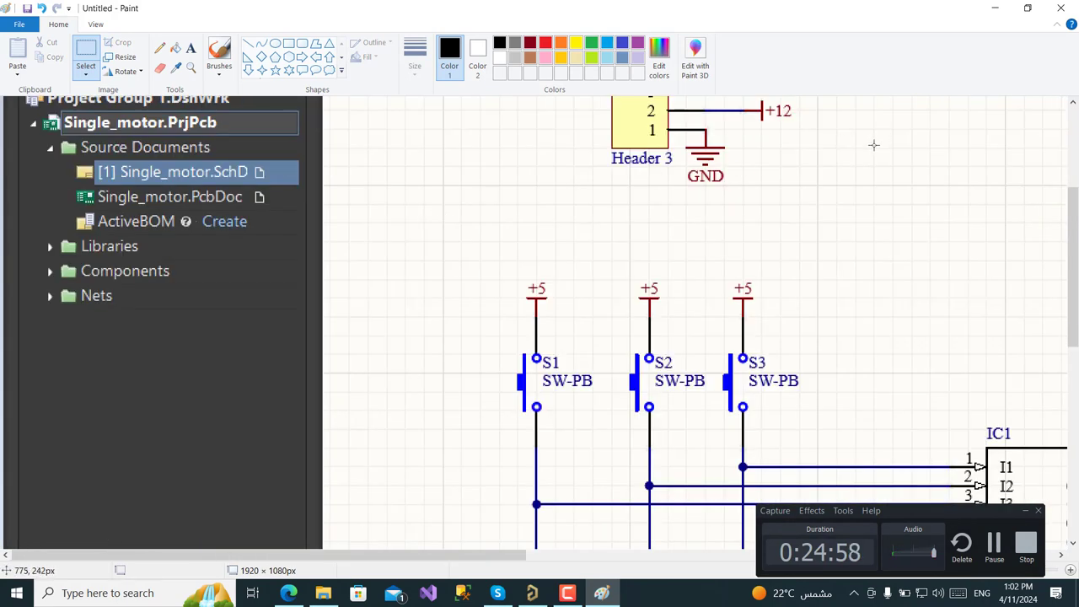
{"action": "left_click_drag", "start_coordinate": [1075, 226], "coordinate": [1075, 184]}
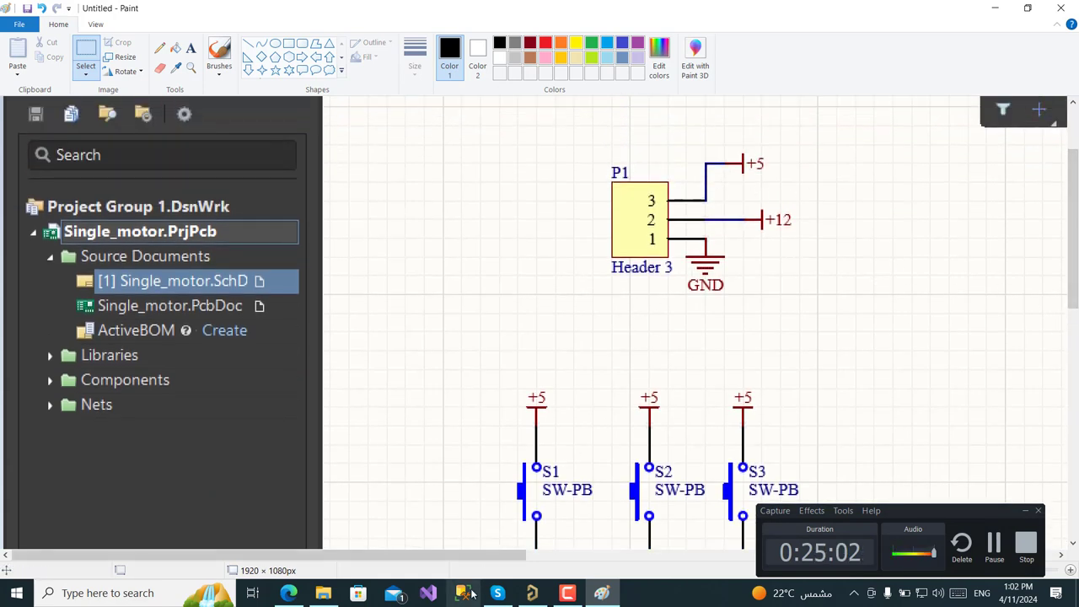
{"action": "left_click", "coordinate": [531, 590]}
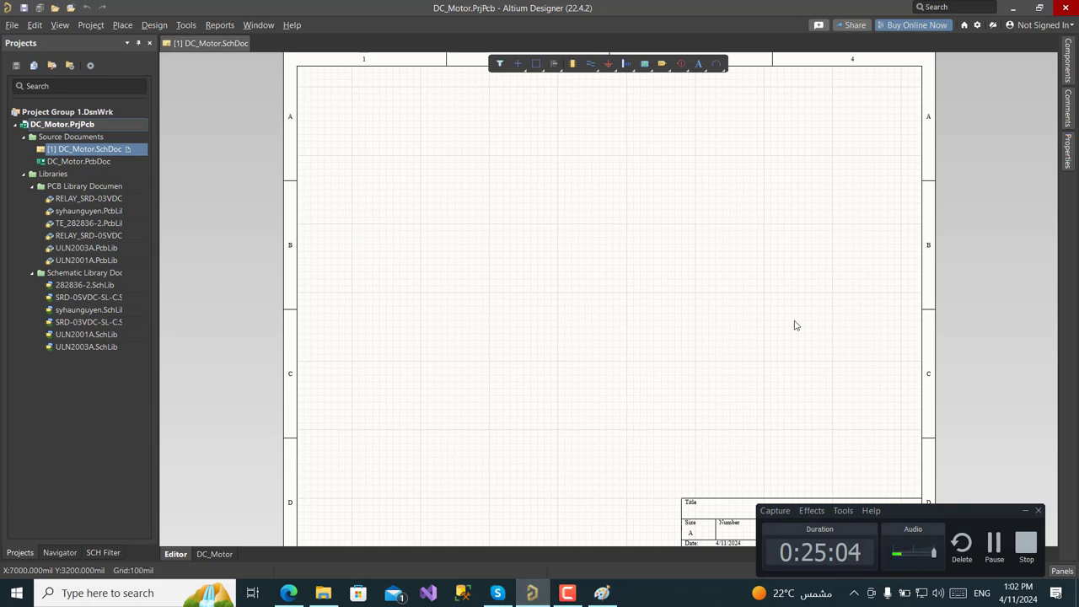
Bring up the component library browser and keep it docked open beside the DC_Motor schematic
{"action": "left_click", "coordinate": [1068, 62]}
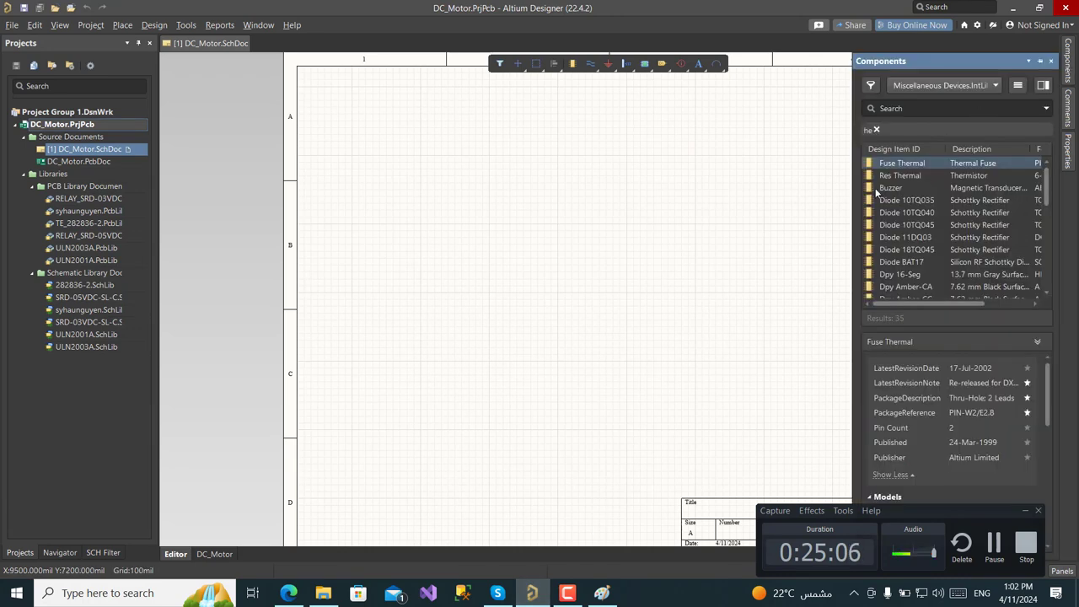
{"action": "left_click", "coordinate": [1061, 571]}
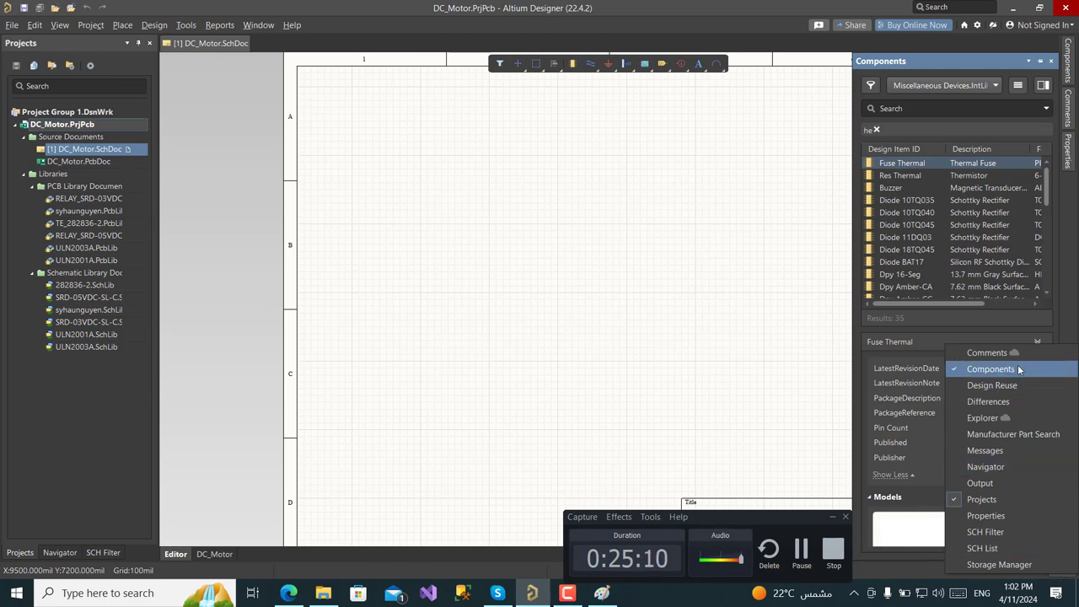
{"action": "left_click", "coordinate": [932, 437]}
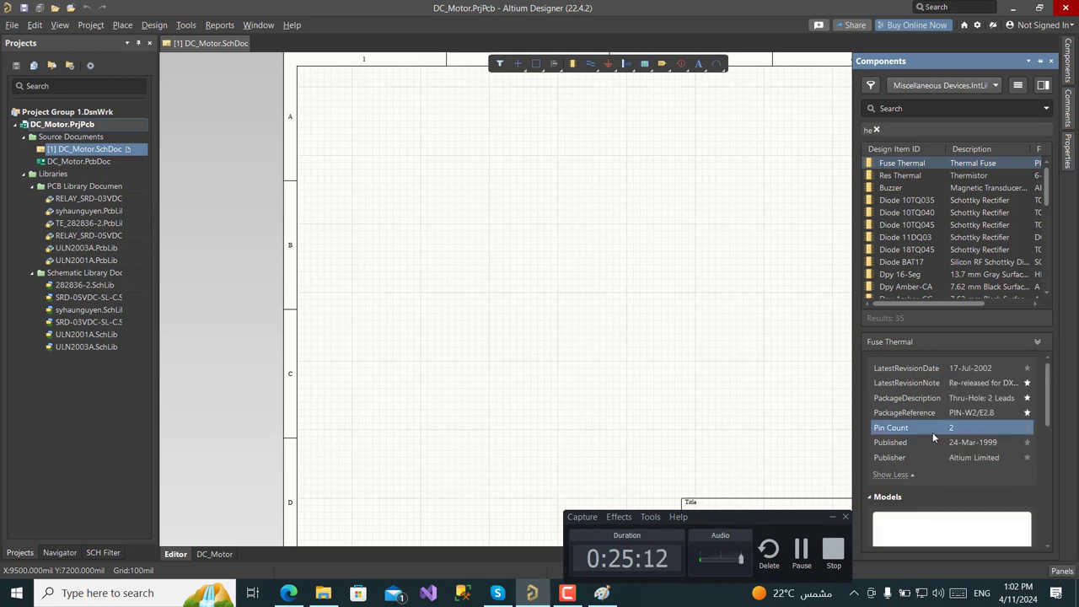
{"action": "left_click", "coordinate": [1060, 572]}
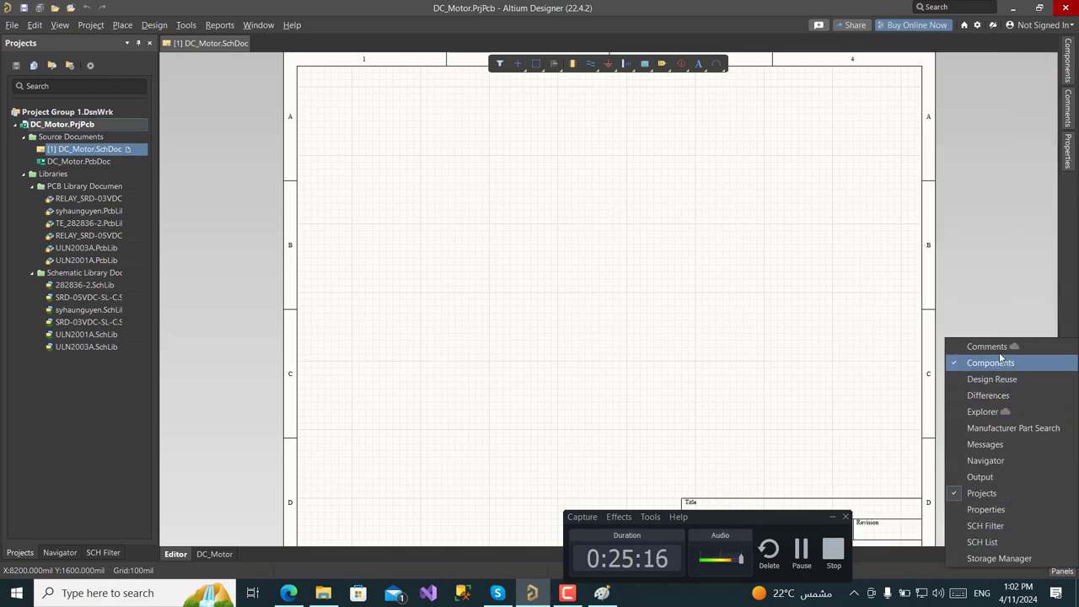
{"action": "left_click", "coordinate": [1065, 52]}
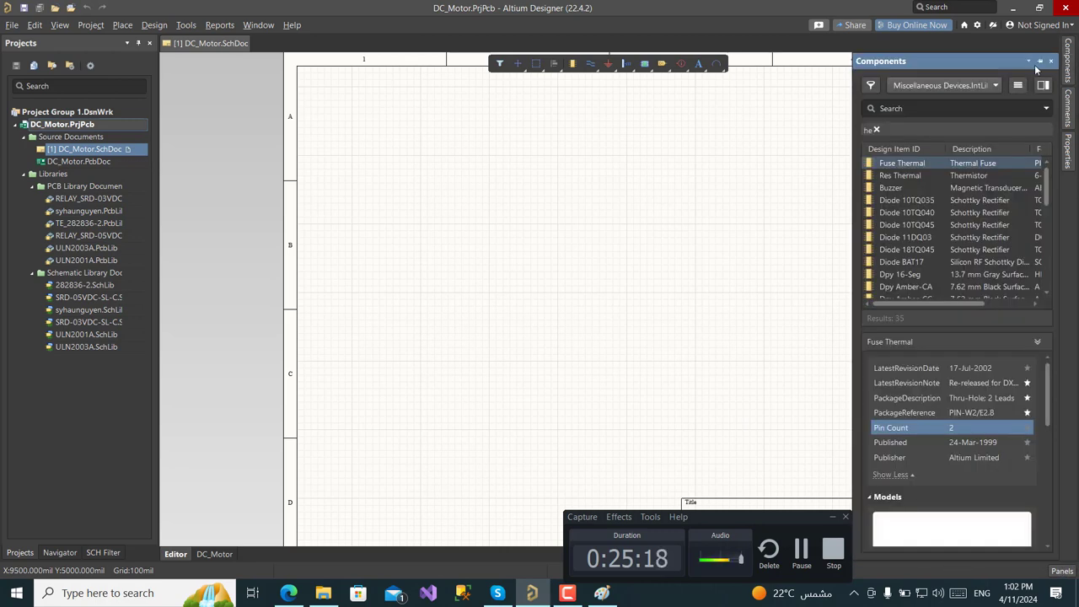
{"action": "left_click", "coordinate": [1039, 63]}
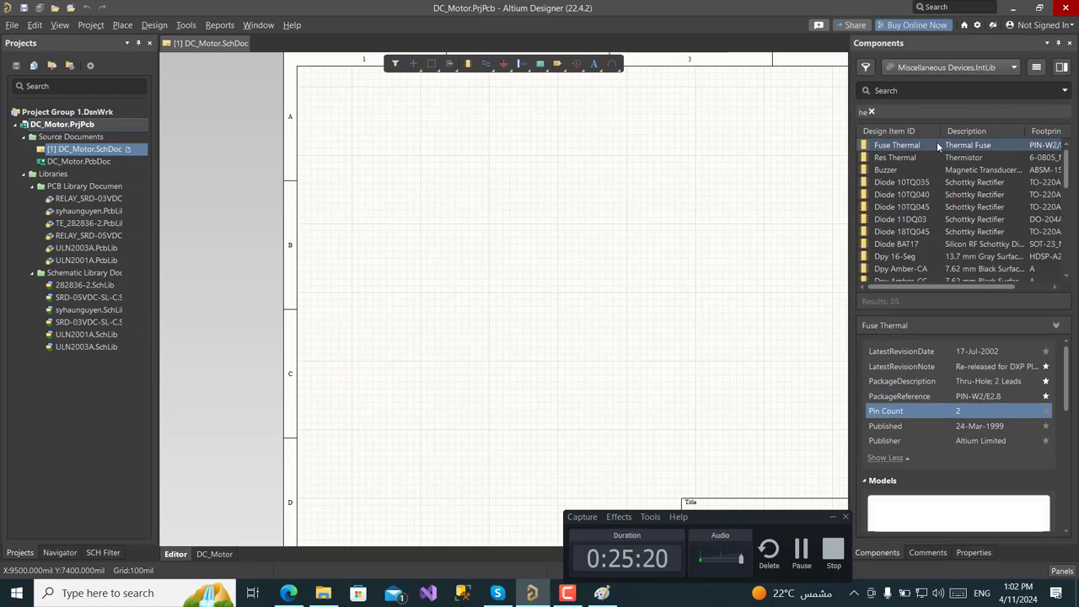
Clear the old component filter, switch to the syhaunguyen.SchLib library and search it for "header"
{"action": "left_click", "coordinate": [870, 111]}
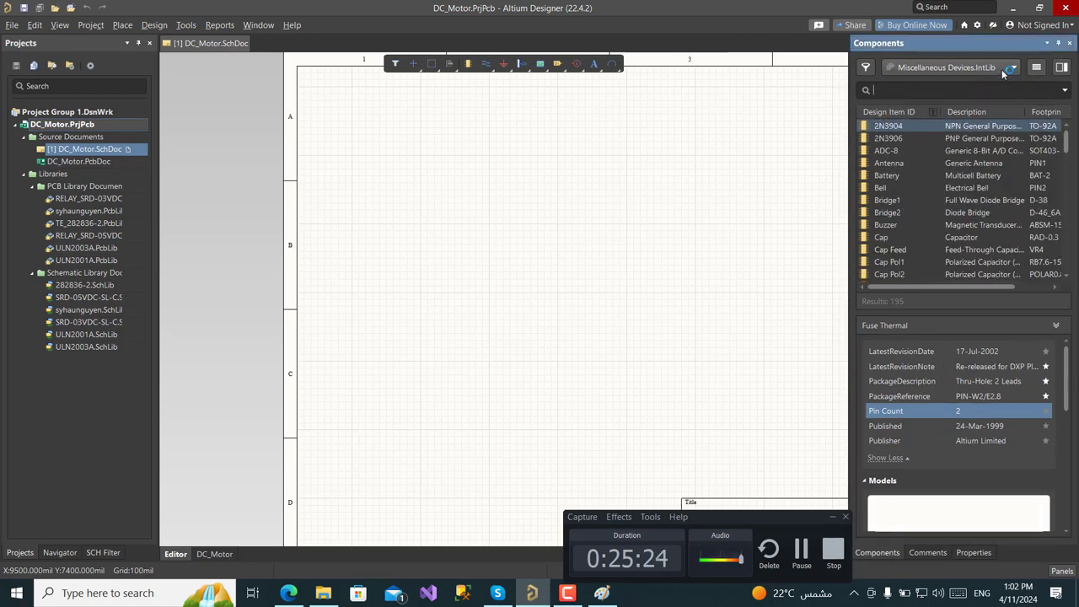
{"action": "left_click", "coordinate": [1003, 72]}
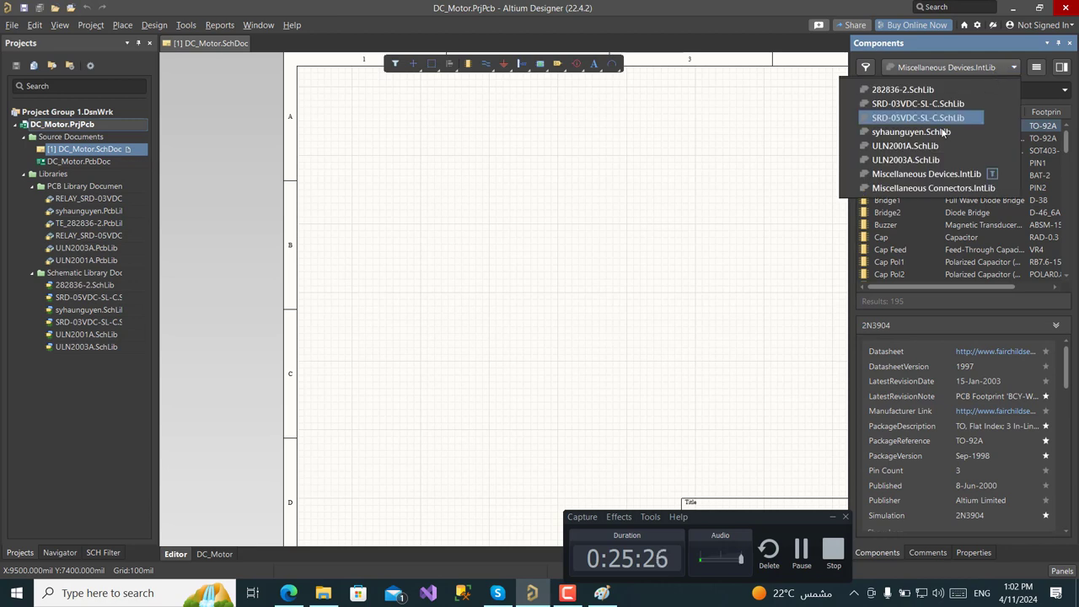
{"action": "left_click", "coordinate": [895, 132]}
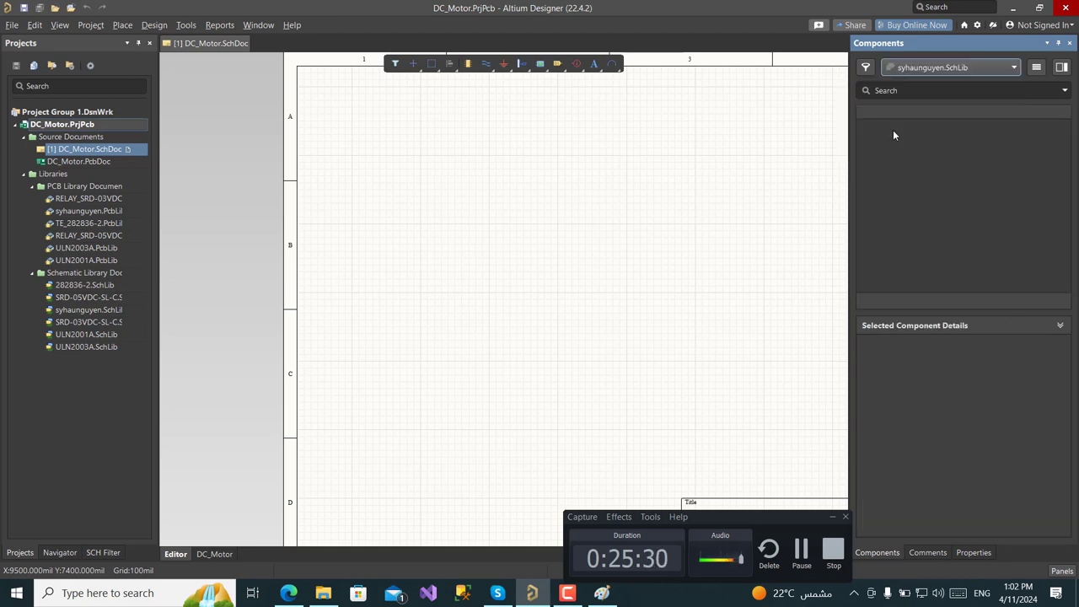
{"action": "left_click", "coordinate": [928, 89]}
{"action": "type", "text": "header"}
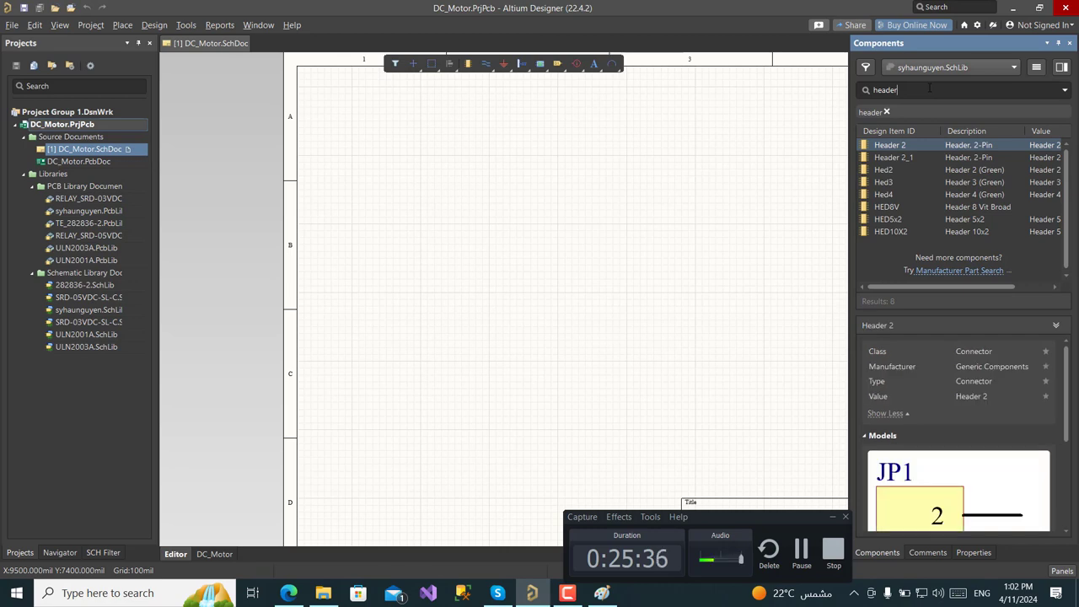
Examine the Hed3 component's footprint preview in both 2D and 3D
{"action": "left_click", "coordinate": [879, 183]}
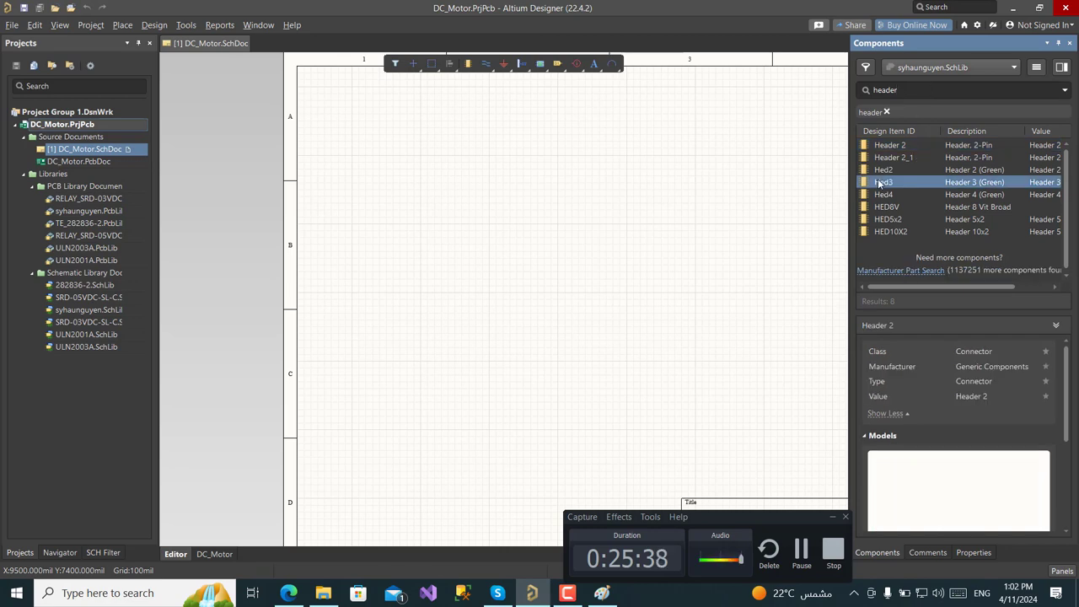
{"action": "scroll", "coordinate": [969, 434], "scroll_direction": "down", "scroll_amount": 3}
{"action": "scroll", "coordinate": [969, 438], "scroll_direction": "down", "scroll_amount": 2}
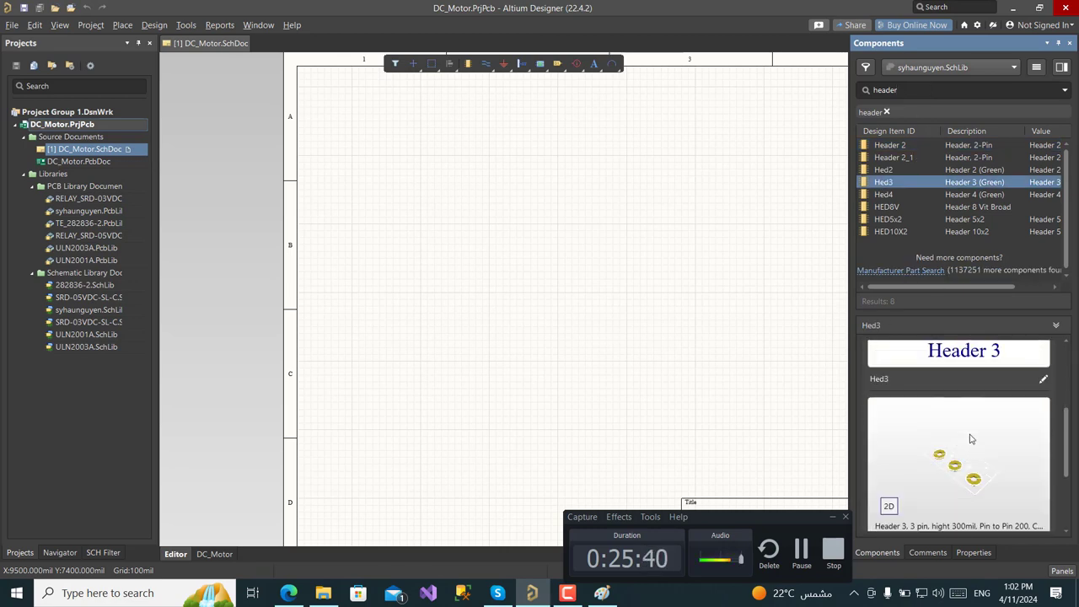
{"action": "left_click", "coordinate": [890, 472]}
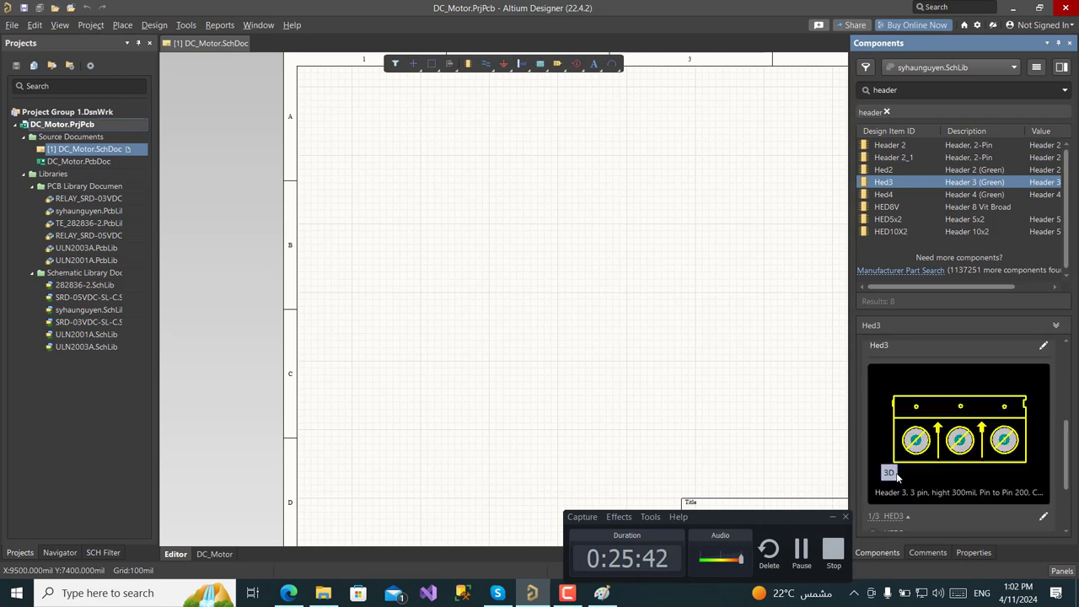
{"action": "left_click", "coordinate": [893, 474]}
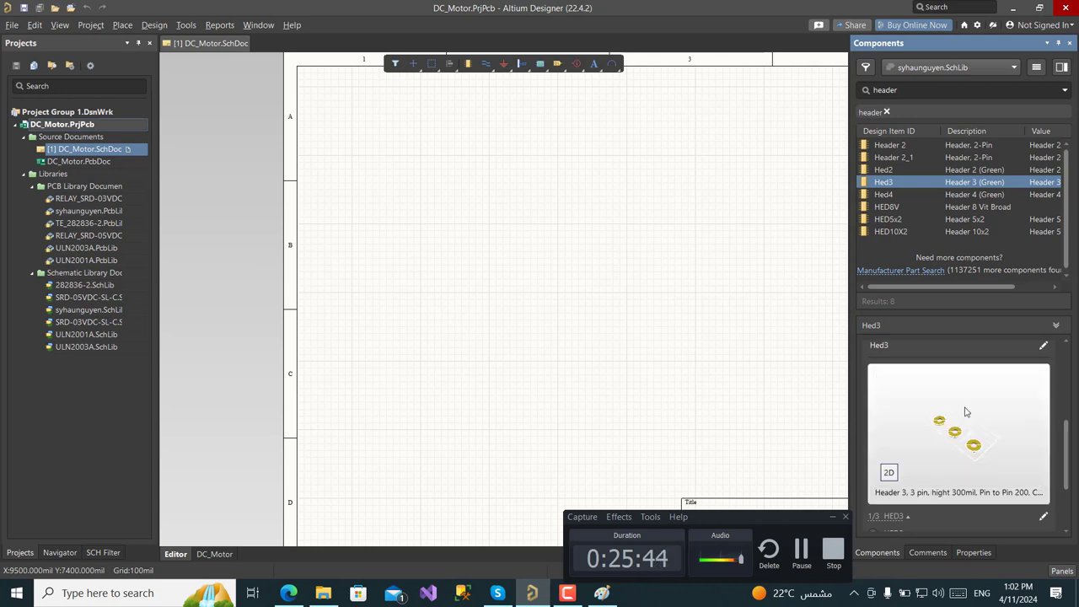
Compare the footprint previews of the Hed4, HED8V, HED5x2 and HED10X2 headers
{"action": "left_click", "coordinate": [885, 195]}
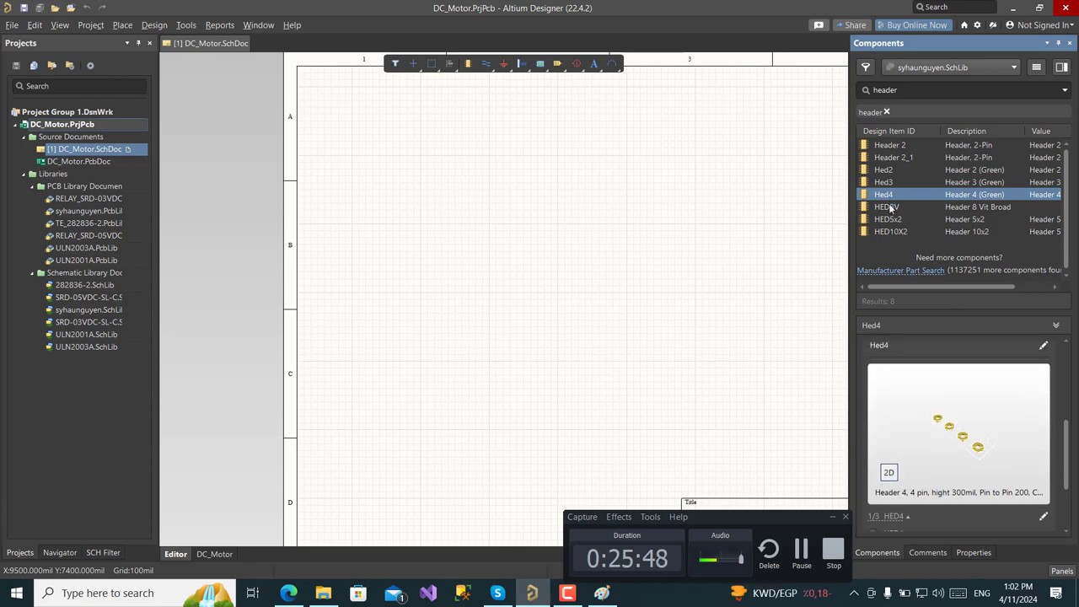
{"action": "left_click", "coordinate": [889, 207]}
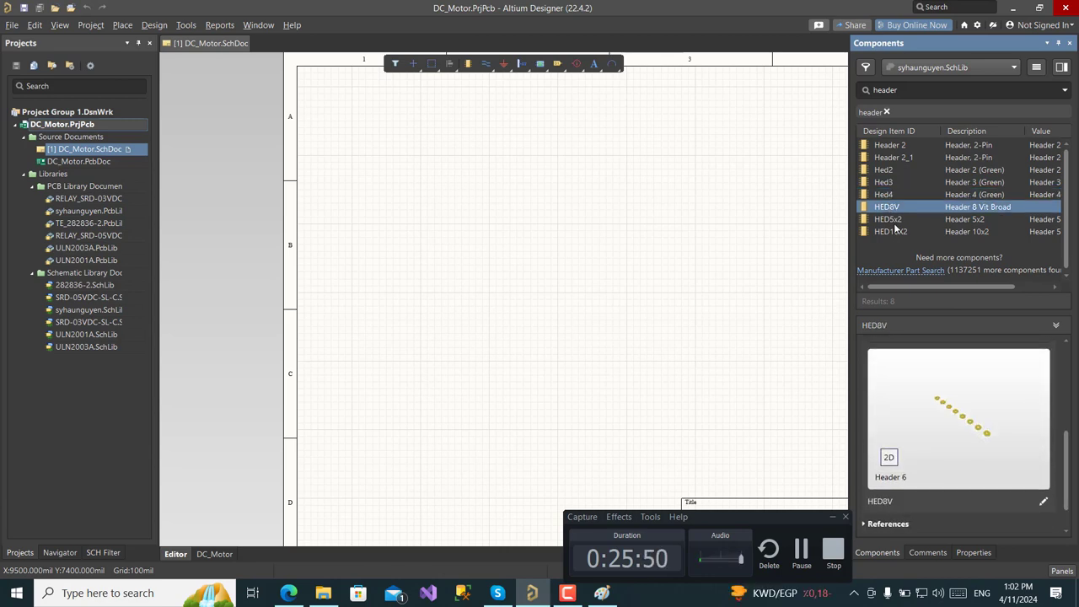
{"action": "left_click", "coordinate": [894, 223]}
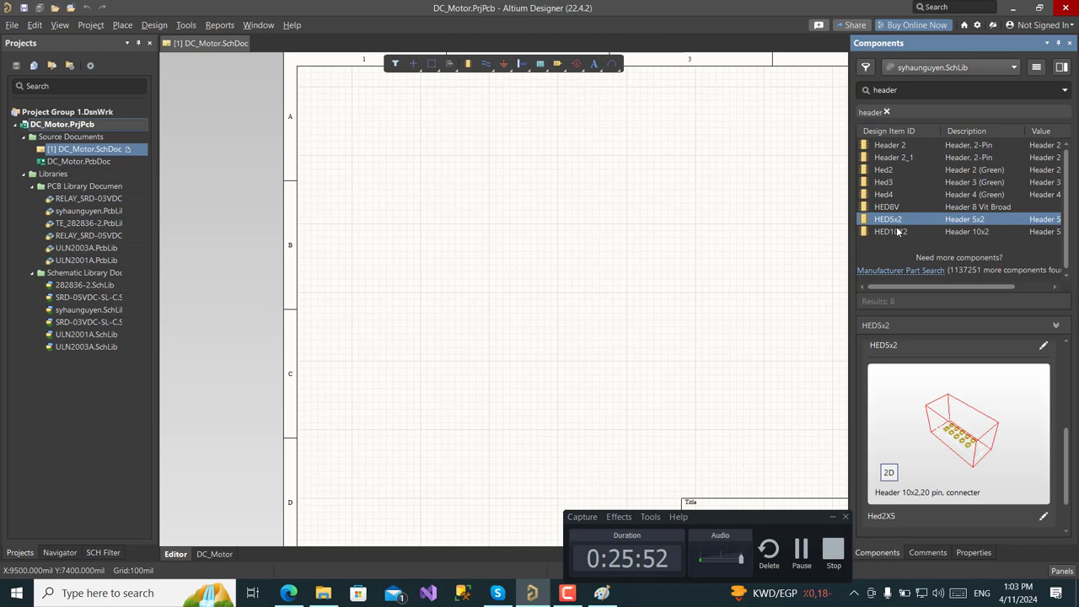
{"action": "left_click", "coordinate": [899, 232]}
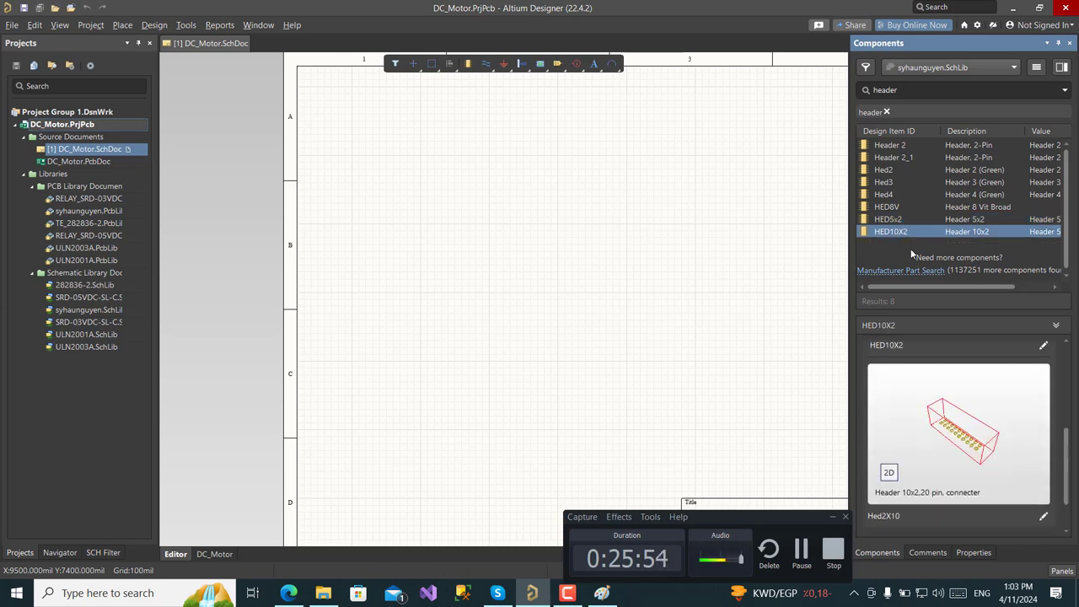
{"action": "left_click", "coordinate": [891, 220]}
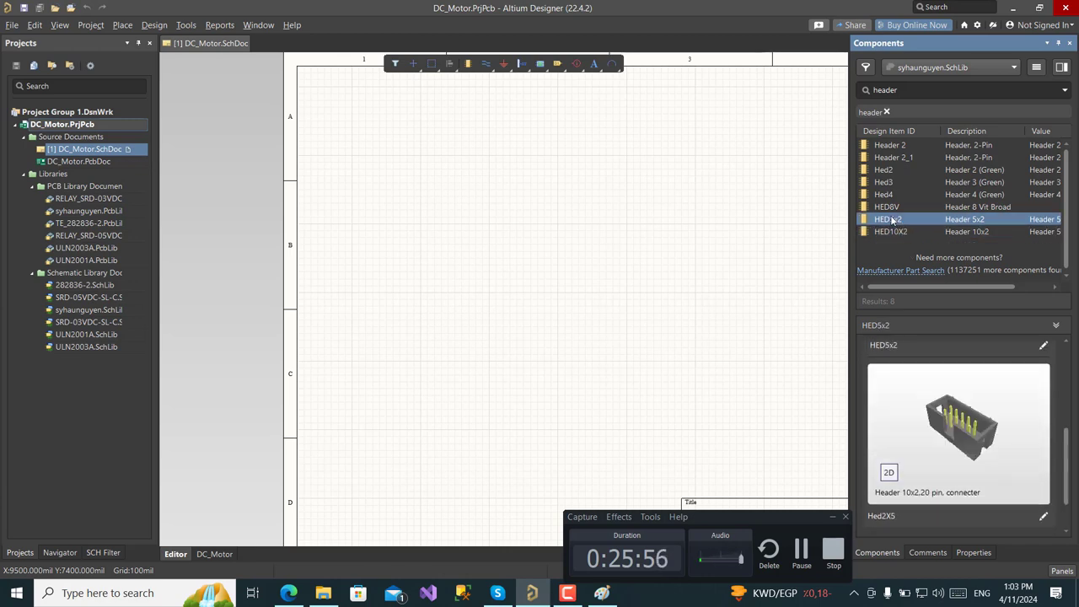
Check the Hed3, Hed2 and Header 2_1 previews, and place a Hed2 header in the upper-right area of the schematic sheet
{"action": "left_click", "coordinate": [892, 182]}
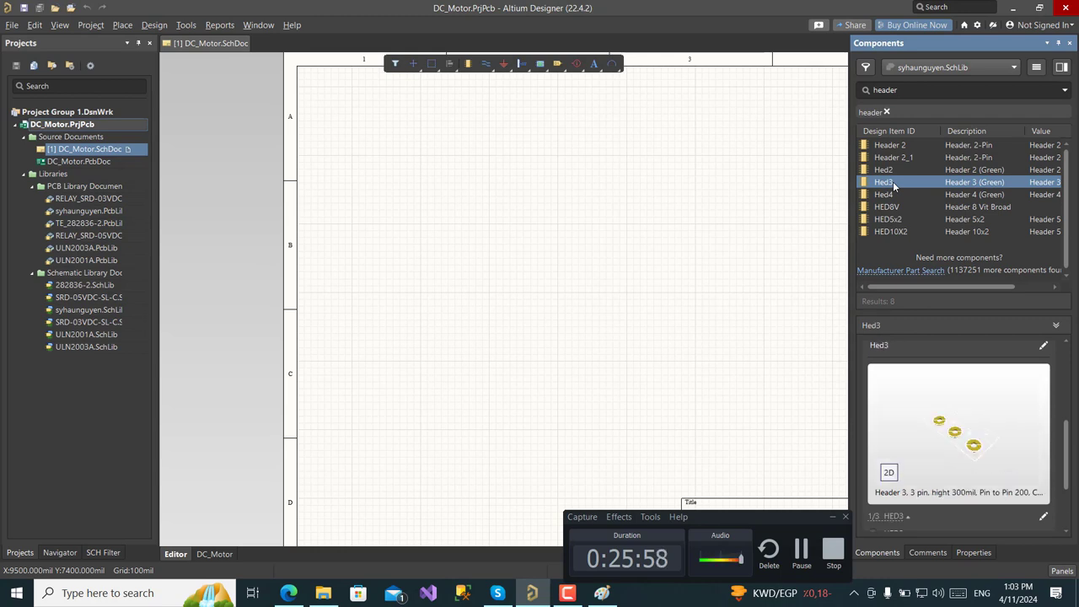
{"action": "left_click", "coordinate": [893, 169]}
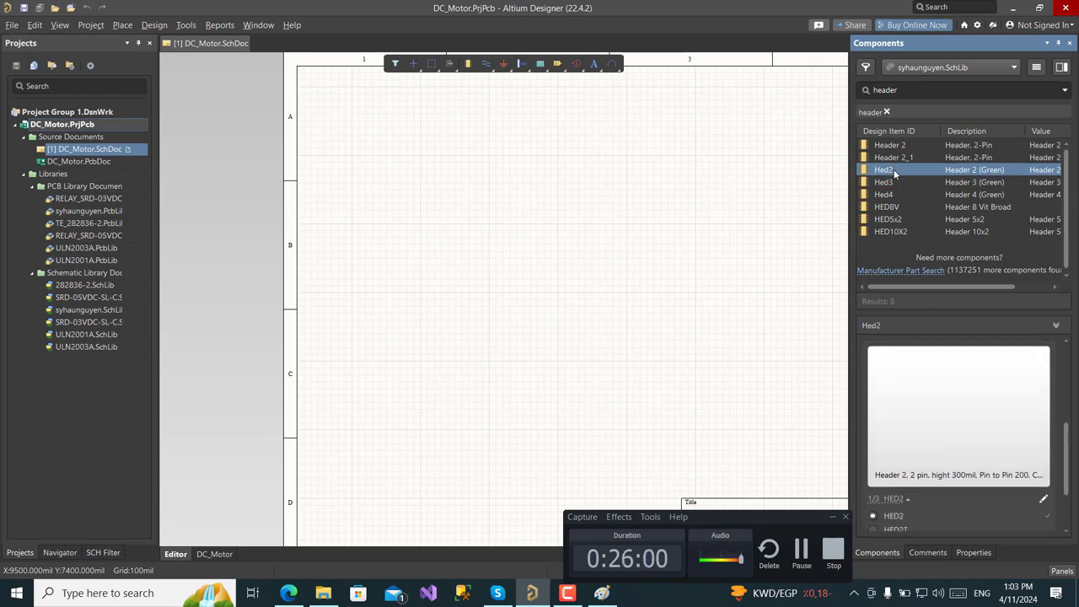
{"action": "left_click", "coordinate": [900, 158]}
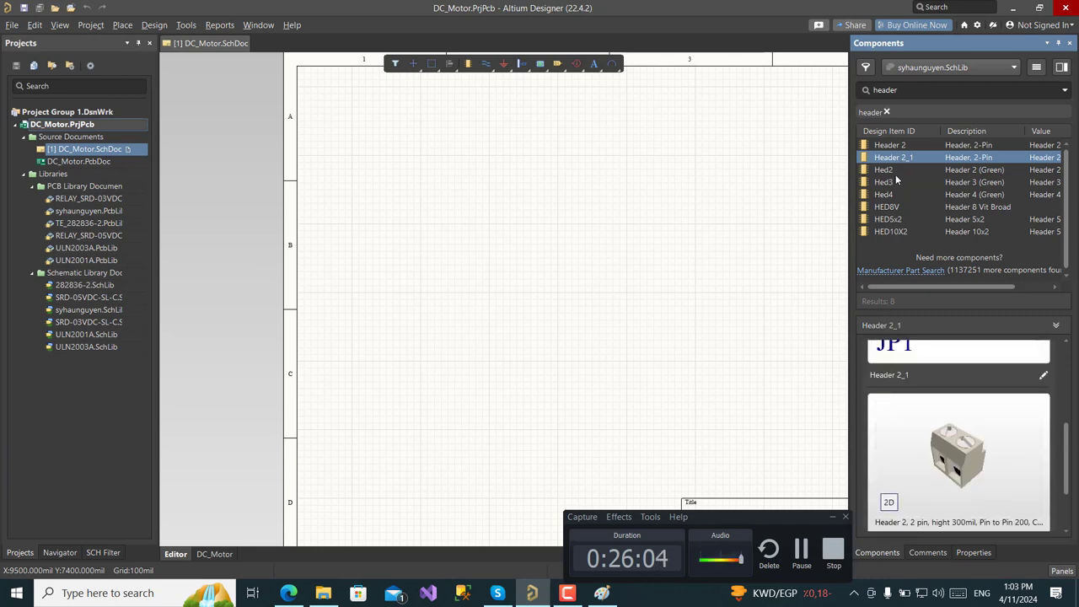
{"action": "left_click", "coordinate": [894, 172]}
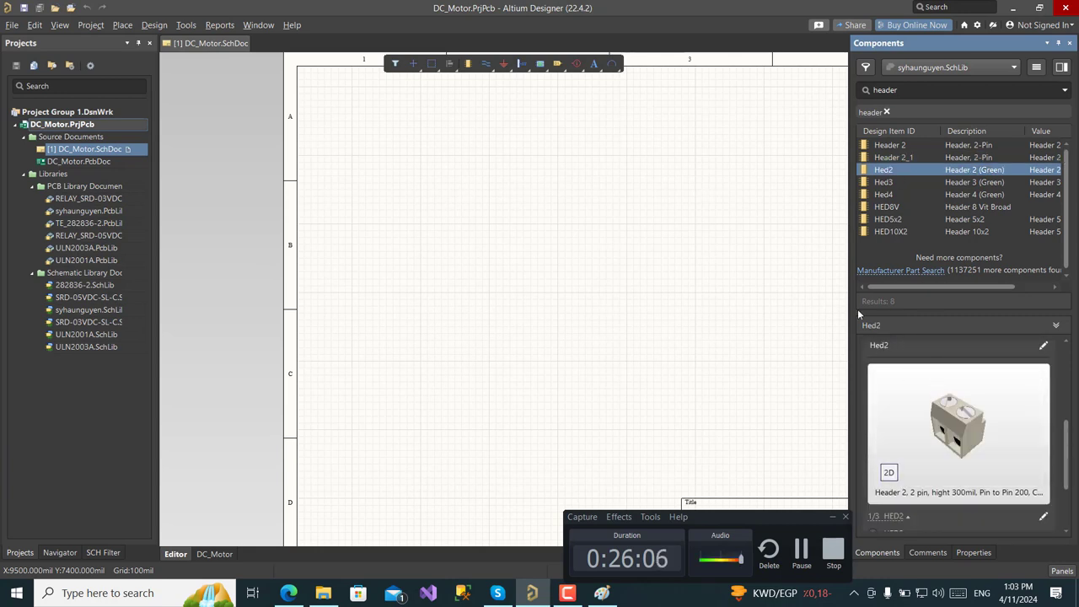
{"action": "left_click_drag", "start_coordinate": [901, 172], "coordinate": [753, 177]}
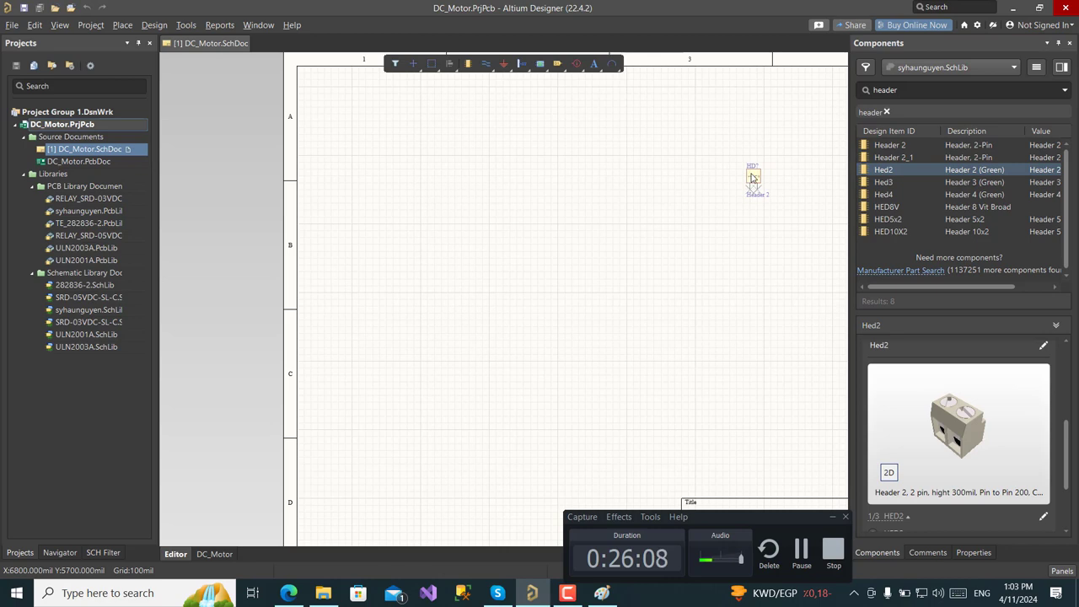
Search syhaunguyen.SchLib for "terminal" and check the previews of TOP221-7PG and TOP221-7Y
{"action": "left_click", "coordinate": [887, 111]}
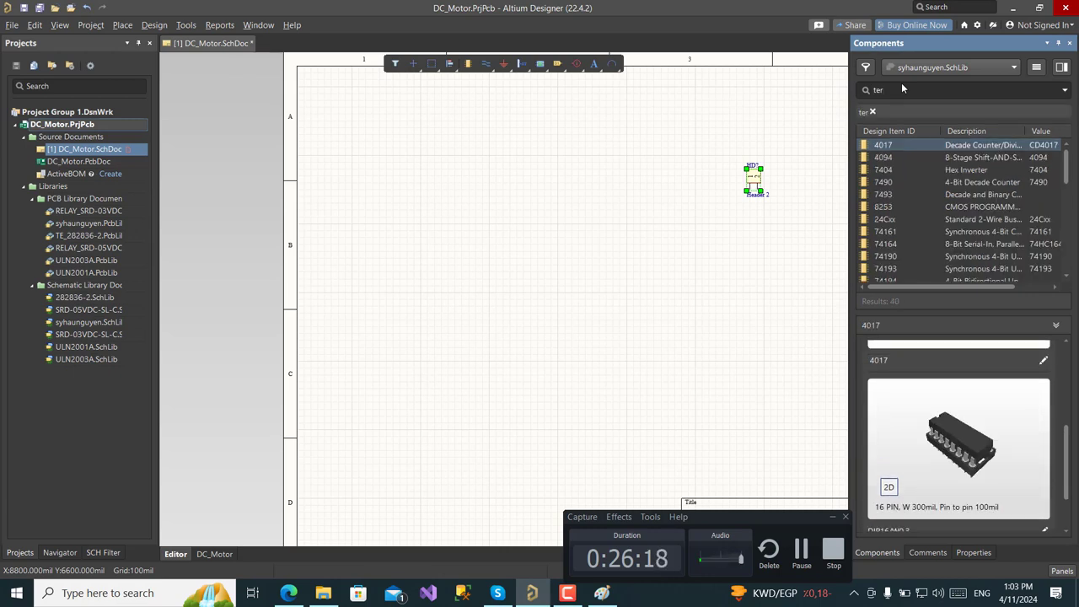
{"action": "left_click", "coordinate": [901, 83]}
{"action": "type", "text": "terminal"}
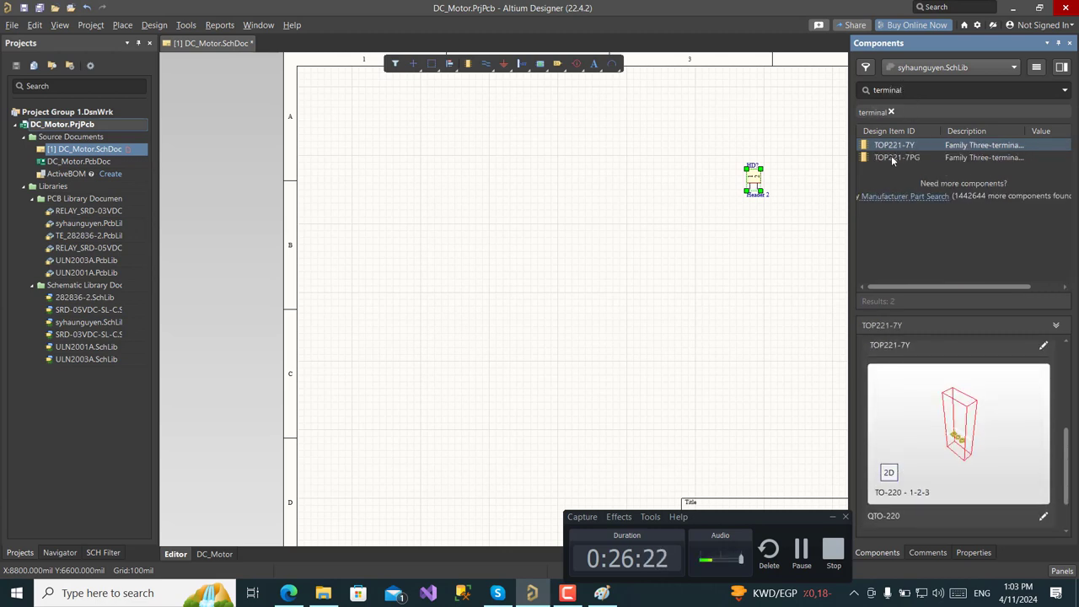
{"action": "left_click", "coordinate": [893, 158]}
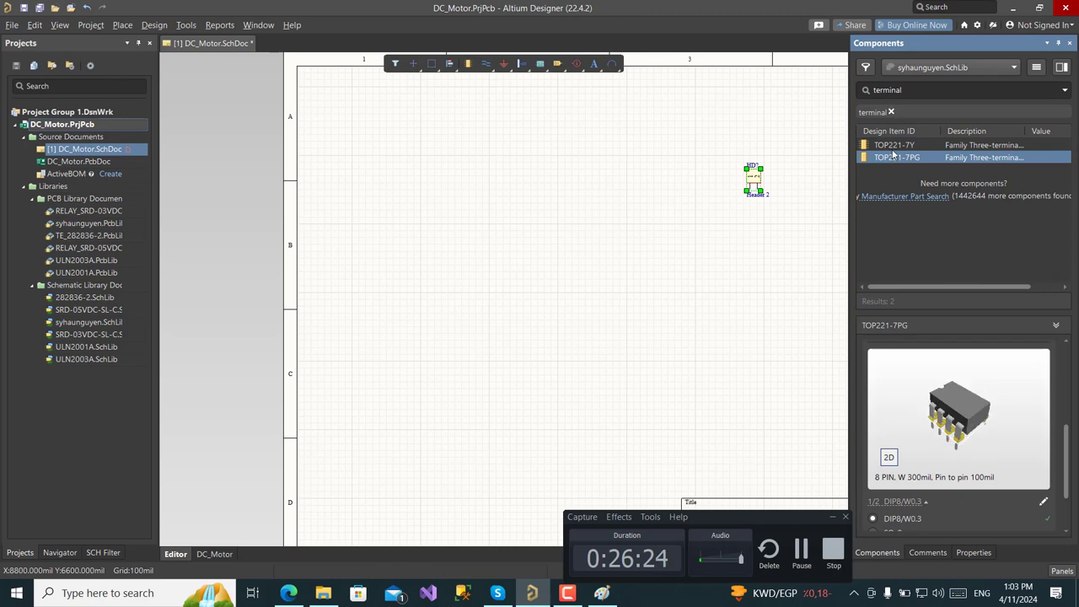
{"action": "left_click", "coordinate": [891, 146]}
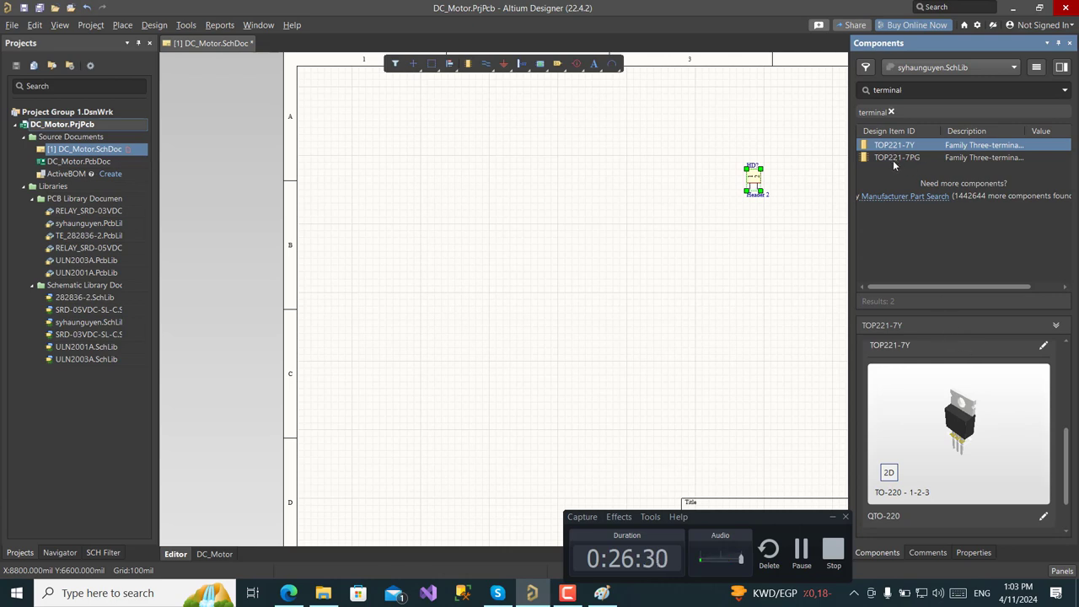
Clear the search, switch to the 282836-2.SchLib library and examine the terminal block's symbol and 3D footprint
{"action": "left_click", "coordinate": [891, 113]}
{"action": "left_click", "coordinate": [997, 68]}
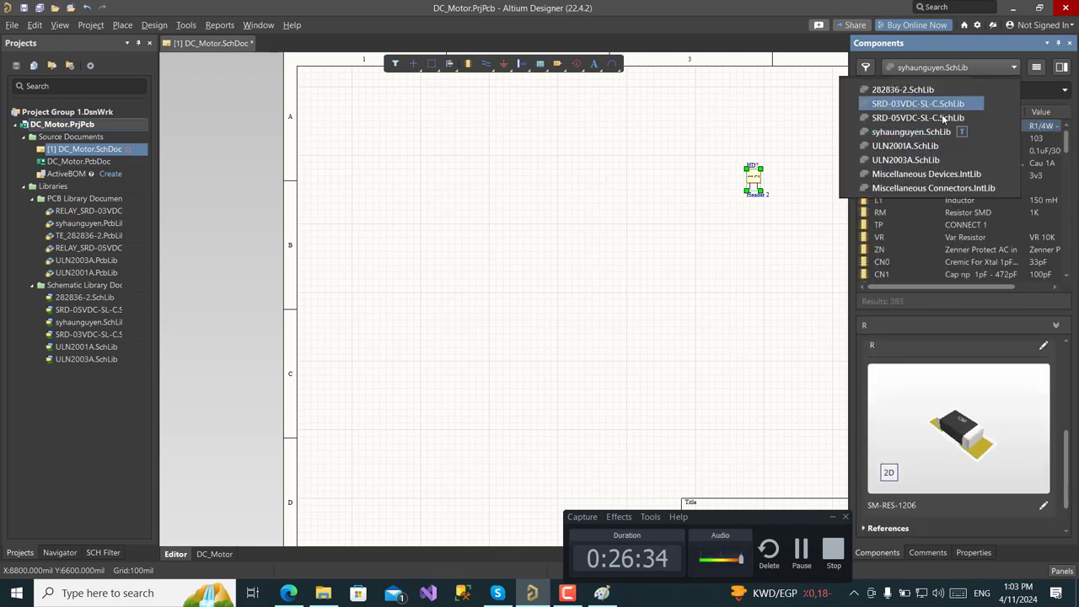
{"action": "left_click", "coordinate": [893, 90]}
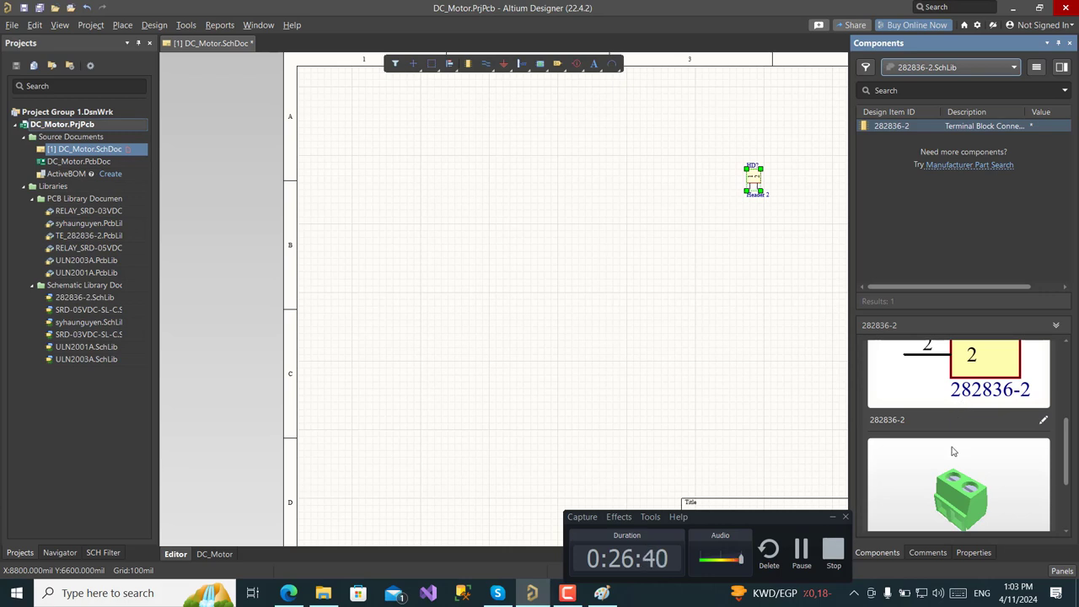
{"action": "scroll", "coordinate": [984, 493], "scroll_direction": "down", "scroll_amount": 2}
{"action": "scroll", "coordinate": [977, 477], "scroll_direction": "up", "scroll_amount": 2}
{"action": "scroll", "coordinate": [923, 403], "scroll_direction": "down", "scroll_amount": 1}
{"action": "scroll", "coordinate": [929, 411], "scroll_direction": "up", "scroll_amount": 2}
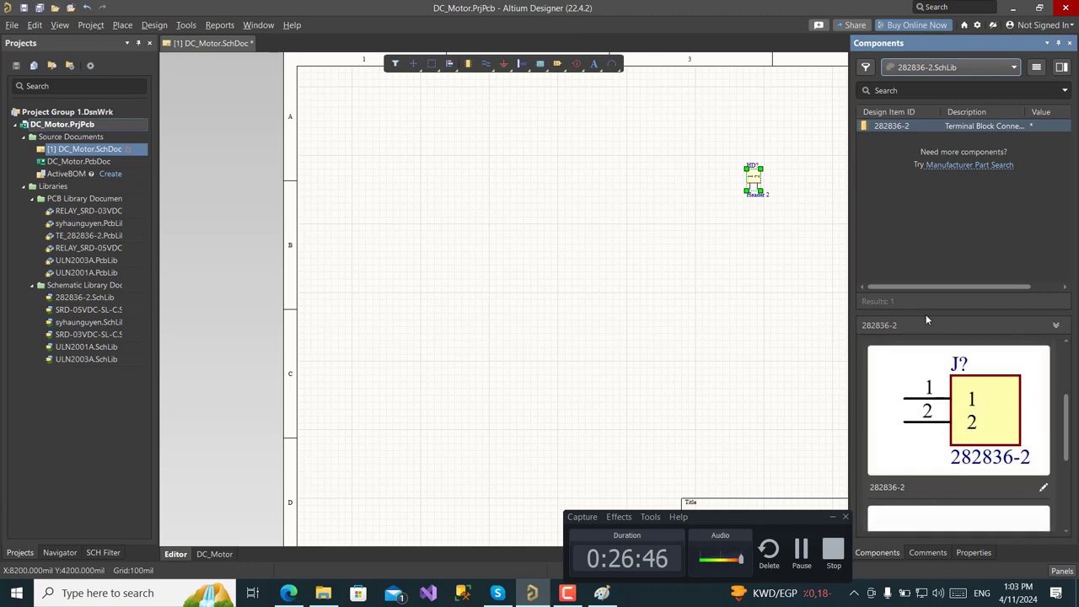
Place the 282836-2 terminal block on the schematic sheet, directly above the Header 2 symbol
{"action": "double_click", "coordinate": [900, 126]}
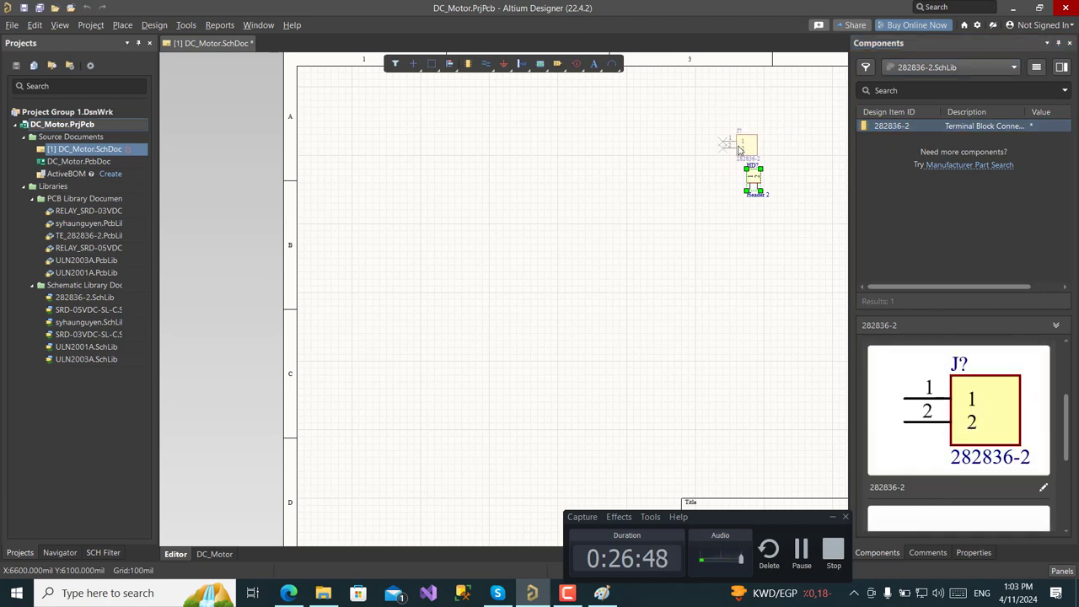
{"action": "left_click", "coordinate": [751, 115]}
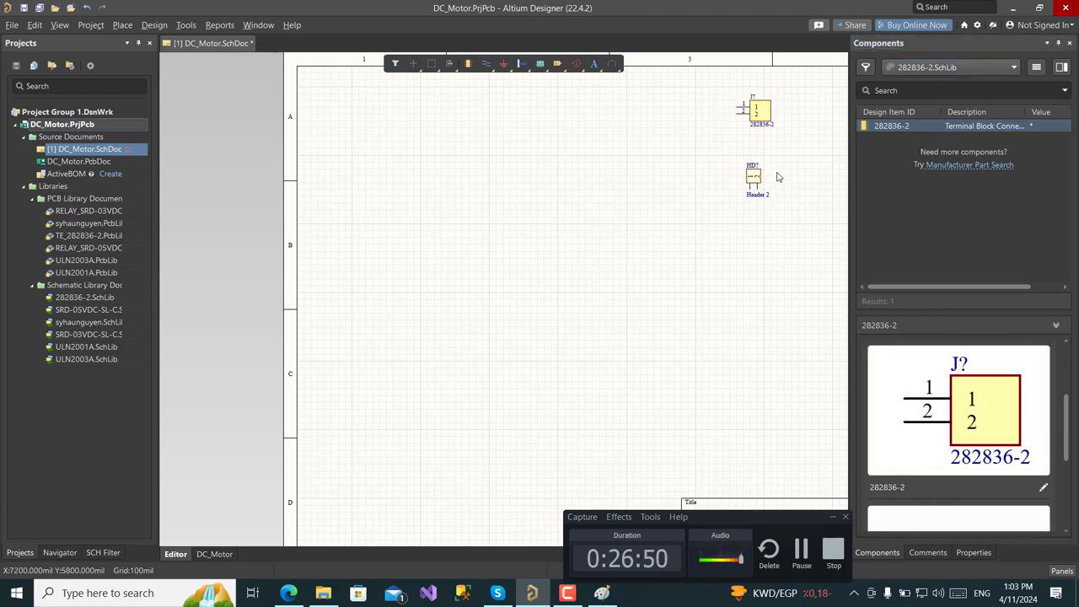
{"action": "scroll", "coordinate": [768, 177], "scroll_direction": "up", "scroll_amount": 1, "text": "ctrl"}
{"action": "scroll", "coordinate": [768, 177], "scroll_direction": "up", "scroll_amount": 3, "text": "ctrl"}
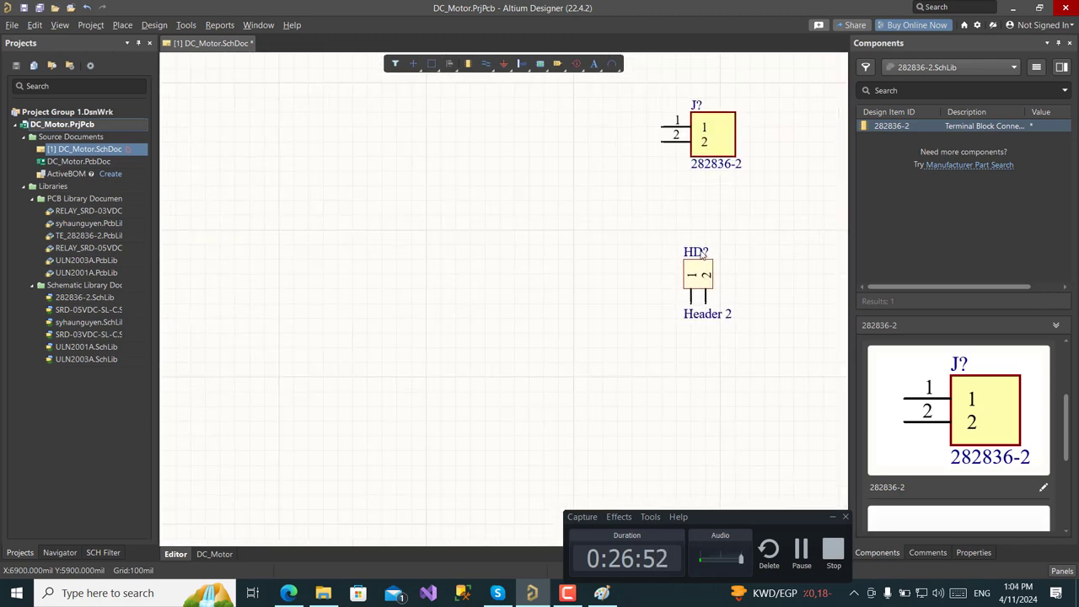
{"action": "left_click", "coordinate": [694, 279]}
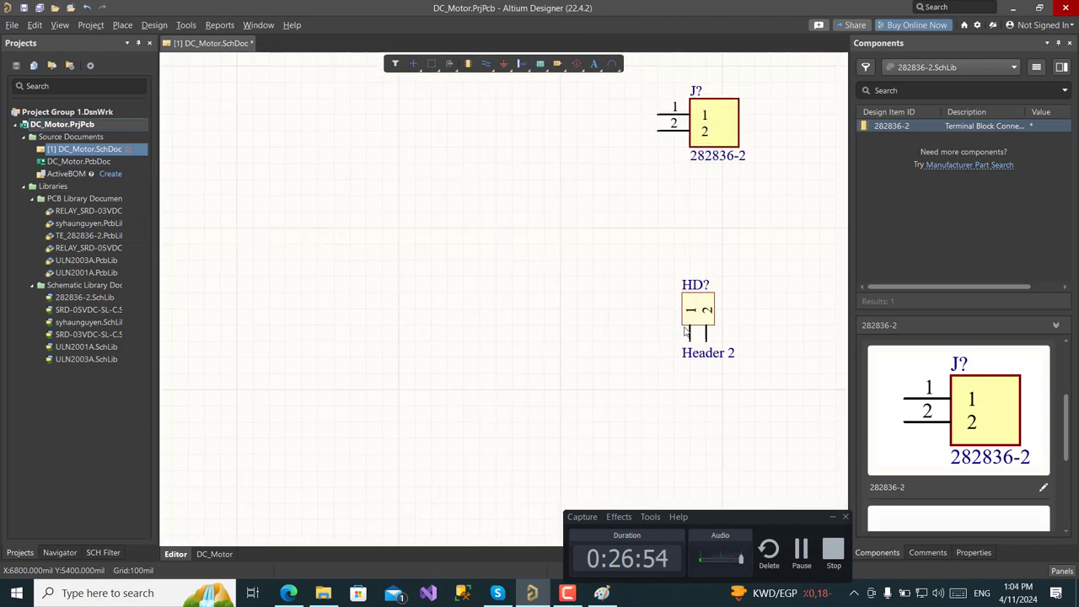
Rotate the Header 2 symbol so its pins face left and move it closer beneath the 282836-2 terminal block
{"action": "key", "text": "space"}
{"action": "left_click_drag", "start_coordinate": [689, 307], "coordinate": [674, 245]}
{"action": "key", "text": "space"}
{"action": "key", "text": "space"}
Check the terminal block's 3D footprint, delete the Header 2 symbol and move the 282836-2 block down into its place
{"action": "left_click", "coordinate": [713, 124]}
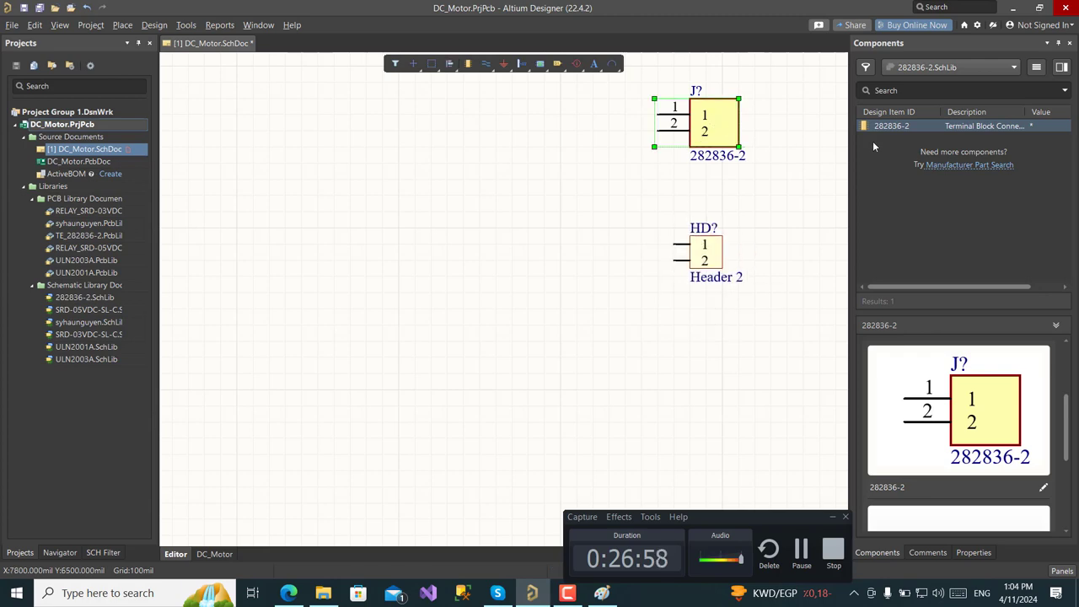
{"action": "scroll", "coordinate": [900, 389], "scroll_direction": "down", "scroll_amount": 3}
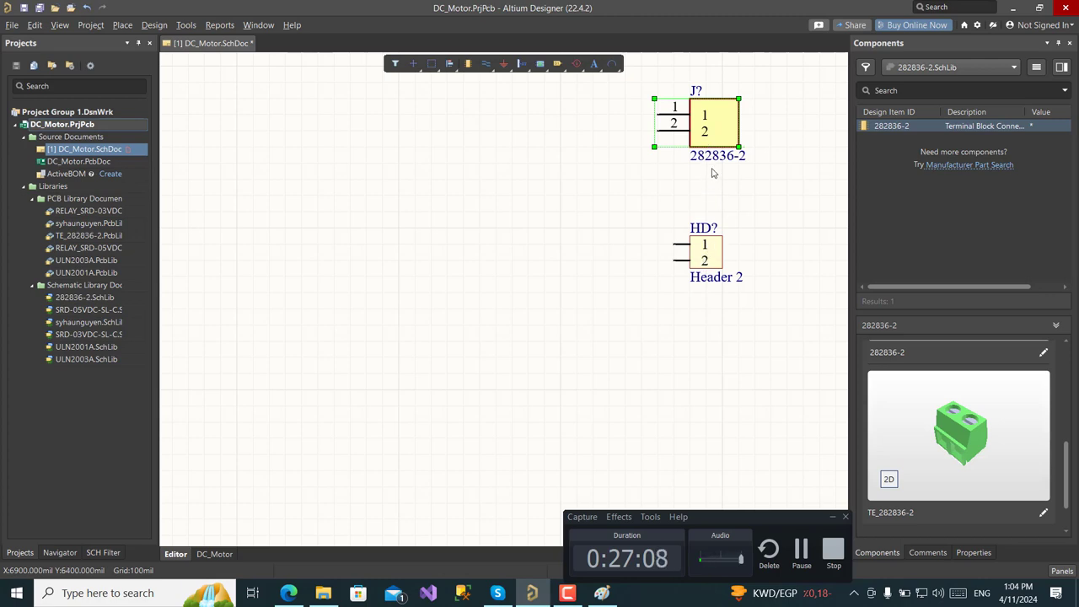
{"action": "left_click", "coordinate": [698, 248]}
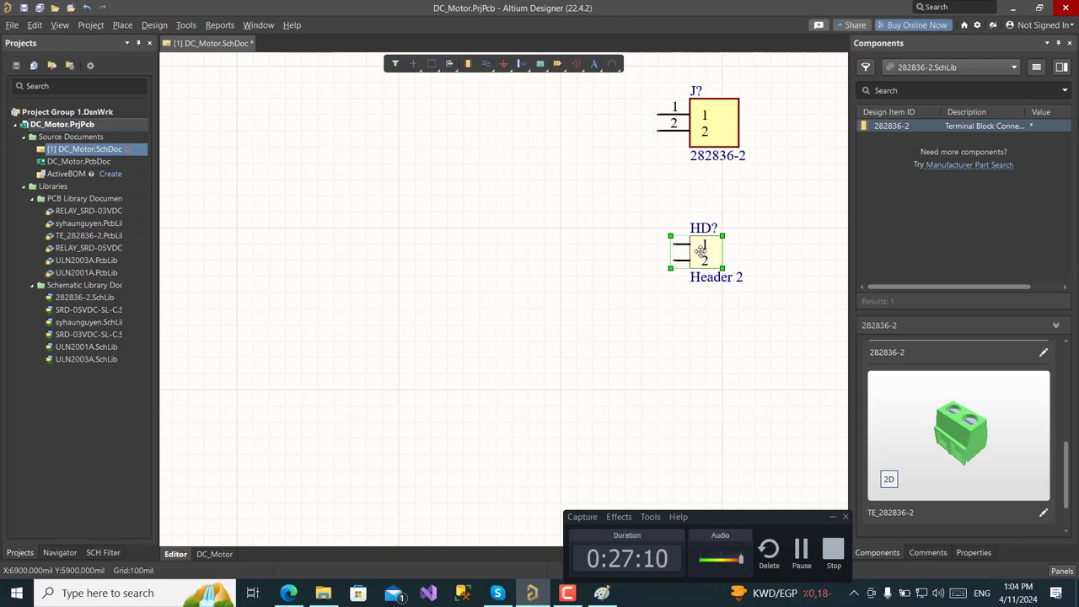
{"action": "key", "text": "Delete"}
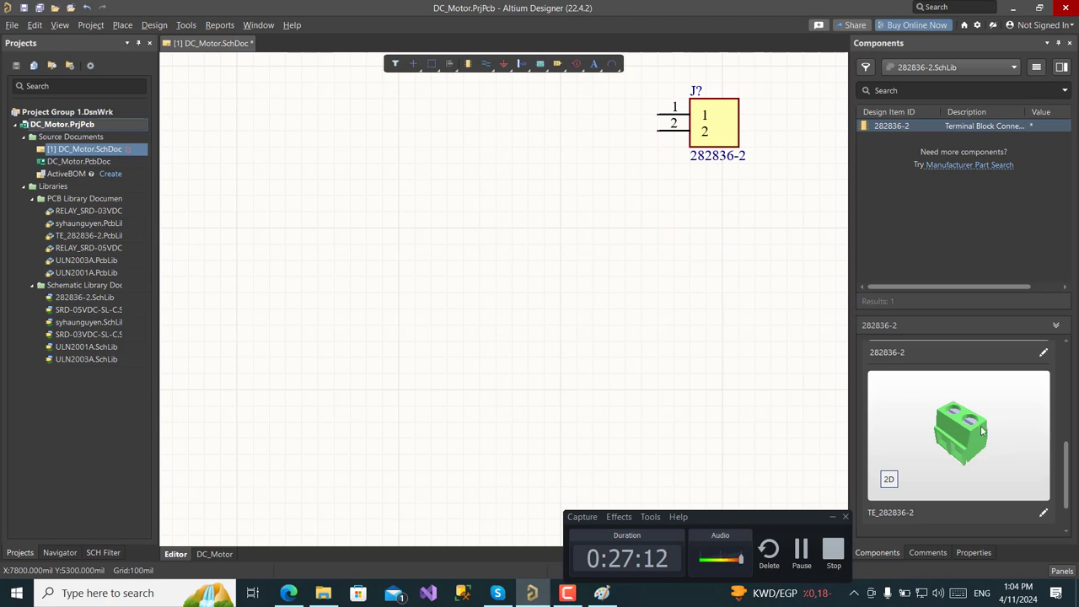
{"action": "left_click", "coordinate": [699, 138]}
{"action": "left_click_drag", "start_coordinate": [709, 123], "coordinate": [708, 236]}
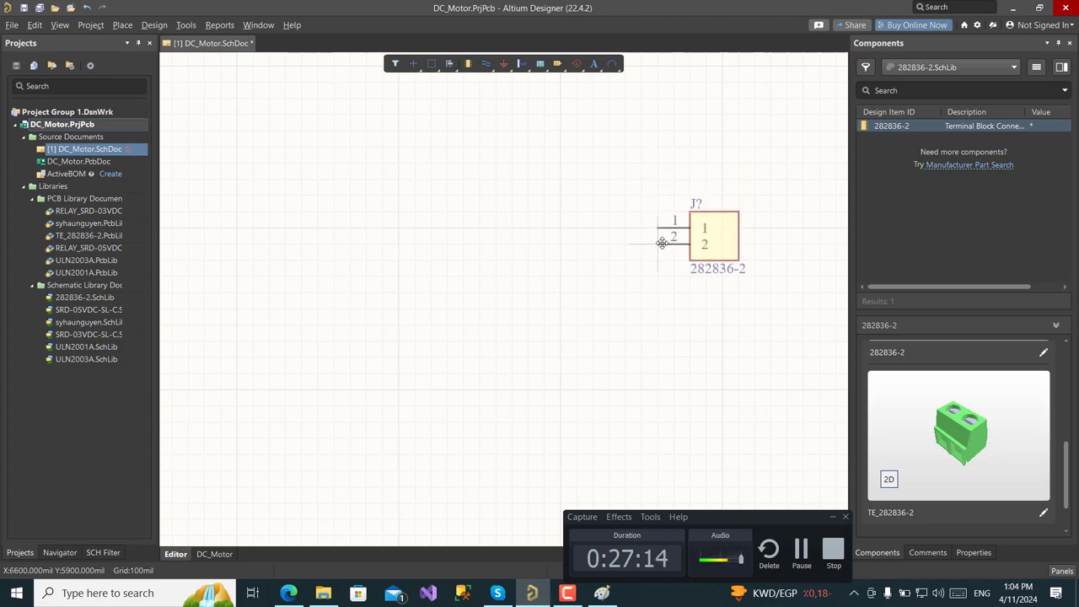
{"action": "left_click", "coordinate": [730, 161]}
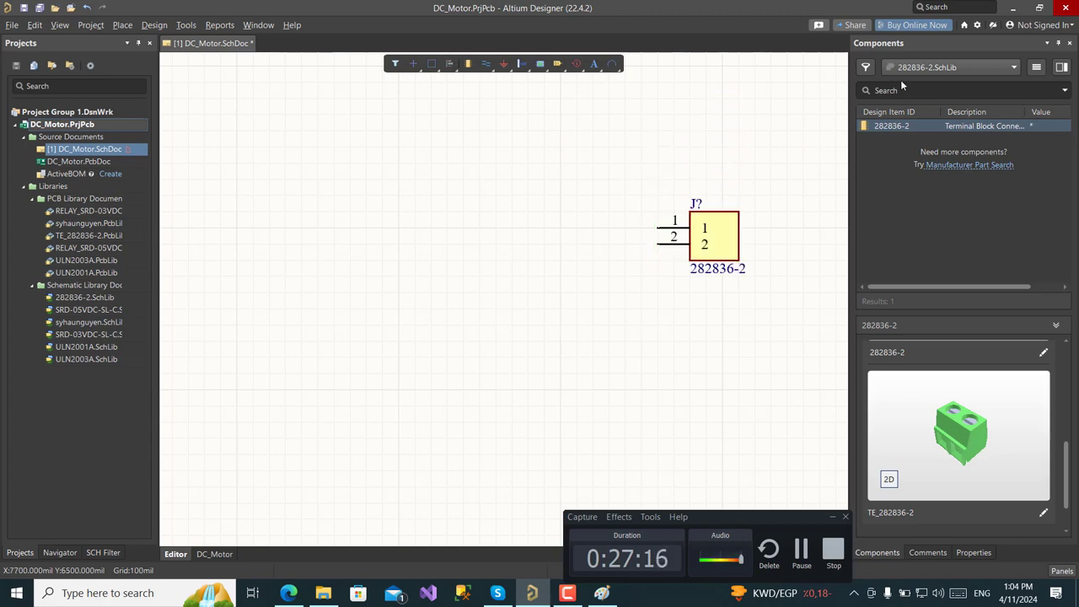
Switch the component library to Miscellaneous Connectors.IntLib and search it for "header"
{"action": "left_click", "coordinate": [1014, 68]}
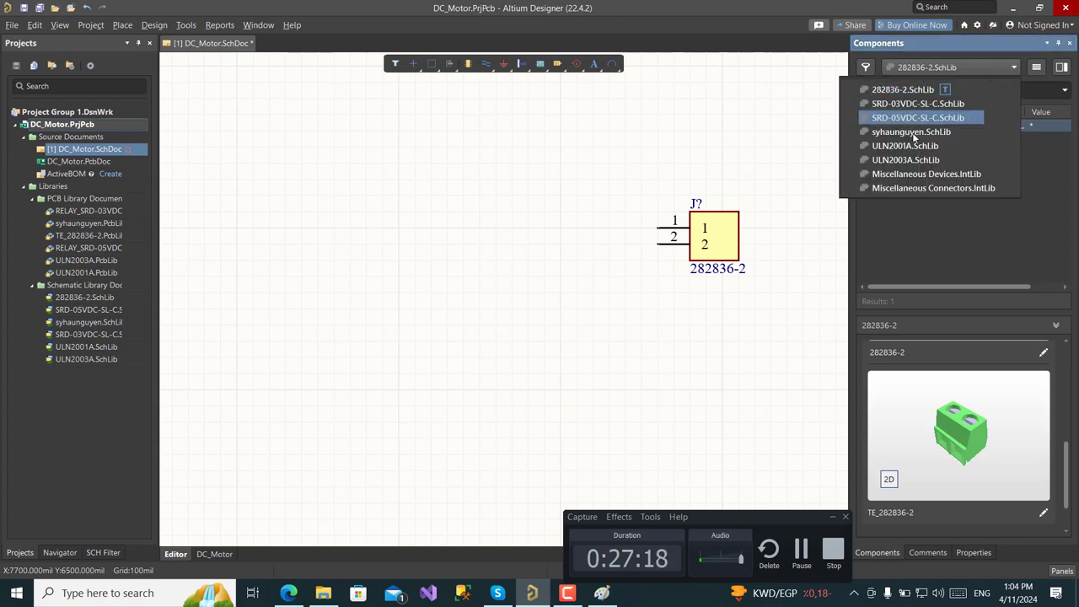
{"action": "left_click", "coordinate": [931, 186]}
{"action": "left_click", "coordinate": [905, 89]}
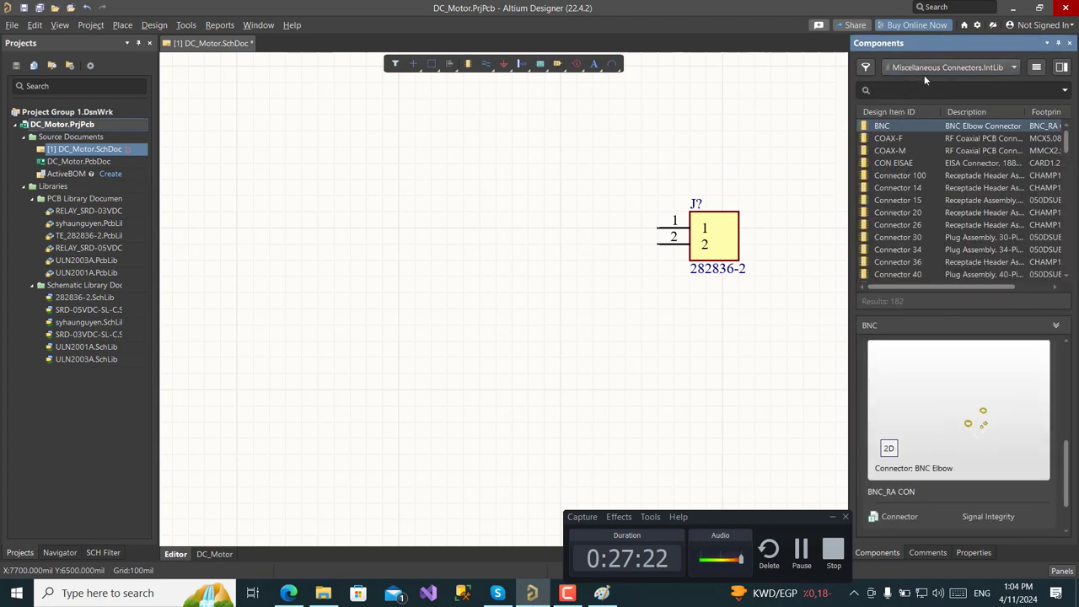
{"action": "type", "text": "header"}
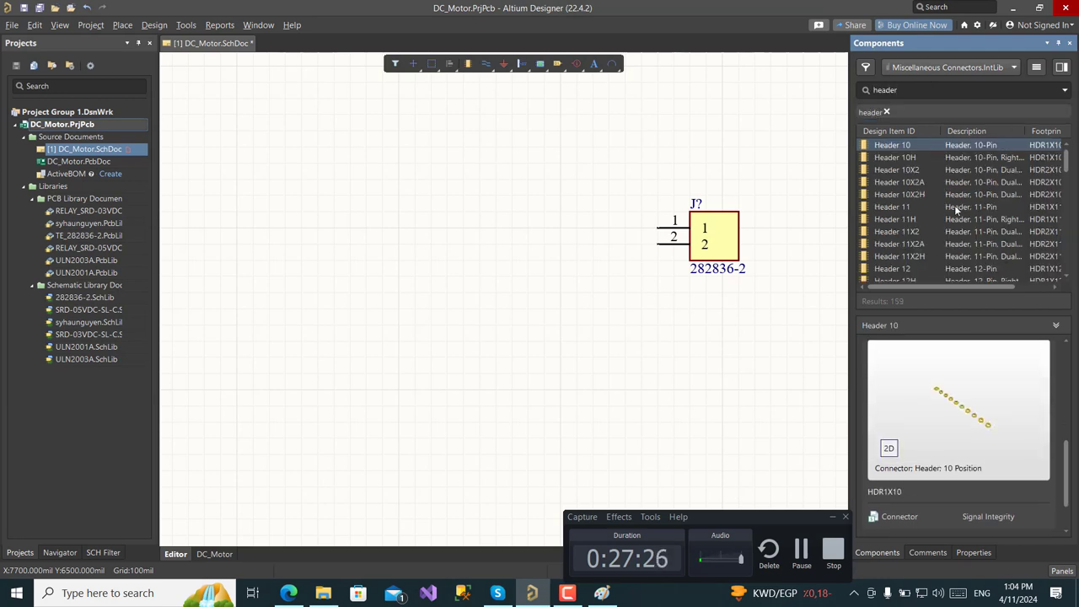
{"action": "scroll", "coordinate": [908, 253], "scroll_direction": "down", "scroll_amount": 4}
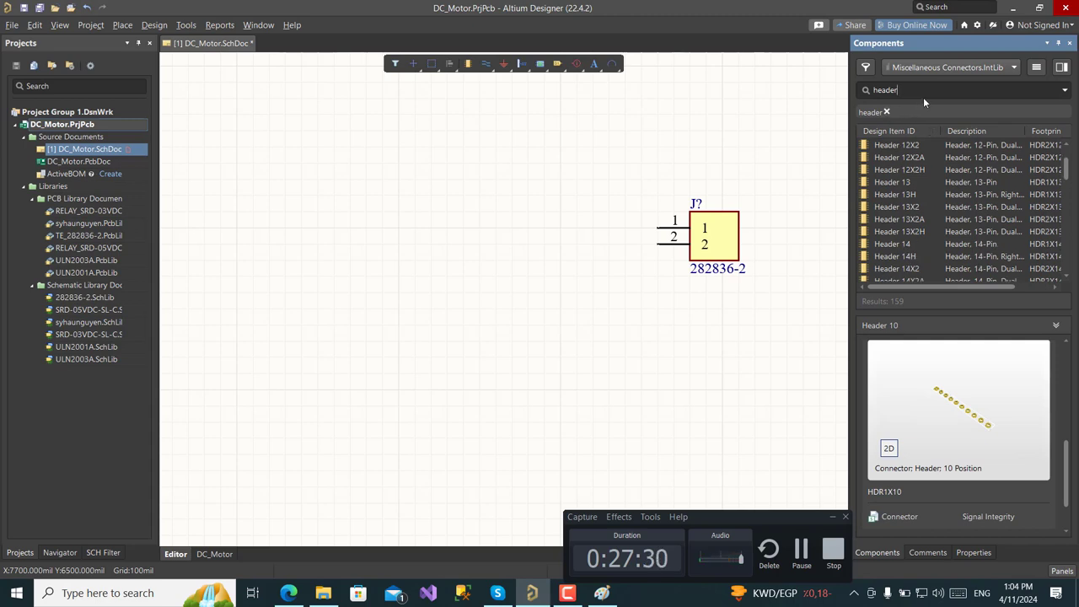
Narrow the component search to "header 3" and check the footprint preview of the 3-pin Header 3
{"action": "key", "text": "ctrl+a"}
{"action": "key", "text": "BackSpace"}
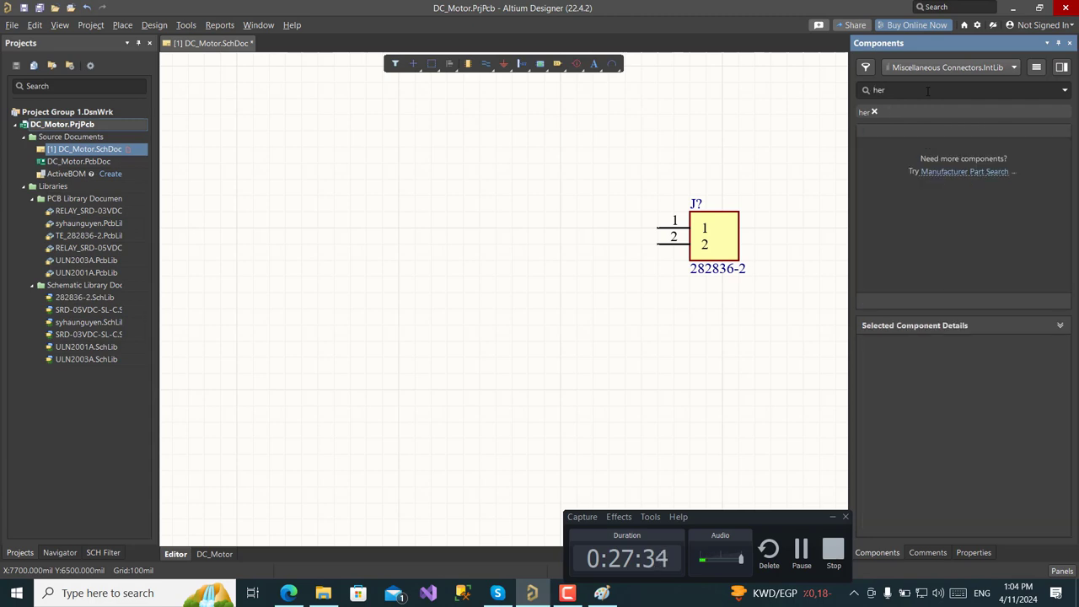
{"action": "type", "text": "head"}
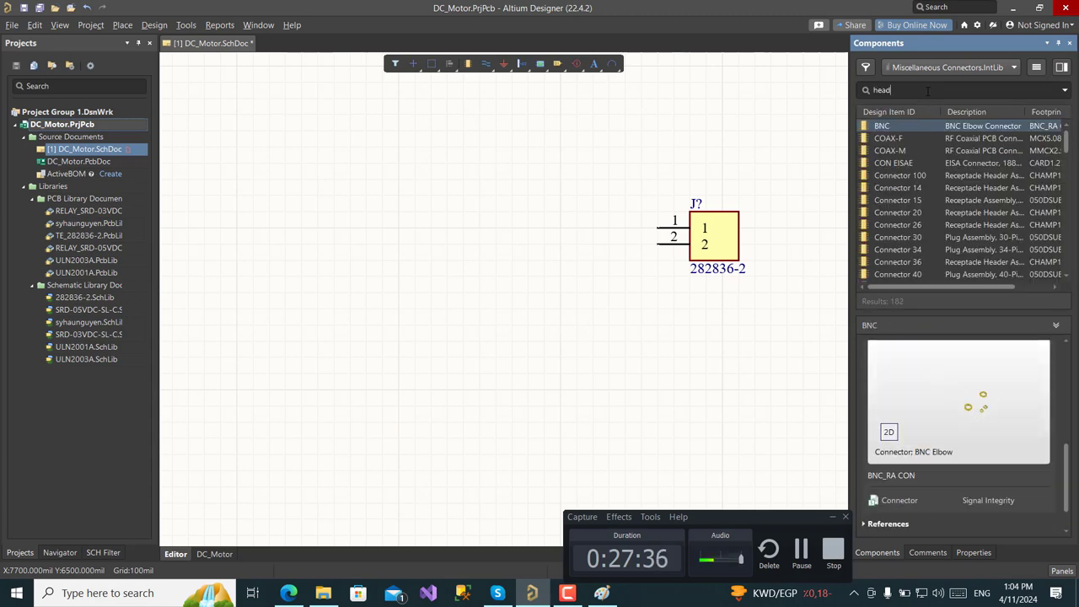
{"action": "type", "text": "er 3"}
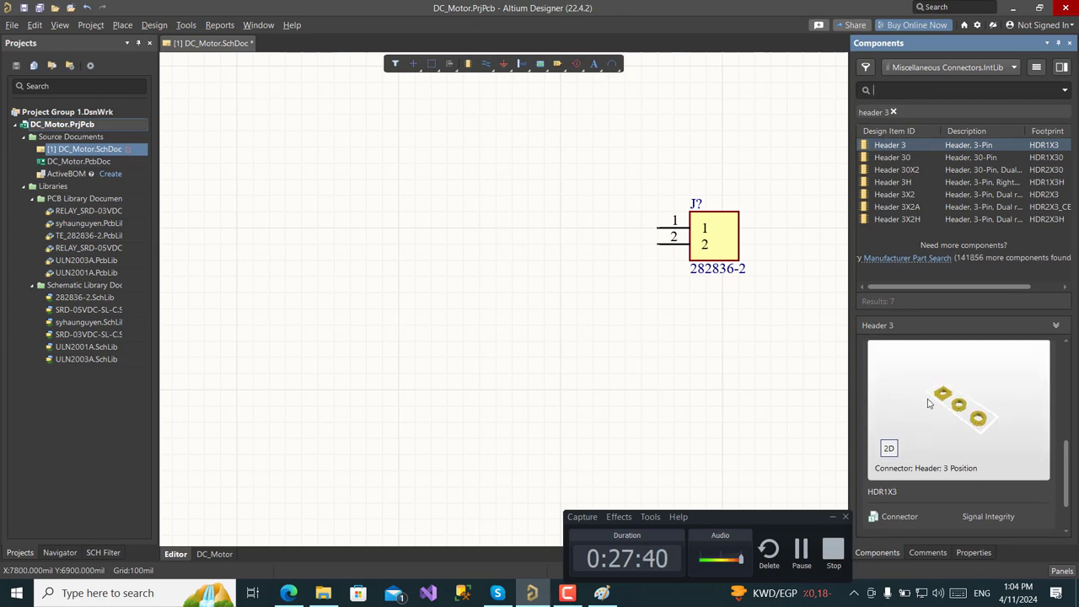
{"action": "left_click", "coordinate": [889, 447]}
{"action": "left_click", "coordinate": [888, 448]}
{"action": "left_click", "coordinate": [906, 91]}
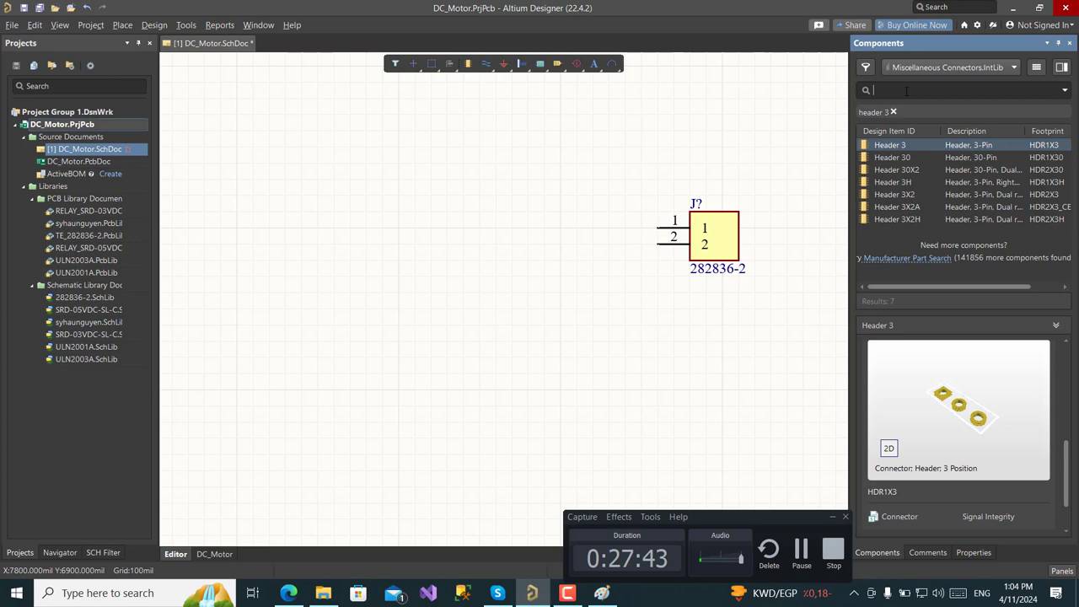
Place Header 3 with its pins facing right in the sheet's upper-left area, across from the 282836-2 terminal block
{"action": "double_click", "coordinate": [889, 144]}
{"action": "key", "text": "space"}
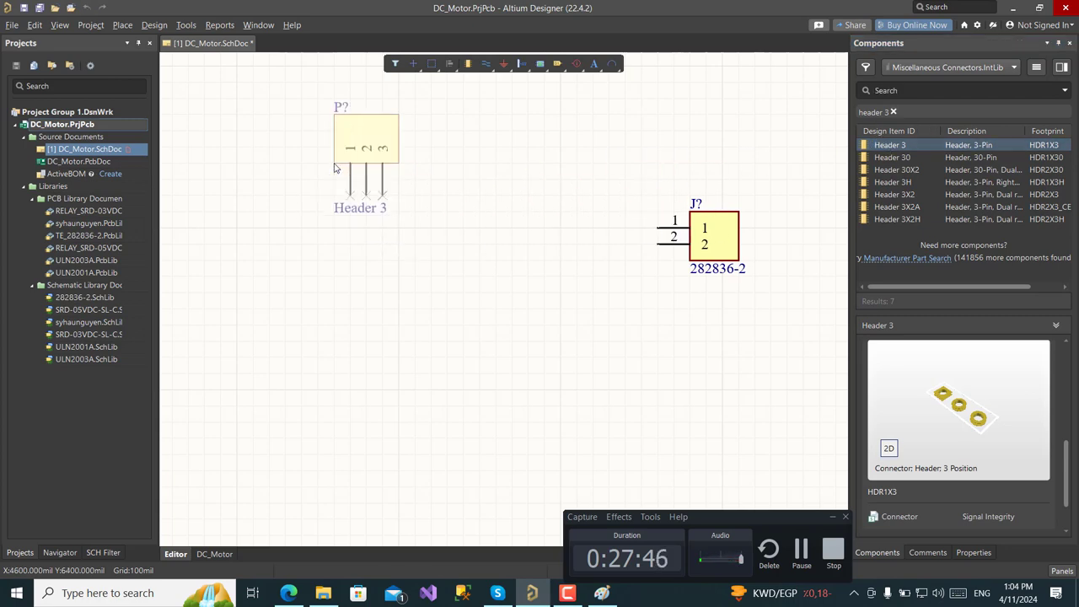
{"action": "key", "text": "space"}
{"action": "left_click", "coordinate": [317, 191]}
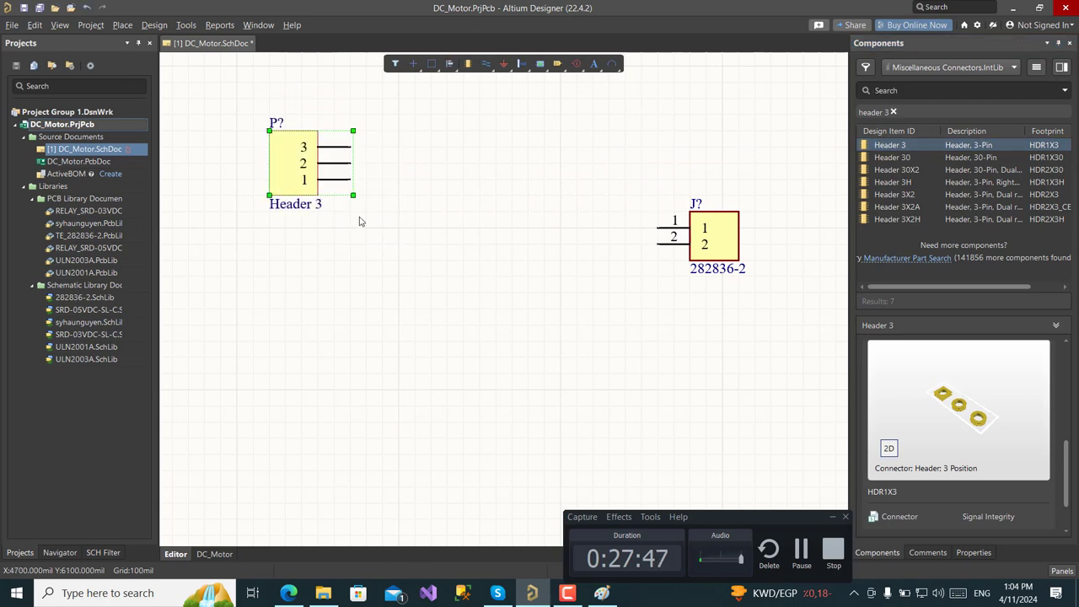
{"action": "left_click", "coordinate": [343, 268]}
{"action": "left_click_drag", "start_coordinate": [311, 171], "coordinate": [321, 206]}
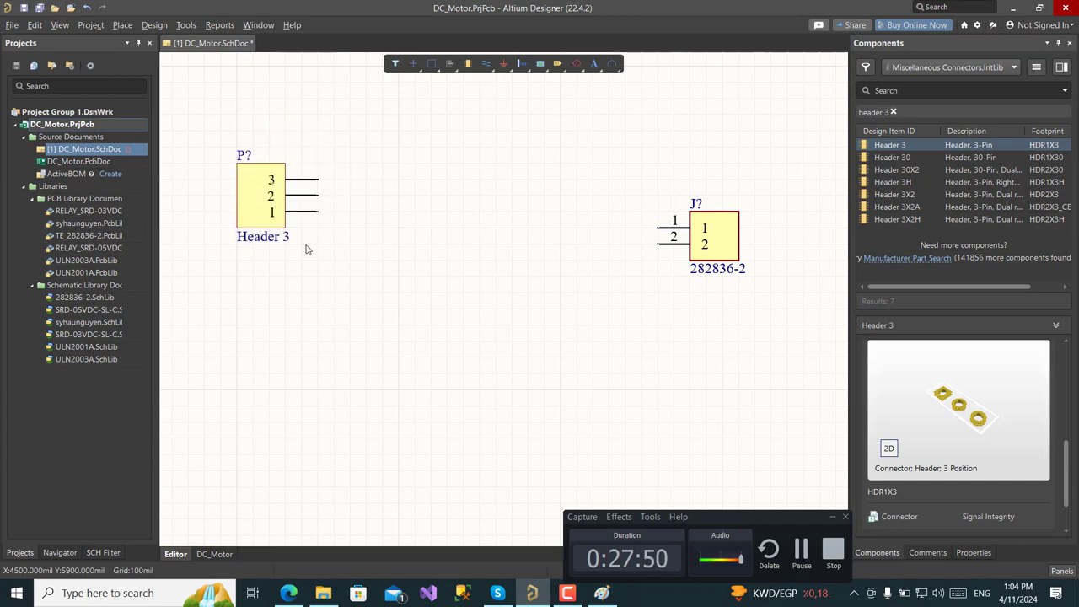
Compare the placed Header 3 with the reference schematic in Paint to check which power ports its pins need
{"action": "left_click", "coordinate": [602, 592]}
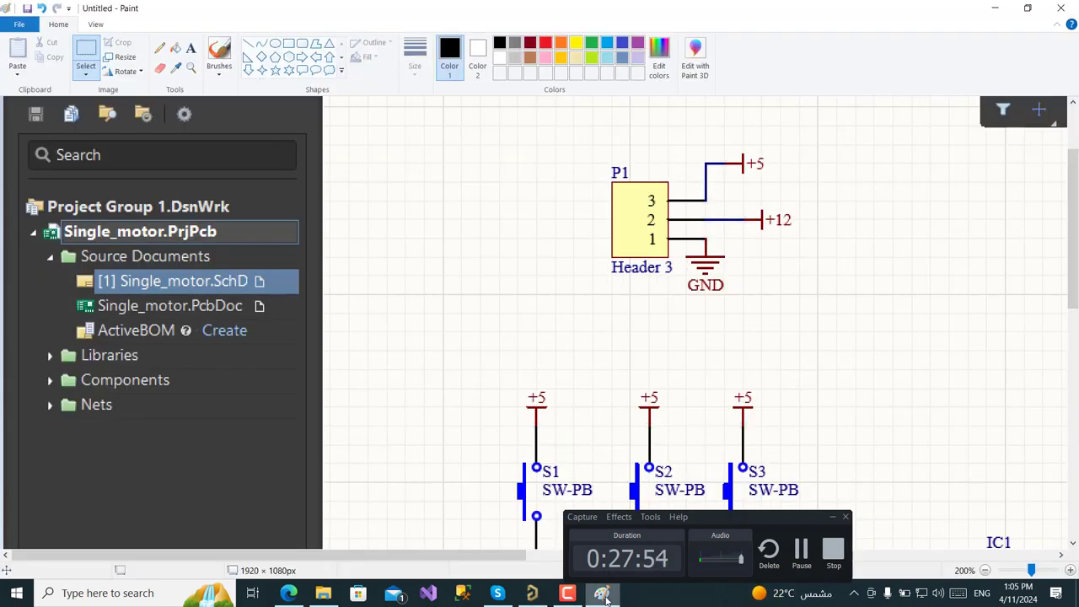
{"action": "left_click", "coordinate": [602, 593]}
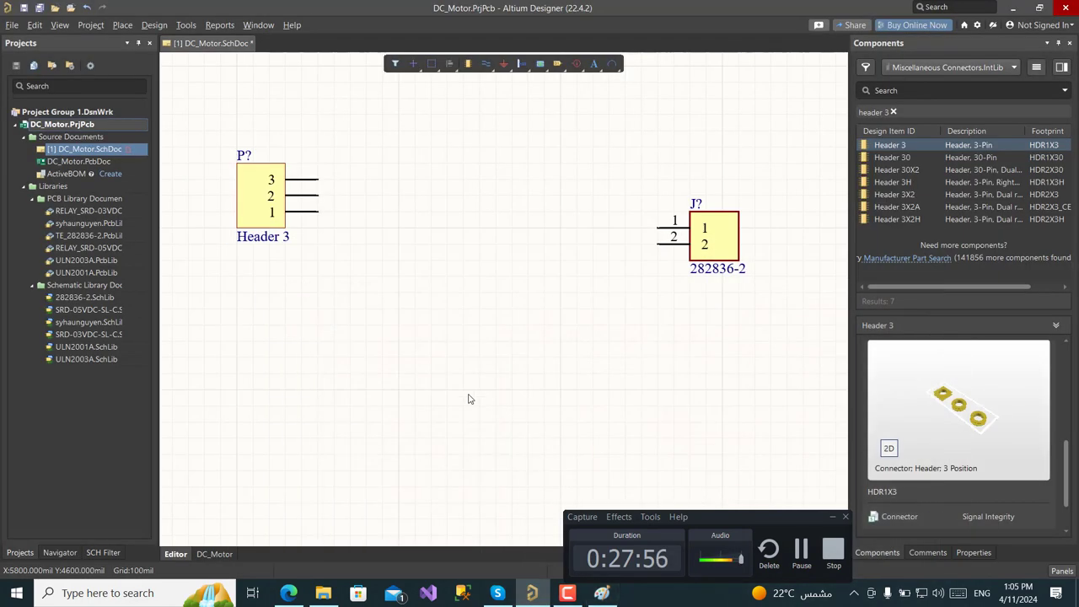
{"action": "scroll", "coordinate": [223, 188], "scroll_direction": "up", "scroll_amount": 2, "text": "ctrl"}
{"action": "scroll", "coordinate": [223, 188], "scroll_direction": "up", "scroll_amount": 2, "text": "ctrl"}
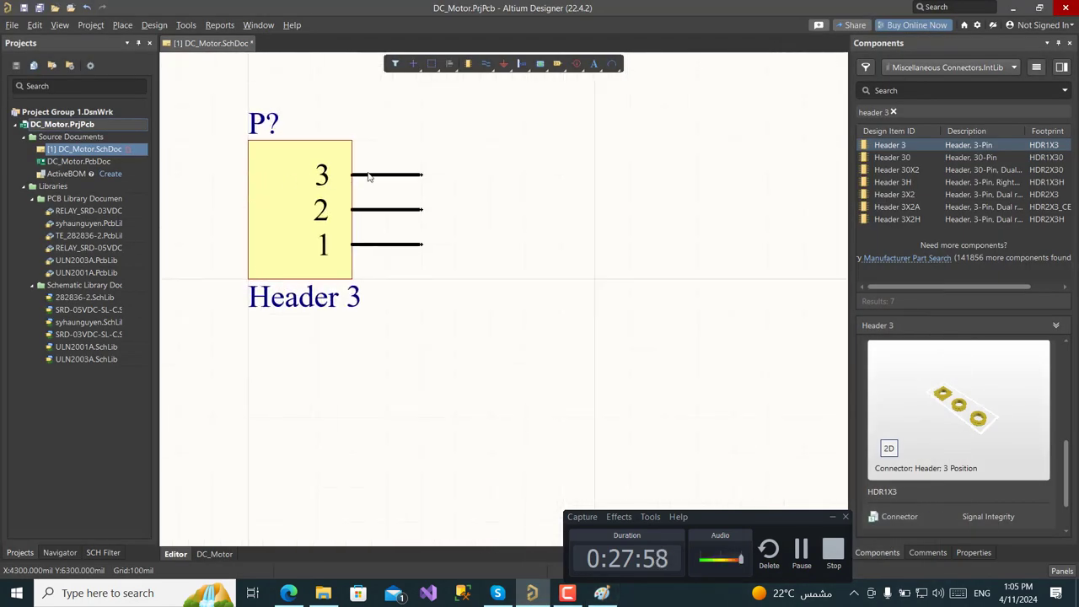
{"action": "left_click", "coordinate": [602, 593]}
{"action": "left_click", "coordinate": [602, 593]}
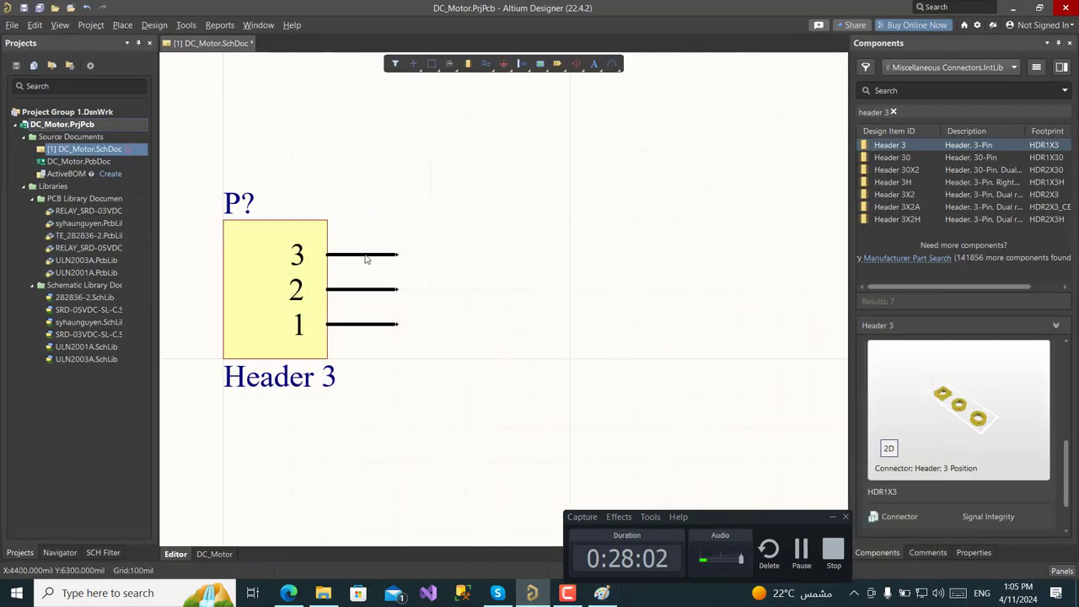
Place a +5 power port on the end of pin 3 of Header 3
{"action": "right_click", "coordinate": [502, 70]}
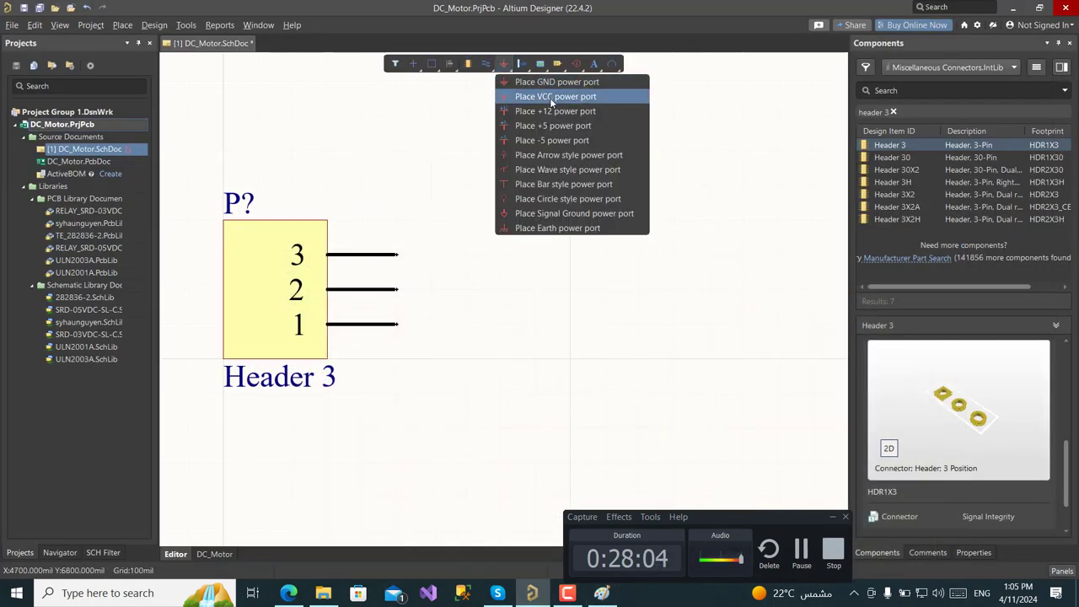
{"action": "left_click", "coordinate": [556, 125]}
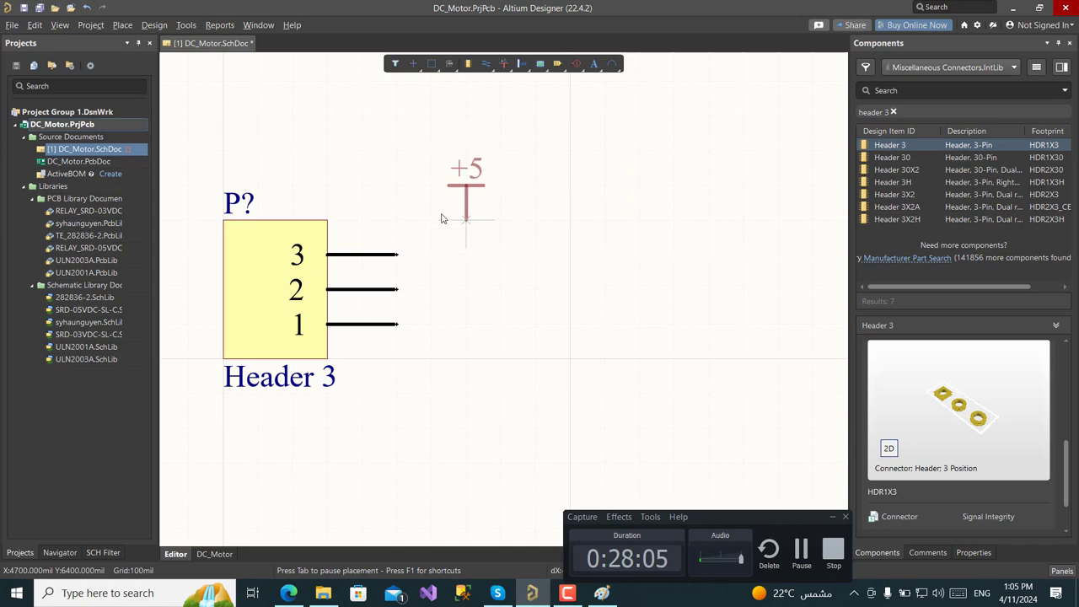
{"action": "left_click", "coordinate": [397, 254]}
{"action": "right_click", "coordinate": [526, 145]}
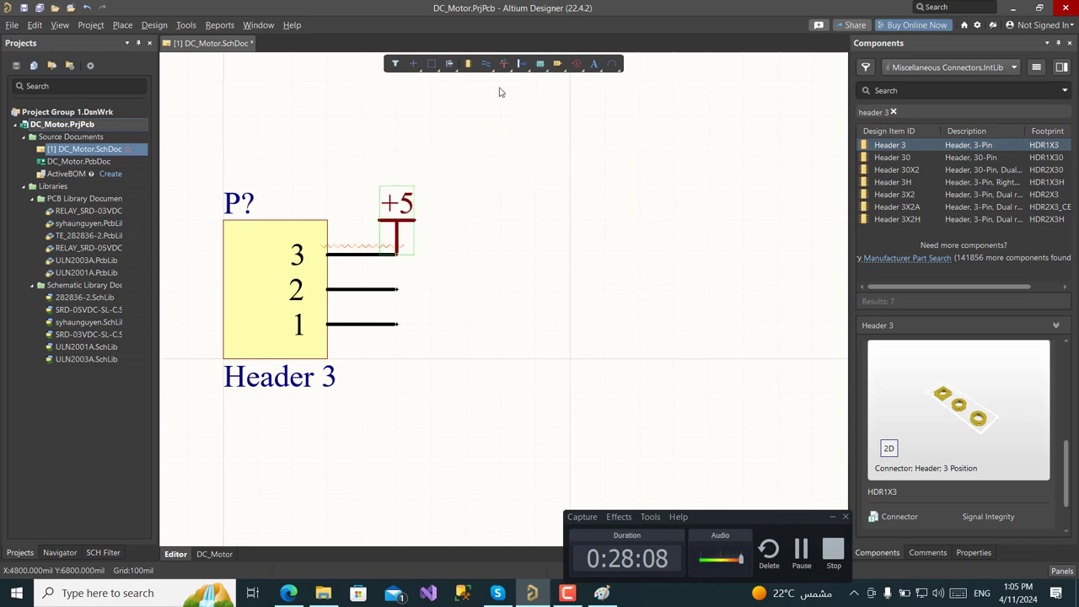
Place a +12 power port to the right of pin 2 of Header 3 and wire it to that pin
{"action": "right_click", "coordinate": [503, 64]}
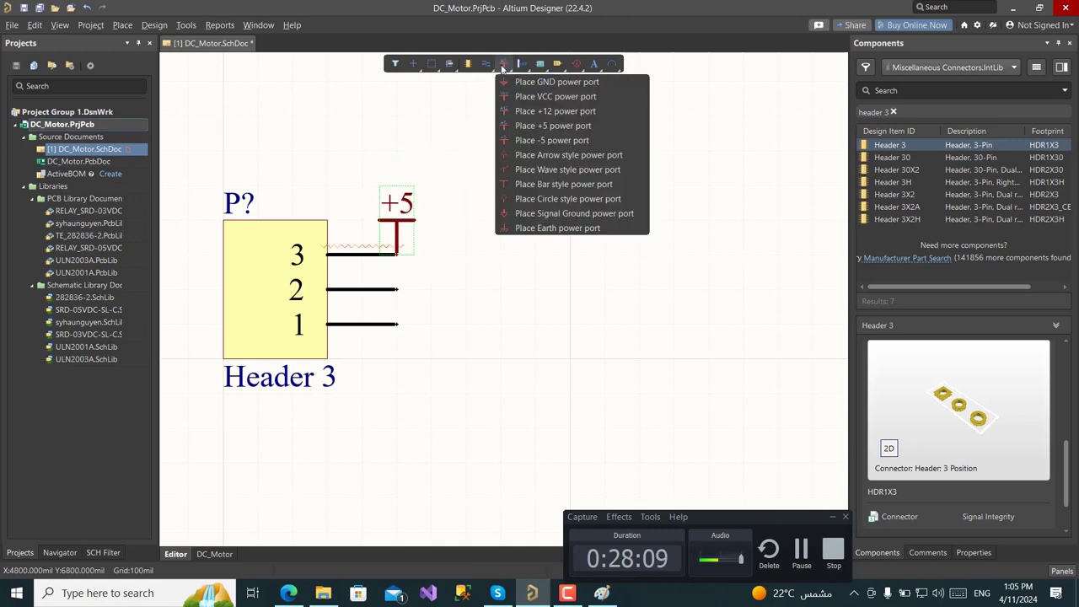
{"action": "left_click", "coordinate": [544, 111]}
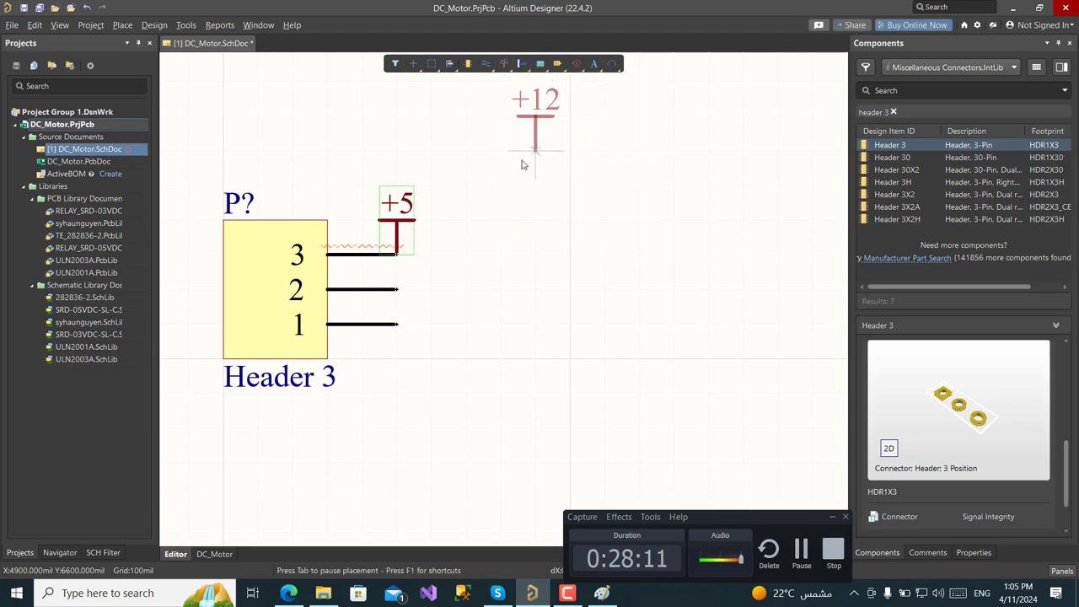
{"action": "left_click", "coordinate": [478, 291]}
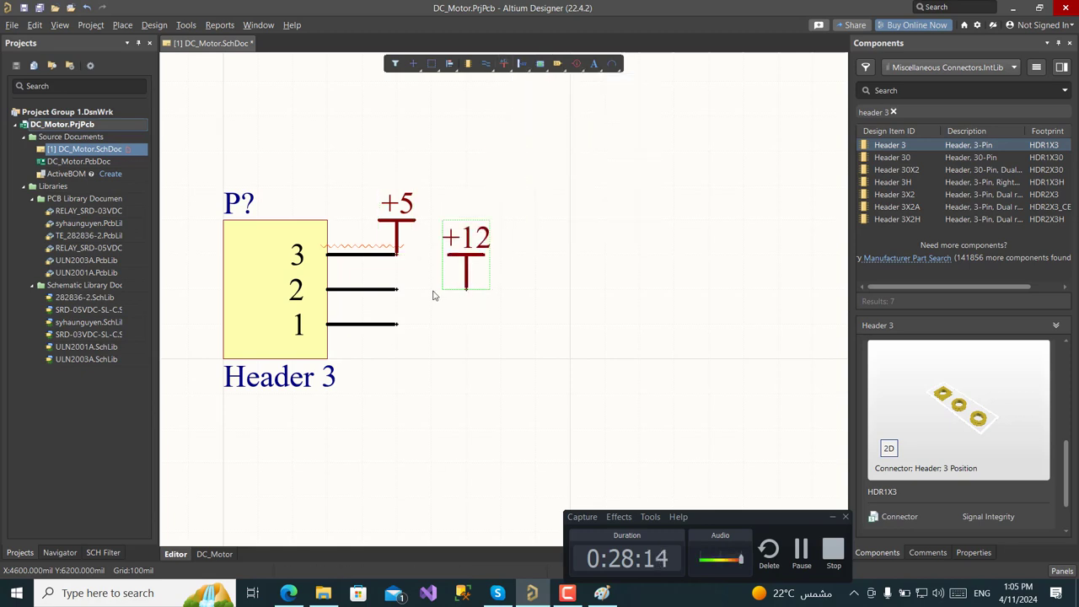
{"action": "key", "text": "Escape"}
{"action": "key", "text": "ctrl+w"}
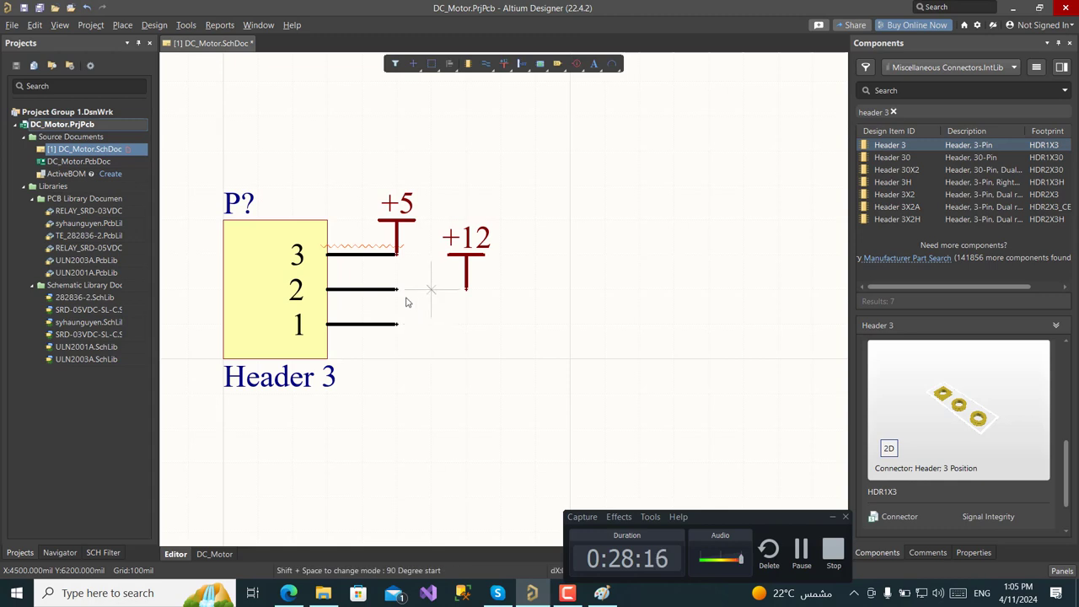
{"action": "left_click", "coordinate": [397, 289]}
{"action": "left_click", "coordinate": [466, 289]}
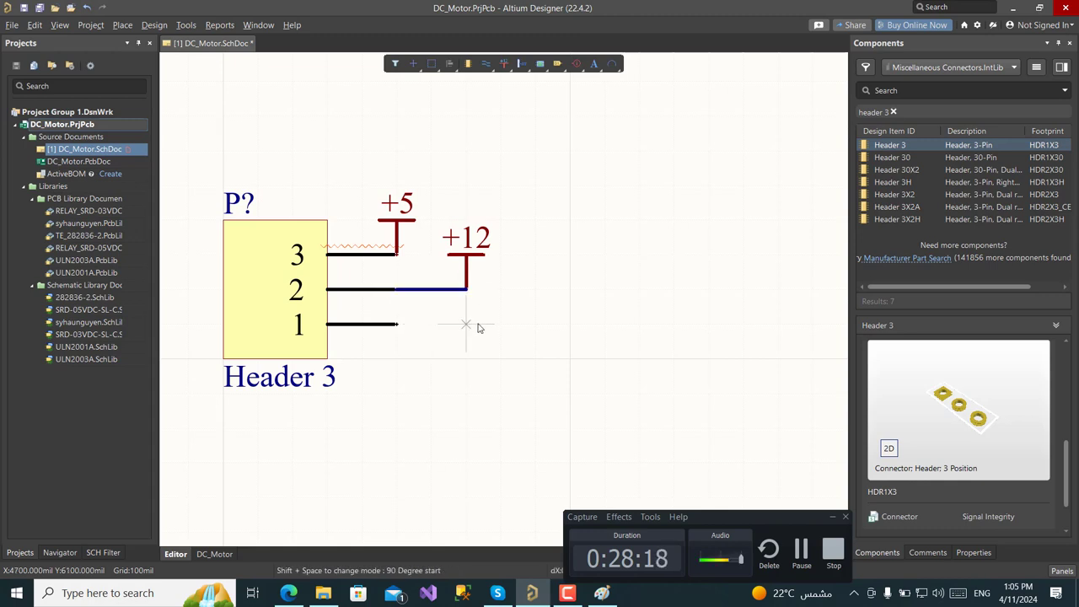
{"action": "key", "text": "Escape"}
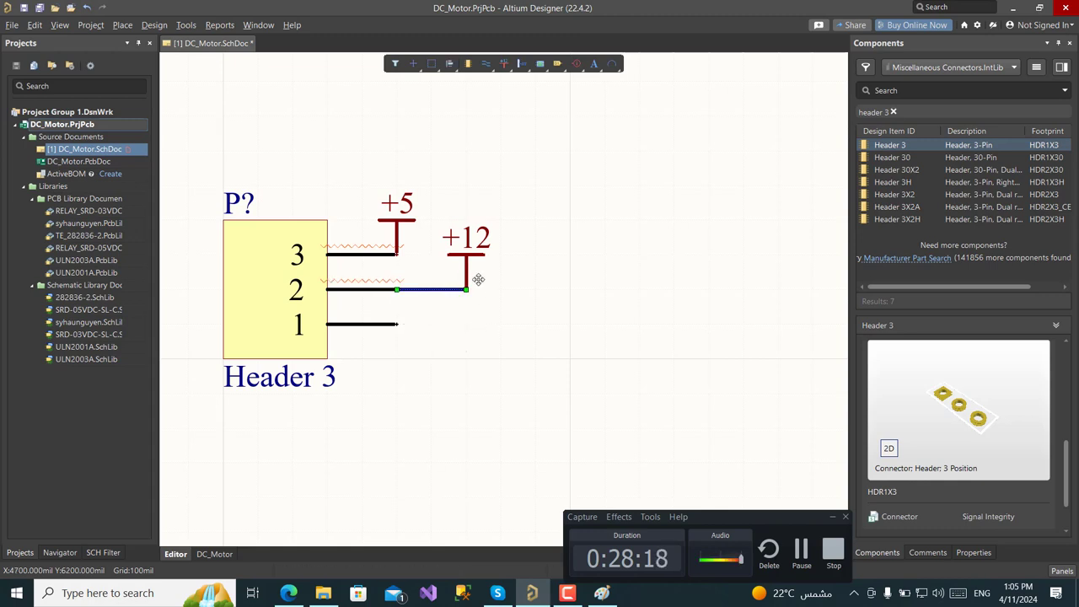
Connect a GND power port to pin 1, extended out beneath the +12 port, and raise the +5 port on a wire above pin 3
{"action": "left_click", "coordinate": [504, 65]}
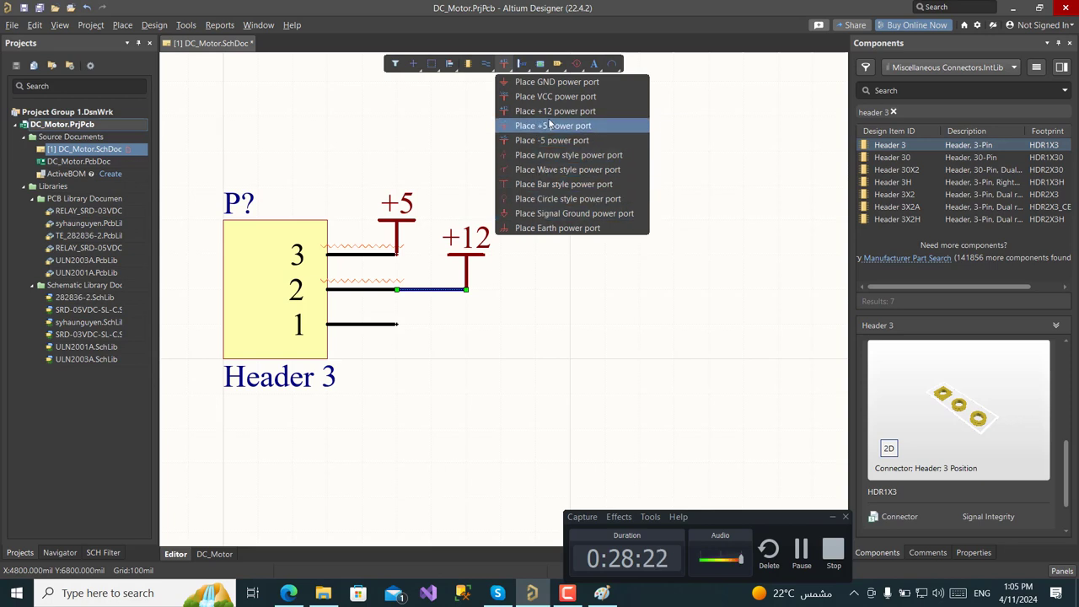
{"action": "left_click", "coordinate": [536, 82]}
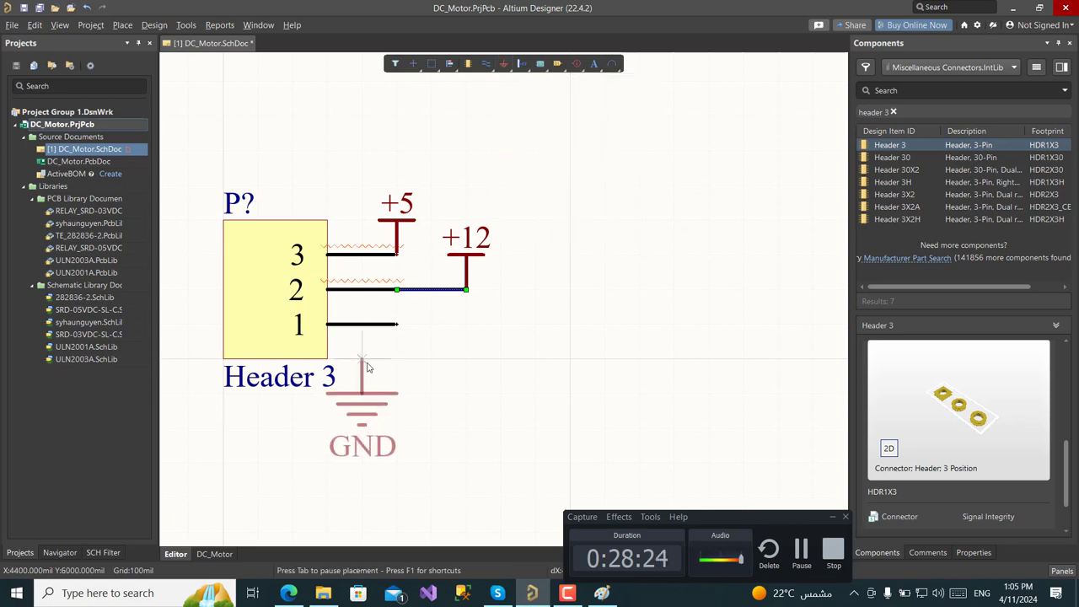
{"action": "left_click", "coordinate": [413, 336]}
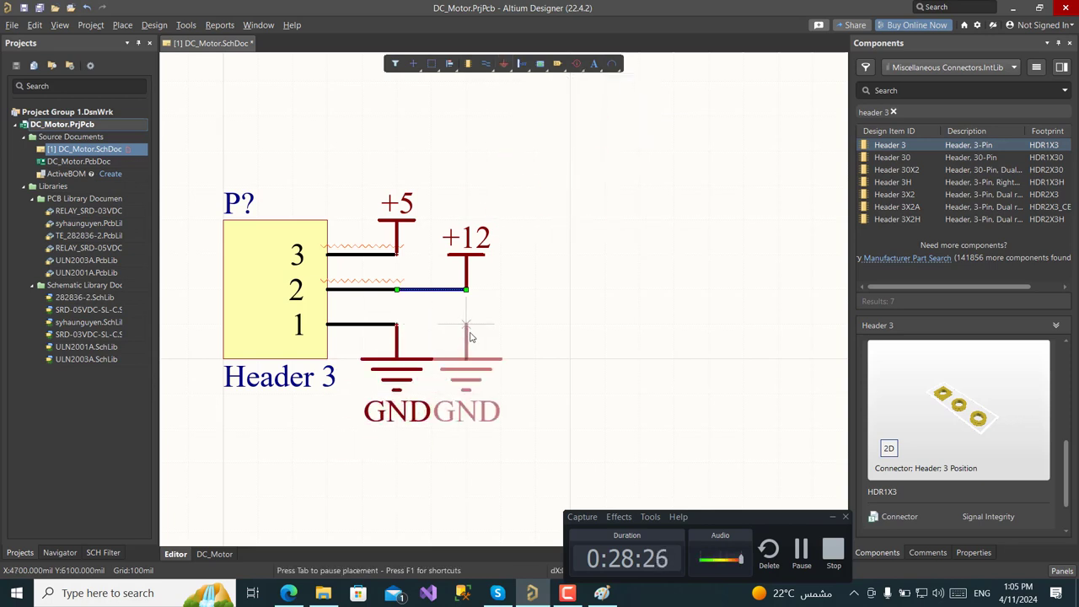
{"action": "key", "text": "Escape"}
{"action": "left_click_drag", "start_coordinate": [400, 364], "coordinate": [474, 327]}
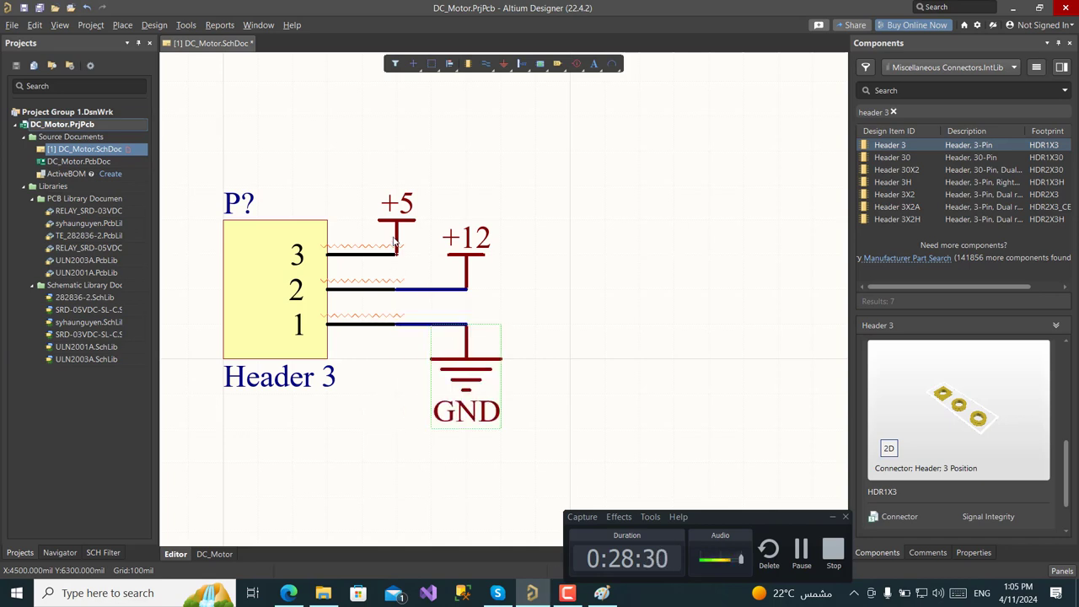
{"action": "left_click_drag", "start_coordinate": [401, 226], "coordinate": [400, 192]}
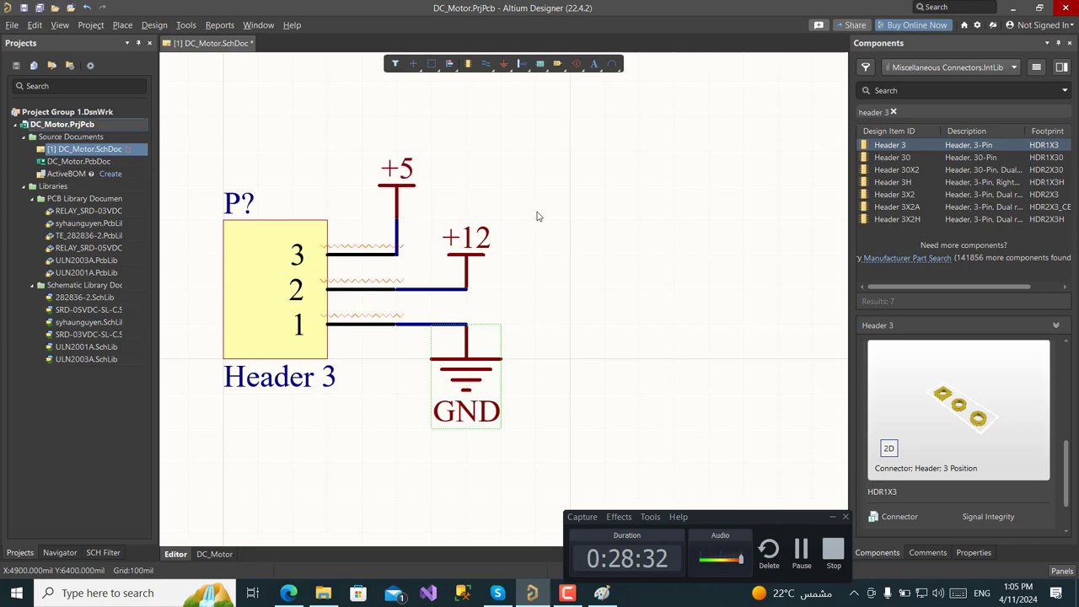
Save the schematic and check the reference schematic in Paint for the parts needed below the header
{"action": "scroll", "coordinate": [533, 256], "scroll_direction": "down", "scroll_amount": 3, "text": "ctrl"}
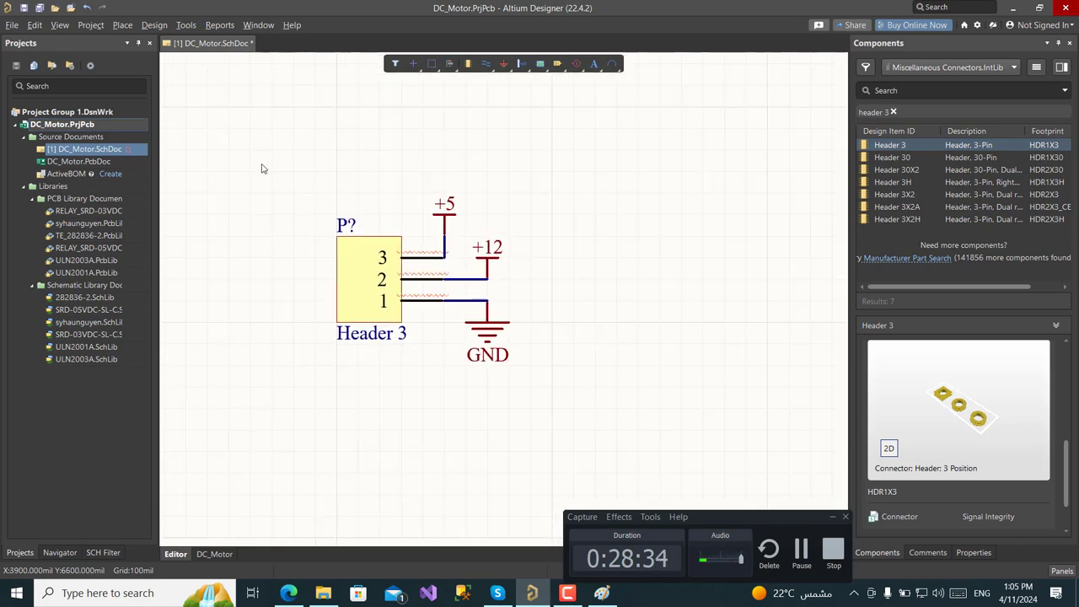
{"action": "left_click", "coordinate": [38, 9]}
{"action": "left_click", "coordinate": [604, 594]}
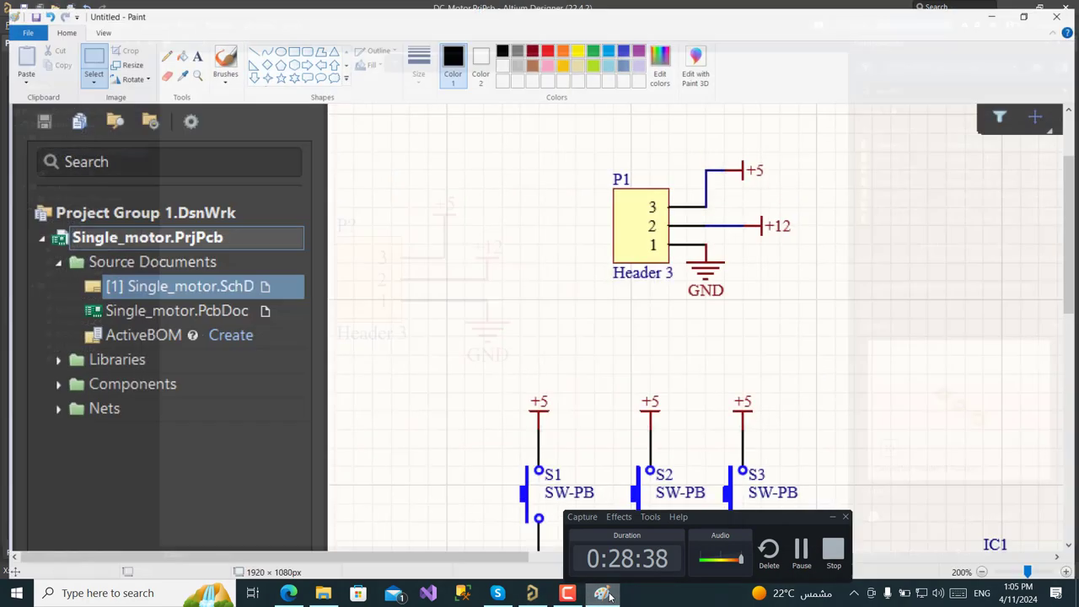
{"action": "scroll", "coordinate": [713, 345], "scroll_direction": "down", "scroll_amount": 3}
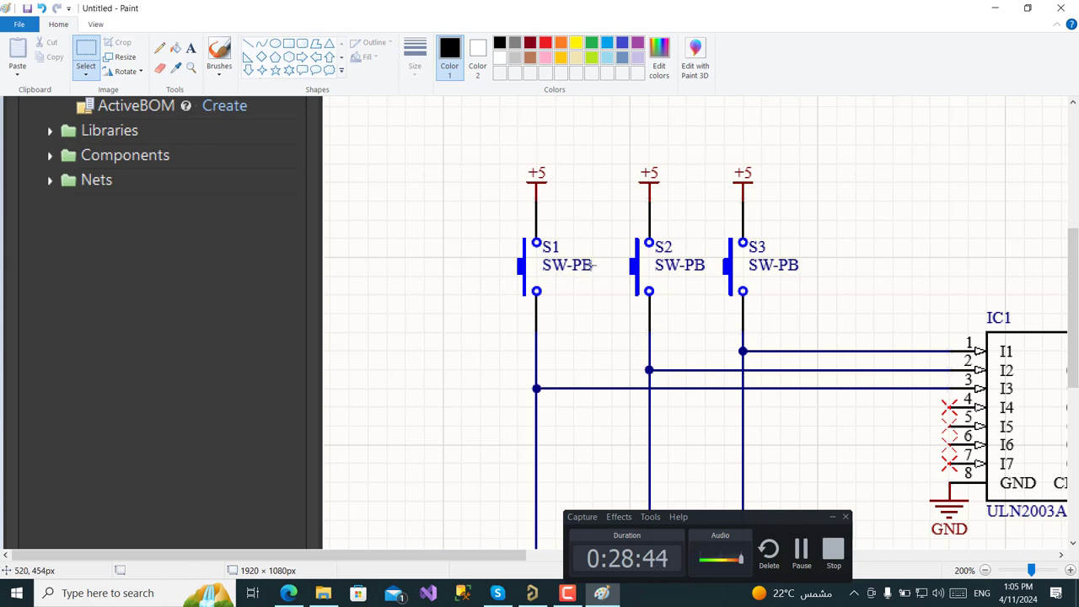
{"action": "left_click", "coordinate": [533, 594]}
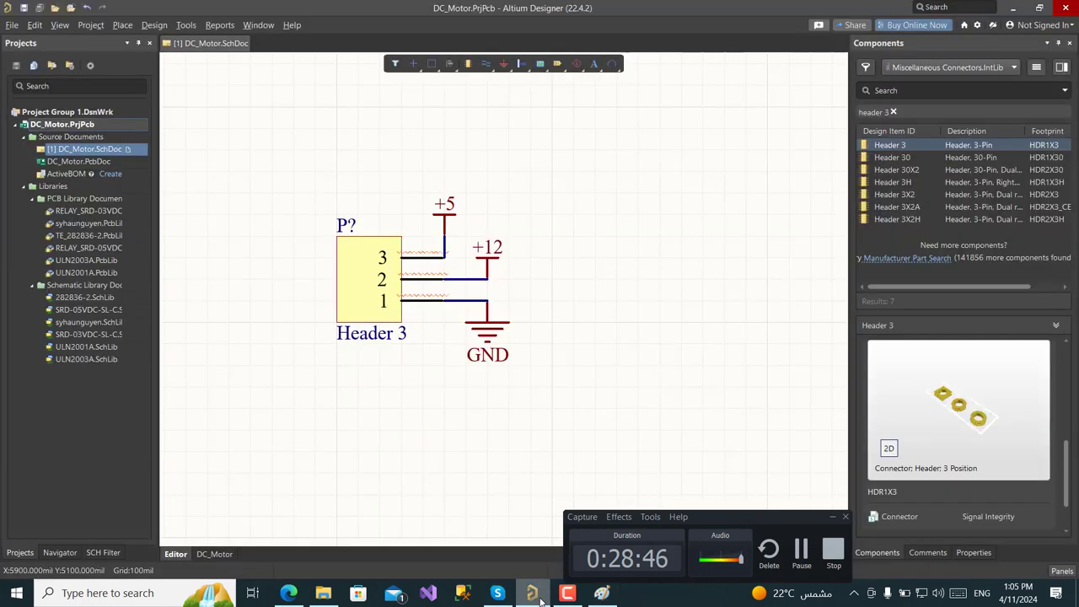
Clear the header filter, switch the component library to syhaunguyen.SchLib, and search it for "push" and "sw"
{"action": "left_click", "coordinate": [893, 112]}
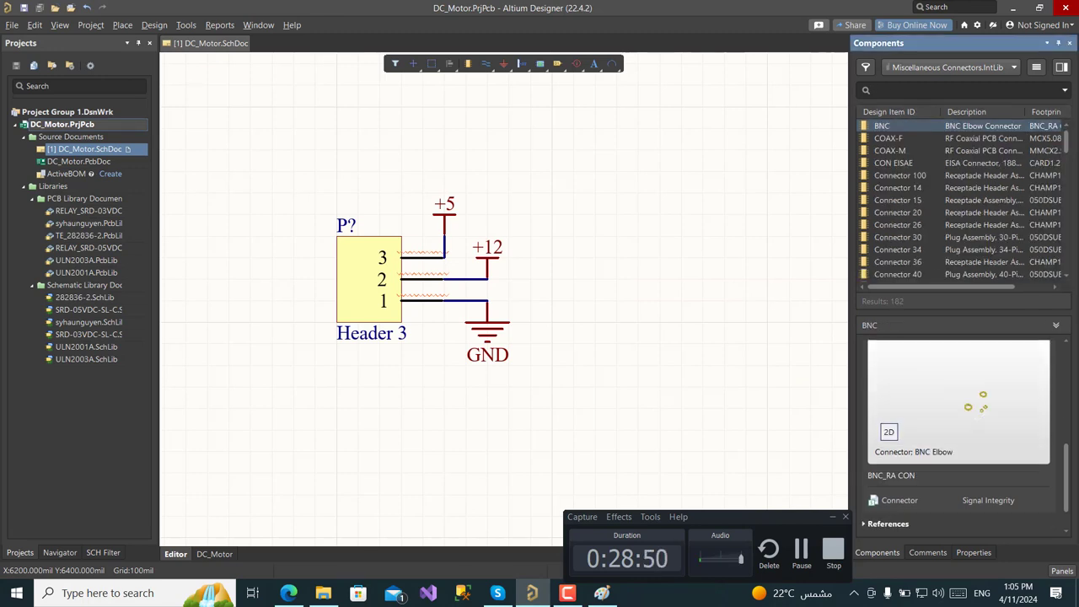
{"action": "left_click", "coordinate": [1014, 68]}
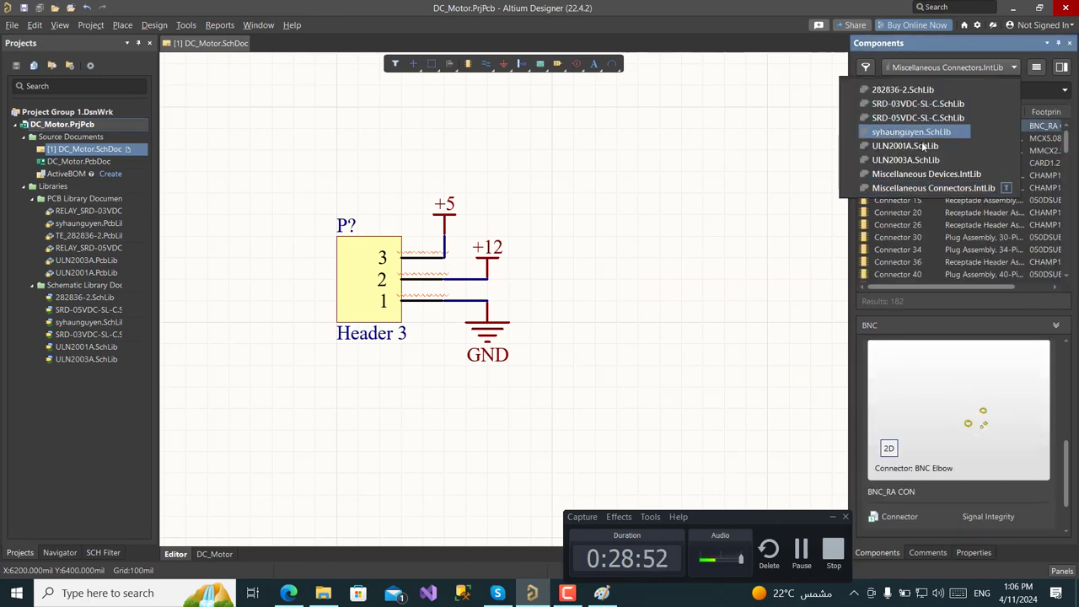
{"action": "left_click", "coordinate": [899, 132]}
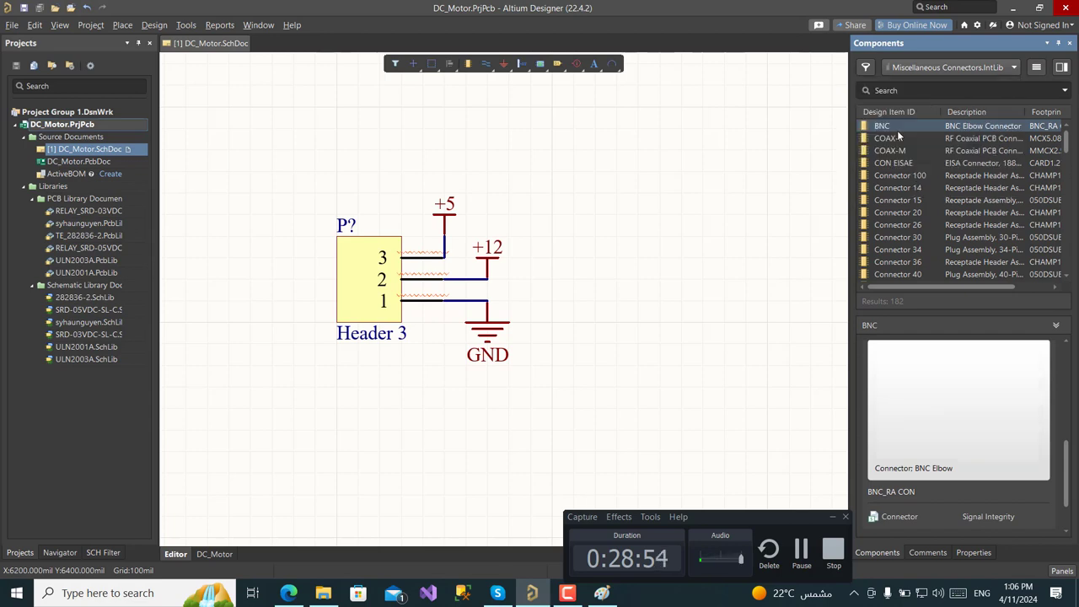
{"action": "left_click", "coordinate": [907, 91]}
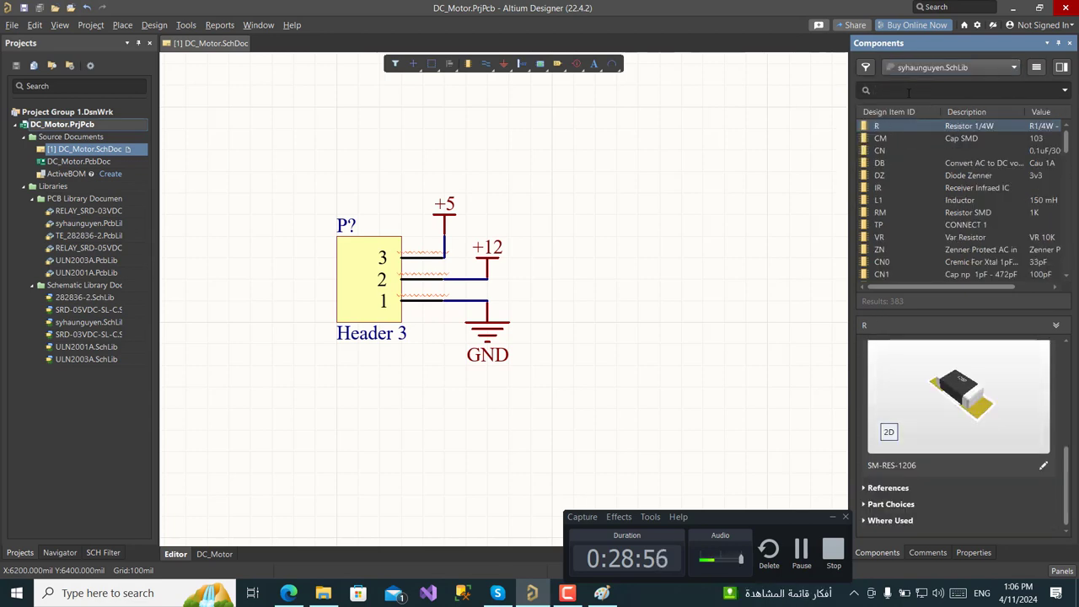
{"action": "type", "text": "push"}
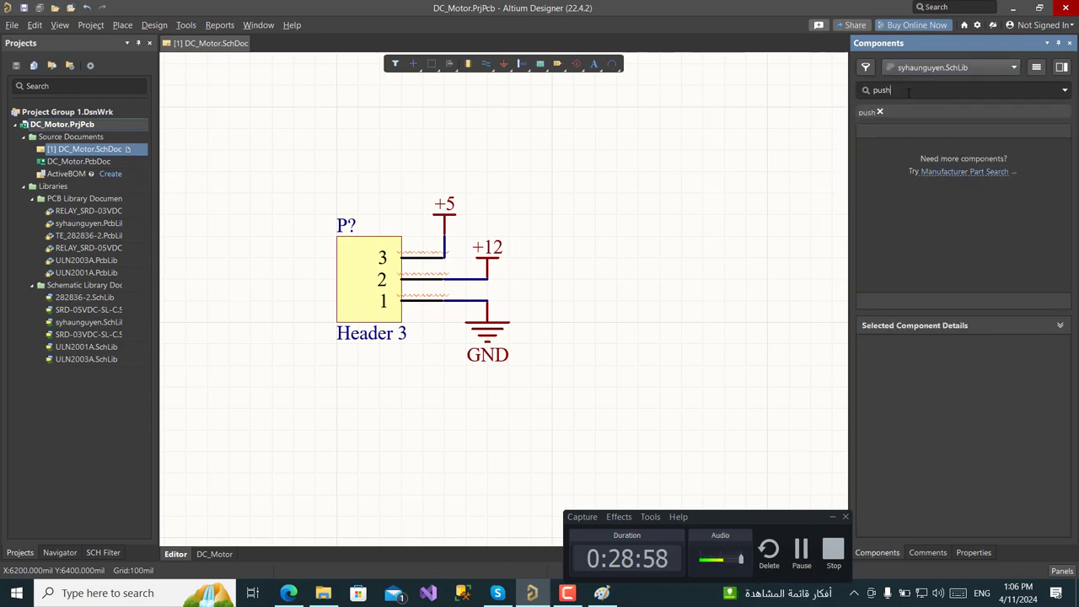
{"action": "key", "text": "BackSpace"}
{"action": "key", "text": "BackSpace"}
{"action": "key", "text": "BackSpace"}
{"action": "key", "text": "BackSpace"}
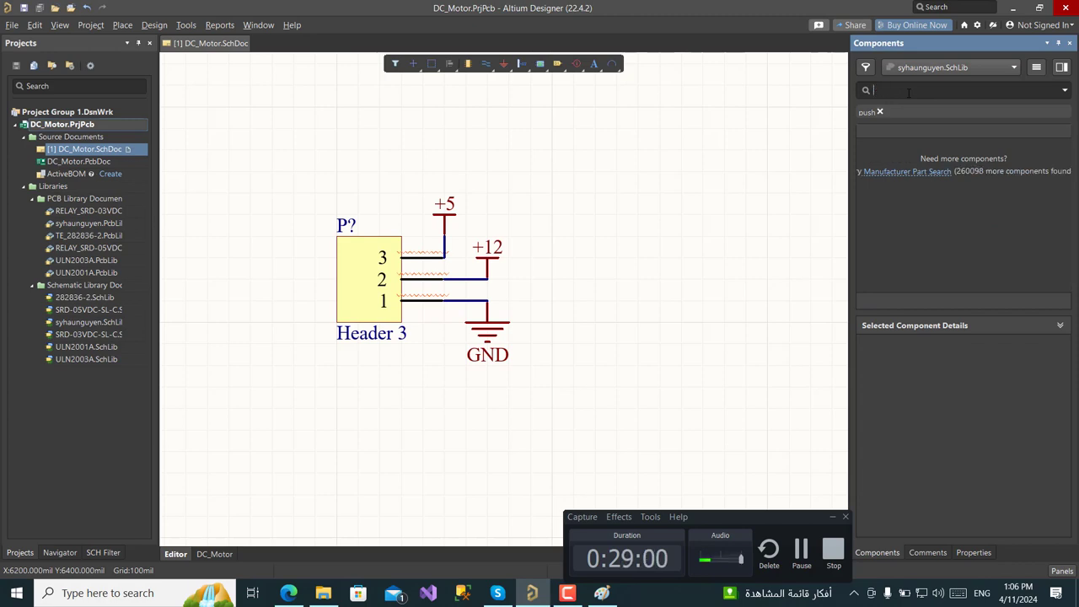
{"action": "type", "text": "sw"}
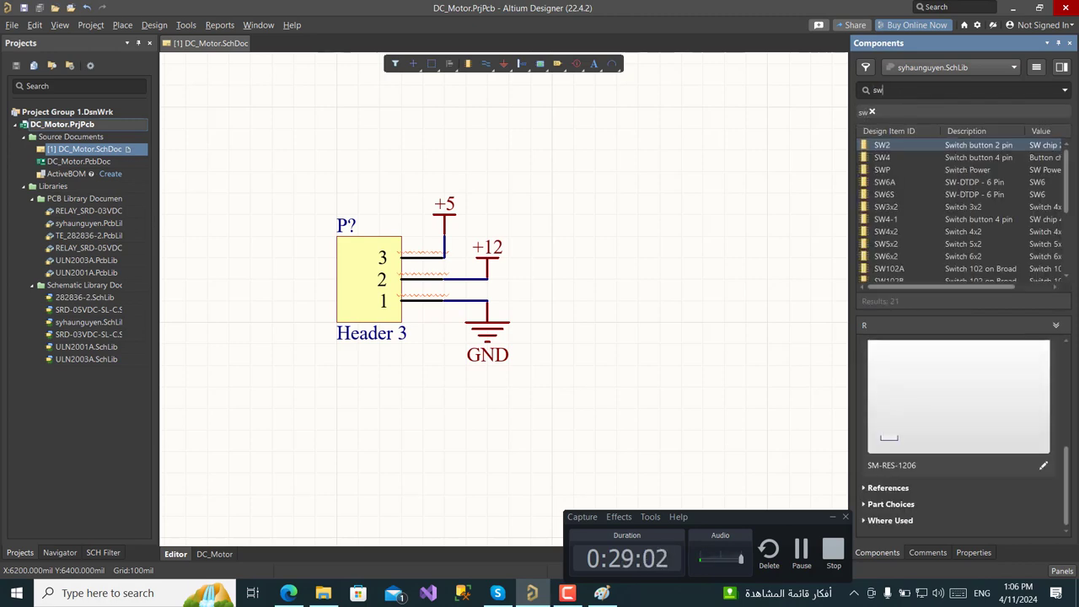
Compare the footprint previews of the SW4, SW2 and SWP switches, including the 2D footprint of SW2
{"action": "left_click", "coordinate": [882, 158]}
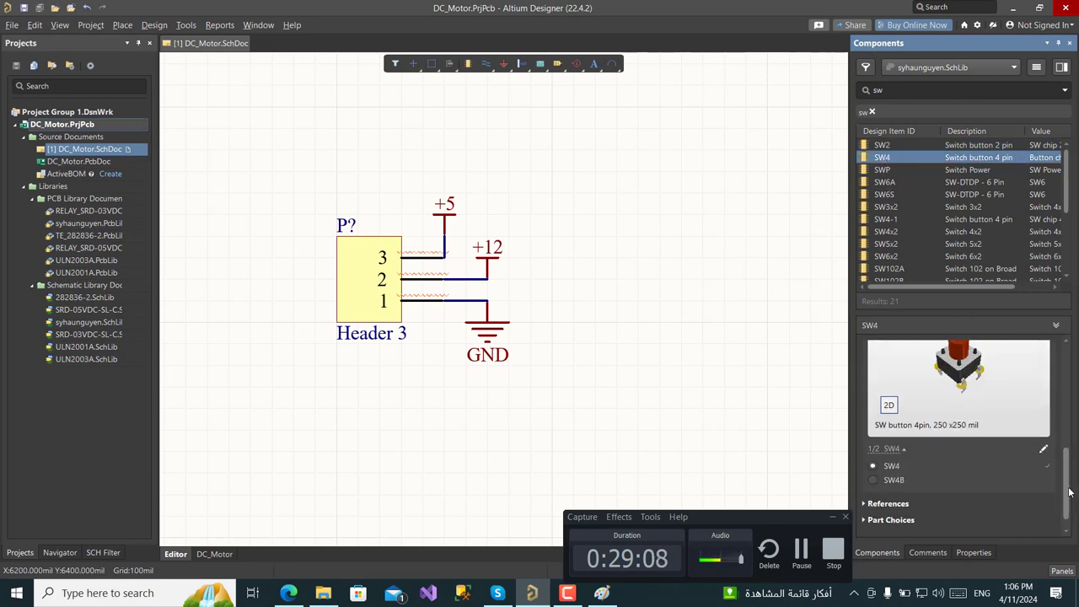
{"action": "left_click_drag", "start_coordinate": [1069, 497], "coordinate": [1070, 479]}
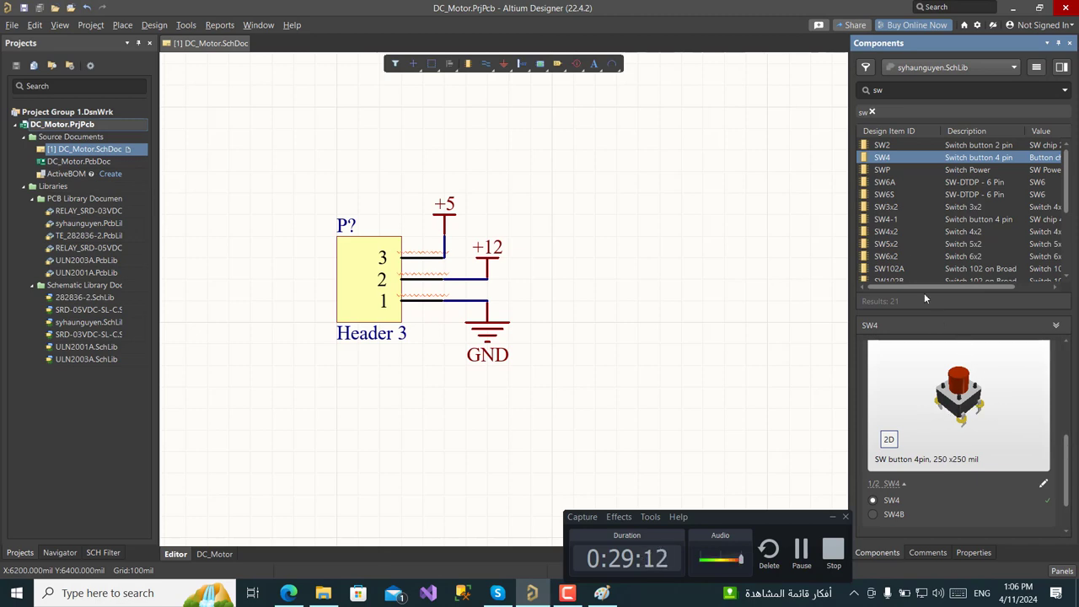
{"action": "left_click", "coordinate": [884, 145]}
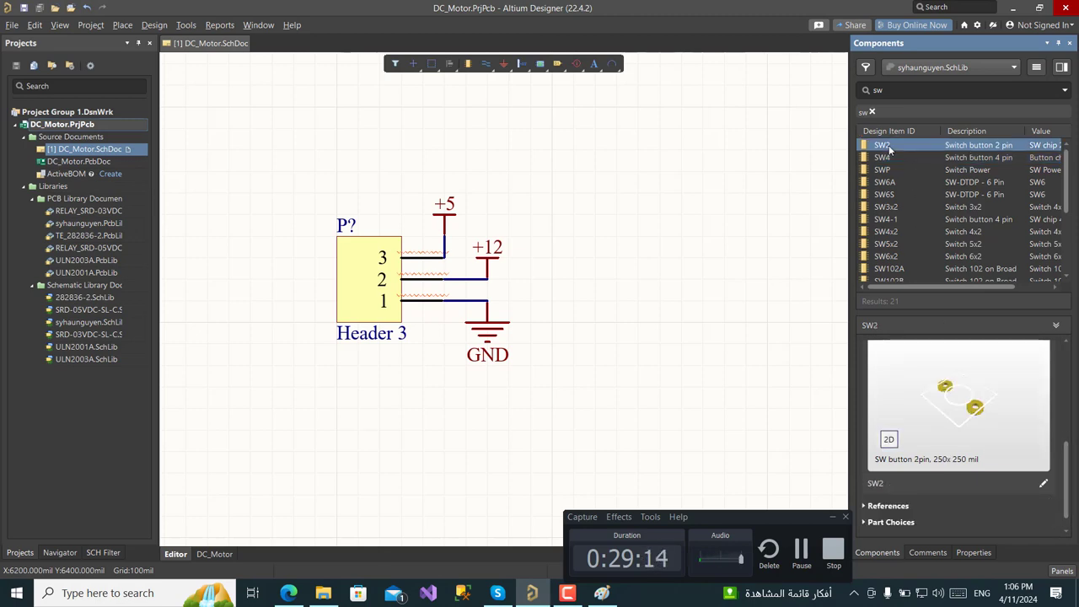
{"action": "left_click", "coordinate": [888, 439]}
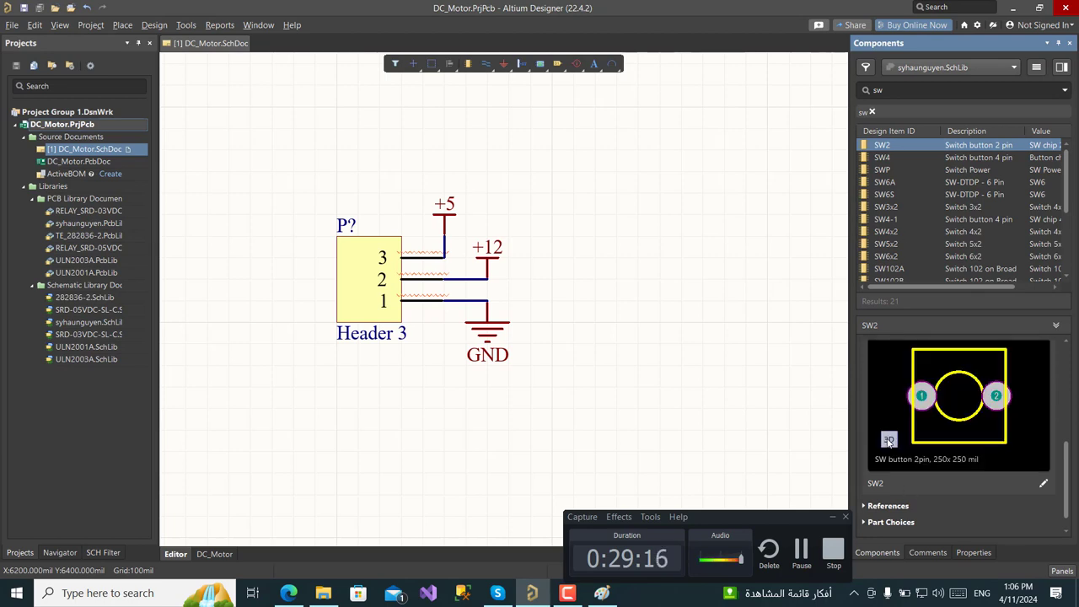
{"action": "left_click", "coordinate": [888, 439]}
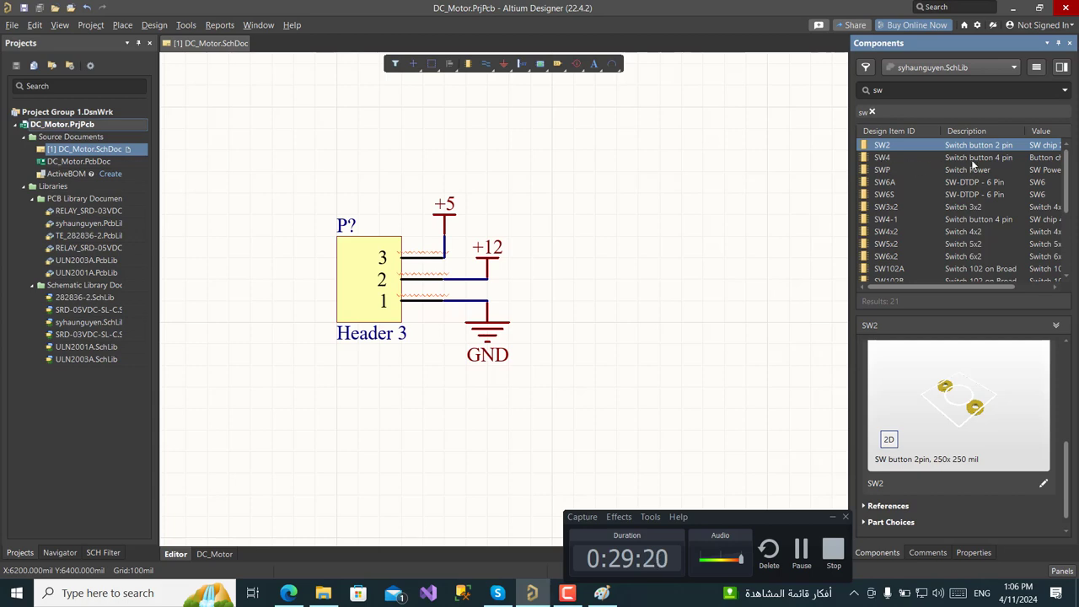
{"action": "left_click", "coordinate": [880, 169]}
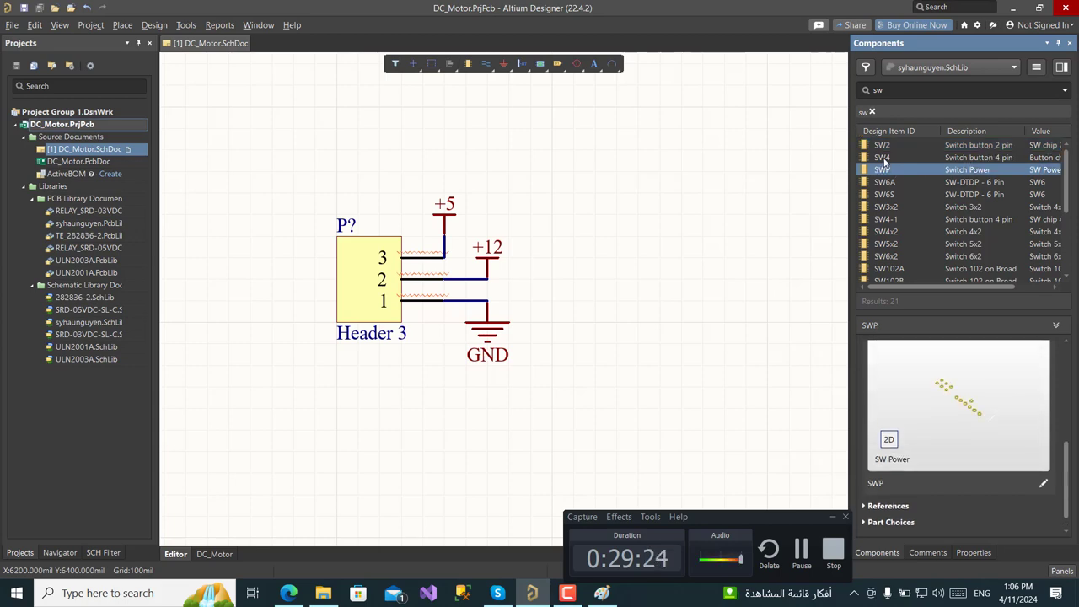
Try the four-pin SW4 button on the sheet to the right of the +5 port and delete it
{"action": "left_click", "coordinate": [883, 157]}
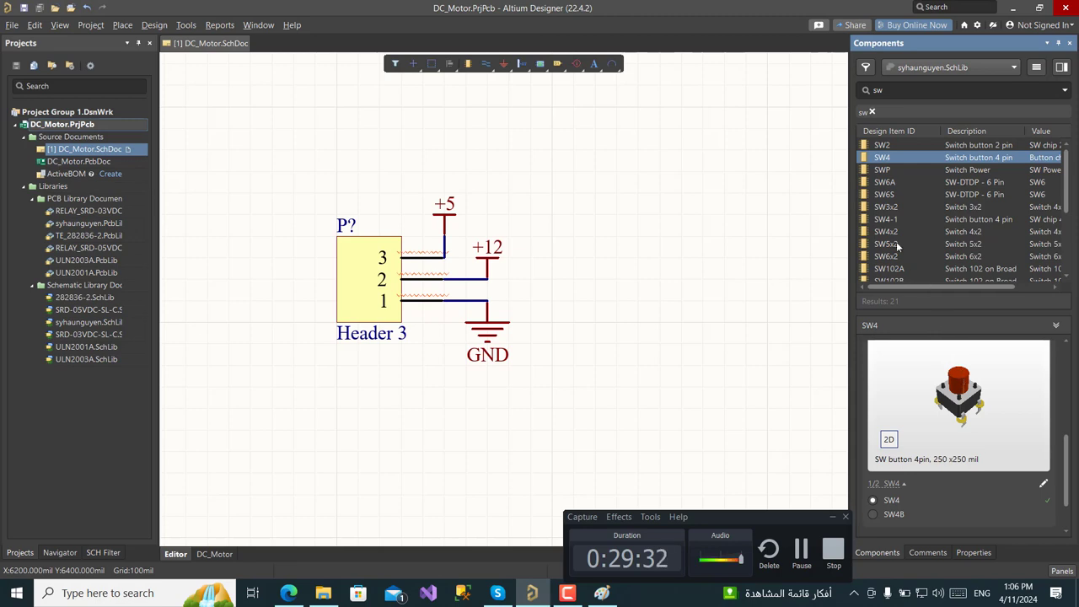
{"action": "left_click_drag", "start_coordinate": [806, 169], "coordinate": [638, 200]}
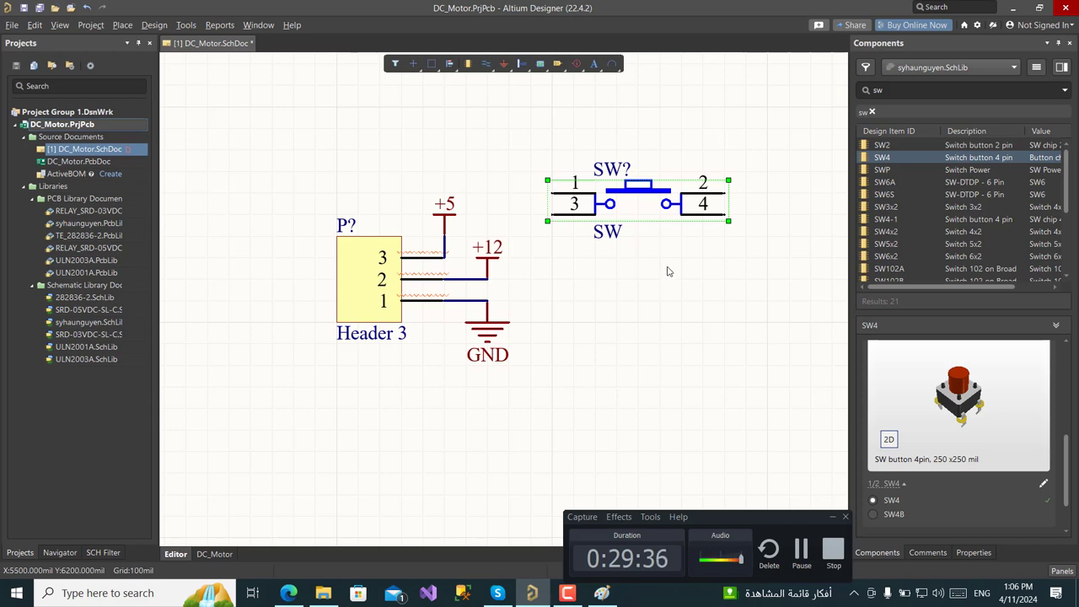
{"action": "scroll", "coordinate": [666, 261], "scroll_direction": "down", "scroll_amount": 1}
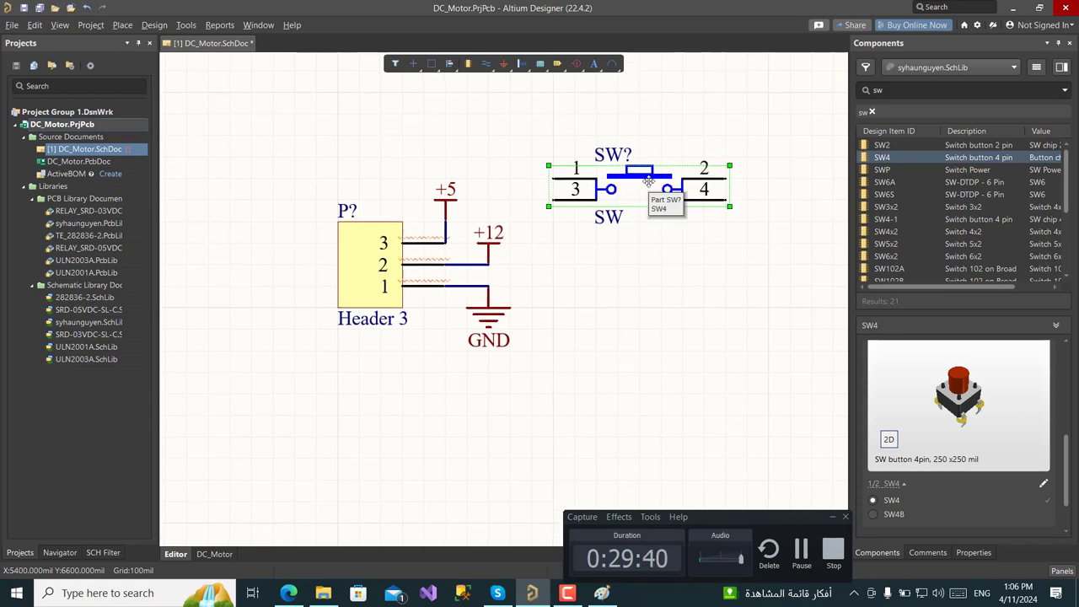
{"action": "left_click", "coordinate": [676, 183]}
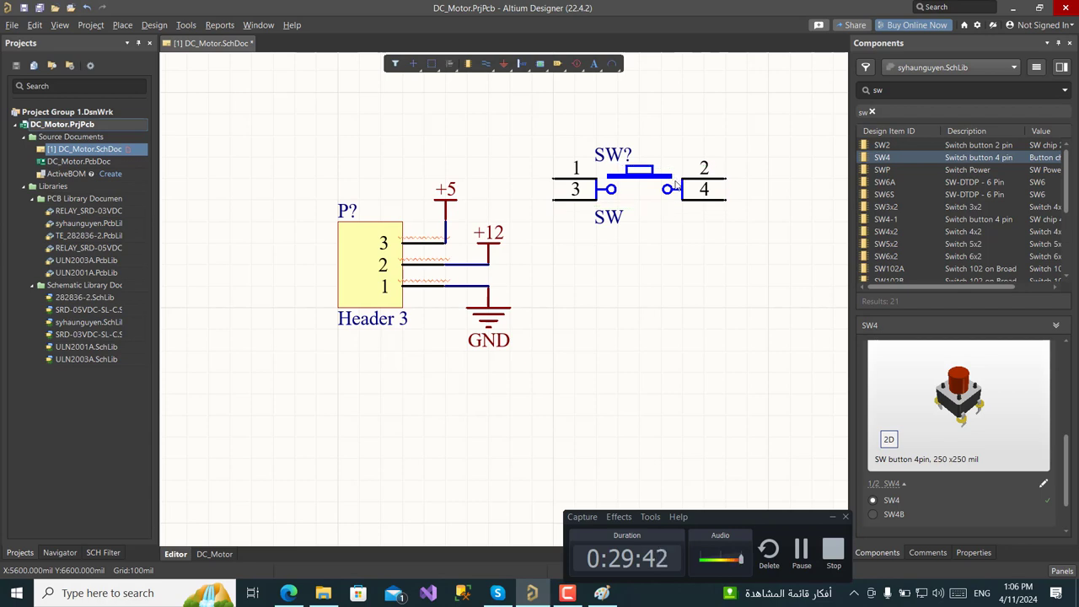
{"action": "left_click", "coordinate": [676, 183]}
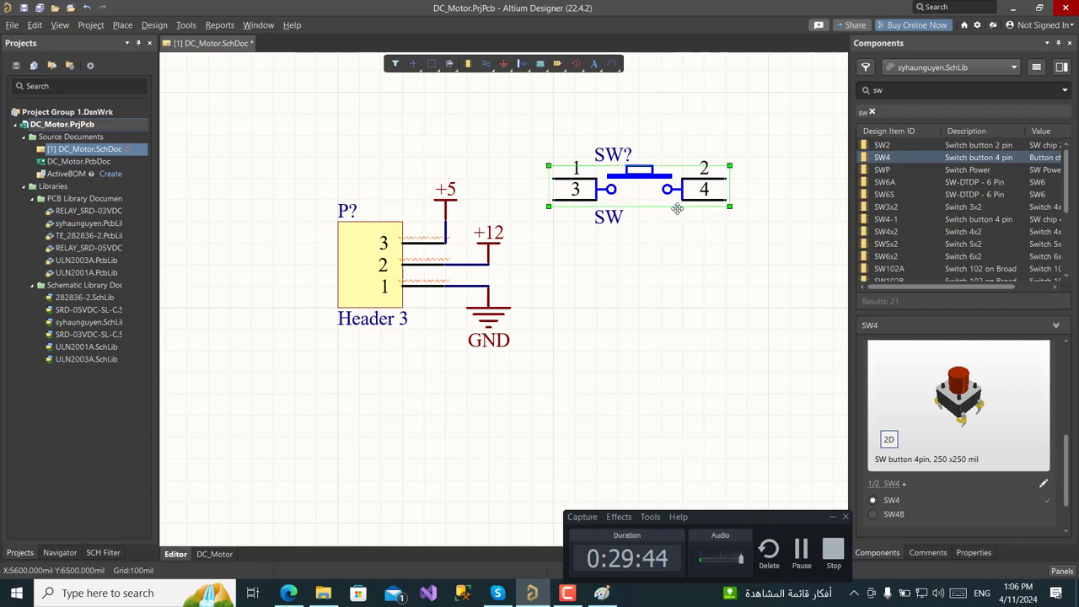
{"action": "key", "text": "Delete"}
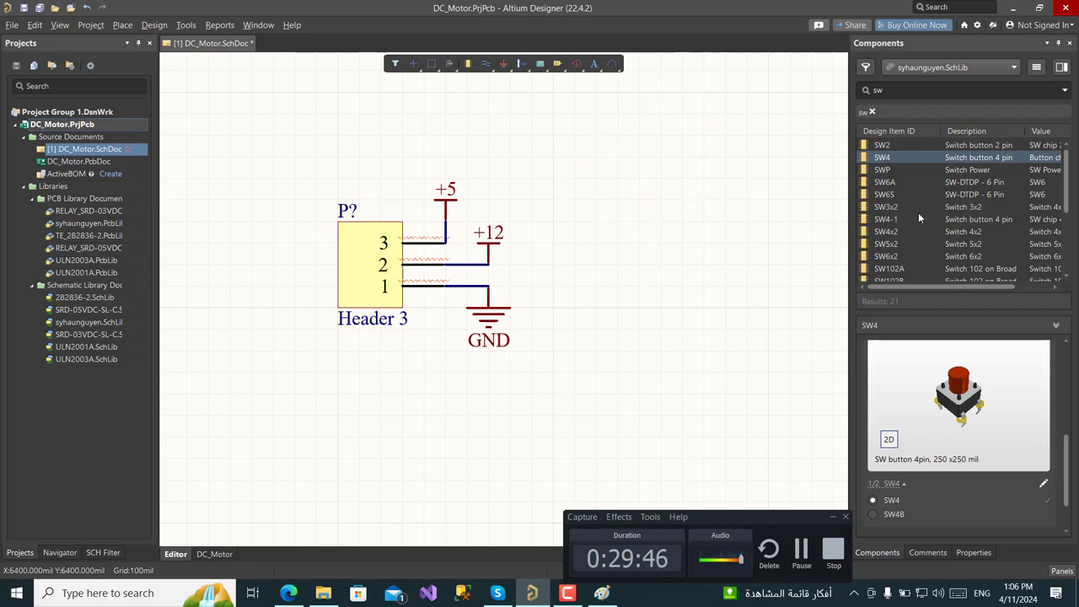
Preview the SW3x2 and SW102A switches among the remaining search results
{"action": "scroll", "coordinate": [917, 217], "scroll_direction": "down", "scroll_amount": 1}
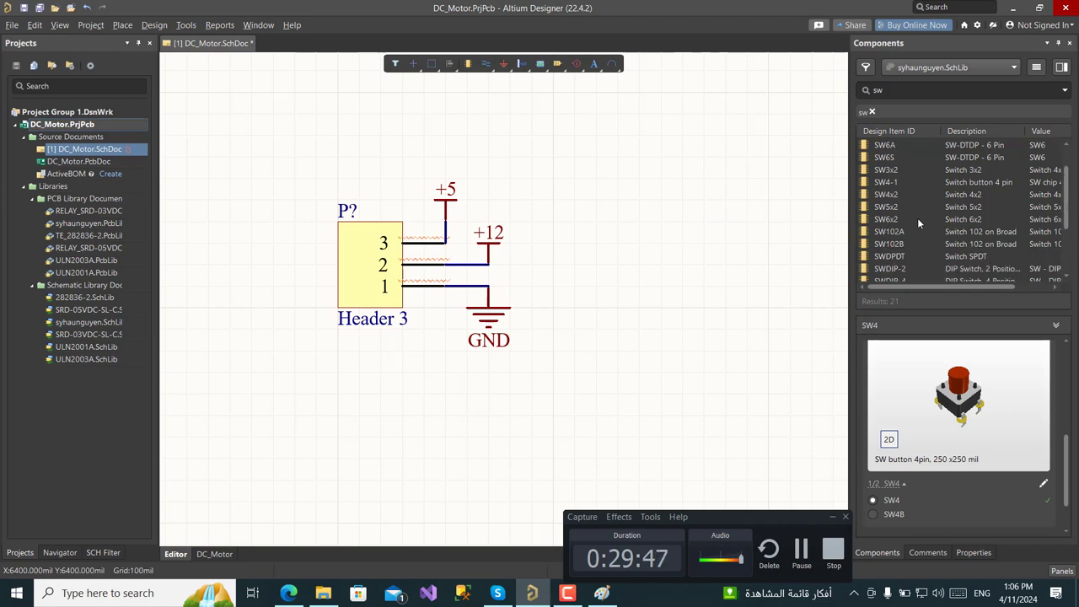
{"action": "left_click", "coordinate": [894, 171]}
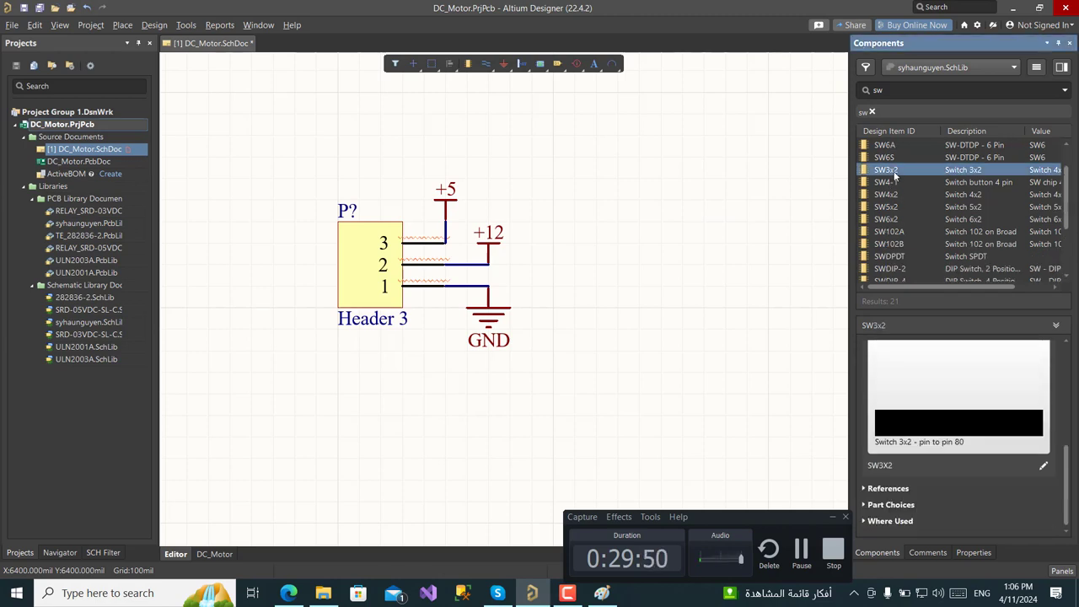
{"action": "left_click", "coordinate": [893, 236]}
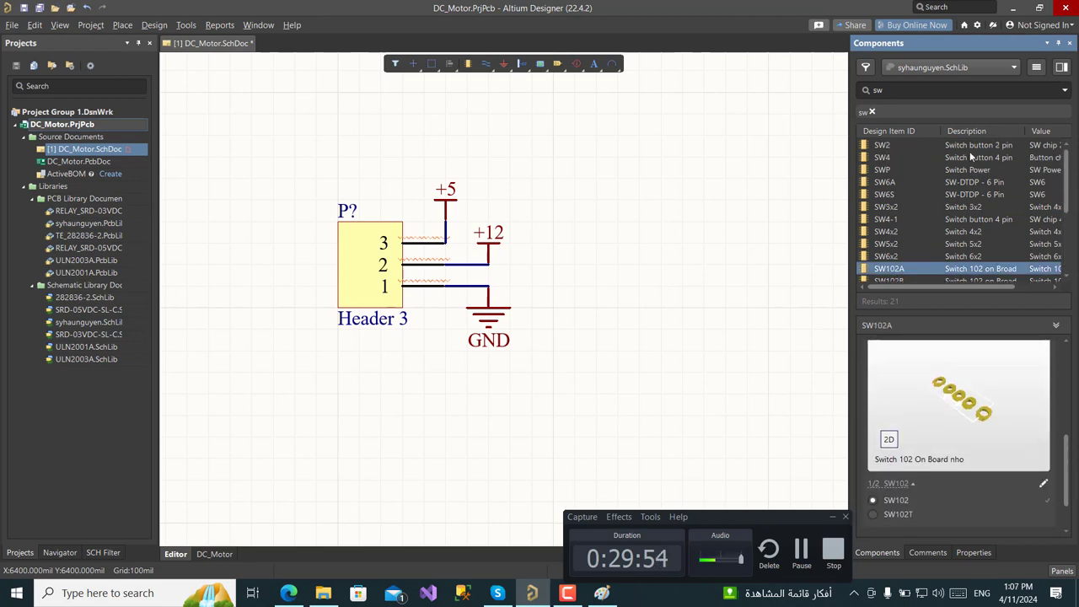
Switch the component library to Miscellaneous Devices.IntLib, search for "sw", and select the SW-PB switch
{"action": "left_click", "coordinate": [872, 114]}
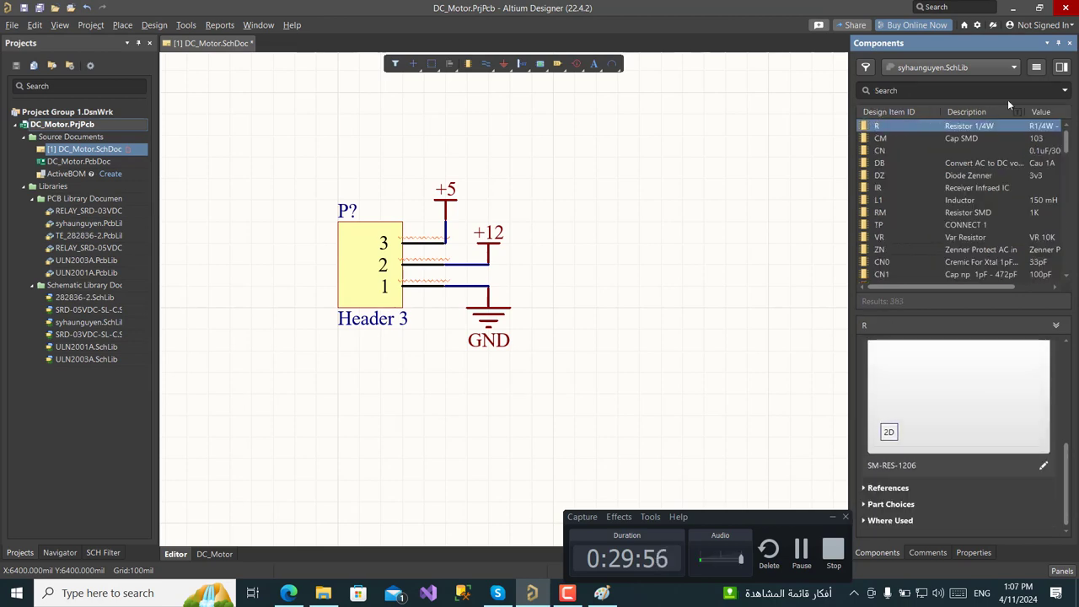
{"action": "left_click", "coordinate": [1014, 68]}
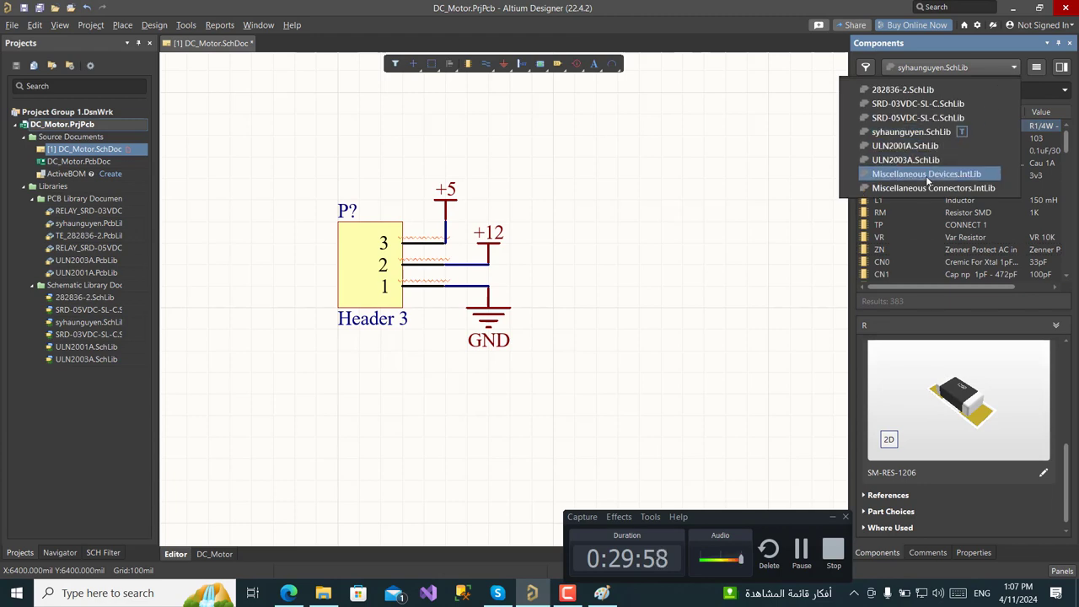
{"action": "left_click", "coordinate": [955, 175]}
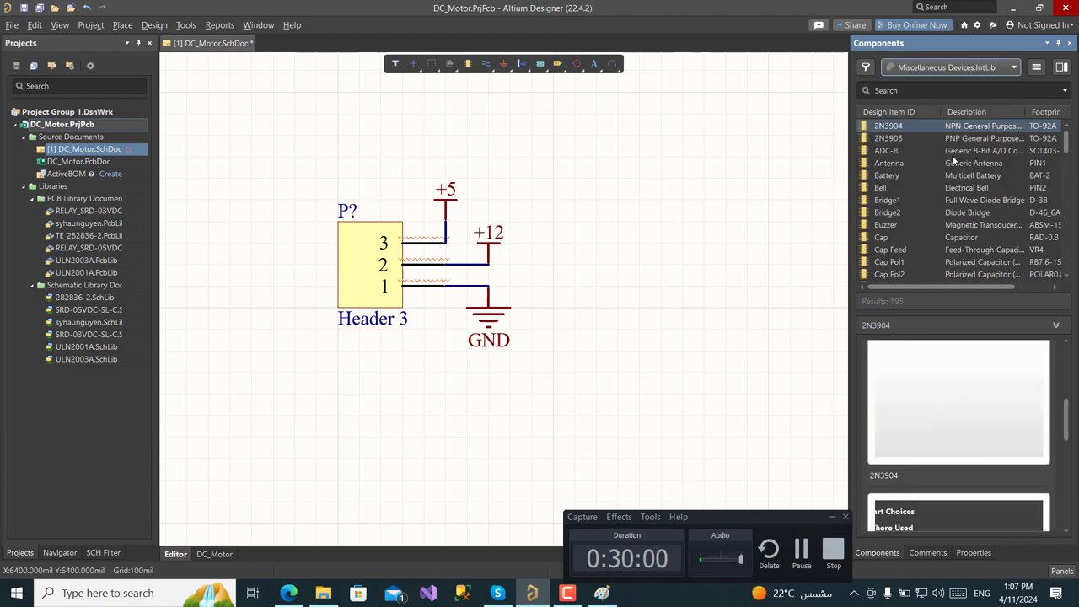
{"action": "left_click", "coordinate": [903, 91]}
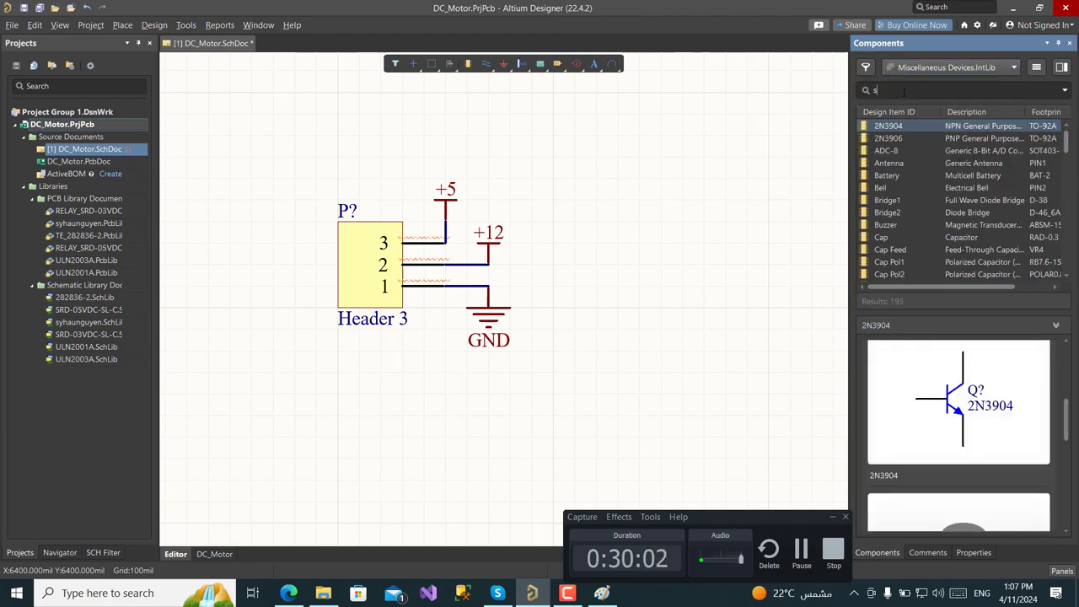
{"action": "type", "text": "sw"}
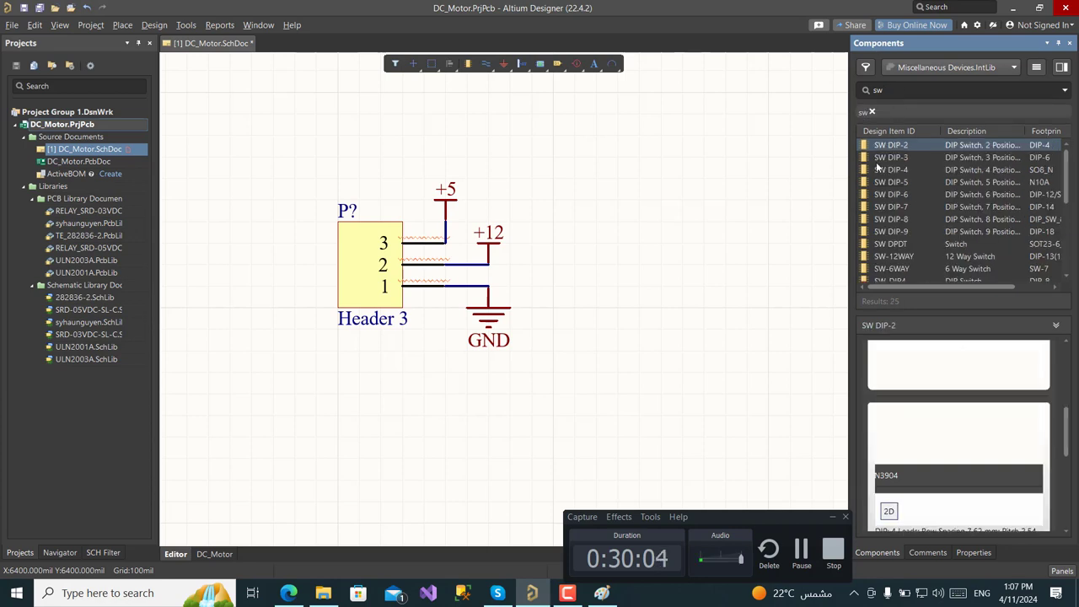
{"action": "scroll", "coordinate": [982, 371], "scroll_direction": "down", "scroll_amount": 1}
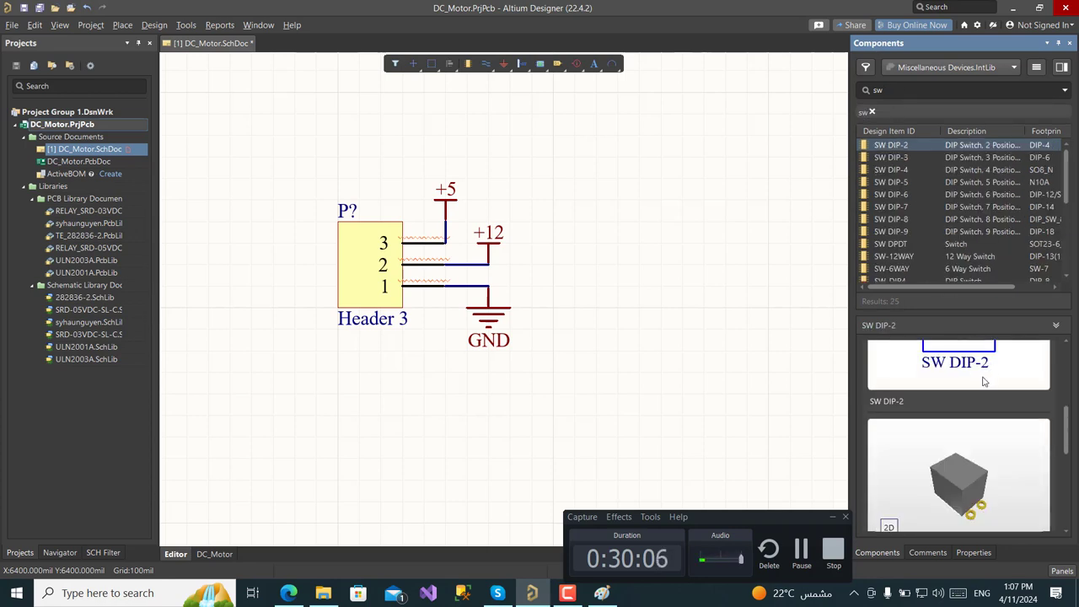
{"action": "scroll", "coordinate": [940, 346], "scroll_direction": "up", "scroll_amount": 1}
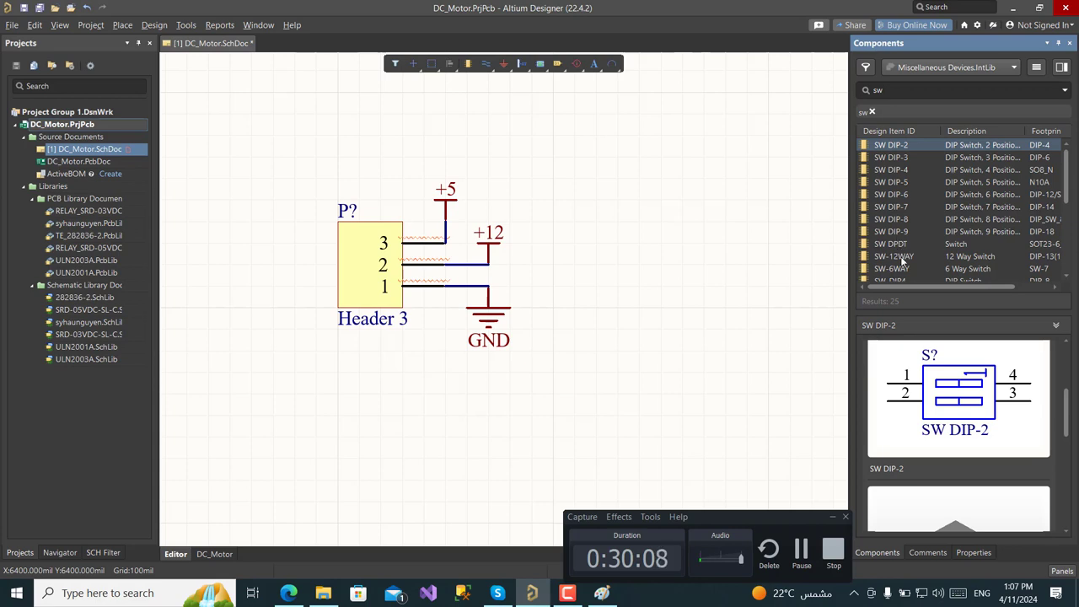
{"action": "scroll", "coordinate": [906, 247], "scroll_direction": "down", "scroll_amount": 3}
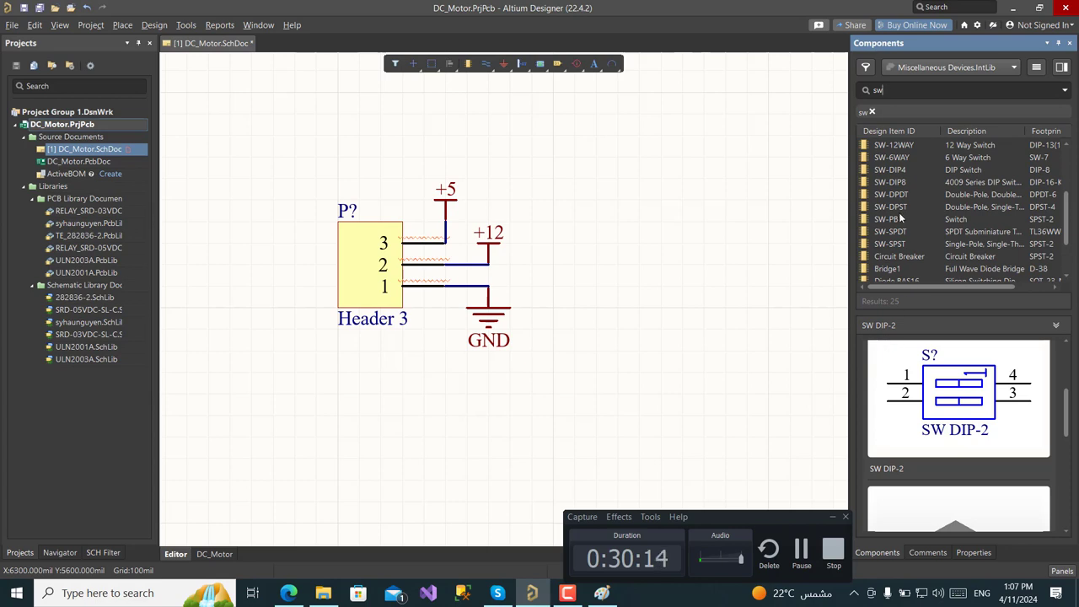
{"action": "left_click", "coordinate": [895, 219]}
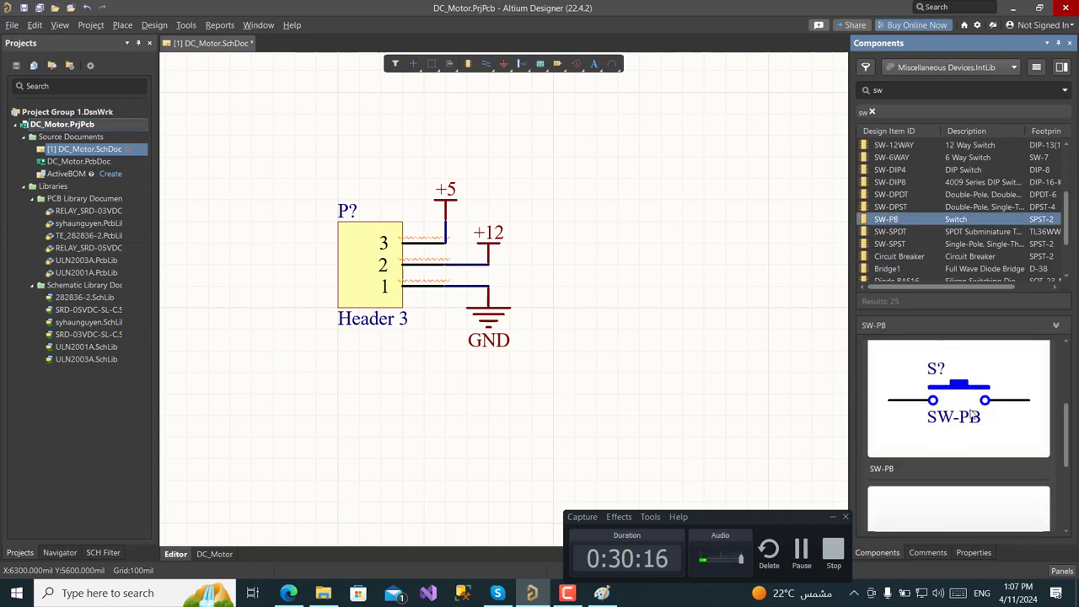
Preview the SW-PB footprint, place the switch to the right of the +5 port, and compare it with the reference image in Paint
{"action": "scroll", "coordinate": [925, 487], "scroll_direction": "down", "scroll_amount": 3}
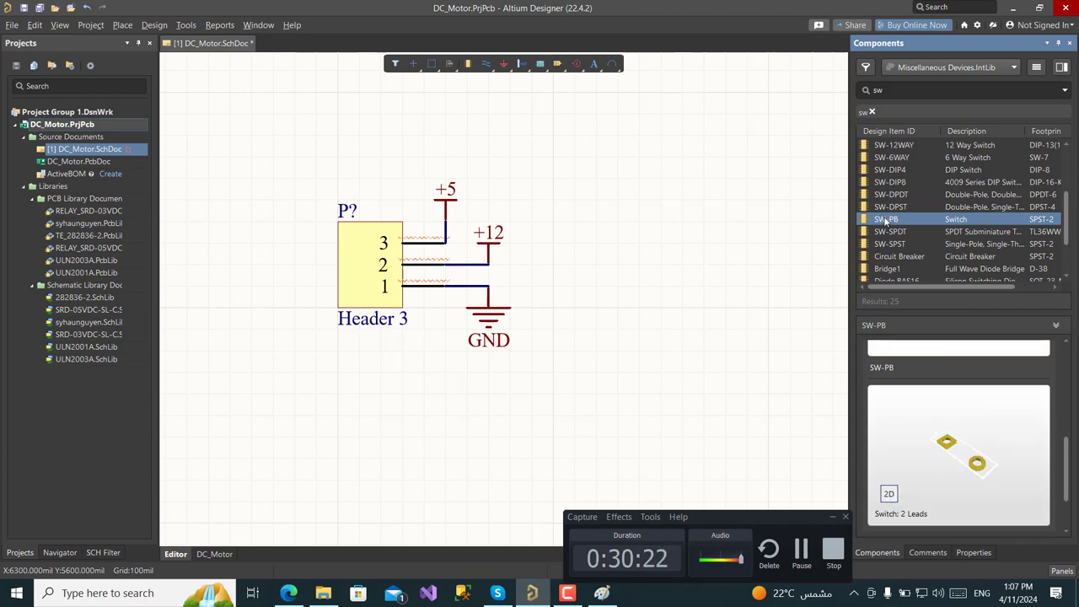
{"action": "left_click_drag", "start_coordinate": [896, 221], "coordinate": [595, 185]}
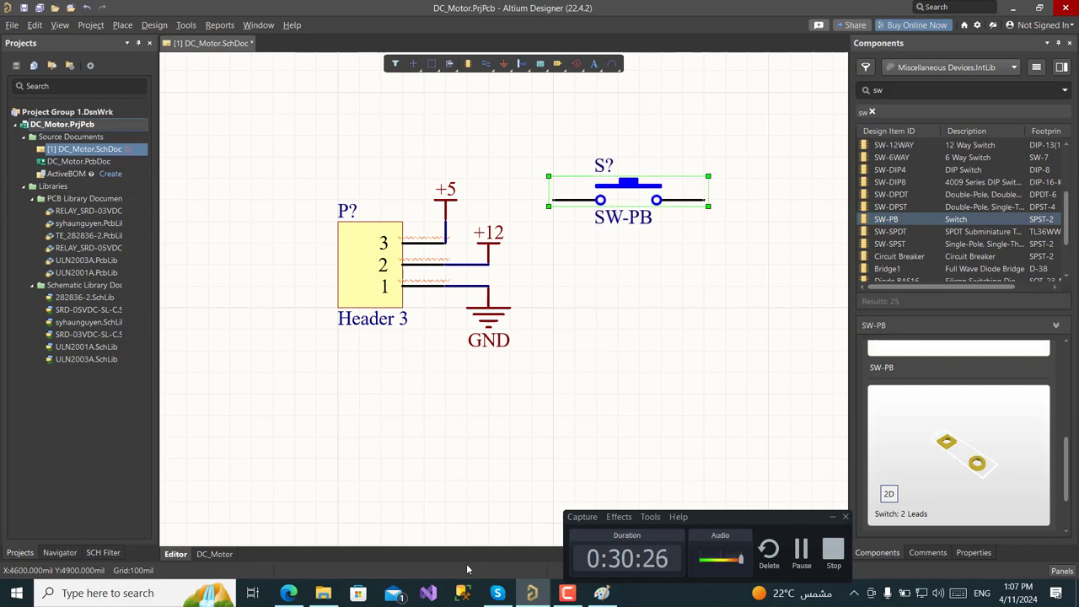
{"action": "left_click", "coordinate": [601, 592]}
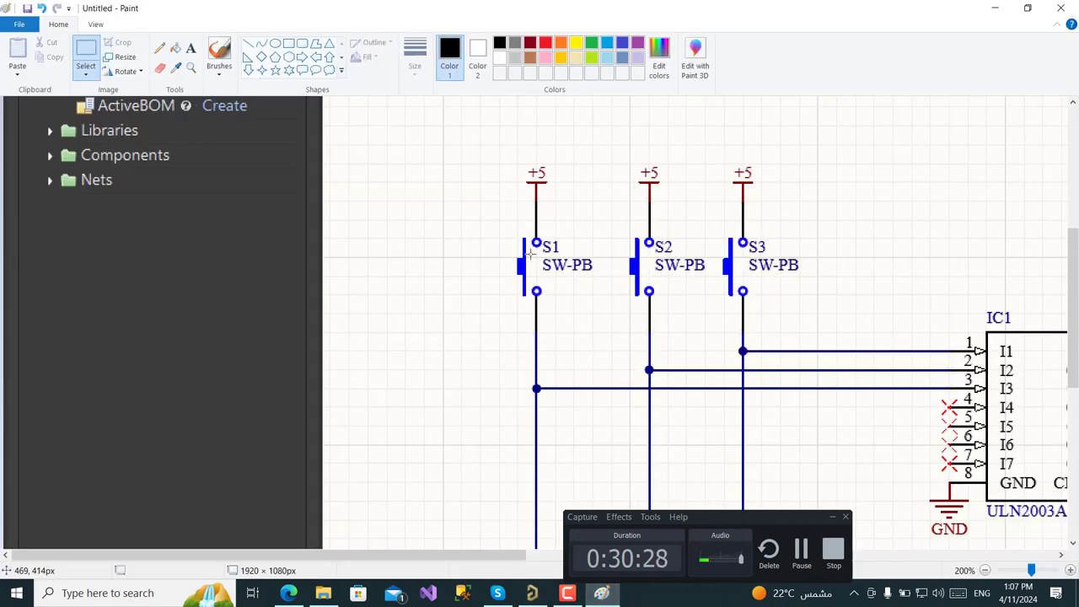
{"action": "left_click", "coordinate": [600, 592]}
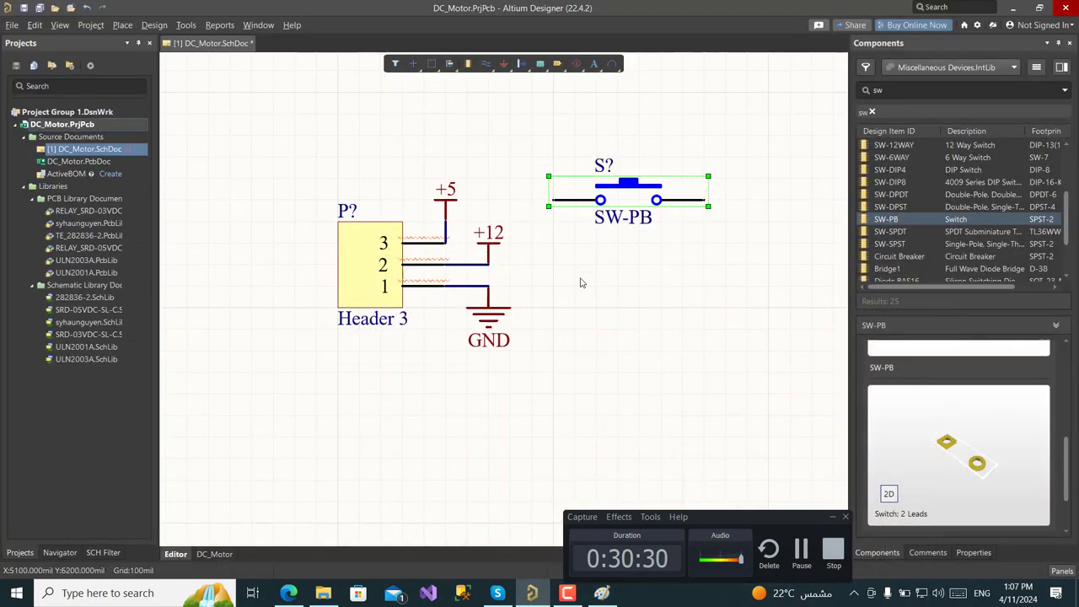
Try moving the SW-PB push button lower on the sheet and undo the move
{"action": "scroll", "coordinate": [524, 350], "scroll_direction": "down", "scroll_amount": 5, "text": "ctrl"}
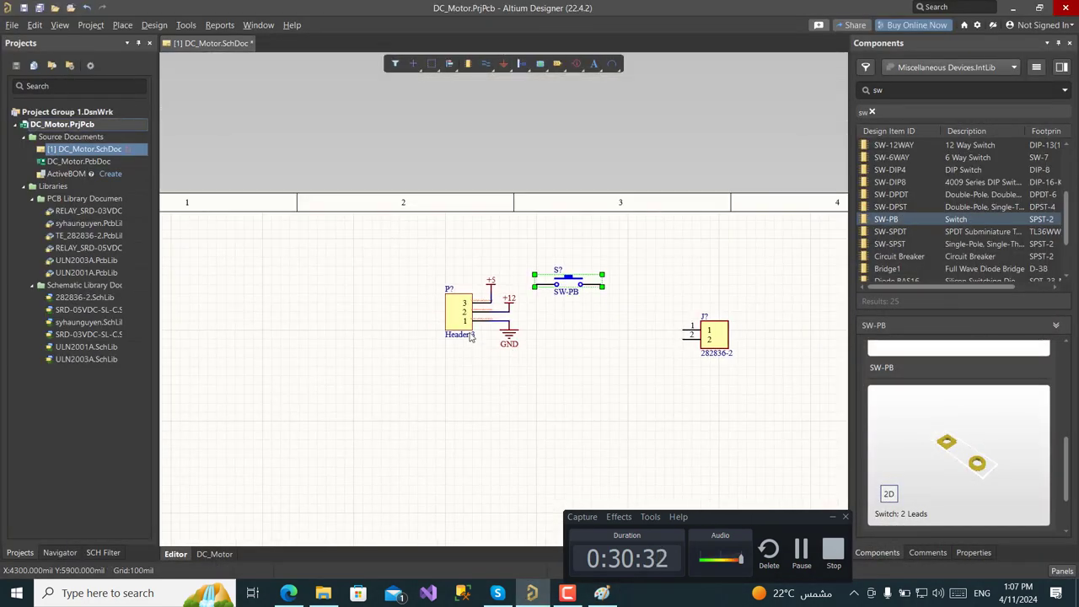
{"action": "scroll", "coordinate": [460, 343], "scroll_direction": "down", "scroll_amount": 1, "text": "ctrl"}
{"action": "left_click_drag", "start_coordinate": [520, 310], "coordinate": [520, 449]}
{"action": "key", "text": "ctrl+z"}
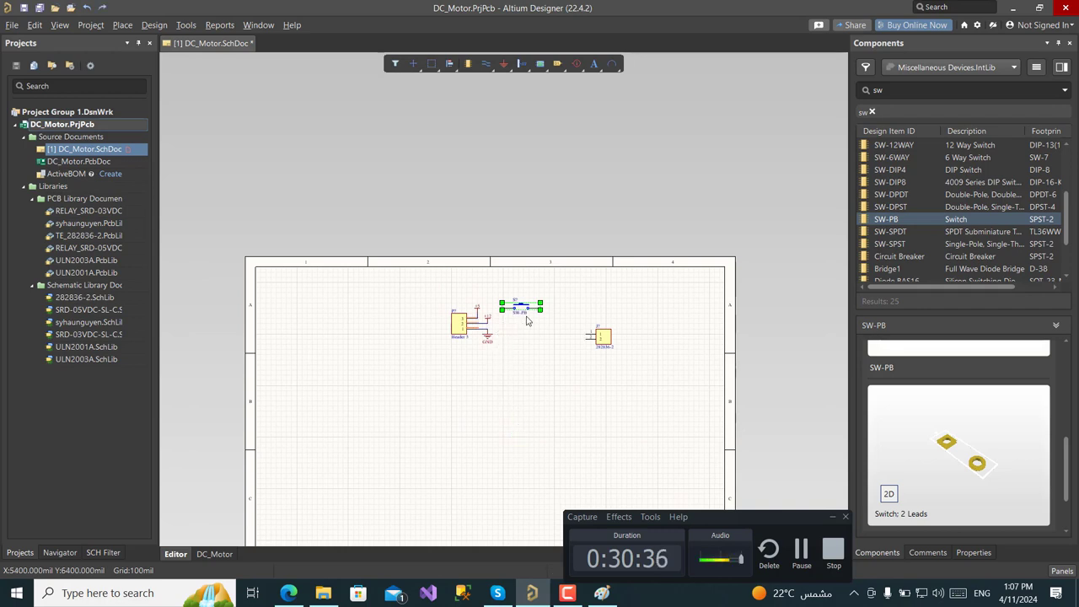
Move the SW-PB push button to the free area above the 282836-2 connector
{"action": "left_click", "coordinate": [550, 299]}
{"action": "mouse_move", "coordinate": [514, 311]}
{"action": "left_mouse_down"}
{"action": "mouse_move", "coordinate": [583, 455]}
{"action": "mouse_move", "coordinate": [520, 311]}
{"action": "left_mouse_up"}
{"action": "scroll", "coordinate": [520, 312], "scroll_direction": "up", "scroll_amount": 2, "text": "ctrl"}
{"action": "scroll", "coordinate": [520, 312], "scroll_direction": "up", "scroll_amount": 1, "text": "ctrl"}
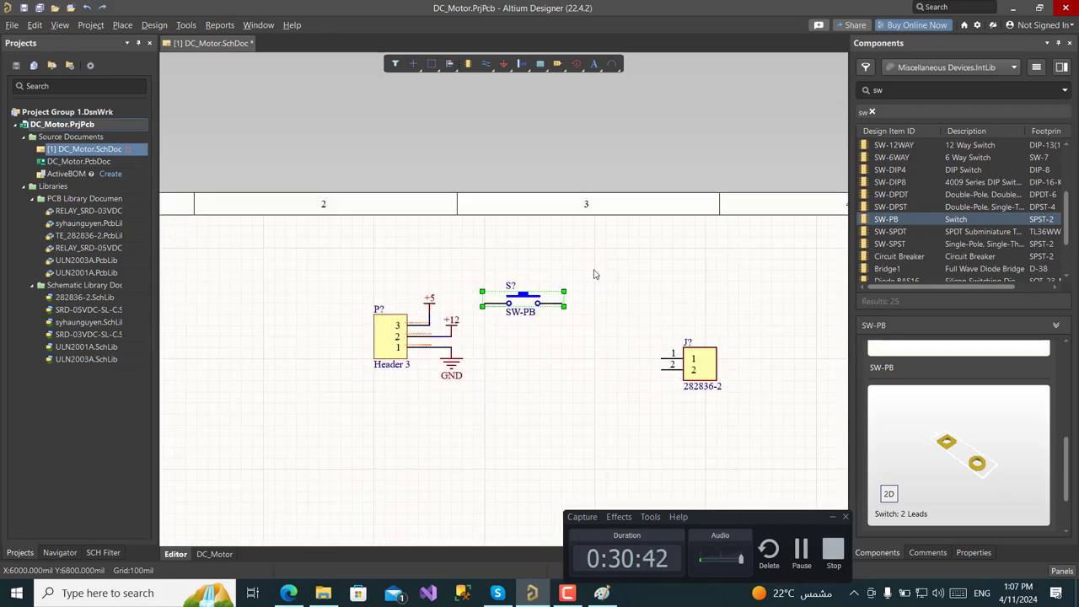
{"action": "left_click", "coordinate": [588, 271]}
{"action": "left_click_drag", "start_coordinate": [585, 270], "coordinate": [732, 279]}
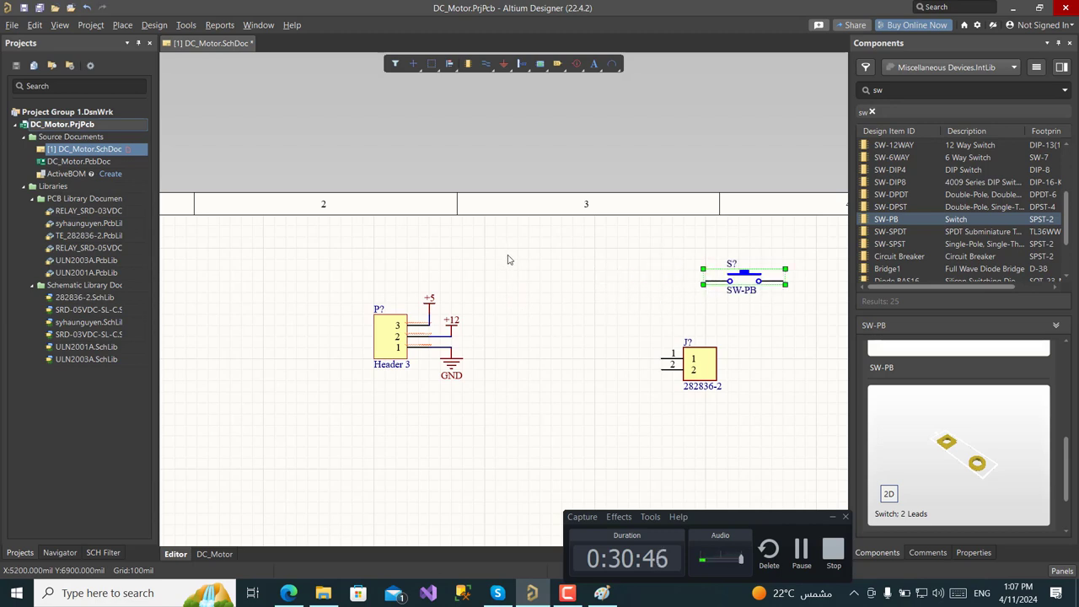
Move Header 3 together with its wires, +5, +12 and GND ports into the upper-left corner of the sheet
{"action": "scroll", "coordinate": [506, 278], "scroll_direction": "down", "scroll_amount": 2, "text": "ctrl"}
{"action": "scroll", "coordinate": [493, 301], "scroll_direction": "down", "scroll_amount": 1, "text": "ctrl"}
{"action": "left_click_drag", "start_coordinate": [495, 280], "coordinate": [388, 386]}
{"action": "left_click_drag", "start_coordinate": [462, 314], "coordinate": [313, 294]}
{"action": "scroll", "coordinate": [333, 351], "scroll_direction": "up", "scroll_amount": 4, "text": "ctrl"}
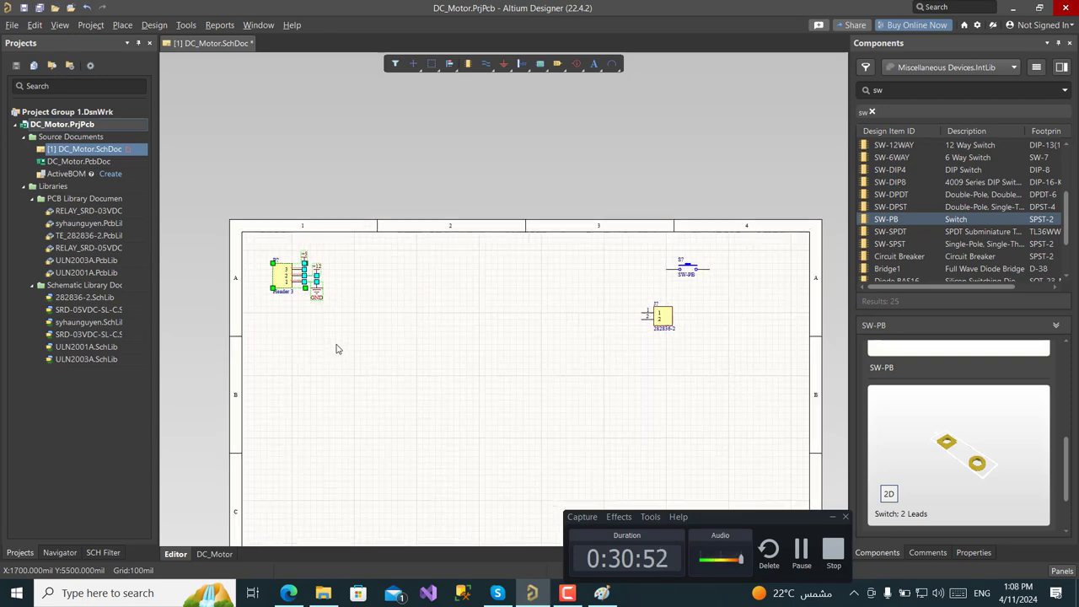
Move the SW-PB push button below and to the right of the Header 3 circuit and rotate it to stand vertically
{"action": "scroll", "coordinate": [604, 317], "scroll_direction": "down", "scroll_amount": 1, "text": "ctrl"}
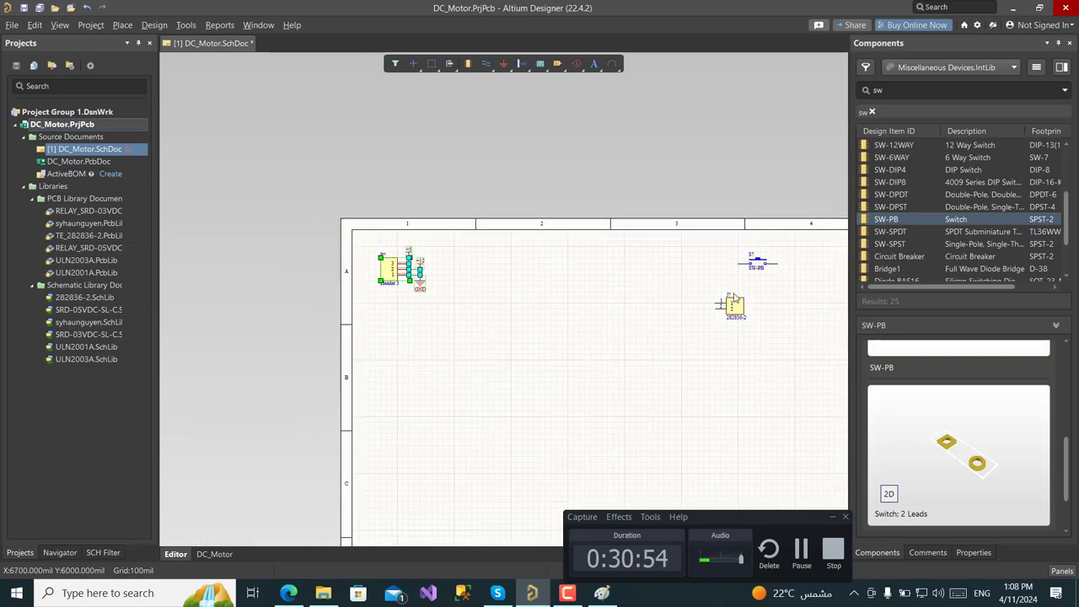
{"action": "left_click_drag", "start_coordinate": [803, 244], "coordinate": [499, 331]}
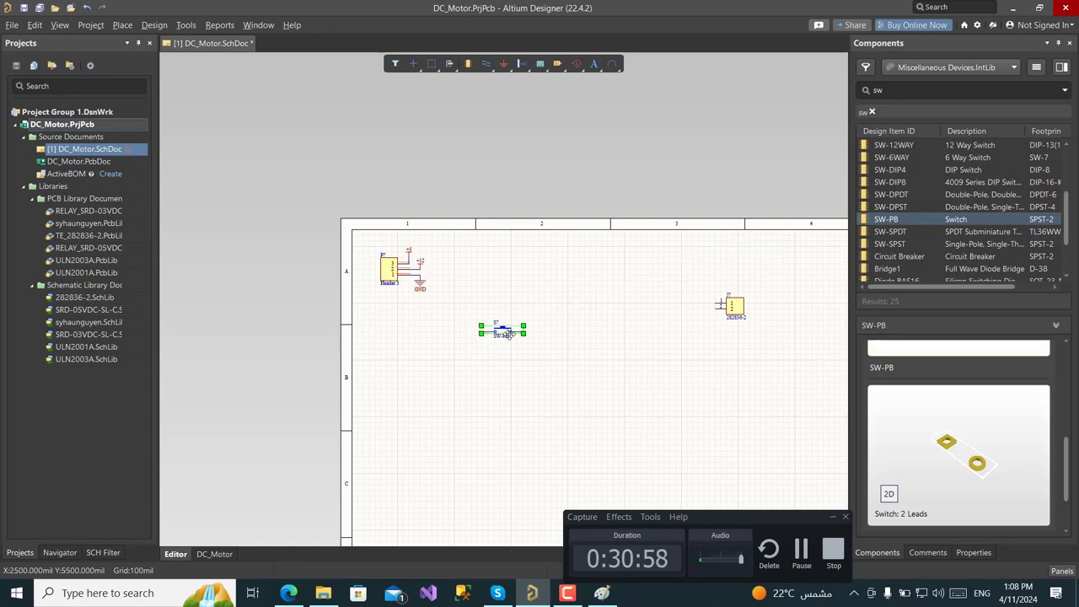
{"action": "scroll", "coordinate": [512, 337], "scroll_direction": "up", "scroll_amount": 1, "text": "ctrl"}
{"action": "scroll", "coordinate": [512, 337], "scroll_direction": "up", "scroll_amount": 2, "text": "ctrl"}
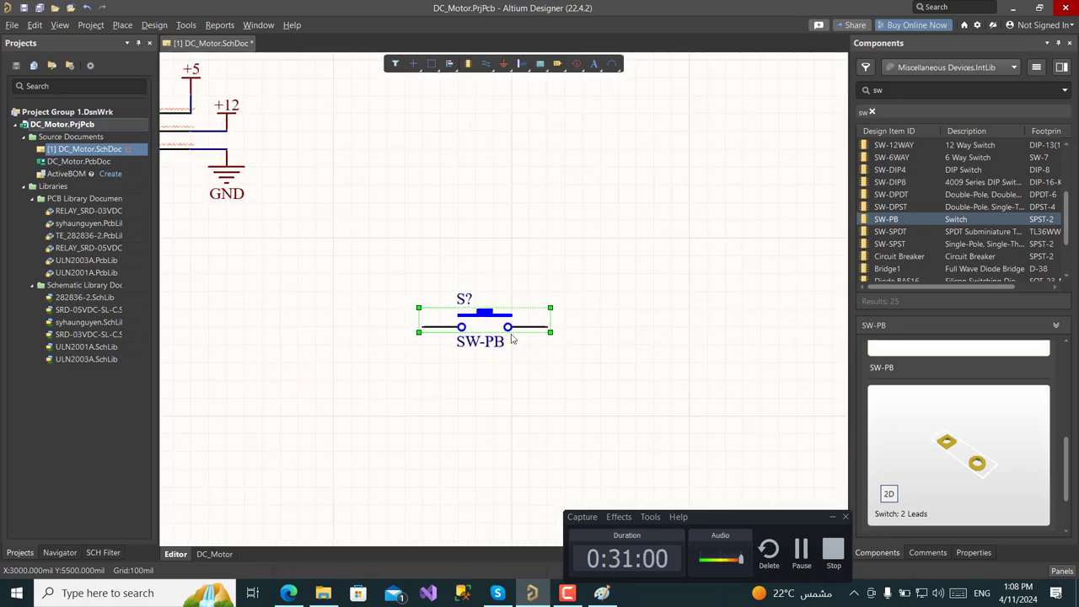
{"action": "left_click_drag", "start_coordinate": [497, 330], "coordinate": [399, 279]}
{"action": "key", "text": "space"}
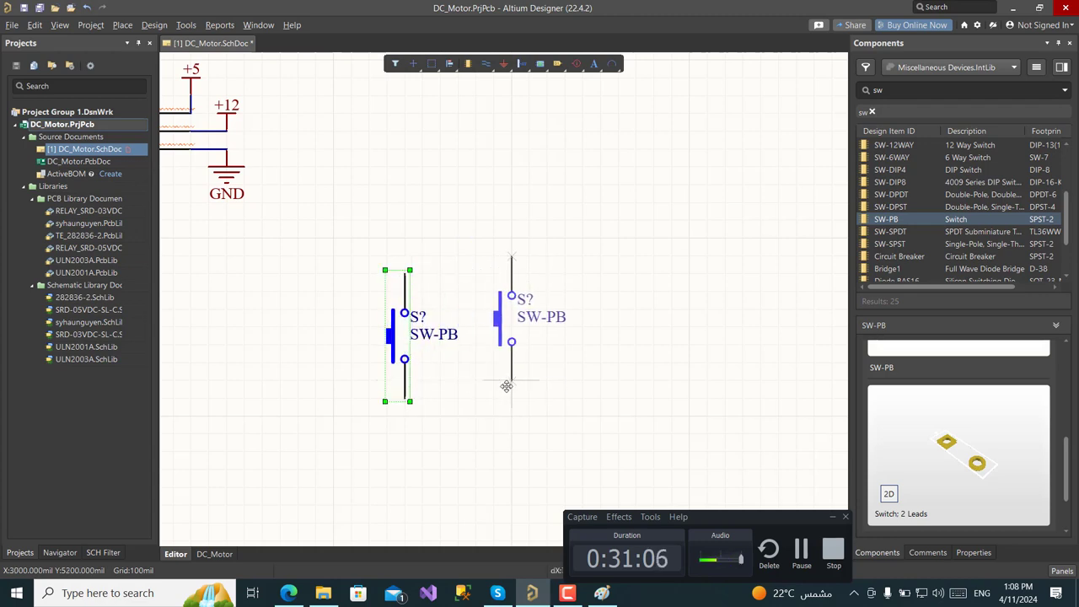
Copy the vertical SW-PB push button twice to the right to form a row of three switches
{"action": "left_click", "coordinate": [505, 394]}
{"action": "key", "text": "Escape"}
{"action": "left_click", "coordinate": [503, 341]}
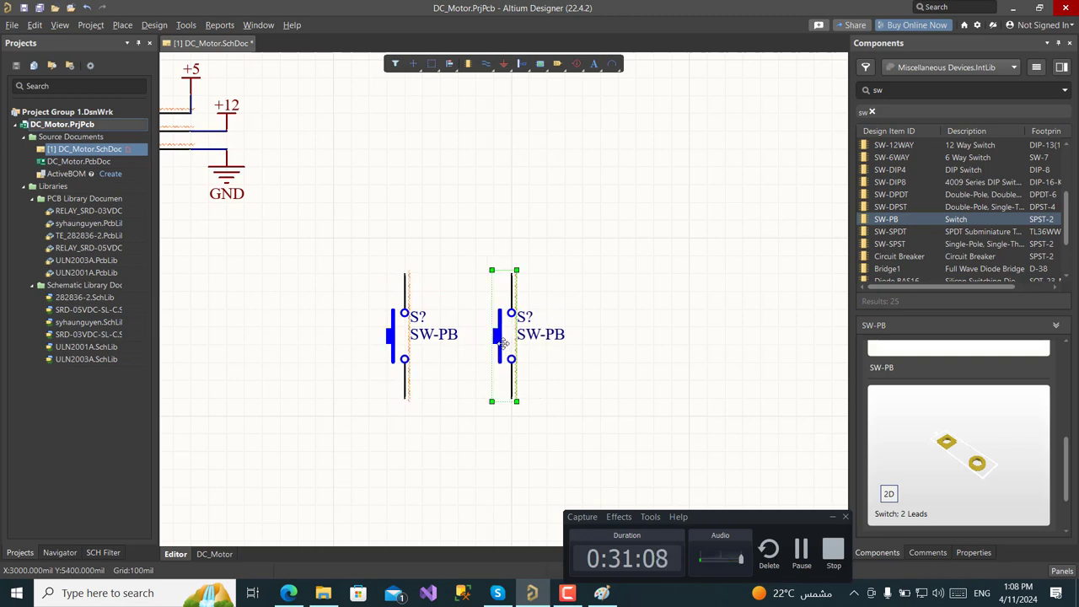
{"action": "key", "text": "ctrl+v"}
{"action": "left_click", "coordinate": [598, 399]}
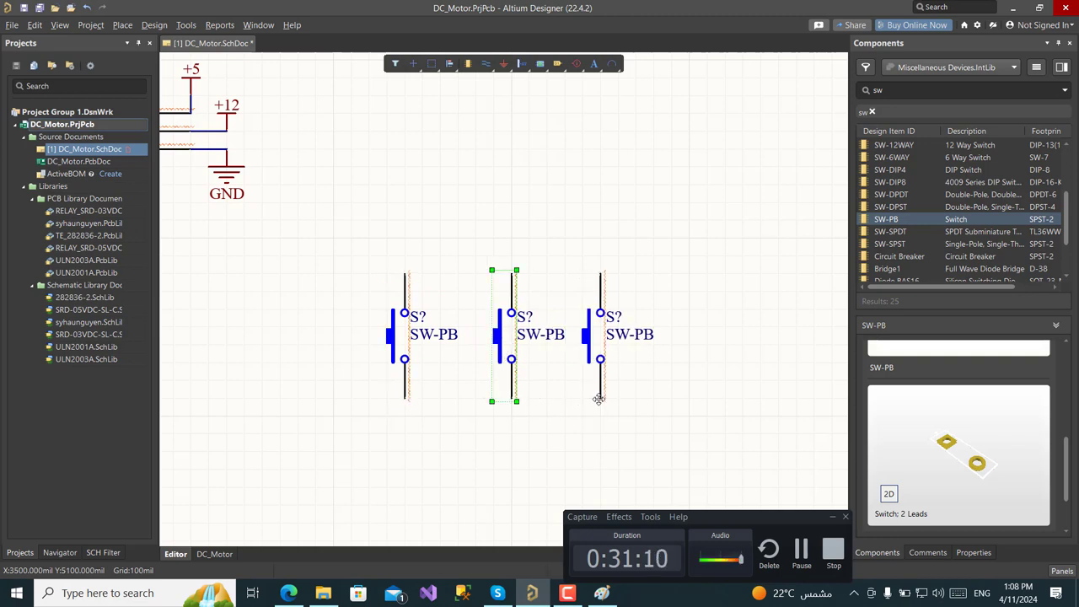
{"action": "left_click", "coordinate": [652, 278]}
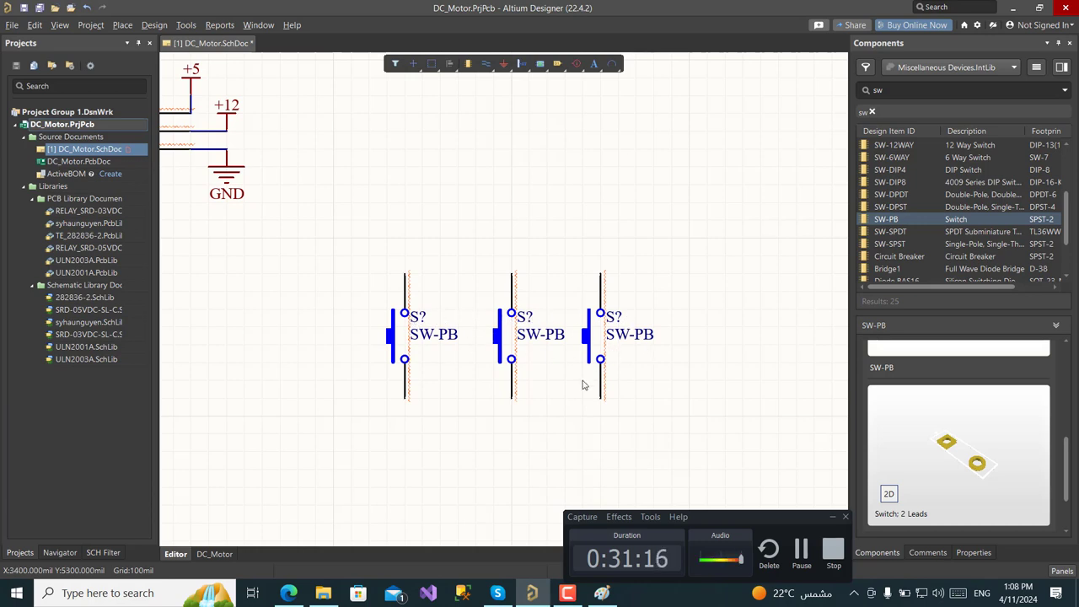
Check the reference image in Paint and copy the +5 power port onto the upper pin of each of the three push buttons
{"action": "scroll", "coordinate": [619, 429], "scroll_direction": "down", "scroll_amount": 3, "text": "ctrl"}
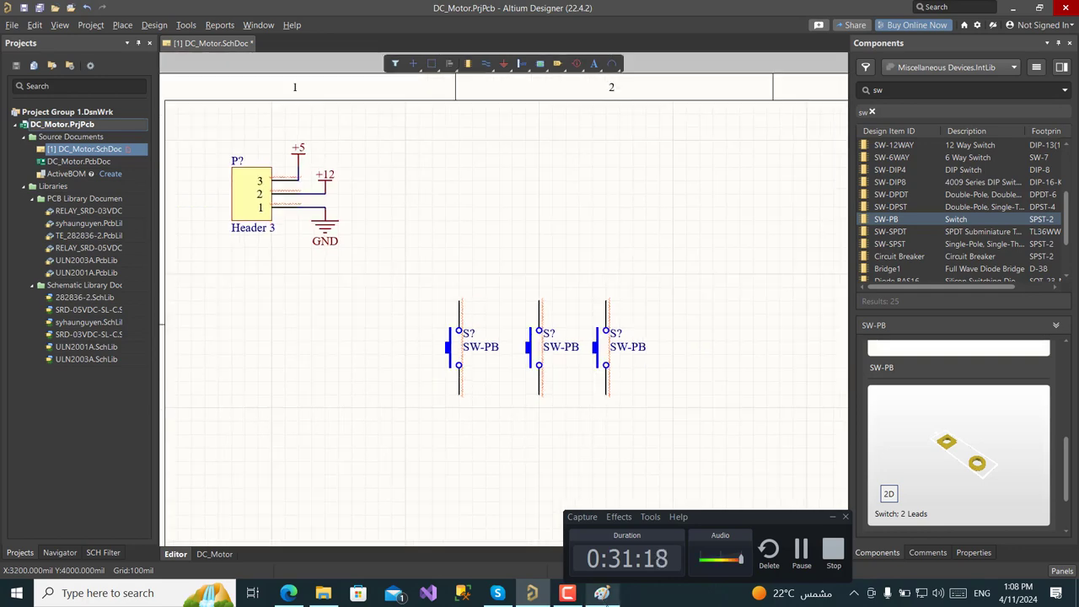
{"action": "left_click", "coordinate": [601, 592]}
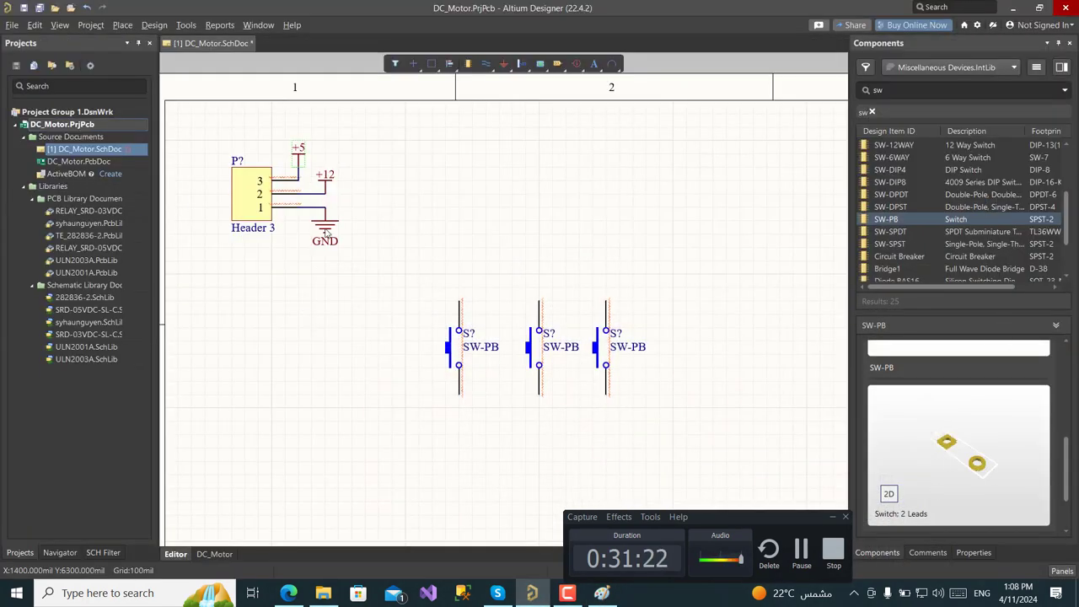
{"action": "key", "text": "ctrl+v"}
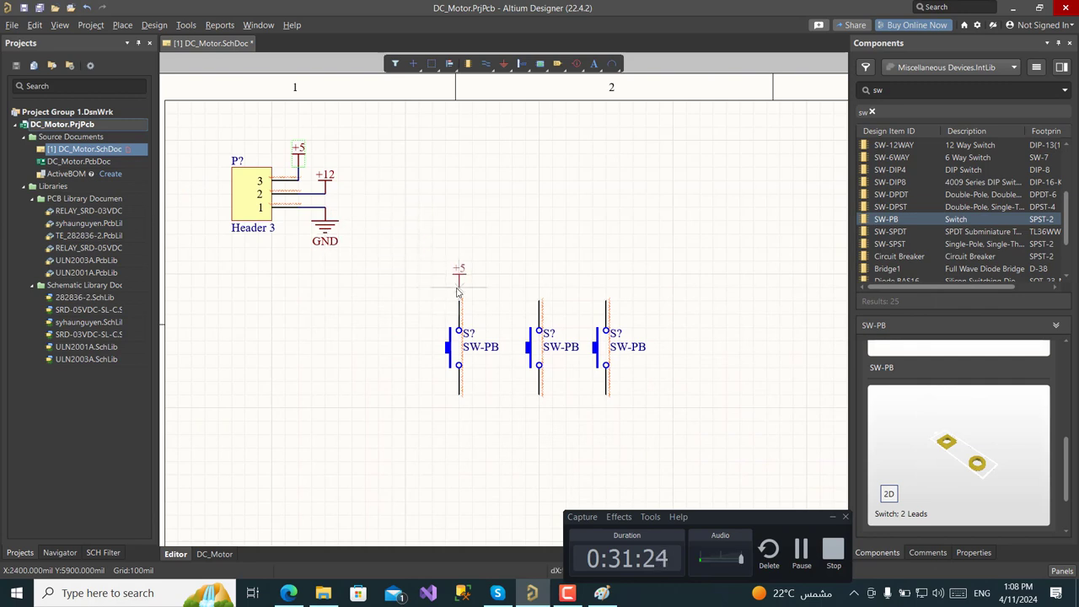
{"action": "left_click", "coordinate": [460, 300]}
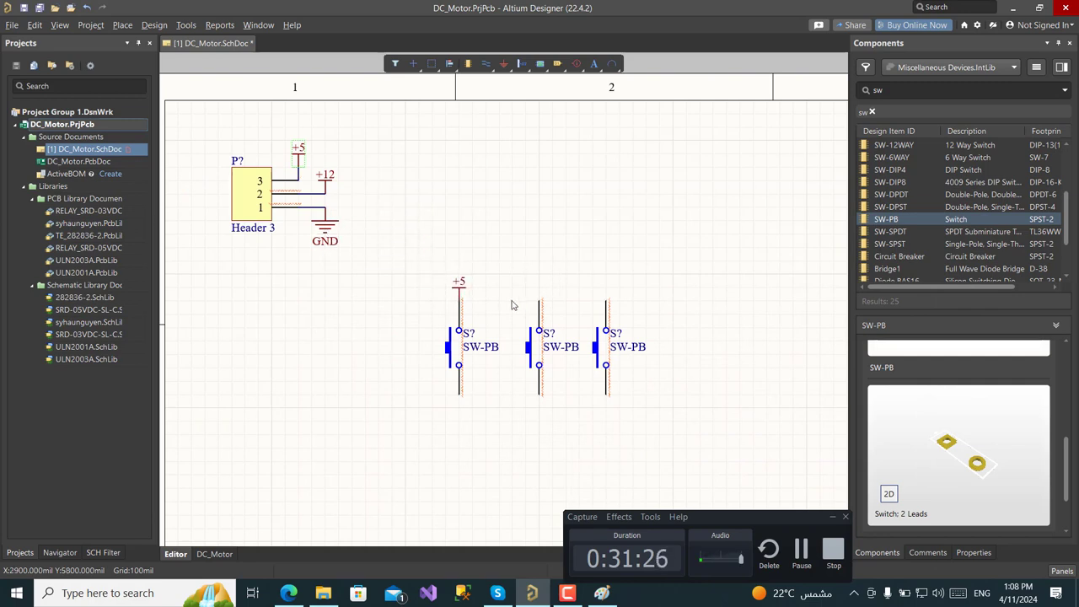
{"action": "left_click", "coordinate": [459, 292]}
{"action": "key", "text": "ctrl+v"}
{"action": "left_click", "coordinate": [540, 300]}
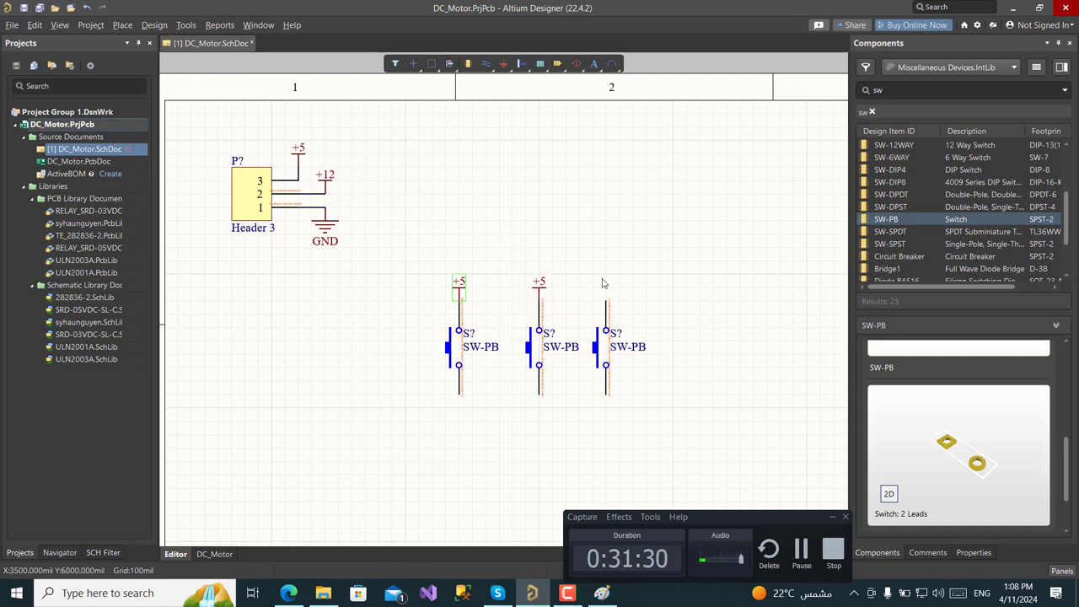
{"action": "left_click", "coordinate": [539, 290]}
{"action": "key", "text": "ctrl+v"}
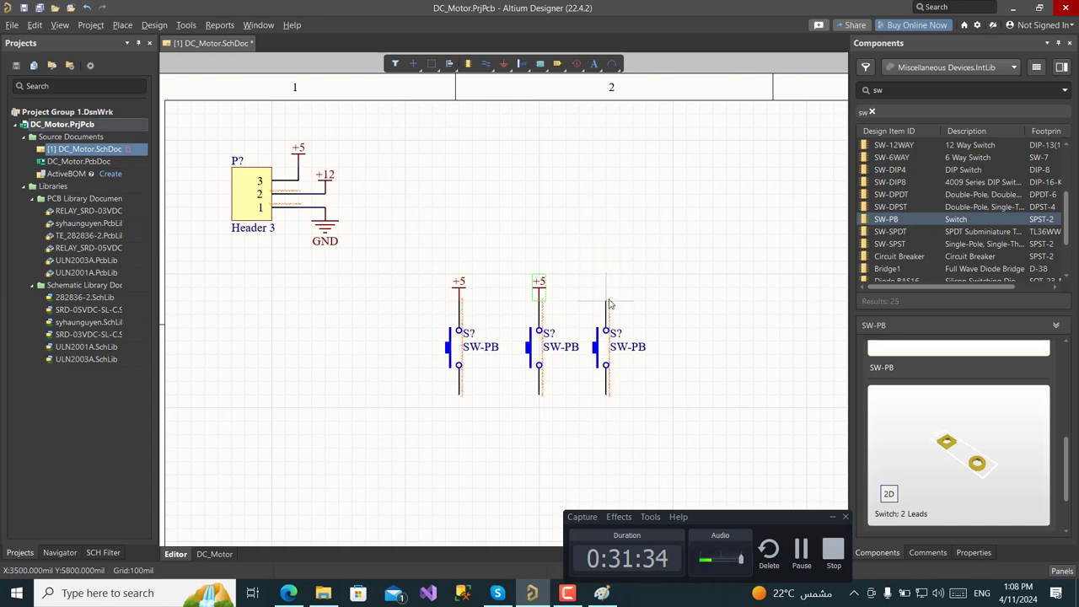
{"action": "left_click", "coordinate": [607, 301]}
Raise the three +5 ports above the push buttons so that wires extend down to the switch pins
{"action": "scroll", "coordinate": [609, 313], "scroll_direction": "up", "scroll_amount": 2, "text": "ctrl"}
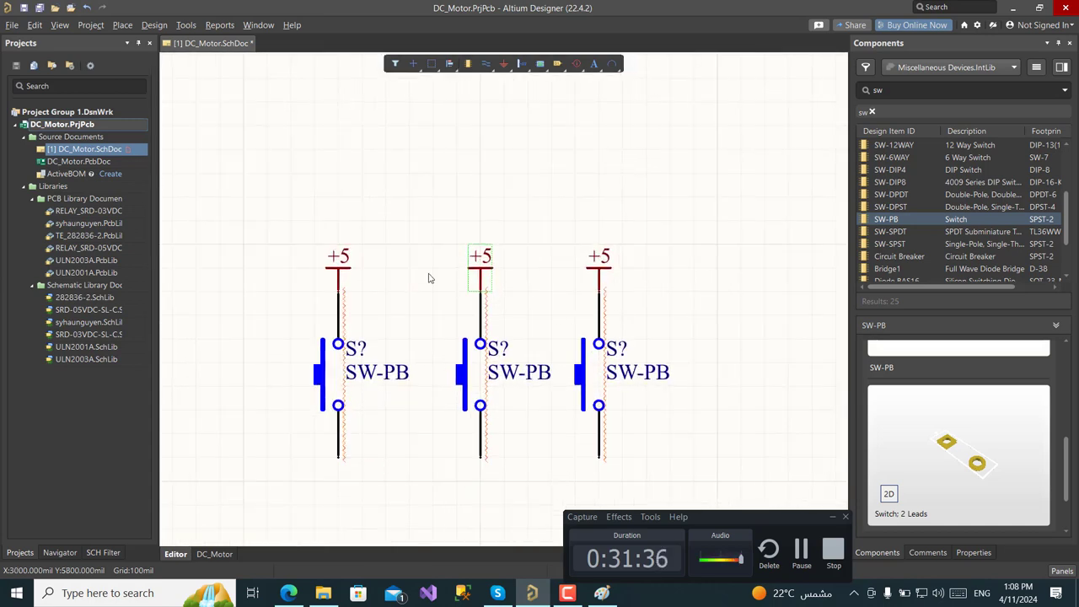
{"action": "left_click_drag", "start_coordinate": [338, 274], "coordinate": [337, 226]}
{"action": "left_click_drag", "start_coordinate": [481, 291], "coordinate": [481, 243]}
{"action": "left_click_drag", "start_coordinate": [600, 291], "coordinate": [600, 249]}
{"action": "scroll", "coordinate": [578, 298], "scroll_direction": "down", "scroll_amount": 3, "text": "ctrl"}
{"action": "right_click_drag", "start_coordinate": [557, 416], "coordinate": [508, 341]}
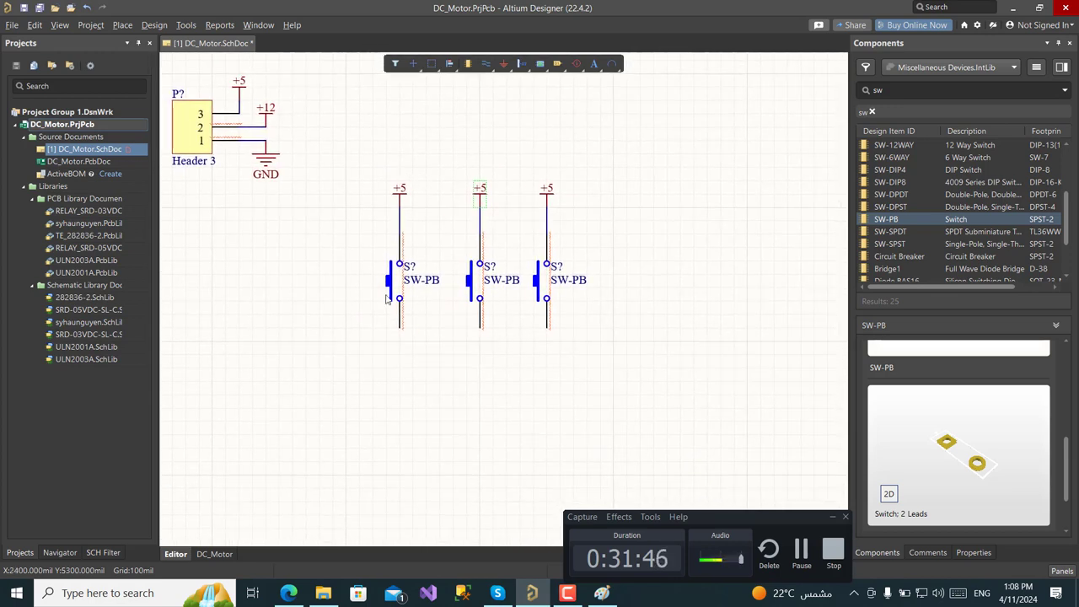
Check the resistors in the Paint reference image, clear the "sw" search, and switch the component library to syhaunguyen.SchLib
{"action": "right_click_drag", "start_coordinate": [494, 389], "coordinate": [445, 368]}
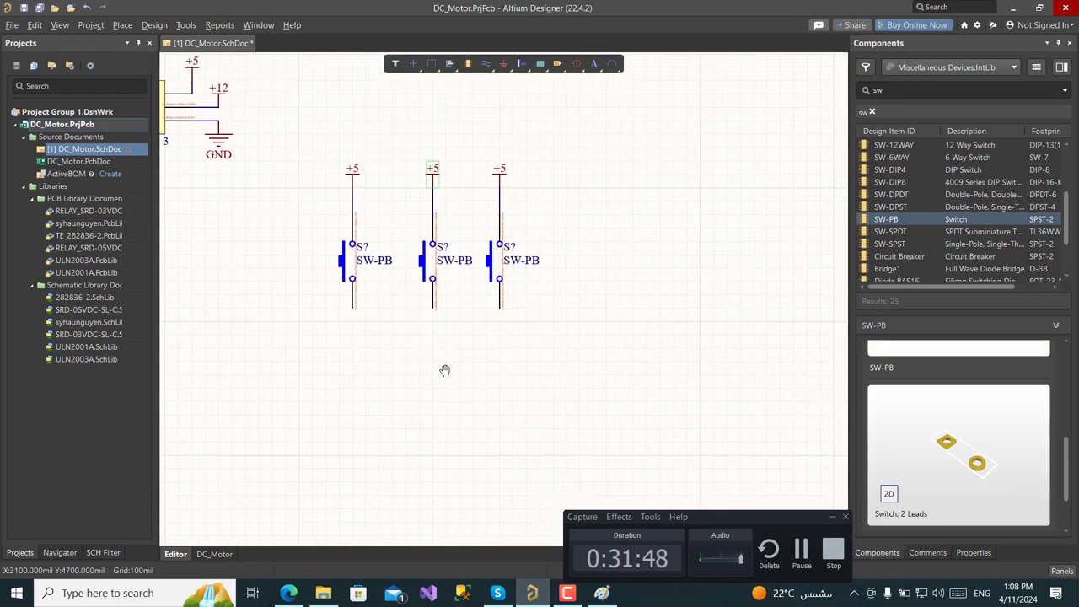
{"action": "left_click", "coordinate": [603, 594]}
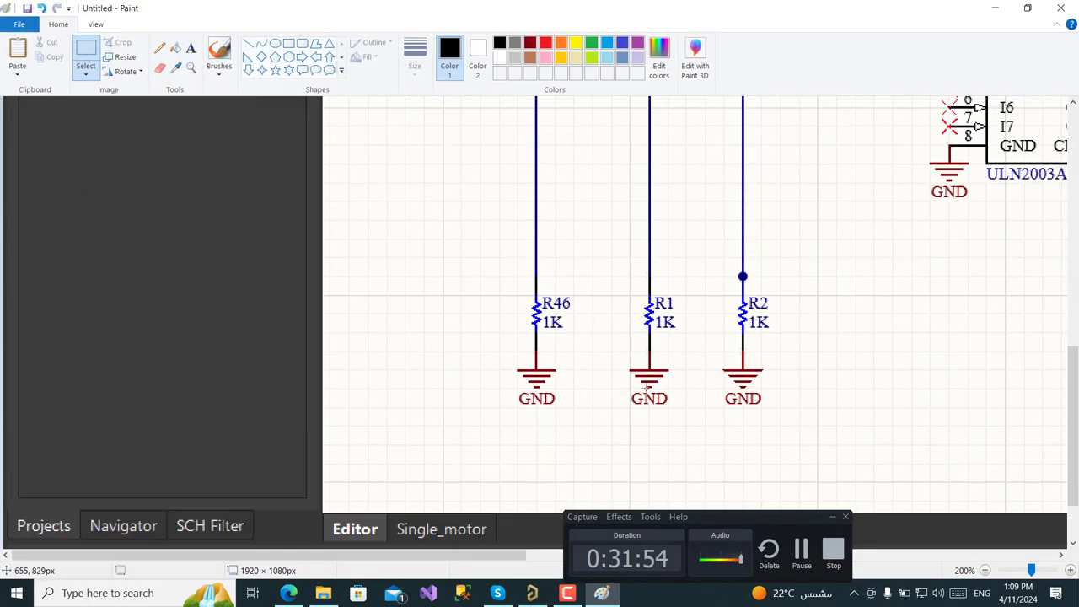
{"action": "left_click", "coordinate": [532, 594]}
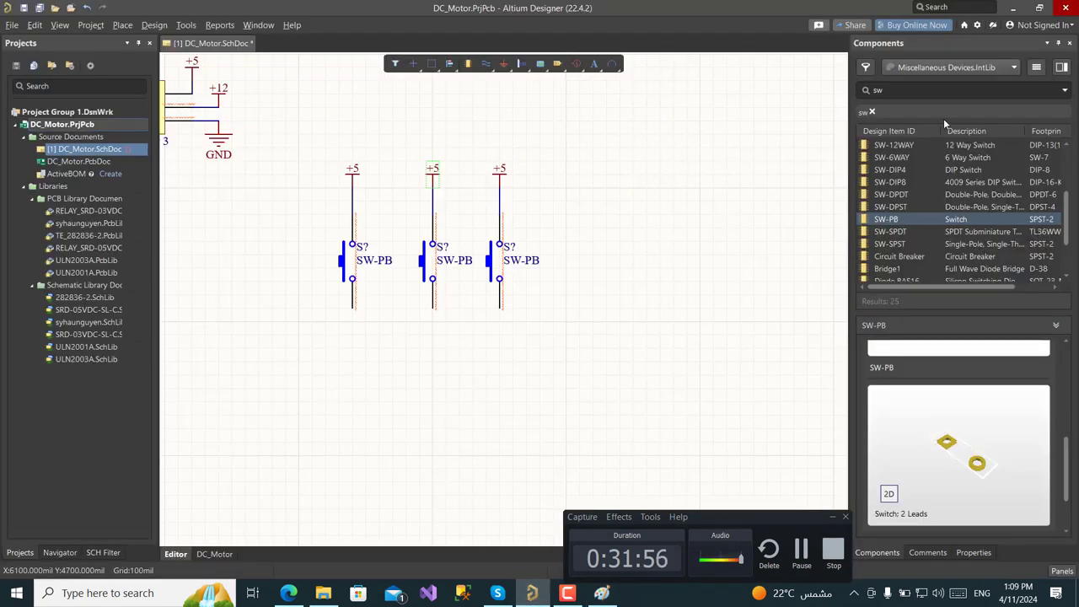
{"action": "left_click", "coordinate": [872, 113]}
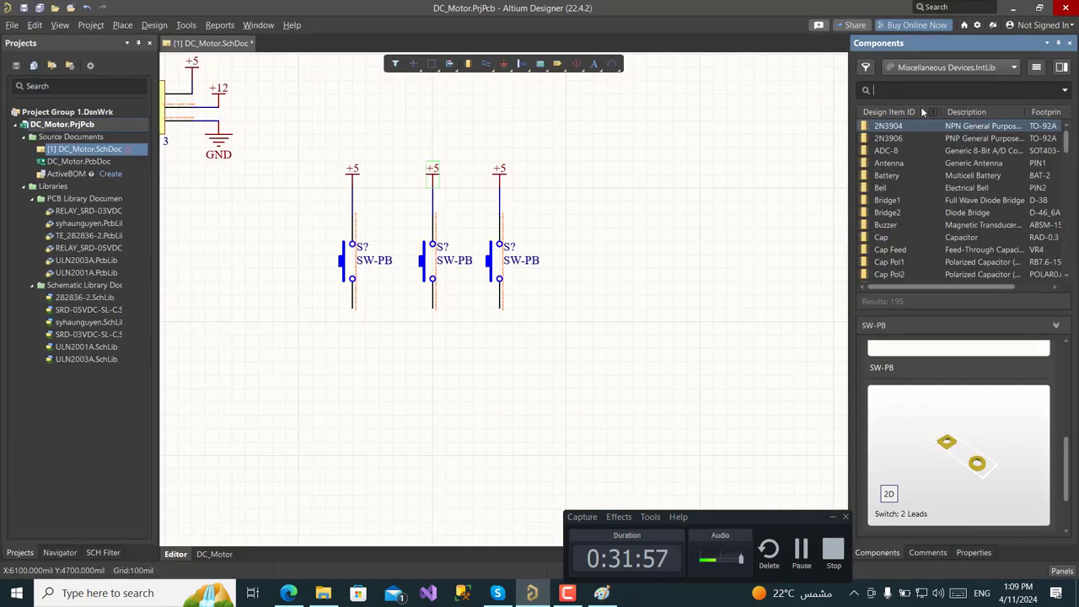
{"action": "left_click", "coordinate": [992, 71]}
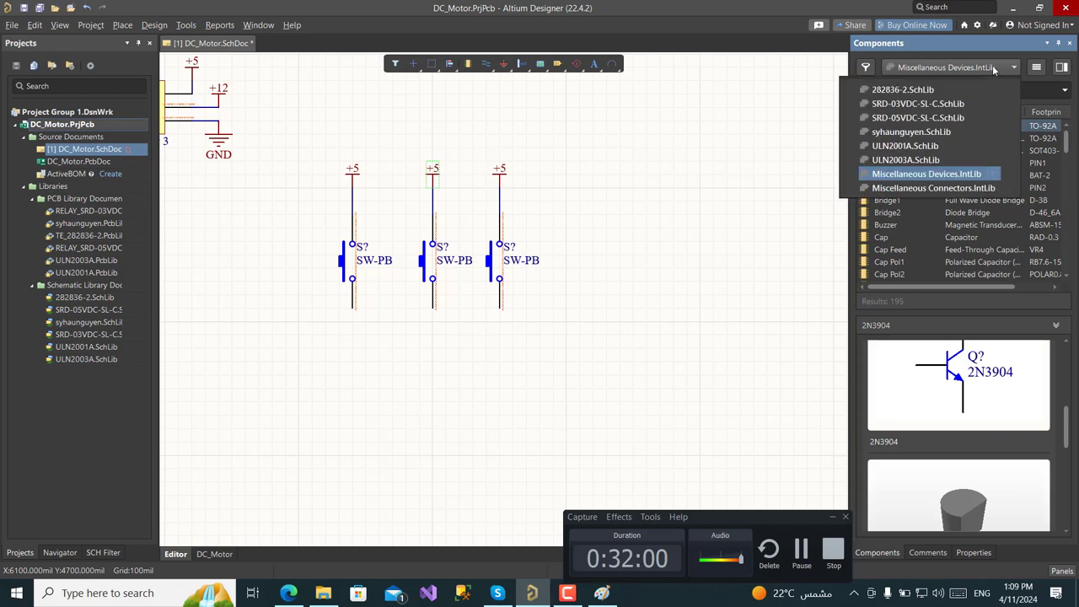
{"action": "left_click", "coordinate": [905, 134]}
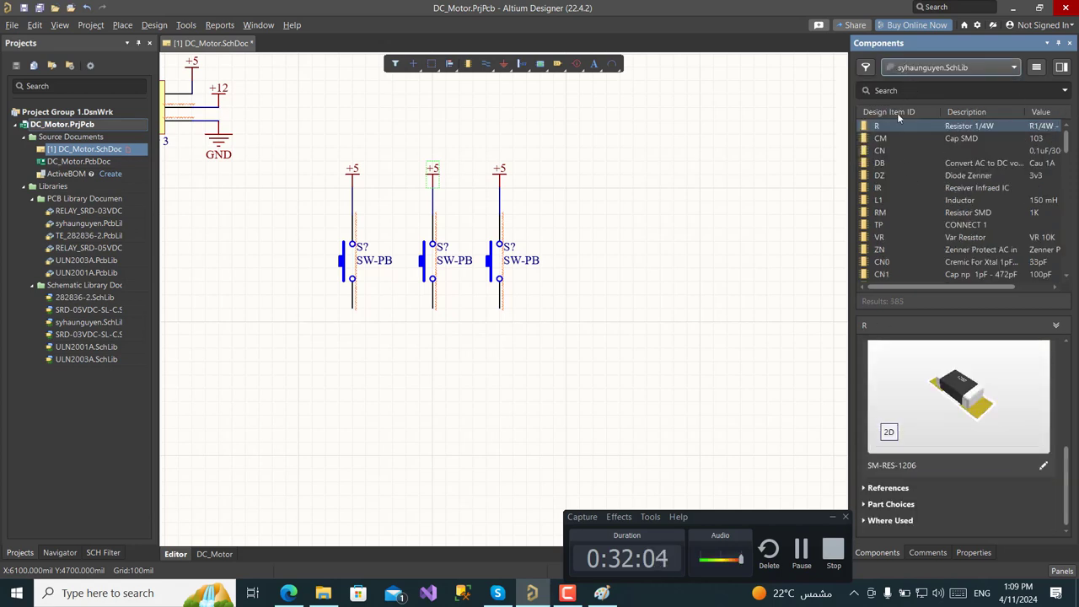
Search the library for "res", select the 1K resistor Res1_1, and view its footprint preview
{"action": "left_click", "coordinate": [881, 139]}
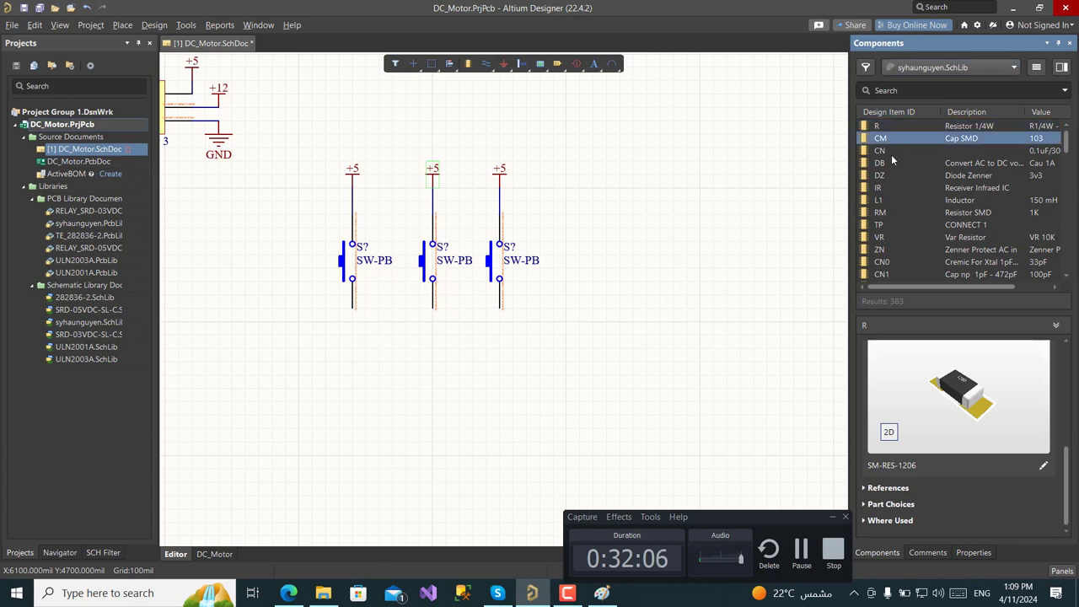
{"action": "left_click", "coordinate": [908, 90]}
{"action": "type", "text": "res"}
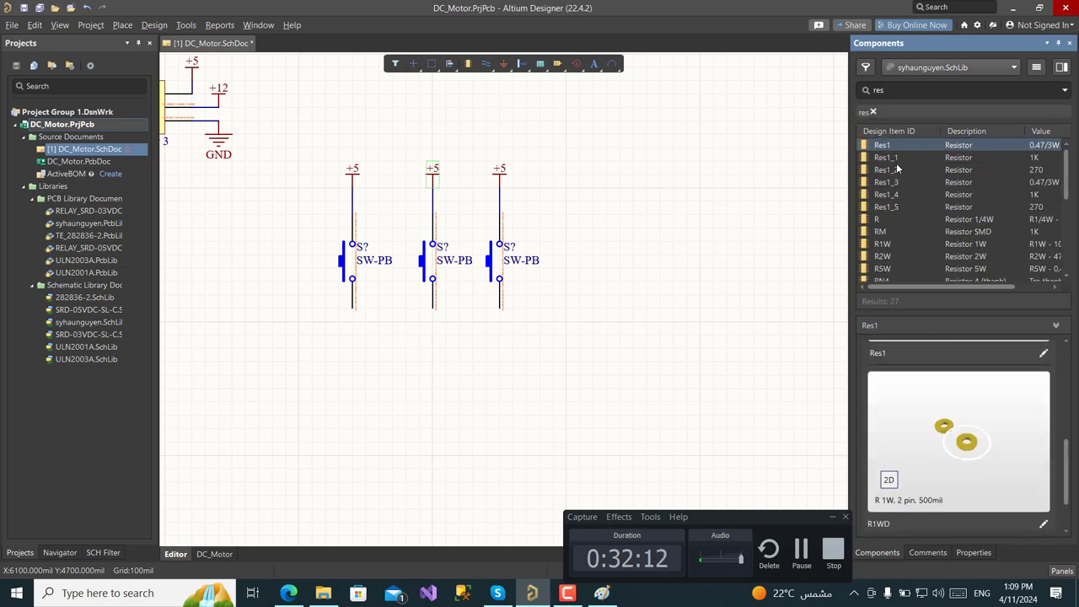
{"action": "left_click", "coordinate": [889, 159]}
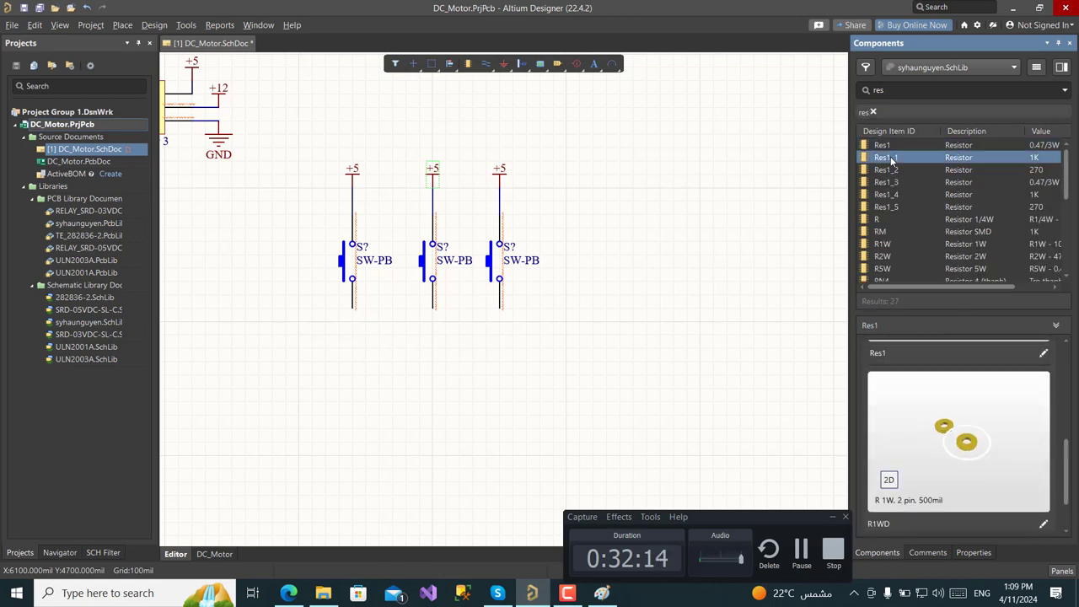
{"action": "scroll", "coordinate": [965, 460], "scroll_direction": "down", "scroll_amount": 1}
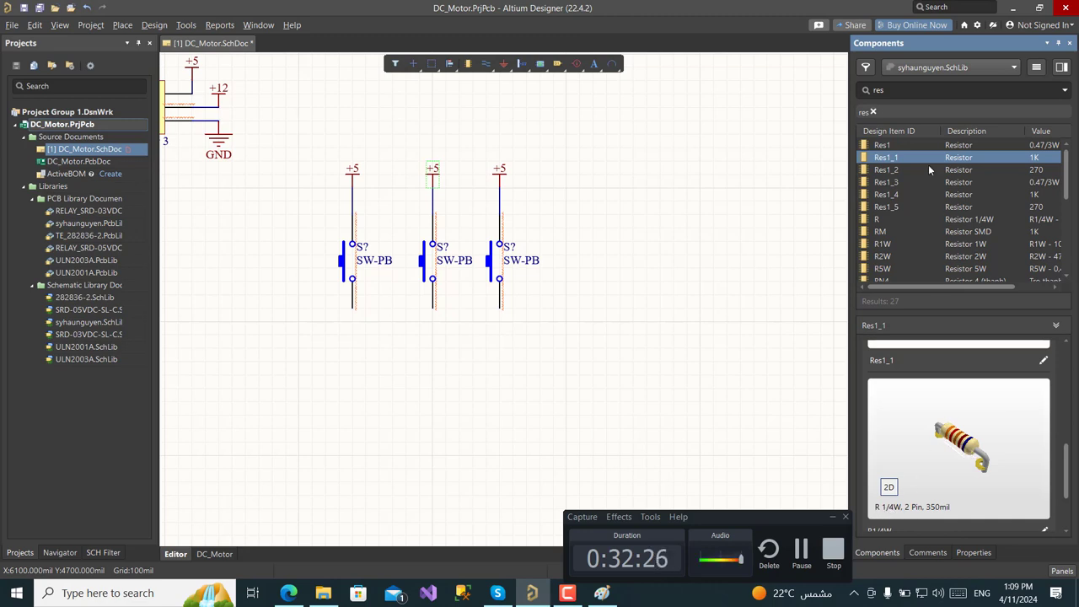
Place the 1K Res1_1 resistor below the first push button in line with its pin, and copy it below the other two
{"action": "double_click", "coordinate": [895, 160]}
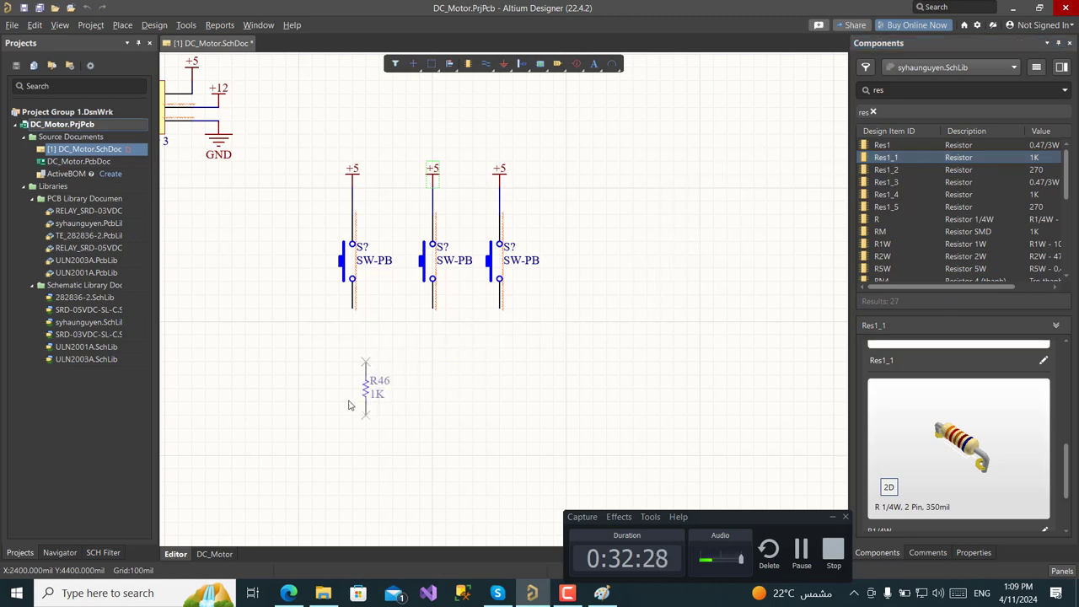
{"action": "left_click", "coordinate": [321, 481]}
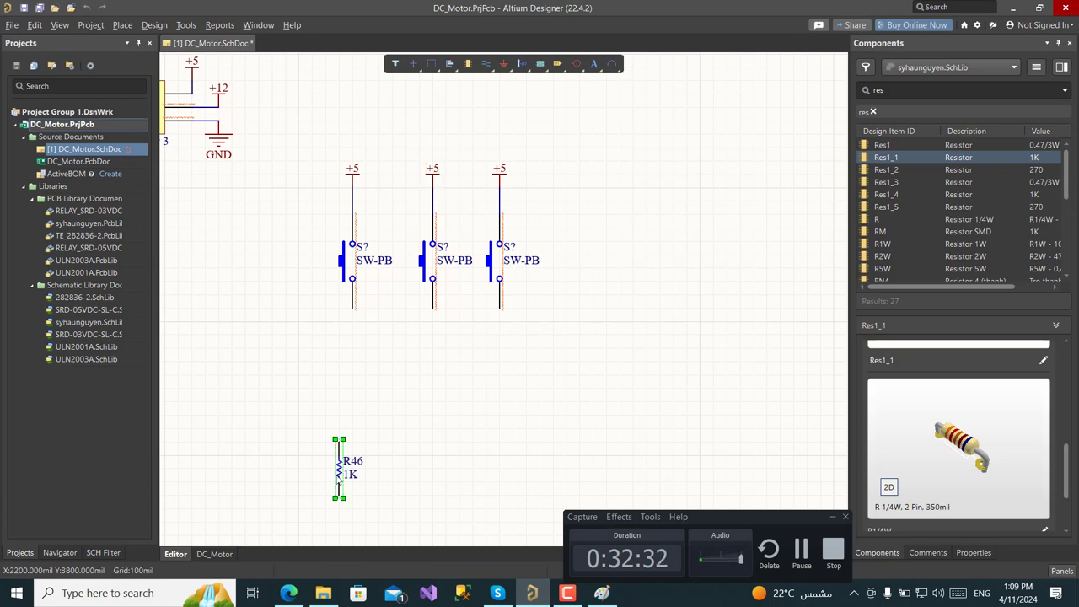
{"action": "scroll", "coordinate": [367, 387], "scroll_direction": "up", "scroll_amount": 2, "text": "ctrl"}
{"action": "right_click_drag", "start_coordinate": [403, 375], "coordinate": [422, 282]}
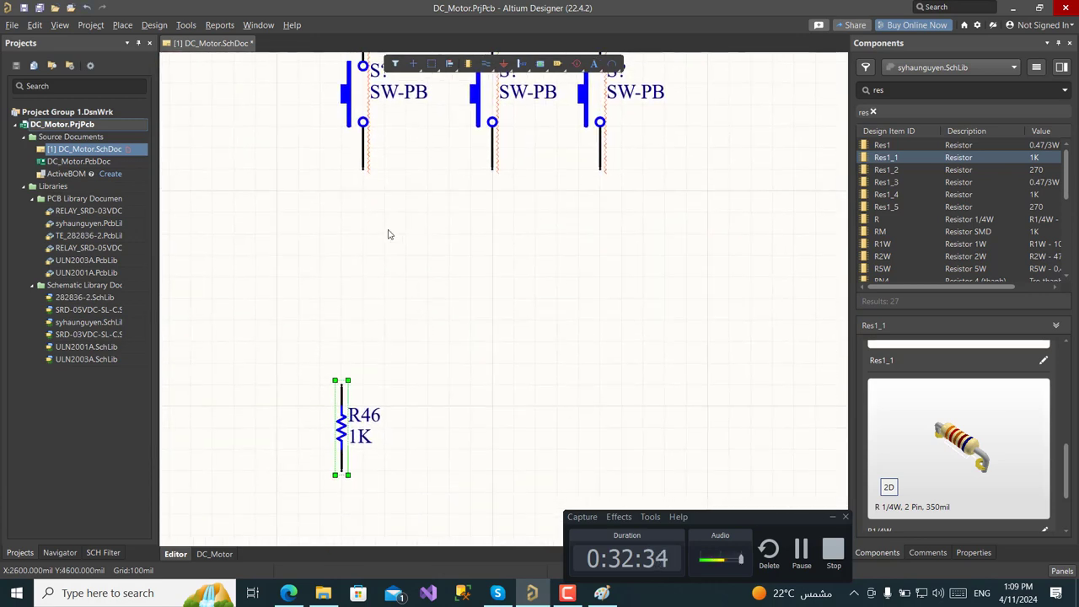
{"action": "key", "text": "ctrl+w"}
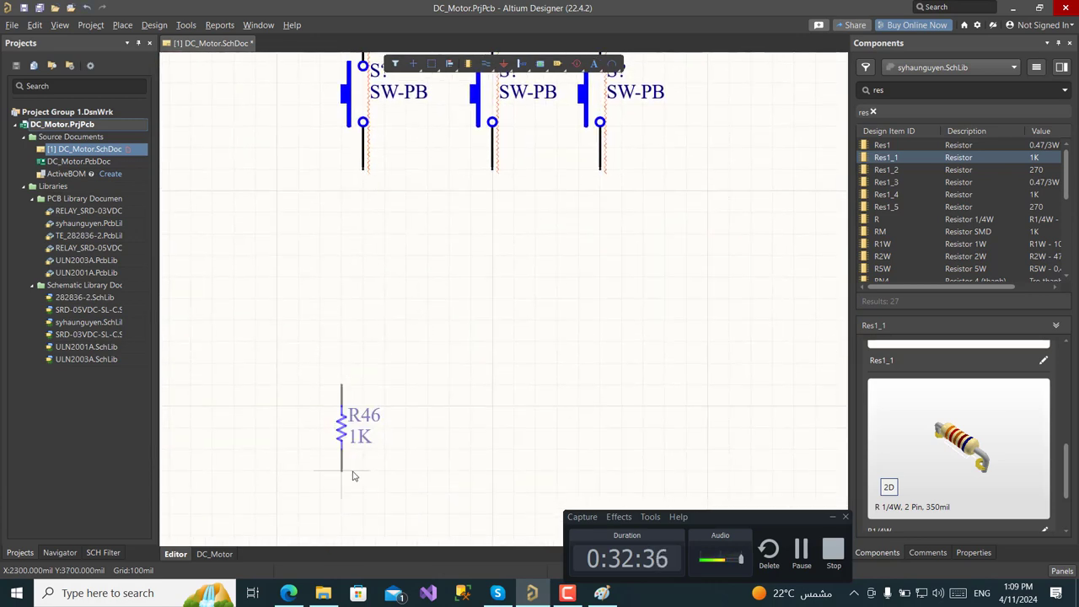
{"action": "left_click_drag", "start_coordinate": [353, 476], "coordinate": [362, 469]}
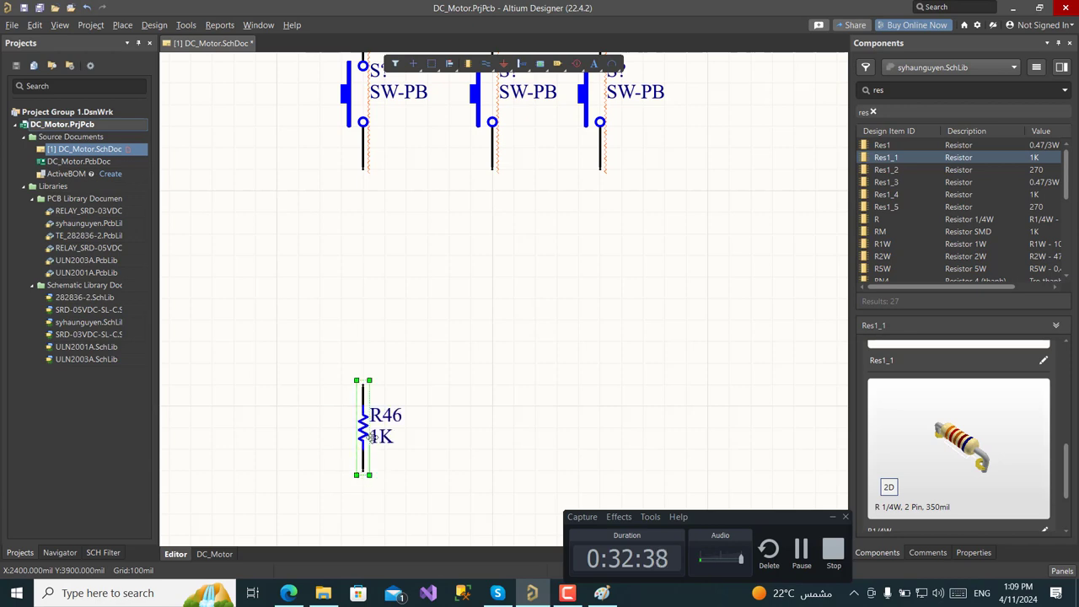
{"action": "left_click_drag", "start_coordinate": [364, 428], "coordinate": [594, 389], "text": "shift"}
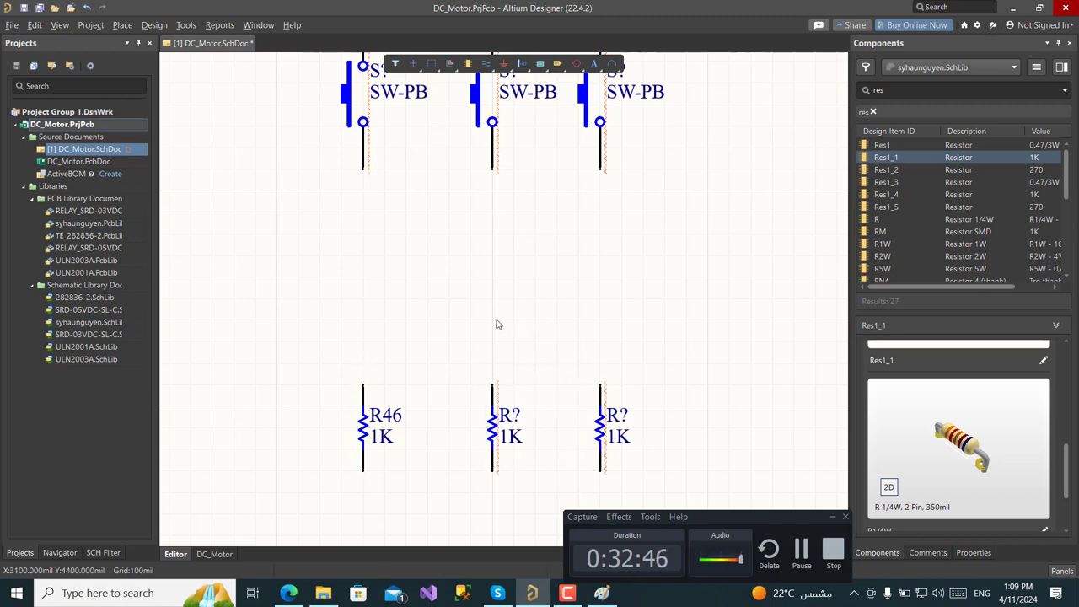
{"action": "key", "text": "ctrl+w"}
{"action": "left_click", "coordinate": [362, 385]}
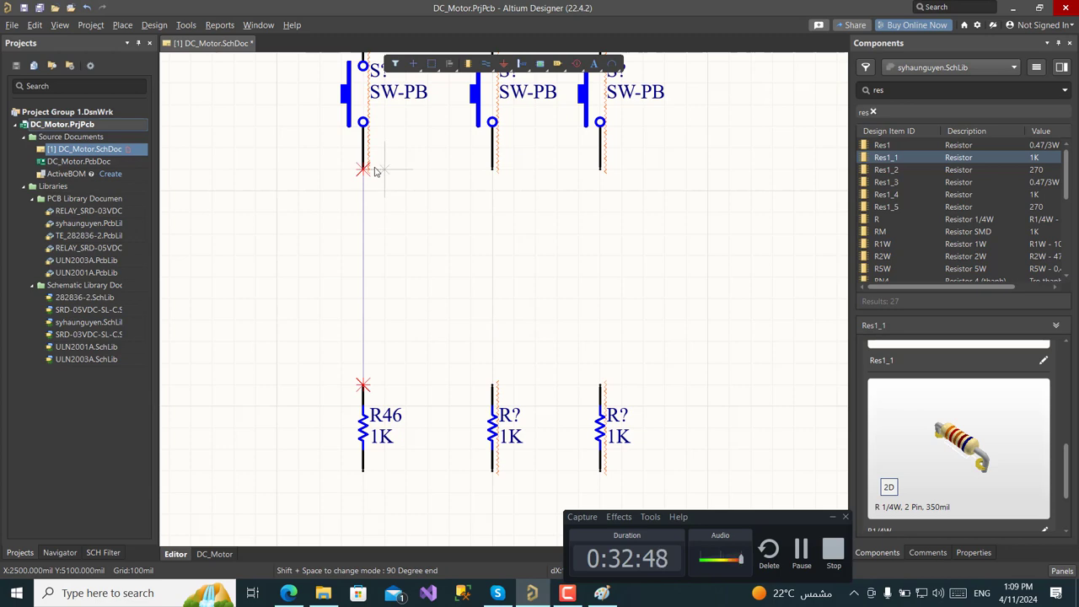
{"action": "left_click", "coordinate": [363, 169]}
{"action": "left_click", "coordinate": [492, 384]}
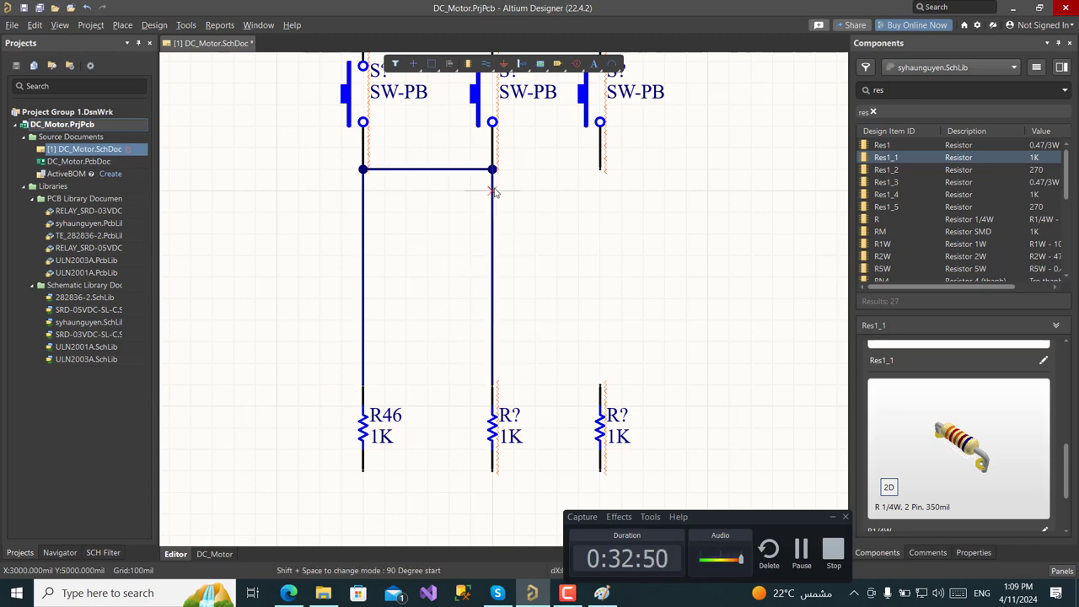
{"action": "right_click", "coordinate": [468, 221]}
{"action": "key", "text": "ctrl+z"}
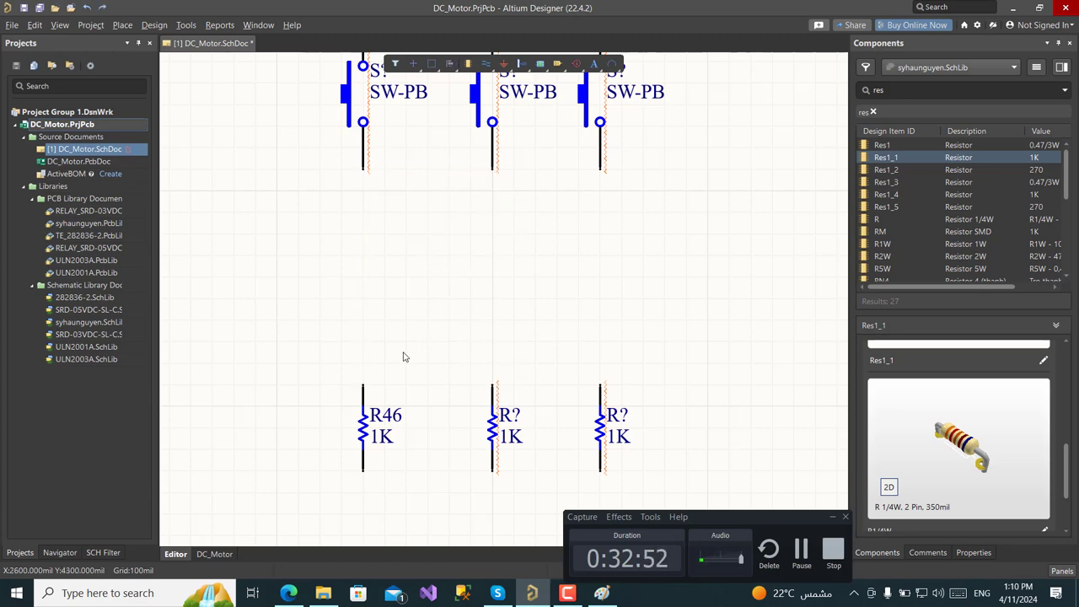
Wire the upper end of resistor R46 straight up to the lower pin of the first push-button
{"action": "key", "text": "ctrl+w"}
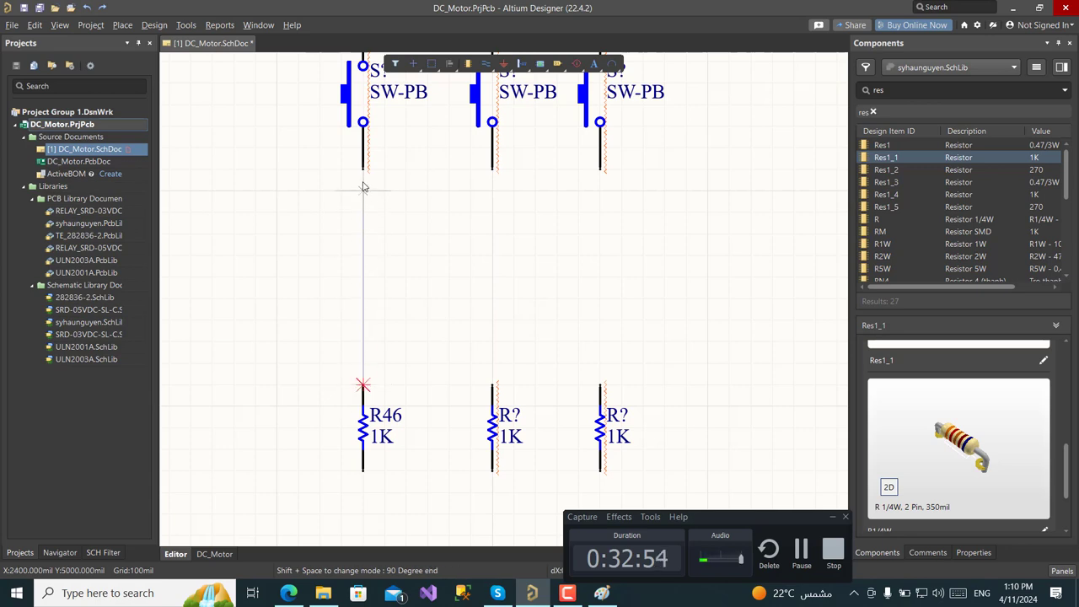
{"action": "left_click", "coordinate": [362, 168]}
{"action": "right_click", "coordinate": [424, 272]}
{"action": "left_click", "coordinate": [425, 274]}
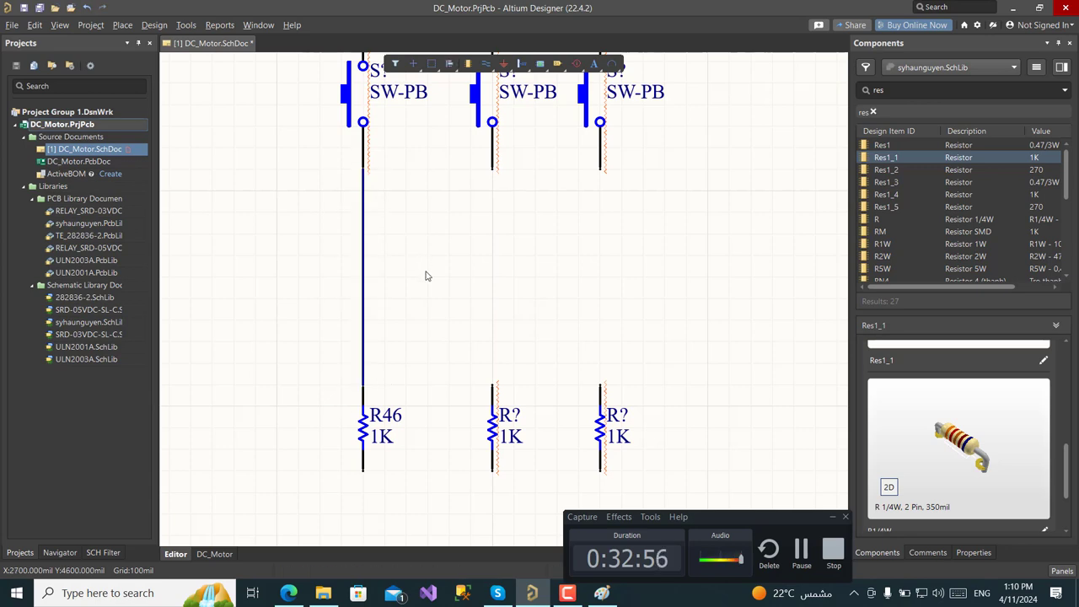
Wire the other two 1K resistors straight up to the lower pins of the second and third push-buttons
{"action": "key", "text": "ctrl+w"}
{"action": "left_click", "coordinate": [492, 386]}
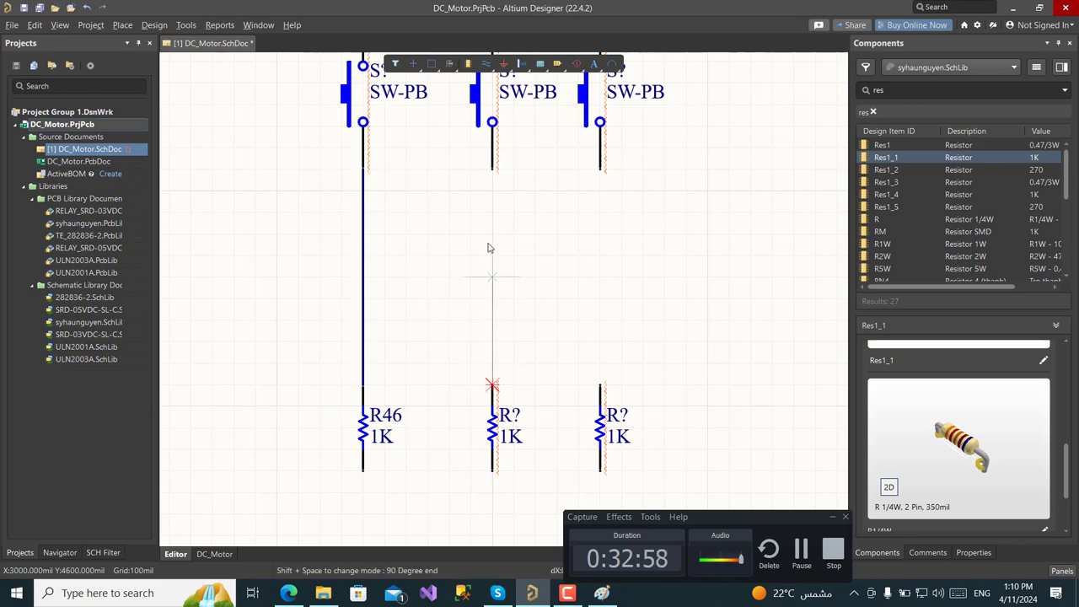
{"action": "left_click", "coordinate": [492, 169]}
{"action": "right_click", "coordinate": [448, 261]}
{"action": "left_click", "coordinate": [560, 292]}
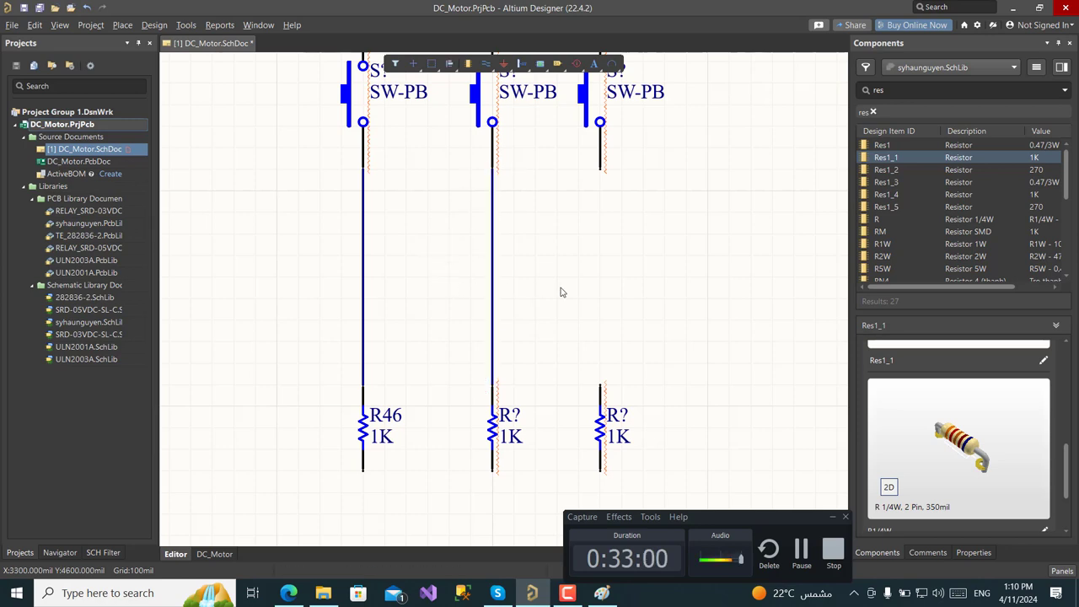
{"action": "key", "text": "ctrl+w"}
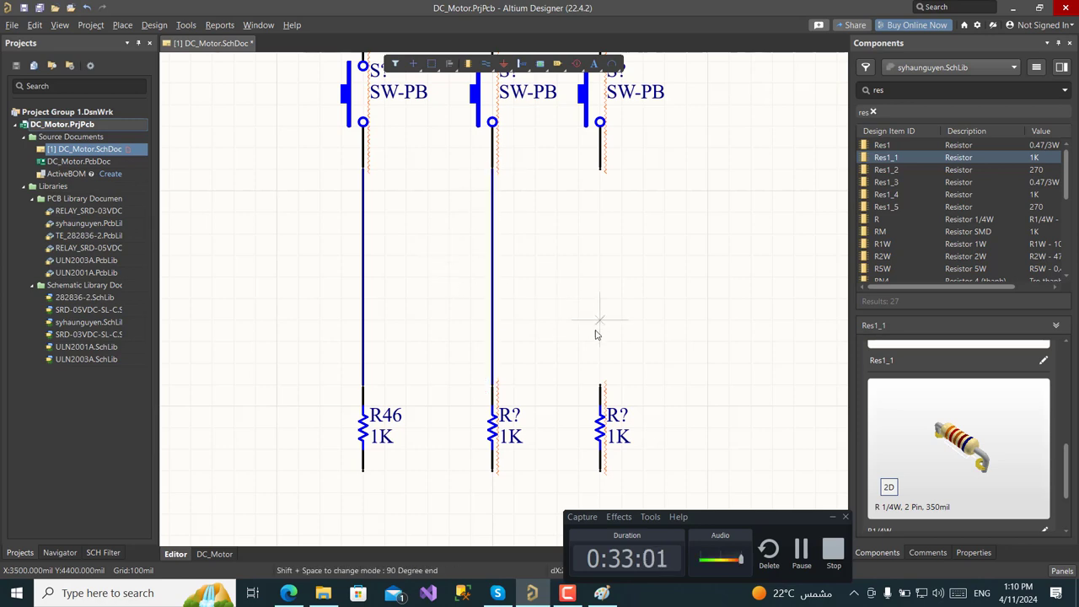
{"action": "left_click", "coordinate": [600, 385]}
{"action": "left_click", "coordinate": [599, 169]}
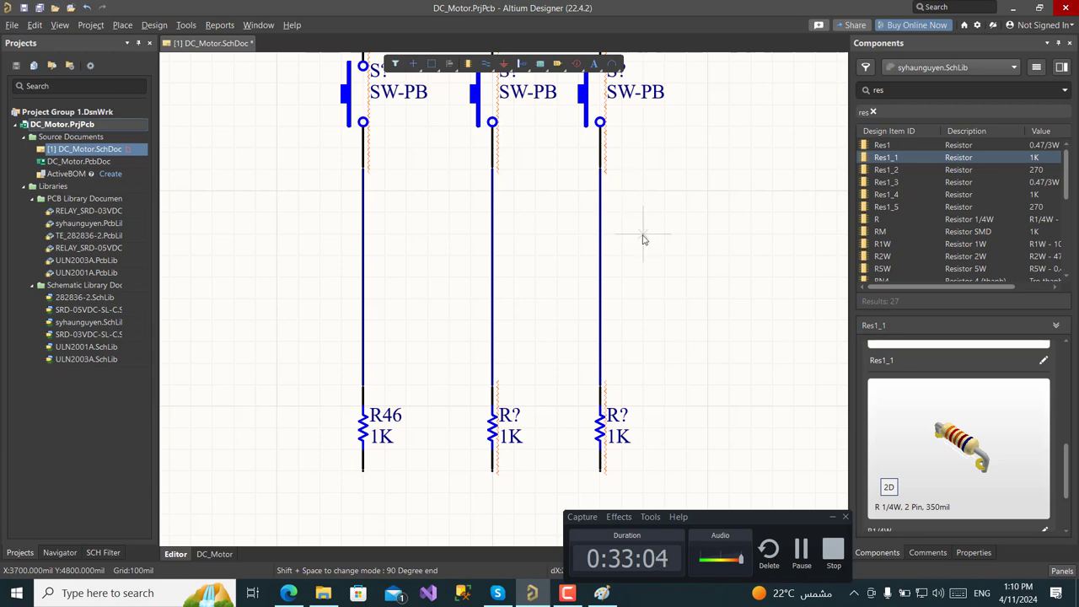
{"action": "right_click", "coordinate": [622, 237]}
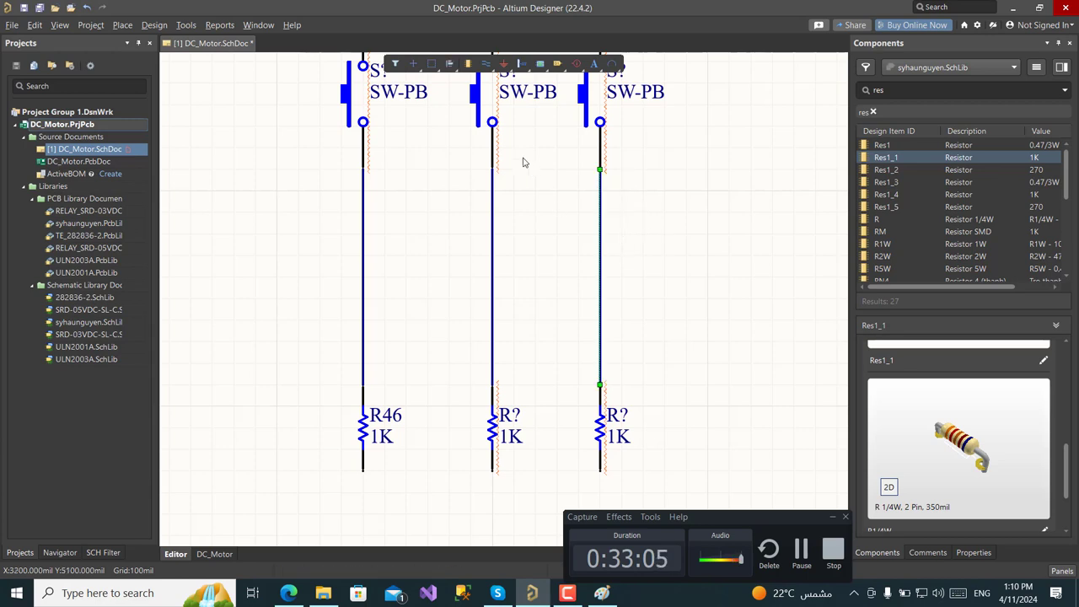
Attach a GND power port to the lower end of each of the three 1K resistors
{"action": "left_click", "coordinate": [504, 65]}
{"action": "left_click", "coordinate": [517, 82]}
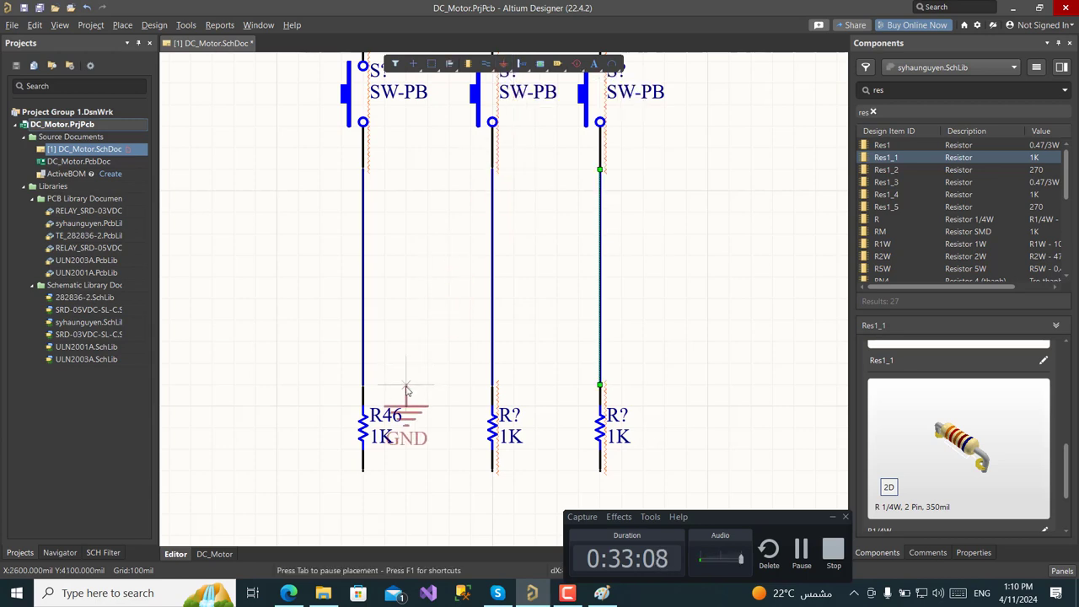
{"action": "left_click", "coordinate": [362, 472]}
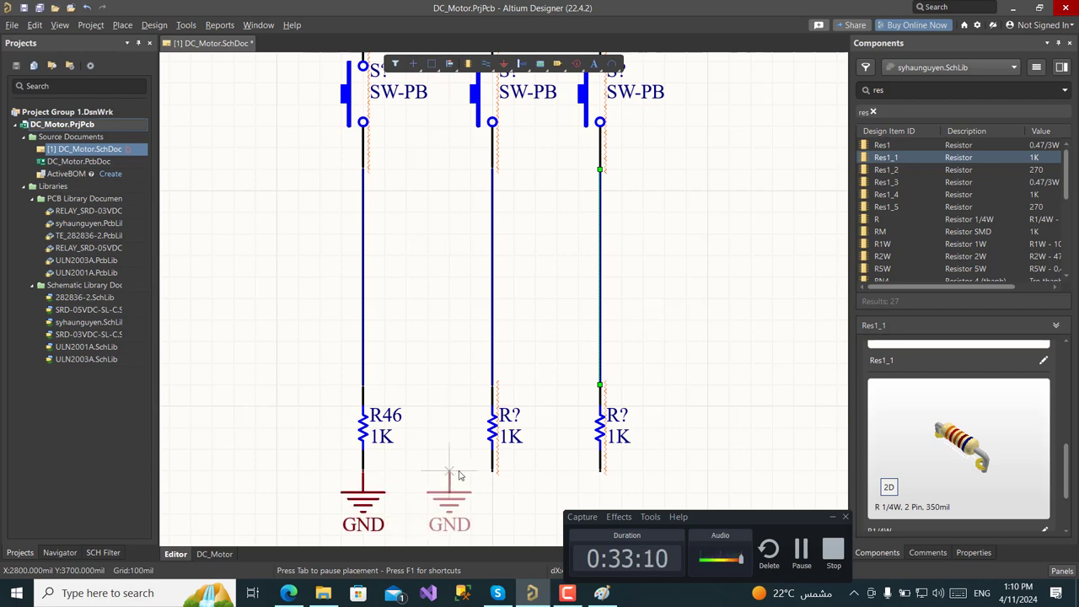
{"action": "left_click", "coordinate": [492, 472]}
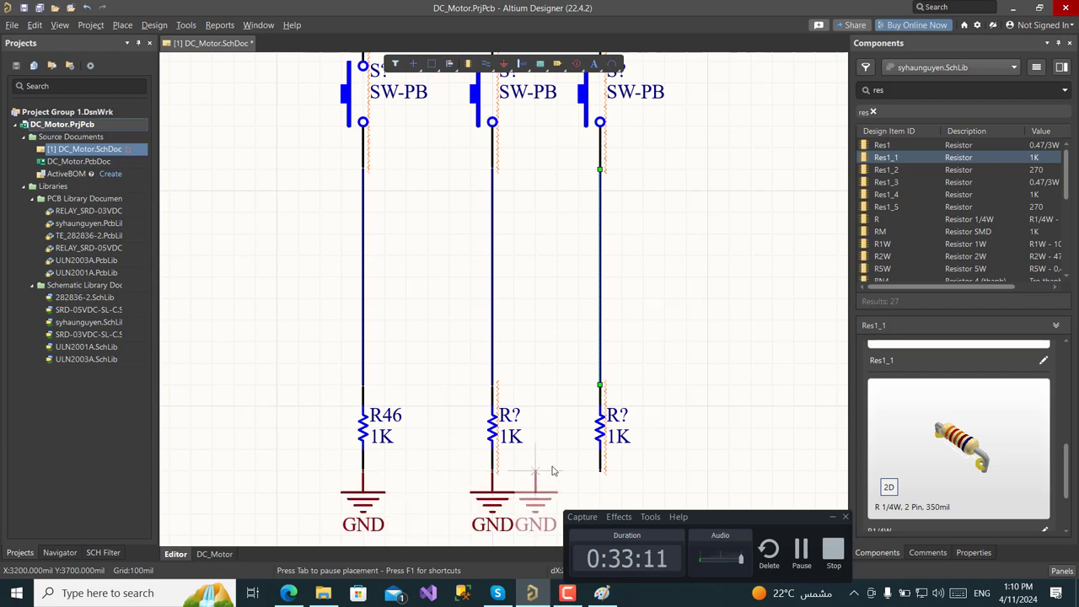
{"action": "left_click", "coordinate": [603, 474]}
{"action": "key", "text": "Escape"}
Clear the resistor search filter and switch the component library to ULN2003A.SchLib
{"action": "scroll", "coordinate": [618, 314], "scroll_direction": "down", "scroll_amount": 1, "text": "ctrl"}
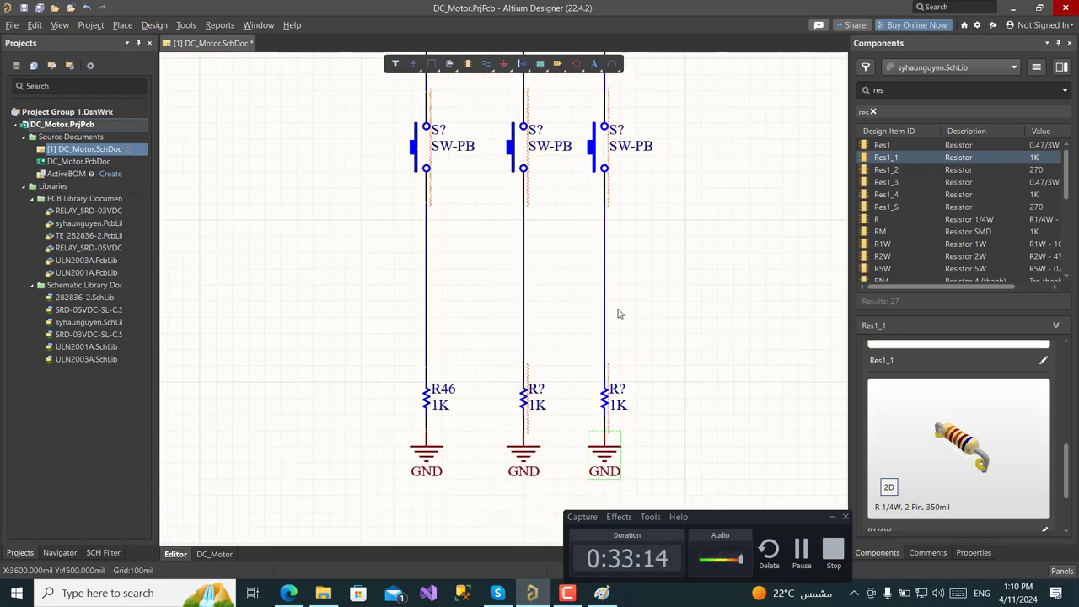
{"action": "scroll", "coordinate": [618, 313], "scroll_direction": "down", "scroll_amount": 2, "text": "ctrl"}
{"action": "right_click_drag", "start_coordinate": [669, 312], "coordinate": [551, 326]}
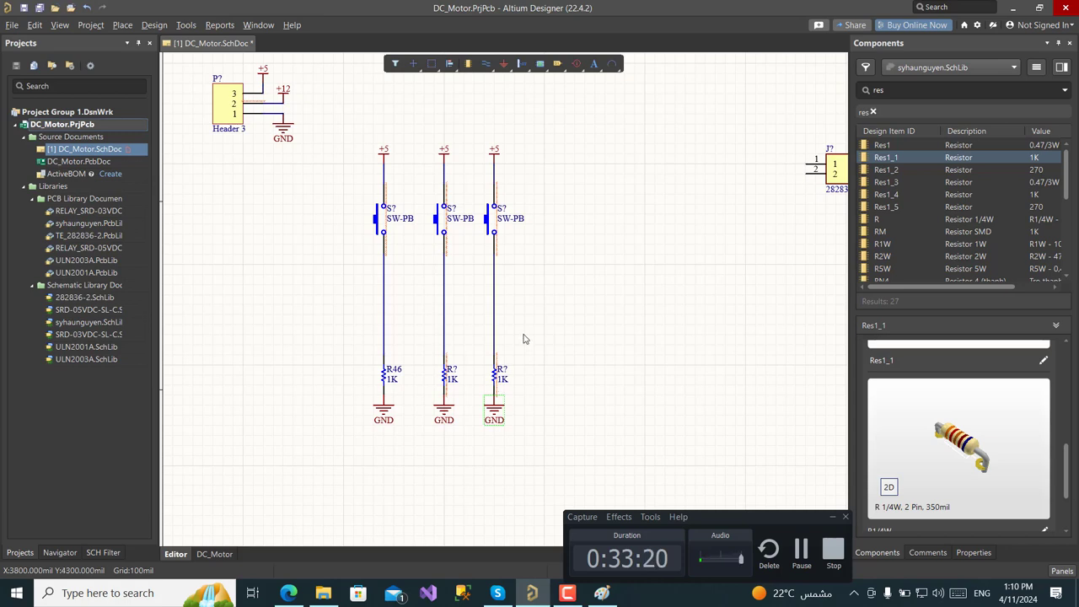
{"action": "scroll", "coordinate": [523, 339], "scroll_direction": "up", "scroll_amount": 2, "text": "ctrl"}
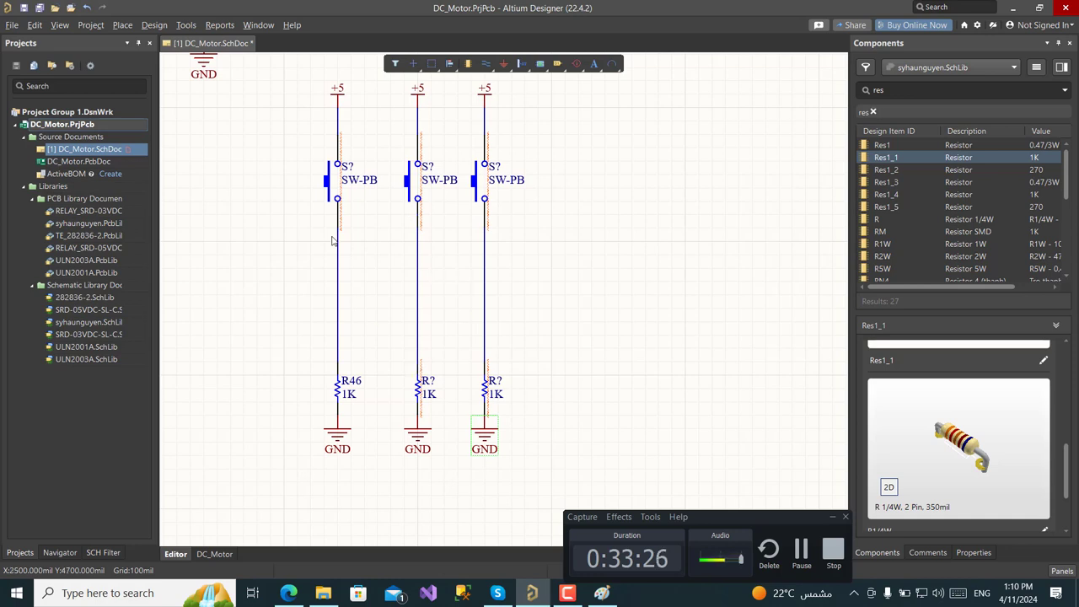
{"action": "scroll", "coordinate": [539, 309], "scroll_direction": "down", "scroll_amount": 3, "text": "ctrl"}
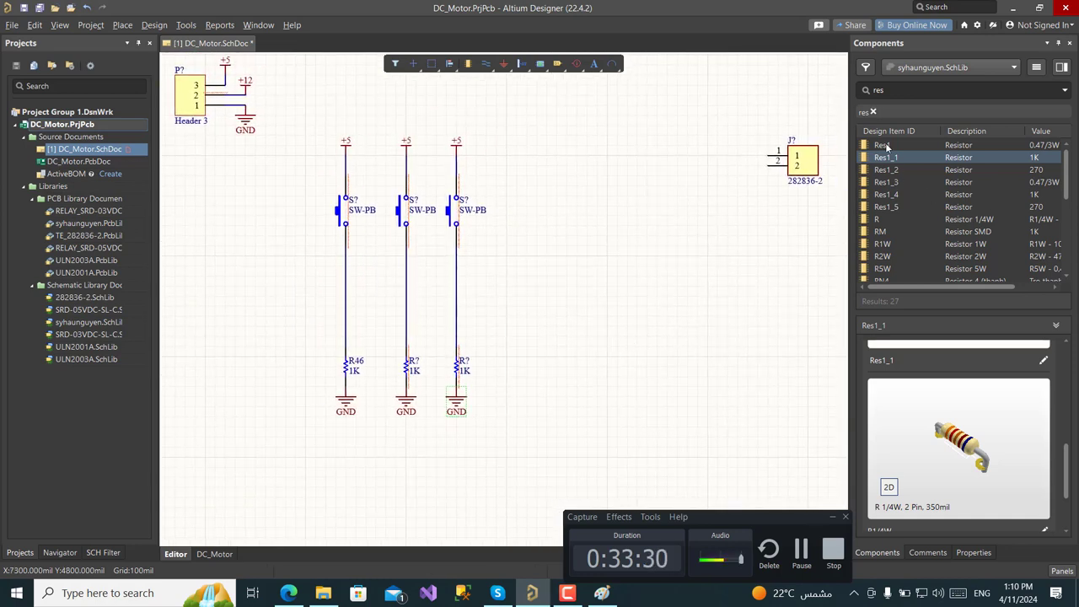
{"action": "left_click", "coordinate": [873, 112]}
{"action": "left_click", "coordinate": [1011, 67]}
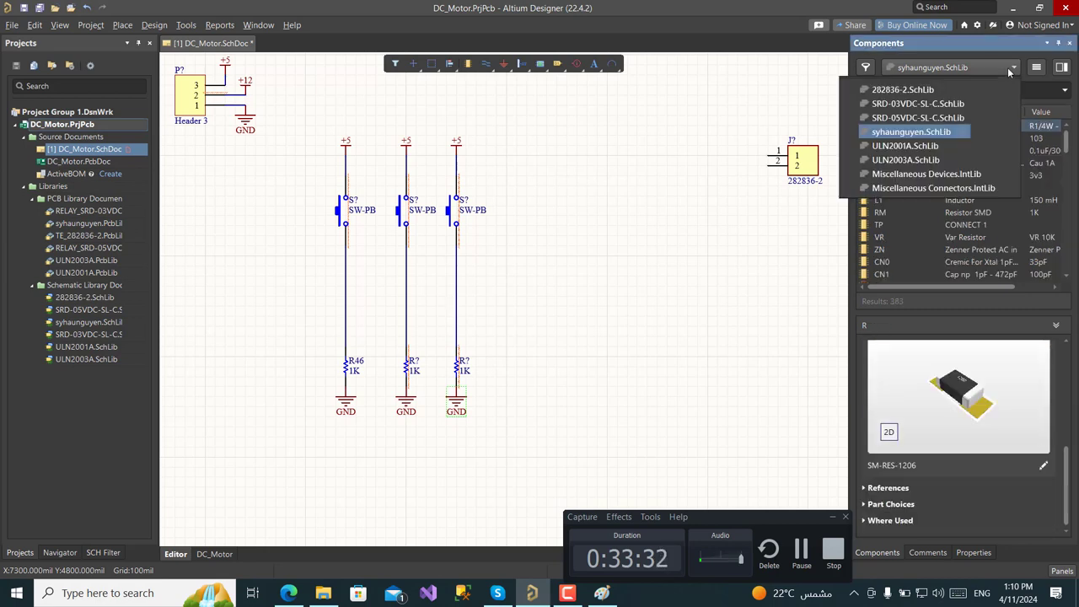
{"action": "key", "text": "Escape"}
{"action": "left_click", "coordinate": [920, 165]}
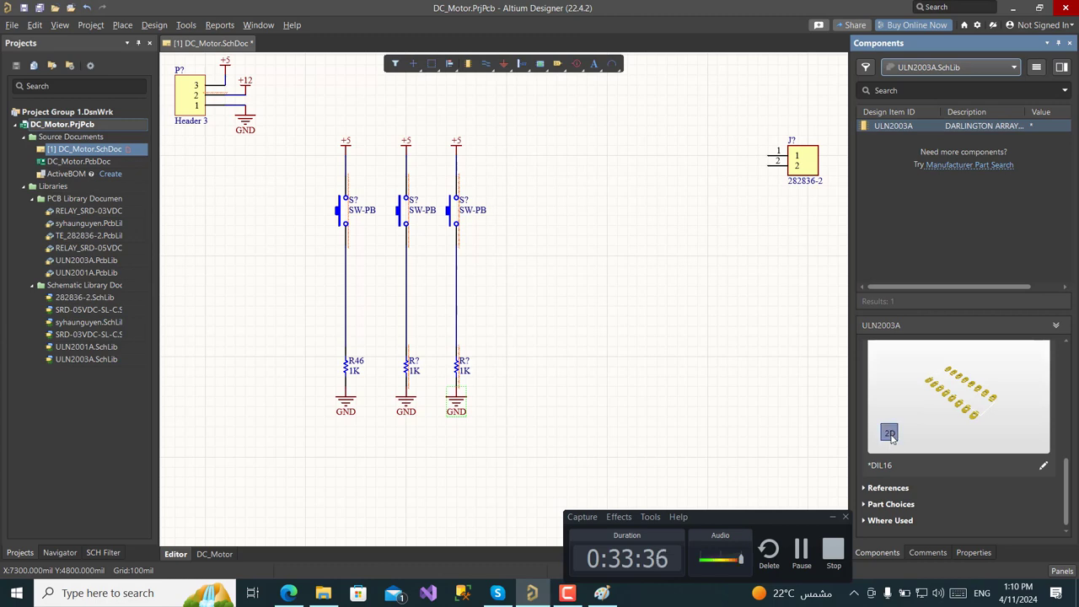
Place the ULN2003A component between the push-button circuits and the 282836-2 connector
{"action": "left_click", "coordinate": [889, 431]}
{"action": "left_click", "coordinate": [889, 432]}
{"action": "mouse_move", "coordinate": [916, 131]}
{"action": "left_mouse_down"}
{"action": "mouse_move", "coordinate": [779, 156]}
{"action": "mouse_move", "coordinate": [619, 265]}
{"action": "mouse_move", "coordinate": [589, 268]}
{"action": "mouse_move", "coordinate": [599, 289]}
{"action": "left_mouse_up"}
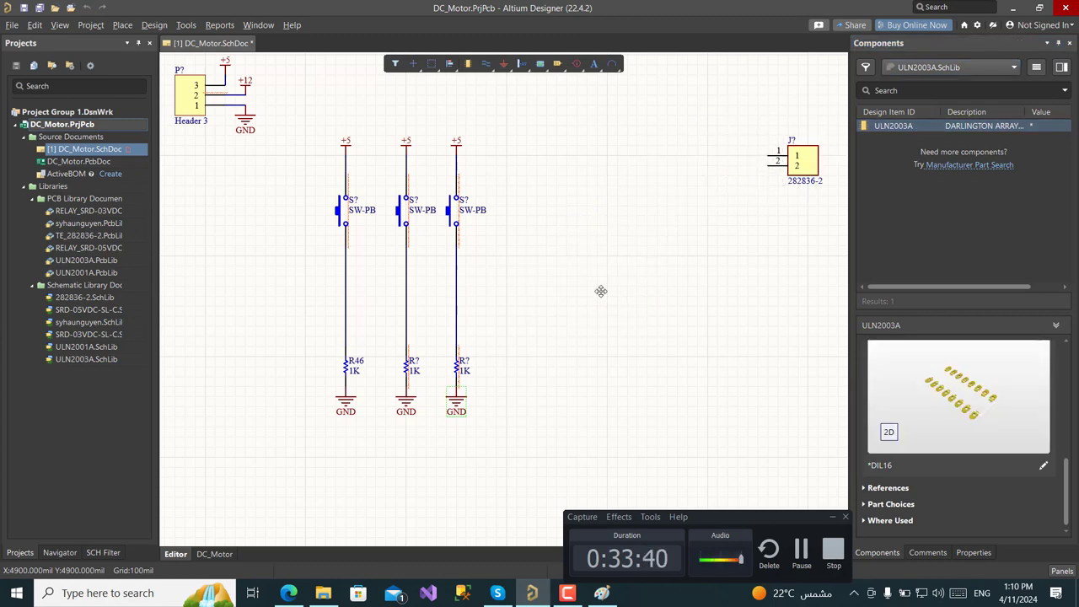
Consult the ULN2003A wiring in the Paint reference image and attach a GND power port to pin 8 in Altium Designer
{"action": "key", "text": "alt+Tab"}
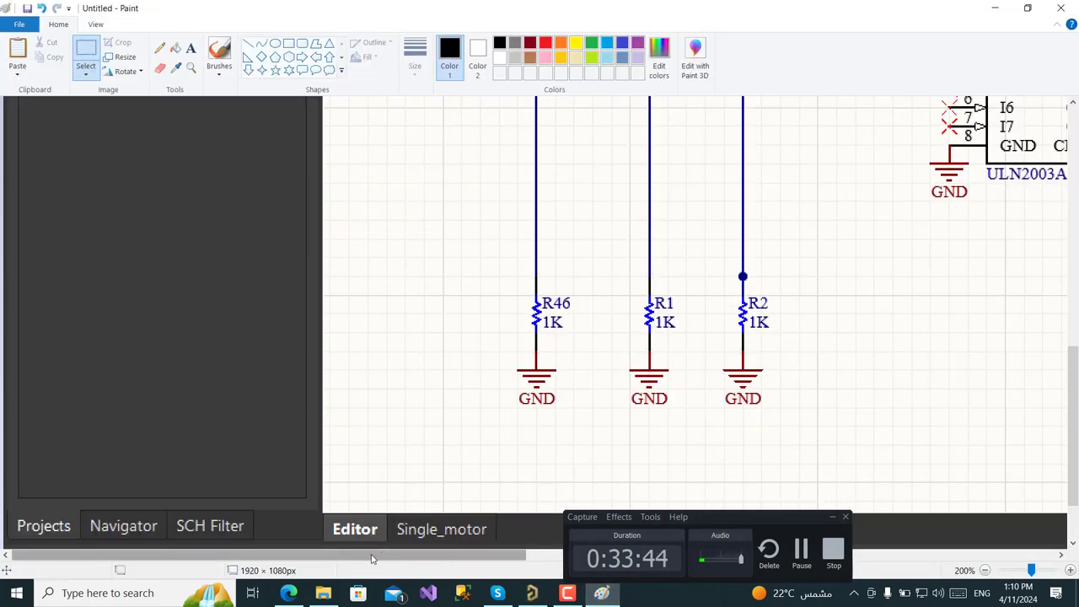
{"action": "left_click_drag", "start_coordinate": [389, 557], "coordinate": [461, 556]}
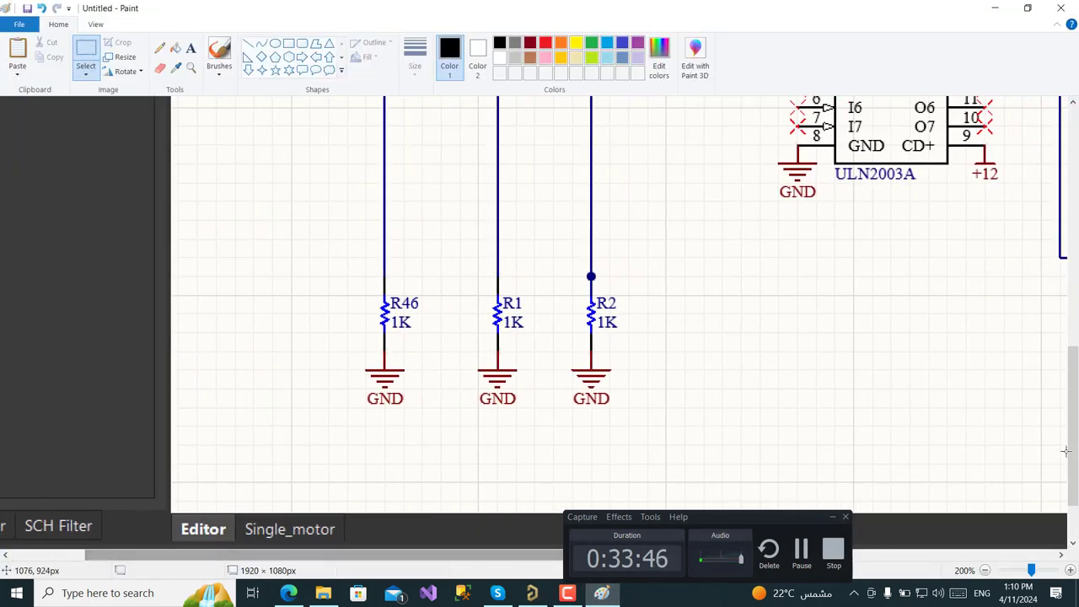
{"action": "left_click_drag", "start_coordinate": [1073, 442], "coordinate": [1073, 383]}
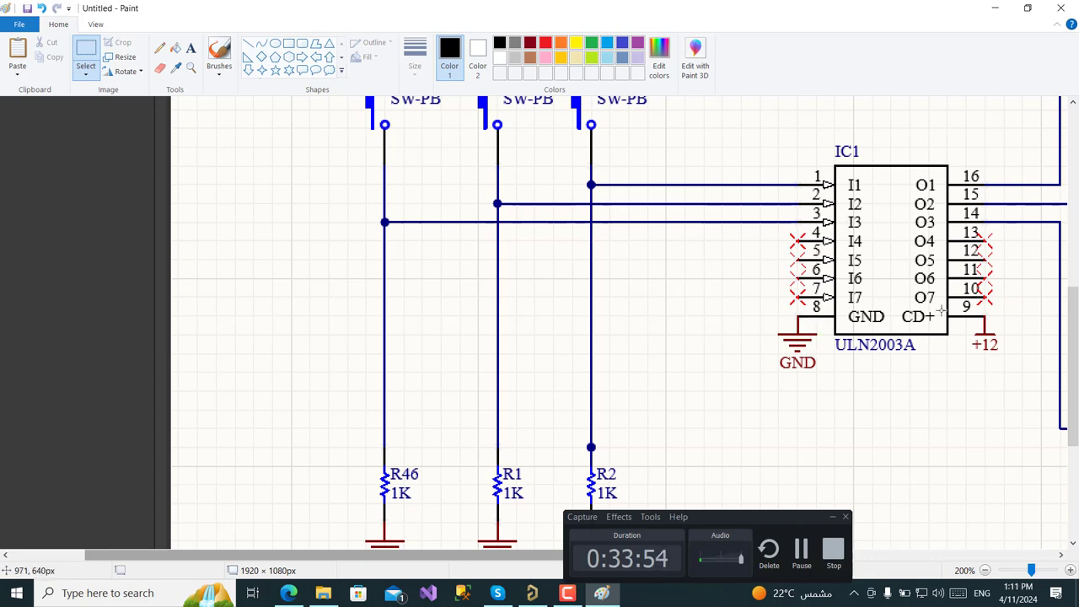
{"action": "left_click", "coordinate": [532, 592]}
{"action": "scroll", "coordinate": [603, 371], "scroll_direction": "up", "scroll_amount": 3, "text": "ctrl"}
{"action": "scroll", "coordinate": [602, 366], "scroll_direction": "up", "scroll_amount": 1, "text": "ctrl"}
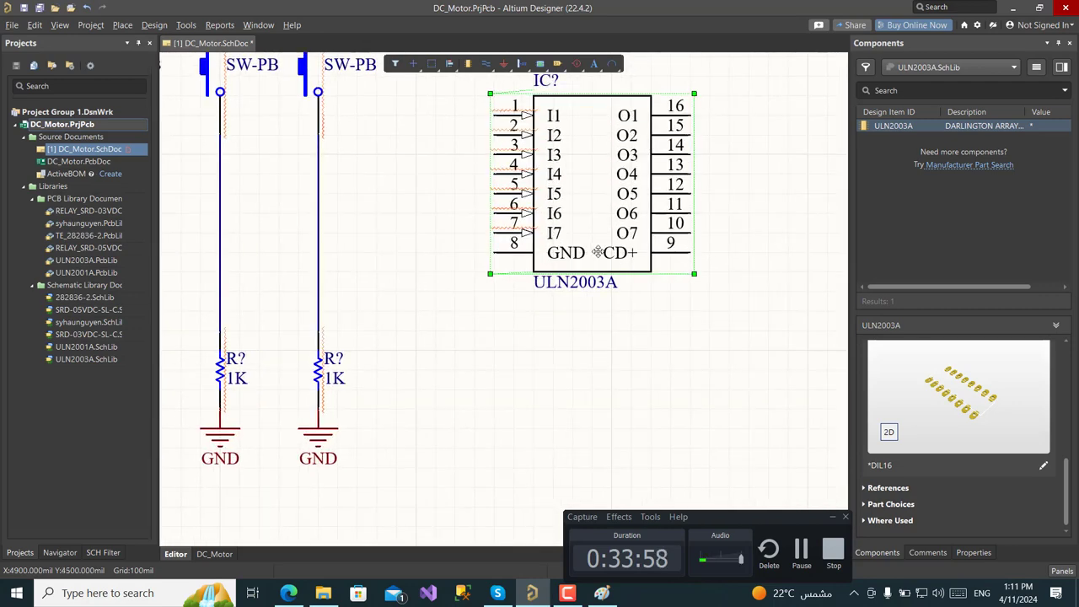
{"action": "left_click", "coordinate": [503, 63]}
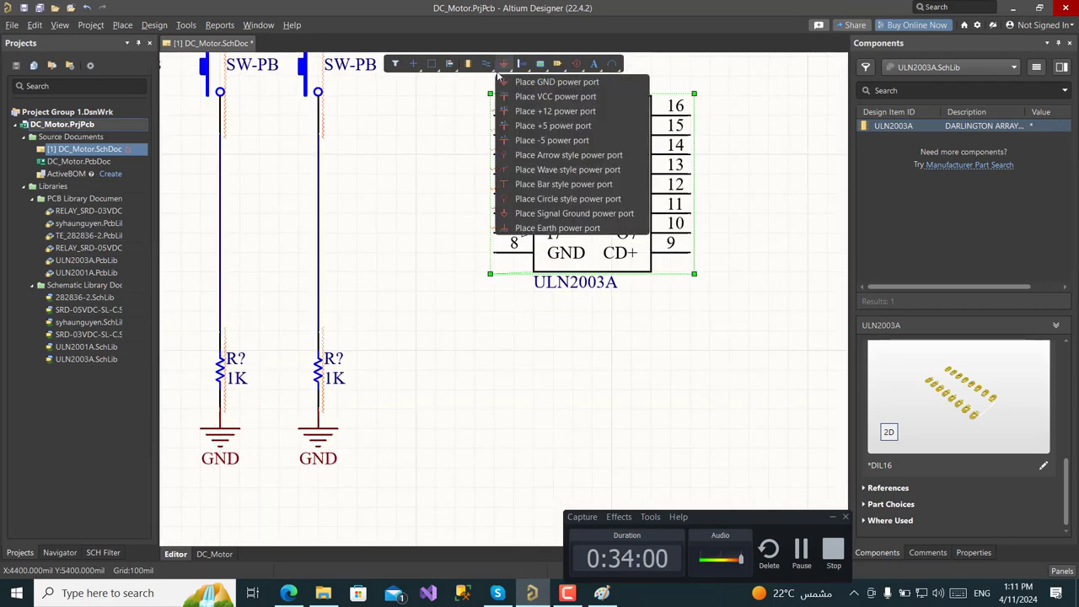
{"action": "left_click", "coordinate": [523, 80]}
{"action": "left_click", "coordinate": [494, 253]}
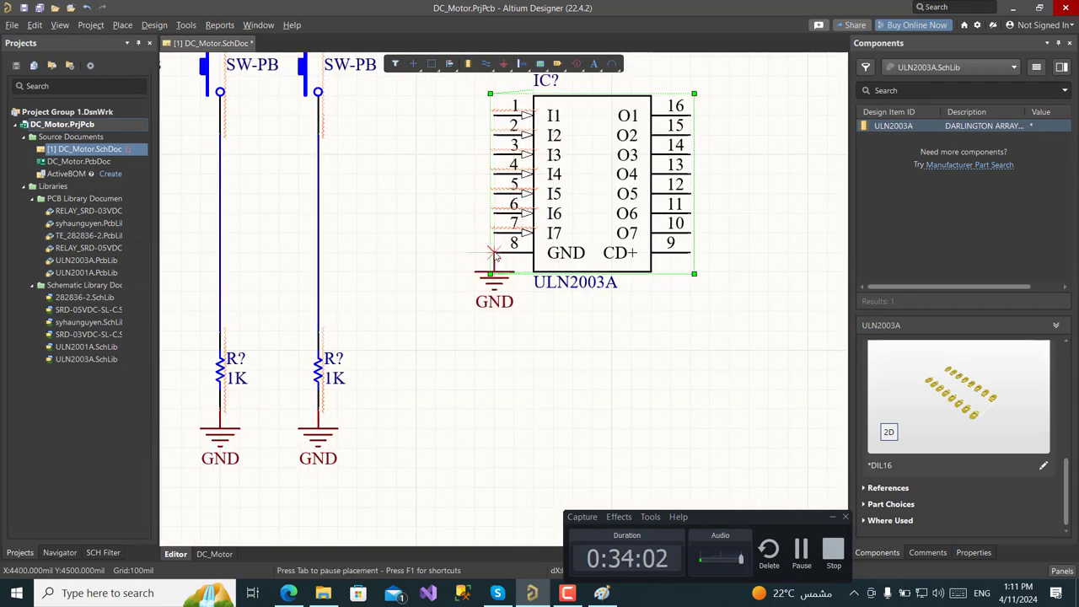
{"action": "key", "text": "Escape"}
Attach a +12 power port, rotated to point downward, to pin 9 (CD+) of the ULN2003A
{"action": "left_click", "coordinate": [503, 64]}
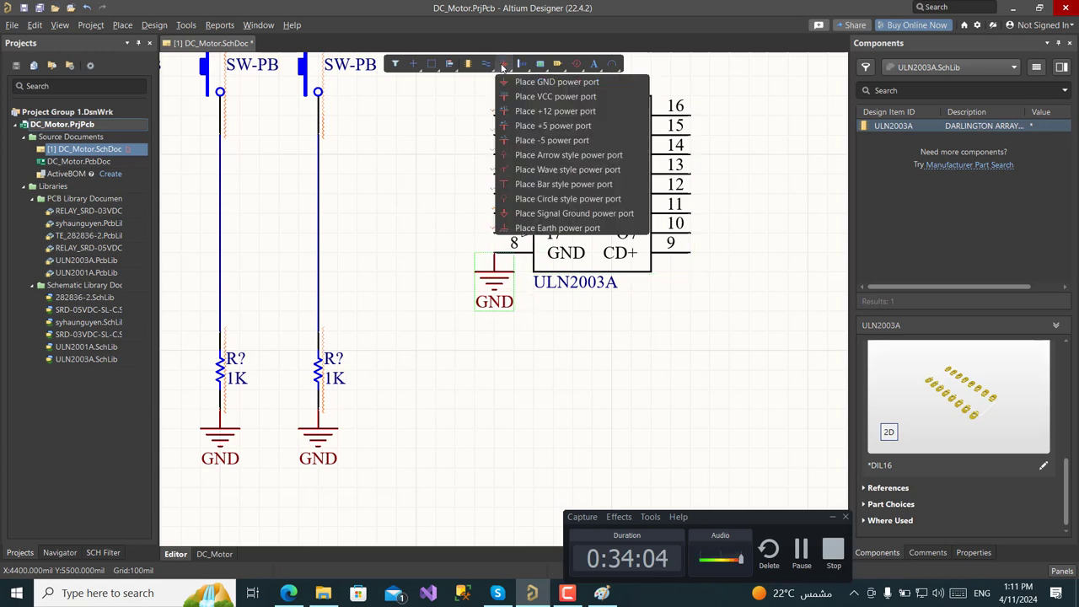
{"action": "left_click", "coordinate": [552, 109]}
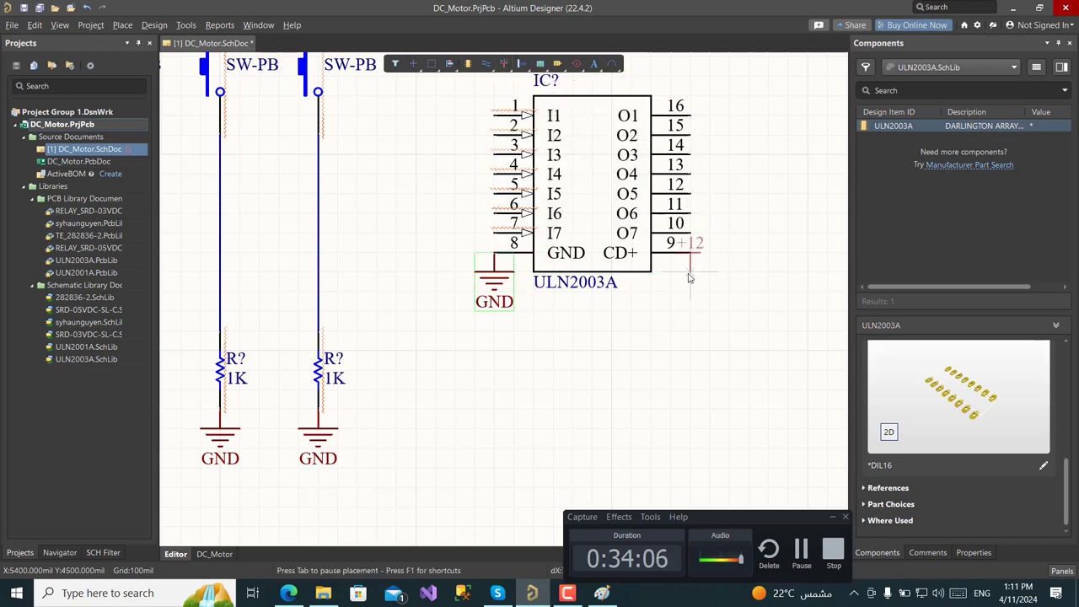
{"action": "key", "text": "space"}
{"action": "key", "text": "space"}
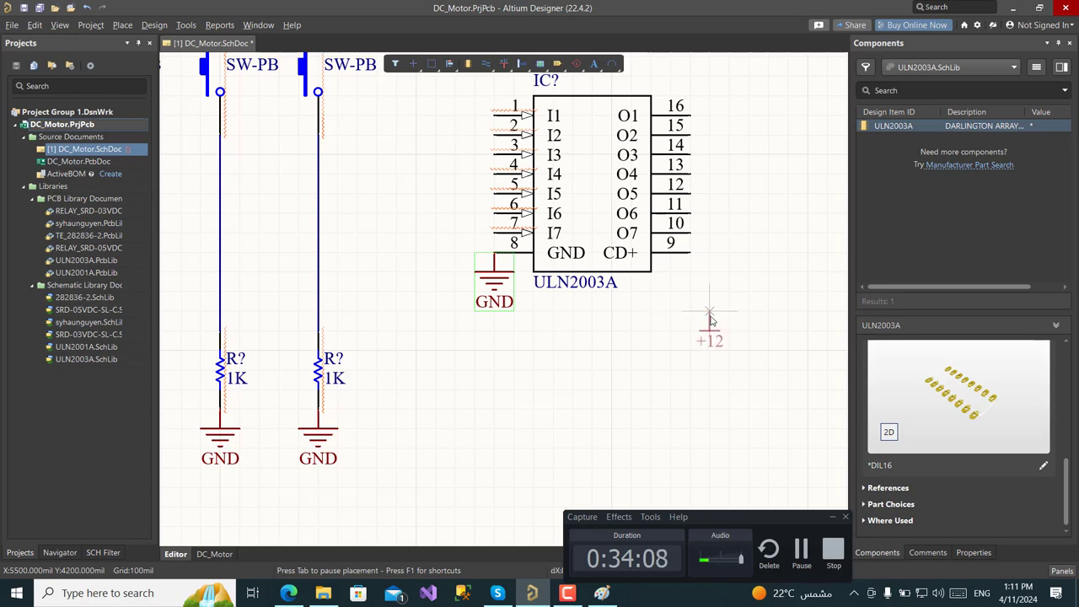
{"action": "left_click", "coordinate": [695, 255]}
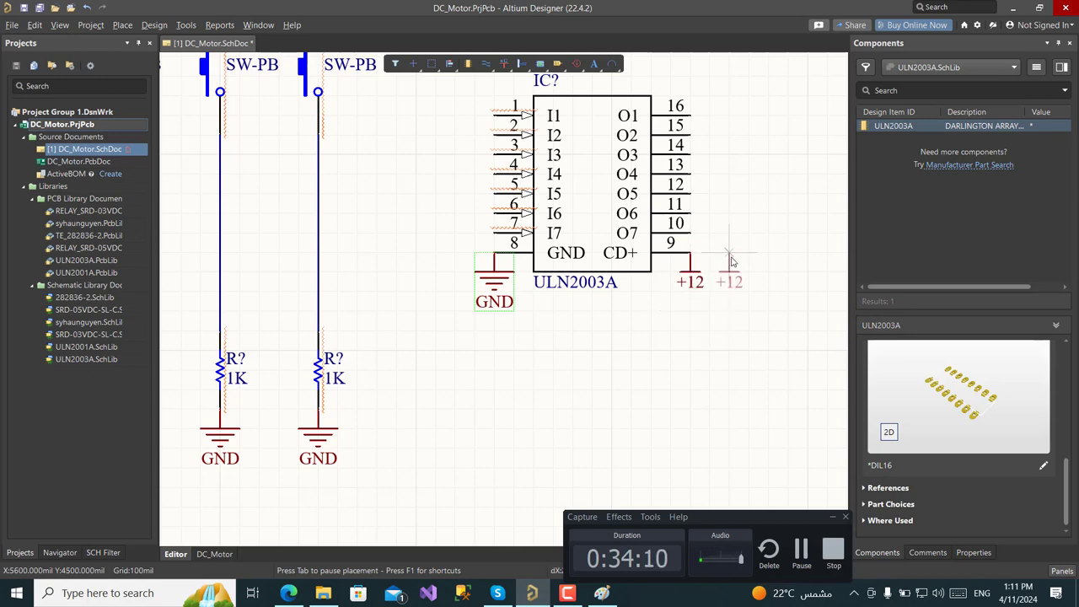
{"action": "key", "text": "Escape"}
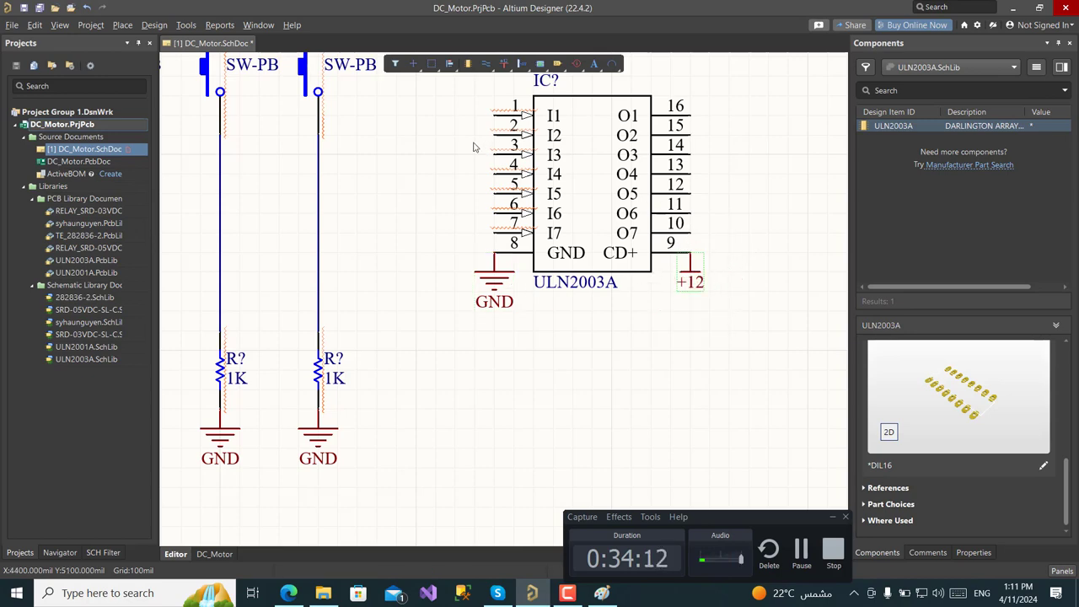
Move the ULN2003A together with its attached GND and +12 ports slightly downward beside the push-button circuits
{"action": "scroll", "coordinate": [396, 152], "scroll_direction": "down", "scroll_amount": 2, "text": "ctrl"}
{"action": "right_click_drag", "start_coordinate": [396, 152], "coordinate": [509, 214]}
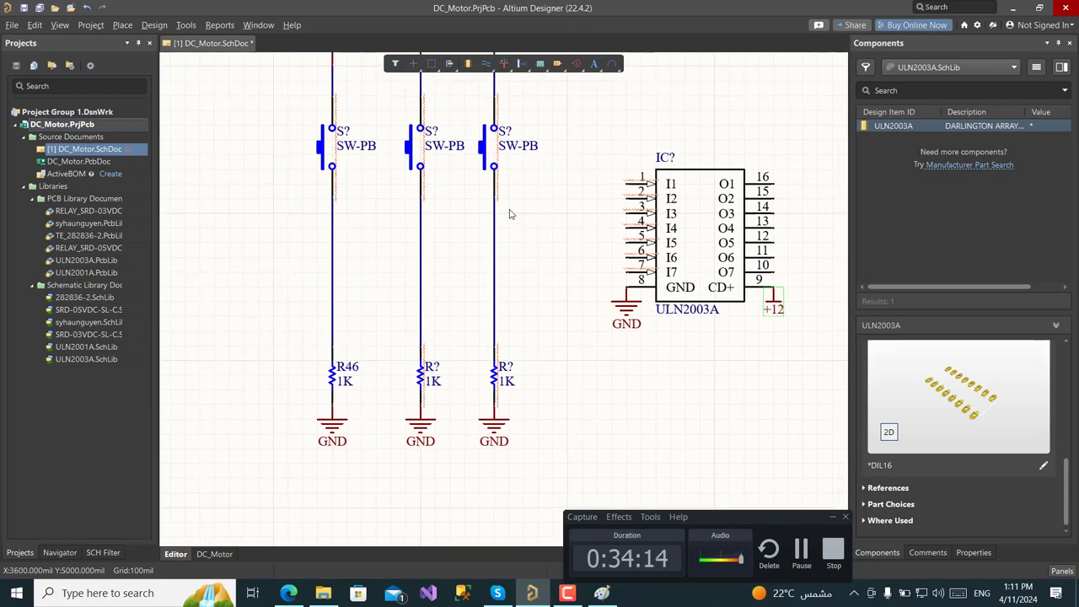
{"action": "scroll", "coordinate": [565, 192], "scroll_direction": "down", "scroll_amount": 1, "text": "ctrl"}
{"action": "right_click_drag", "start_coordinate": [565, 192], "coordinate": [523, 258]}
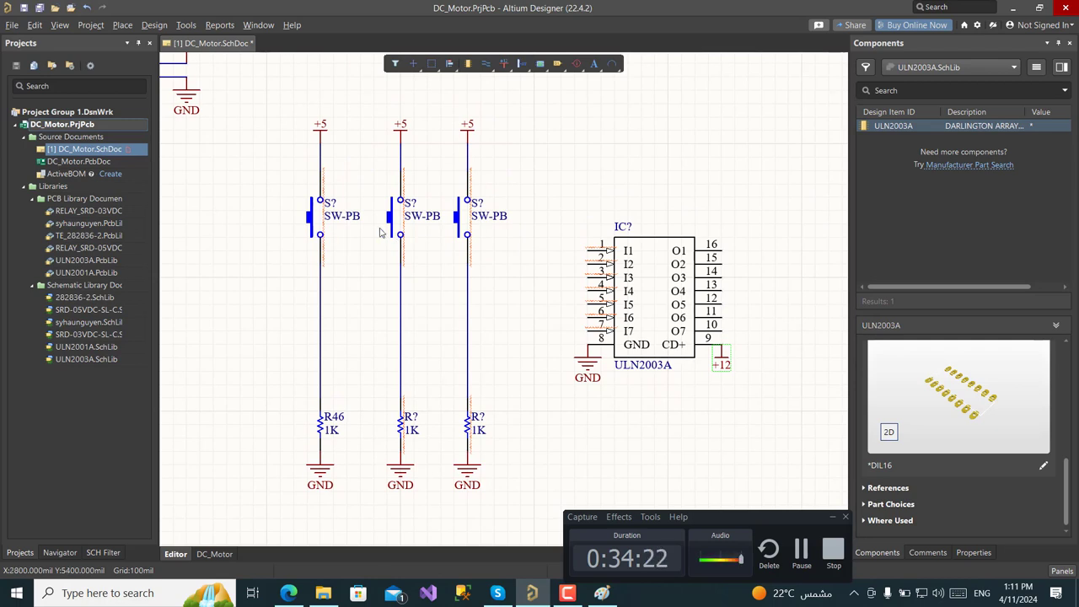
{"action": "scroll", "coordinate": [425, 235], "scroll_direction": "down", "scroll_amount": 2, "text": "ctrl"}
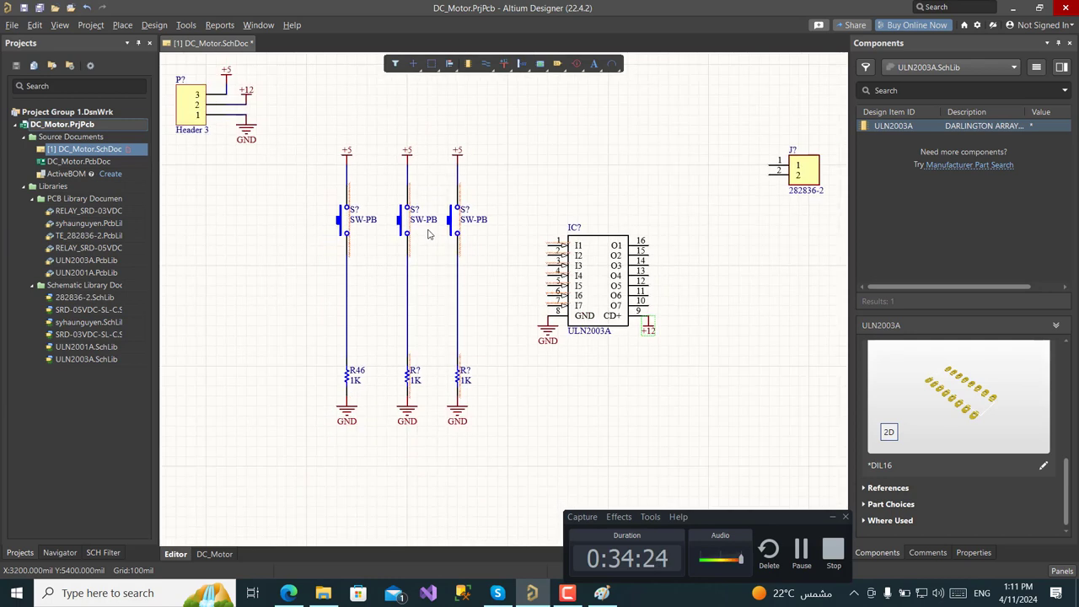
{"action": "left_click_drag", "start_coordinate": [506, 119], "coordinate": [322, 452]}
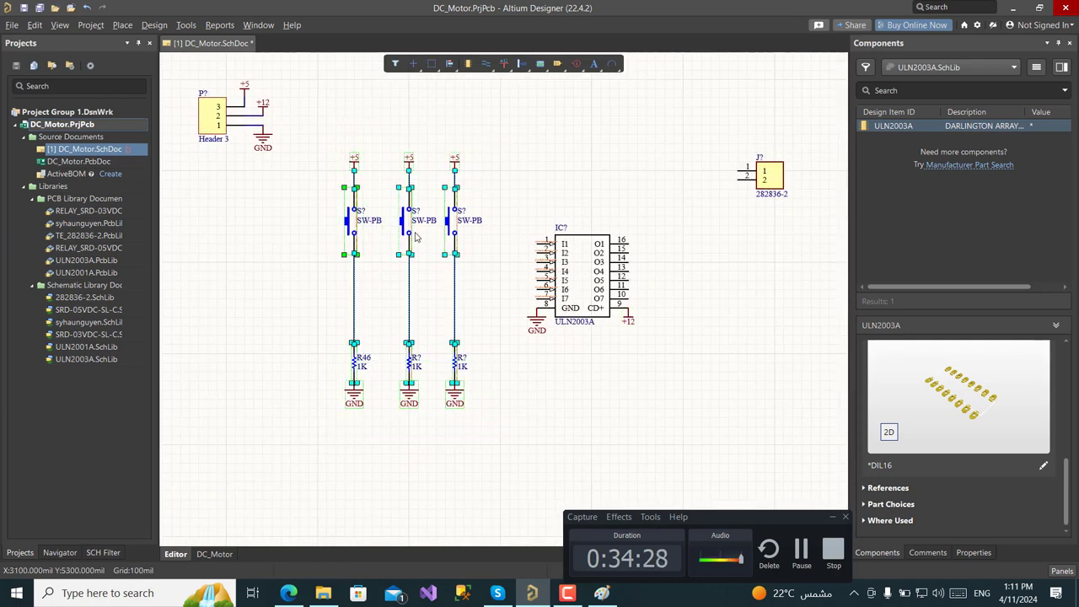
{"action": "left_click", "coordinate": [590, 267]}
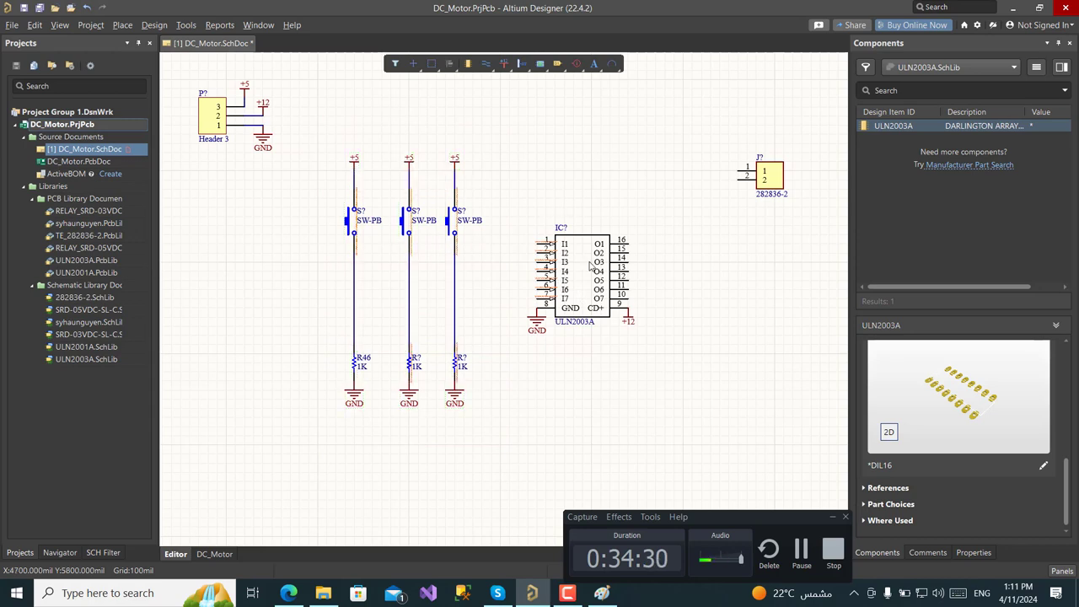
{"action": "left_click_drag", "start_coordinate": [668, 211], "coordinate": [511, 362]}
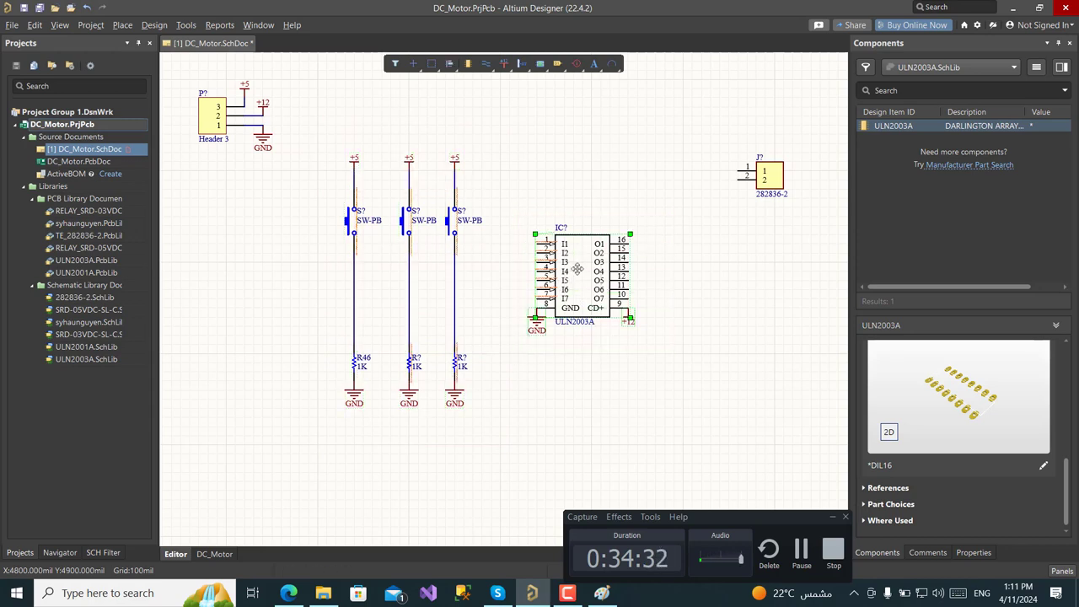
{"action": "left_click", "coordinate": [512, 295]}
Wire ULN2003A pin 1 (I1) straight to the vertical wire of the rightmost push-button, above its pull-down resistor
{"action": "scroll", "coordinate": [509, 295], "scroll_direction": "up", "scroll_amount": 1, "text": "ctrl"}
{"action": "scroll", "coordinate": [510, 295], "scroll_direction": "up", "scroll_amount": 2, "text": "ctrl"}
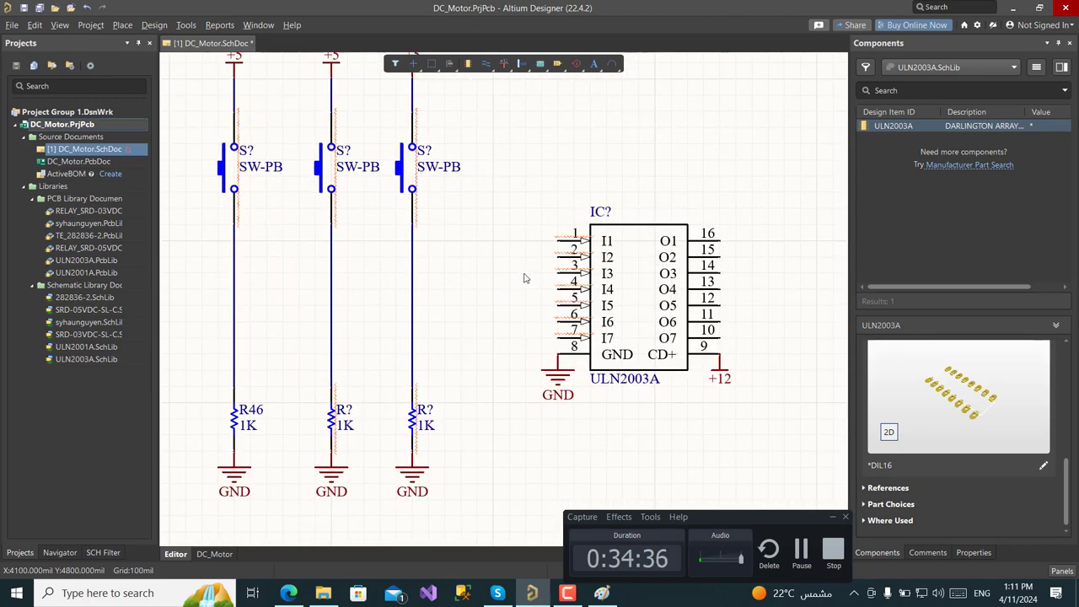
{"action": "key", "text": "ctrl+w"}
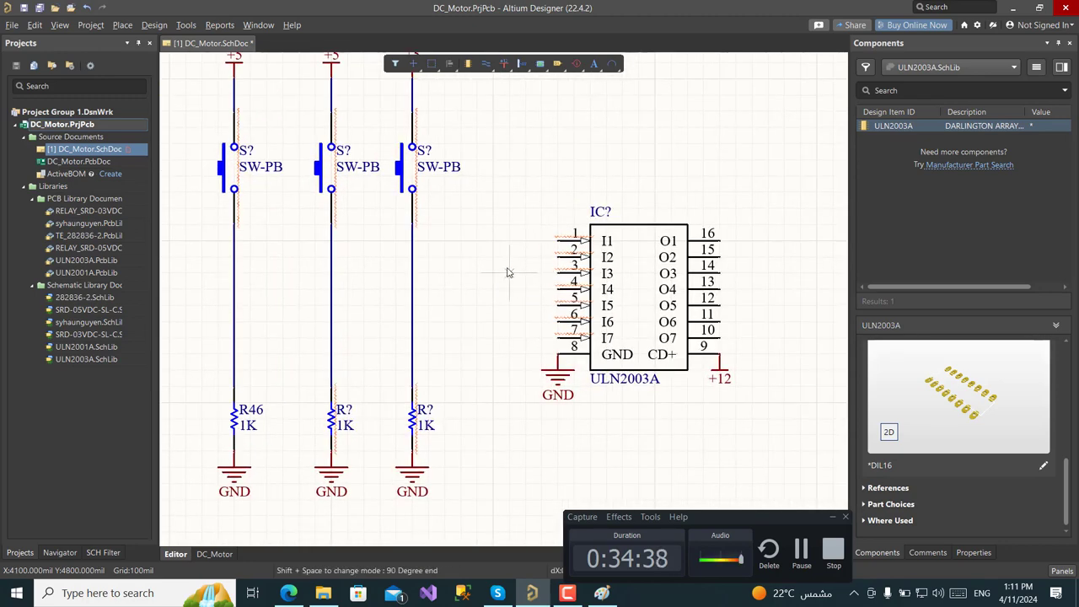
{"action": "left_click", "coordinate": [556, 242]}
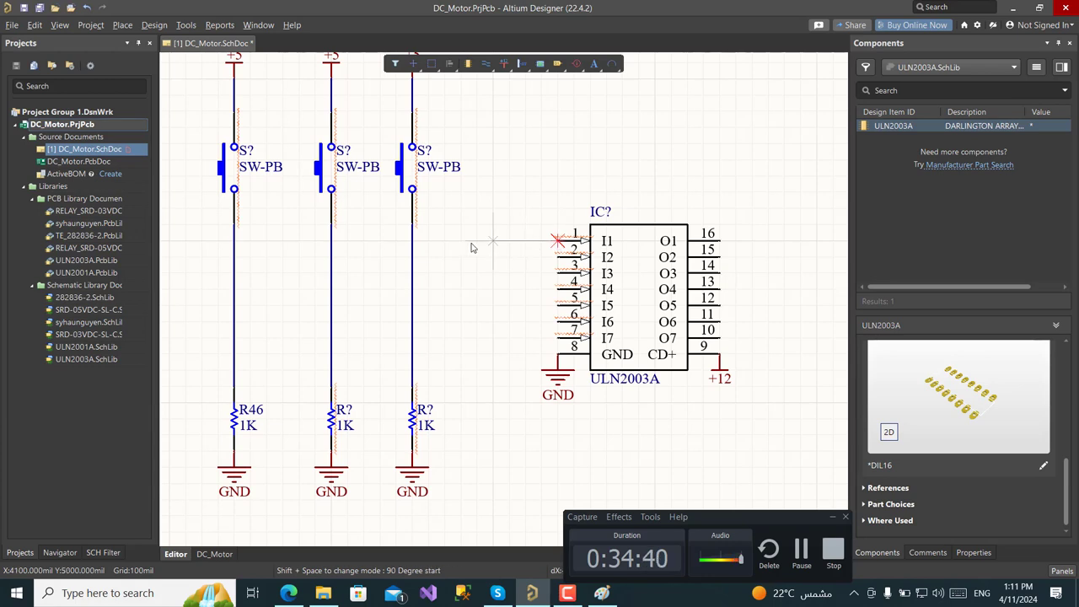
{"action": "left_click", "coordinate": [412, 241]}
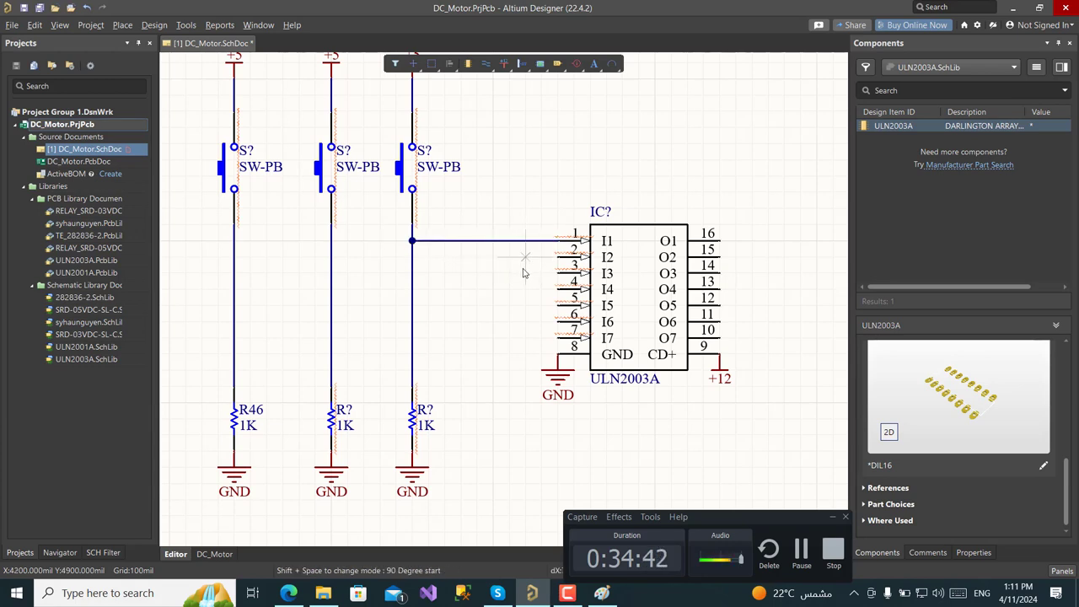
{"action": "key", "text": "Escape"}
Wire ULN2003A pin 2 (I2) to the middle push-button's vertical wire and pin 3 (I3) to the leftmost push-button's
{"action": "key", "text": "ctrl+w"}
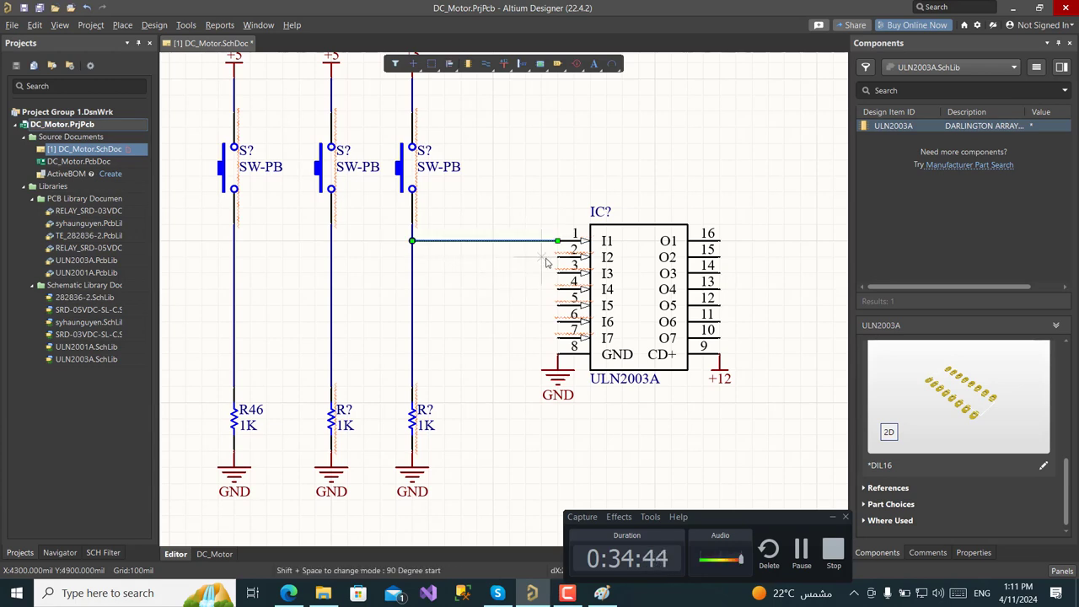
{"action": "left_click", "coordinate": [558, 257]}
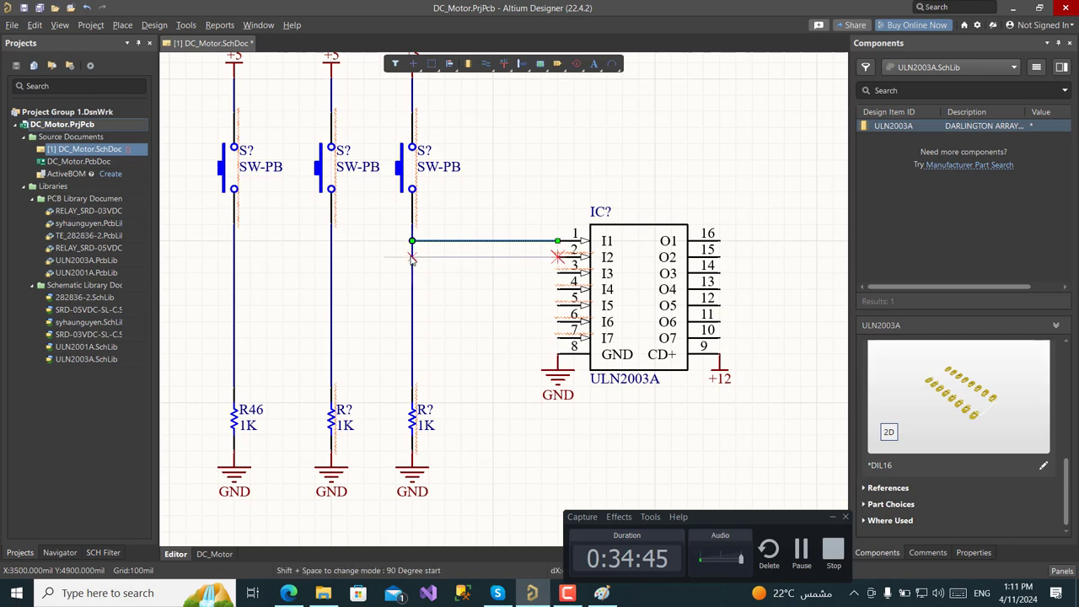
{"action": "left_click", "coordinate": [331, 257]}
{"action": "key", "text": "Escape"}
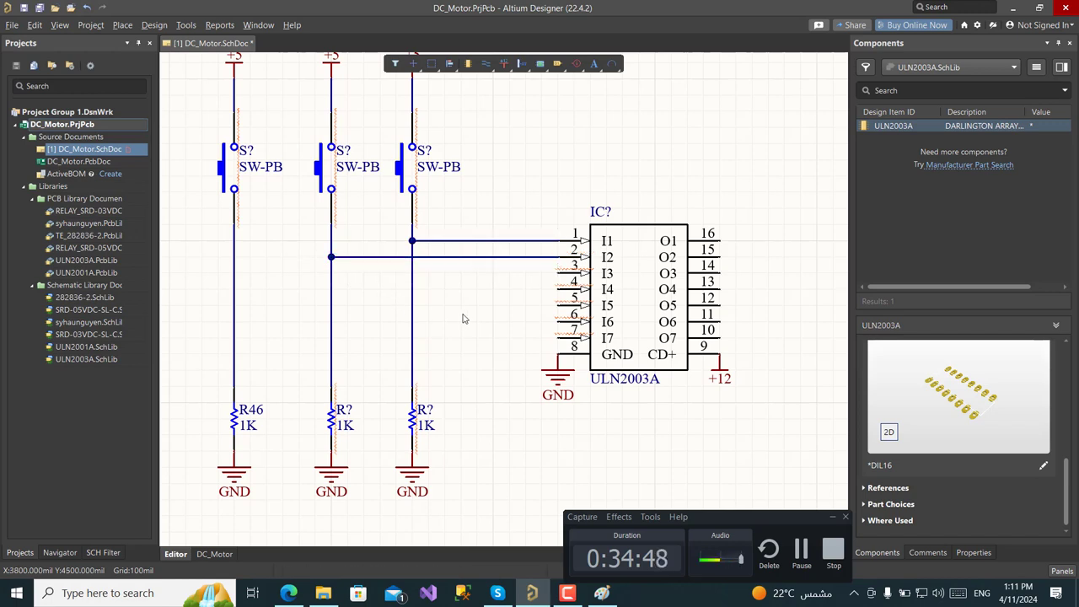
{"action": "key", "text": "ctrl+w"}
{"action": "left_click", "coordinate": [558, 273]}
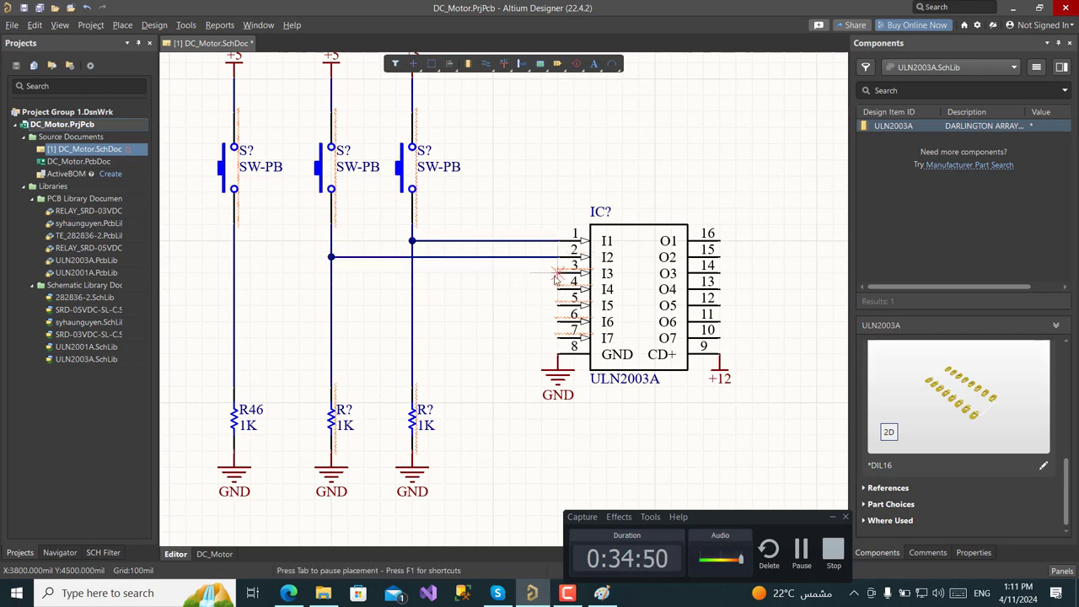
{"action": "left_click", "coordinate": [234, 273]}
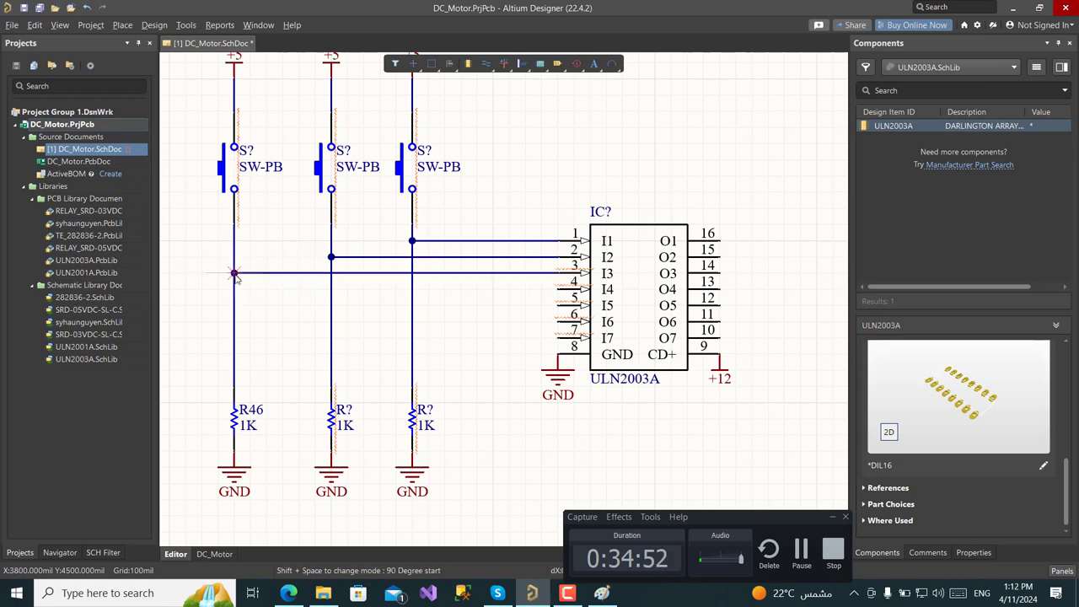
{"action": "key", "text": "Escape"}
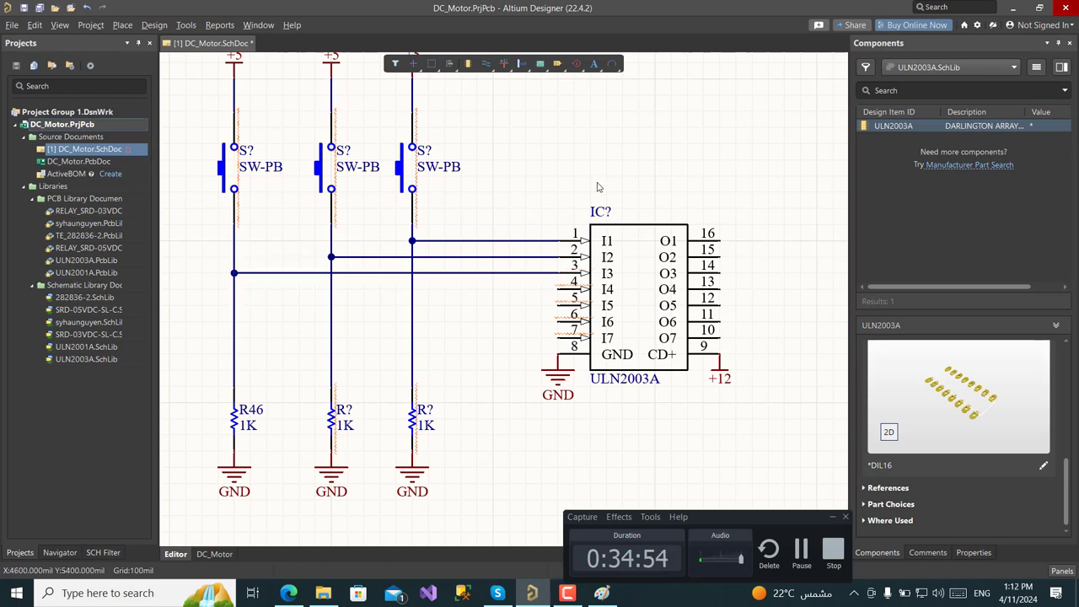
Place Generic No ERC markers on the unused ULN2003A input pins 4 to 7 and output pins 10 to 13
{"action": "scroll", "coordinate": [693, 258], "scroll_direction": "down", "scroll_amount": 2, "text": "ctrl"}
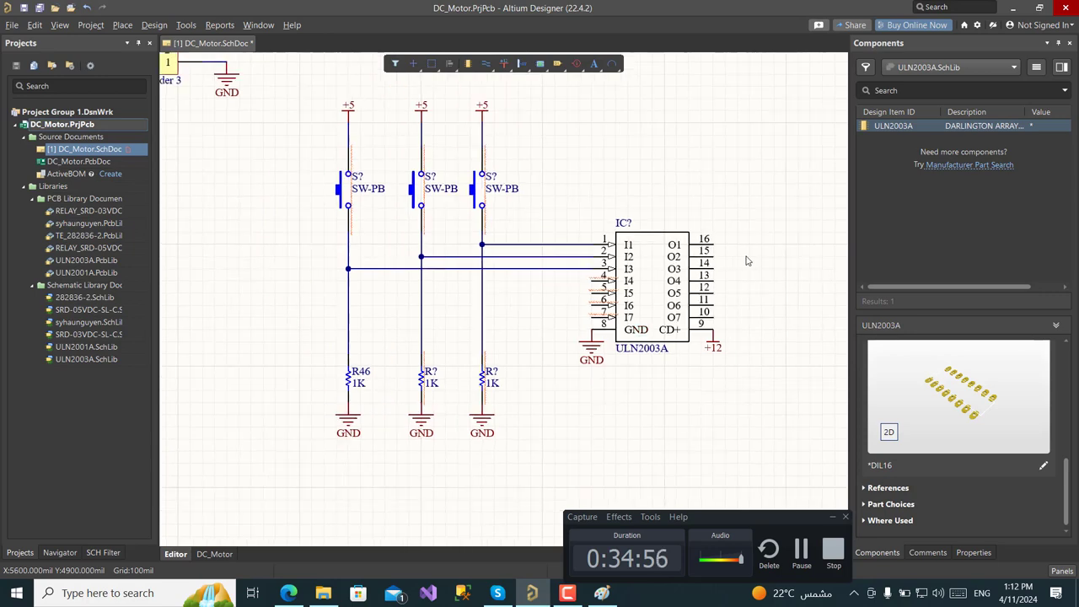
{"action": "scroll", "coordinate": [748, 305], "scroll_direction": "up", "scroll_amount": 3, "text": "ctrl"}
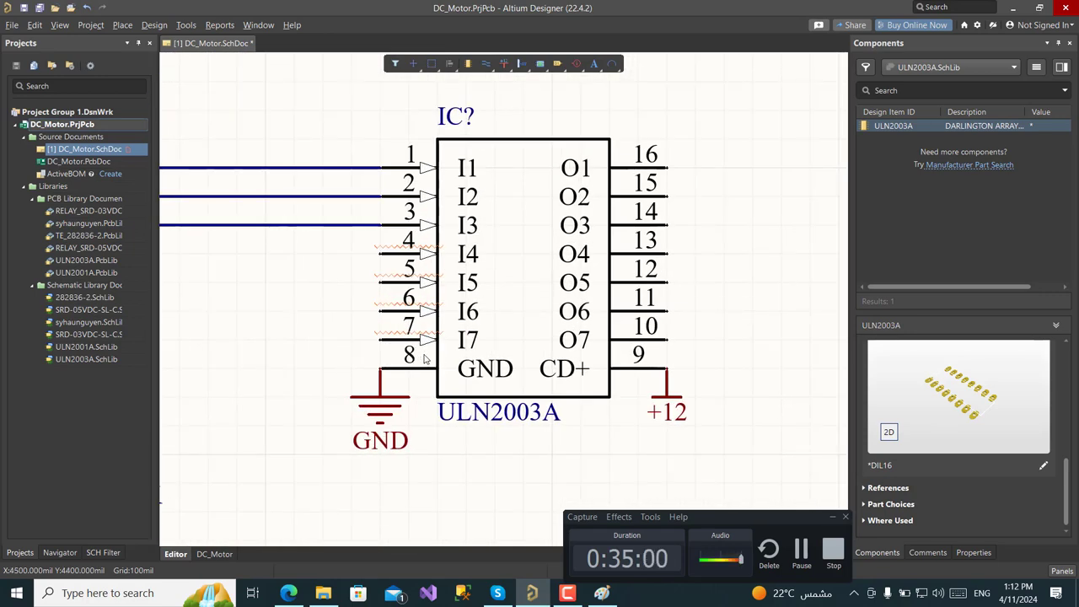
{"action": "left_click", "coordinate": [575, 63]}
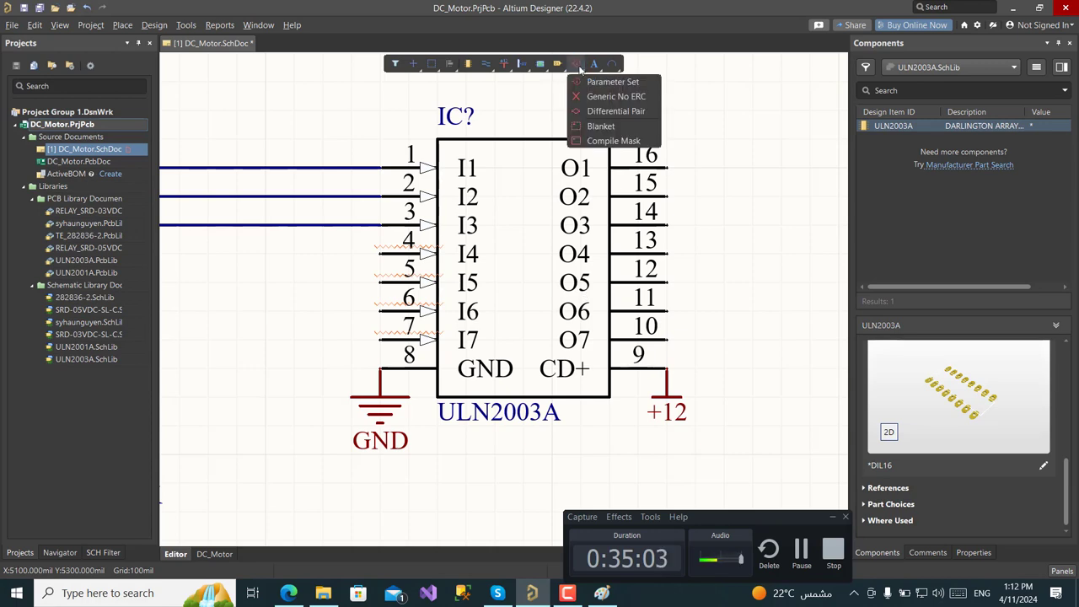
{"action": "left_click", "coordinate": [612, 97]}
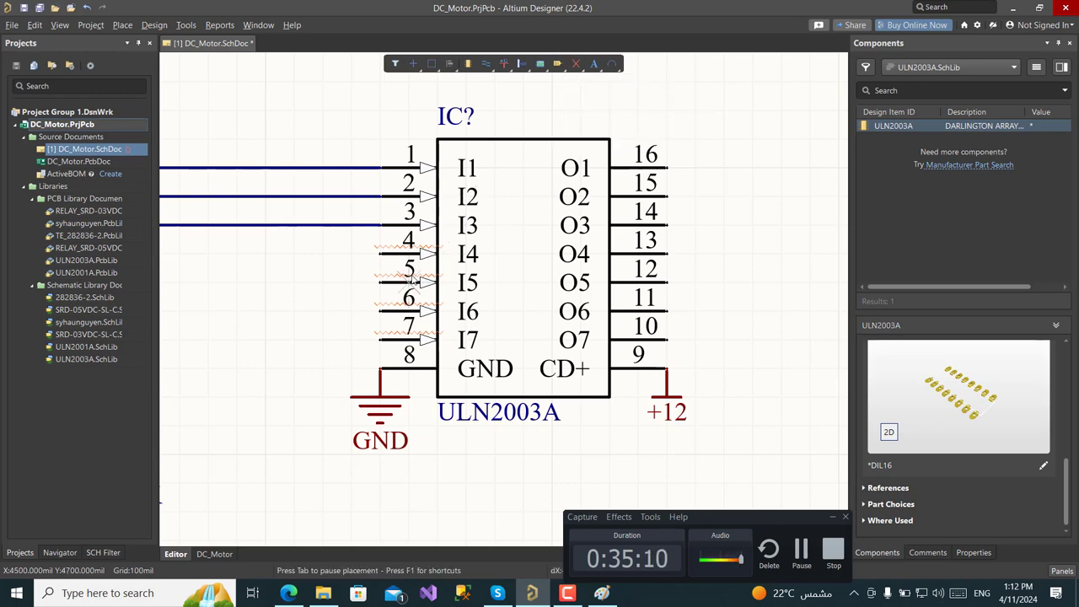
{"action": "left_click", "coordinate": [378, 253]}
{"action": "left_click", "coordinate": [378, 282]}
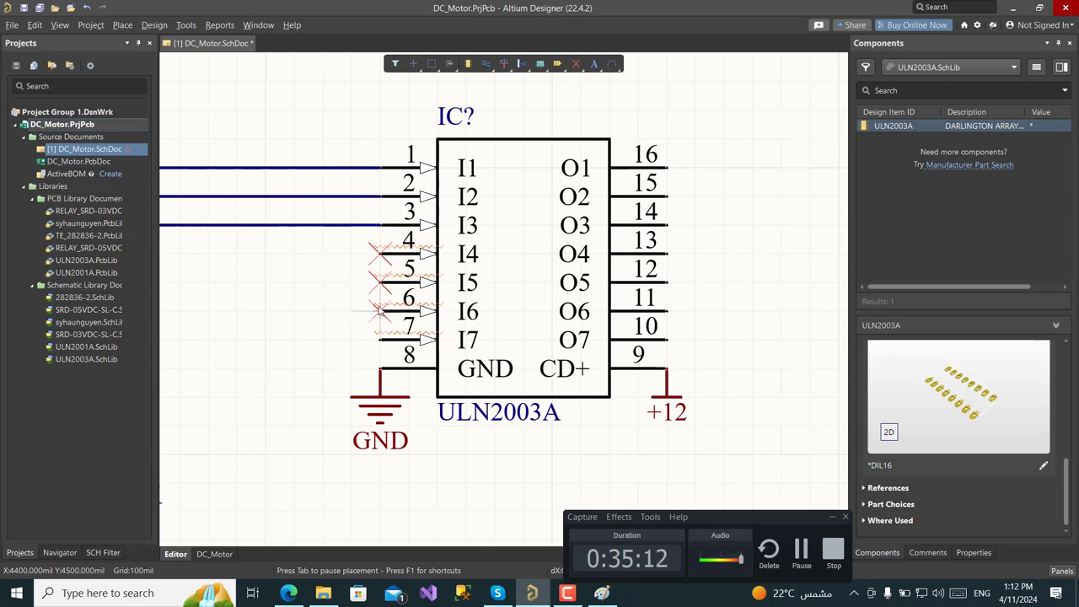
{"action": "left_click", "coordinate": [379, 311]}
{"action": "left_click", "coordinate": [380, 339]}
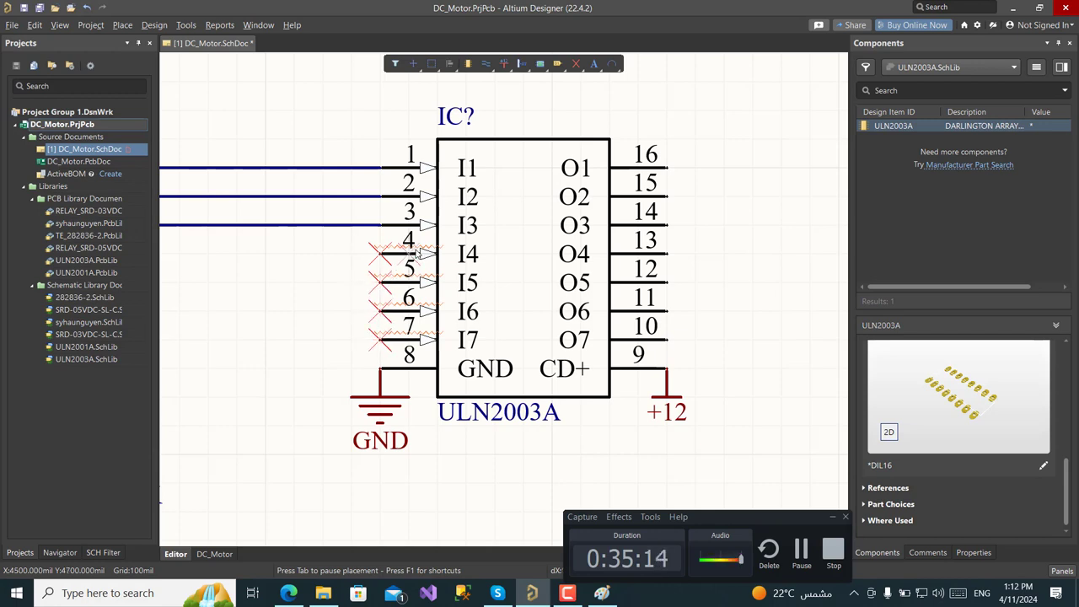
{"action": "left_click", "coordinate": [667, 253]}
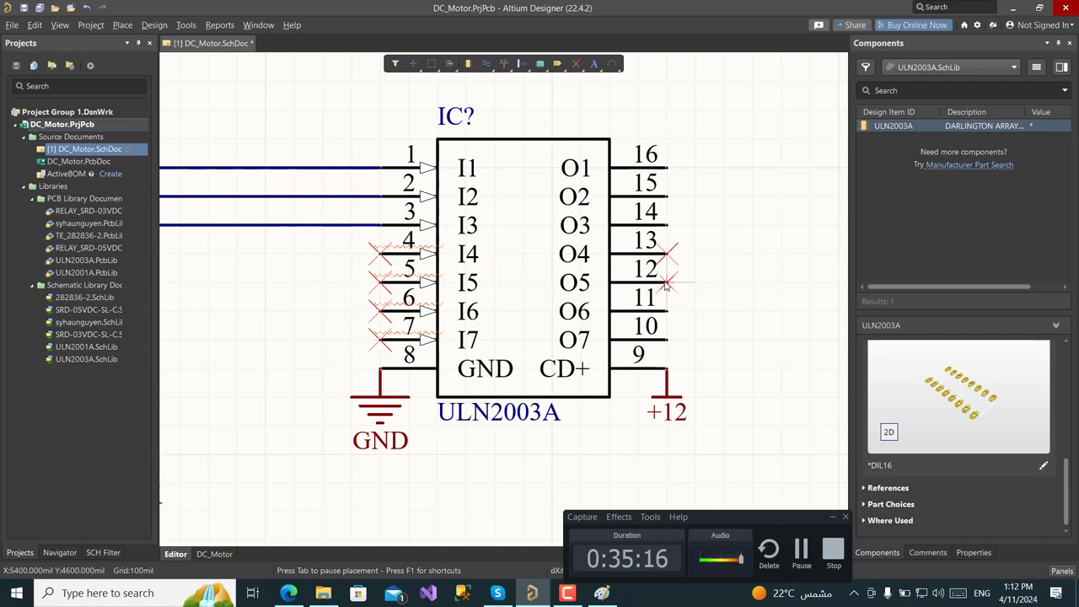
{"action": "left_click", "coordinate": [666, 282]}
{"action": "left_click", "coordinate": [667, 310]}
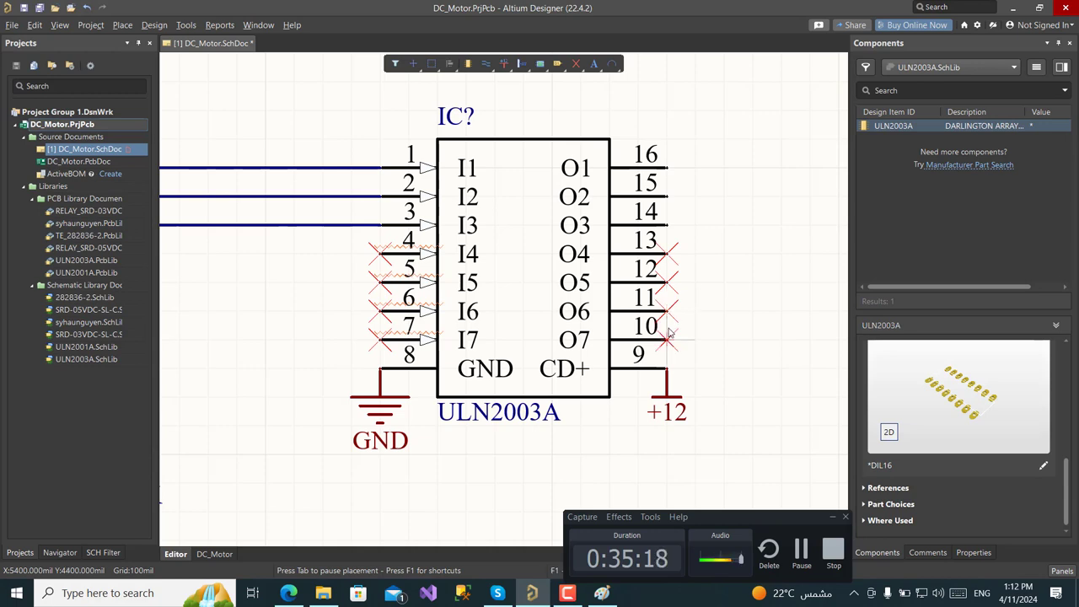
{"action": "left_click", "coordinate": [667, 336]}
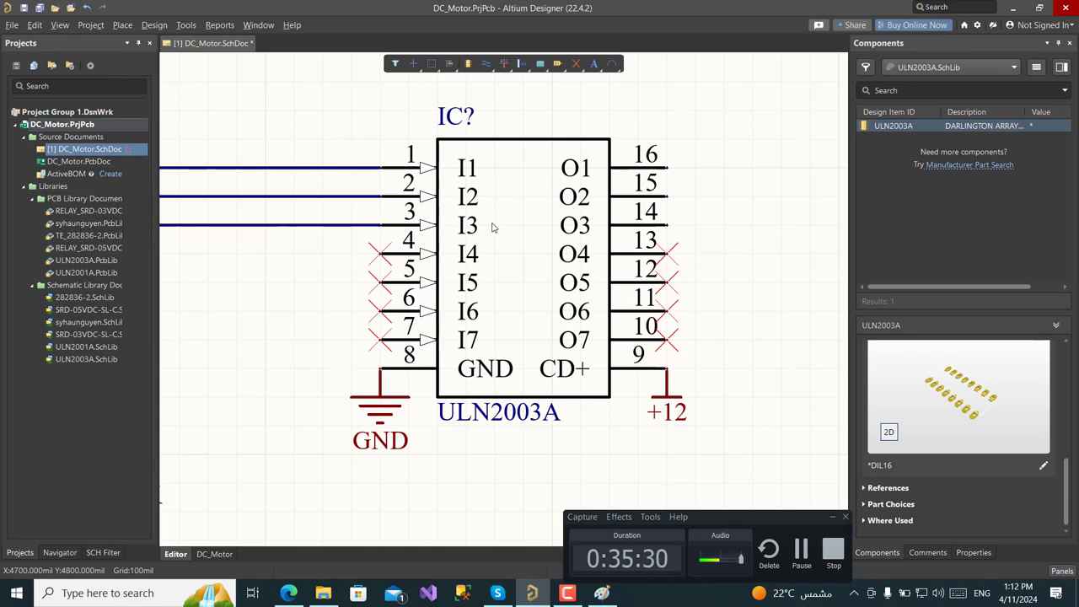
Move the 282836-2 connector farther to the right of the ULN2003A, leaving a wide gap between them
{"action": "scroll", "coordinate": [670, 262], "scroll_direction": "down", "scroll_amount": 4, "text": "ctrl"}
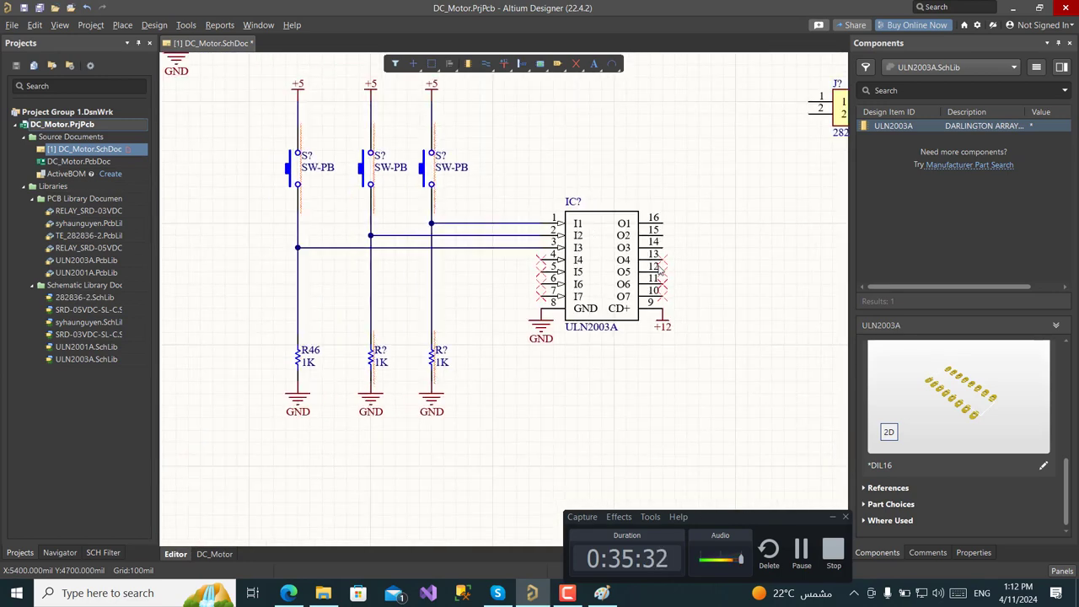
{"action": "right_click_drag", "start_coordinate": [707, 158], "coordinate": [547, 207]}
{"action": "left_click_drag", "start_coordinate": [588, 129], "coordinate": [728, 229]}
{"action": "left_click_drag", "start_coordinate": [659, 179], "coordinate": [779, 156]}
{"action": "left_click", "coordinate": [654, 284]}
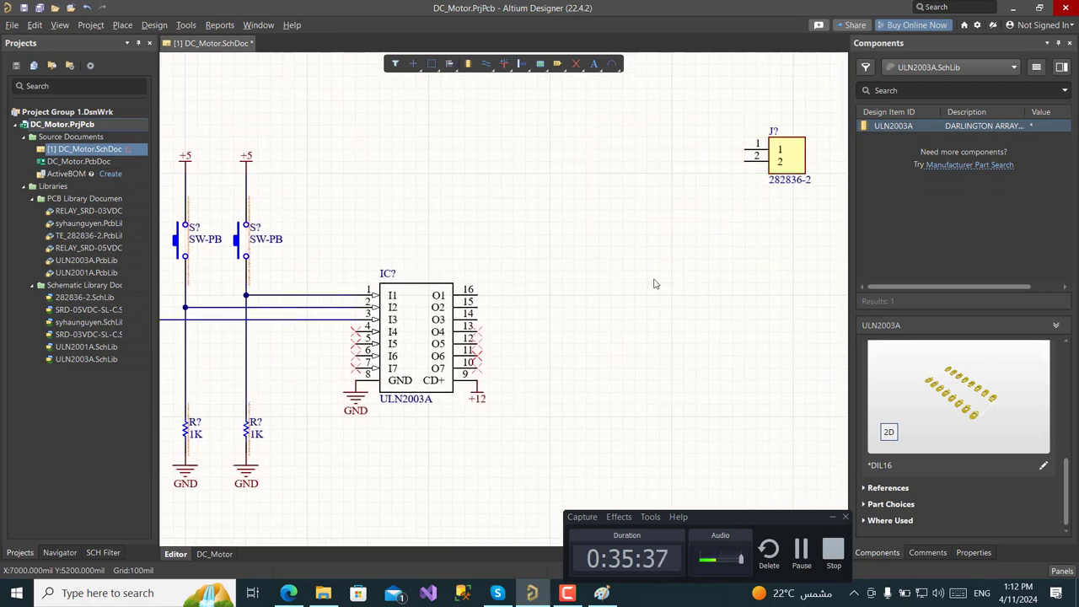
Switch to the Paint reference image and examine how the diodes and relays are wired to the ULN2003A outputs
{"action": "left_click", "coordinate": [603, 590]}
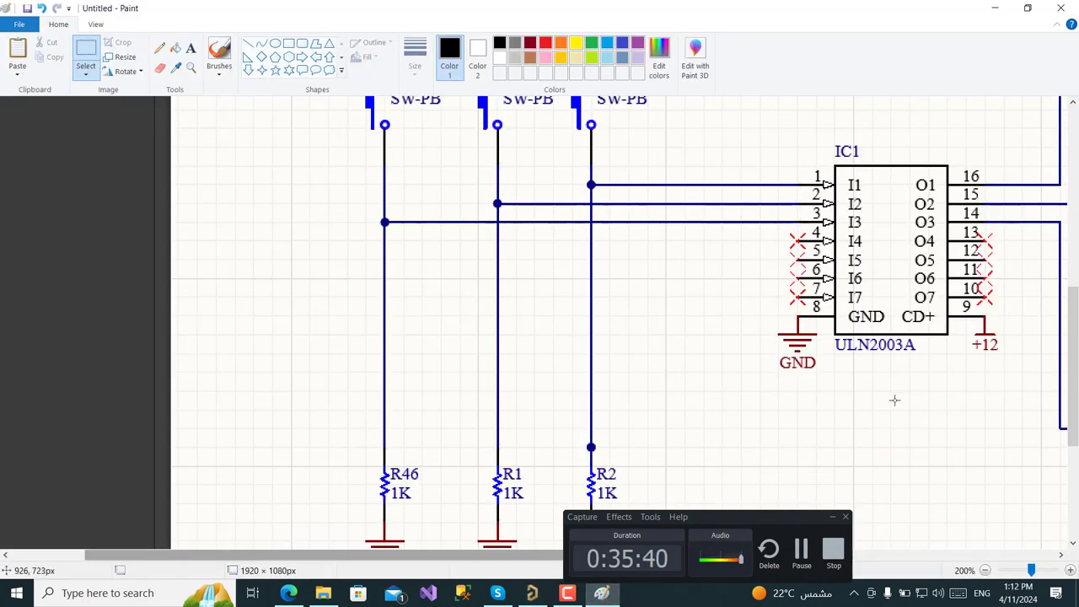
{"action": "scroll", "coordinate": [895, 404], "scroll_direction": "down", "scroll_amount": 2, "text": "ctrl"}
{"action": "scroll", "coordinate": [278, 202], "scroll_direction": "up", "scroll_amount": 2, "text": "ctrl"}
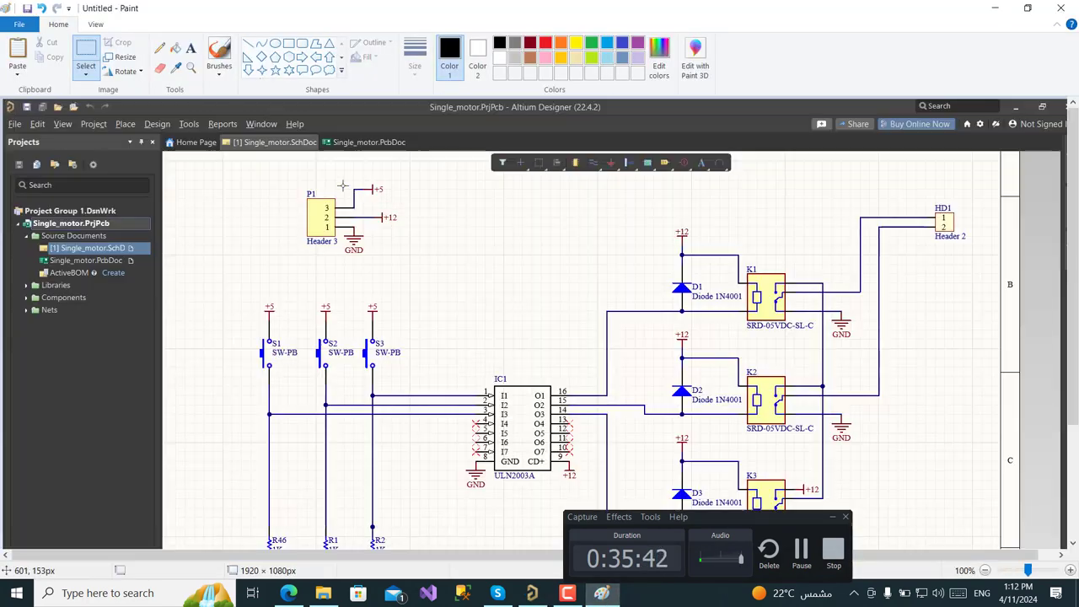
{"action": "scroll", "coordinate": [958, 340], "scroll_direction": "up", "scroll_amount": 1, "text": "ctrl"}
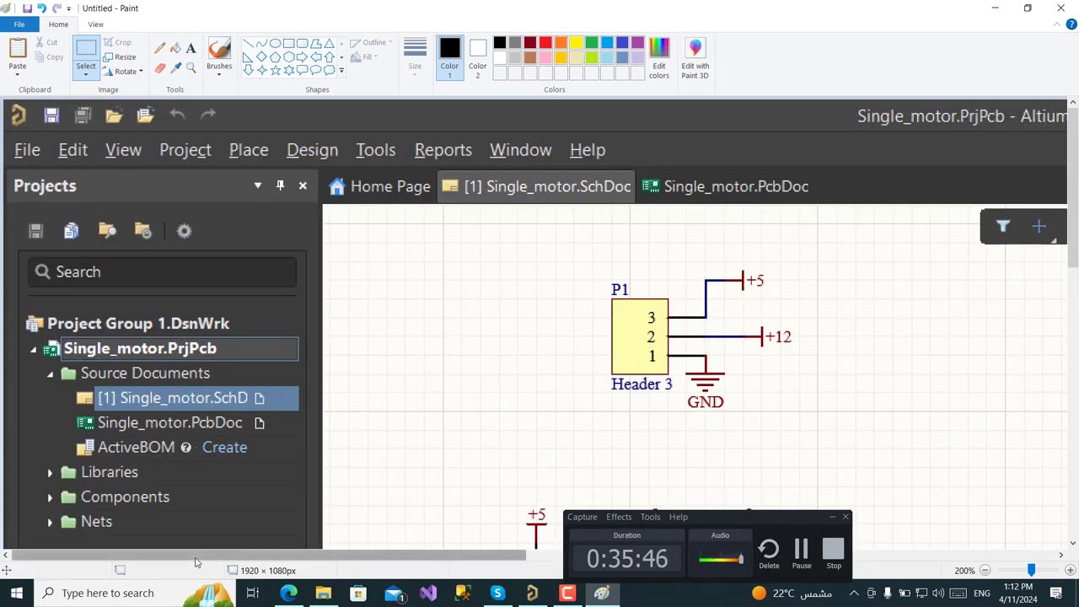
{"action": "scroll", "coordinate": [310, 563], "scroll_direction": "right", "scroll_amount": 6, "text": "shift"}
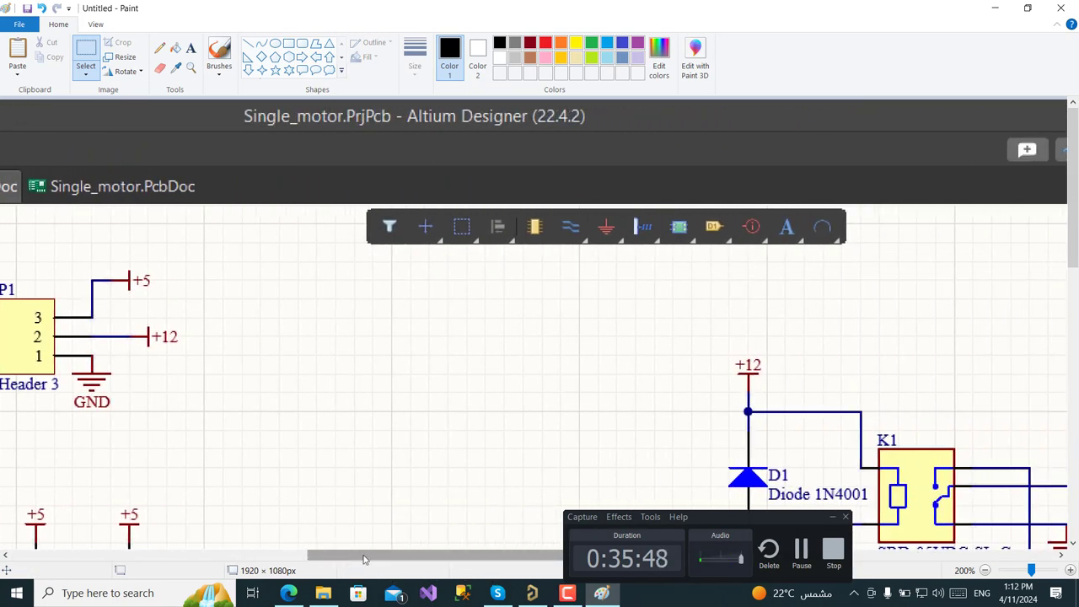
{"action": "scroll", "coordinate": [348, 563], "scroll_direction": "right", "scroll_amount": 3, "text": "shift"}
{"action": "scroll", "coordinate": [900, 295], "scroll_direction": "down", "scroll_amount": 3}
{"action": "scroll", "coordinate": [843, 278], "scroll_direction": "down", "scroll_amount": 1, "text": "ctrl"}
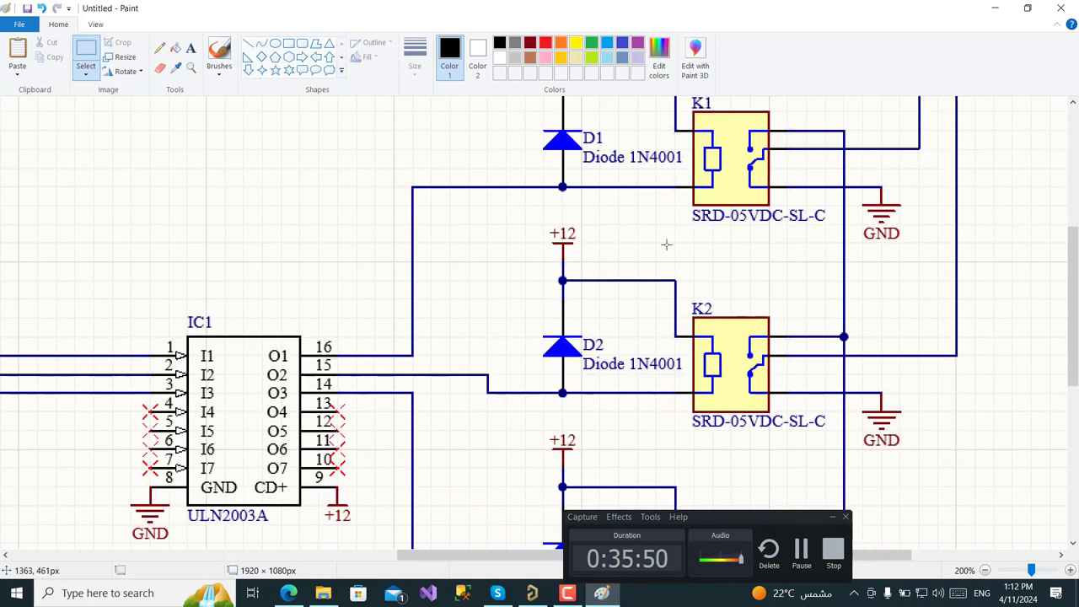
{"action": "scroll", "coordinate": [609, 197], "scroll_direction": "up", "scroll_amount": 1, "text": "ctrl"}
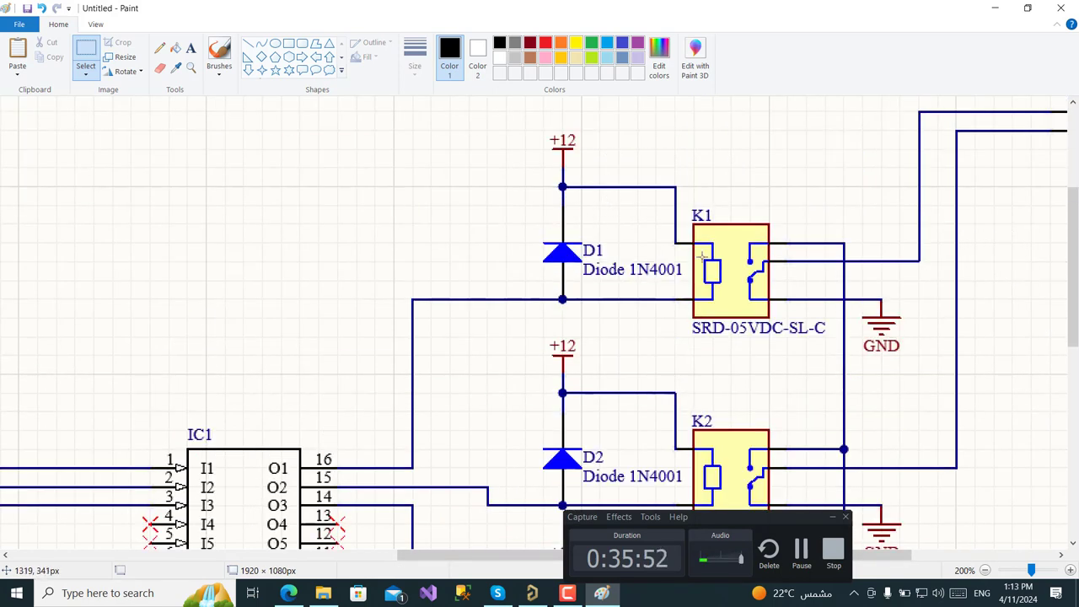
Switch back to Altium Designer and place an SRD-05VDC-SL-C relay from its SchLib between the ULN2003A and the 282836-2 connector
{"action": "left_click", "coordinate": [532, 593]}
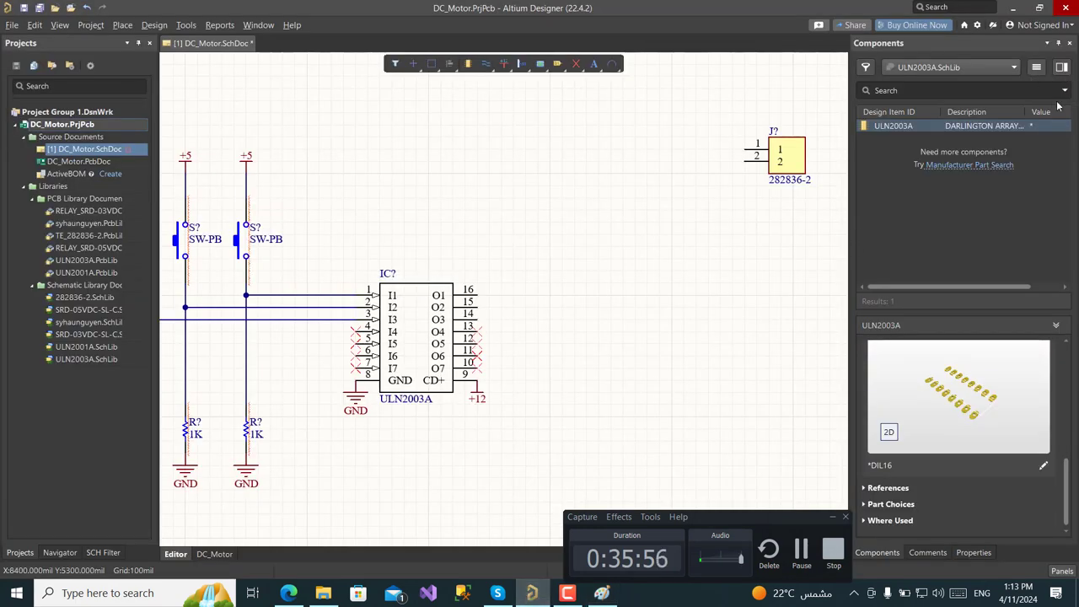
{"action": "left_click", "coordinate": [1012, 69]}
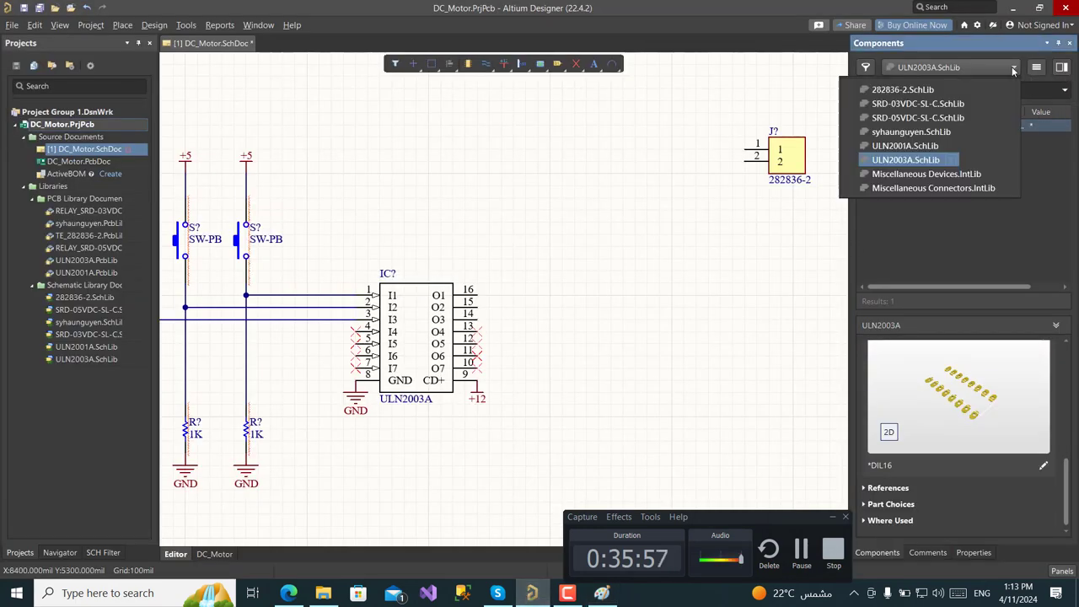
{"action": "left_click", "coordinate": [916, 118]}
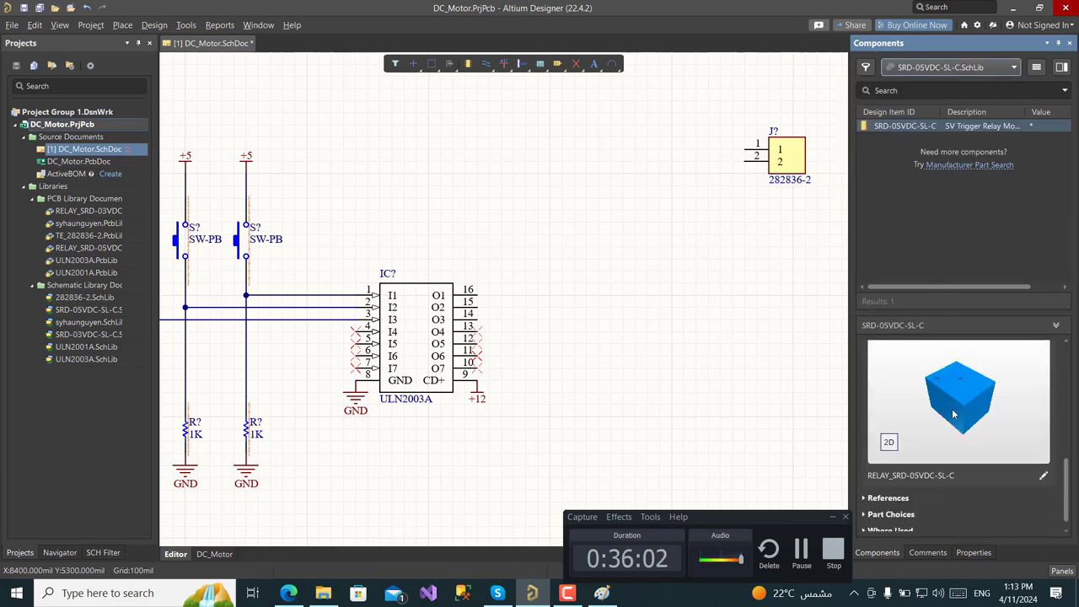
{"action": "left_click", "coordinate": [889, 442]}
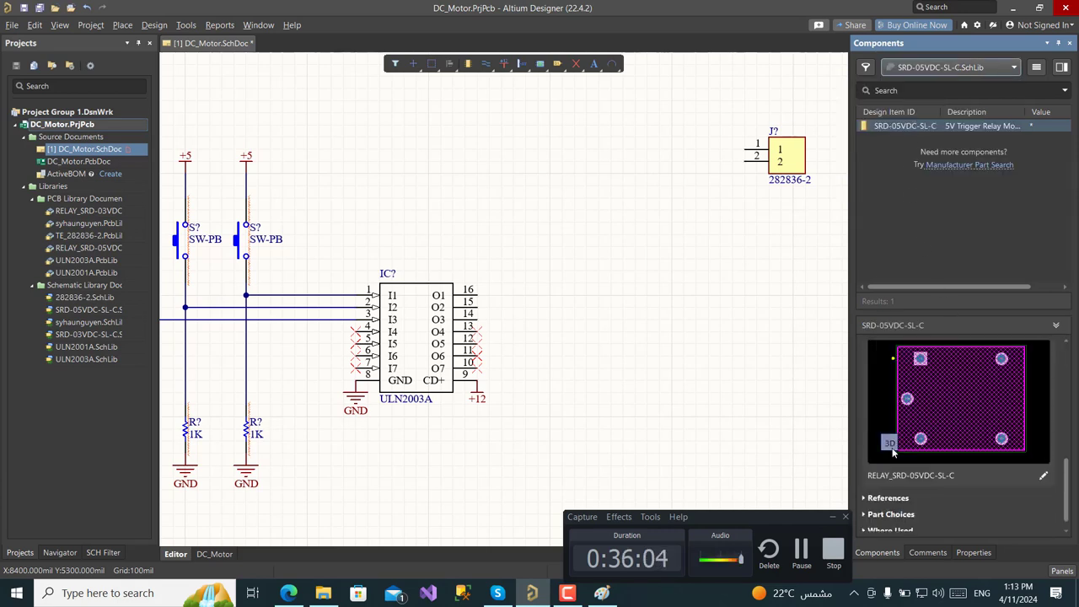
{"action": "left_click", "coordinate": [890, 444]}
{"action": "scroll", "coordinate": [987, 408], "scroll_direction": "up", "scroll_amount": 3}
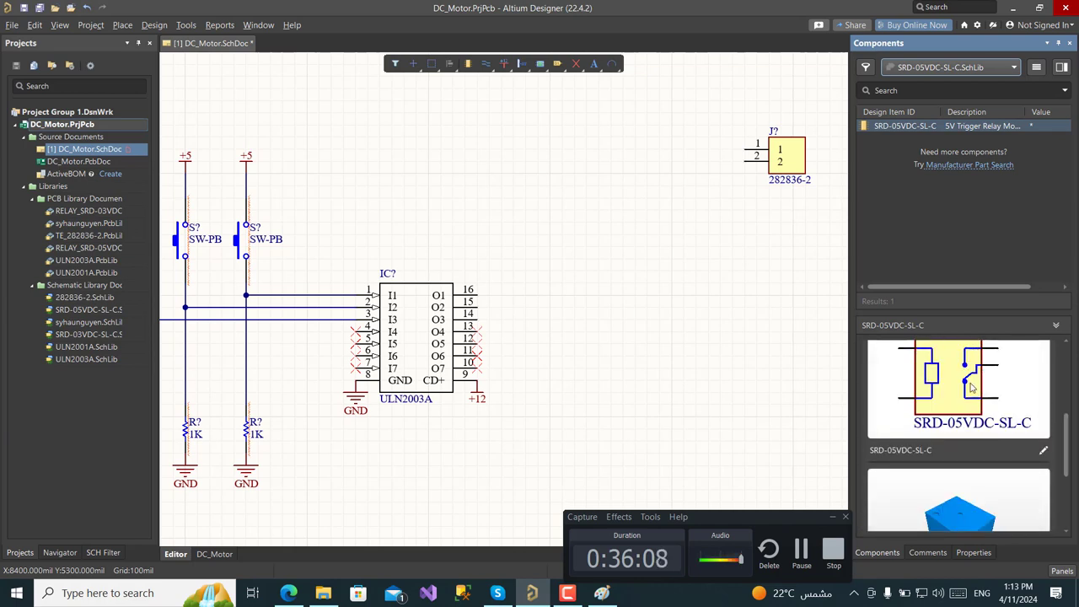
{"action": "left_click_drag", "start_coordinate": [883, 126], "coordinate": [650, 221]}
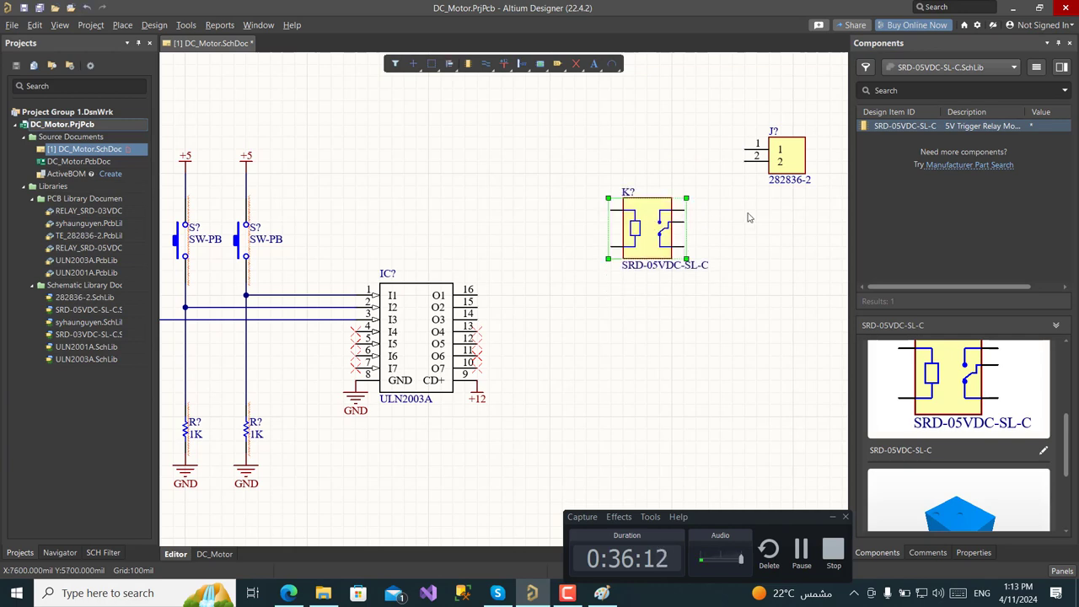
Move the 282836-2 connector farther up and right, and shift the SRD-05VDC-SL-C relay farther right from the ULN2003A
{"action": "right_click_drag", "start_coordinate": [762, 238], "coordinate": [710, 262]}
{"action": "left_click_drag", "start_coordinate": [730, 202], "coordinate": [804, 130]}
{"action": "left_click_drag", "start_coordinate": [626, 293], "coordinate": [674, 294]}
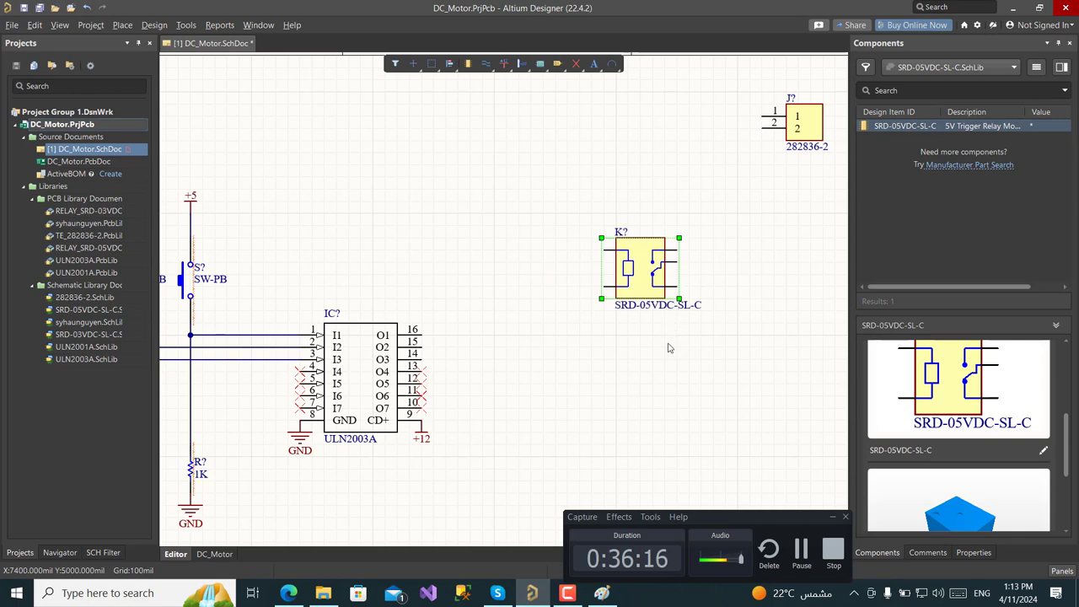
{"action": "left_click", "coordinate": [649, 363]}
{"action": "scroll", "coordinate": [578, 300], "scroll_direction": "up", "scroll_amount": 2, "text": "ctrl"}
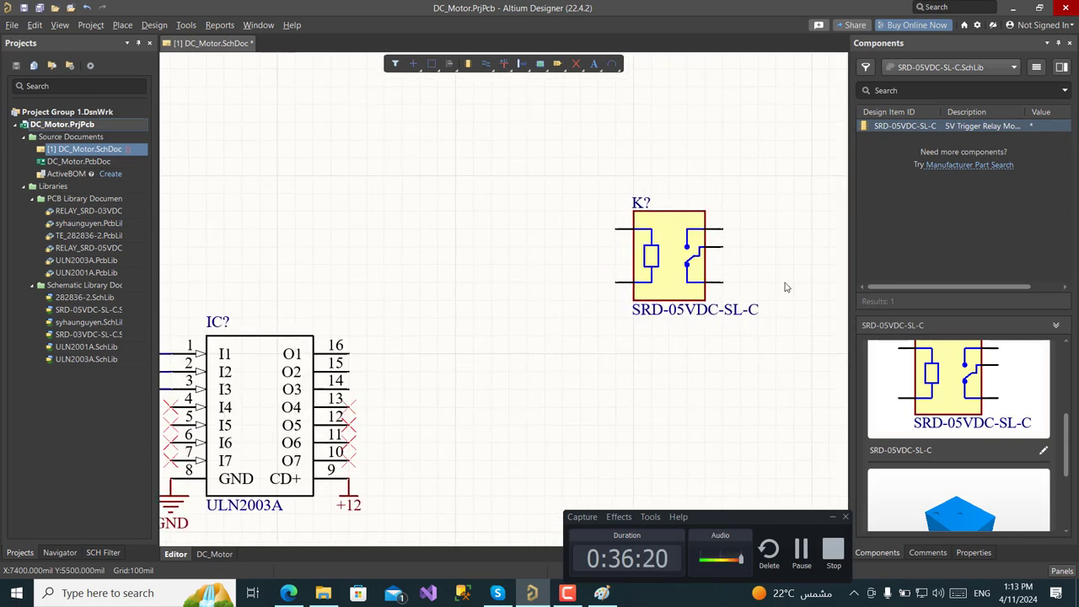
Search Miscellaneous Devices.IntLib for "dio", select Diode 1N4001 and check the type against the Paint reference image
{"action": "left_click", "coordinate": [1012, 67]}
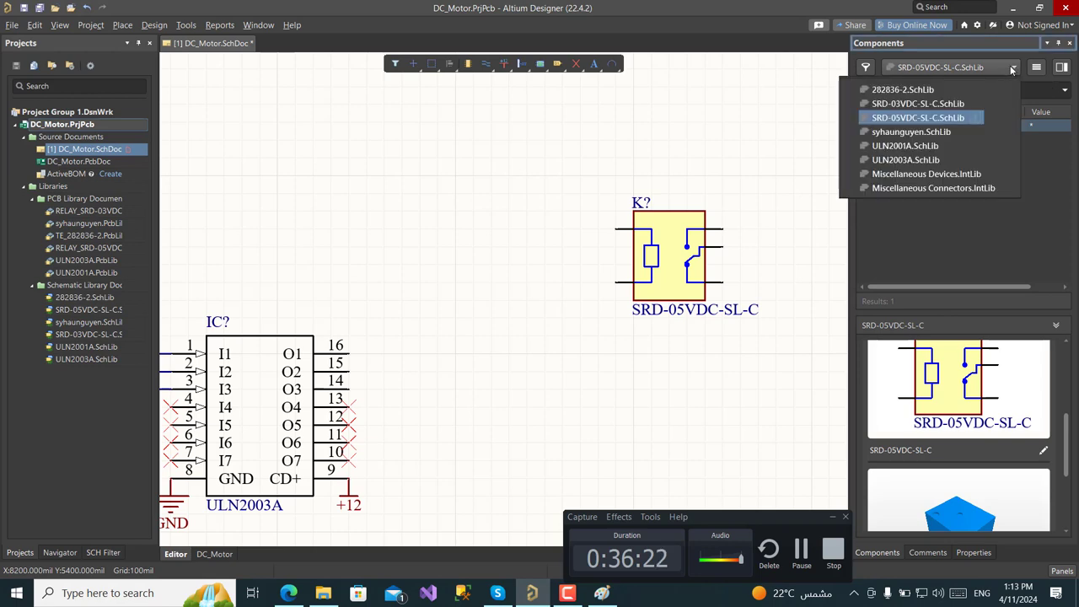
{"action": "left_click", "coordinate": [927, 178]}
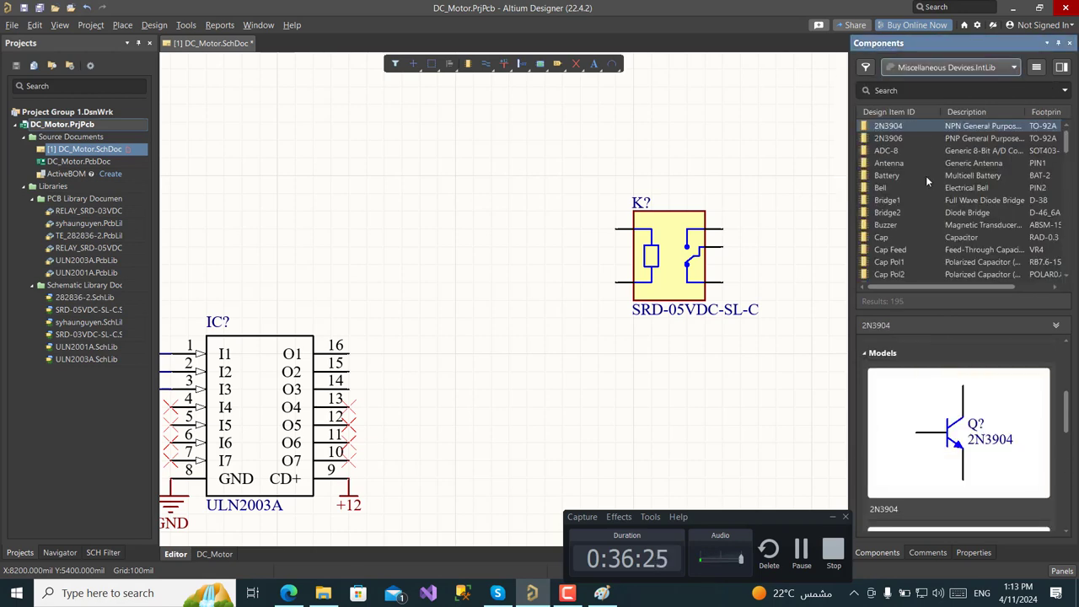
{"action": "left_click", "coordinate": [914, 89]}
{"action": "type", "text": "dio"}
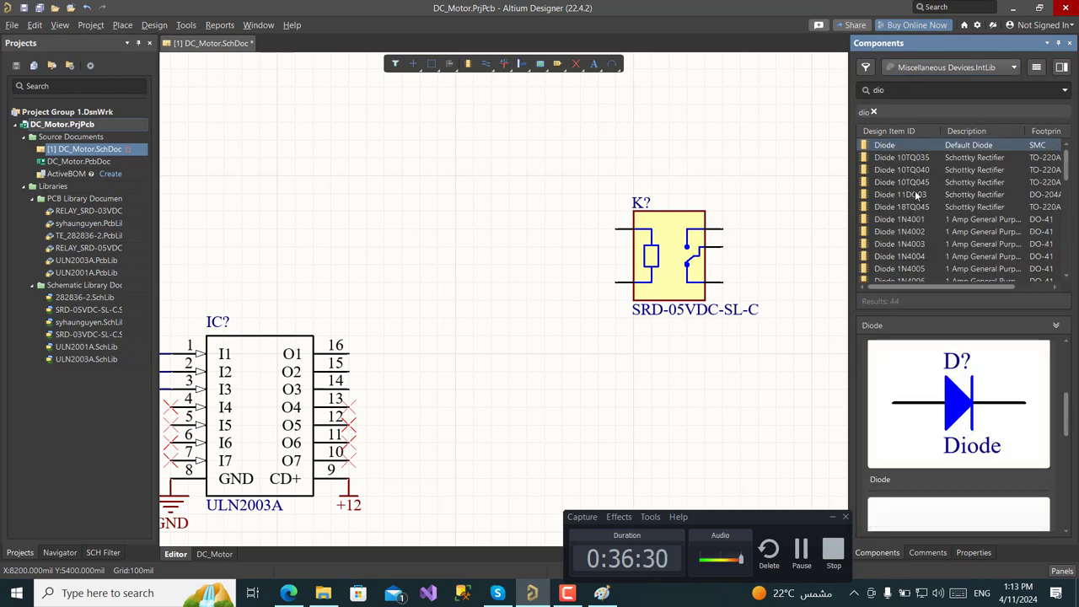
{"action": "left_click", "coordinate": [922, 221]}
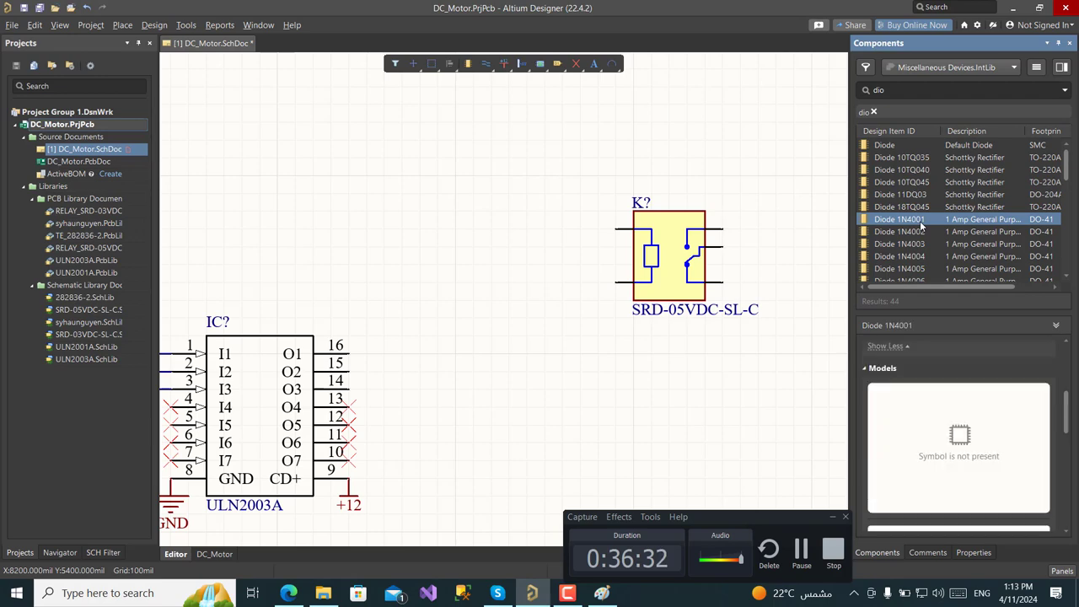
{"action": "key", "text": "alt+Tab"}
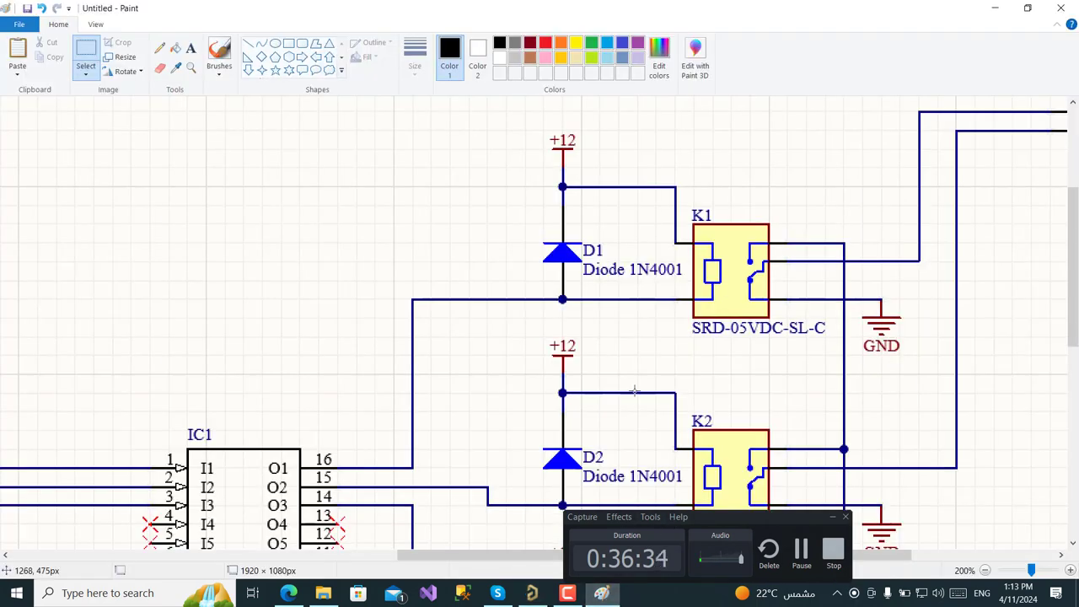
{"action": "left_click", "coordinate": [612, 593]}
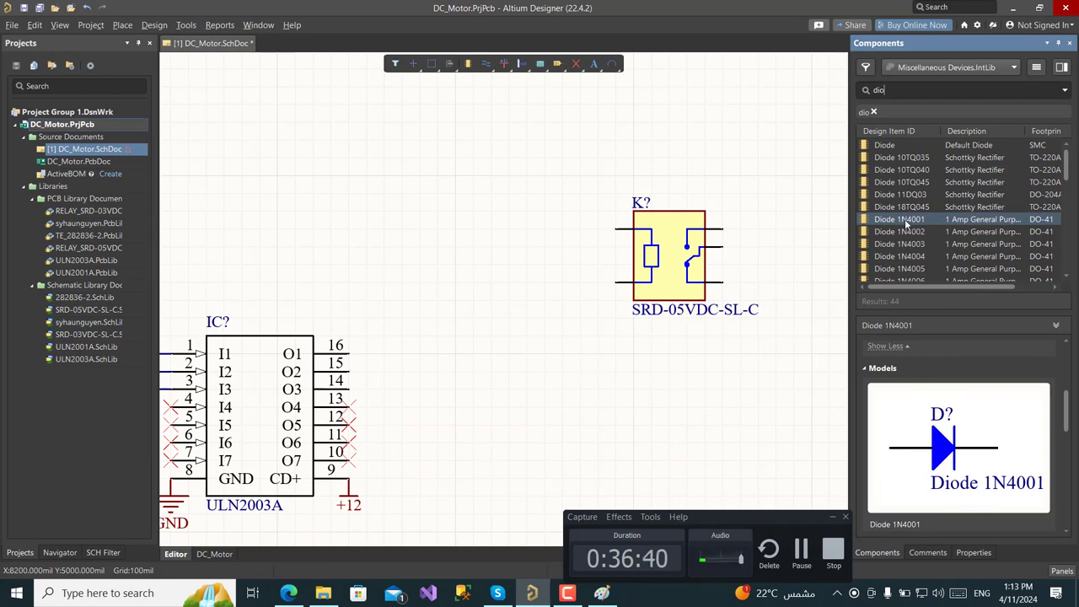
Place Diode 1N4001 vertically with its cathode up, left of the relay, its lower end level with the relay's lower coil pin
{"action": "left_click_drag", "start_coordinate": [906, 223], "coordinate": [519, 263]}
{"action": "key", "text": "space"}
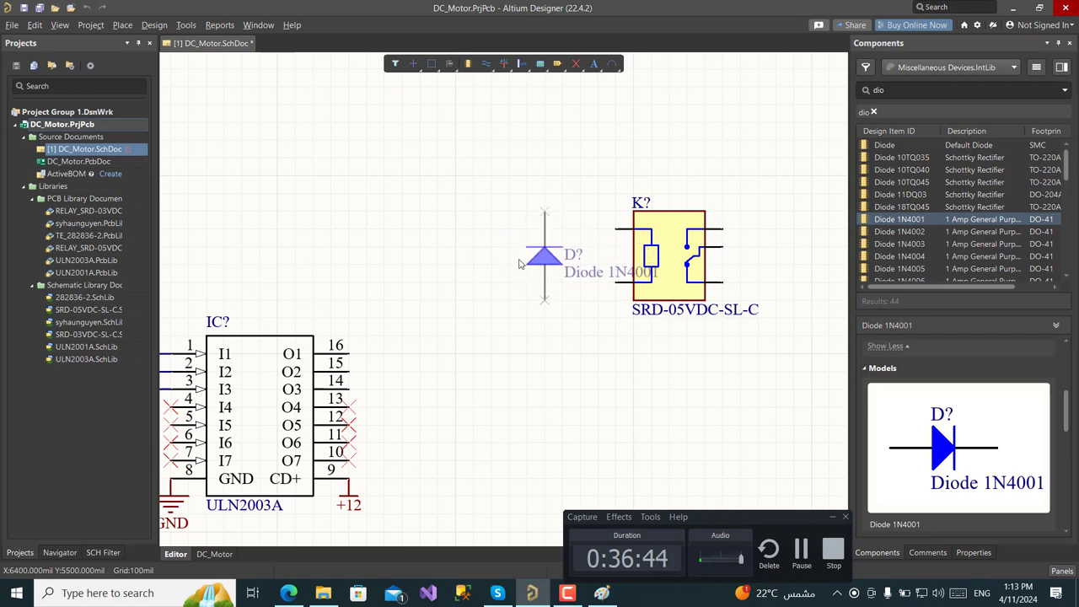
{"action": "key", "text": "Escape"}
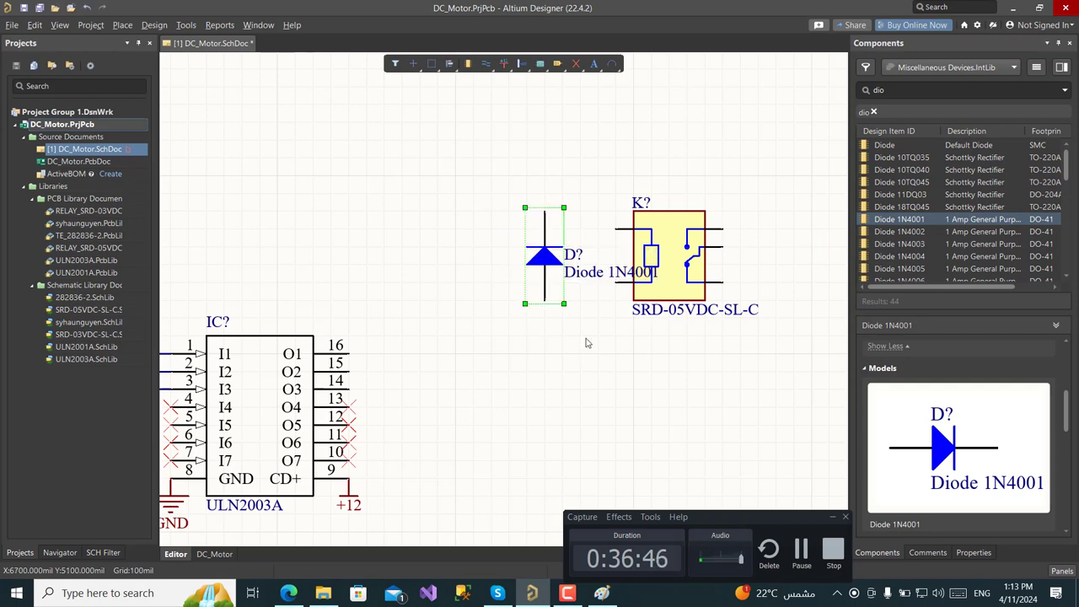
{"action": "left_click", "coordinate": [579, 344]}
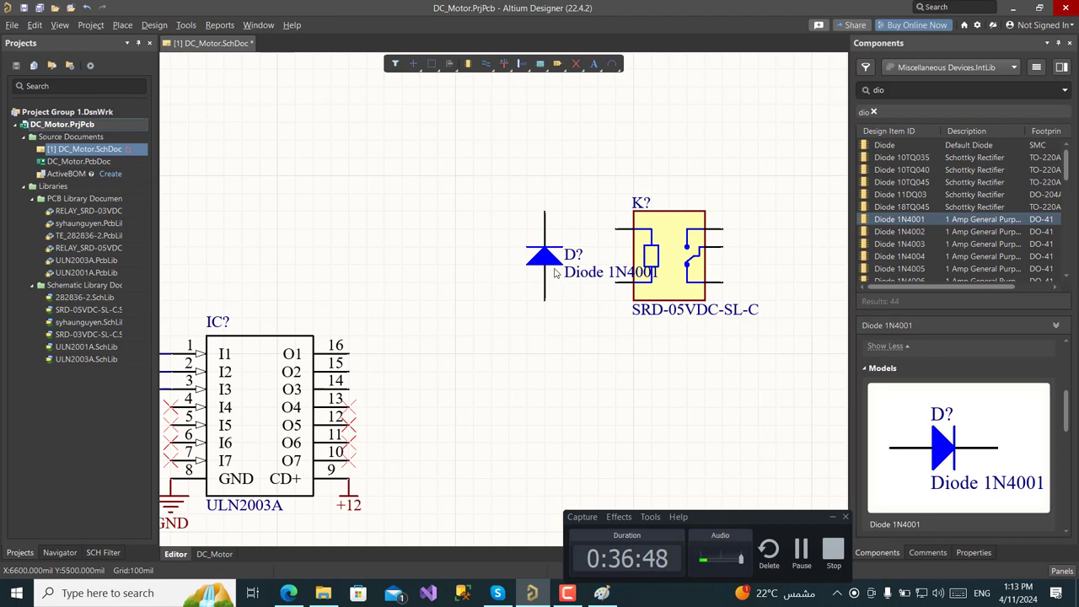
{"action": "left_click_drag", "start_coordinate": [543, 302], "coordinate": [513, 293]}
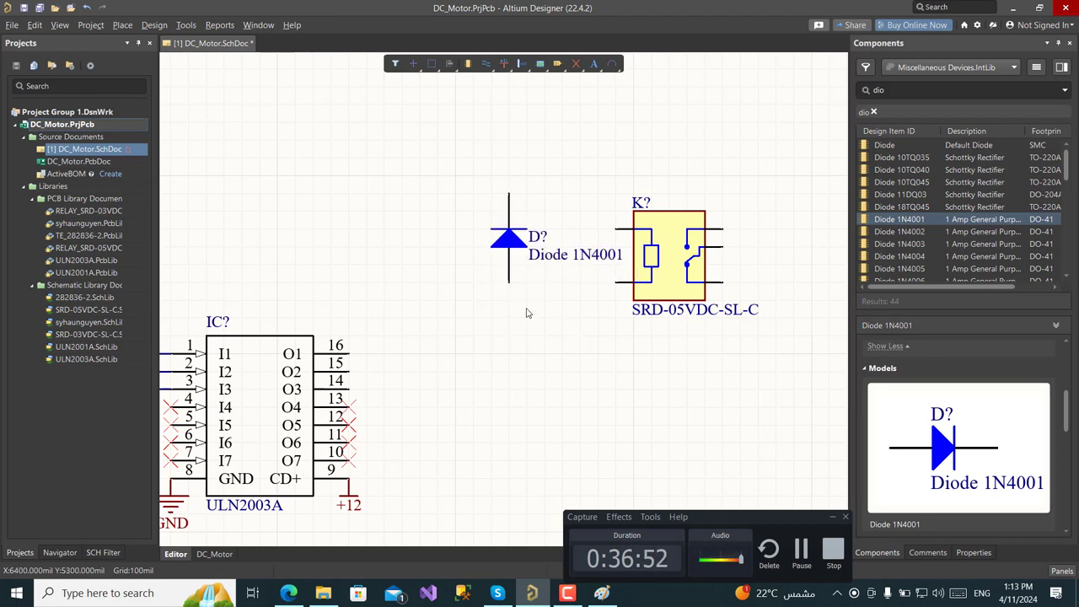
Wire the diode's lower end to the relay's lower coil pin and its upper end to the upper coil pin
{"action": "key", "text": "ctrl+w"}
{"action": "left_click", "coordinate": [508, 282]}
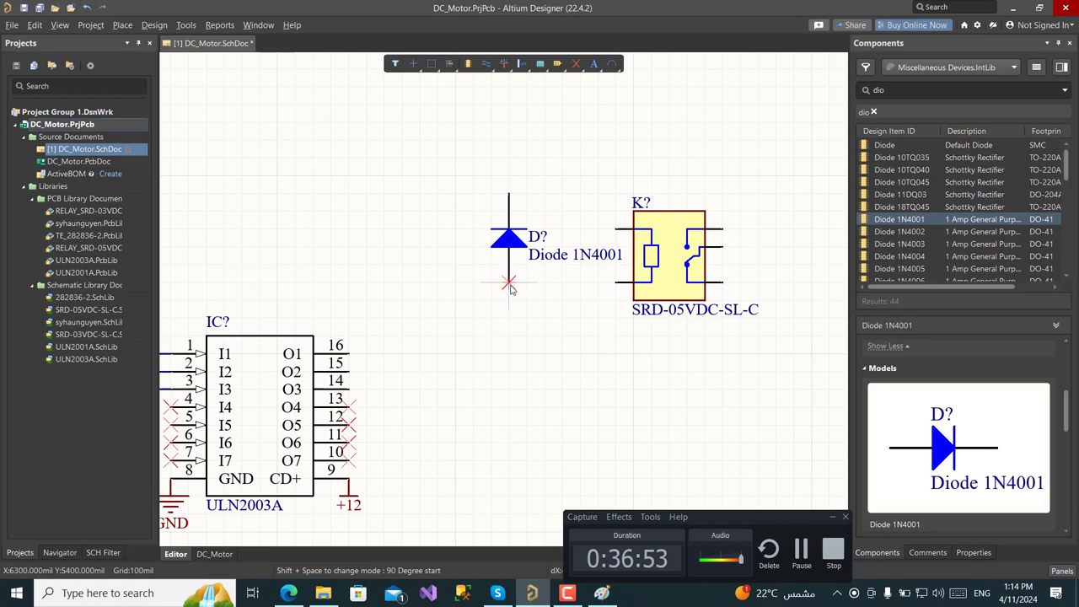
{"action": "left_click", "coordinate": [620, 287]}
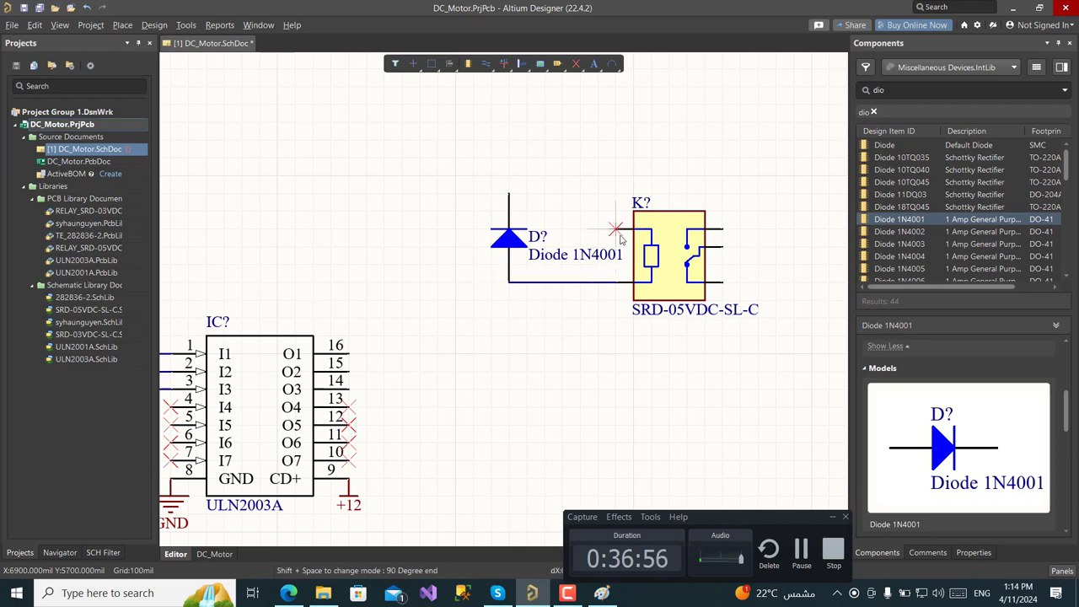
{"action": "key", "text": "space"}
{"action": "key", "text": "space"}
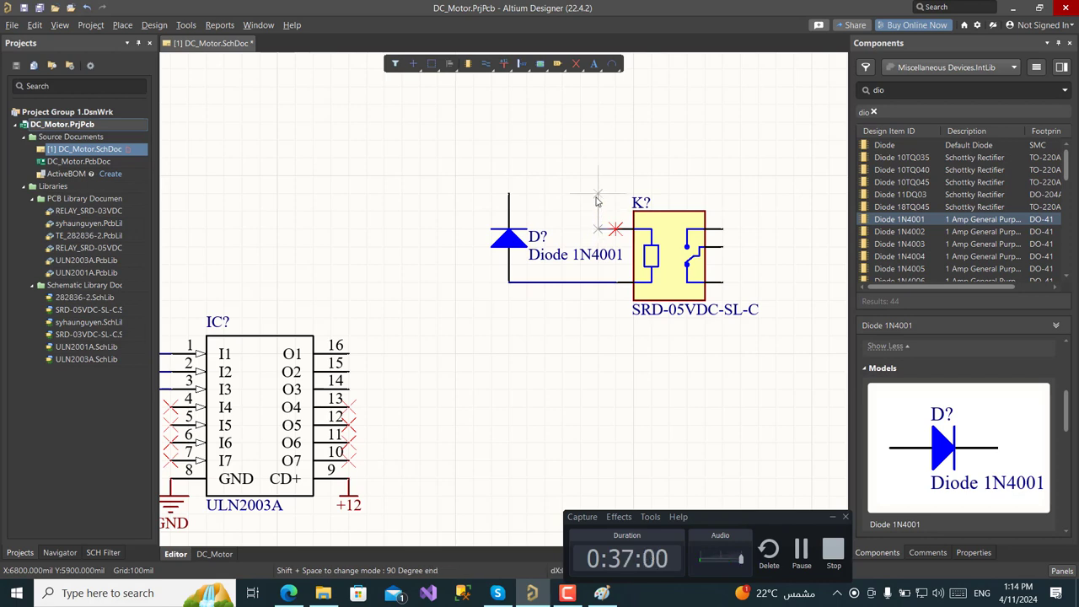
{"action": "left_click", "coordinate": [597, 193]}
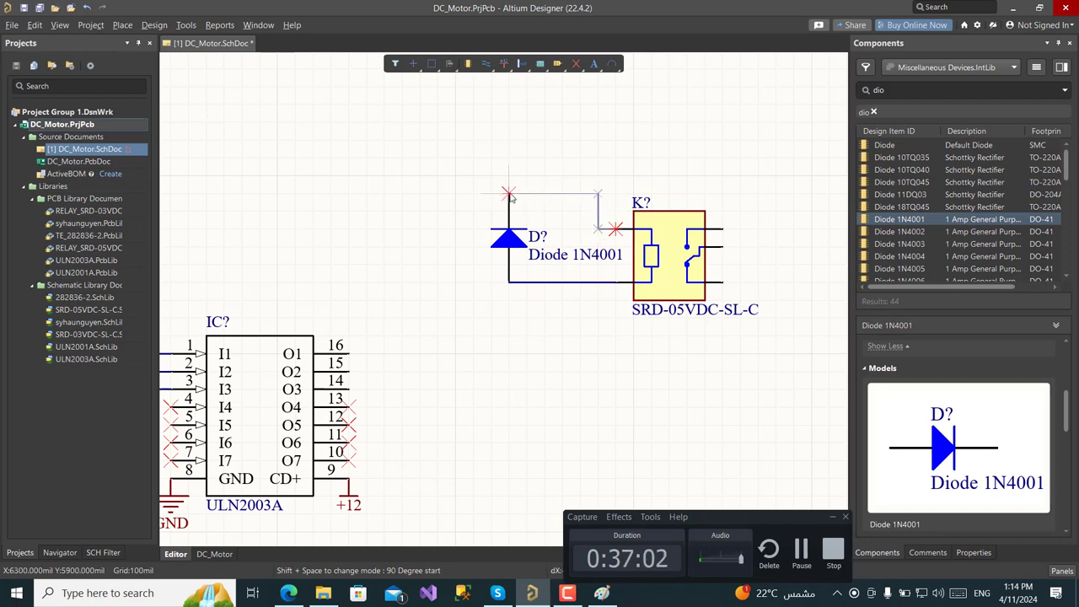
{"action": "left_click", "coordinate": [509, 193]}
{"action": "left_click", "coordinate": [522, 157]}
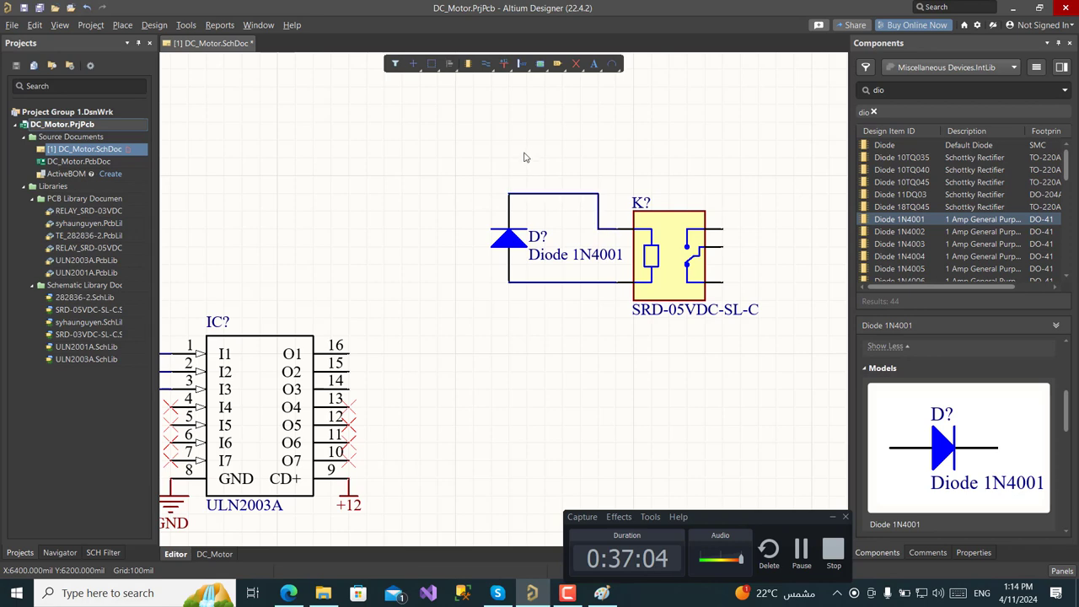
Place a +12 power port on the diode's upper end
{"action": "right_click", "coordinate": [508, 69]}
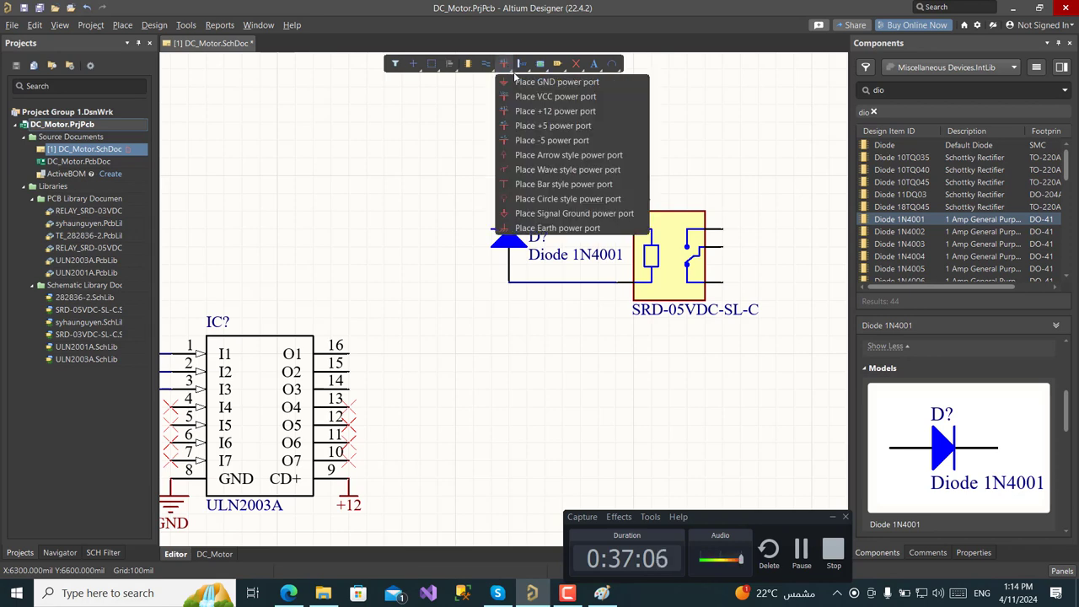
{"action": "left_click", "coordinate": [514, 110]}
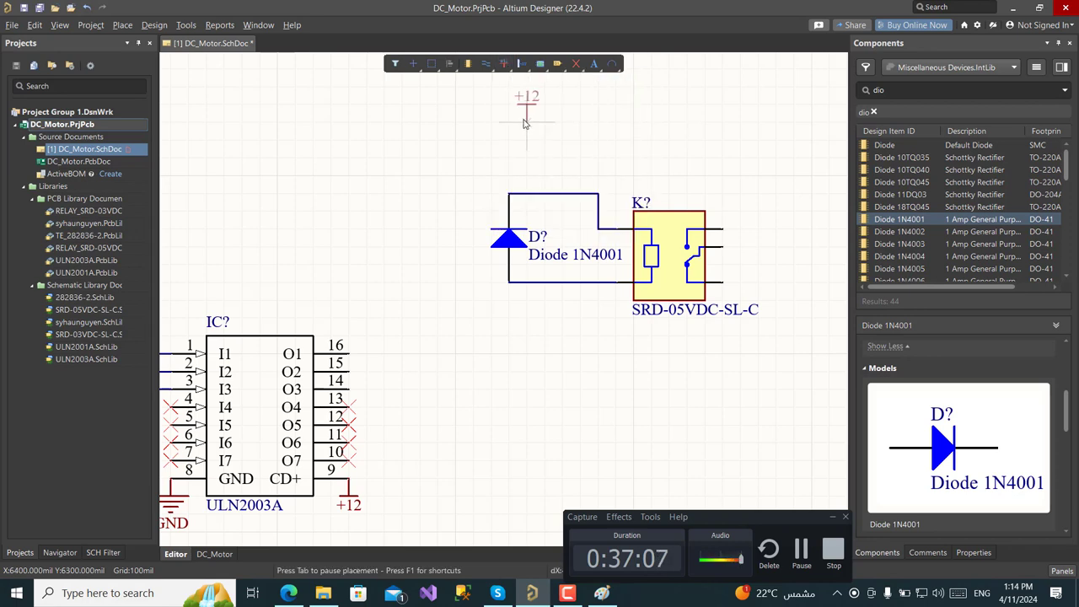
{"action": "left_click", "coordinate": [509, 193]}
{"action": "right_click", "coordinate": [508, 193]}
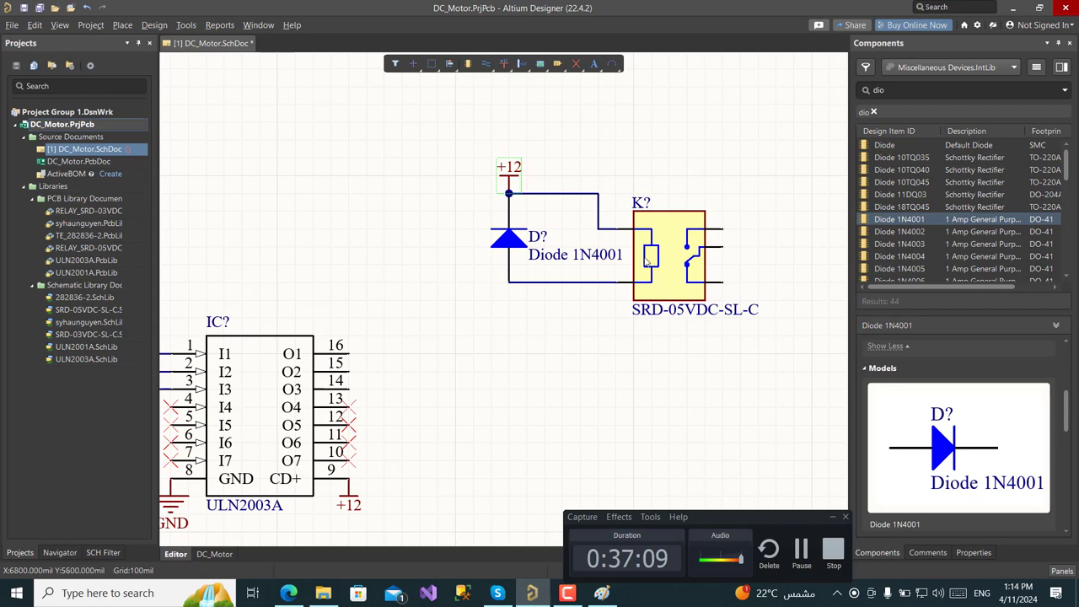
Check the reference image, then copy the wired diode, relay and +12 port and paste the group directly below the original
{"action": "left_click", "coordinate": [612, 595]}
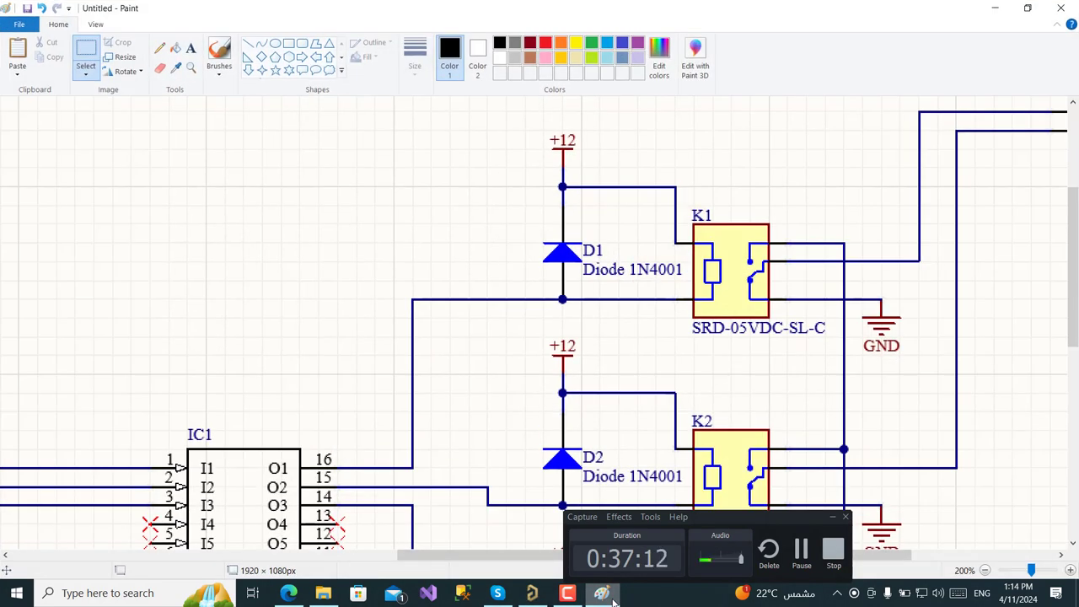
{"action": "left_click", "coordinate": [613, 595]}
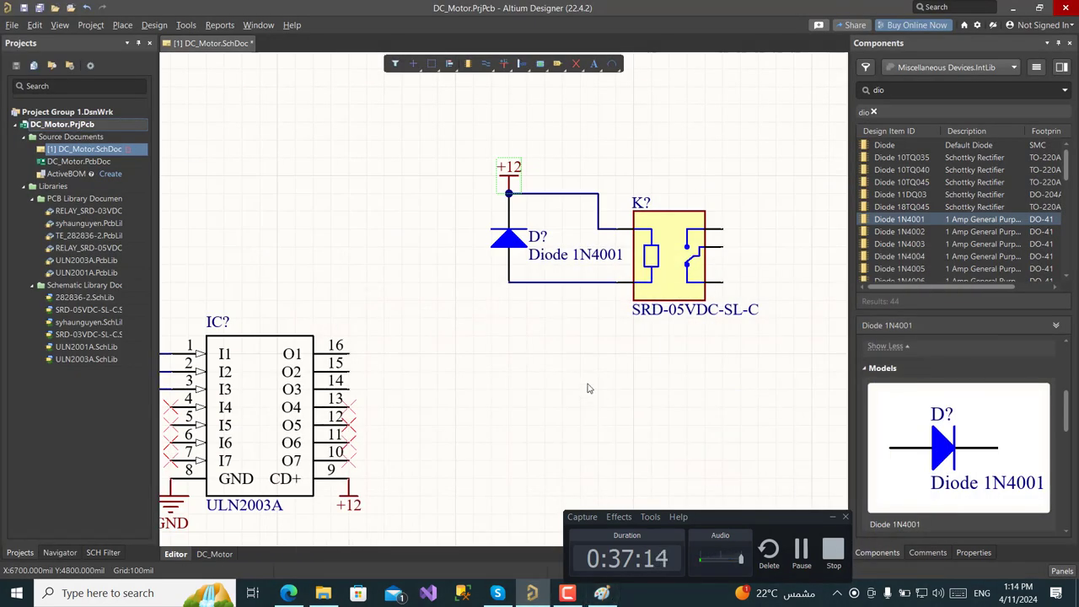
{"action": "scroll", "coordinate": [606, 308], "scroll_direction": "down", "scroll_amount": 2, "text": "ctrl"}
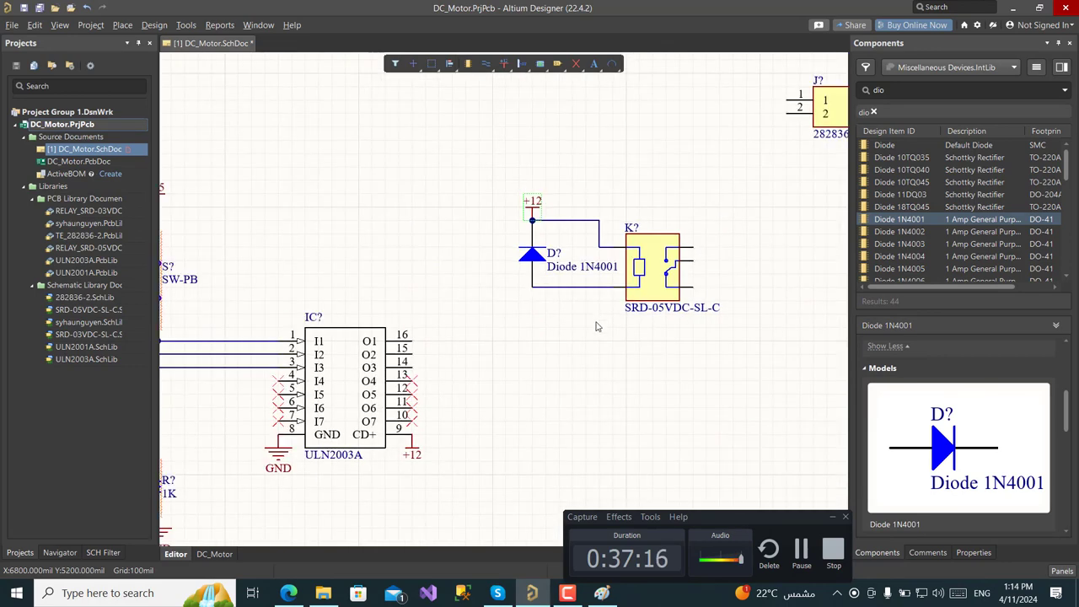
{"action": "left_click_drag", "start_coordinate": [488, 155], "coordinate": [740, 355]}
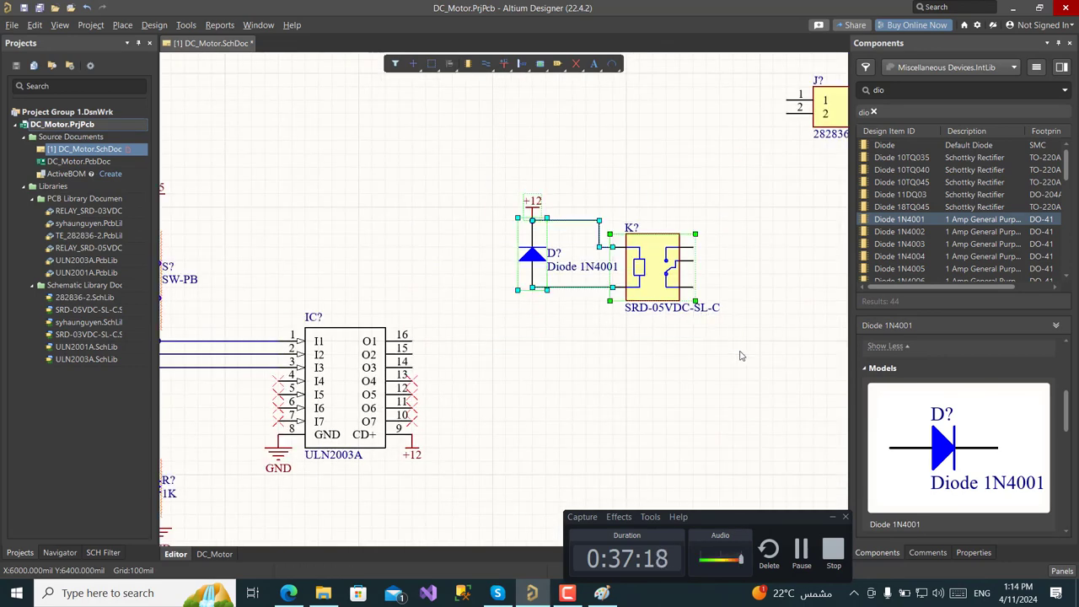
{"action": "key", "text": "ctrl+c"}
{"action": "key", "text": "ctrl+v"}
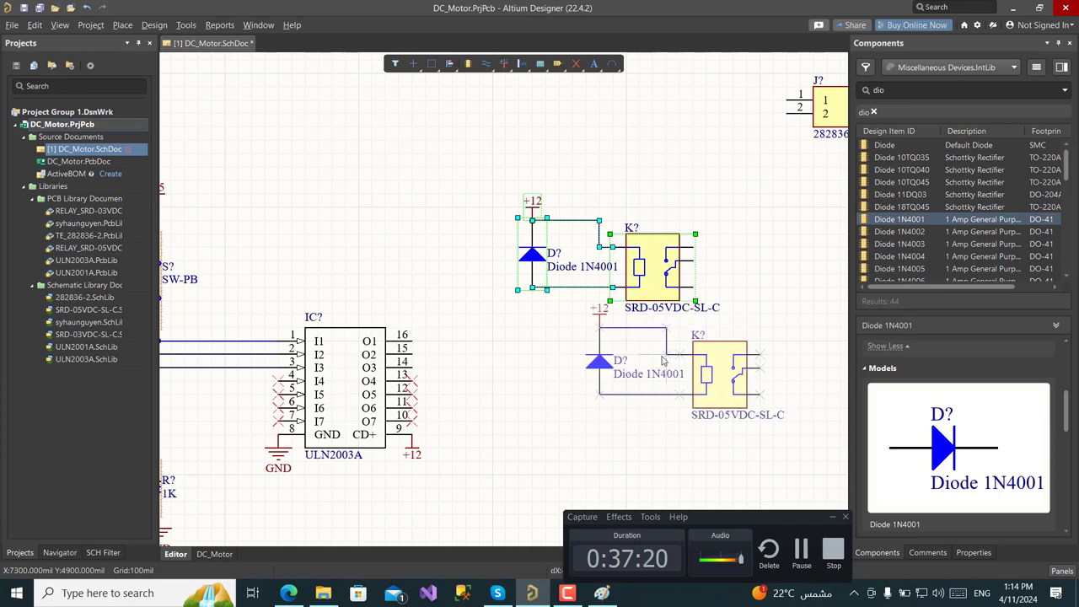
{"action": "left_click", "coordinate": [617, 385]}
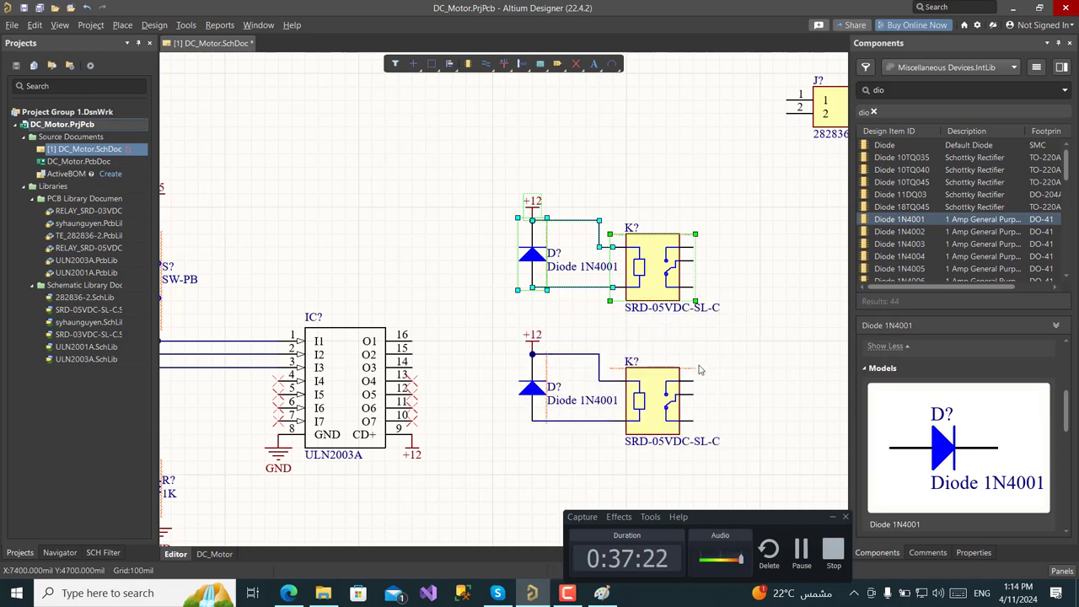
Copy the second diode-relay group and paste it below as a third group, vertically aligned with the other two
{"action": "scroll", "coordinate": [497, 226], "scroll_direction": "down", "scroll_amount": 3}
{"action": "left_click_drag", "start_coordinate": [498, 227], "coordinate": [727, 389]}
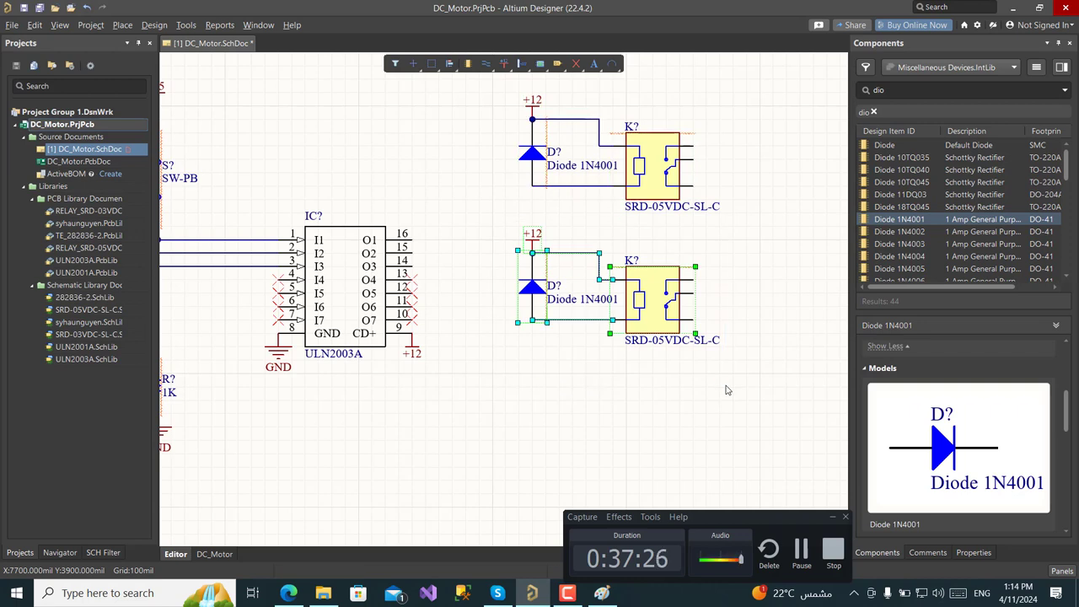
{"action": "key", "text": "ctrl+c"}
{"action": "key", "text": "ctrl+v"}
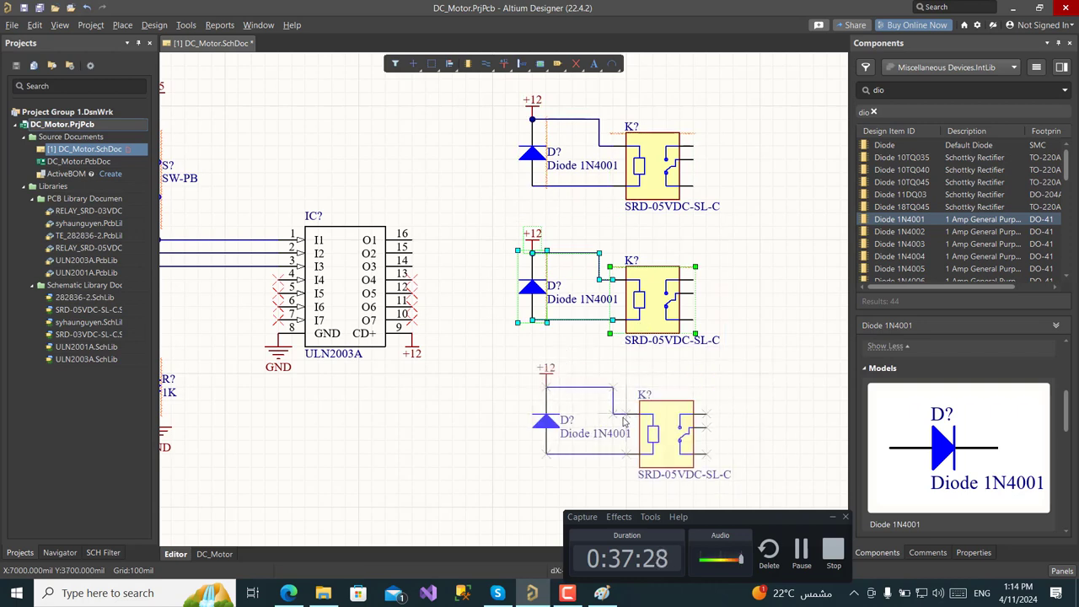
{"action": "left_click", "coordinate": [613, 425]}
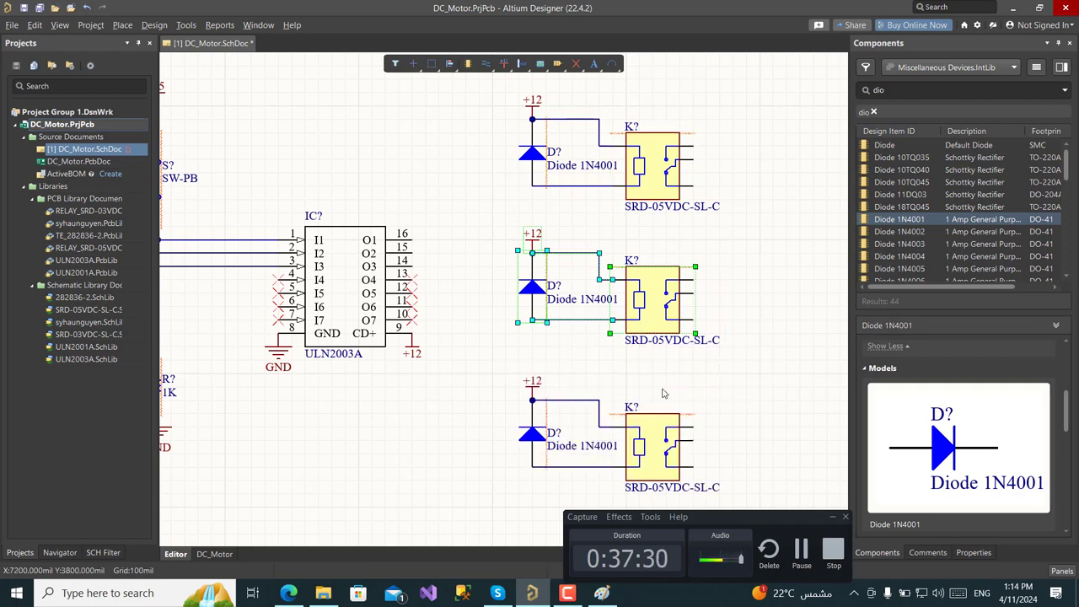
Move the 282836-2 connector slightly lower and farther right of the relays, and clear the selection
{"action": "scroll", "coordinate": [721, 309], "scroll_direction": "down", "scroll_amount": 2, "text": "ctrl"}
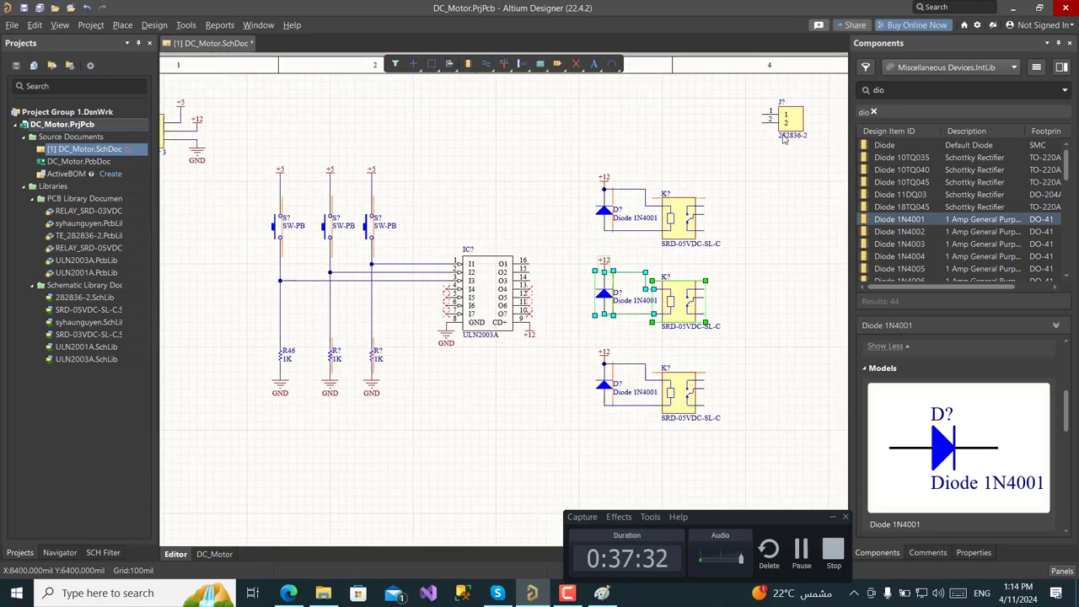
{"action": "left_click_drag", "start_coordinate": [793, 137], "coordinate": [819, 171]}
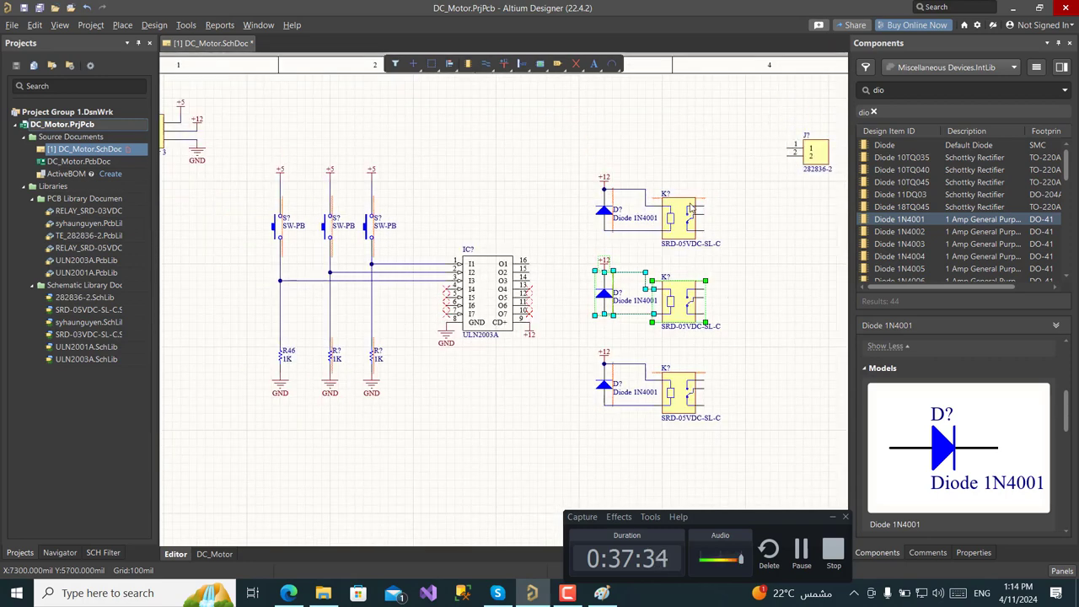
{"action": "scroll", "coordinate": [670, 204], "scroll_direction": "up", "scroll_amount": 2, "text": "ctrl"}
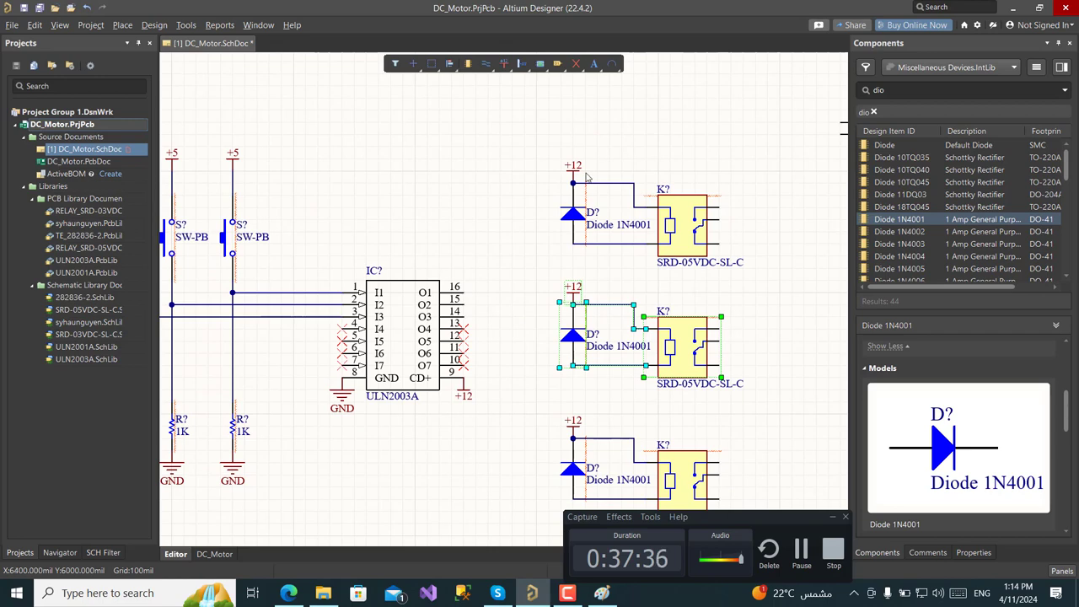
{"action": "scroll", "coordinate": [587, 175], "scroll_direction": "up", "scroll_amount": 1, "text": "ctrl"}
{"action": "left_click", "coordinate": [499, 265]}
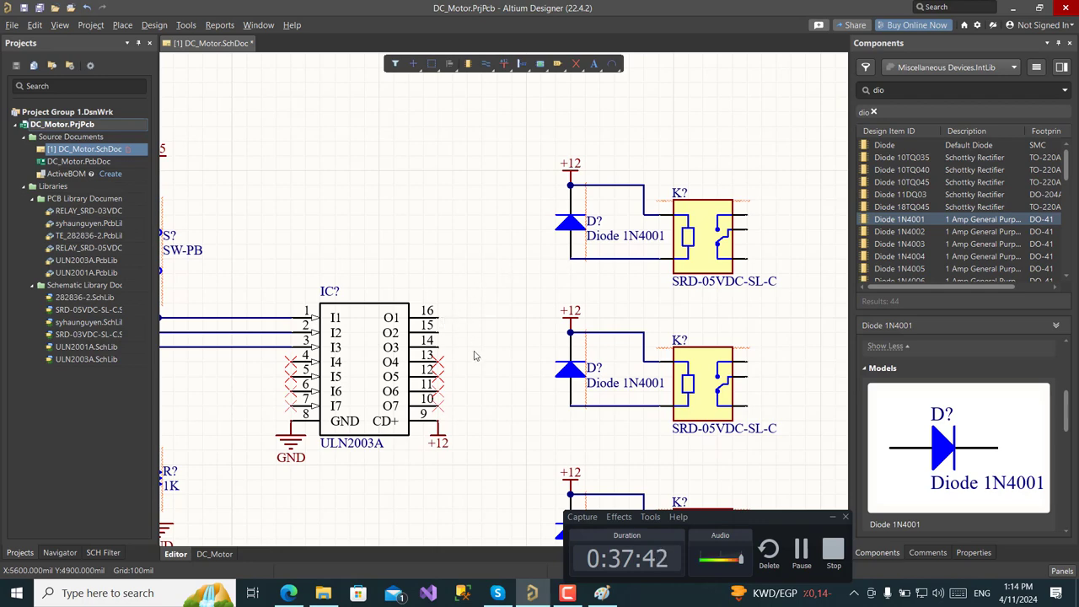
Check the reference image in Paint, then wire the first diode's lower end to the ULN2003A's O1 output, pin 16
{"action": "left_click", "coordinate": [602, 593]}
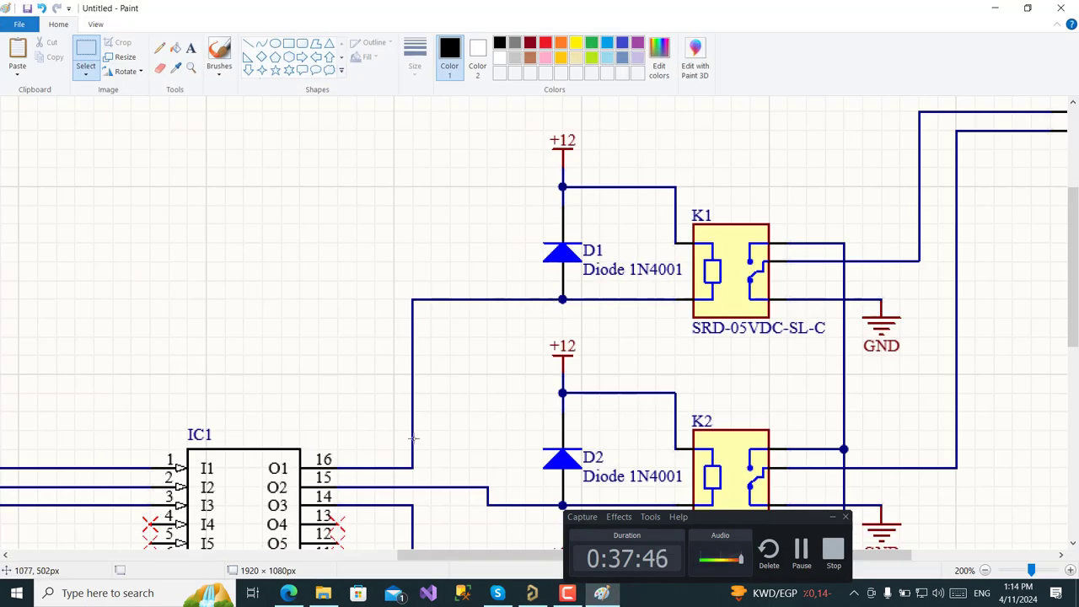
{"action": "scroll", "coordinate": [469, 421], "scroll_direction": "down", "scroll_amount": 3}
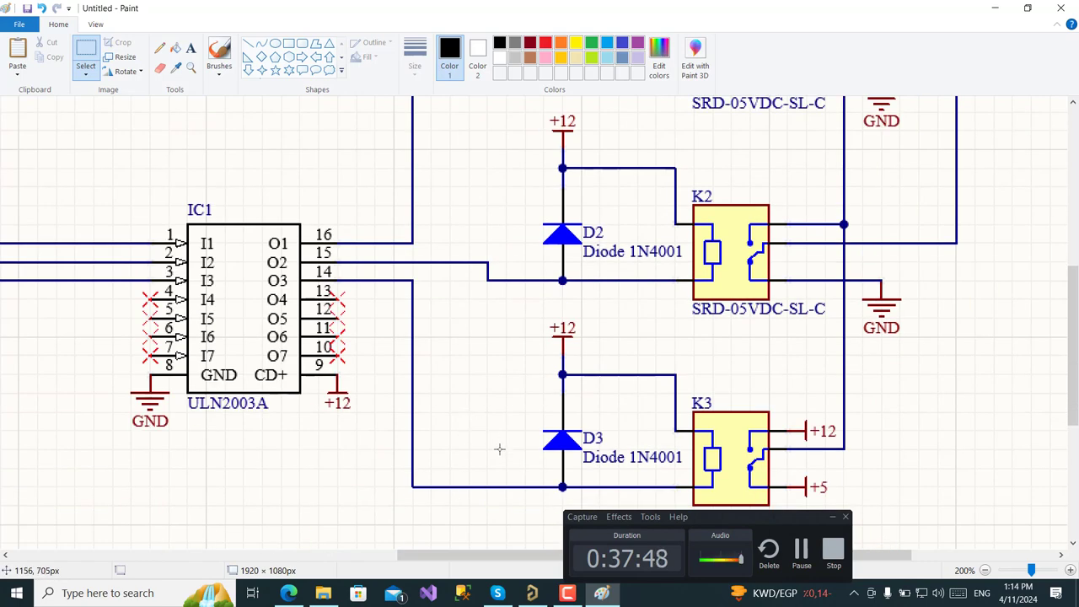
{"action": "left_click", "coordinate": [532, 592]}
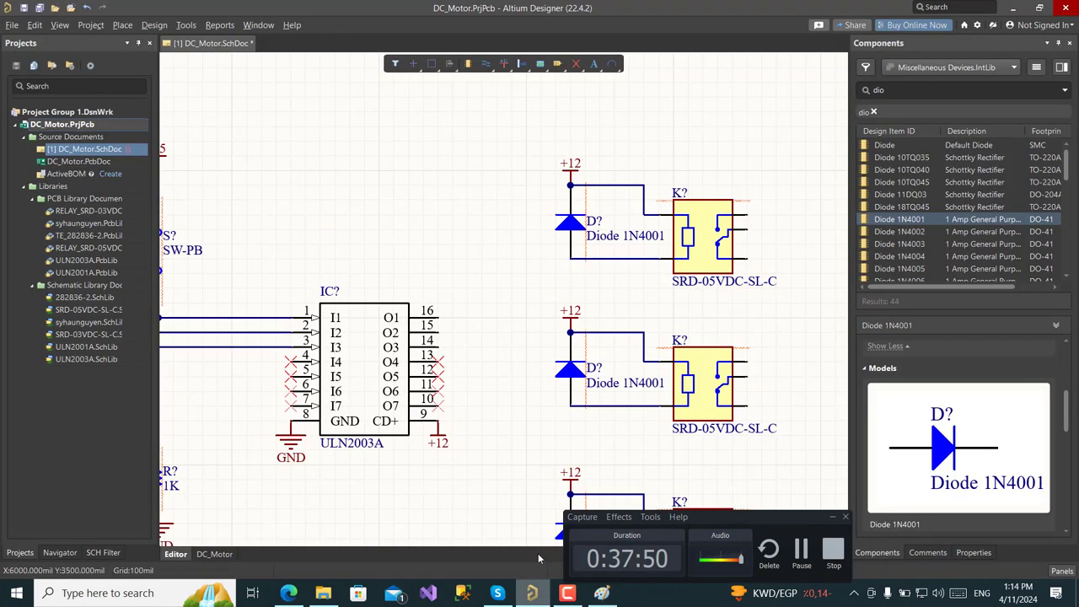
{"action": "key", "text": "ctrl+w"}
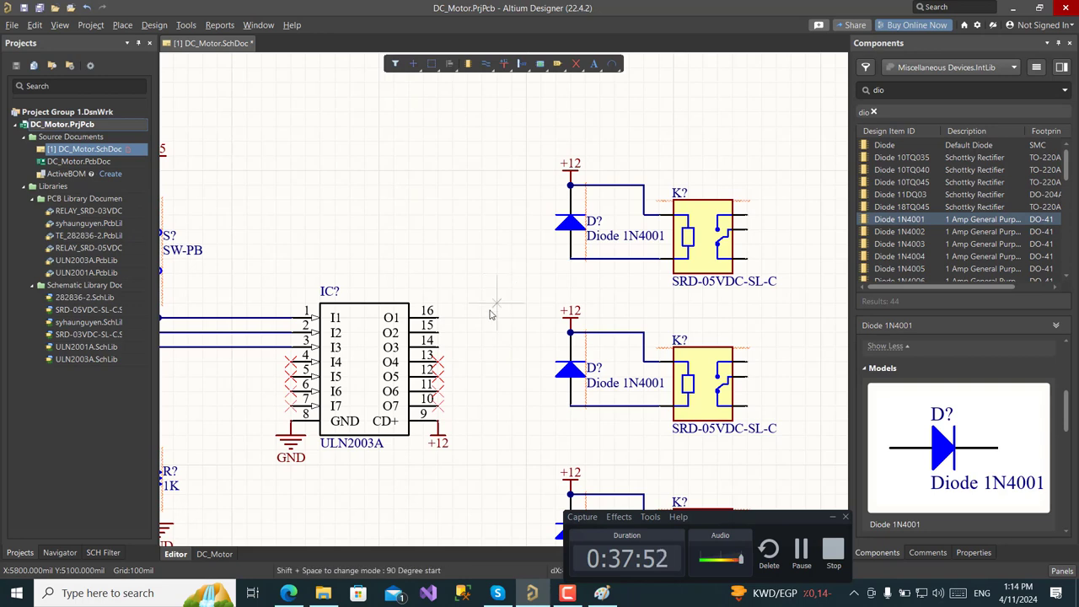
{"action": "left_click", "coordinate": [570, 259]}
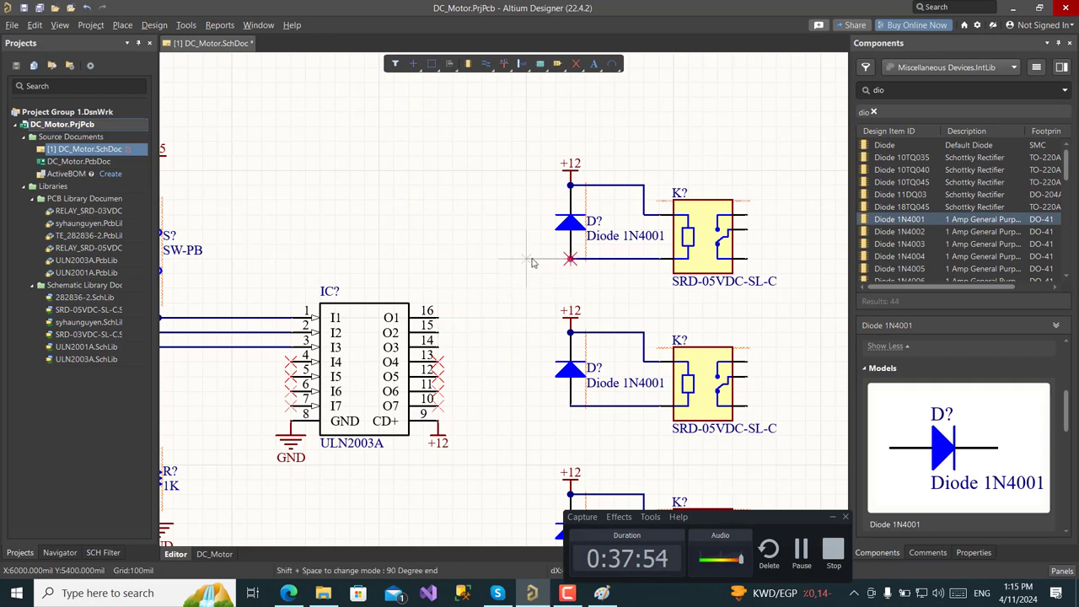
{"action": "left_click", "coordinate": [525, 260]}
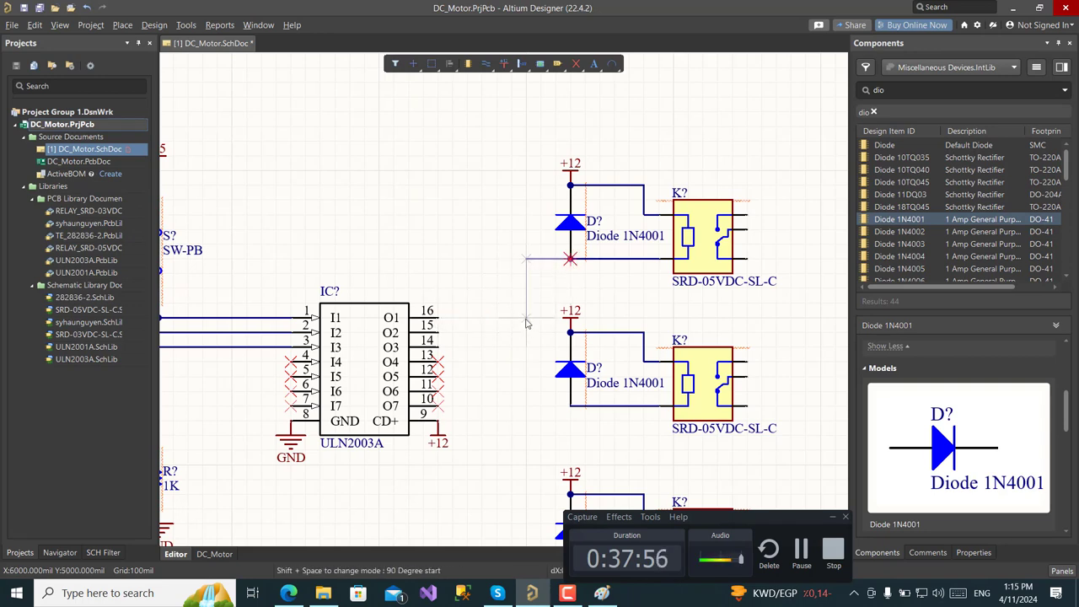
{"action": "left_click", "coordinate": [439, 319]}
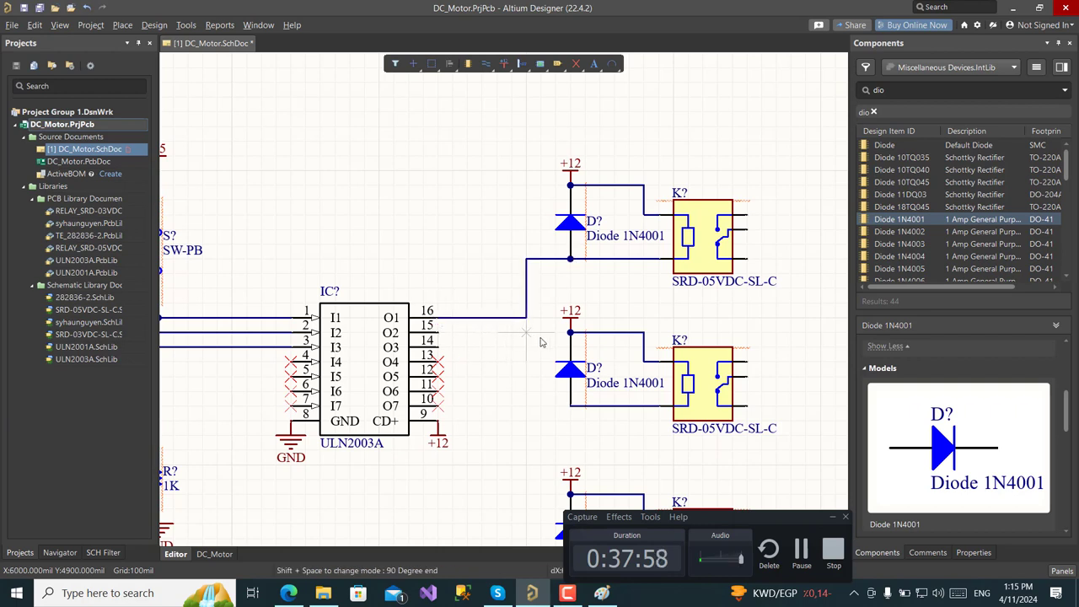
{"action": "right_click", "coordinate": [545, 342]}
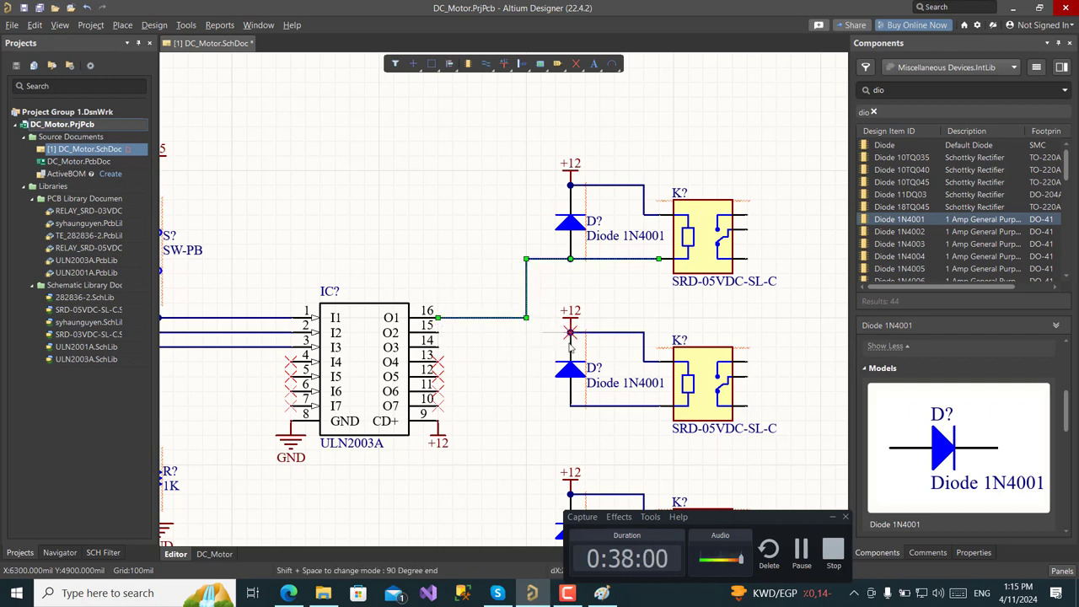
Wire the second diode's lower end to the ULN2003A's O2 output, pin 15
{"action": "left_click", "coordinate": [570, 407]}
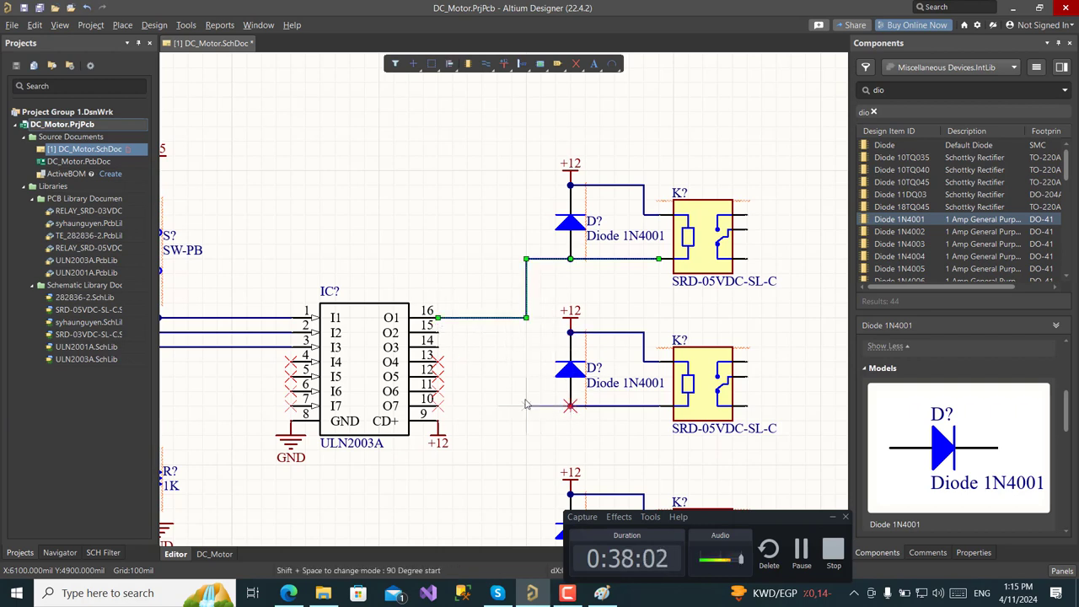
{"action": "left_click", "coordinate": [526, 333]}
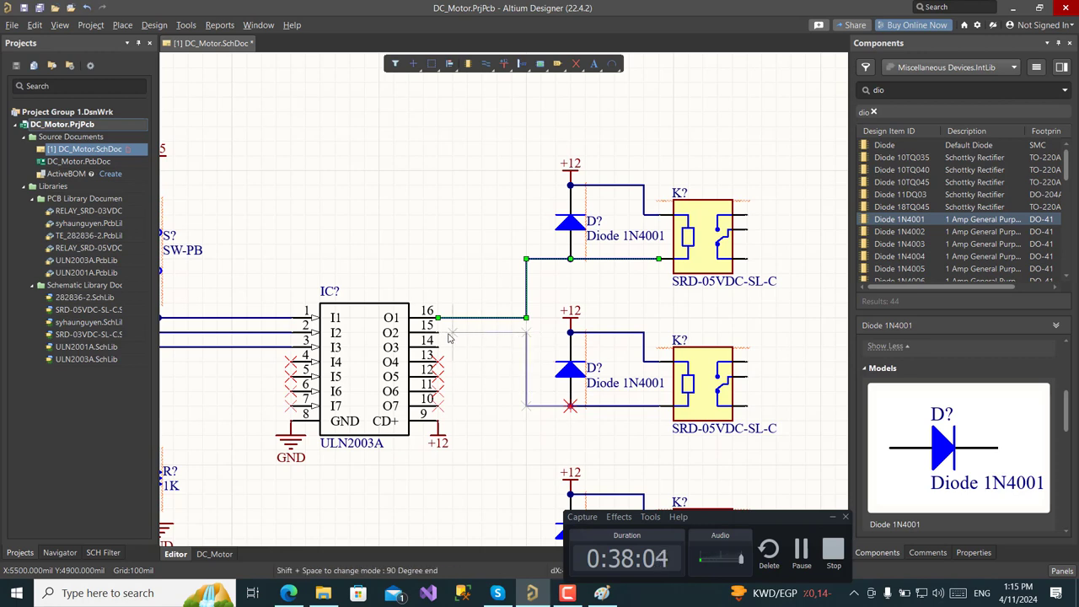
{"action": "left_click", "coordinate": [438, 333]}
{"action": "left_click", "coordinate": [439, 334]}
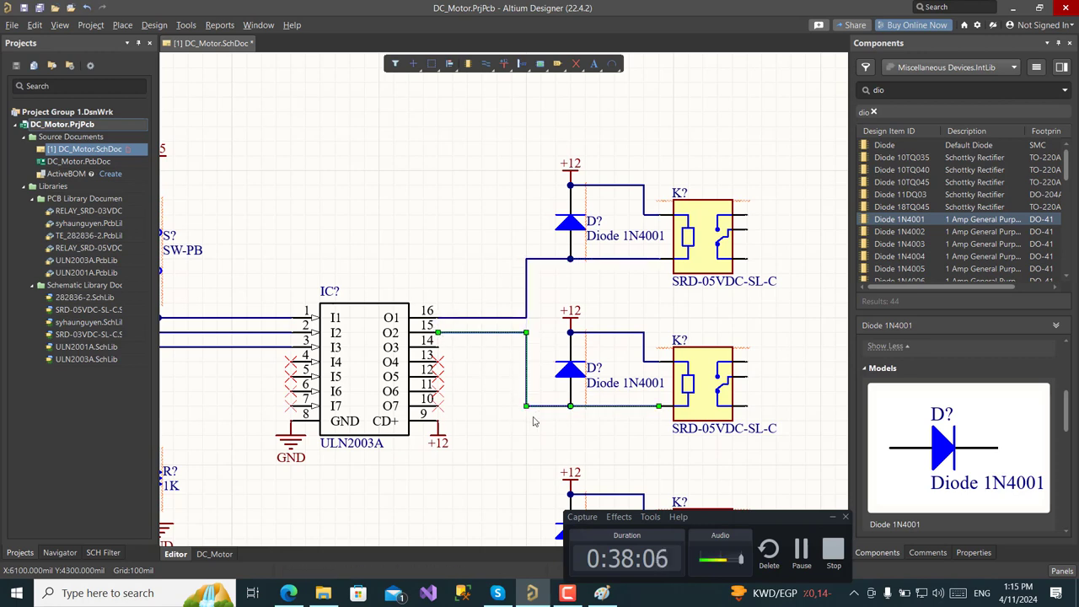
Wire the third diode's lower end to the ULN2003A's O3 output, pin 14, and leave the wiring command
{"action": "scroll", "coordinate": [533, 417], "scroll_direction": "down", "scroll_amount": 2}
{"action": "scroll", "coordinate": [522, 419], "scroll_direction": "down", "scroll_amount": 2}
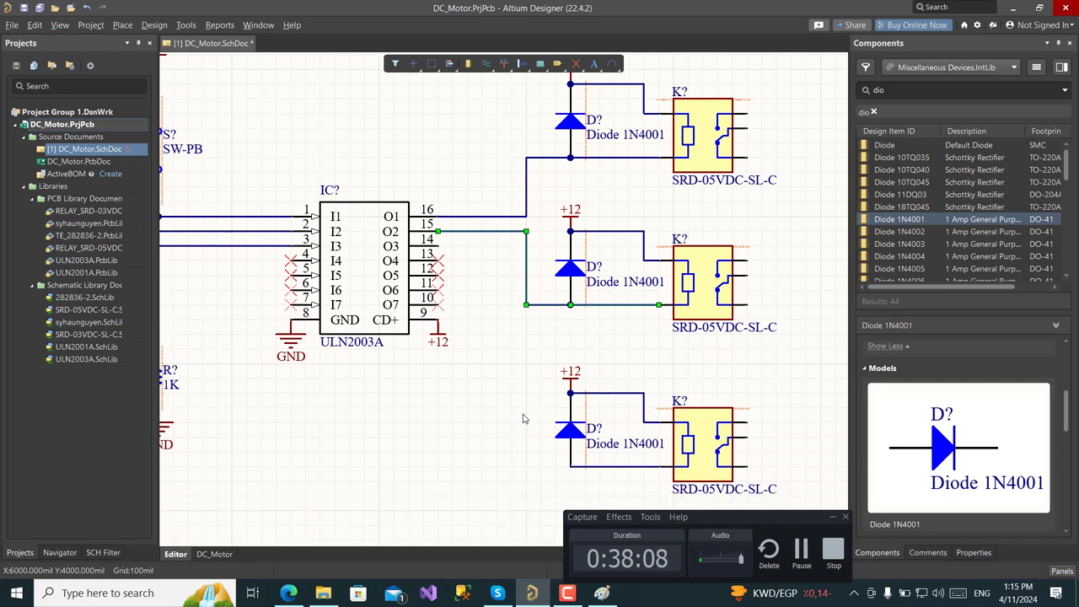
{"action": "key", "text": "ctrl+w"}
{"action": "left_click", "coordinate": [570, 466]}
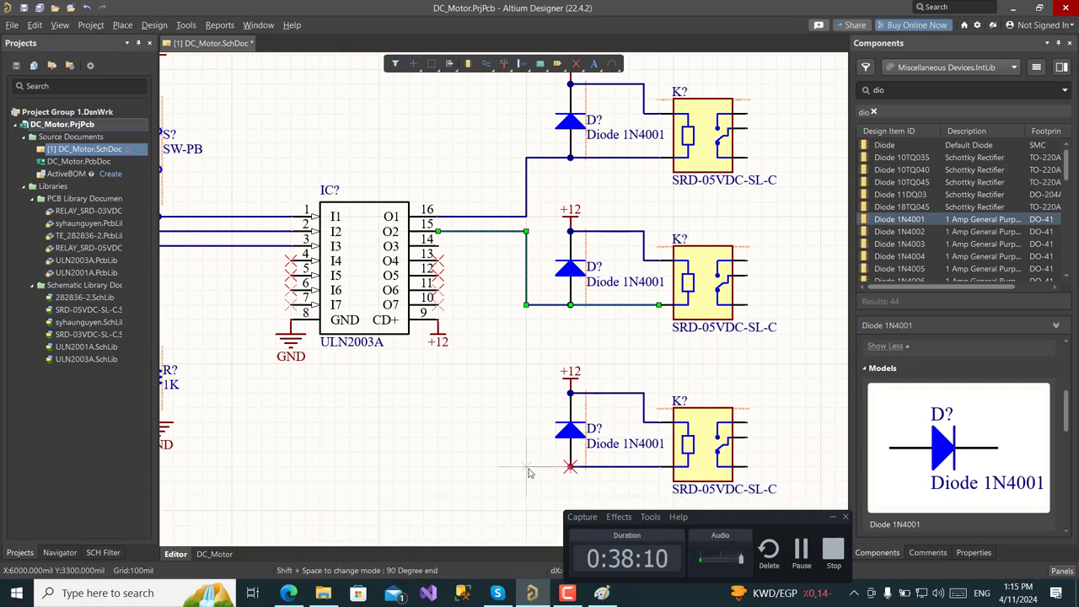
{"action": "key", "text": "space"}
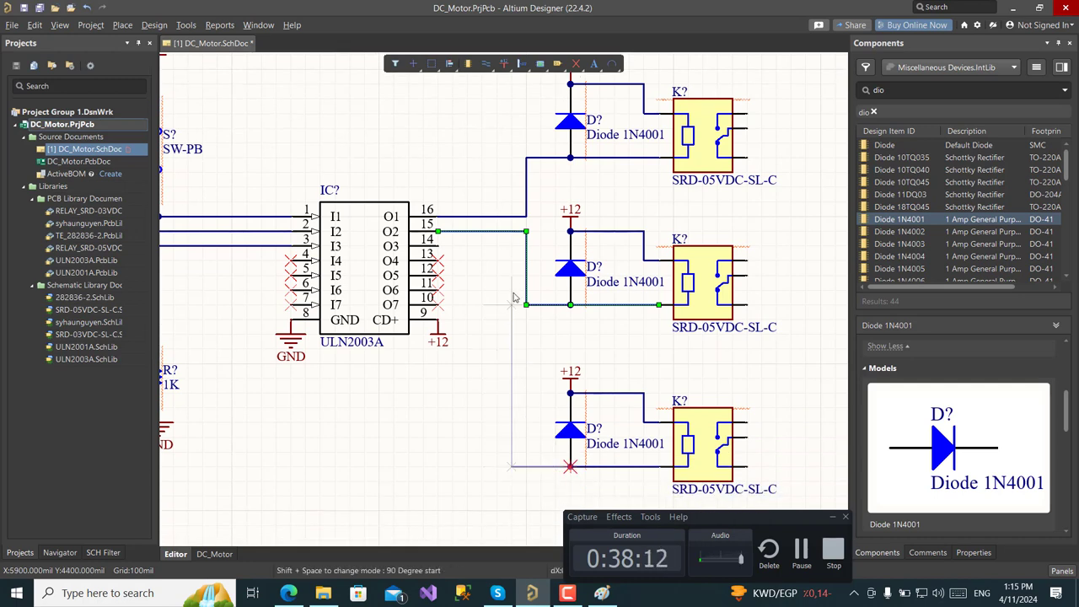
{"action": "left_click", "coordinate": [437, 246]}
{"action": "right_click", "coordinate": [483, 296]}
{"action": "left_click", "coordinate": [483, 305]}
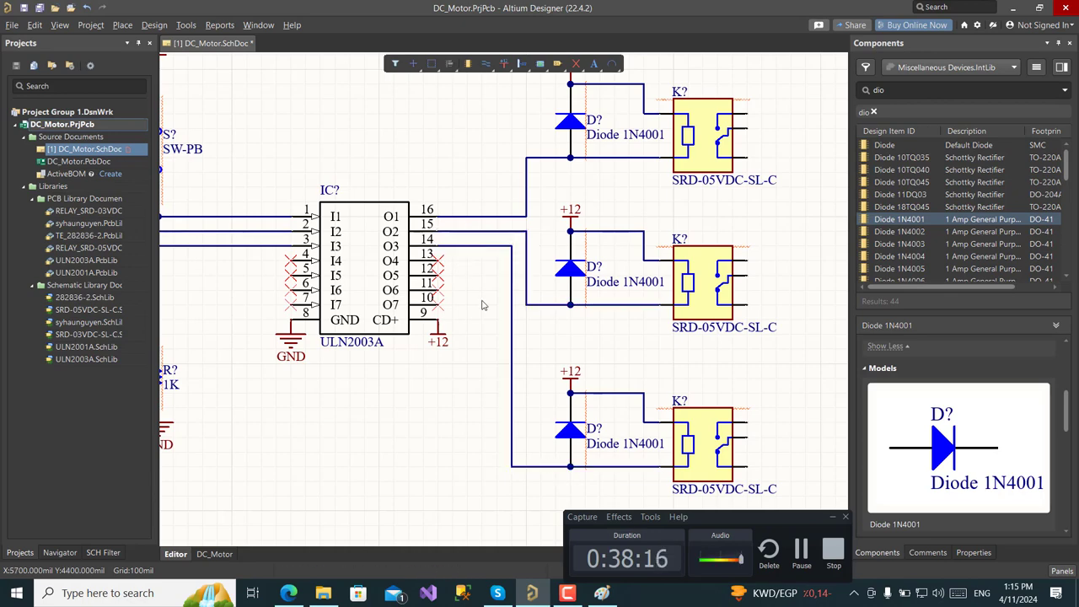
Examine the contact-side connections of the three relays in the Paint reference image and return to the Altium schematic
{"action": "scroll", "coordinate": [514, 293], "scroll_direction": "down", "scroll_amount": 2, "text": "ctrl"}
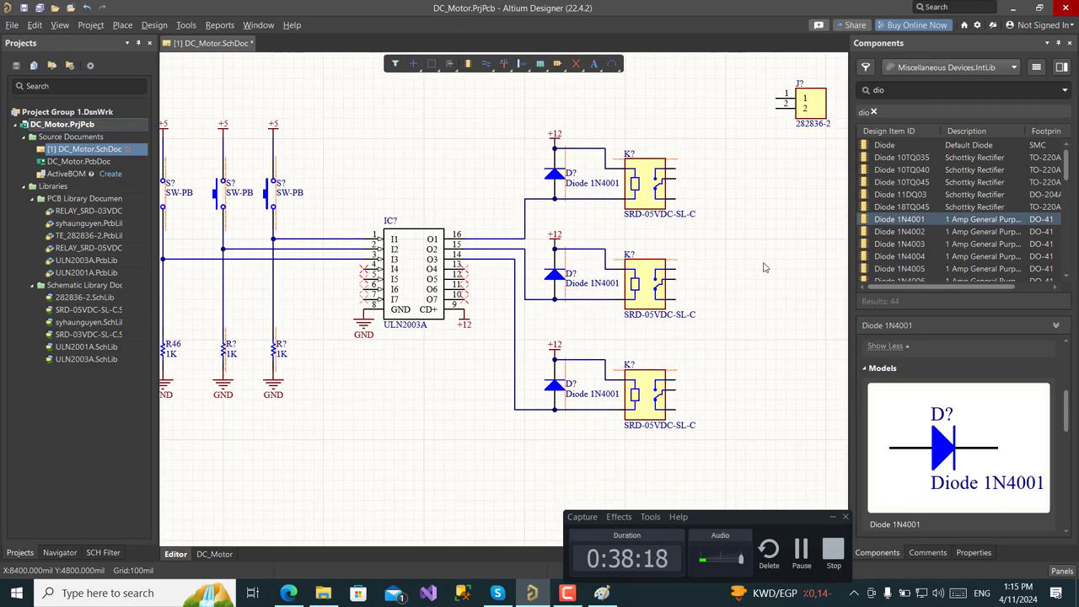
{"action": "right_click_drag", "start_coordinate": [766, 266], "coordinate": [604, 279]}
{"action": "scroll", "coordinate": [544, 202], "scroll_direction": "up", "scroll_amount": 1, "text": "ctrl"}
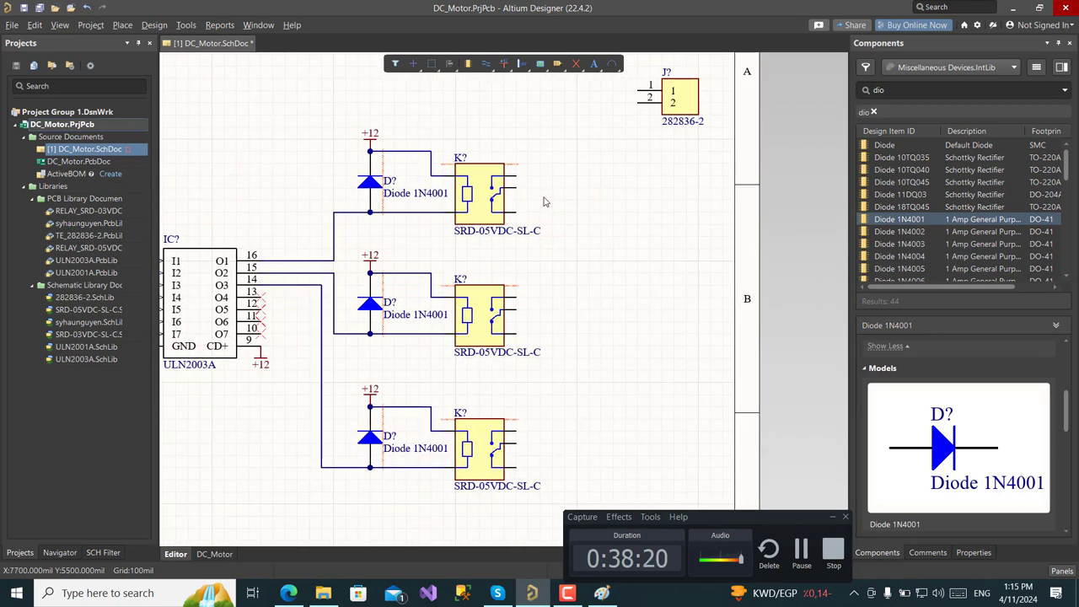
{"action": "scroll", "coordinate": [543, 202], "scroll_direction": "up", "scroll_amount": 1, "text": "ctrl"}
{"action": "right_click_drag", "start_coordinate": [569, 338], "coordinate": [566, 338]}
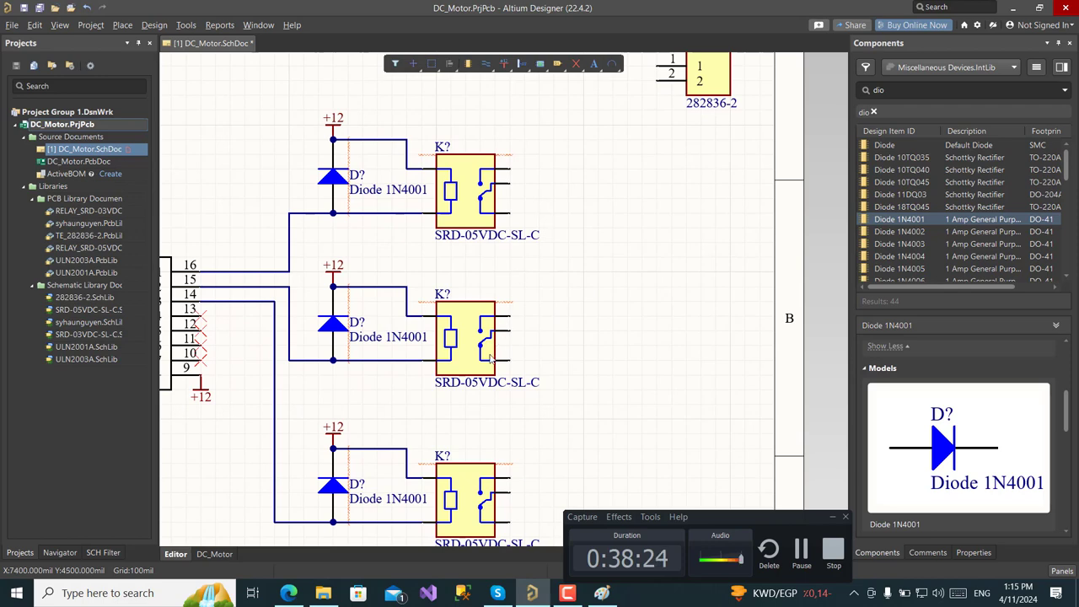
{"action": "left_click", "coordinate": [602, 592]}
{"action": "scroll", "coordinate": [855, 225], "scroll_direction": "up", "scroll_amount": 3}
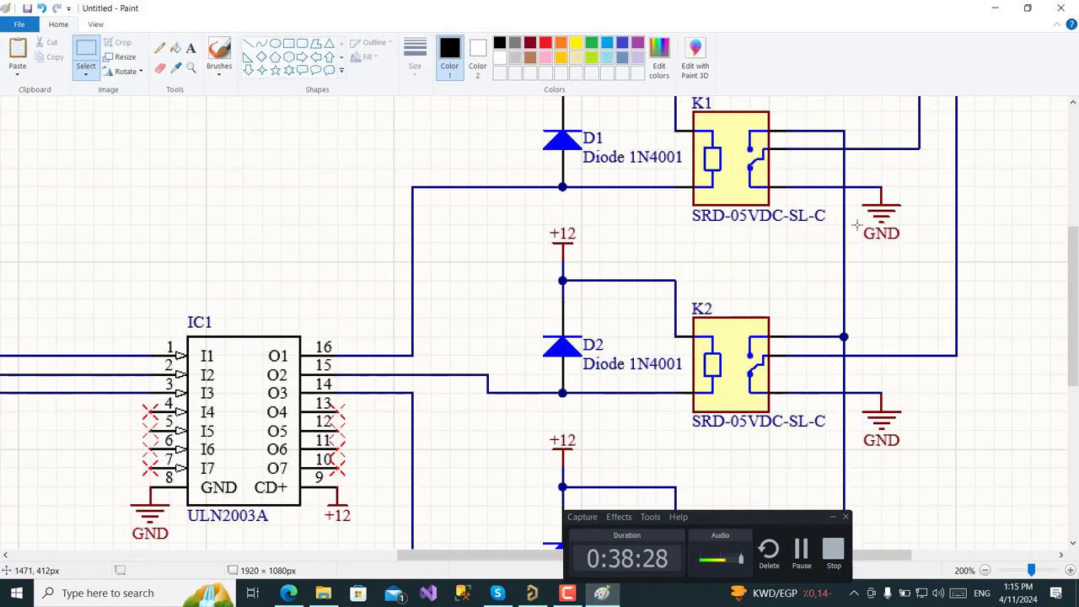
{"action": "scroll", "coordinate": [808, 367], "scroll_direction": "down", "scroll_amount": 6}
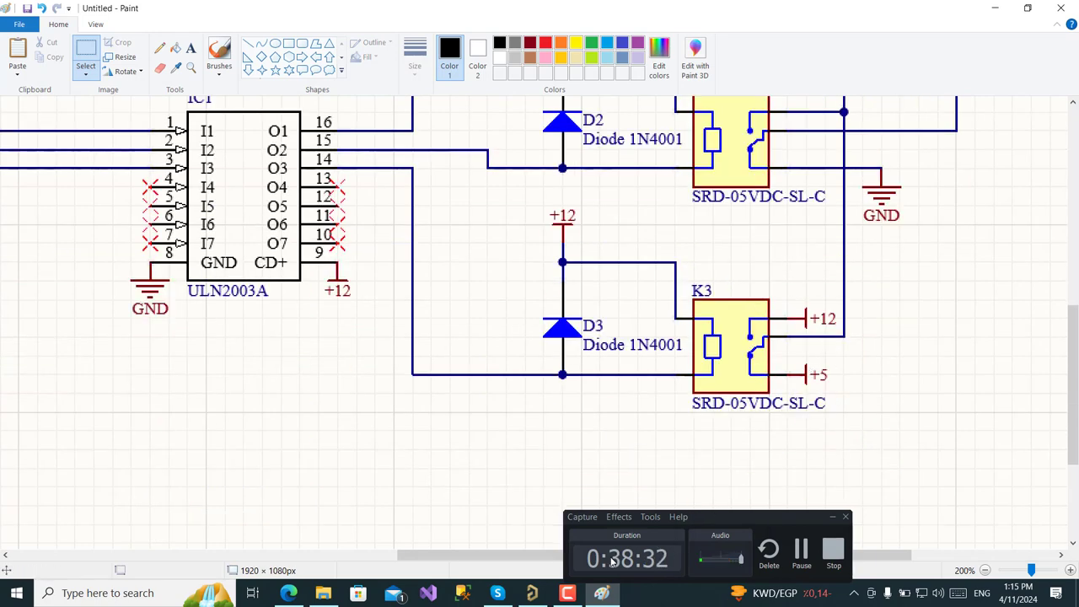
{"action": "left_click", "coordinate": [539, 592]}
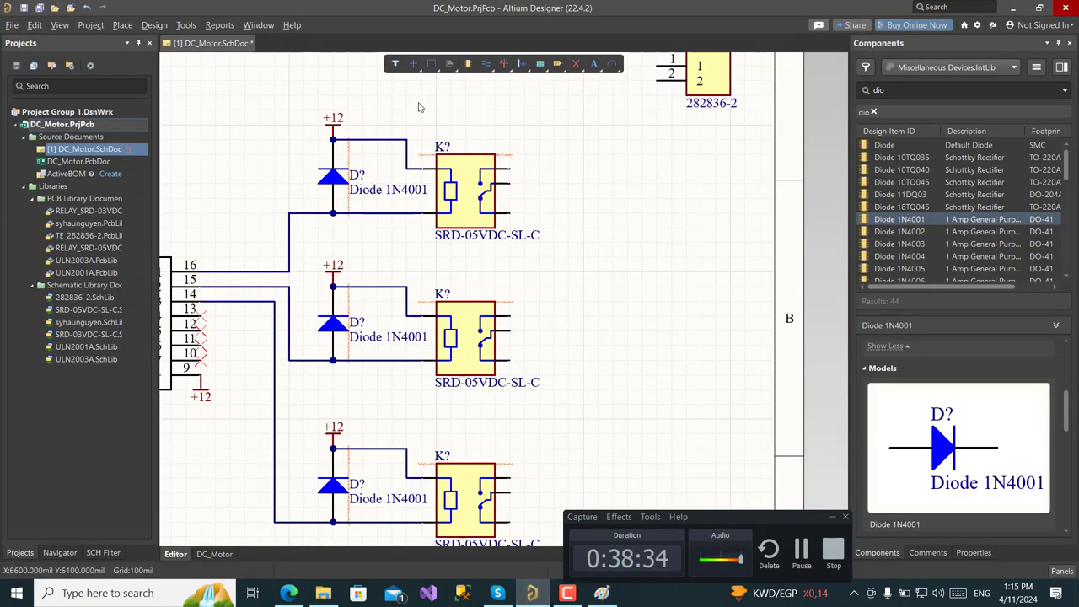
Place GND power ports beside the lower contact pins of the first and second relays
{"action": "left_click", "coordinate": [510, 67]}
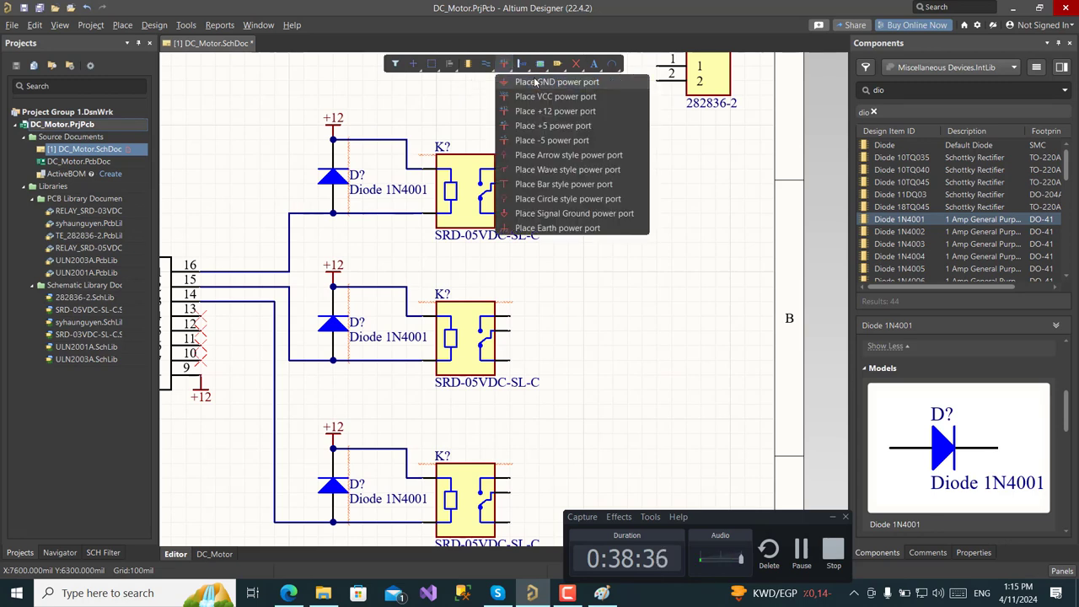
{"action": "left_click", "coordinate": [531, 79]}
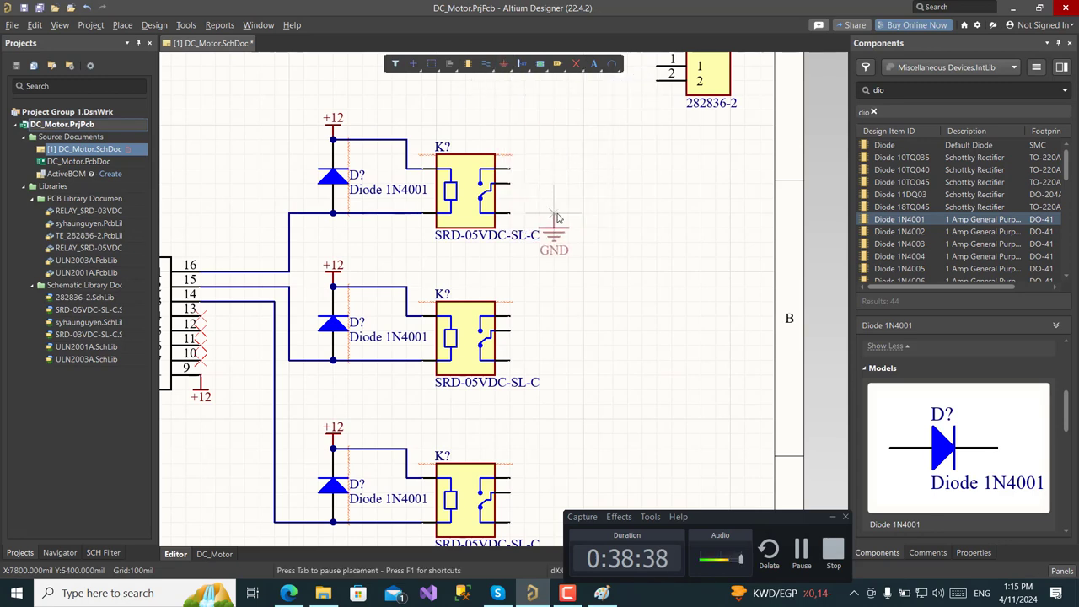
{"action": "left_click", "coordinate": [556, 217]}
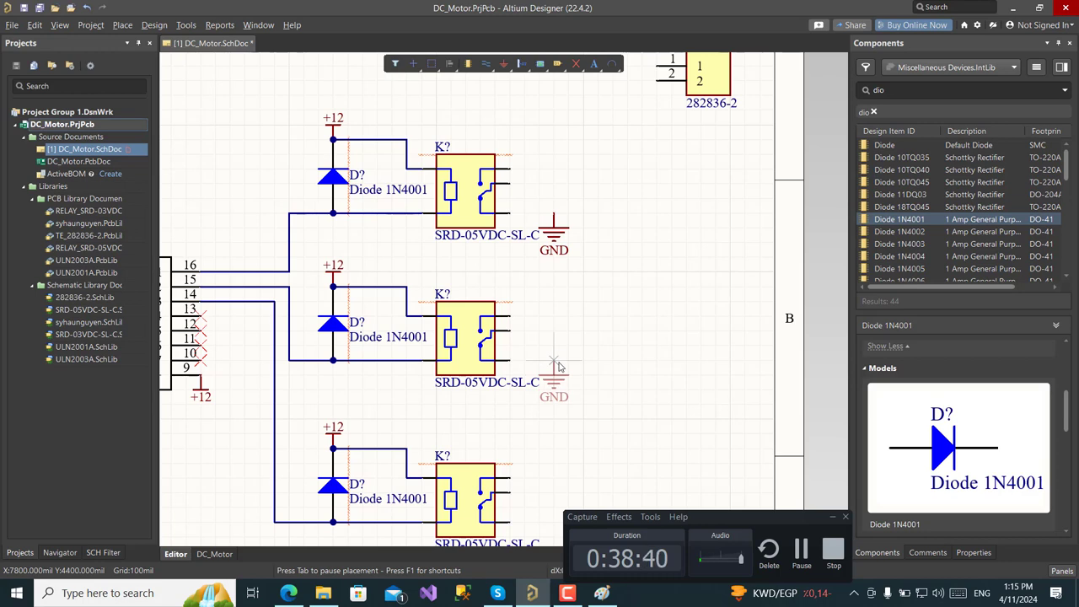
{"action": "left_click", "coordinate": [557, 364]}
{"action": "right_click", "coordinate": [576, 348]}
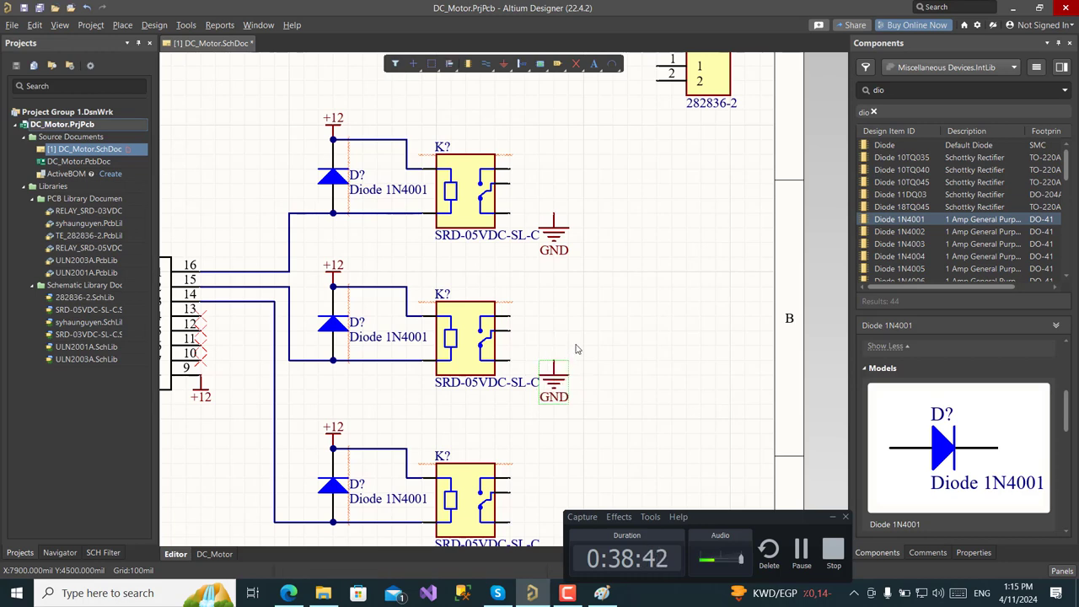
Wire the lower contact pins of the first and second relays to their adjacent GND ports
{"action": "key", "text": "ctrl+w"}
{"action": "left_click", "coordinate": [509, 213]}
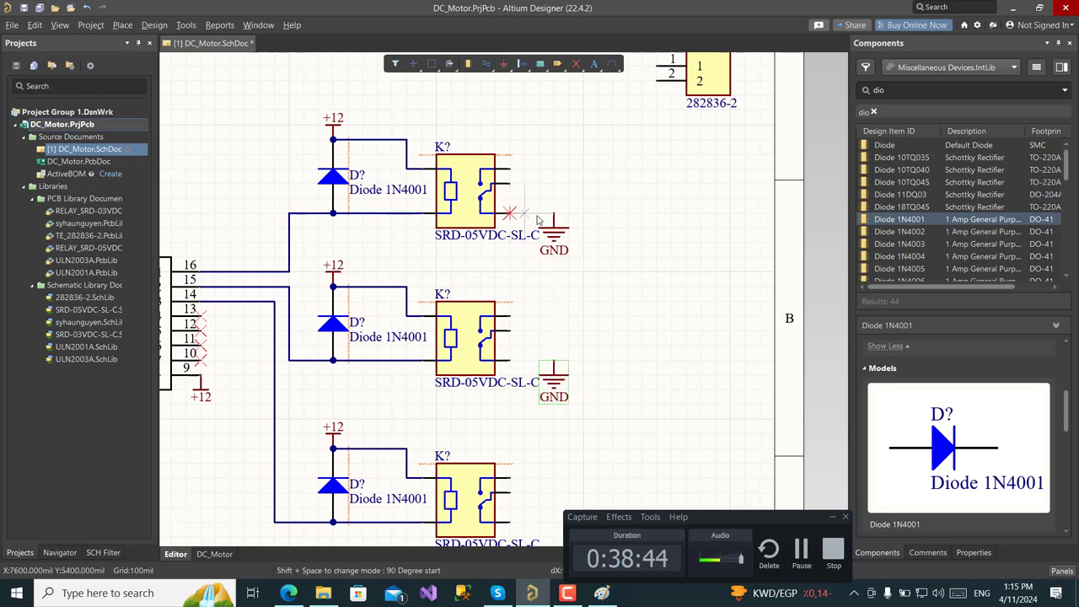
{"action": "left_click", "coordinate": [553, 213]}
{"action": "right_click", "coordinate": [557, 265]}
{"action": "key", "text": "ctrl+w"}
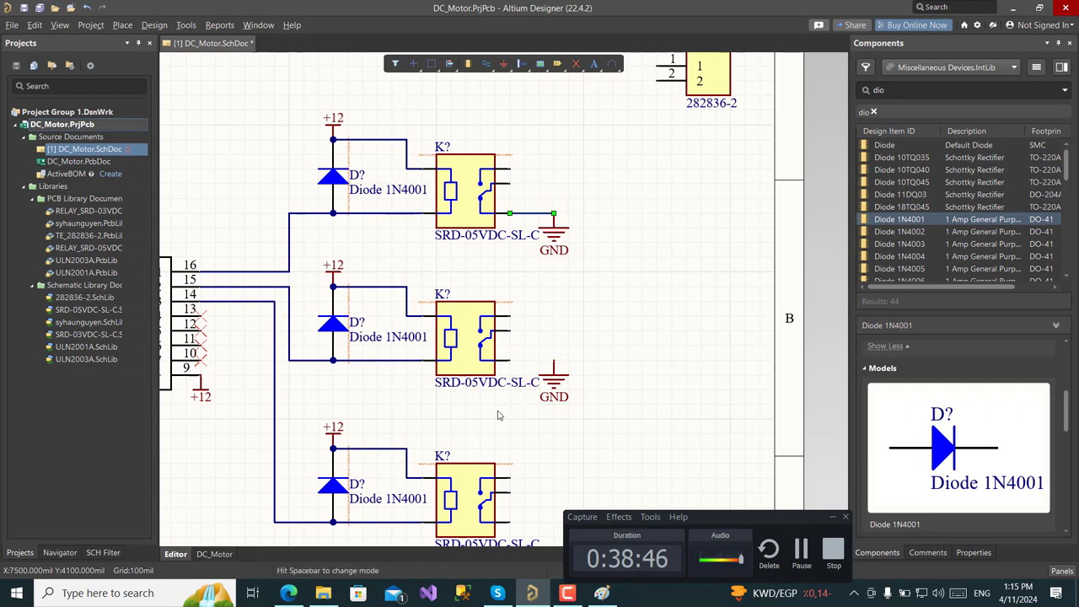
{"action": "left_click", "coordinate": [509, 361]}
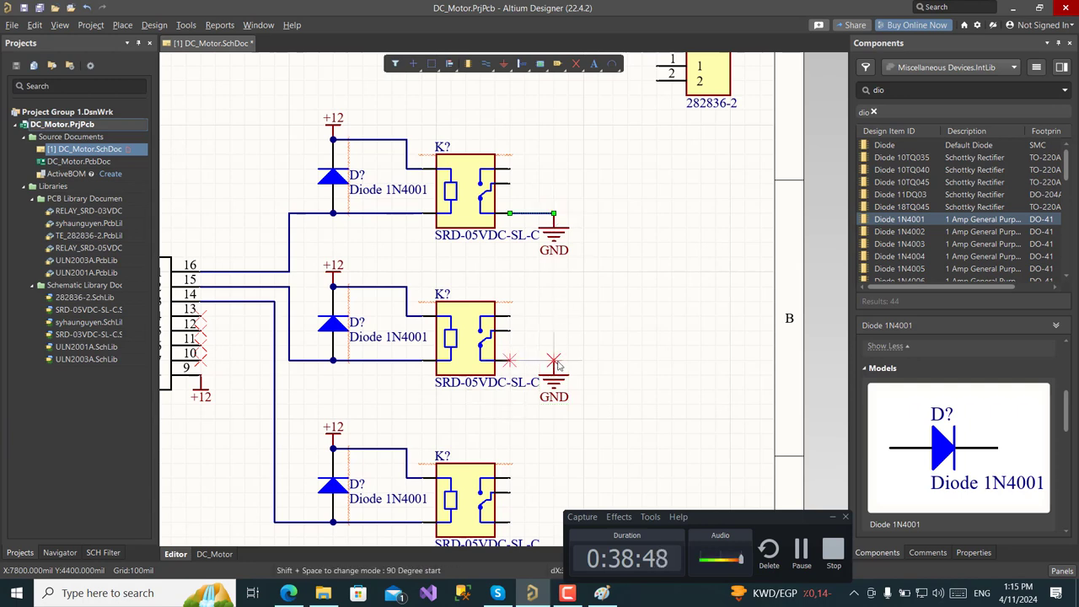
{"action": "left_click", "coordinate": [552, 361]}
{"action": "right_click", "coordinate": [610, 368]}
Place a +12 power port beside the upper contact pin of the third relay
{"action": "scroll", "coordinate": [632, 373], "scroll_direction": "down", "scroll_amount": 2}
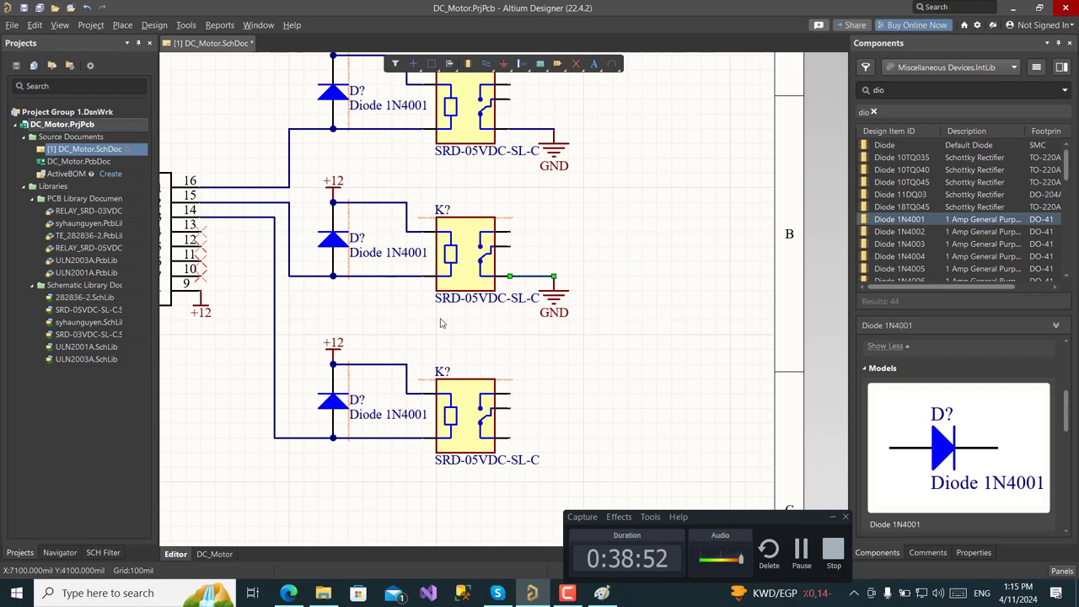
{"action": "left_click", "coordinate": [503, 63]}
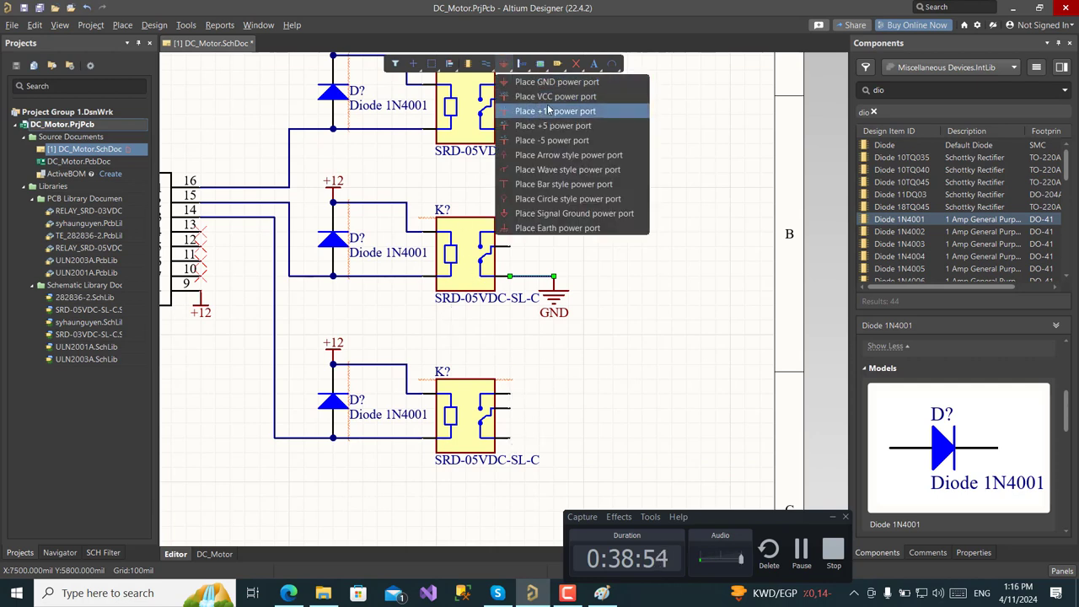
{"action": "left_click", "coordinate": [549, 111]}
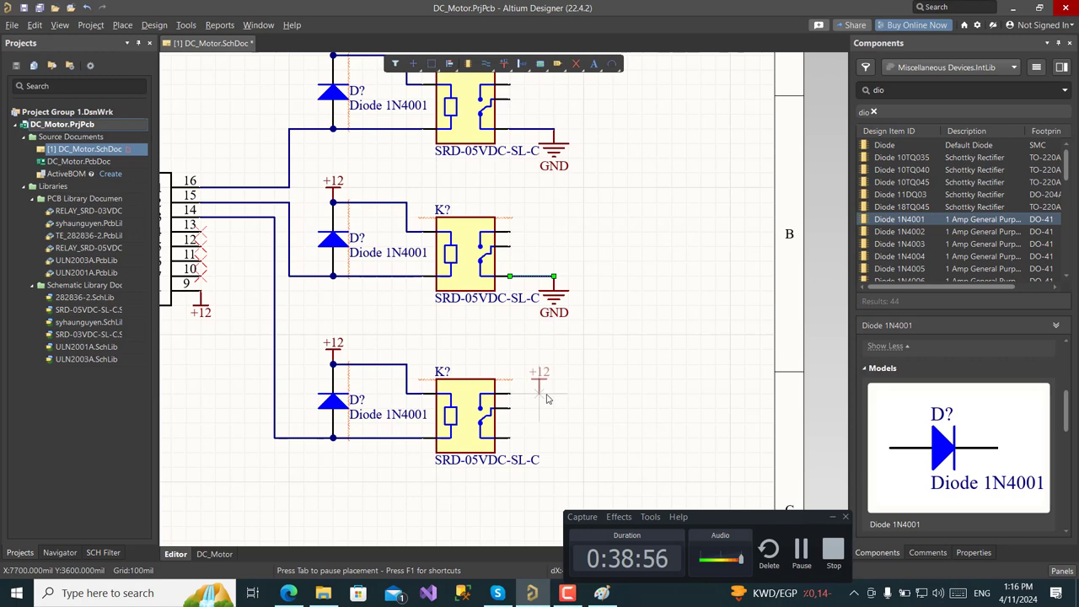
{"action": "left_click", "coordinate": [545, 399]}
{"action": "key", "text": "Escape"}
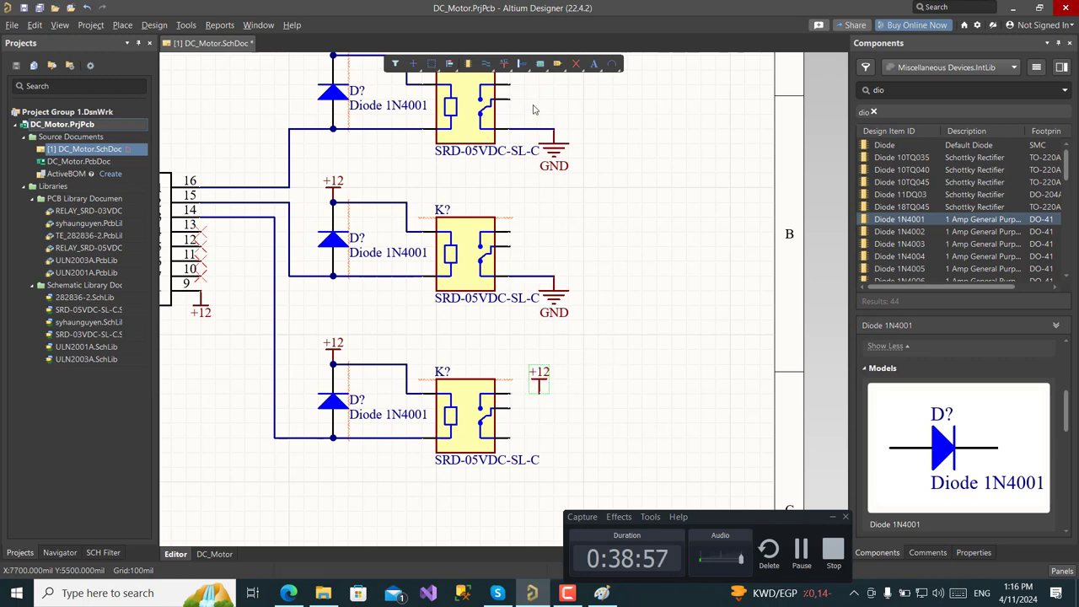
Place a downward-facing +5 power port near the third relay's lower contact pin and align the neighbouring +12 port vertically with it
{"action": "left_click", "coordinate": [510, 70]}
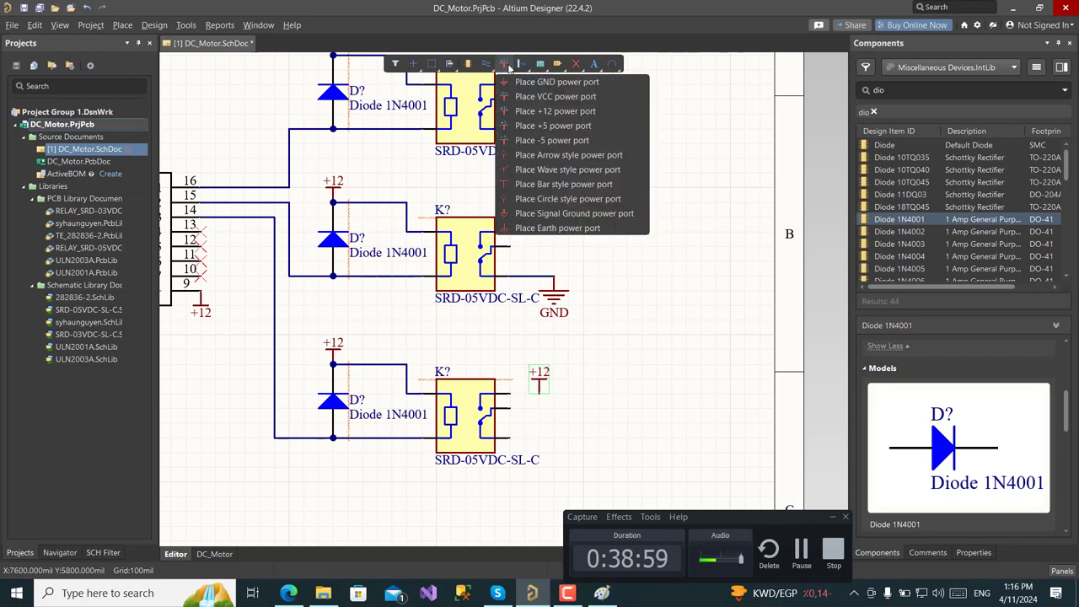
{"action": "left_click", "coordinate": [551, 124]}
{"action": "key", "text": "space"}
{"action": "key", "text": "space"}
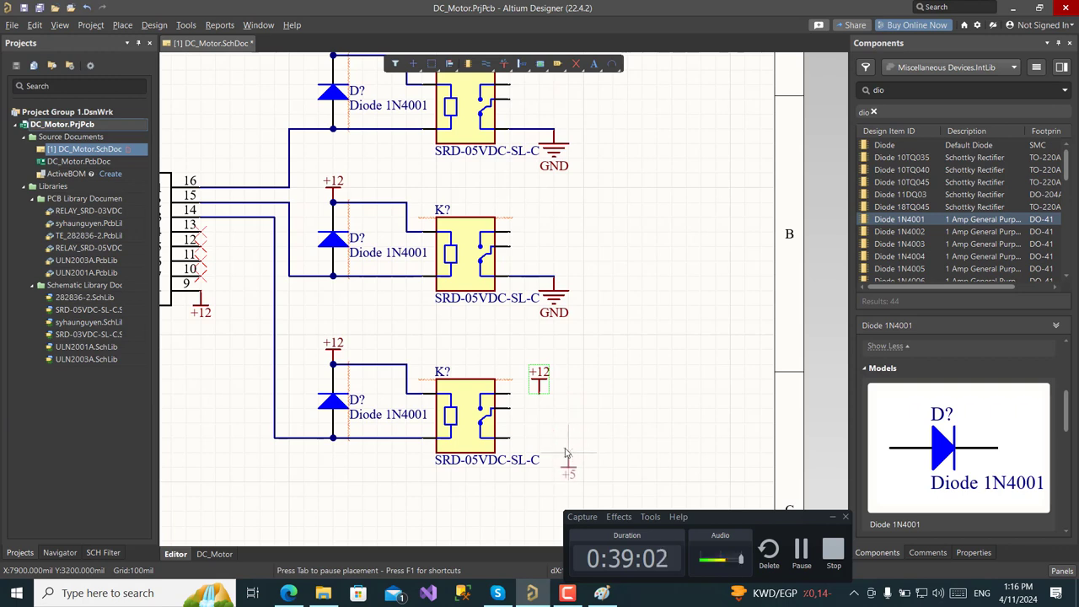
{"action": "left_click", "coordinate": [554, 456]}
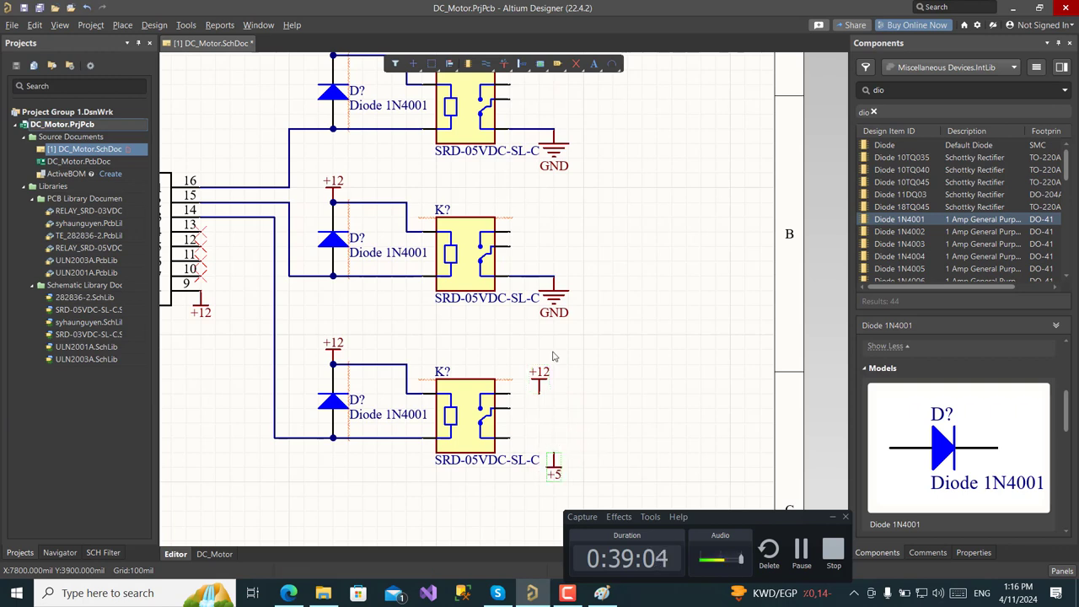
{"action": "key", "text": "Escape"}
{"action": "left_click_drag", "start_coordinate": [539, 381], "coordinate": [553, 381]}
{"action": "left_click", "coordinate": [536, 419]}
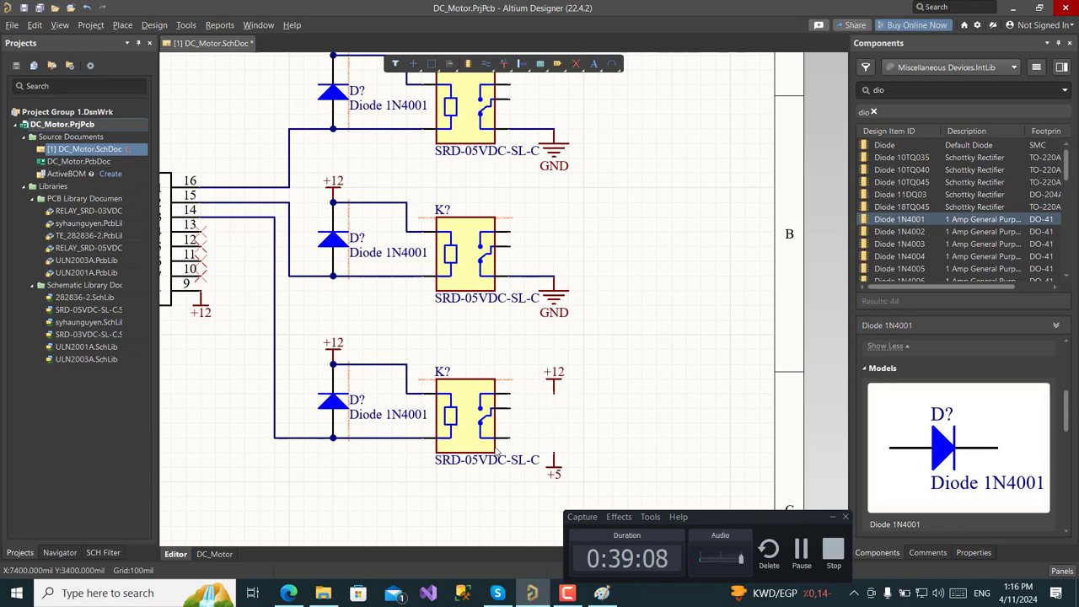
Wire the third relay's upper contact pin to the adjacent +12 power port
{"action": "scroll", "coordinate": [532, 422], "scroll_direction": "up", "scroll_amount": 1}
{"action": "scroll", "coordinate": [532, 422], "scroll_direction": "down", "scroll_amount": 2}
{"action": "scroll", "coordinate": [531, 424], "scroll_direction": "up", "scroll_amount": 2, "text": "ctrl"}
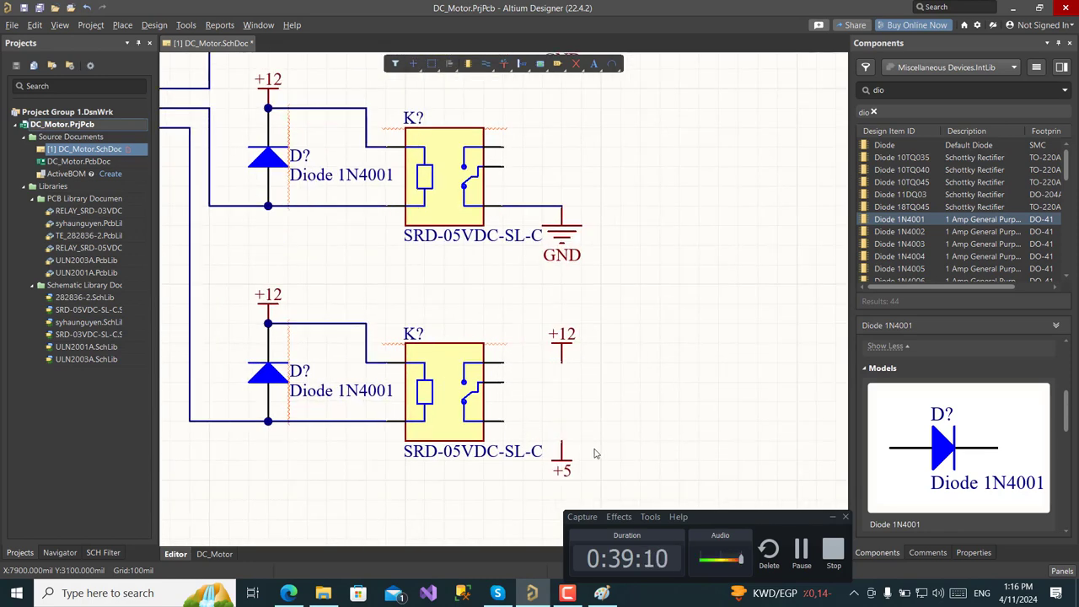
{"action": "scroll", "coordinate": [597, 446], "scroll_direction": "down", "scroll_amount": 2}
{"action": "key", "text": "ctrl+w"}
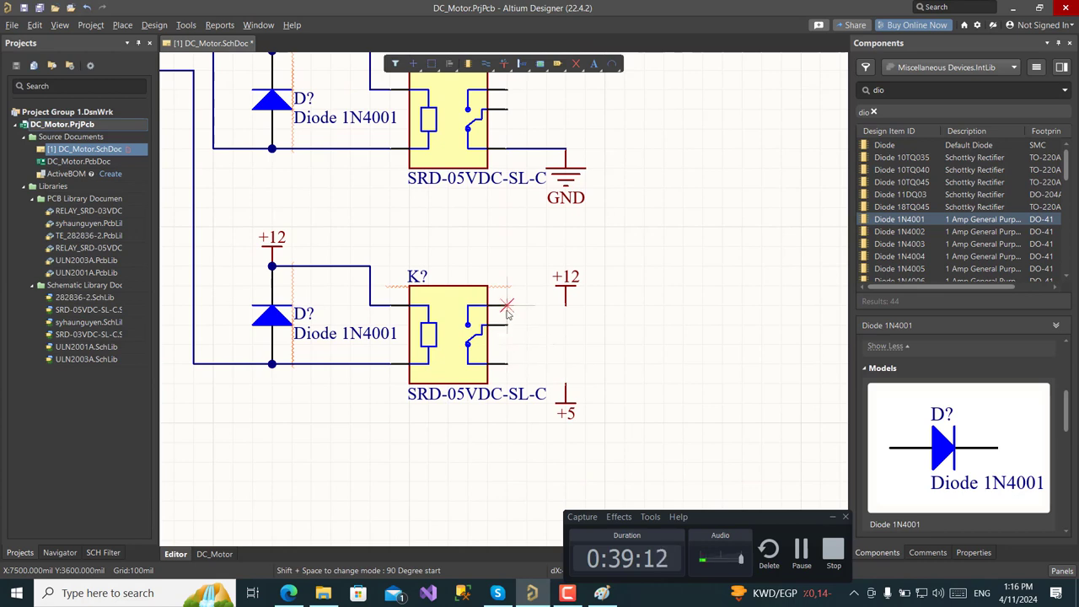
{"action": "key", "text": "Escape"}
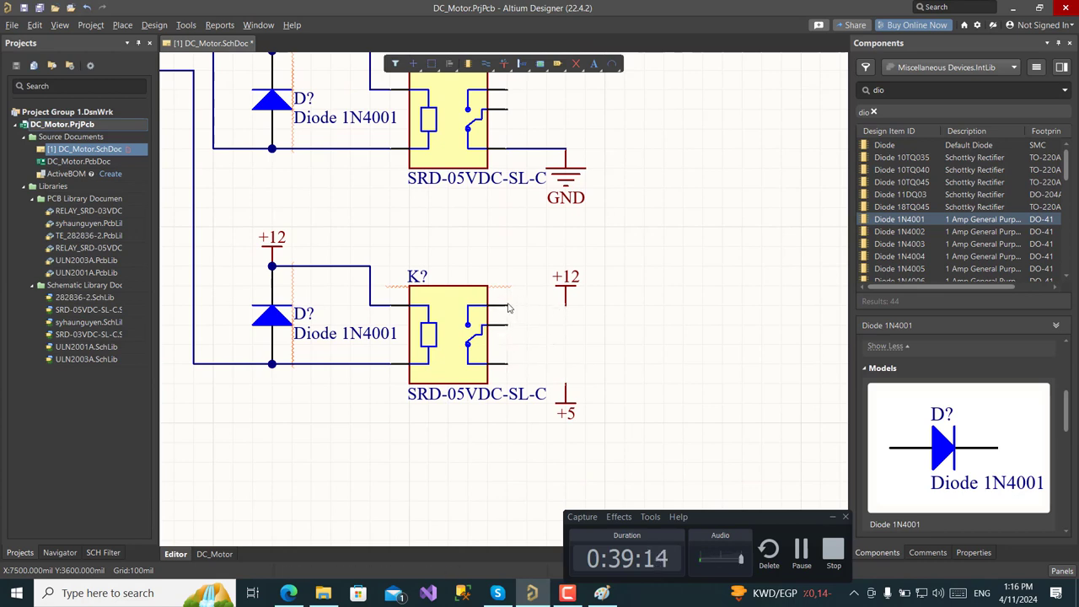
{"action": "key", "text": "ctrl+w"}
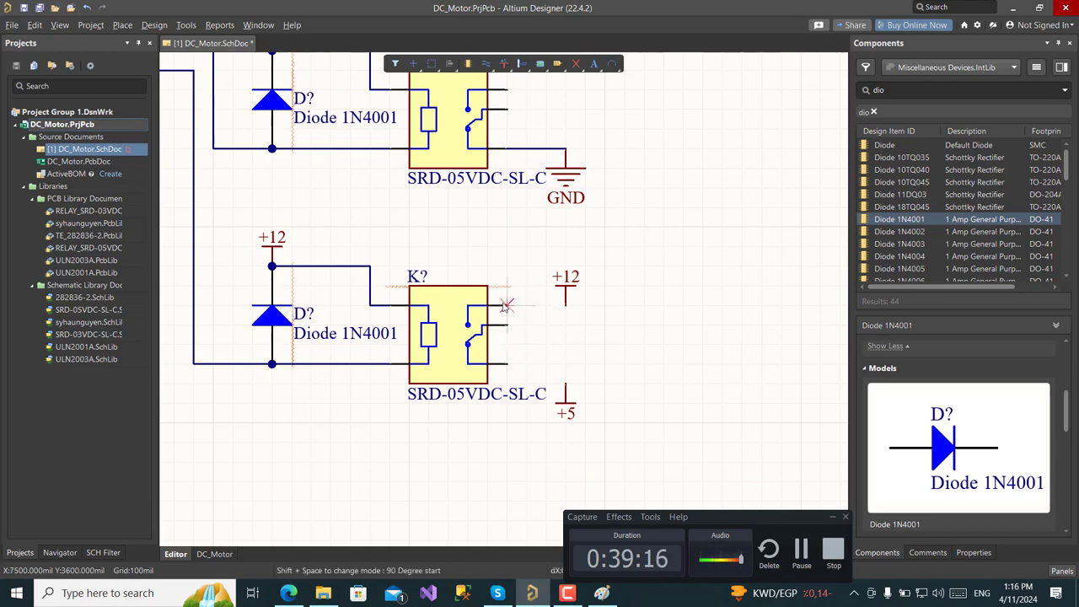
{"action": "left_click", "coordinate": [507, 306]}
{"action": "left_click", "coordinate": [564, 305]}
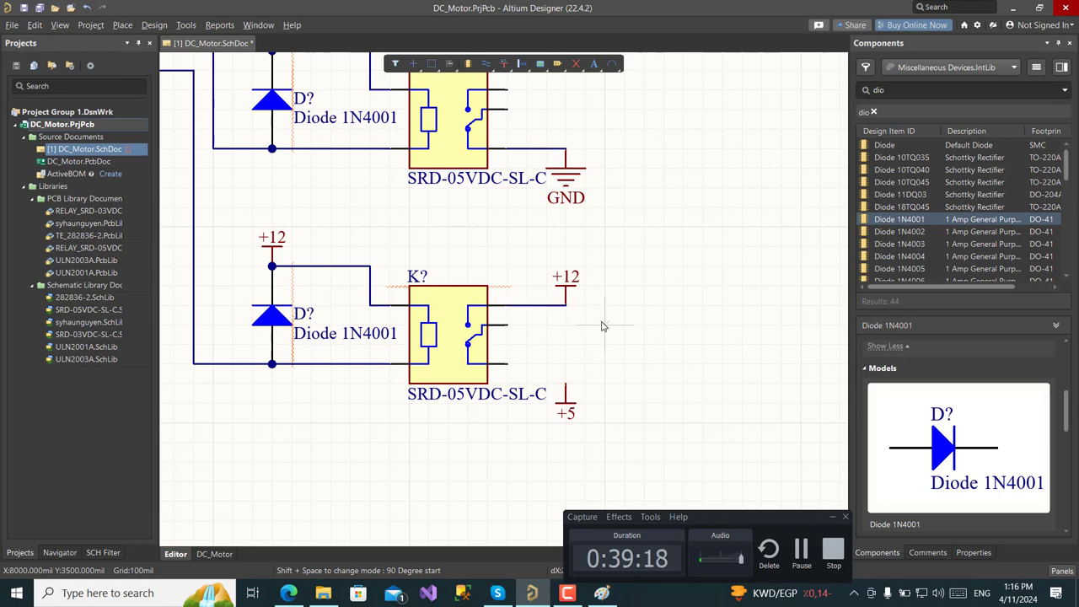
{"action": "right_click", "coordinate": [602, 327]}
Wire the +5 power port to the third relay's lower contact pin and leave the wiring command
{"action": "key", "text": "ctrl+w"}
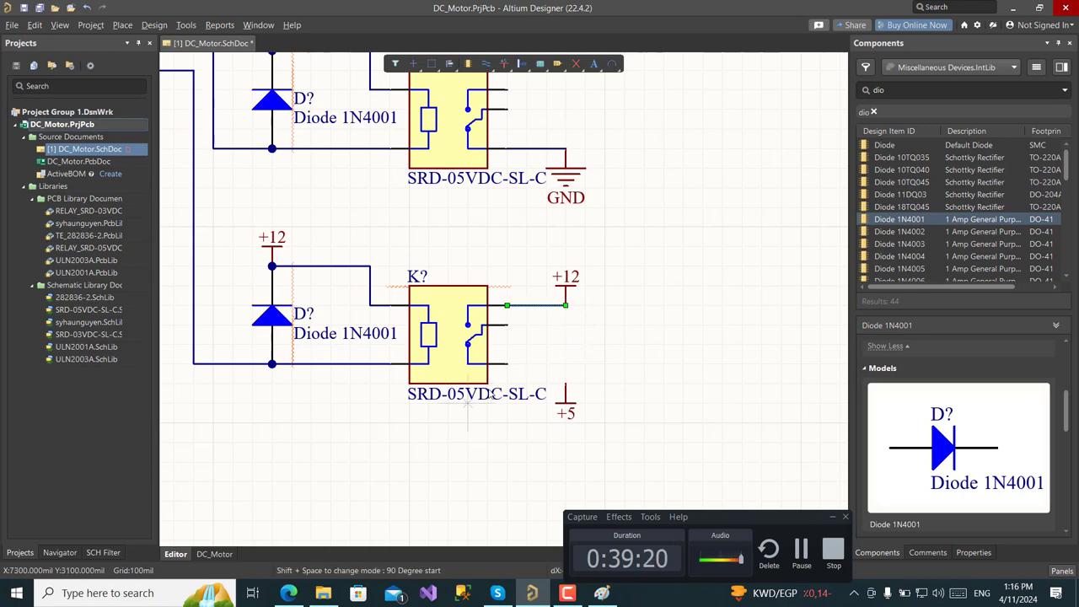
{"action": "left_click", "coordinate": [567, 385]}
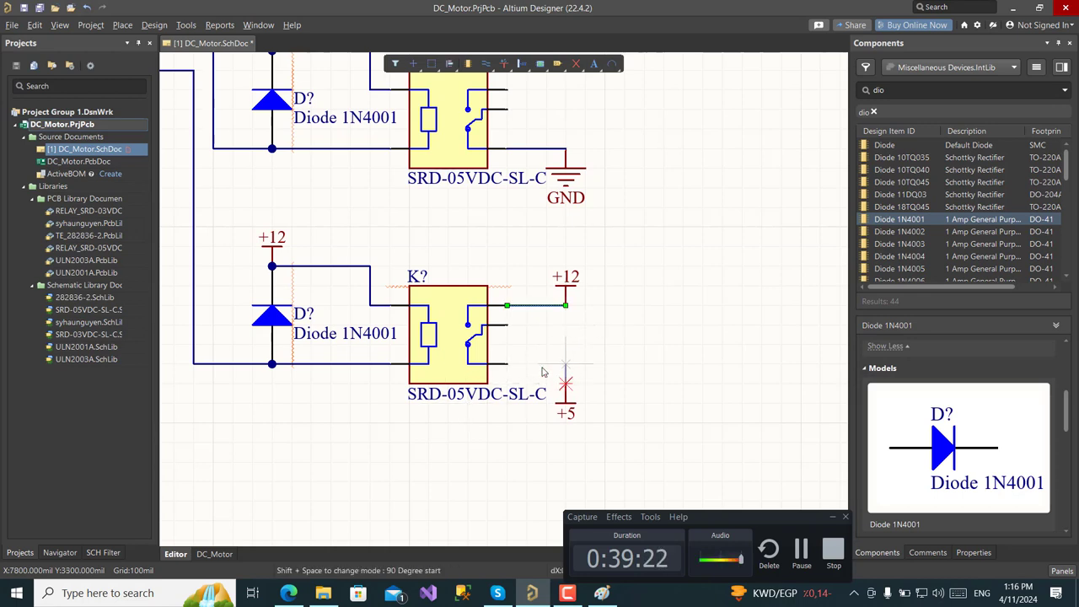
{"action": "left_click", "coordinate": [508, 364]}
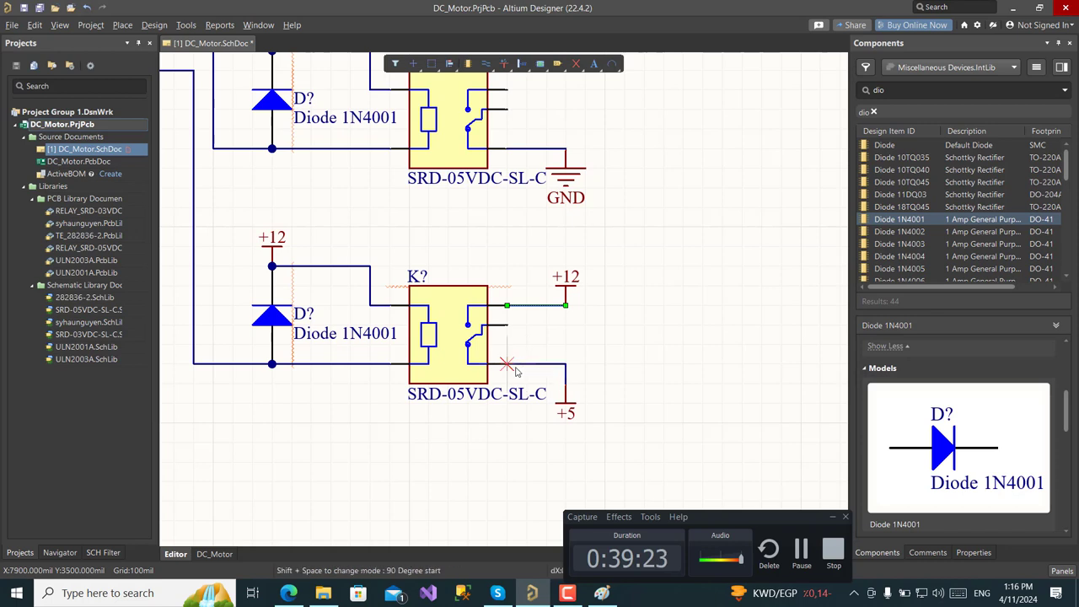
{"action": "right_click", "coordinate": [602, 371]}
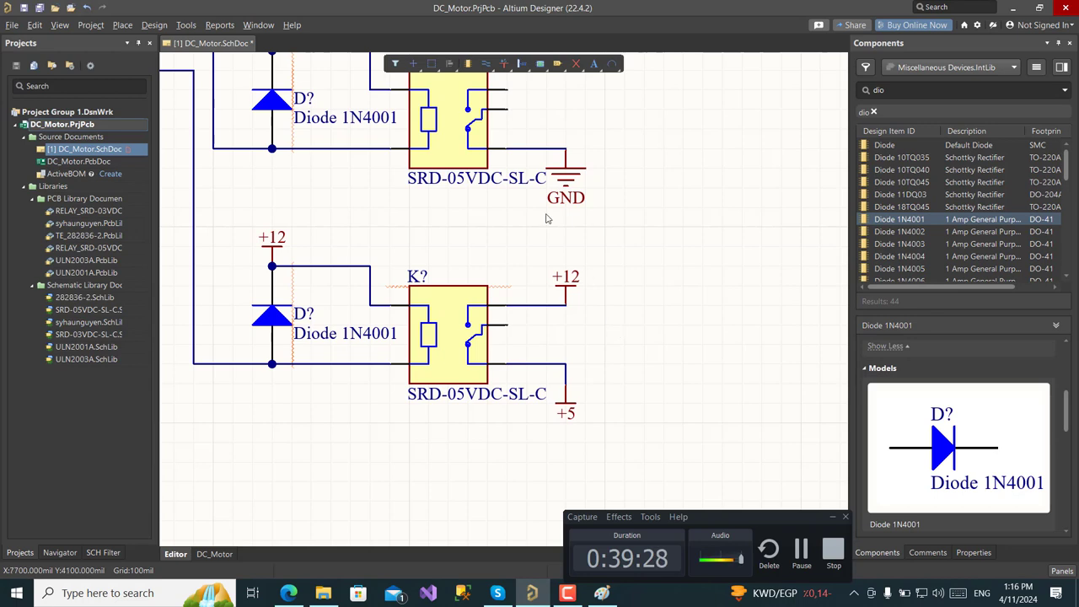
{"action": "left_click", "coordinate": [503, 64]}
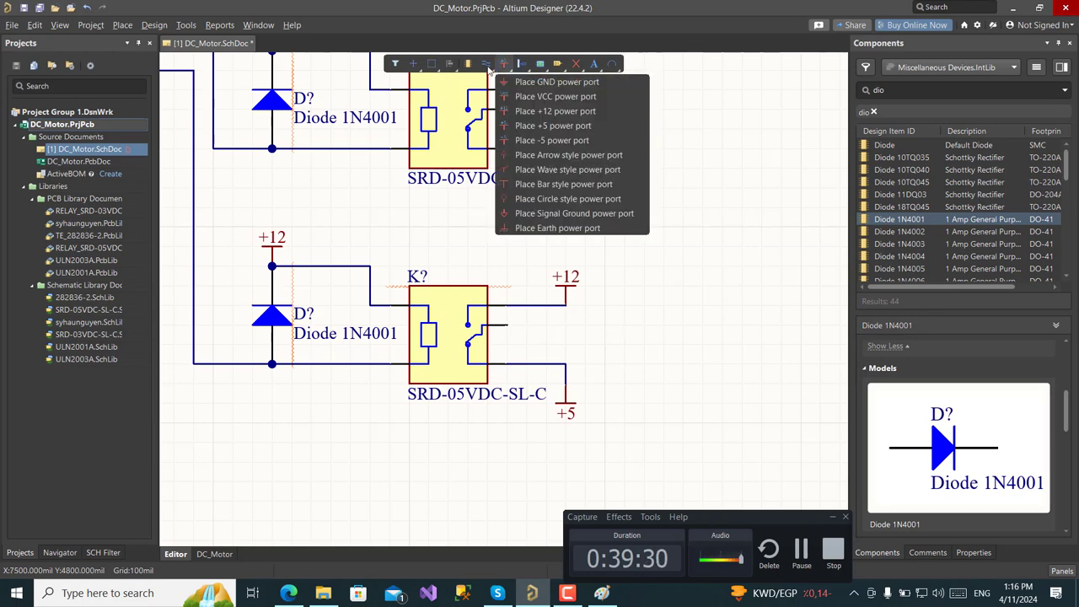
{"action": "left_click", "coordinate": [489, 70]}
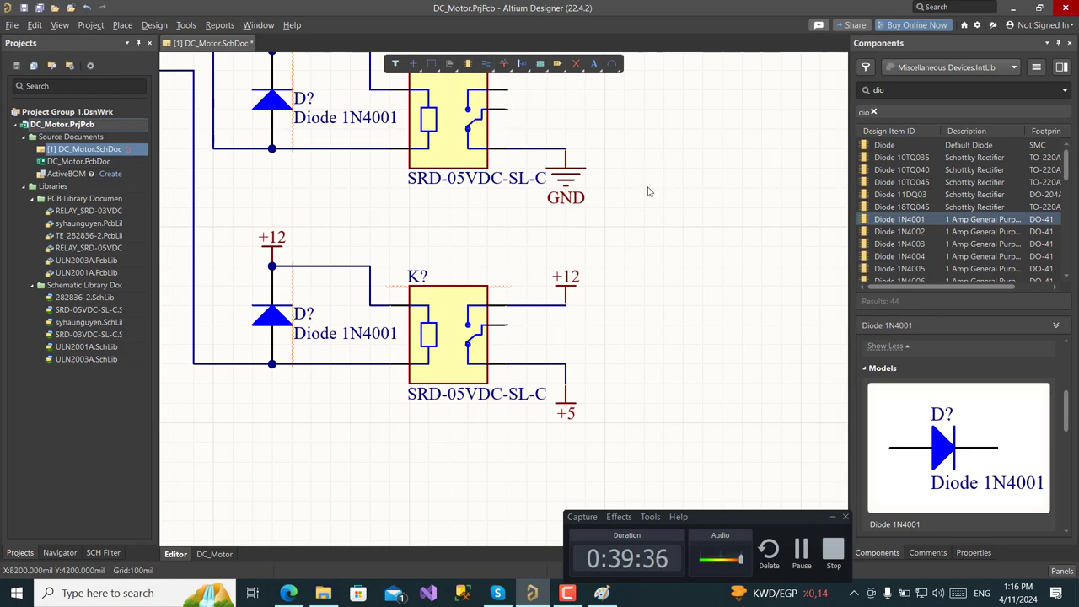
Wire pin 1 of the 282836-2 connector down to the first relay's middle contact pin
{"action": "scroll", "coordinate": [633, 202], "scroll_direction": "up", "scroll_amount": 5}
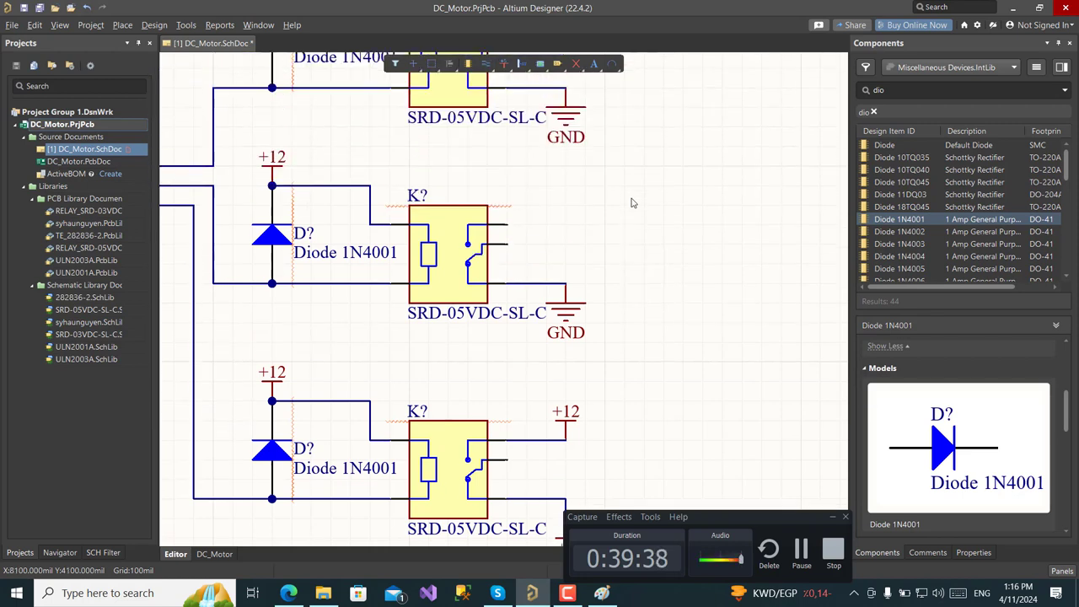
{"action": "scroll", "coordinate": [633, 202], "scroll_direction": "up", "scroll_amount": 4}
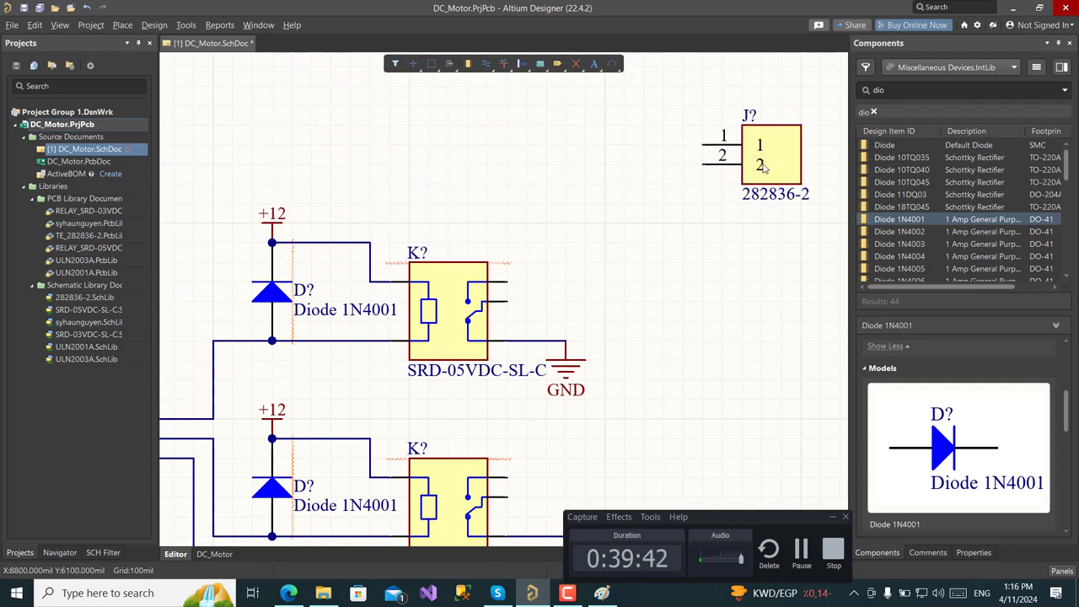
{"action": "scroll", "coordinate": [572, 295], "scroll_direction": "down", "scroll_amount": 1}
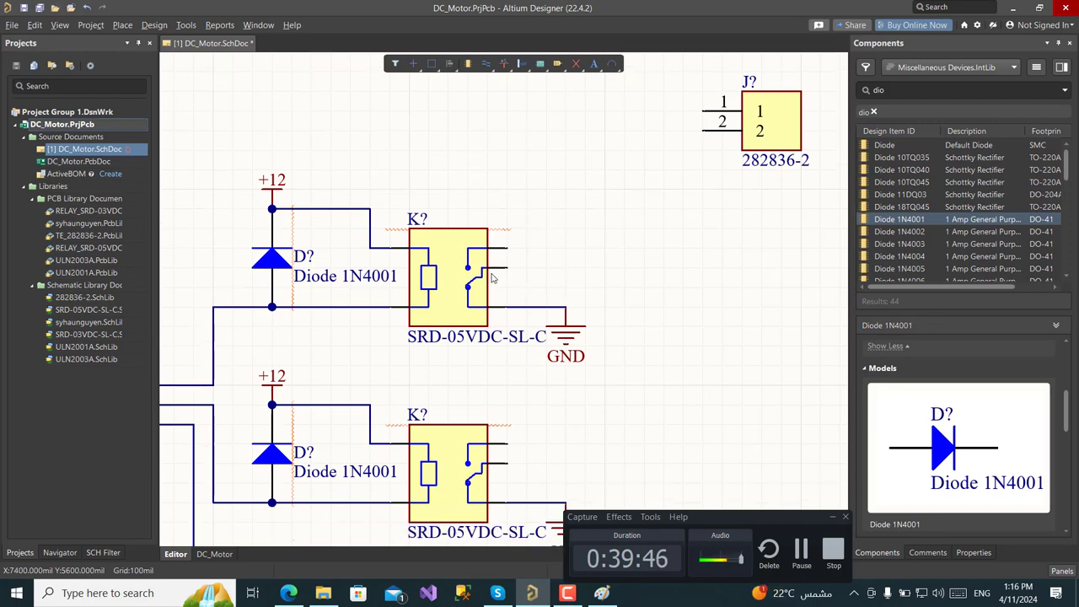
{"action": "key", "text": "ctrl+w"}
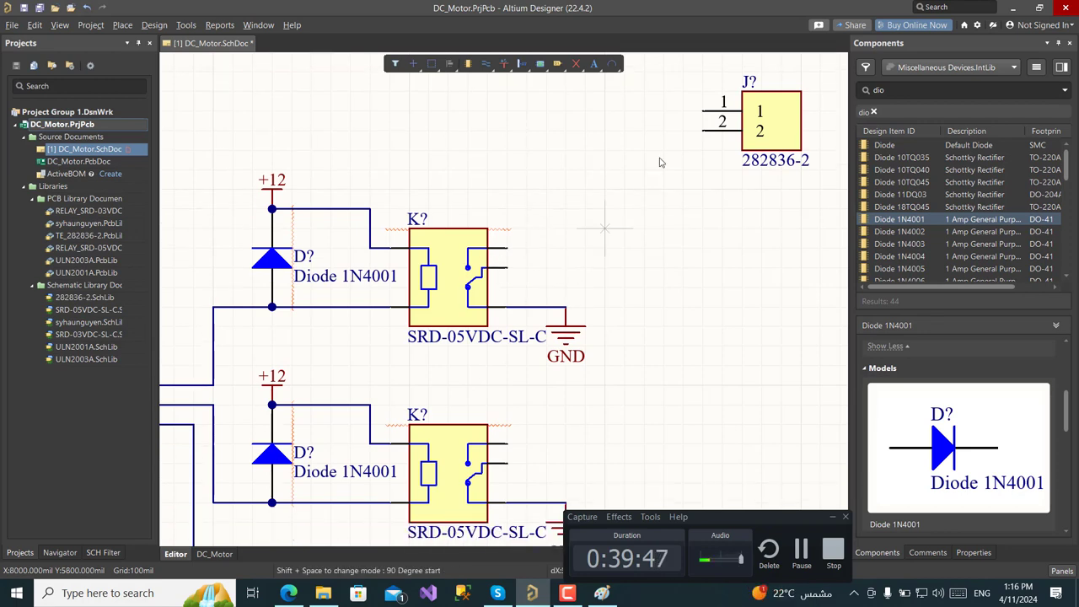
{"action": "left_click", "coordinate": [702, 111]}
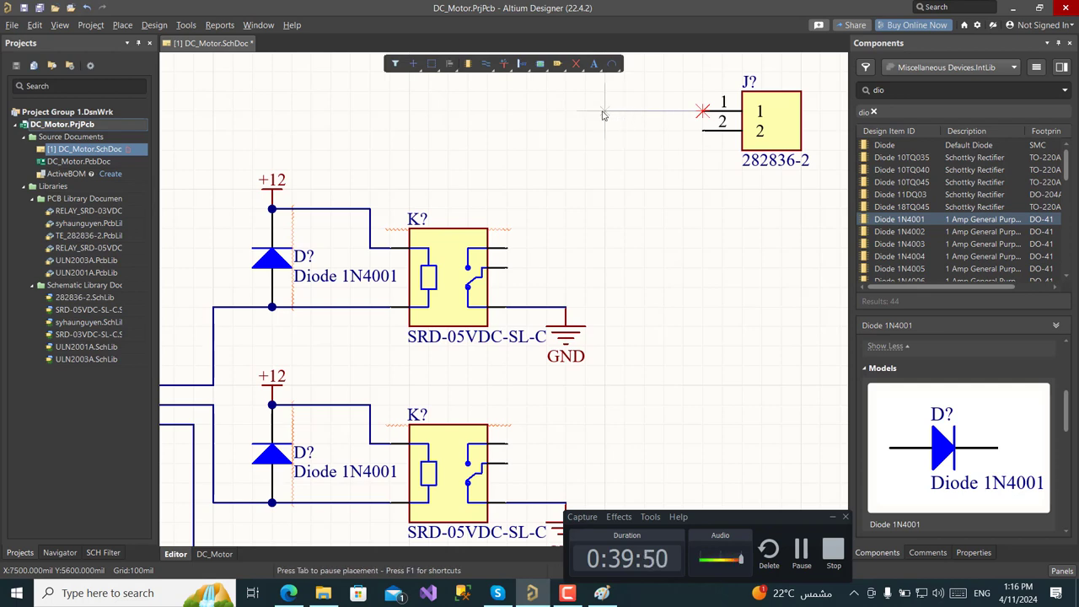
{"action": "left_click", "coordinate": [604, 267]}
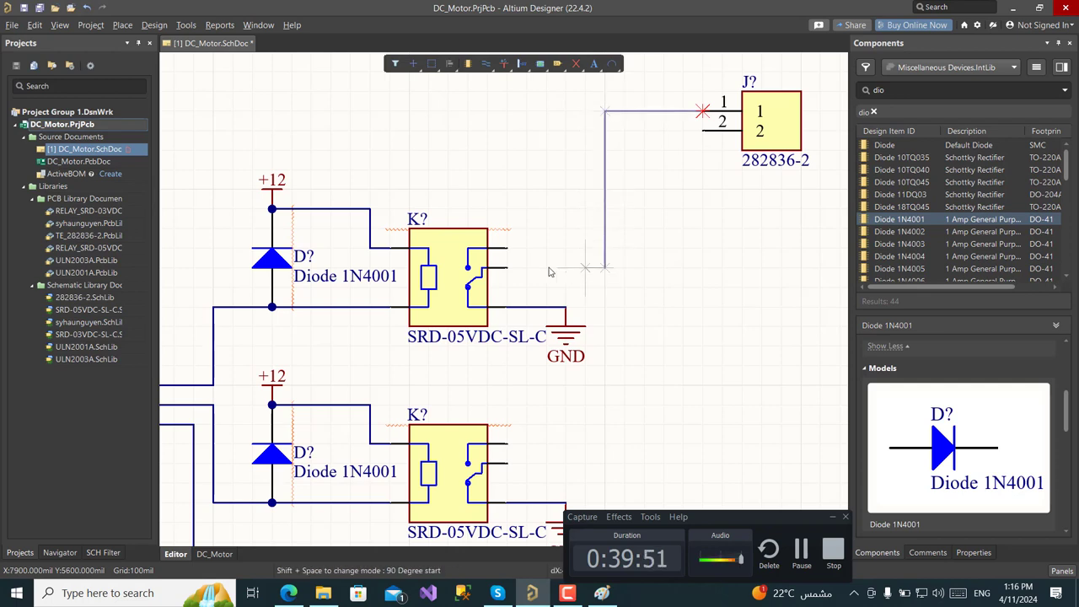
{"action": "left_click", "coordinate": [504, 268]}
{"action": "key", "text": "Escape"}
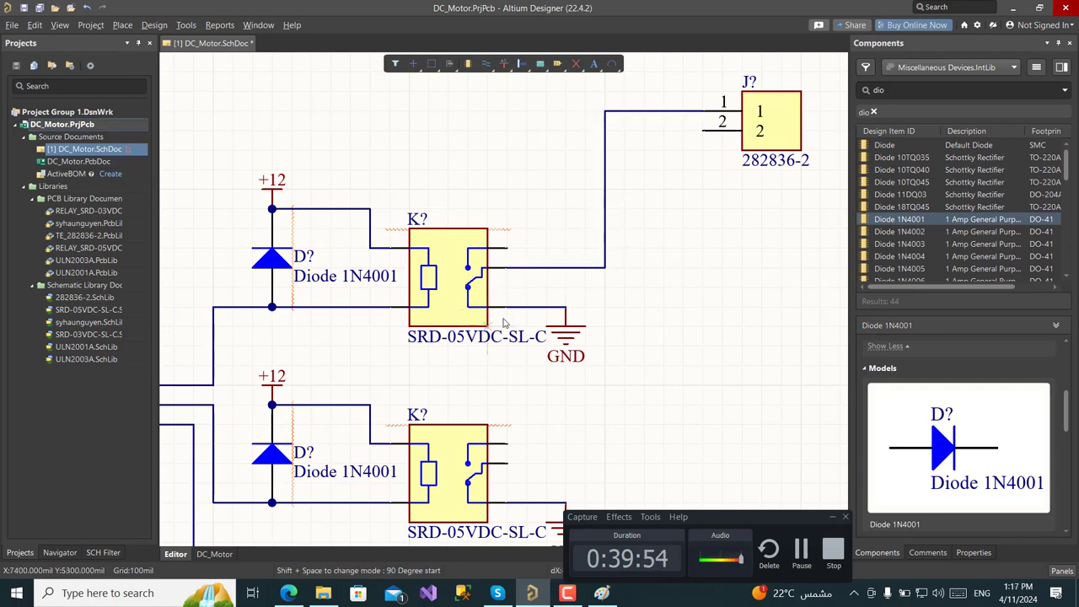
{"action": "left_click", "coordinate": [556, 268]}
Wire pin 2 of the 282836-2 connector to the second relay's middle contact pin, running outside the existing pin 1 wire
{"action": "scroll", "coordinate": [691, 296], "scroll_direction": "down", "scroll_amount": 1}
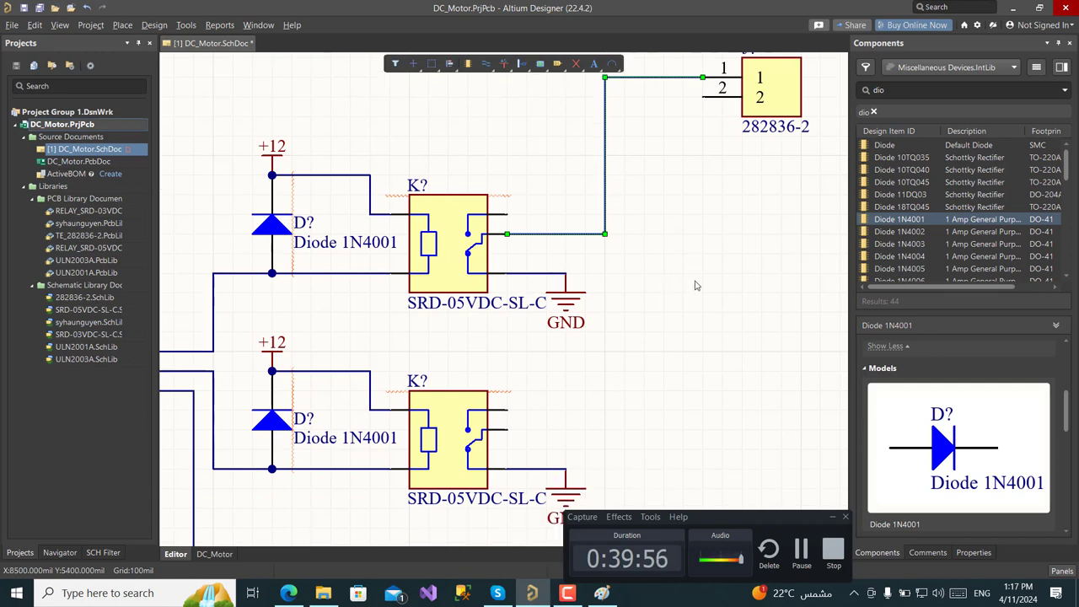
{"action": "key", "text": "ctrl+w"}
{"action": "left_click", "coordinate": [702, 96]}
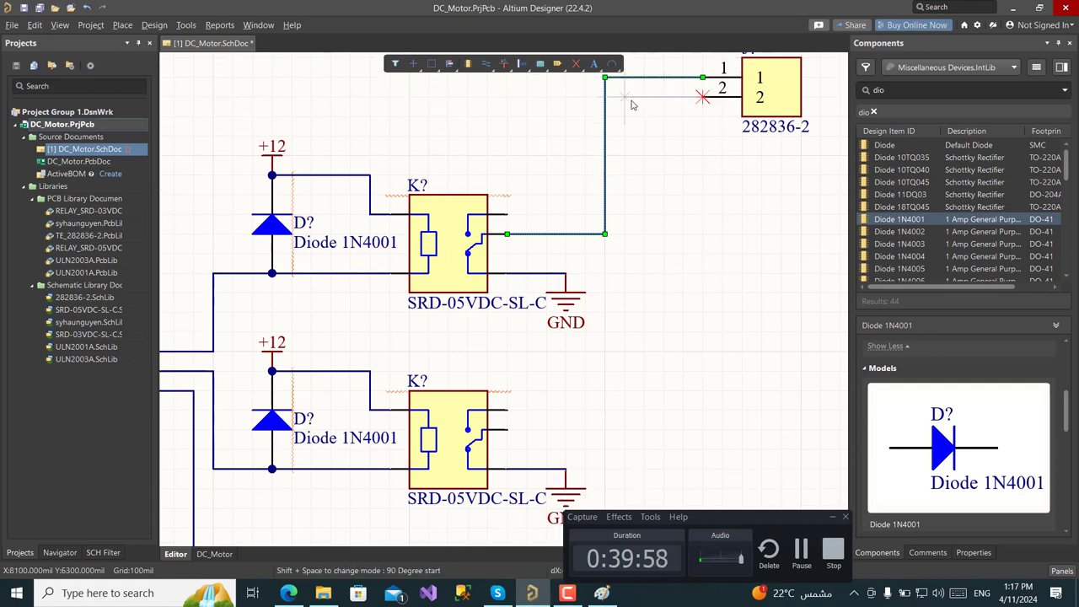
{"action": "key", "text": "space"}
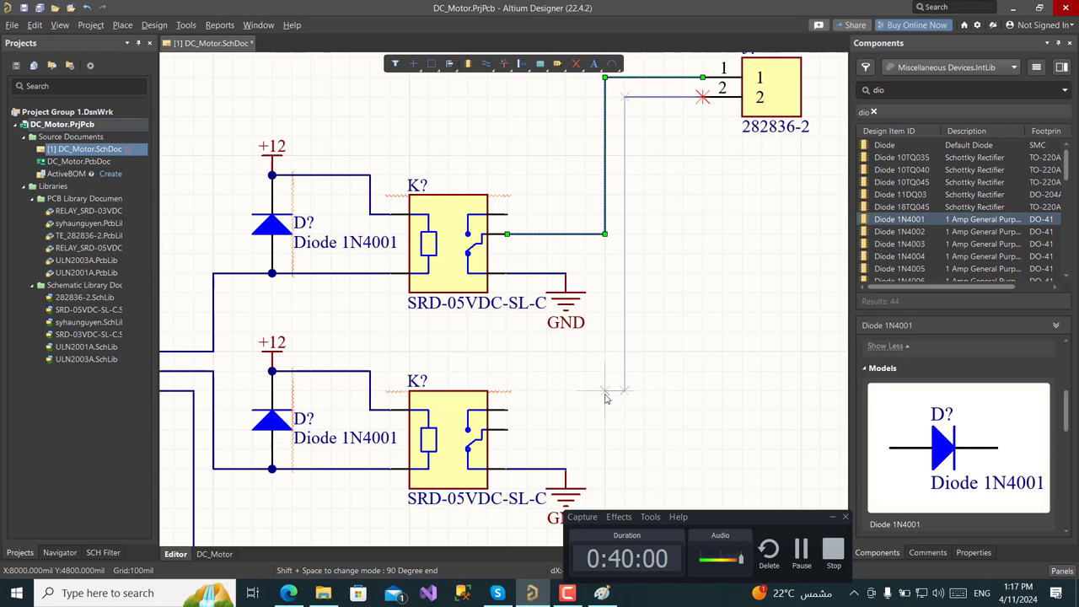
{"action": "left_click", "coordinate": [506, 430]}
{"action": "right_click", "coordinate": [720, 367]}
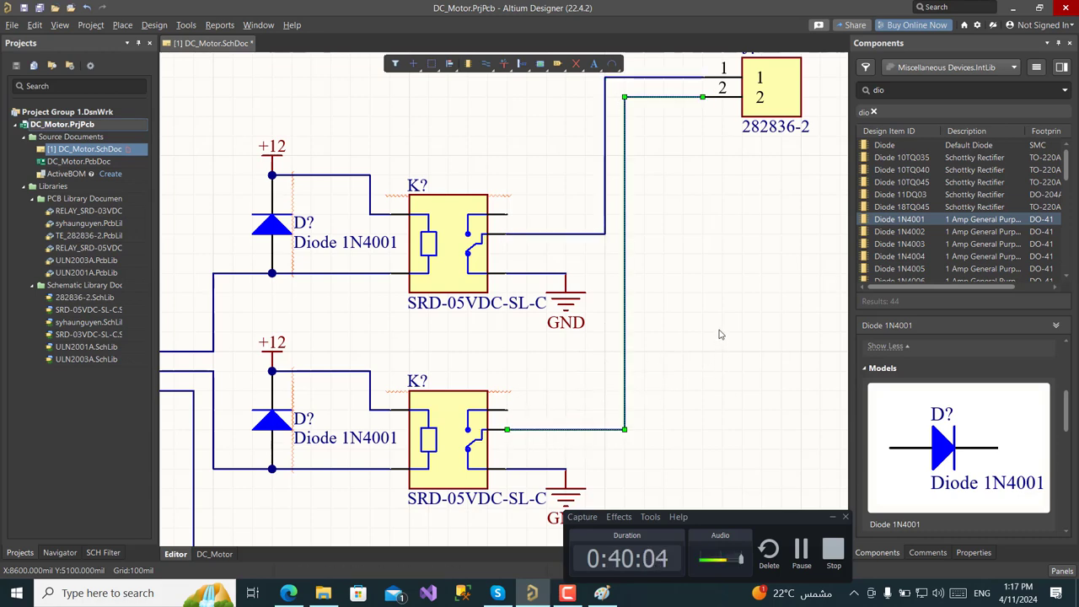
{"action": "left_click", "coordinate": [711, 297]}
Wire the upper contact pins of the first and second relays together
{"action": "scroll", "coordinate": [710, 297], "scroll_direction": "down", "scroll_amount": 3}
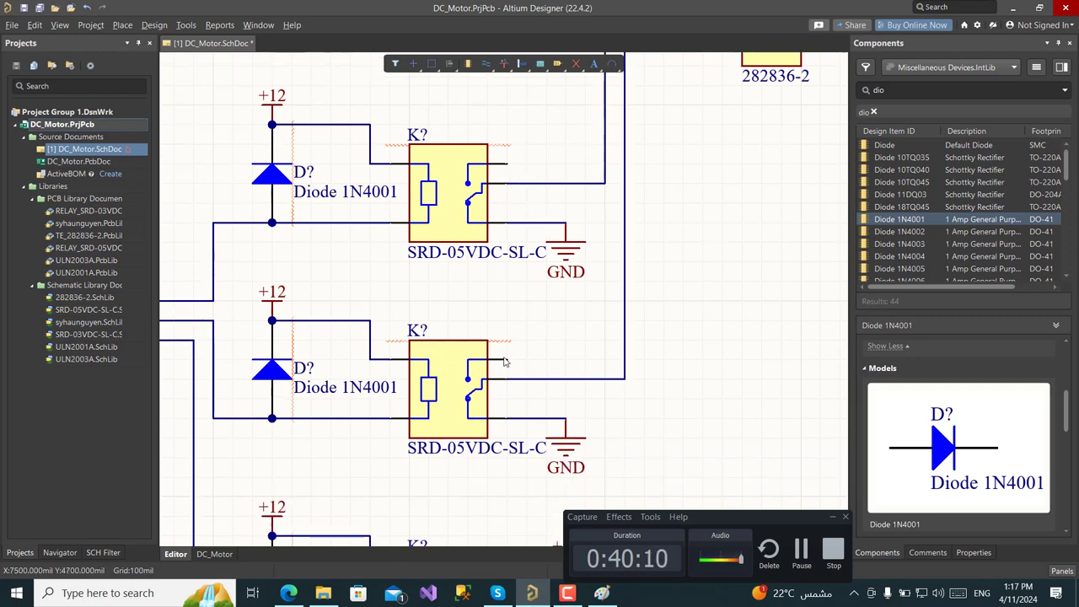
{"action": "scroll", "coordinate": [664, 306], "scroll_direction": "down", "scroll_amount": 2}
{"action": "key", "text": "ctrl+w"}
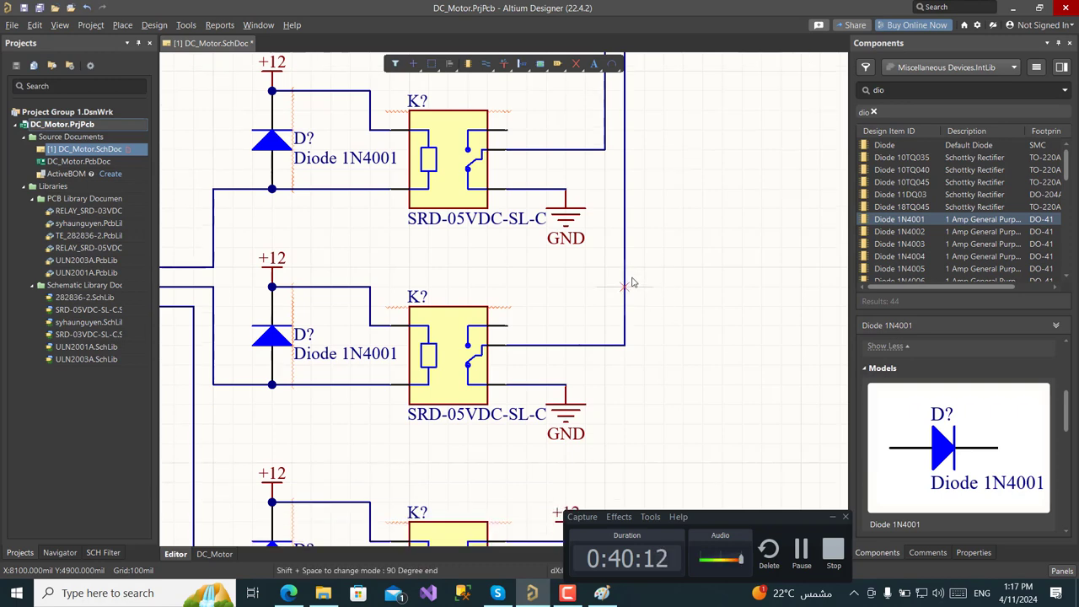
{"action": "left_click", "coordinate": [529, 133]}
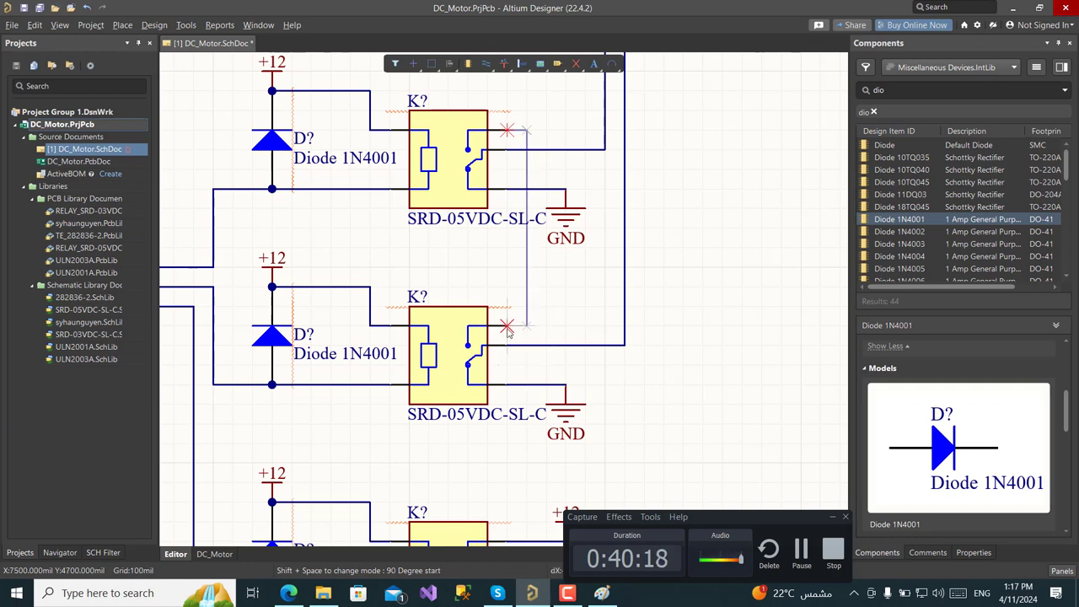
{"action": "left_click", "coordinate": [506, 326]}
Wire the third relay's middle contact pin up to the wire joining the upper contact pins of the first two relays
{"action": "scroll", "coordinate": [509, 339], "scroll_direction": "down", "scroll_amount": 2}
{"action": "scroll", "coordinate": [509, 345], "scroll_direction": "down", "scroll_amount": 3}
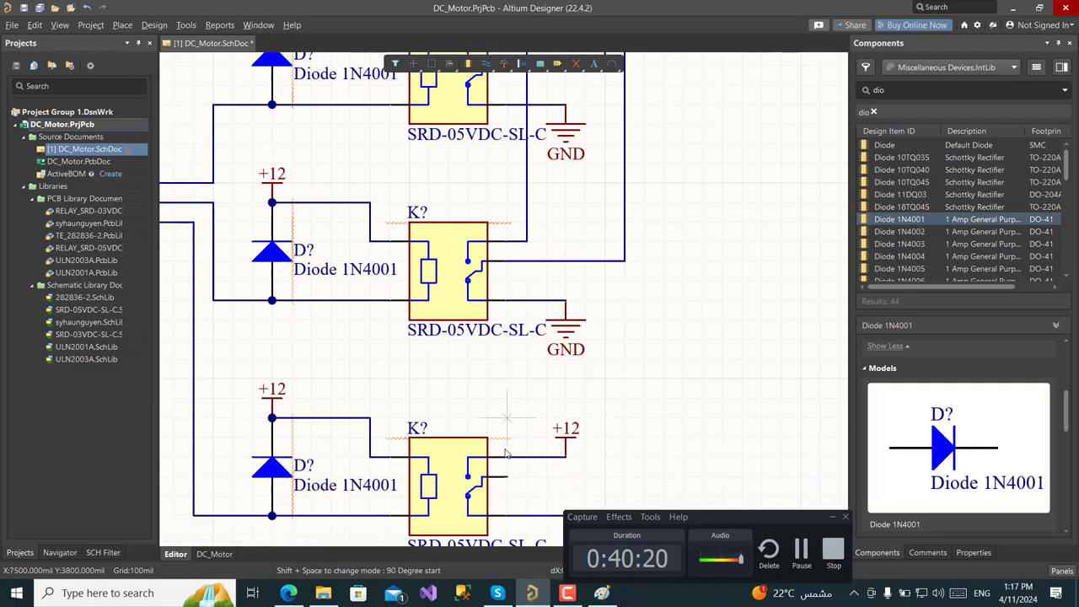
{"action": "left_click", "coordinate": [506, 479]}
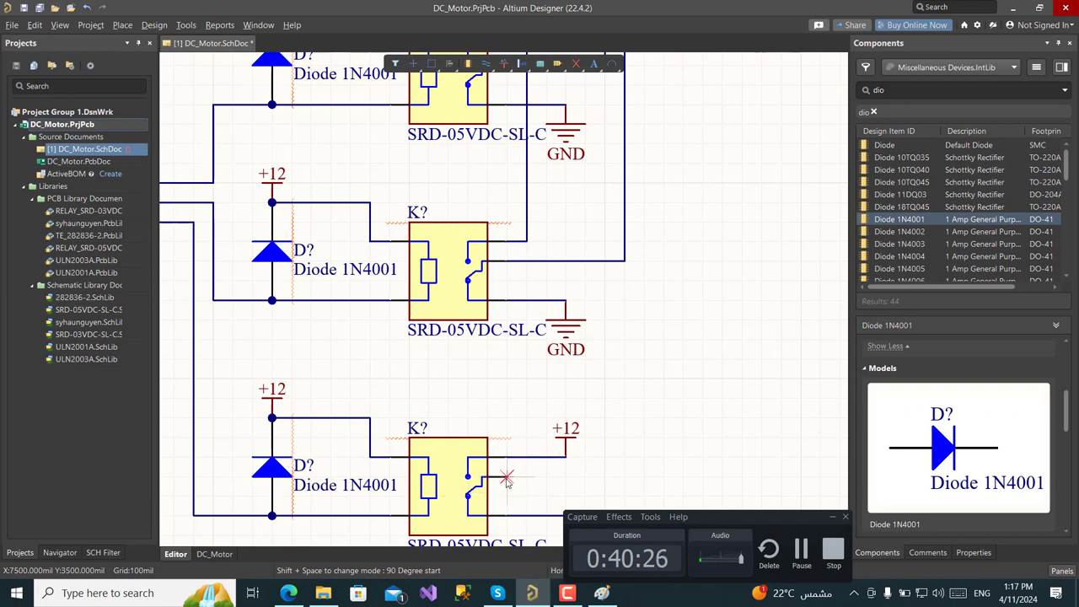
{"action": "key", "text": "shift+space"}
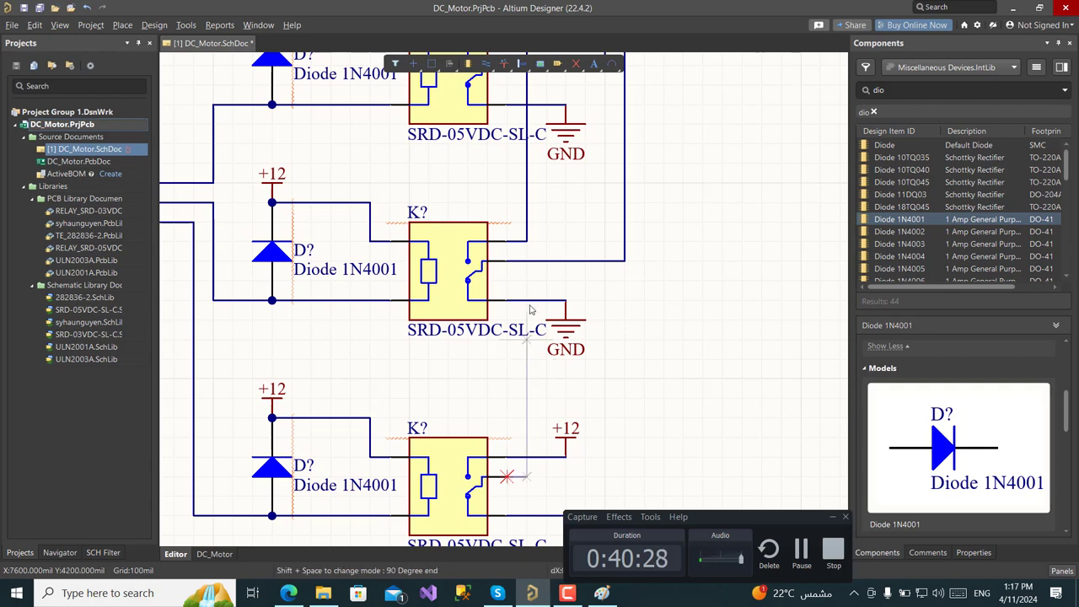
{"action": "left_click", "coordinate": [525, 242]}
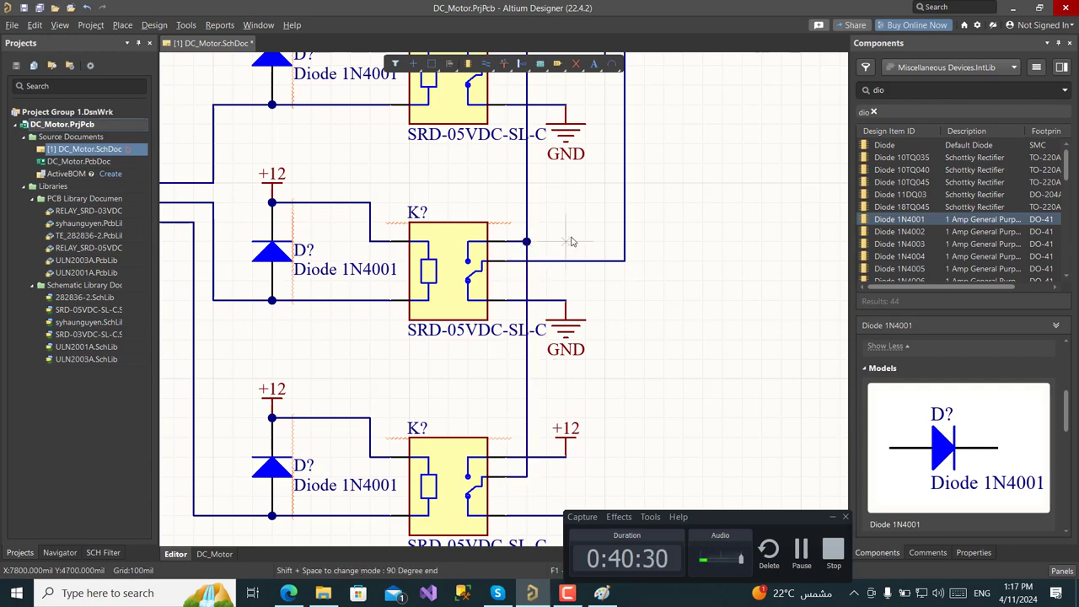
{"action": "scroll", "coordinate": [682, 314], "scroll_direction": "down", "scroll_amount": 2}
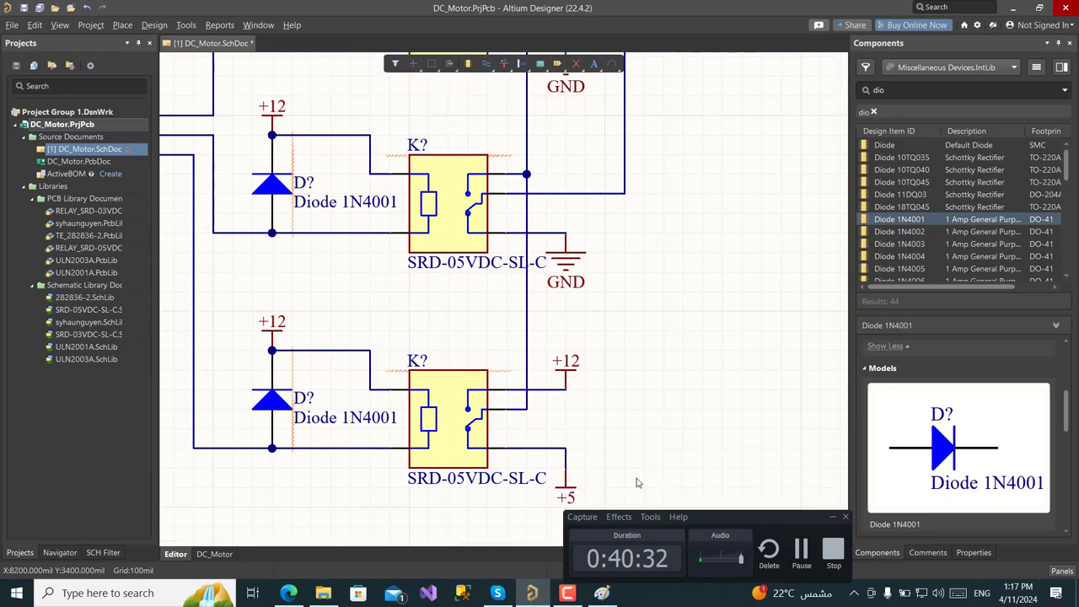
Examine the K1–K3 relay wiring in the Paint reference image, return to Altium Designer and check the drawn relay contacts against it
{"action": "left_click", "coordinate": [601, 593]}
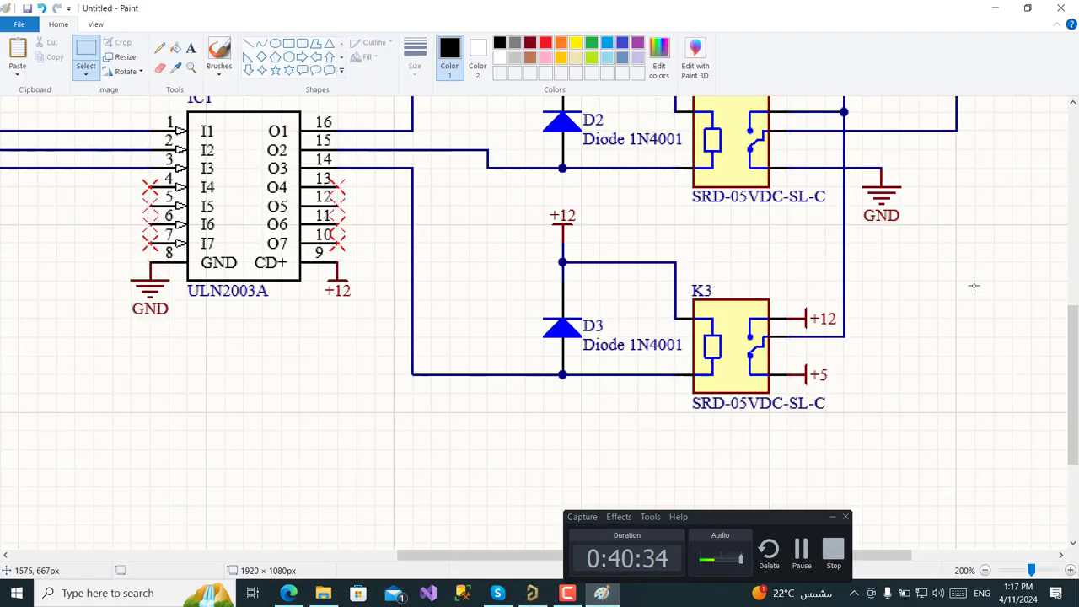
{"action": "scroll", "coordinate": [958, 284], "scroll_direction": "up", "scroll_amount": 1, "text": "ctrl"}
{"action": "scroll", "coordinate": [790, 236], "scroll_direction": "up", "scroll_amount": 2}
{"action": "scroll", "coordinate": [773, 185], "scroll_direction": "down", "scroll_amount": 2}
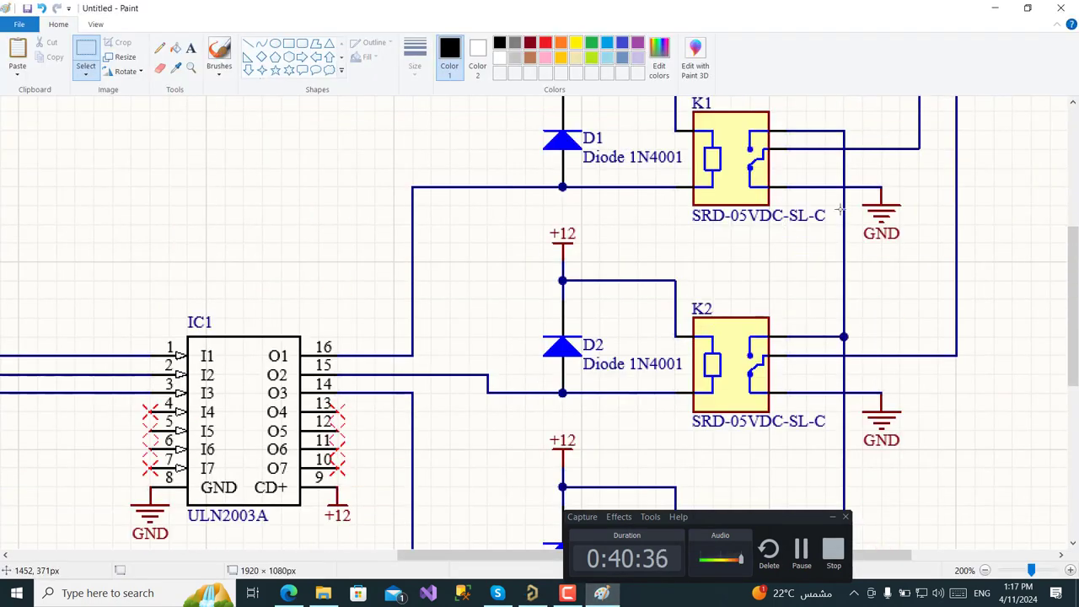
{"action": "scroll", "coordinate": [822, 315], "scroll_direction": "down", "scroll_amount": 4}
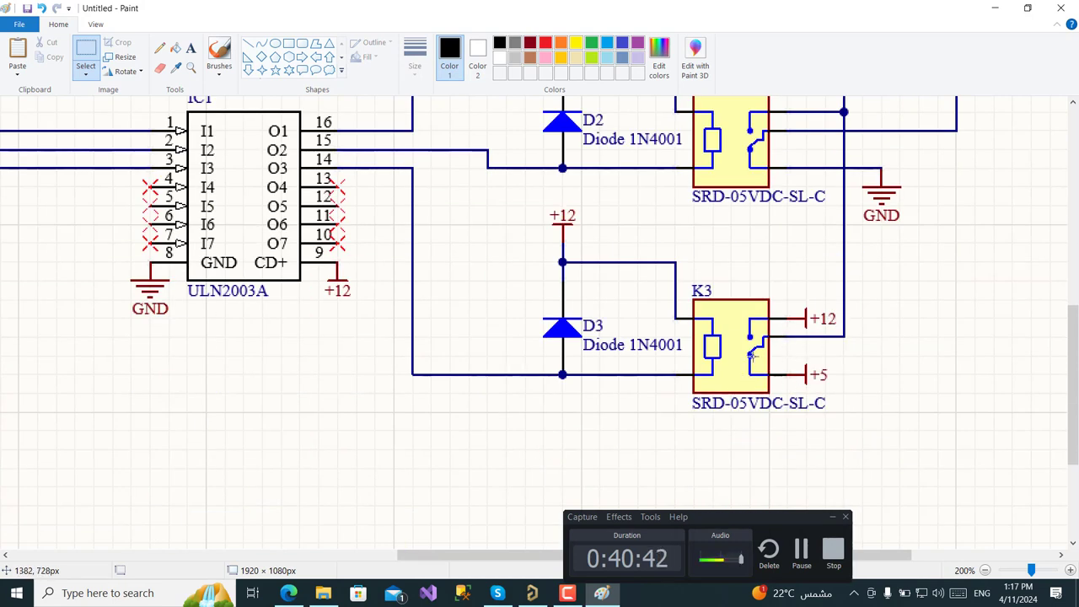
{"action": "left_click", "coordinate": [532, 592]}
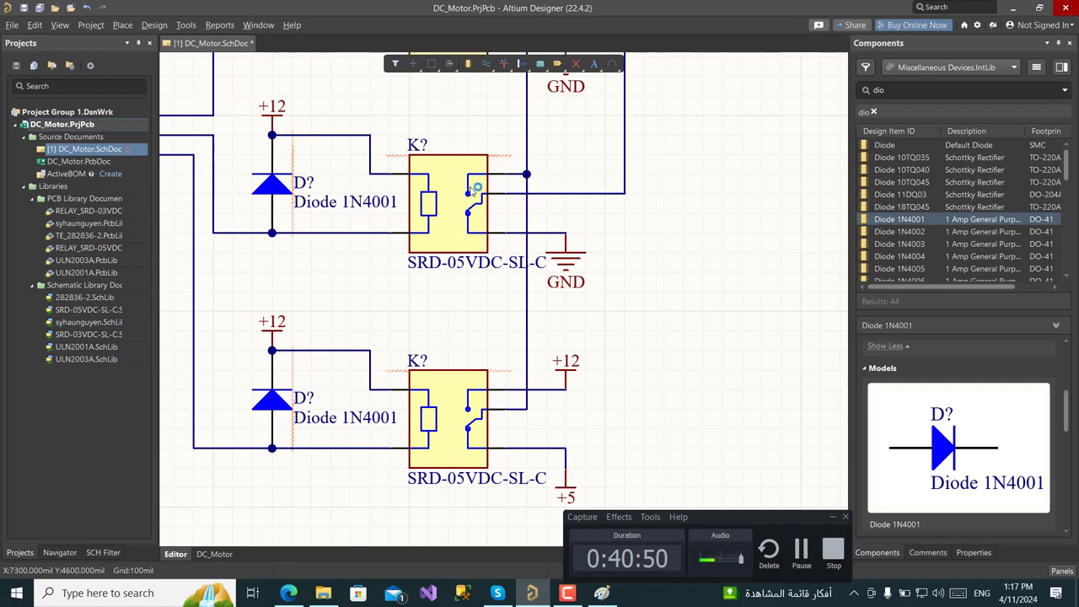
{"action": "scroll", "coordinate": [476, 187], "scroll_direction": "up", "scroll_amount": 5}
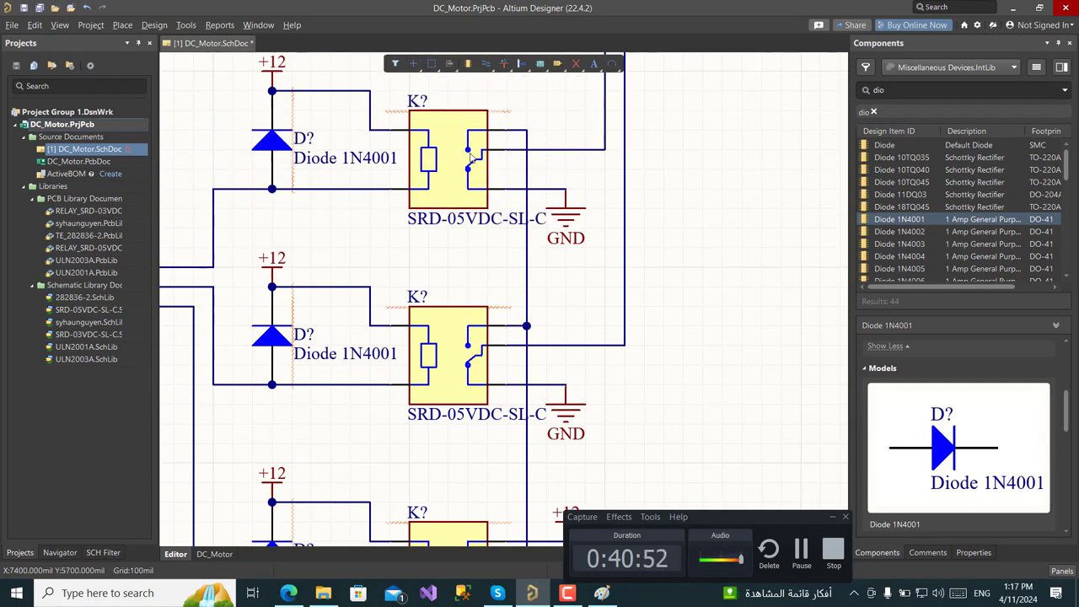
{"action": "scroll", "coordinate": [468, 151], "scroll_direction": "down", "scroll_amount": 7}
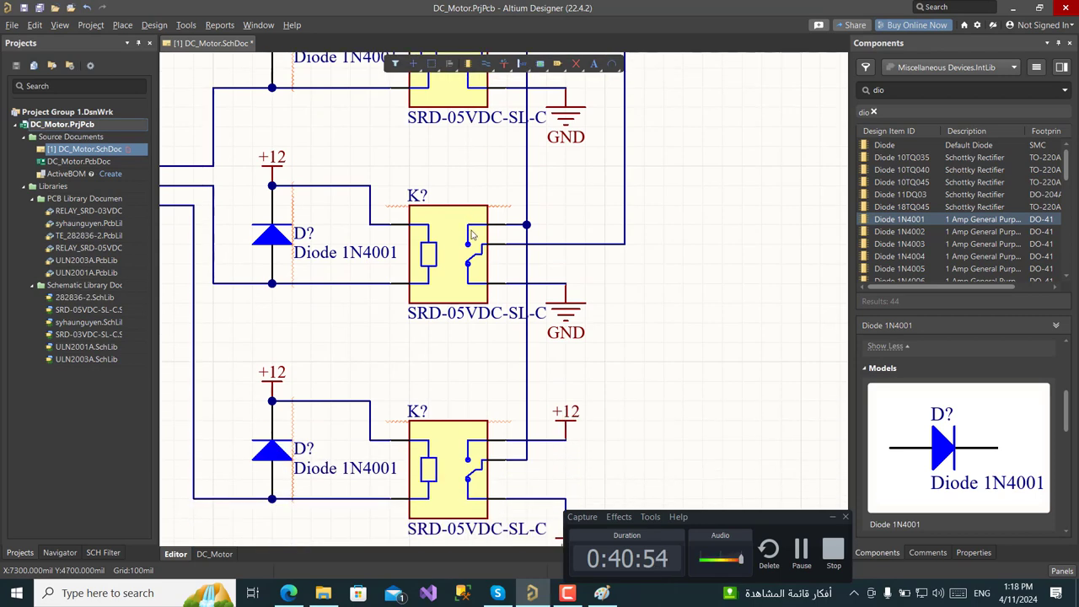
{"action": "scroll", "coordinate": [625, 267], "scroll_direction": "down", "scroll_amount": 1, "text": "ctrl"}
{"action": "scroll", "coordinate": [625, 267], "scroll_direction": "down", "scroll_amount": 4, "text": "ctrl"}
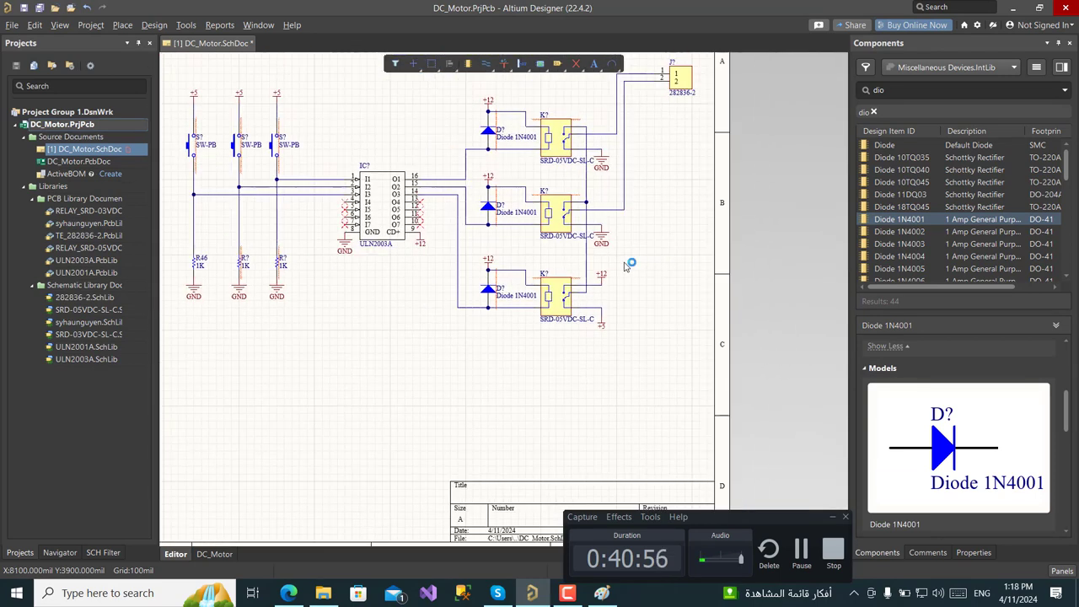
Move the Header 3 connector with its +5, +12 and GND ports down beside the push-button circuit
{"action": "right_click_drag", "start_coordinate": [402, 329], "coordinate": [469, 412]}
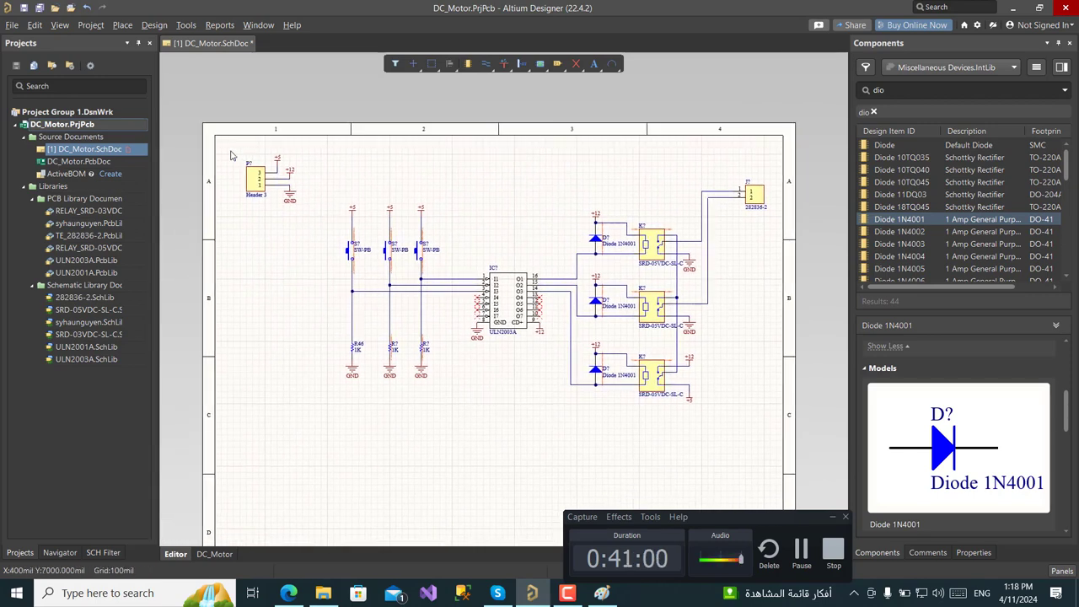
{"action": "left_click_drag", "start_coordinate": [229, 151], "coordinate": [311, 234]}
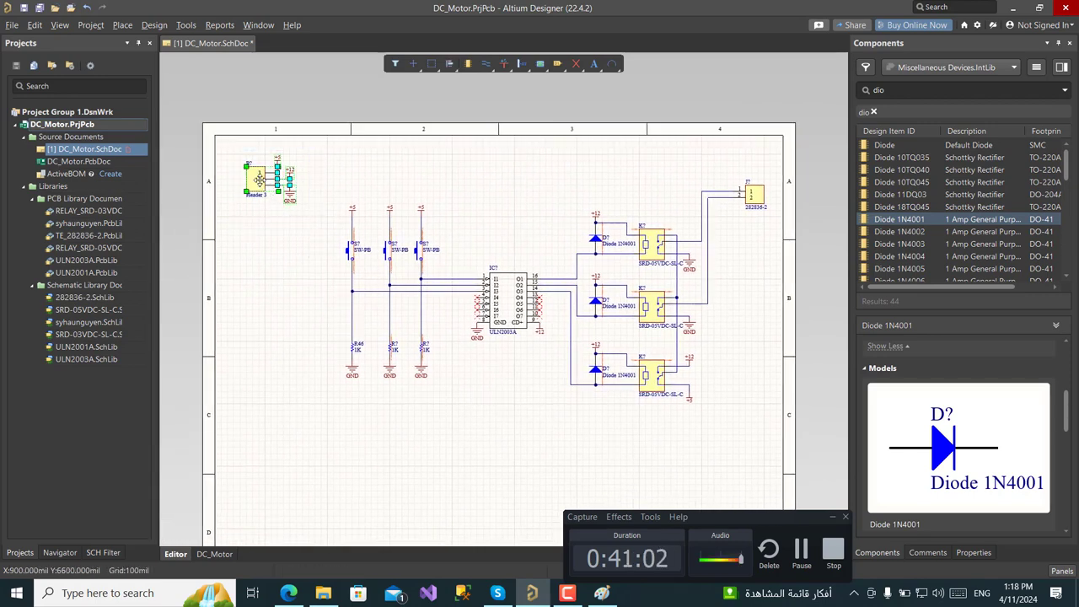
{"action": "left_click_drag", "start_coordinate": [277, 183], "coordinate": [290, 289]}
Select the whole circuit, move it down toward the middle of the sheet, deselect it and save the schematic
{"action": "left_click_drag", "start_coordinate": [773, 167], "coordinate": [249, 432]}
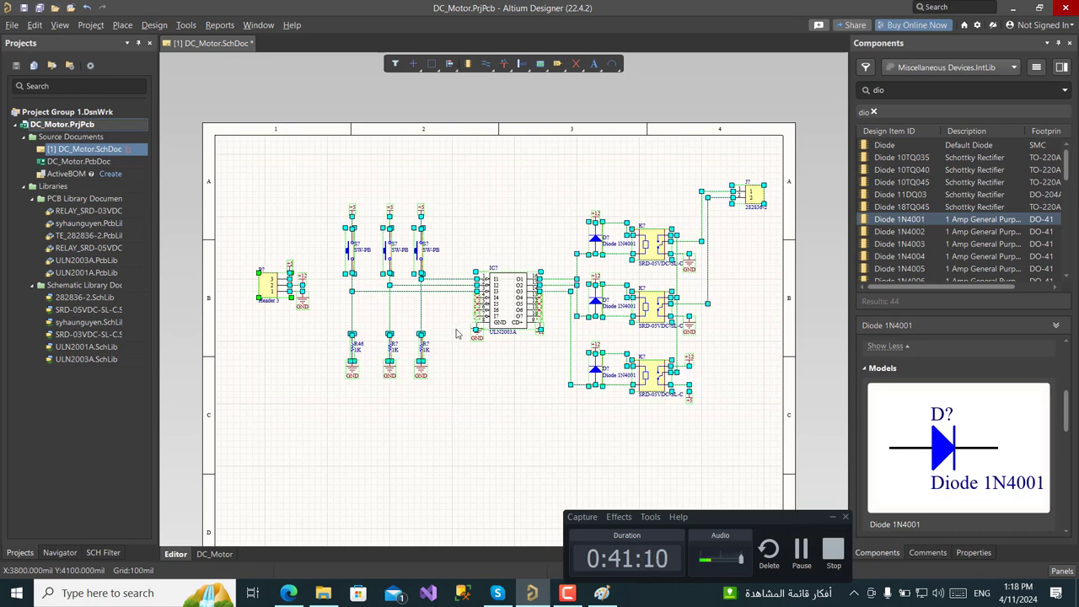
{"action": "left_click_drag", "start_coordinate": [502, 310], "coordinate": [469, 364]}
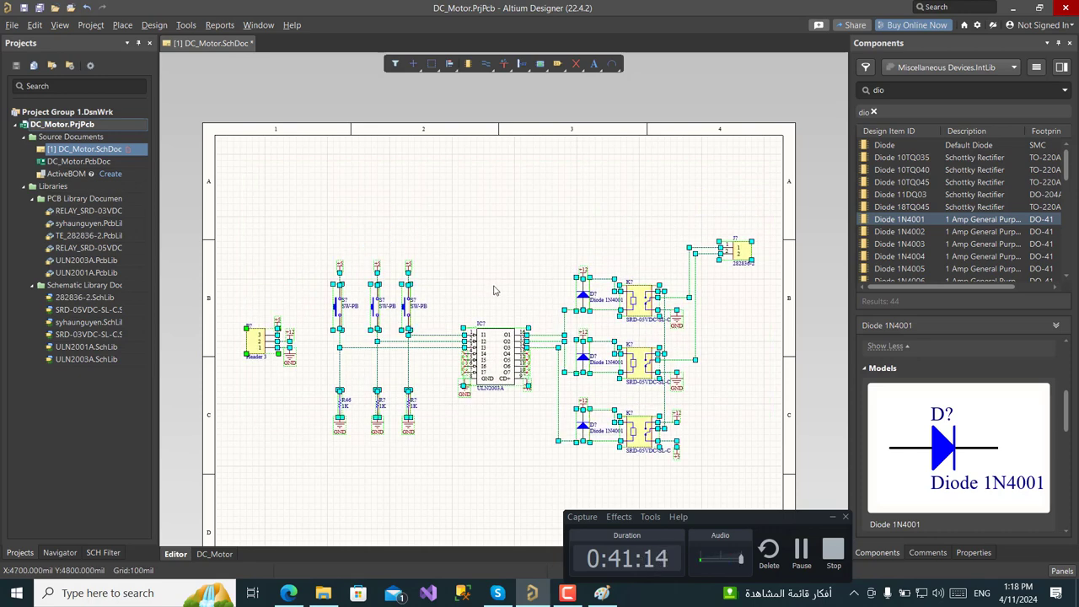
{"action": "left_click", "coordinate": [369, 212]}
{"action": "key", "text": "ctrl+s"}
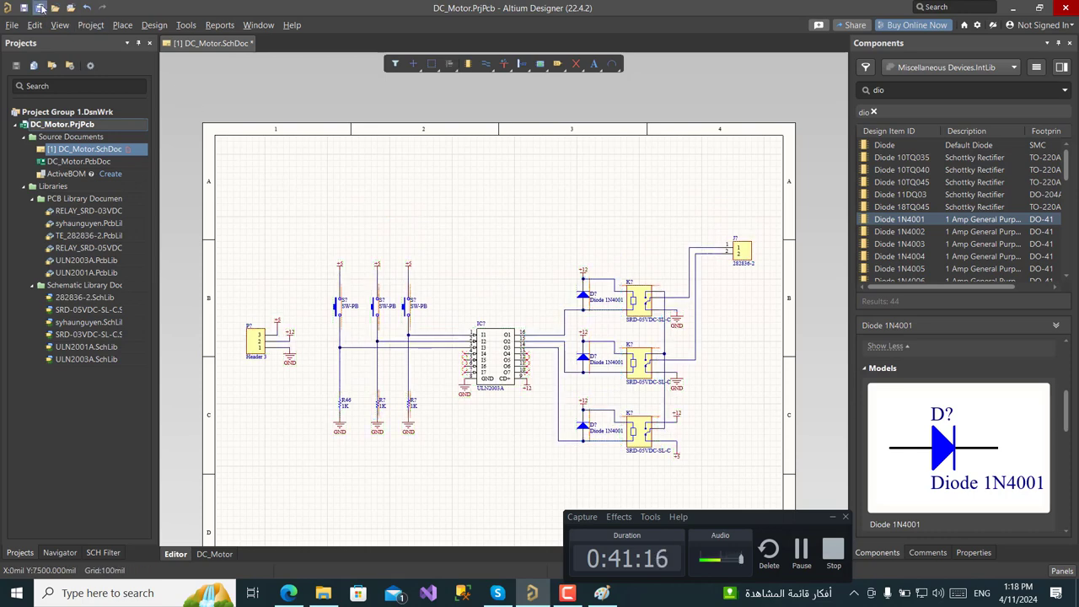
{"action": "scroll", "coordinate": [307, 214], "scroll_direction": "down", "scroll_amount": 2}
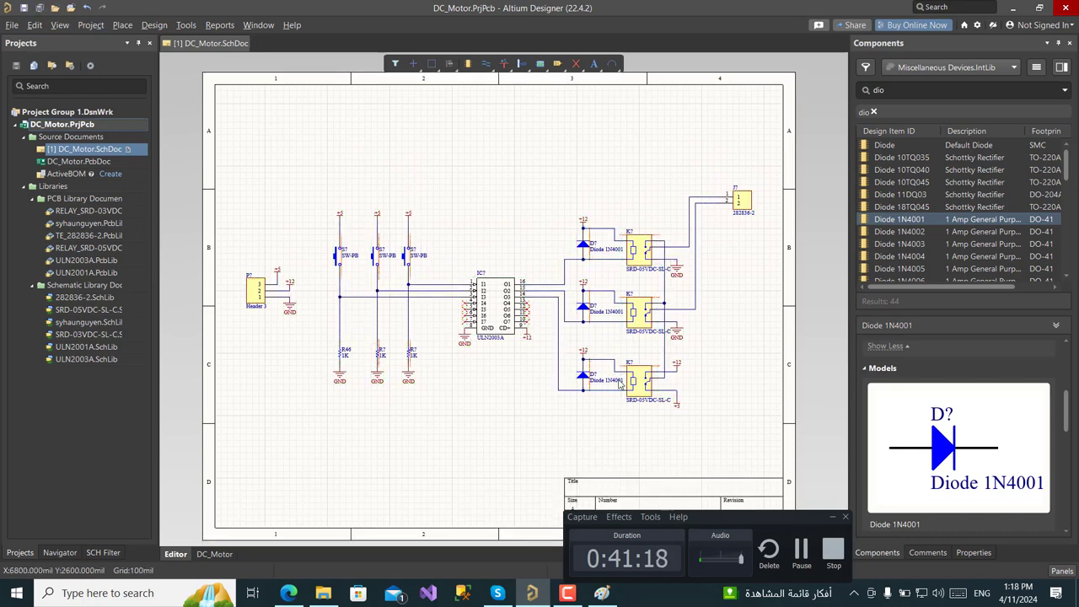
{"action": "scroll", "coordinate": [618, 384], "scroll_direction": "up", "scroll_amount": 2, "text": "ctrl"}
{"action": "right_click_drag", "start_coordinate": [473, 433], "coordinate": [502, 438]}
{"action": "scroll", "coordinate": [500, 430], "scroll_direction": "down", "scroll_amount": 1, "text": "ctrl"}
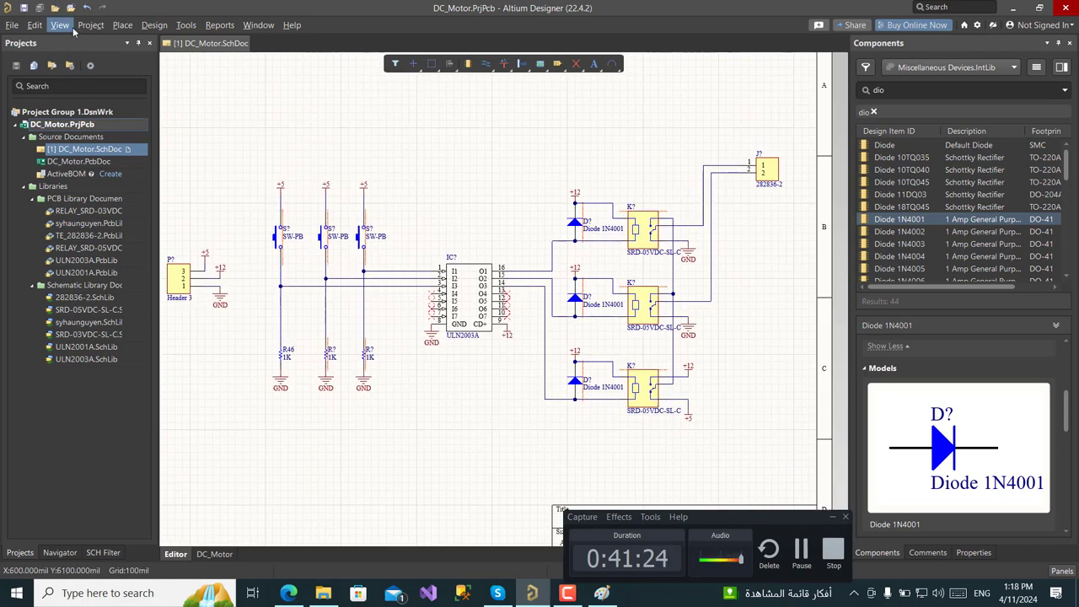
{"action": "left_click", "coordinate": [185, 24]}
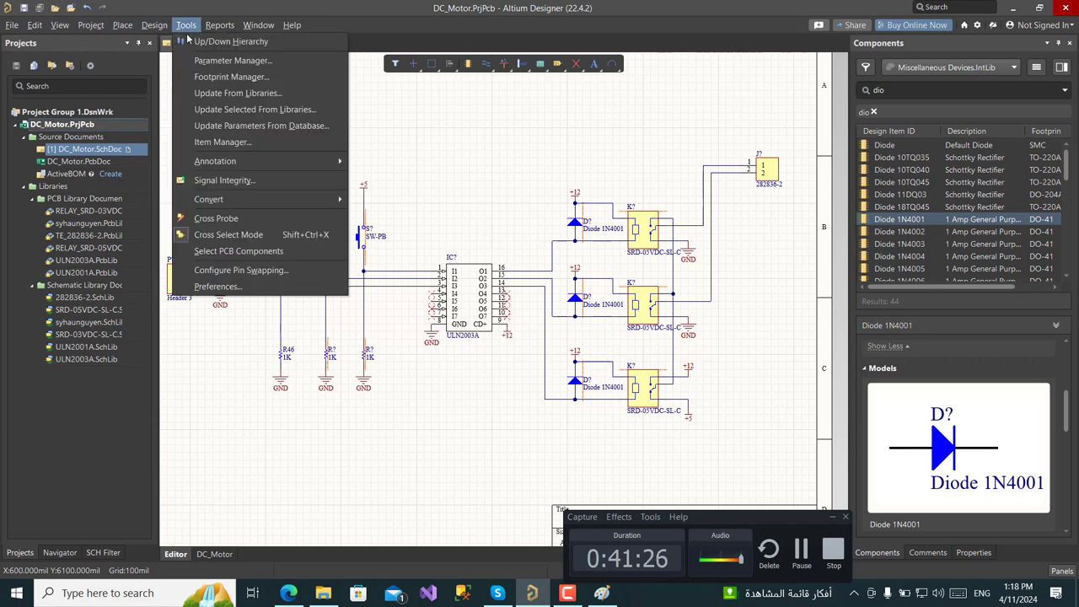
{"action": "mouse_move", "coordinate": [278, 161]}
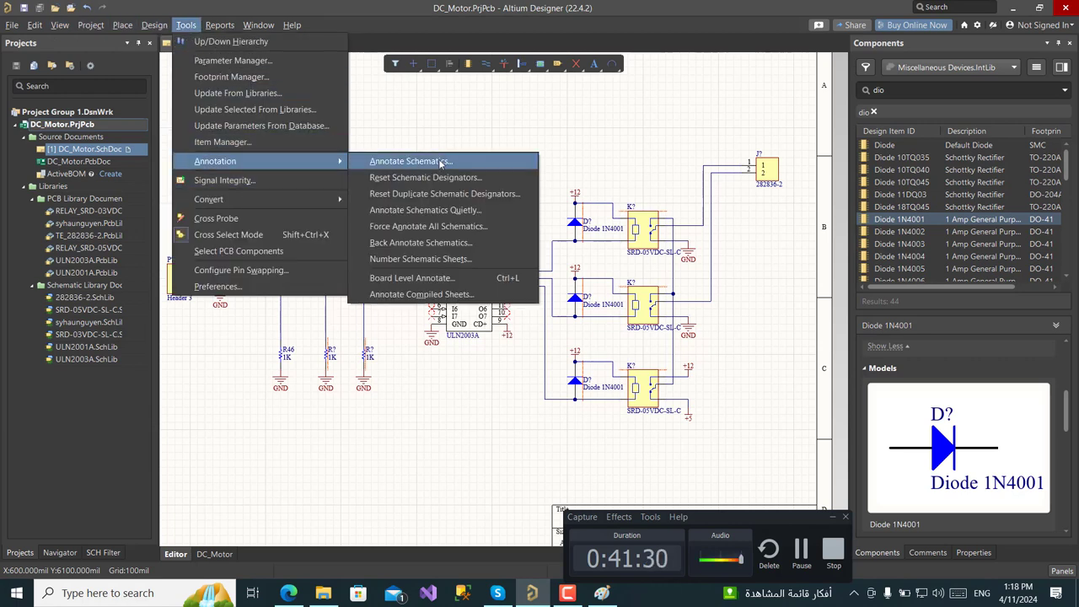
{"action": "left_click", "coordinate": [573, 131]}
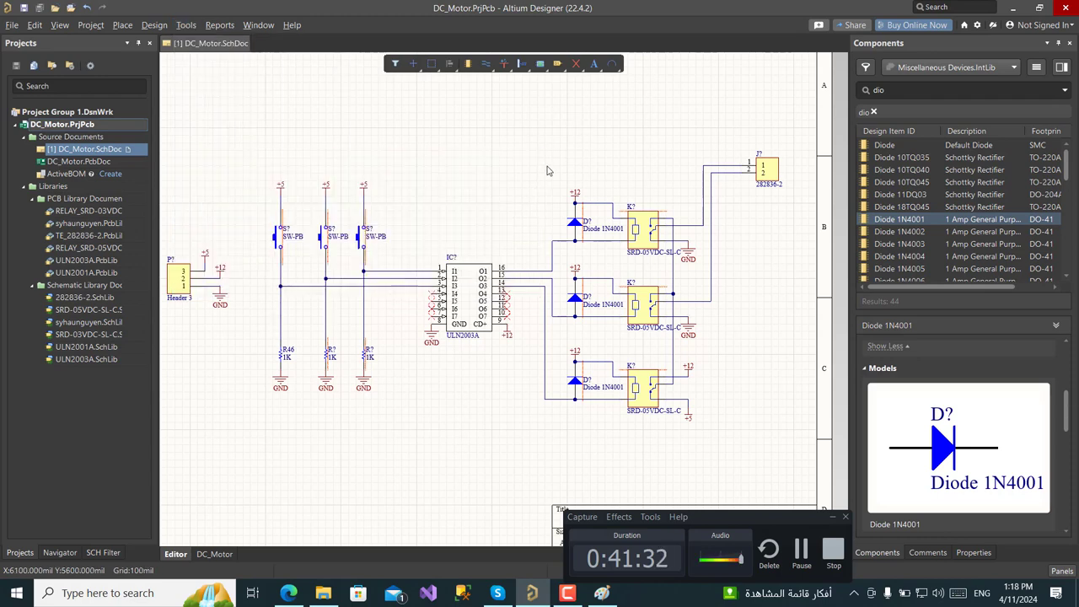
{"action": "scroll", "coordinate": [601, 298], "scroll_direction": "up", "scroll_amount": 4, "text": "ctrl"}
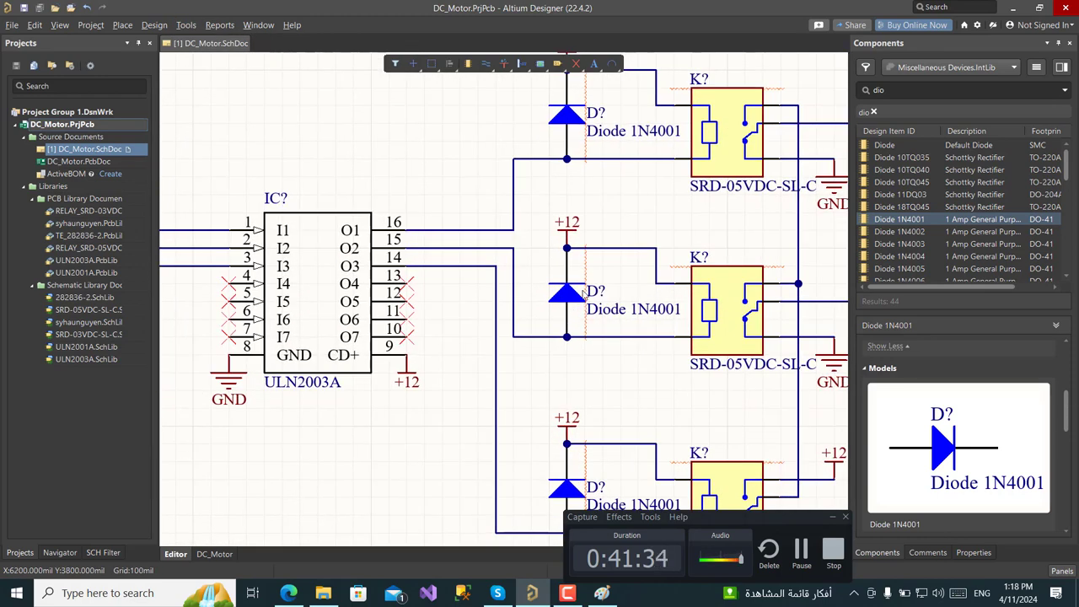
{"action": "scroll", "coordinate": [580, 292], "scroll_direction": "down", "scroll_amount": 3, "text": "ctrl"}
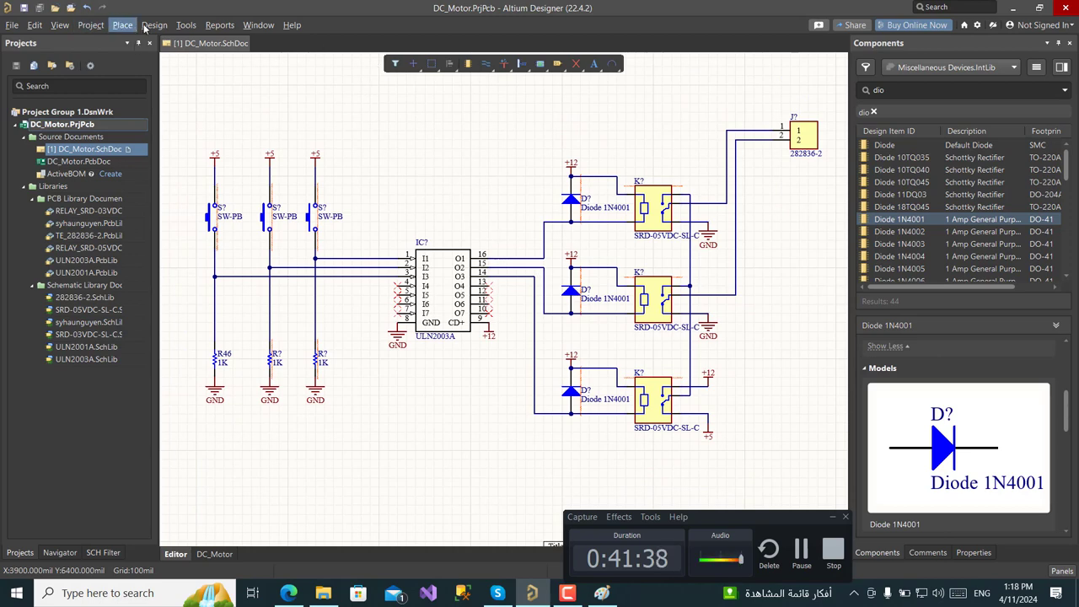
Open Annotate Schematics, enable all sheets and update the change list with proposed designators for the unnumbered components
{"action": "left_click", "coordinate": [186, 25]}
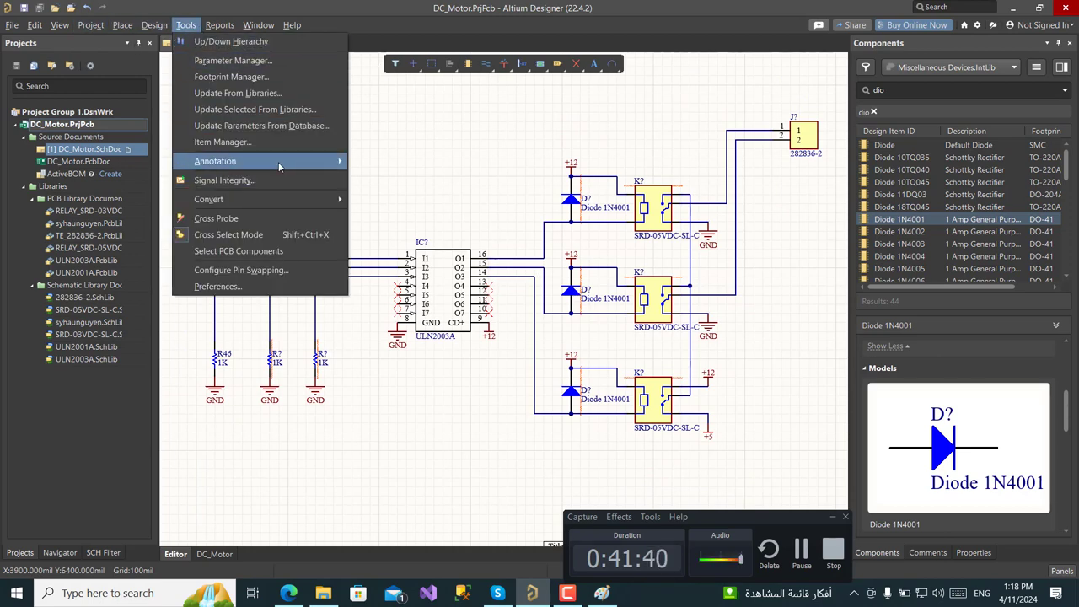
{"action": "mouse_move", "coordinate": [281, 166]}
{"action": "left_click", "coordinate": [417, 166]}
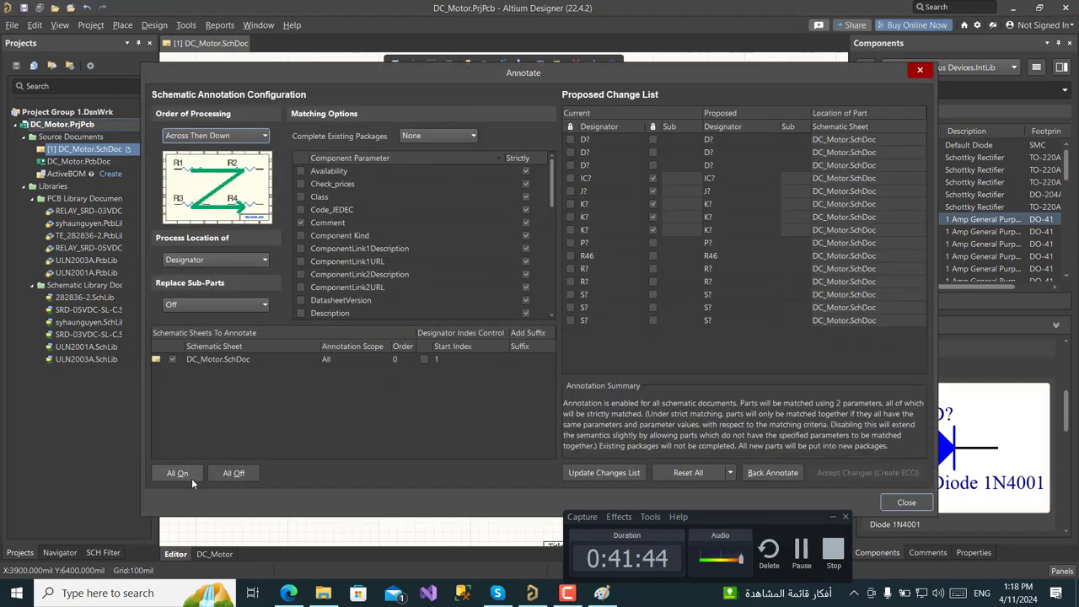
{"action": "left_click", "coordinate": [177, 473]}
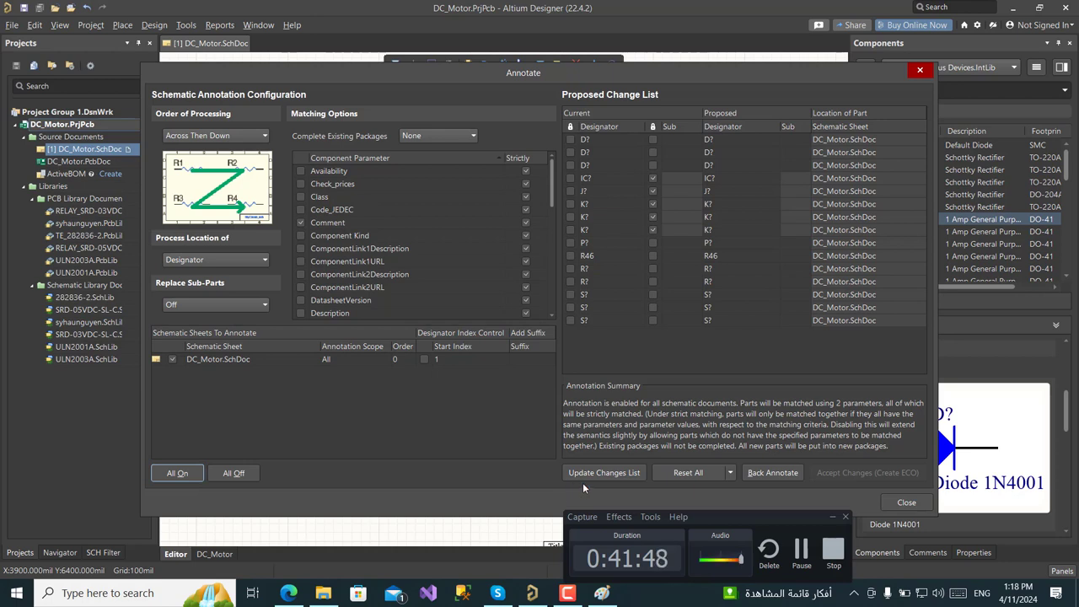
{"action": "left_click", "coordinate": [608, 474]}
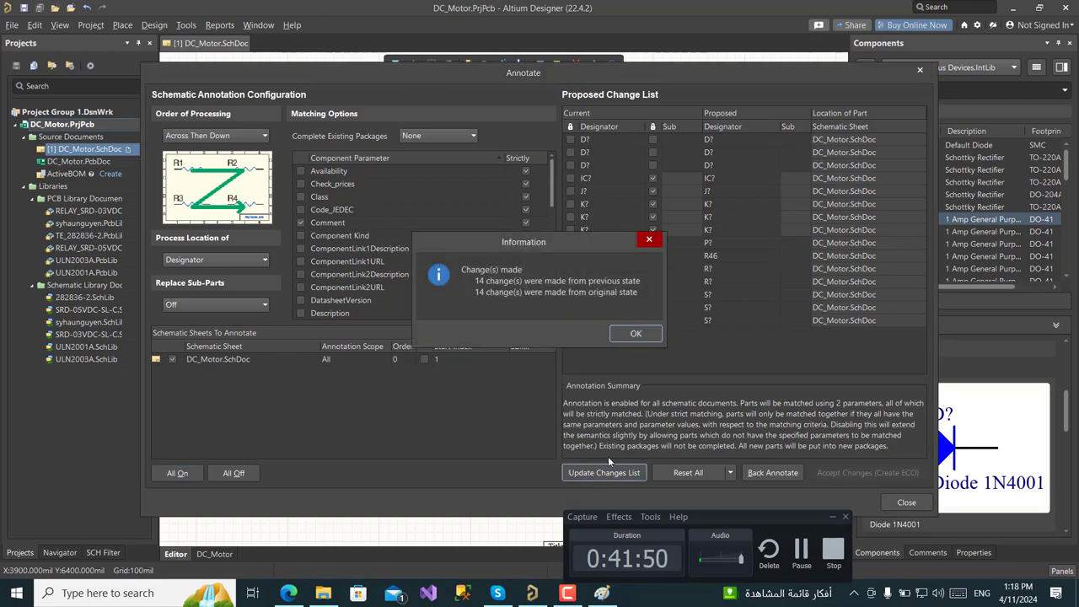
{"action": "left_click", "coordinate": [615, 336]}
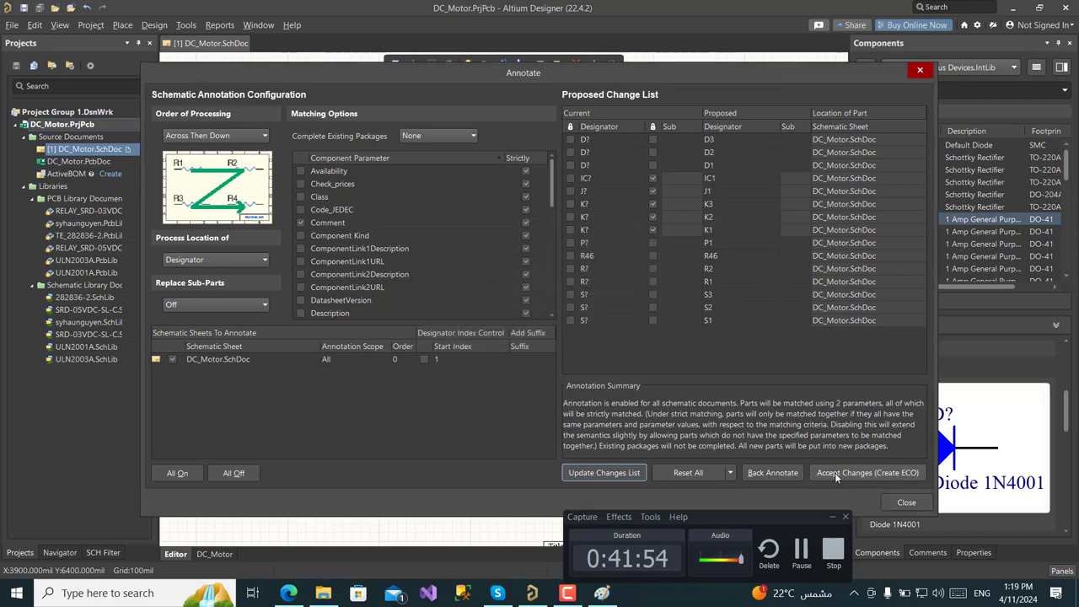
Accept the proposed designators, validate and execute the engineering change order, show only errors, and leave the annotation dialogs
{"action": "left_click", "coordinate": [864, 471]}
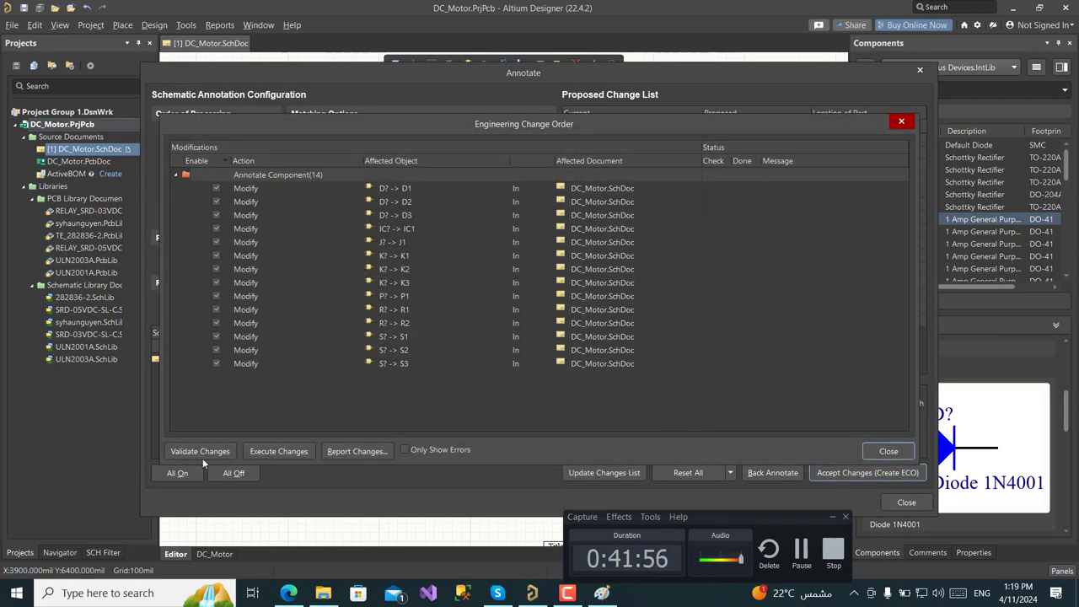
{"action": "left_click", "coordinate": [209, 452]}
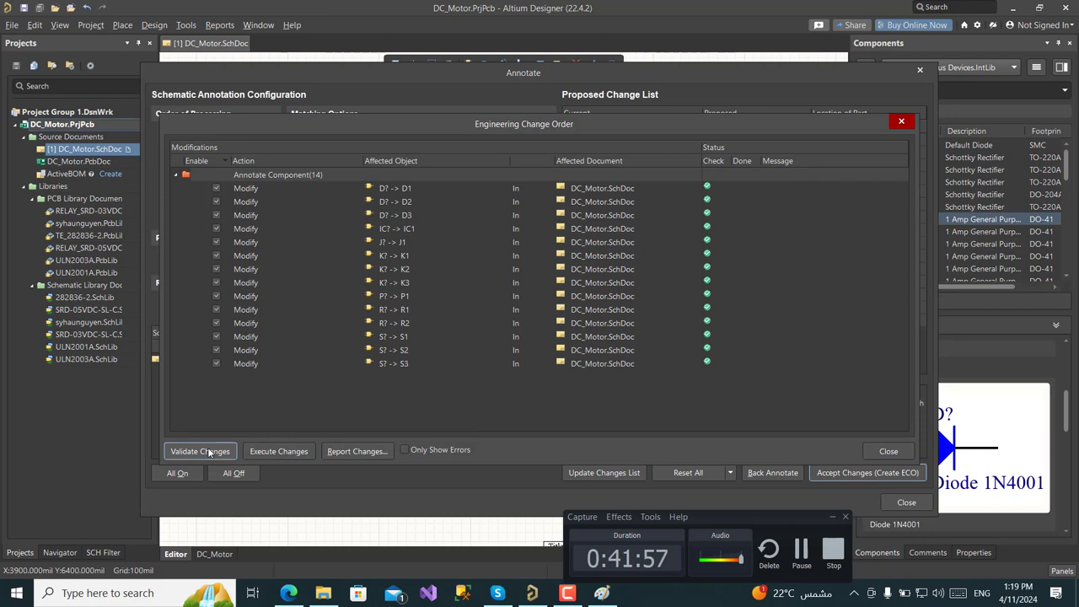
{"action": "left_click", "coordinate": [282, 451]}
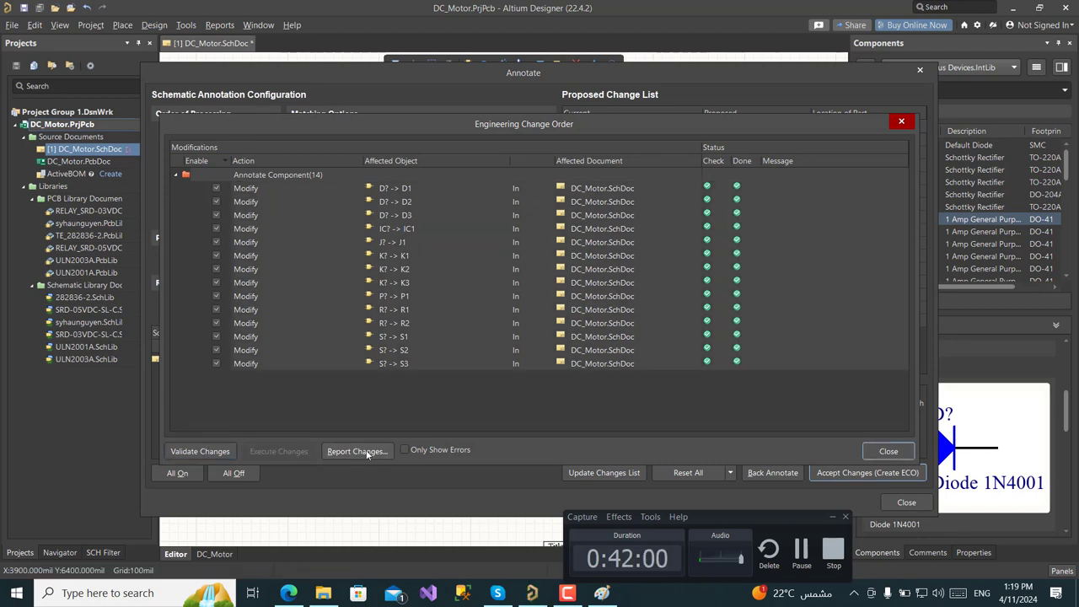
{"action": "left_click", "coordinate": [405, 450]}
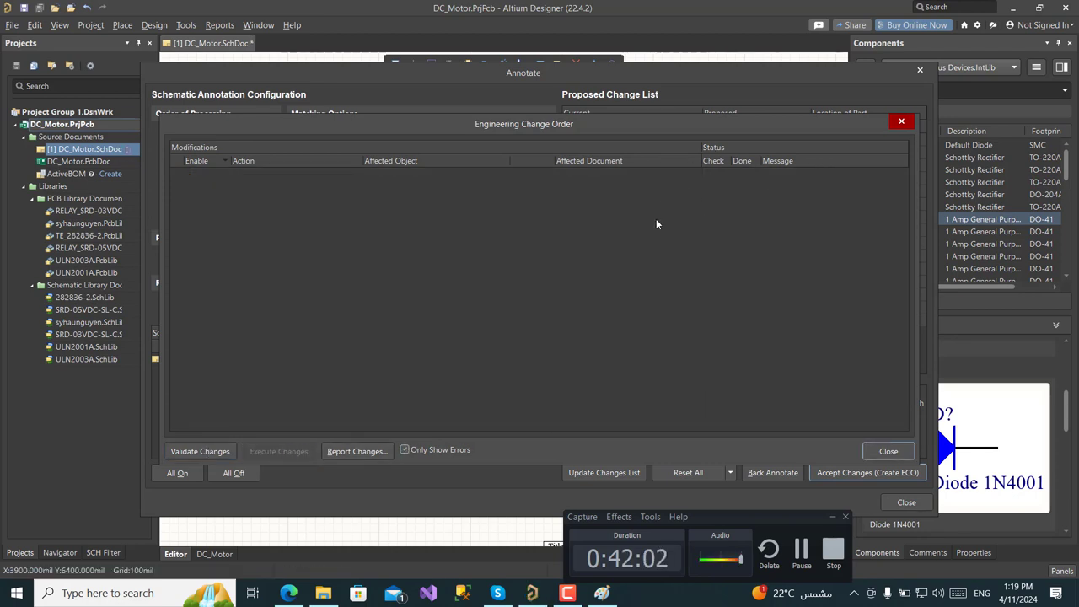
{"action": "left_click", "coordinate": [885, 451]}
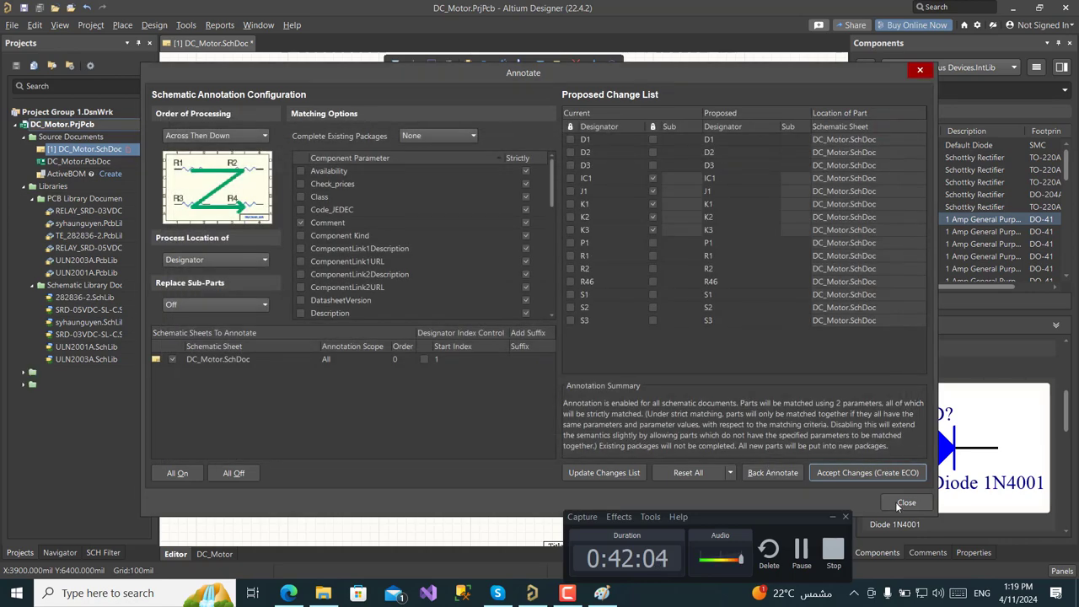
{"action": "left_click", "coordinate": [897, 503]}
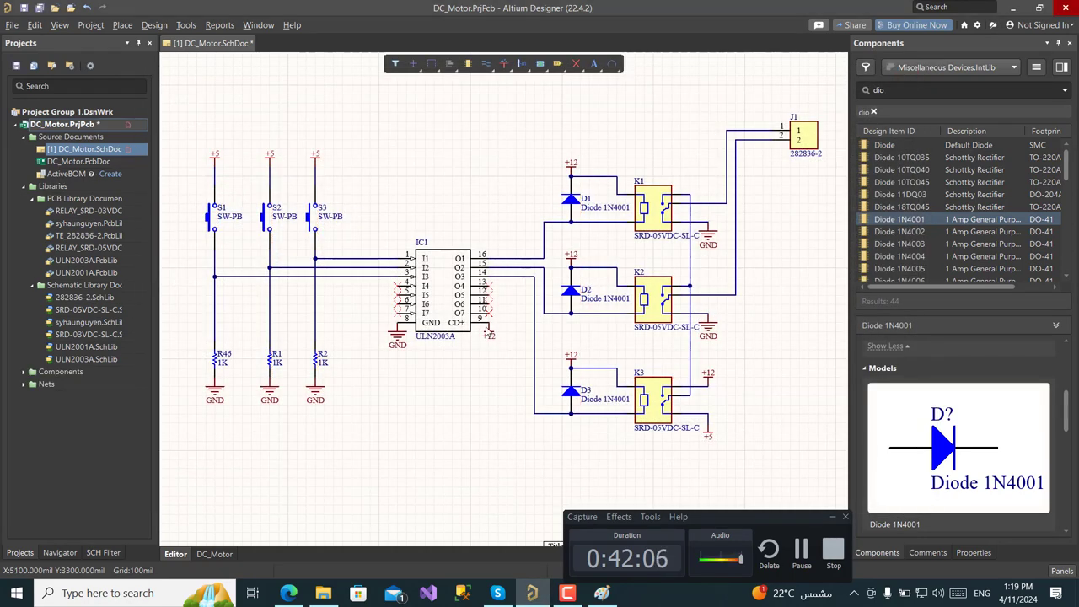
Auto-hide the Components and Projects panels so the whole schematic sheet has more room
{"action": "right_click_drag", "start_coordinate": [436, 389], "coordinate": [405, 428]}
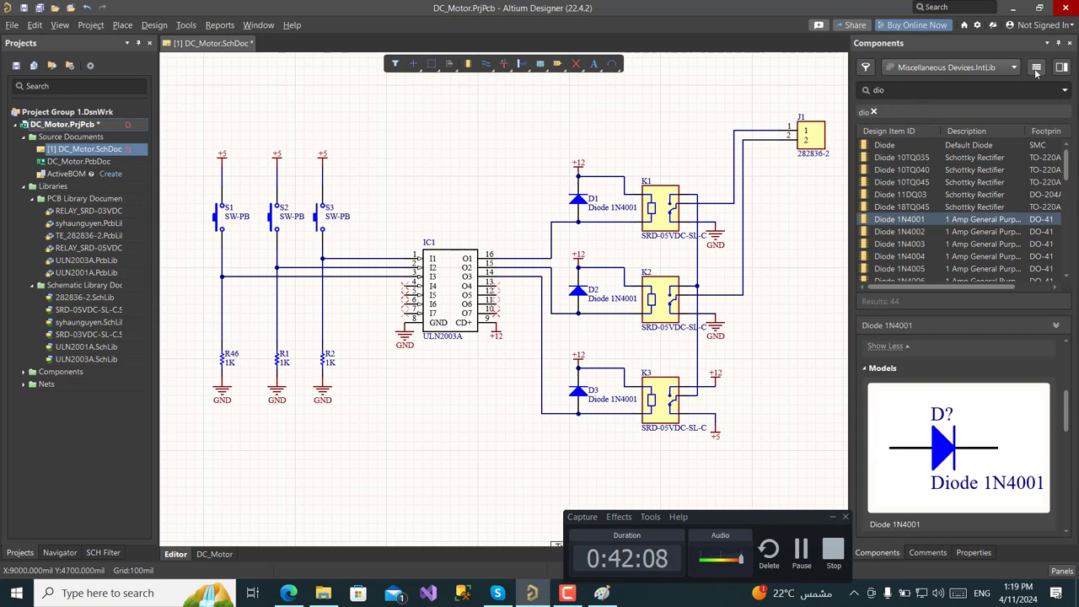
{"action": "left_click", "coordinate": [1060, 45]}
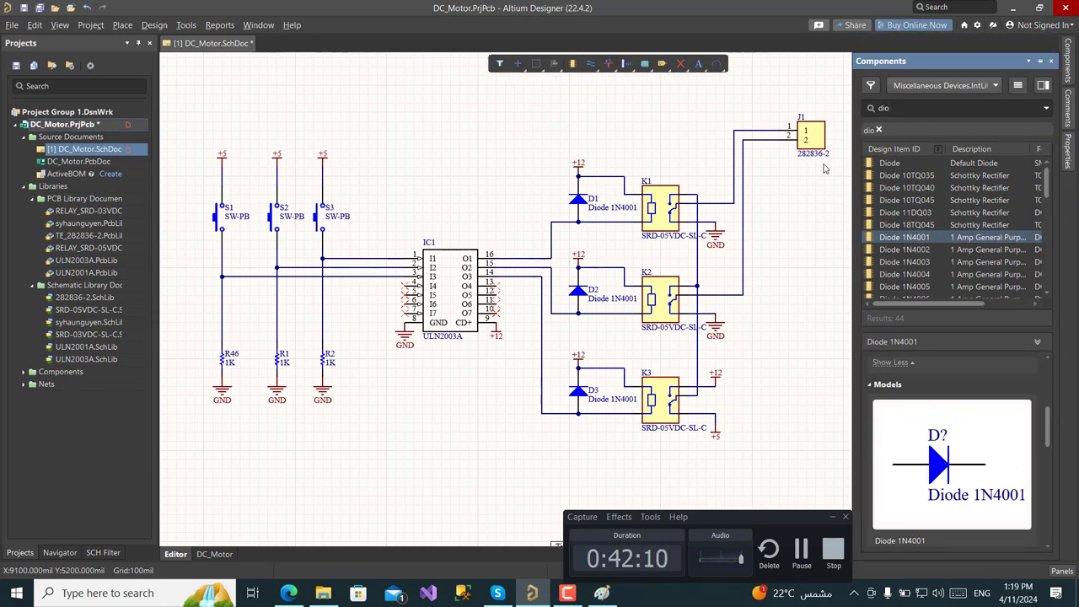
{"action": "left_click", "coordinate": [138, 43]}
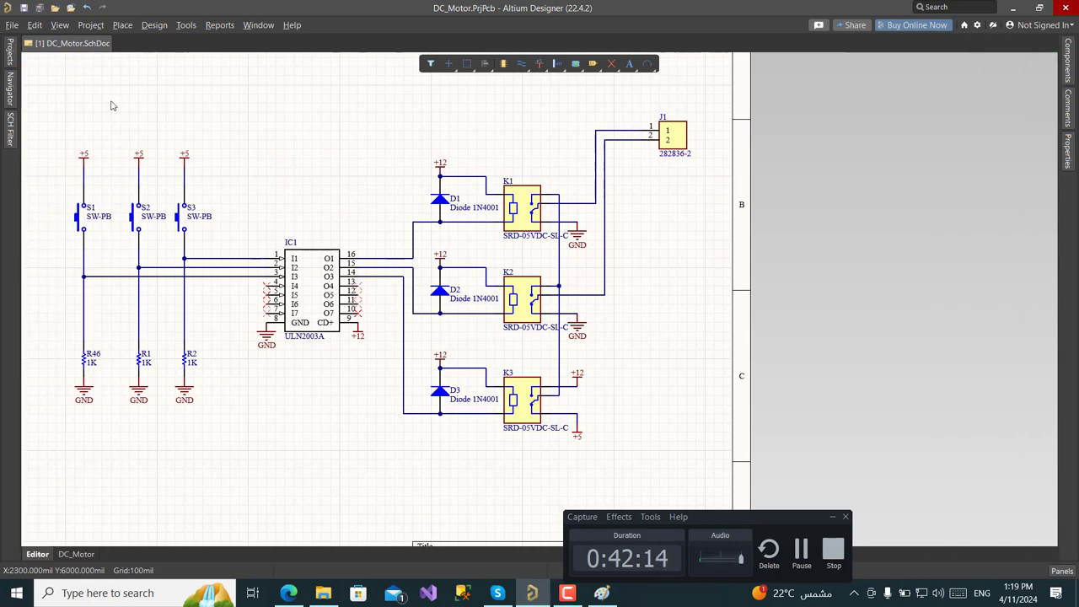
{"action": "right_click_drag", "start_coordinate": [204, 135], "coordinate": [497, 145]}
{"action": "scroll", "coordinate": [549, 181], "scroll_direction": "up", "scroll_amount": 1, "text": "ctrl"}
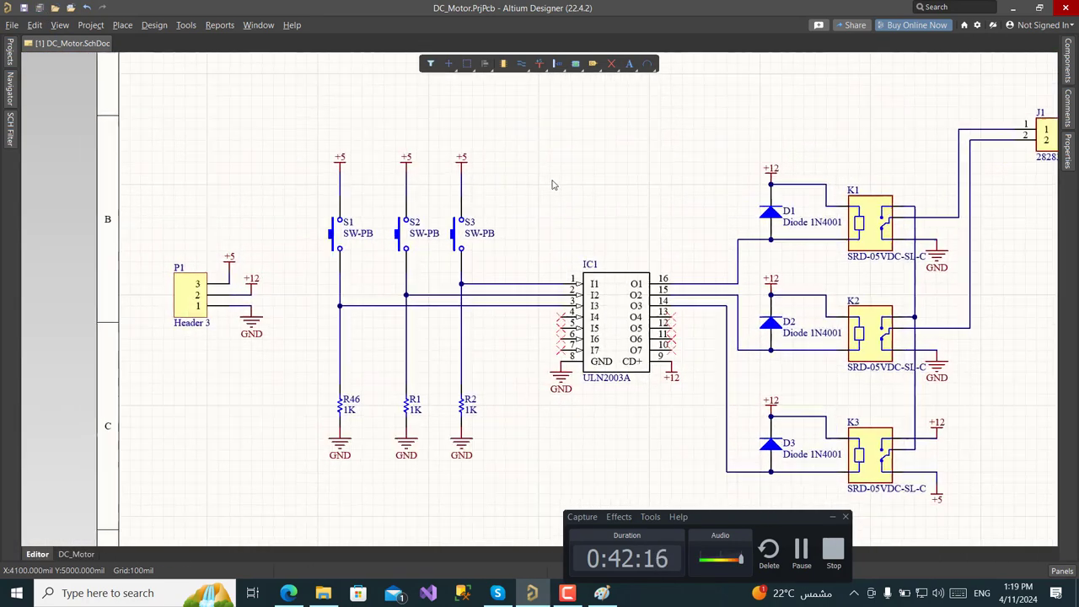
{"action": "right_click_drag", "start_coordinate": [565, 186], "coordinate": [506, 186]}
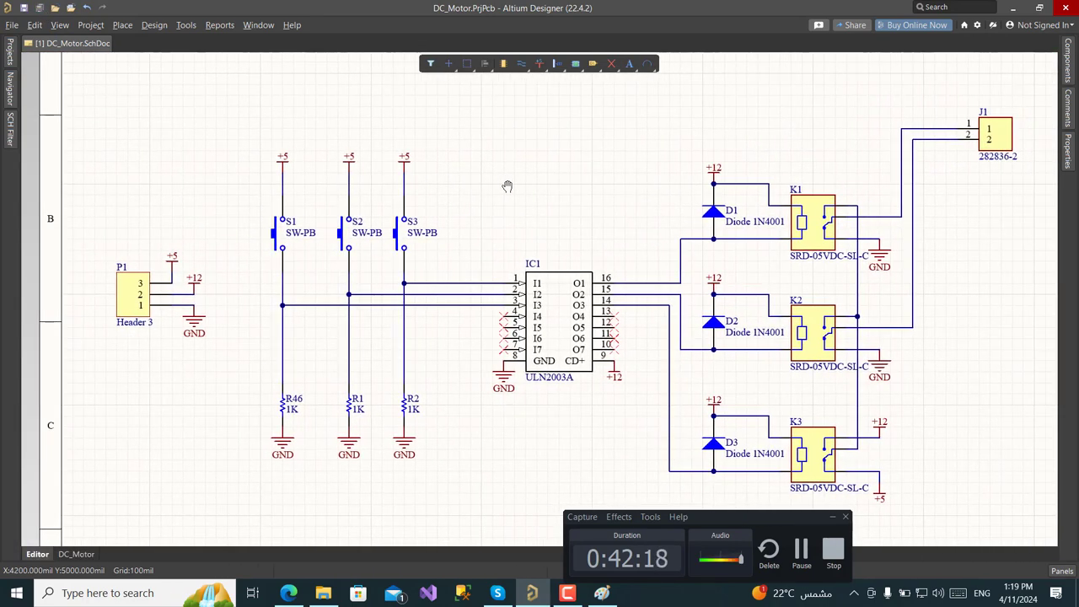
{"action": "left_click_drag", "start_coordinate": [745, 526], "coordinate": [943, 570]}
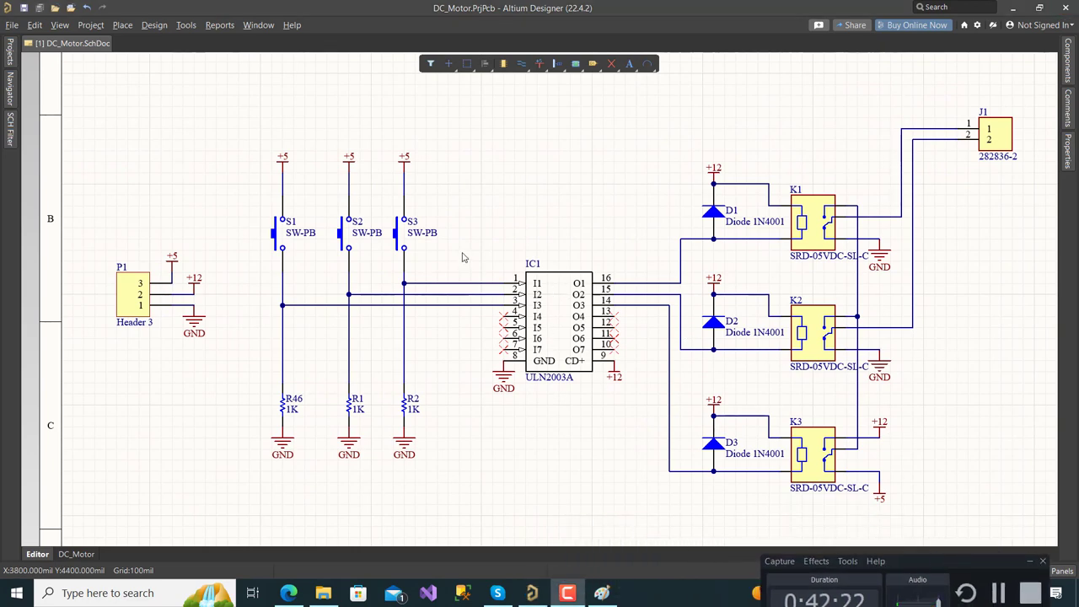
Examine the annotated schematic from the header and push-buttons through the ULN2003A driver to the relays and output connector
{"action": "right_click_drag", "start_coordinate": [489, 236], "coordinate": [506, 215]}
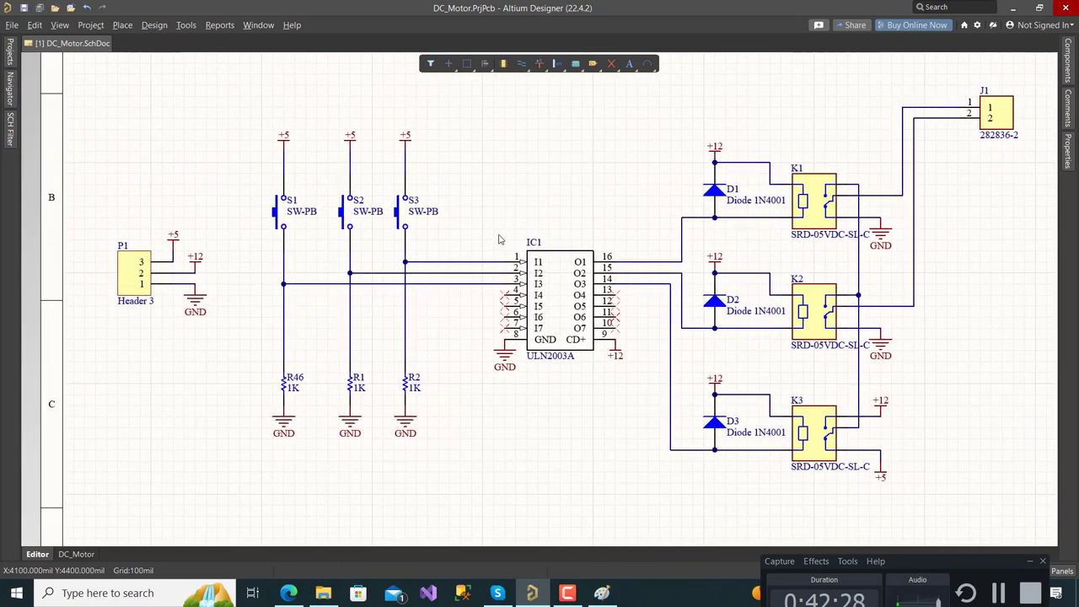
{"action": "scroll", "coordinate": [498, 239], "scroll_direction": "down", "scroll_amount": 4, "text": "ctrl"}
{"action": "scroll", "coordinate": [496, 248], "scroll_direction": "up", "scroll_amount": 3, "text": "ctrl"}
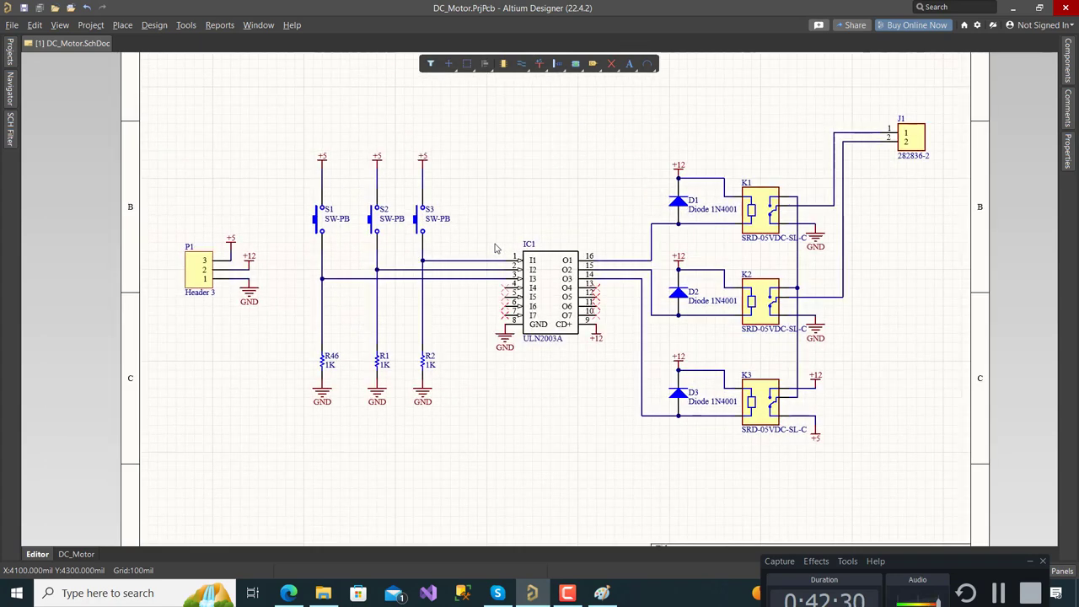
{"action": "scroll", "coordinate": [495, 247], "scroll_direction": "up", "scroll_amount": 2, "text": "ctrl"}
{"action": "scroll", "coordinate": [495, 248], "scroll_direction": "down", "scroll_amount": 1, "text": "ctrl"}
{"action": "scroll", "coordinate": [495, 247], "scroll_direction": "up", "scroll_amount": 1, "text": "ctrl"}
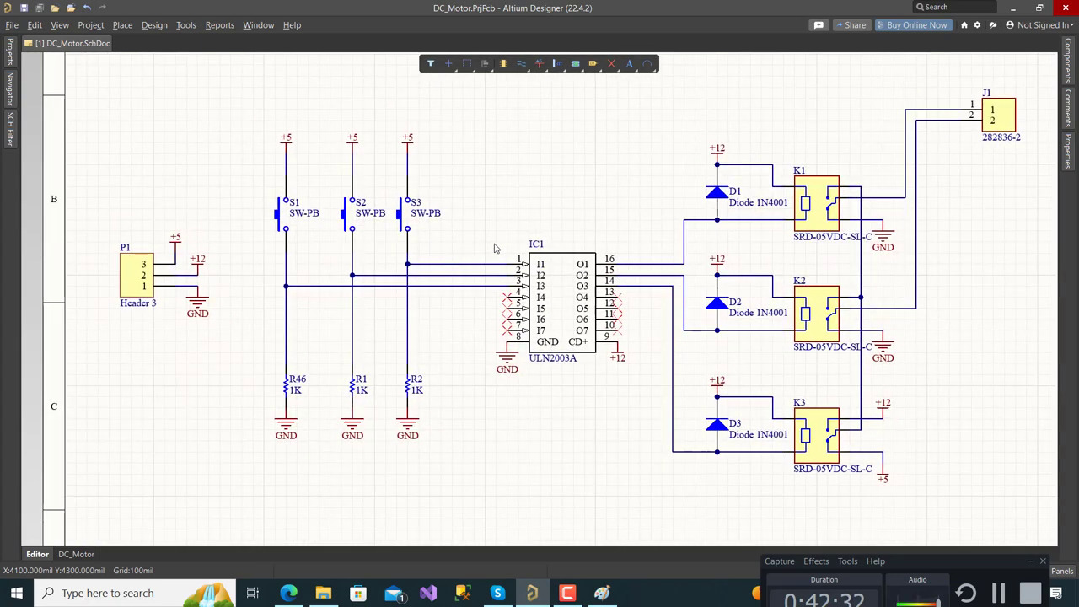
{"action": "scroll", "coordinate": [495, 248], "scroll_direction": "down", "scroll_amount": 1, "text": "ctrl"}
{"action": "right_click_drag", "start_coordinate": [512, 233], "coordinate": [495, 240]}
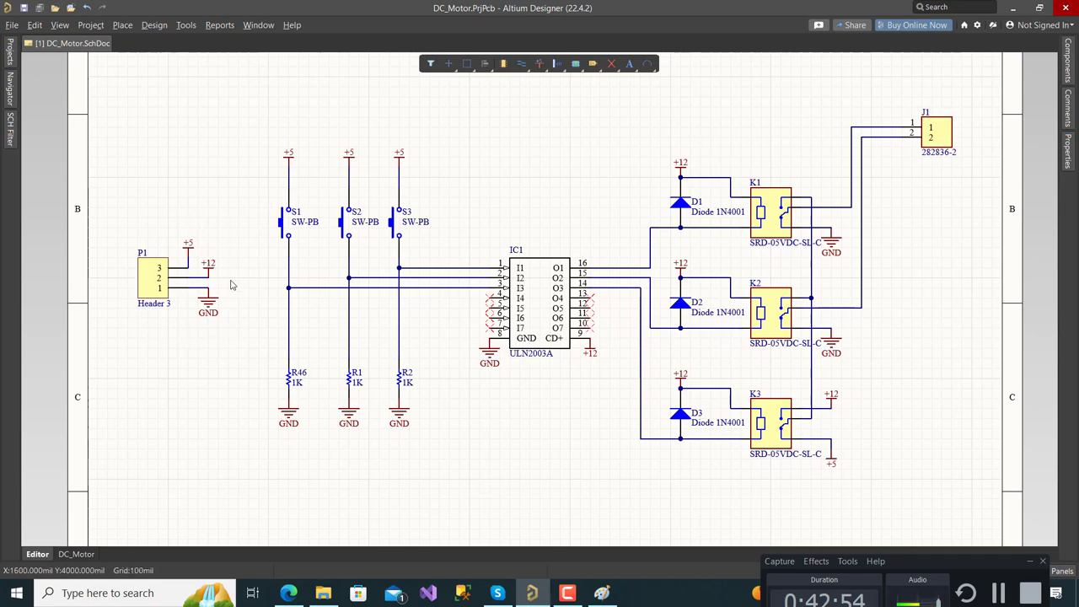
Rename the designator of the Header 3 connector from P1 to Power
{"action": "scroll", "coordinate": [139, 289], "scroll_direction": "up", "scroll_amount": 2, "text": "ctrl"}
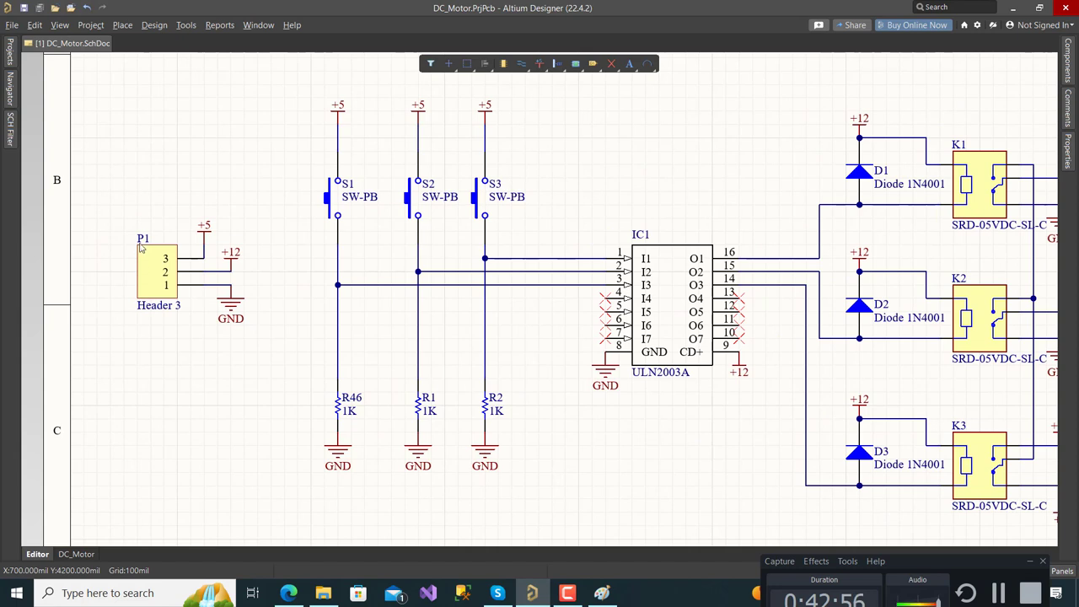
{"action": "left_click", "coordinate": [141, 244]}
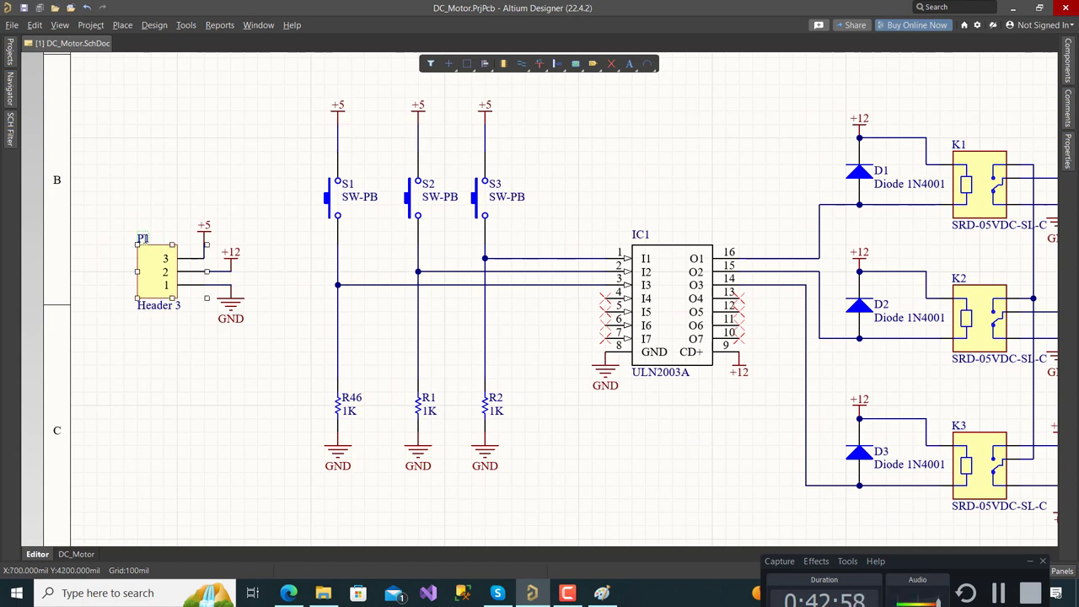
{"action": "left_click", "coordinate": [145, 239]}
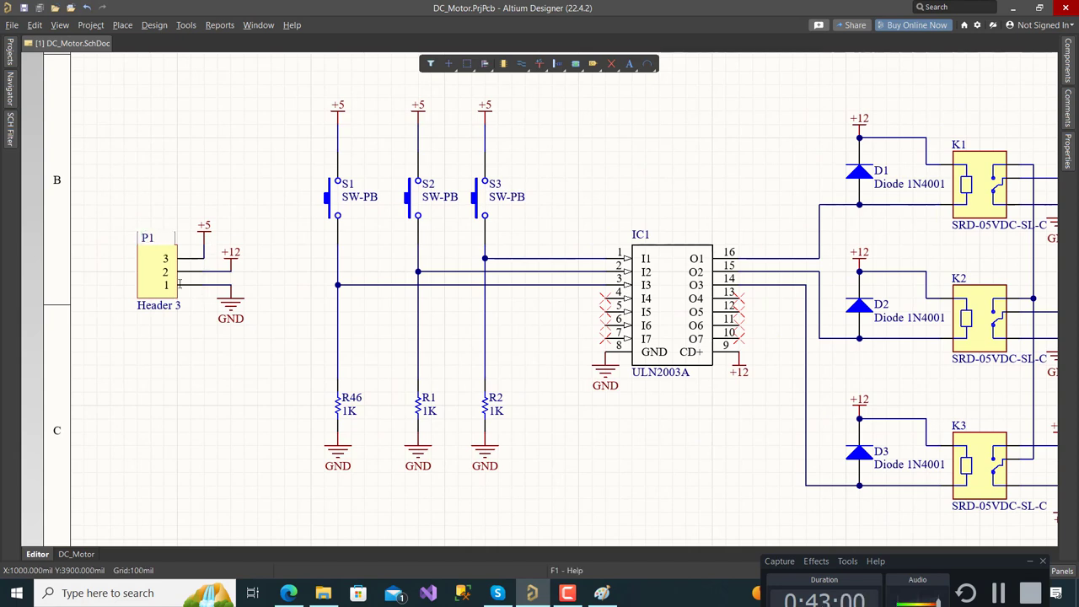
{"action": "key", "text": "BackSpace"}
{"action": "type", "text": "ower"}
{"action": "key", "text": "Return"}
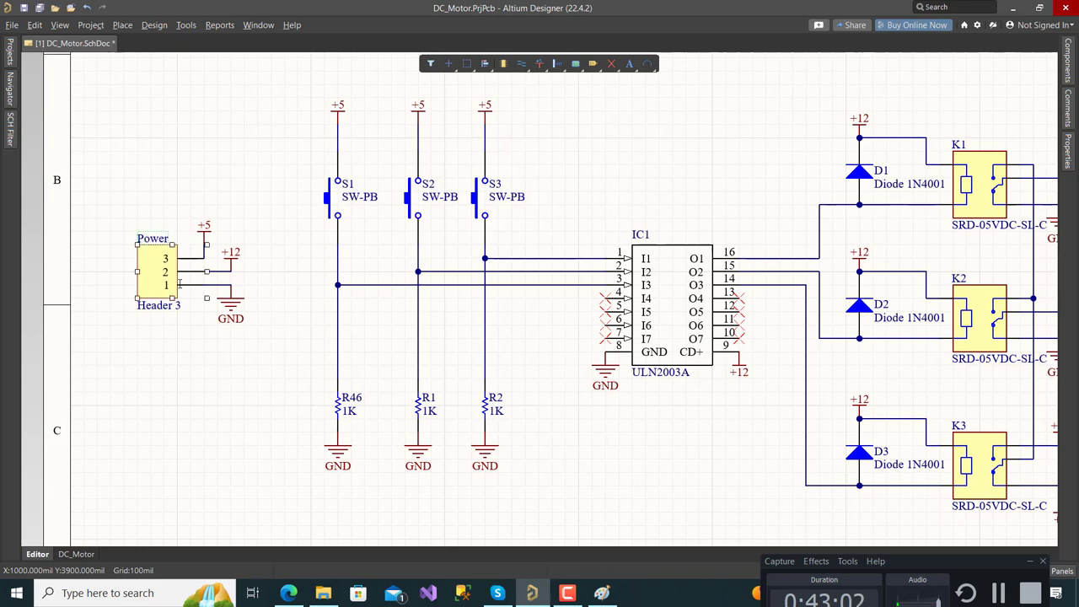
Rename the designator of the 282836-2 connector to Motor and deselect it
{"action": "right_click_drag", "start_coordinate": [775, 185], "coordinate": [646, 211]}
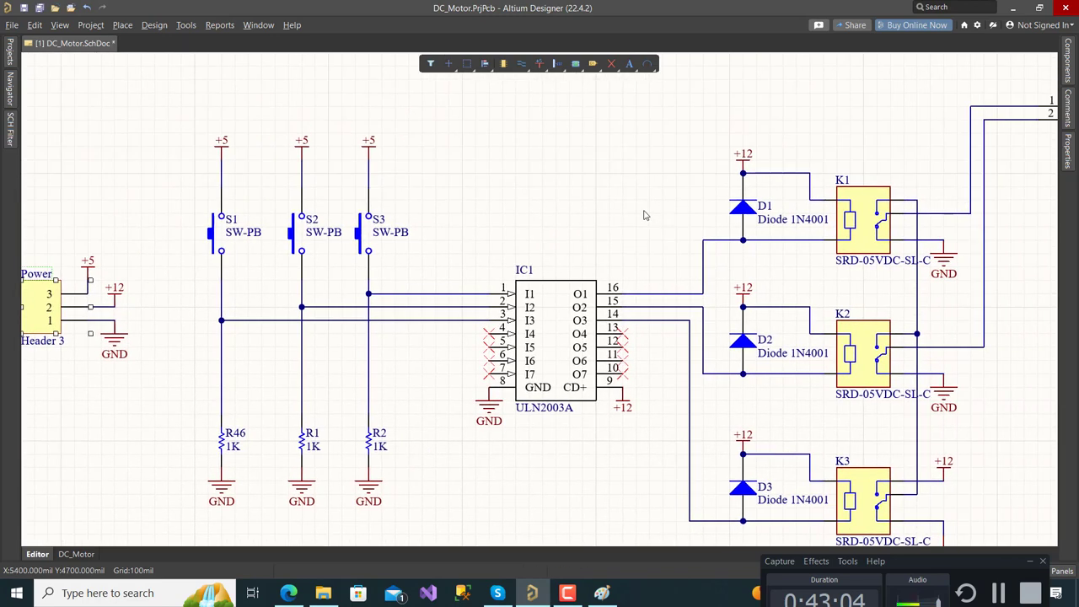
{"action": "right_click_drag", "start_coordinate": [876, 145], "coordinate": [641, 193]}
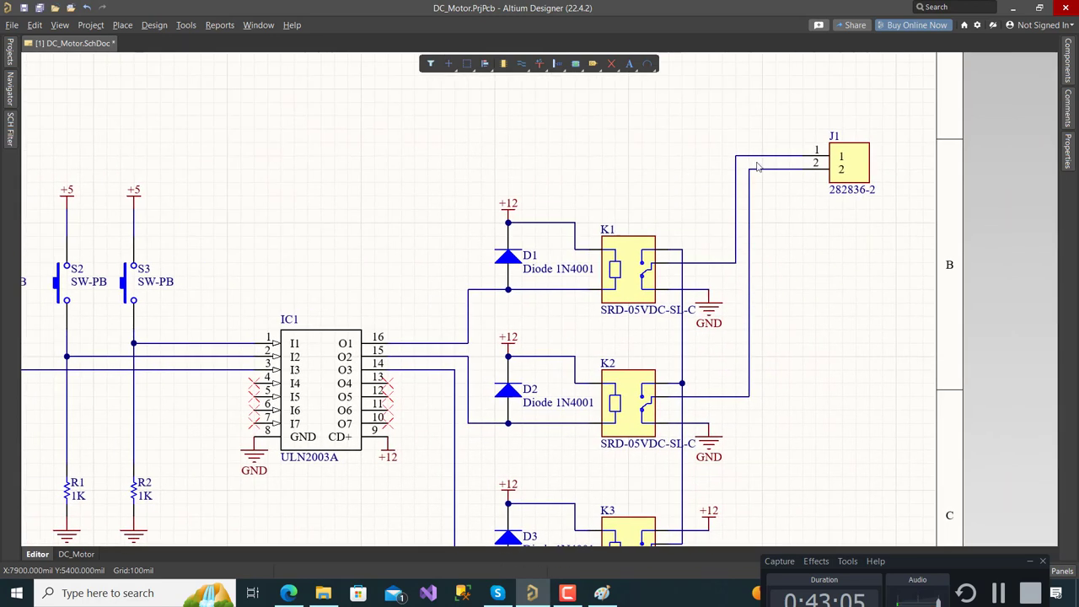
{"action": "left_click", "coordinate": [833, 137]}
{"action": "left_click", "coordinate": [835, 136]}
{"action": "key", "text": "Delete"}
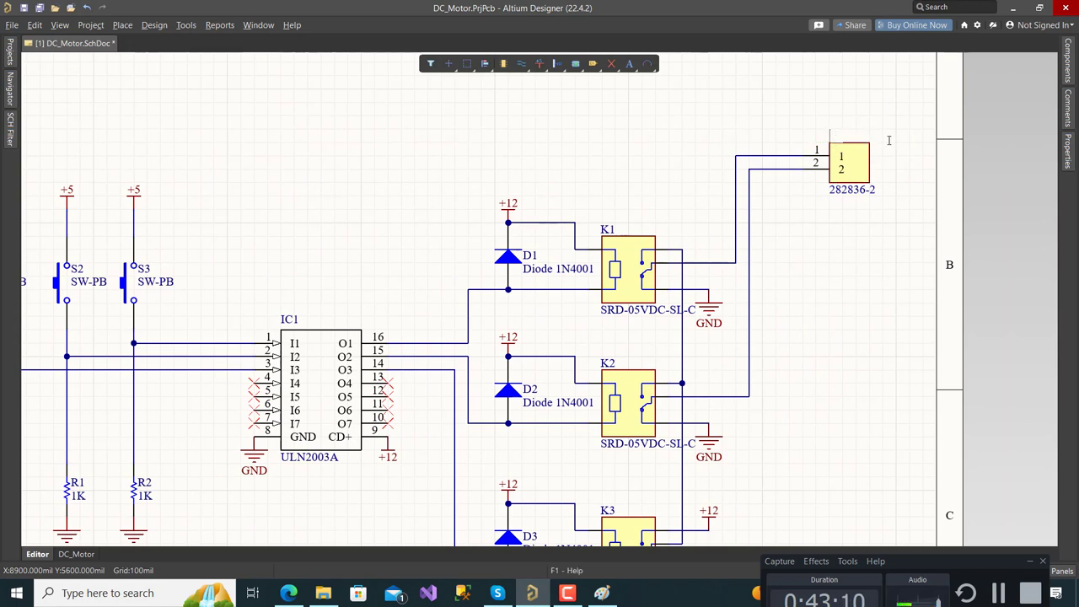
{"action": "type", "text": "Moto"}
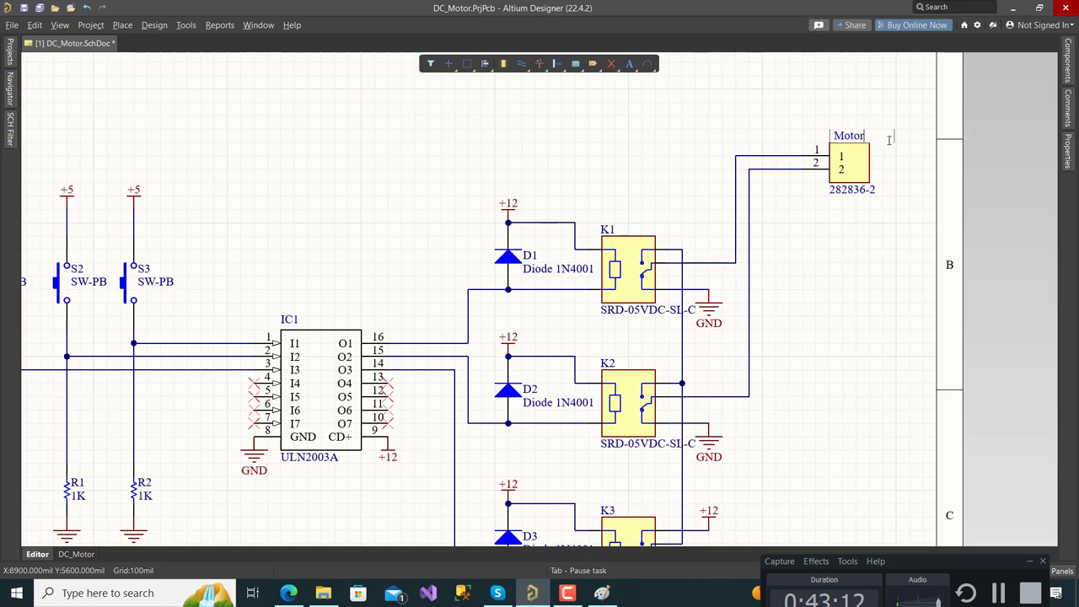
{"action": "type", "text": "r"}
{"action": "key", "text": "Return"}
{"action": "left_click", "coordinate": [817, 335]}
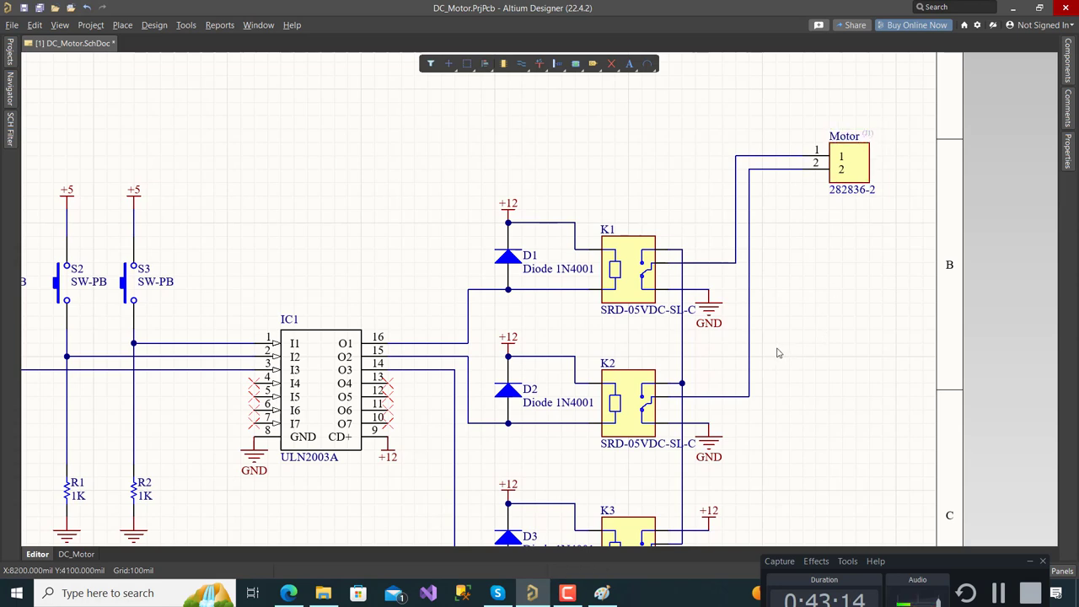
Bring the whole circuit into view and save all open documents
{"action": "scroll", "coordinate": [773, 354], "scroll_direction": "down", "scroll_amount": 3}
{"action": "scroll", "coordinate": [383, 388], "scroll_direction": "down", "scroll_amount": 2, "text": "ctrl"}
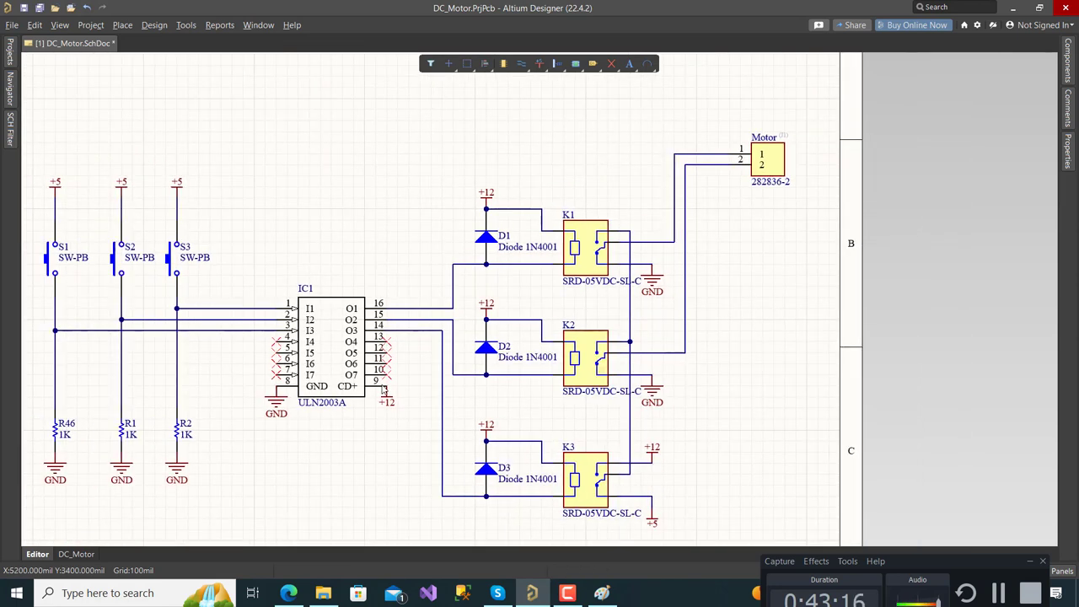
{"action": "right_click_drag", "start_coordinate": [350, 451], "coordinate": [548, 414]}
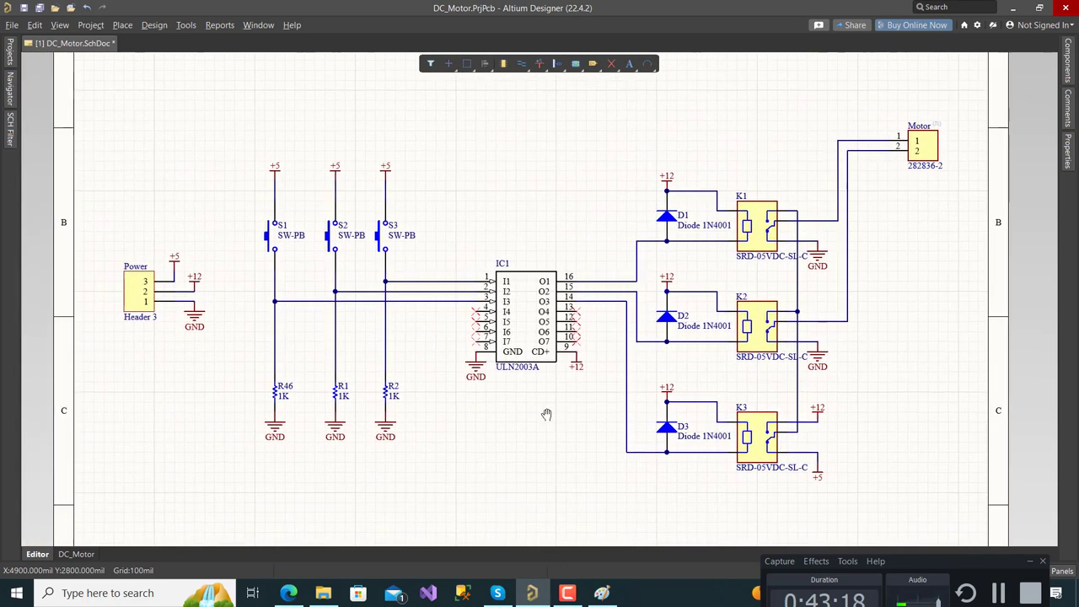
{"action": "left_click", "coordinate": [38, 7]}
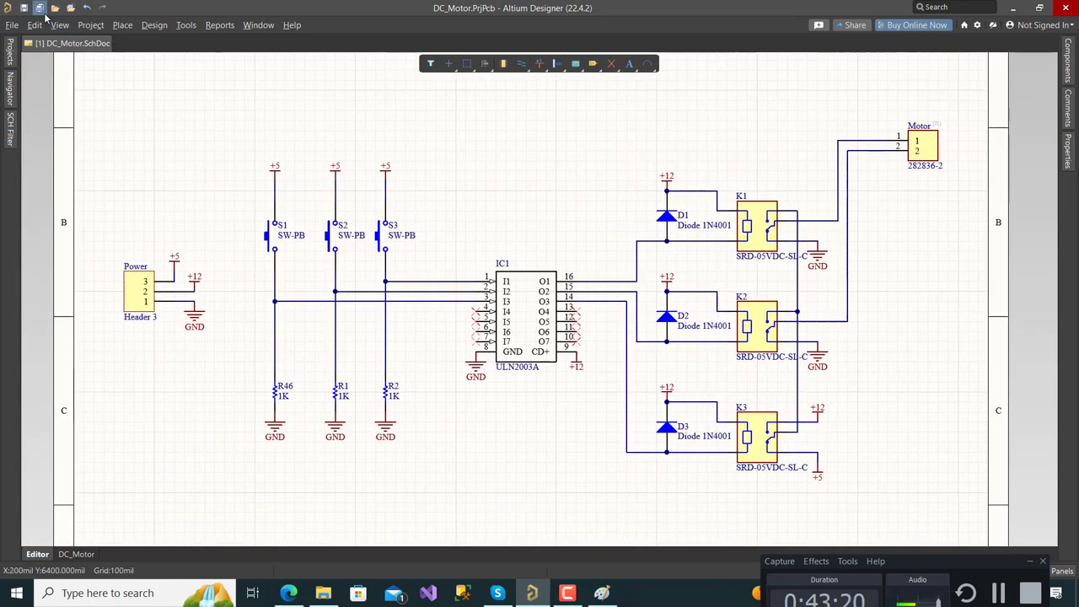
Update DC_Motor.PcbDoc from the schematic, validating and executing all changes, check for errors and leave the engineering change order
{"action": "left_click", "coordinate": [154, 25]}
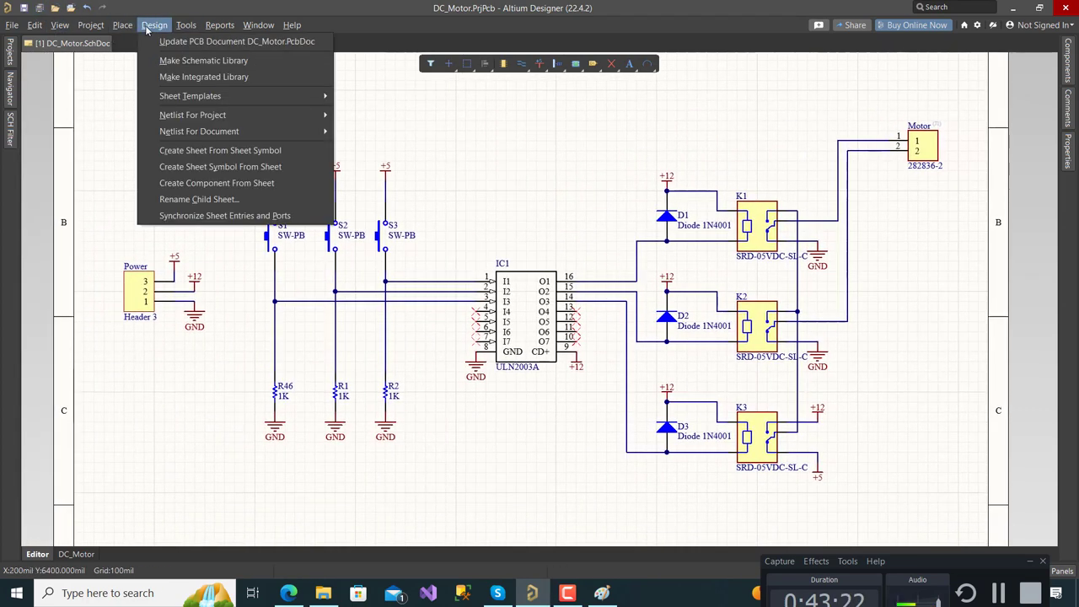
{"action": "left_click", "coordinate": [193, 42]}
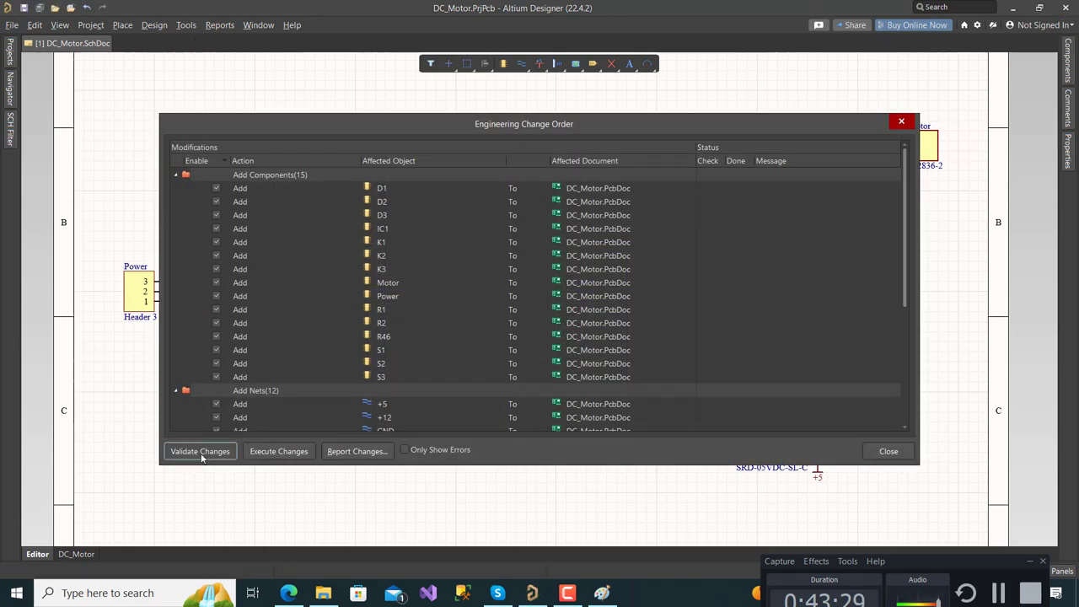
{"action": "left_click", "coordinate": [200, 451]}
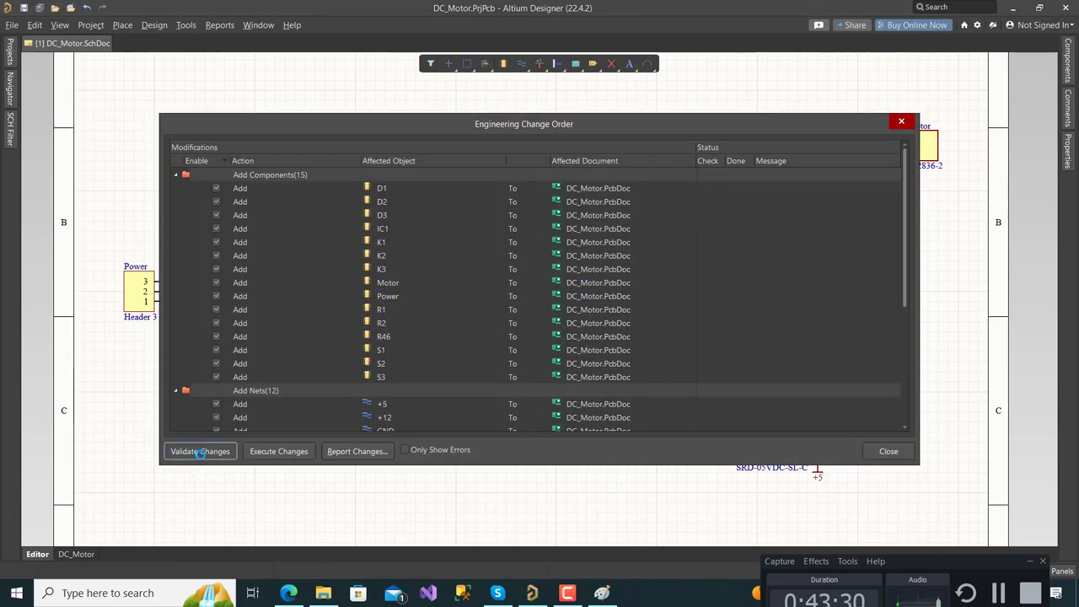
{"action": "left_click", "coordinate": [274, 452]}
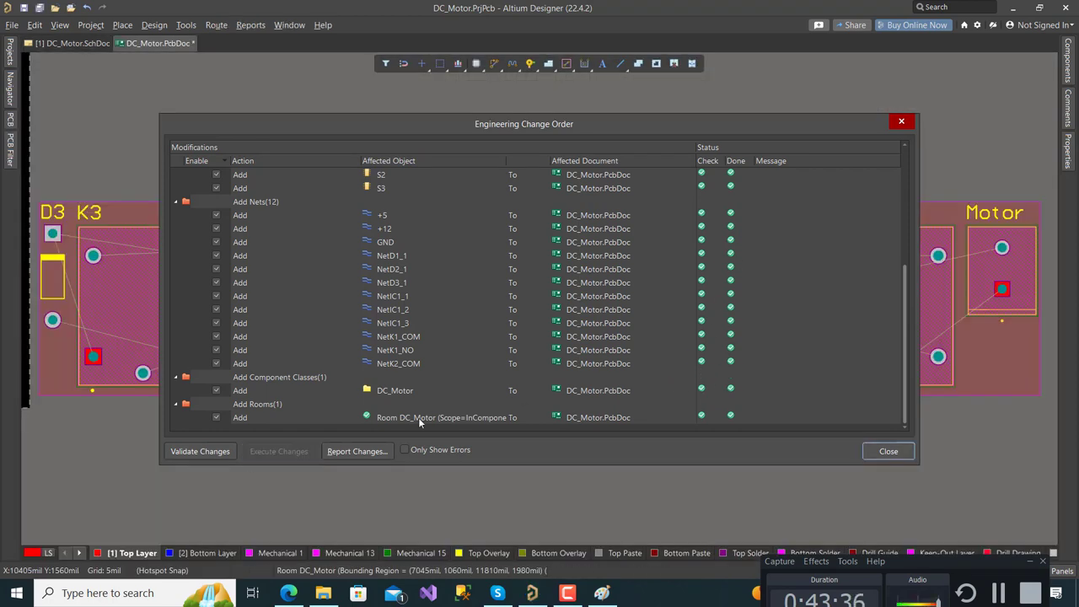
{"action": "left_click", "coordinate": [432, 453]}
{"action": "left_click", "coordinate": [432, 453]}
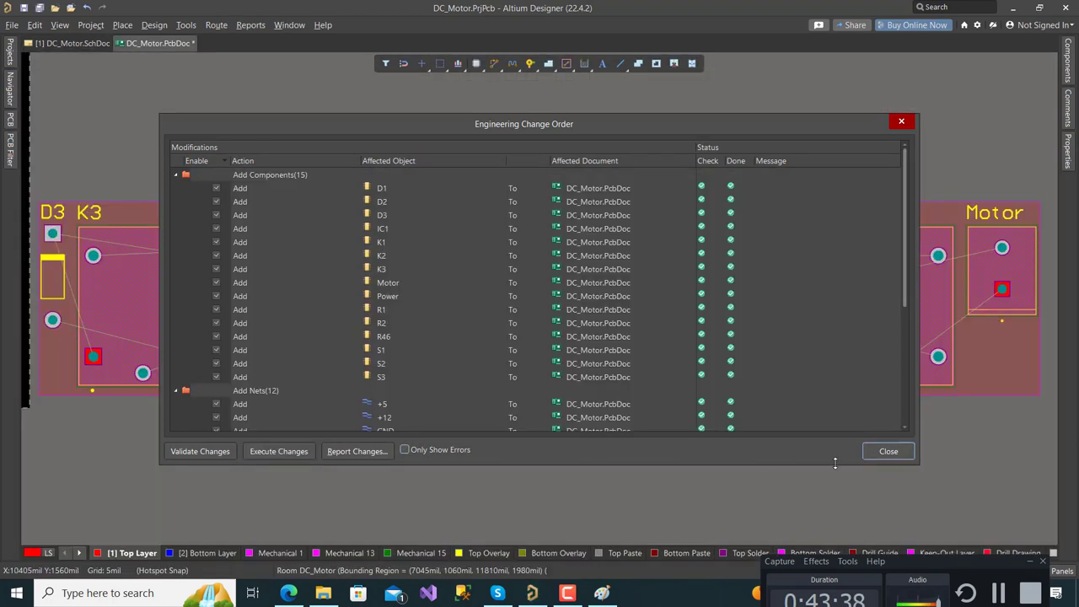
{"action": "left_click", "coordinate": [883, 452]}
Delete the DC_Motor room surrounding the imported components in the PCB document
{"action": "left_click", "coordinate": [730, 384]}
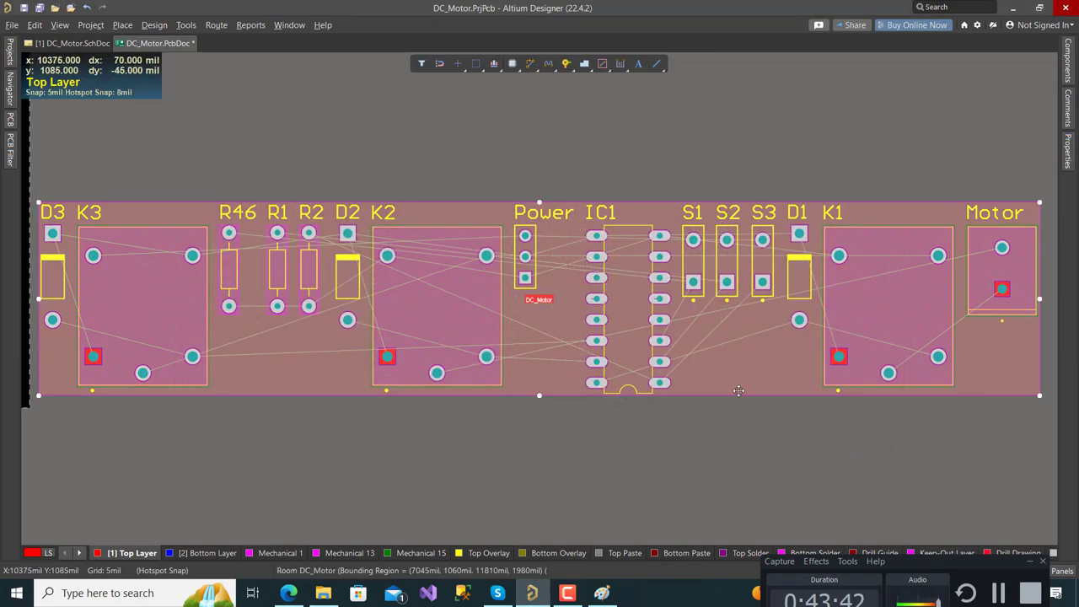
{"action": "key", "text": "Delete"}
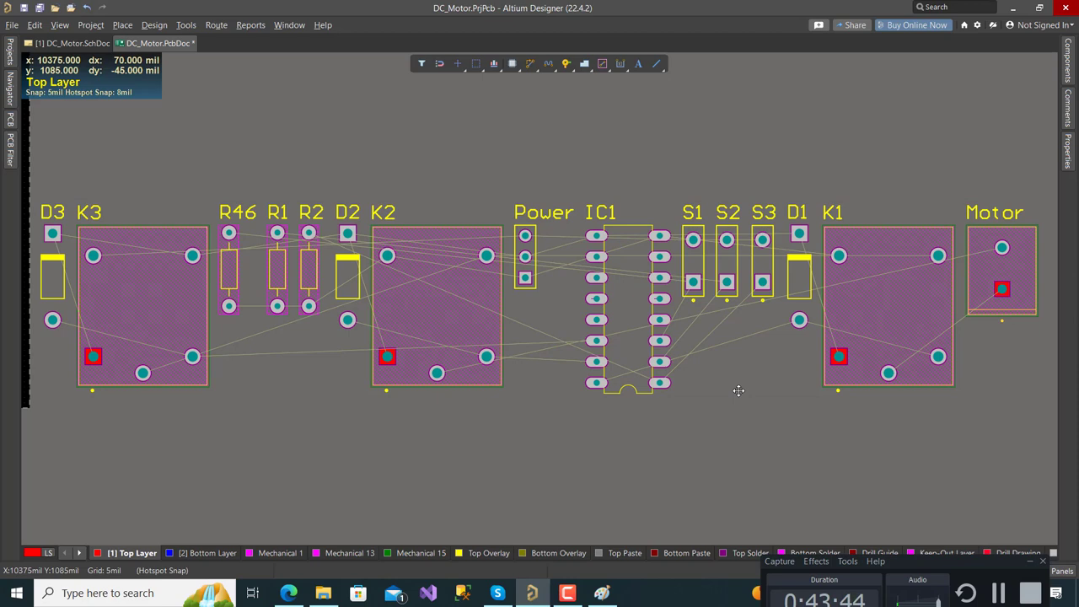
Switch the PCB to 3D Layout Mode and examine the component models from a tilted angle
{"action": "scroll", "coordinate": [405, 367], "scroll_direction": "down", "scroll_amount": 3, "text": "ctrl"}
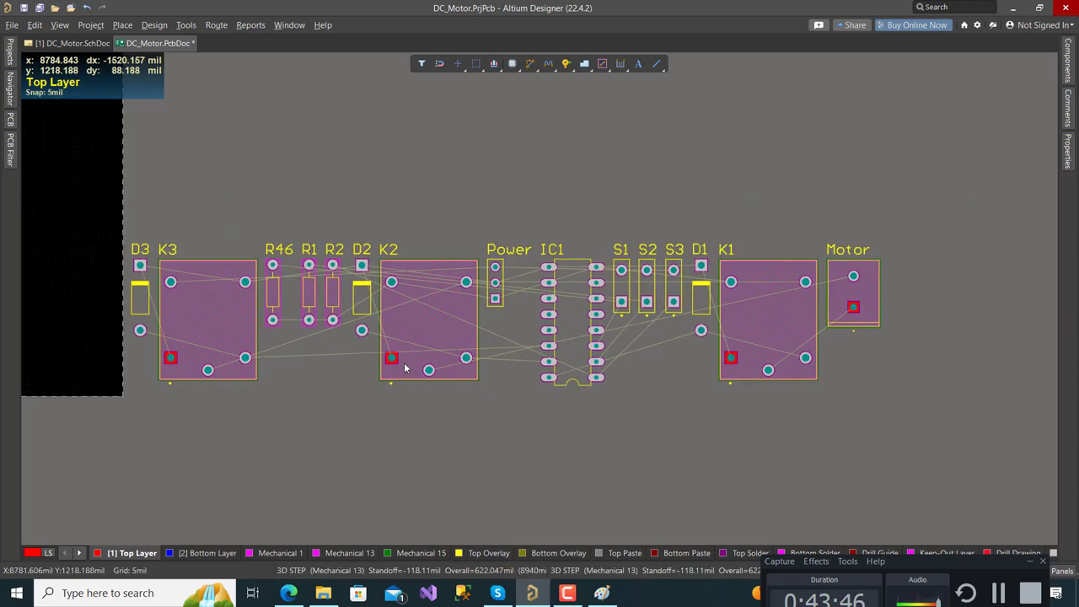
{"action": "scroll", "coordinate": [404, 368], "scroll_direction": "down", "scroll_amount": 2, "text": "ctrl"}
{"action": "scroll", "coordinate": [385, 414], "scroll_direction": "up", "scroll_amount": 1, "text": "ctrl"}
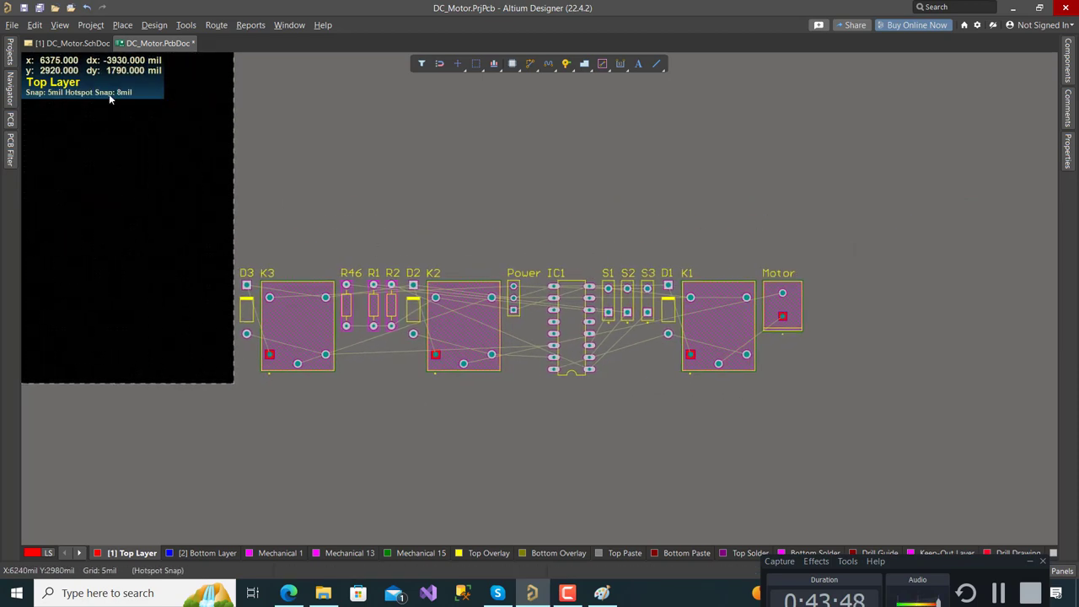
{"action": "left_click", "coordinate": [59, 24]}
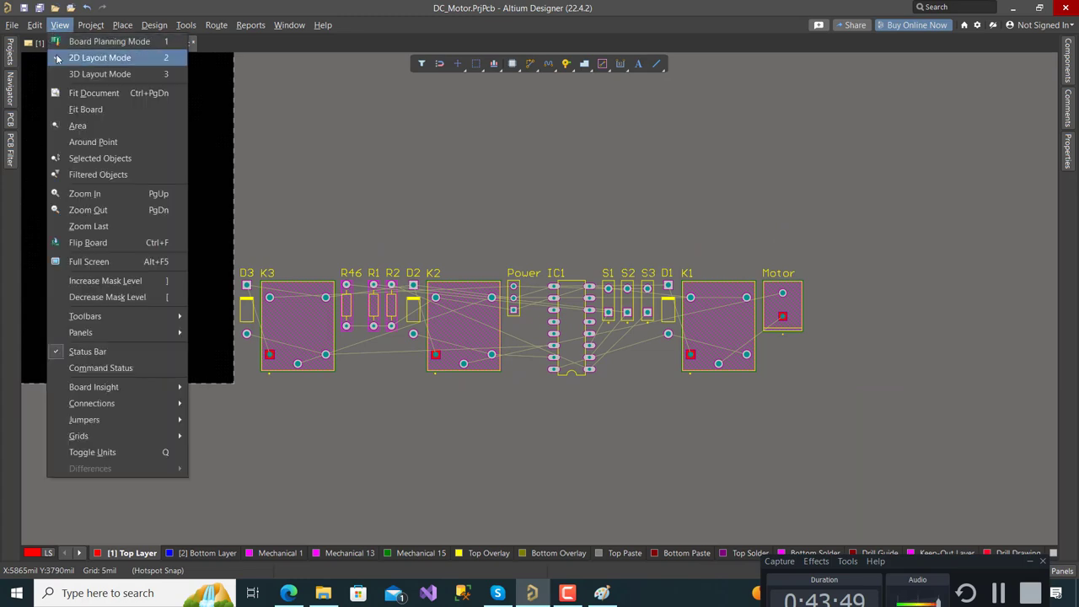
{"action": "left_click", "coordinate": [98, 75]}
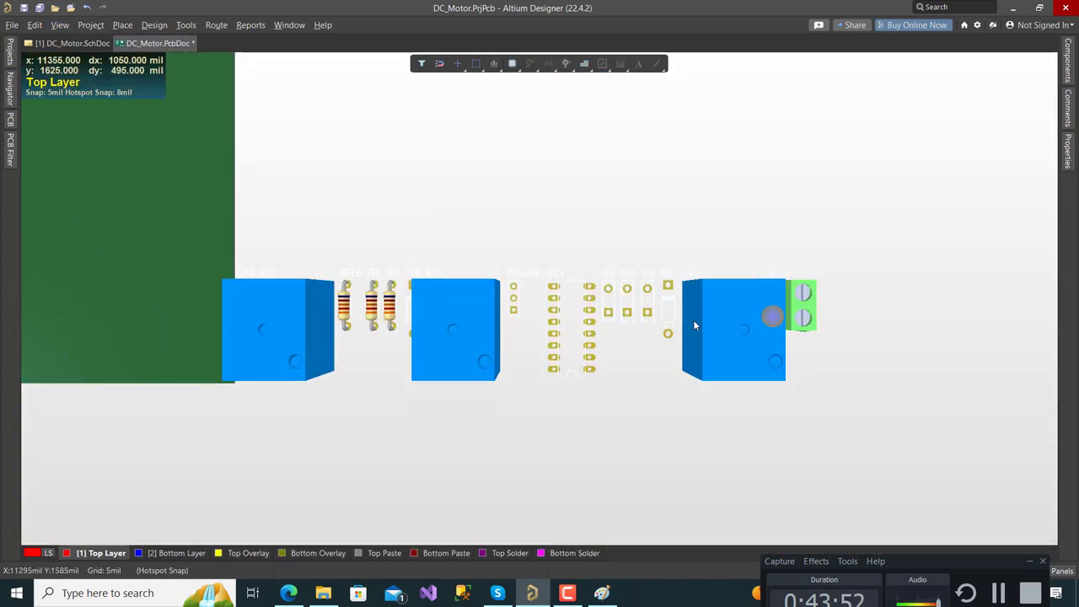
{"action": "right_click_drag", "start_coordinate": [557, 462], "coordinate": [582, 244], "text": "shift"}
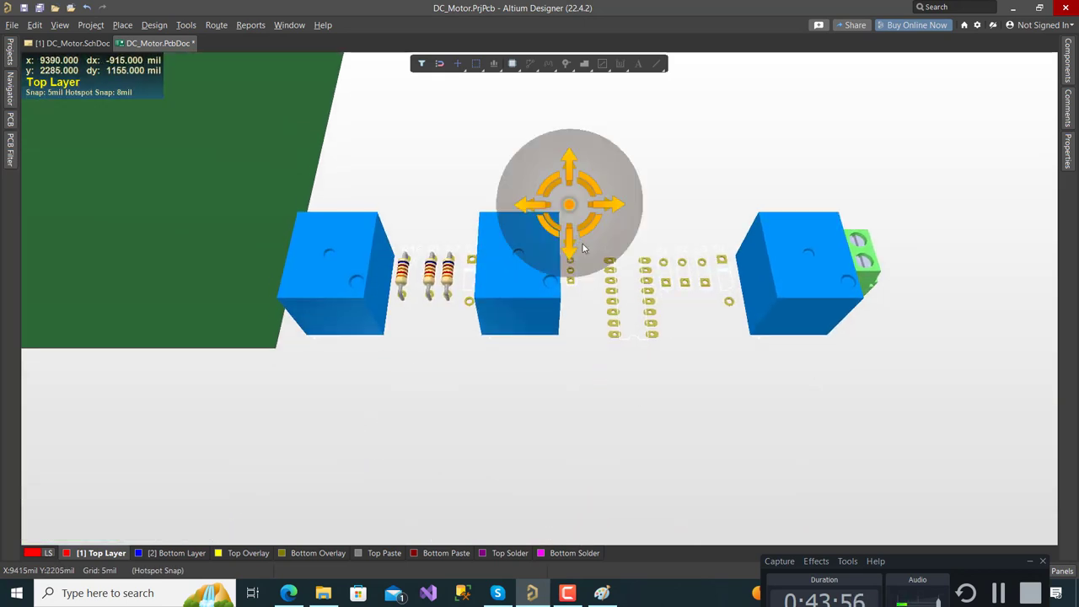
{"action": "right_click_drag", "start_coordinate": [645, 444], "coordinate": [630, 411], "text": "shift"}
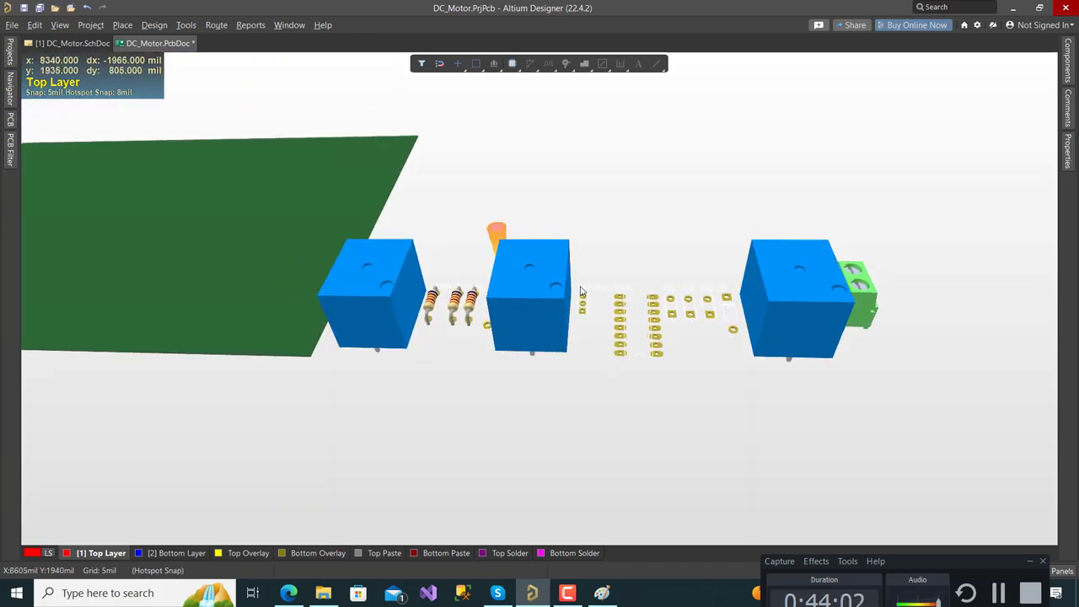
Examine the component models from another 3D angle and return the PCB to 2D Layout Mode
{"action": "mouse_move", "coordinate": [684, 251]}
{"action": "right_mouse_down", "text": "shift"}
{"action": "mouse_move", "coordinate": [691, 262]}
{"action": "mouse_move", "coordinate": [686, 253]}
{"action": "right_mouse_up", "text": "shift"}
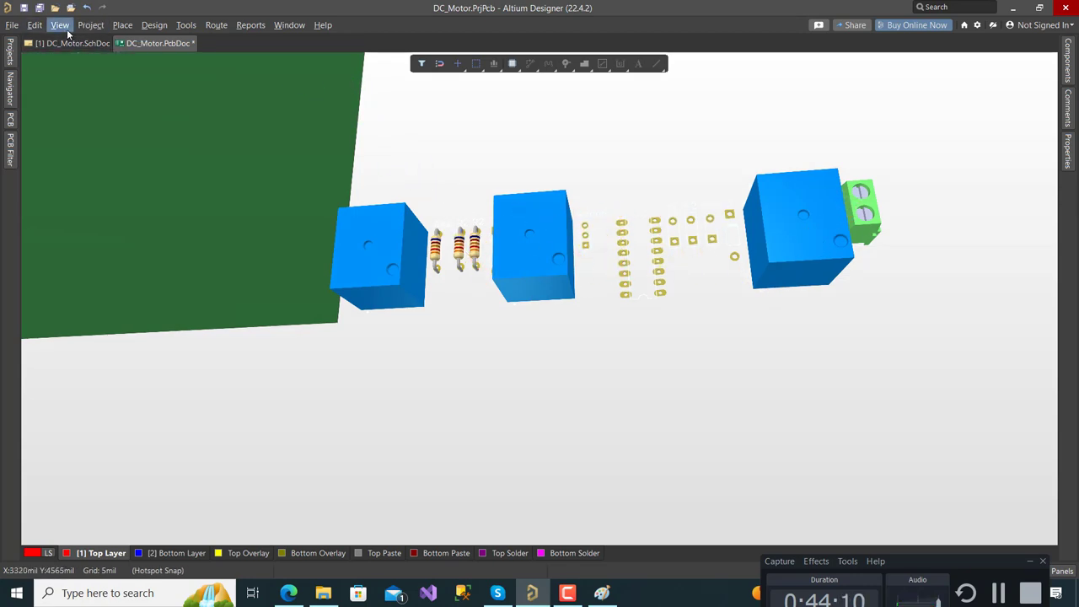
{"action": "left_click", "coordinate": [60, 24]}
{"action": "left_click", "coordinate": [135, 53]}
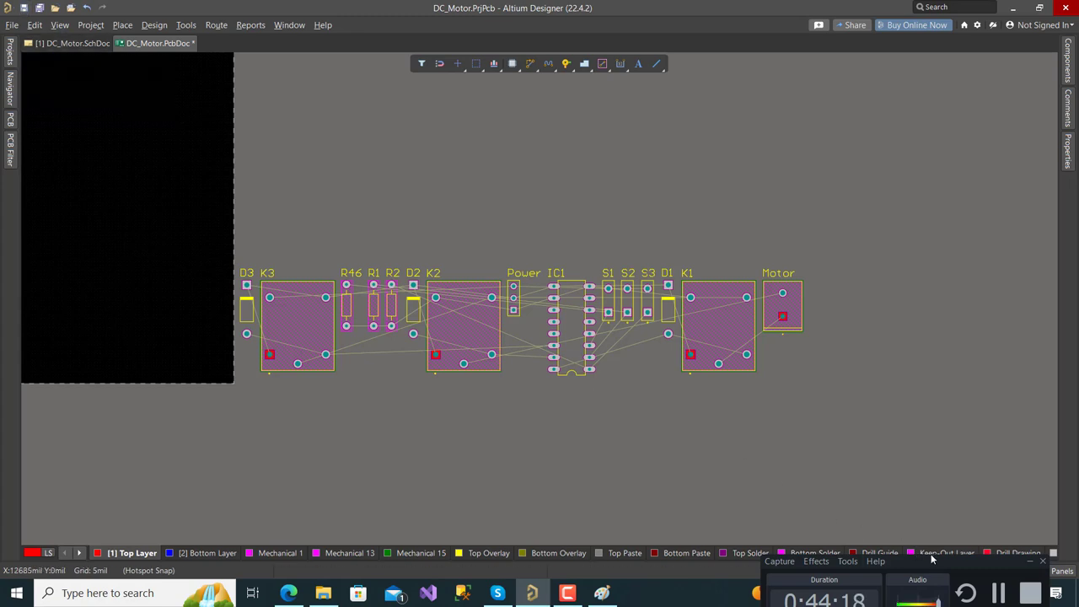
{"action": "left_click_drag", "start_coordinate": [927, 560], "coordinate": [955, 506]}
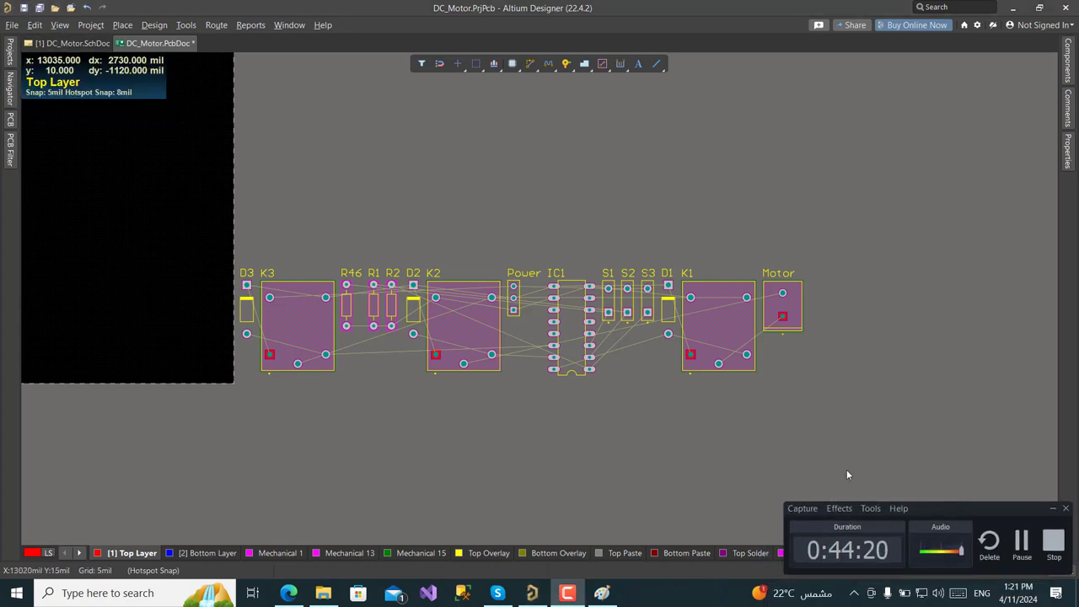
Toggle the PCB document's measurement units to millimetres and save all open documents
{"action": "left_click", "coordinate": [58, 25]}
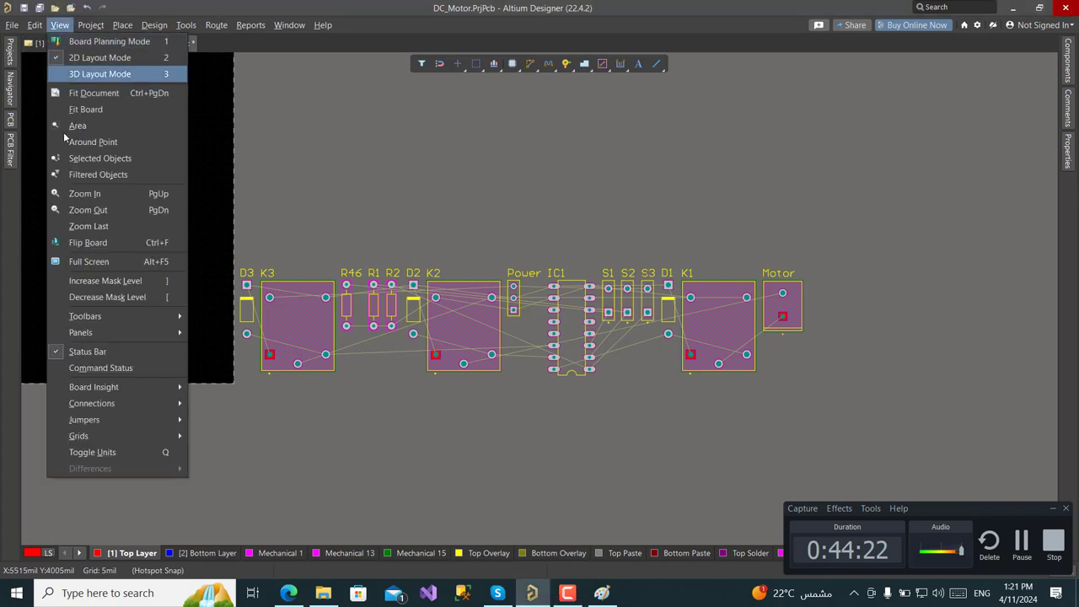
{"action": "left_click", "coordinate": [129, 453]}
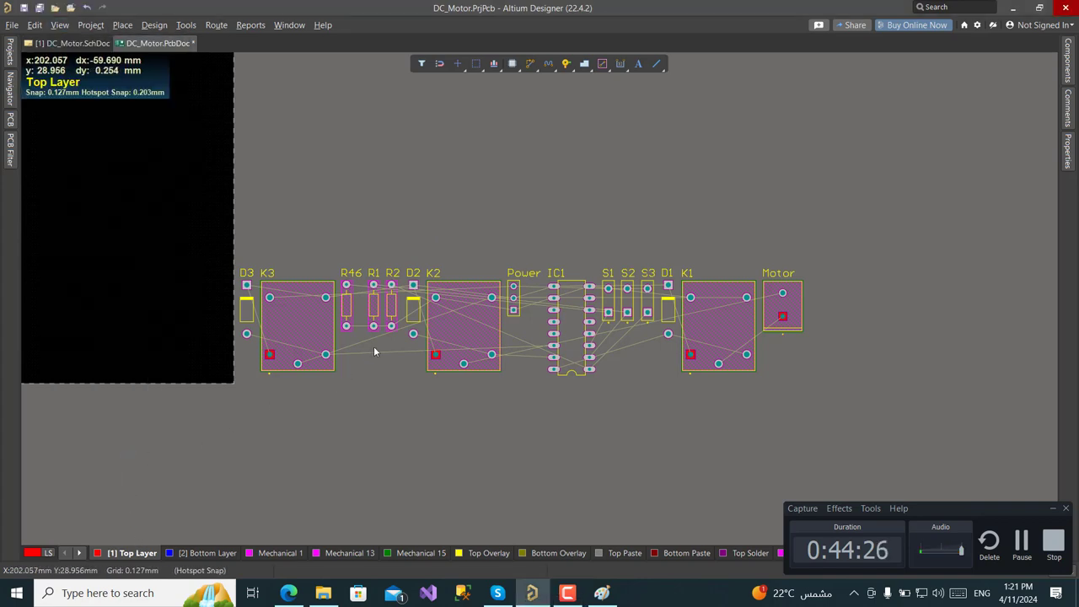
{"action": "left_click", "coordinate": [38, 8]}
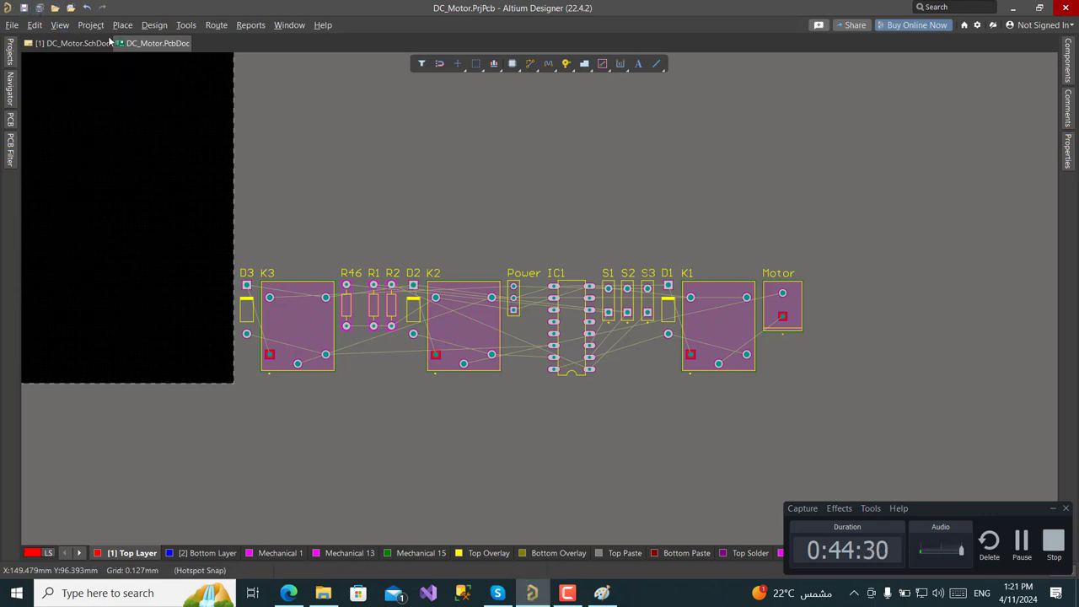
{"action": "right_click_drag", "start_coordinate": [336, 190], "coordinate": [506, 209]}
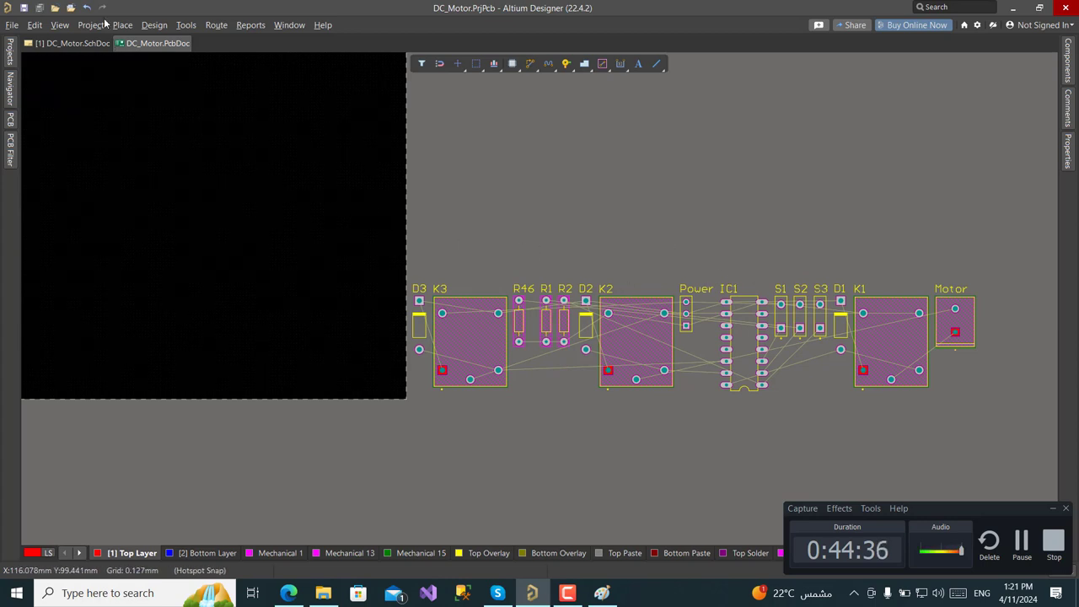
{"action": "left_click", "coordinate": [59, 24]}
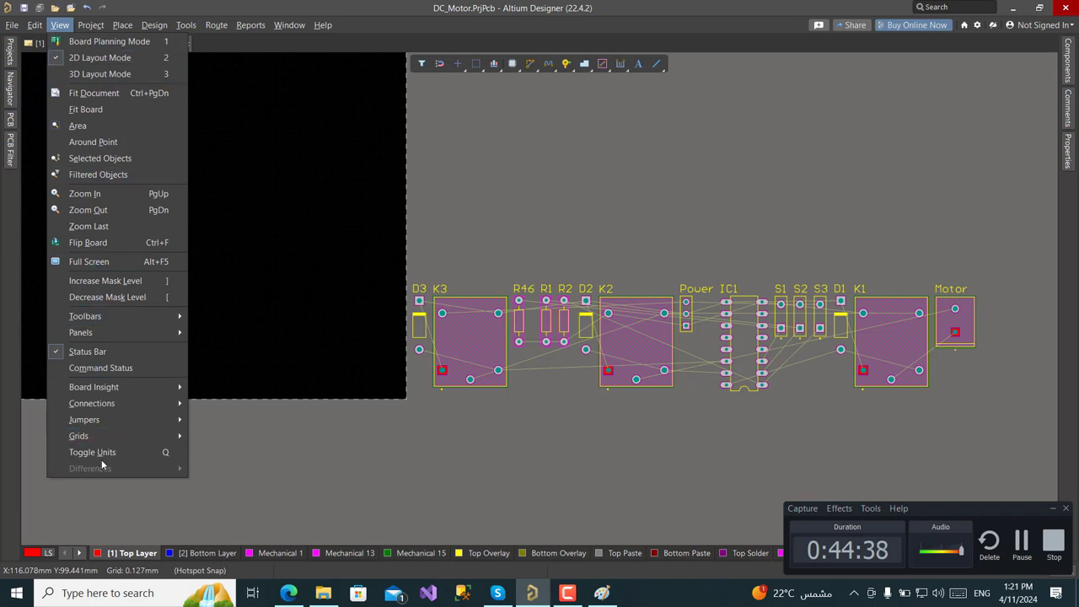
{"action": "left_click", "coordinate": [529, 155]}
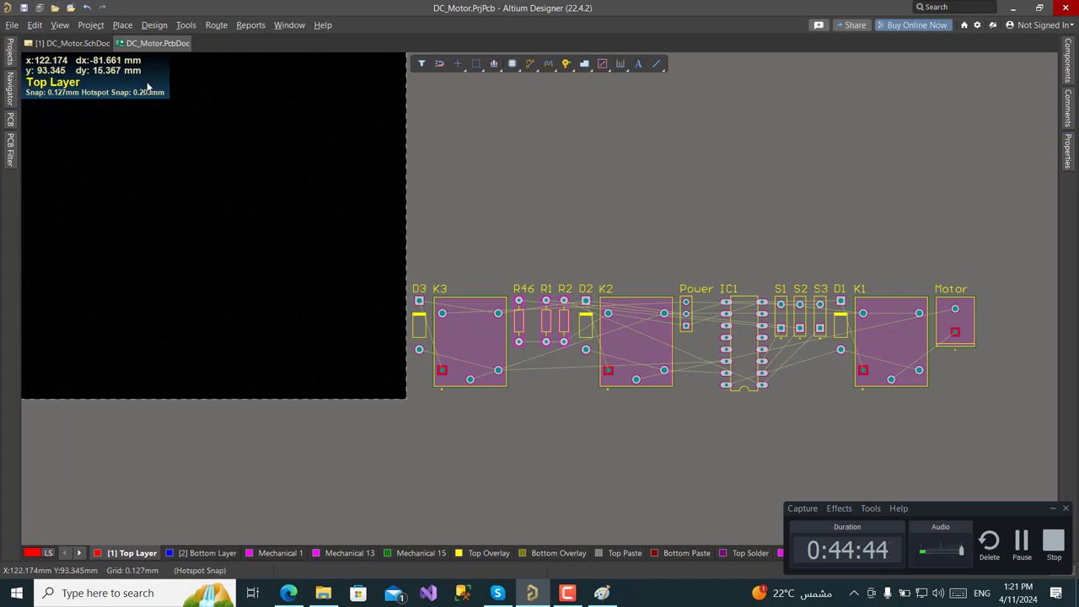
{"action": "right_click_drag", "start_coordinate": [535, 201], "coordinate": [594, 238]}
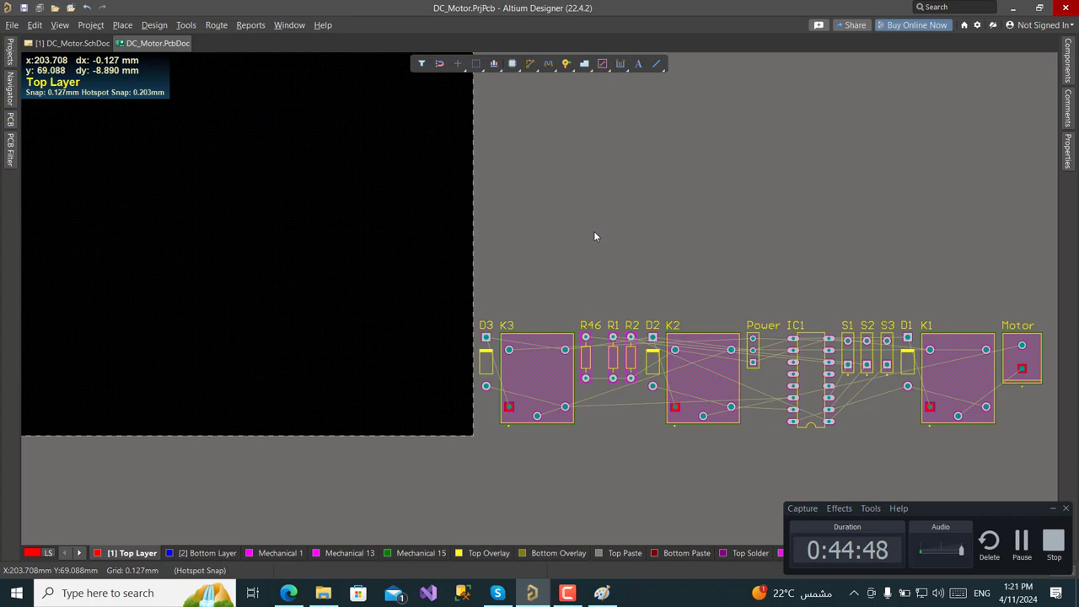
{"action": "right_click_drag", "start_coordinate": [593, 246], "coordinate": [601, 270]}
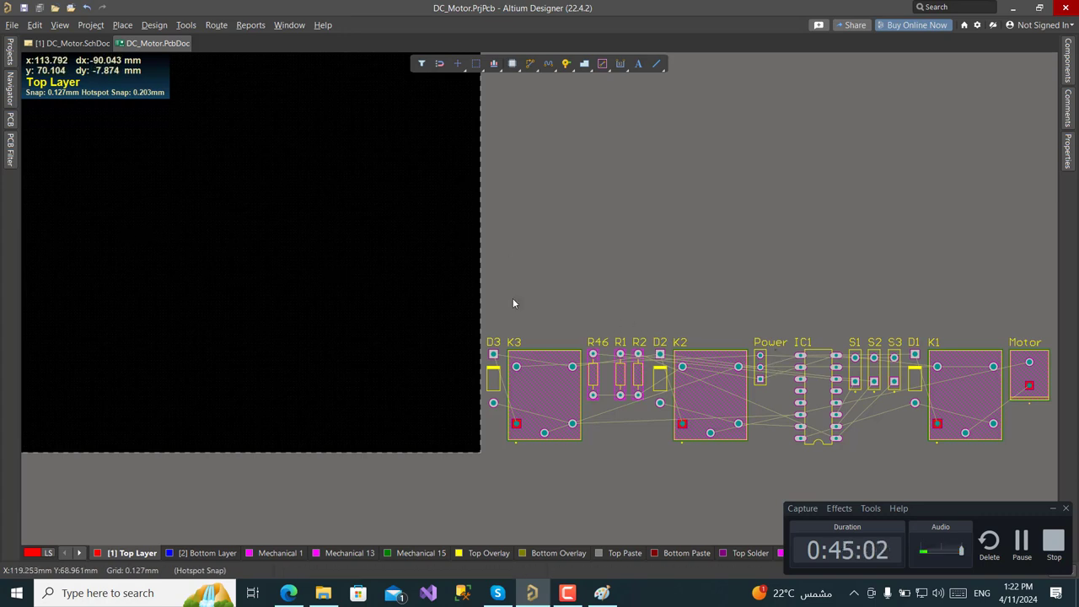
{"action": "right_click_drag", "start_coordinate": [536, 269], "coordinate": [557, 276]}
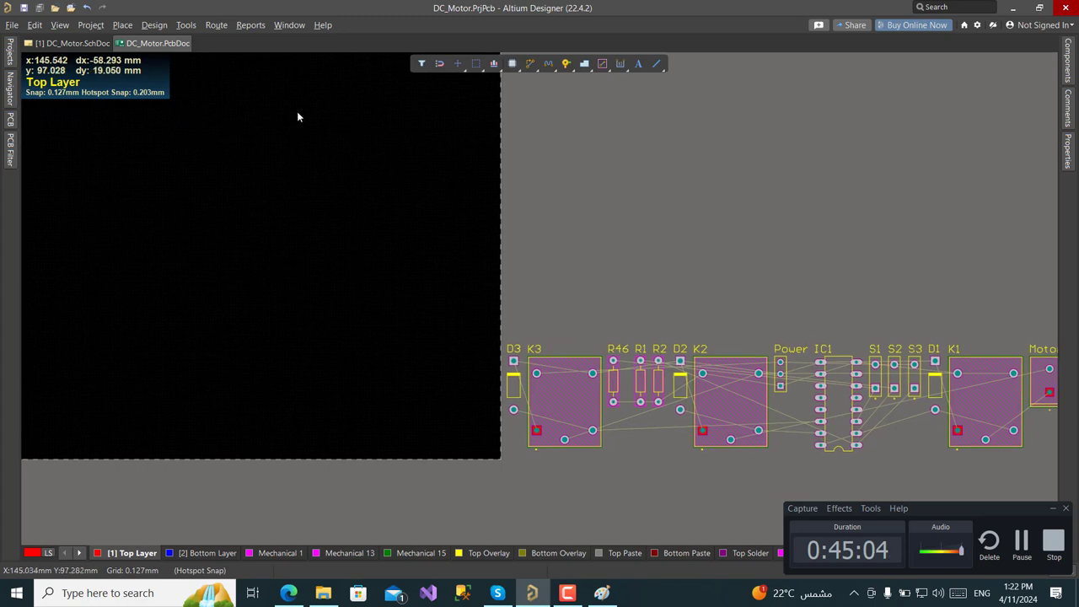
{"action": "left_click", "coordinate": [189, 27]}
{"action": "left_click", "coordinate": [122, 25]}
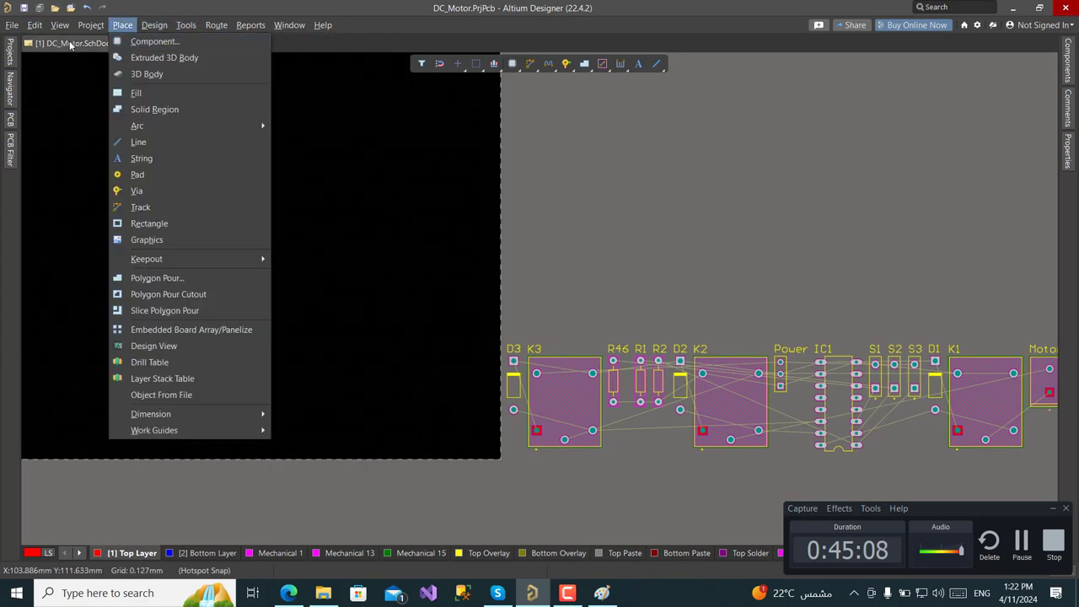
Go to DC_Motor.SchDoc and review the Cross Select Mode options on the System – Navigation preferences page, leaving the preferences accepted
{"action": "left_click", "coordinate": [71, 44]}
{"action": "left_click", "coordinate": [186, 24]}
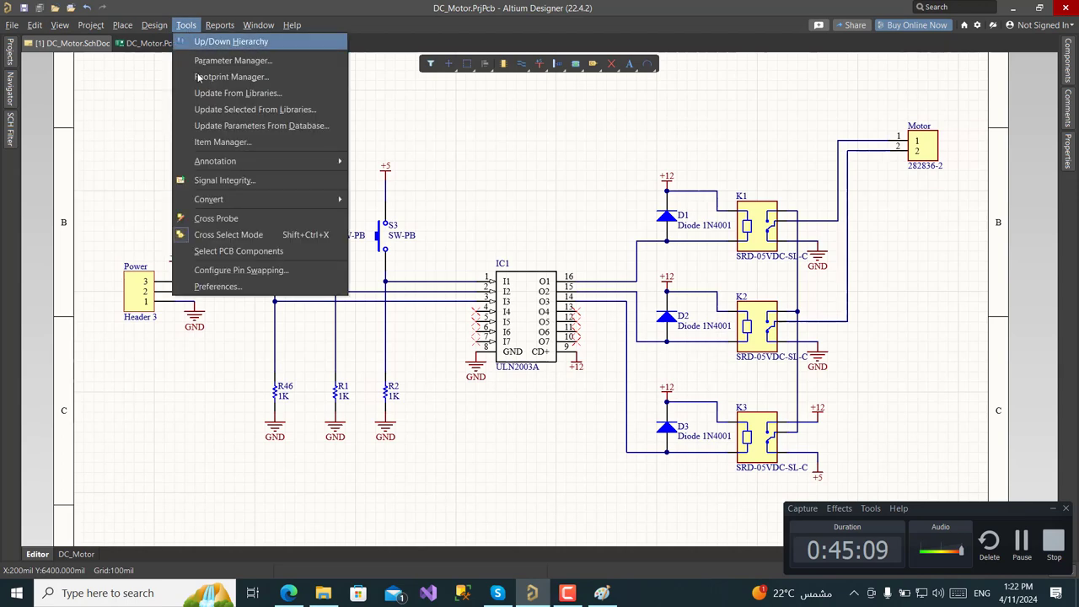
{"action": "left_click", "coordinate": [216, 287]}
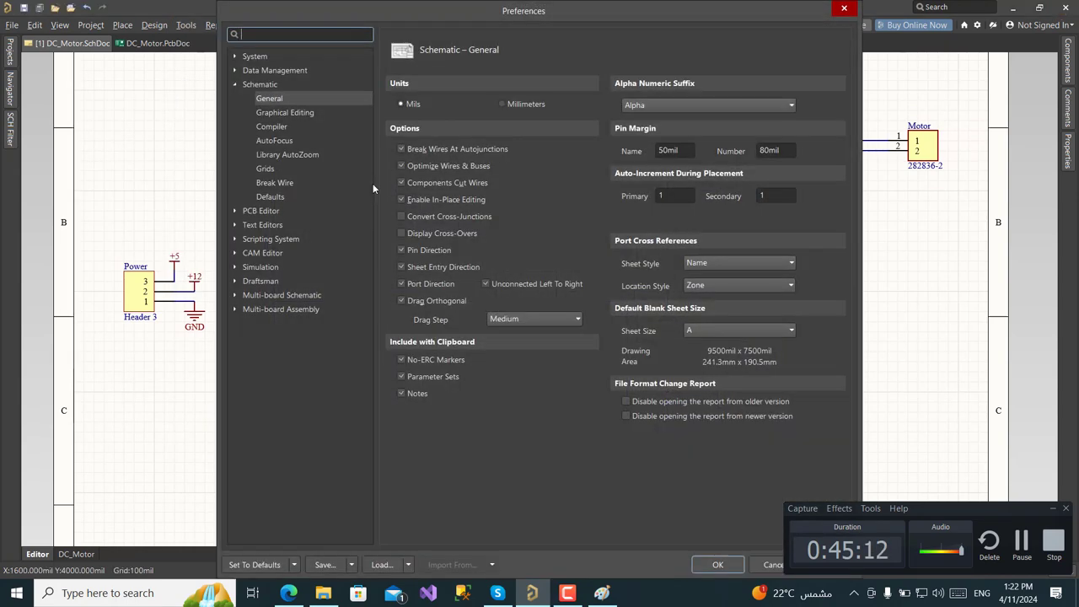
{"action": "left_click", "coordinate": [235, 55]}
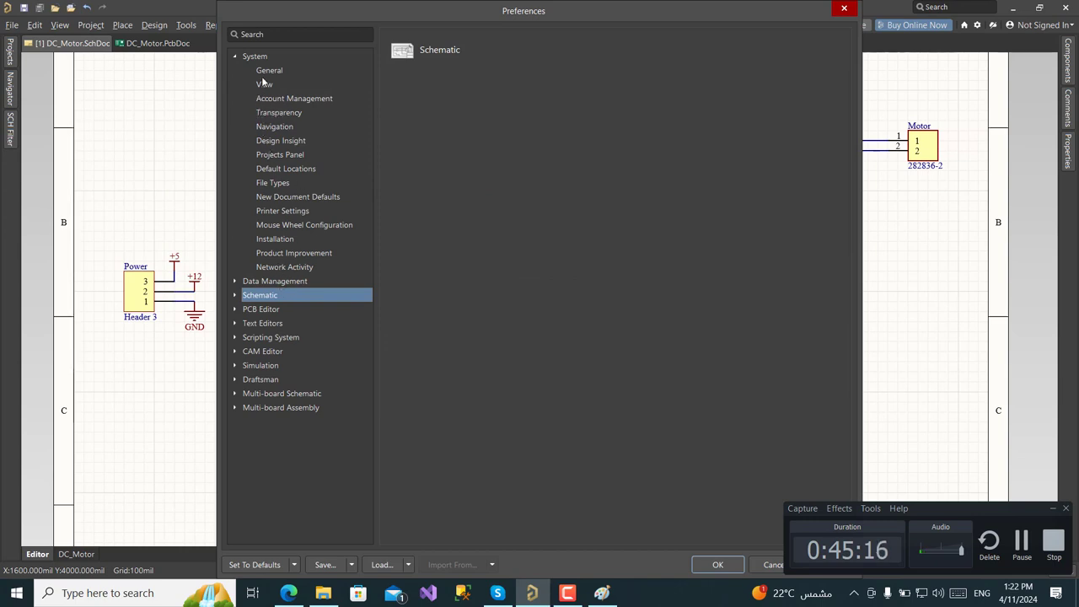
{"action": "left_click", "coordinate": [267, 72]}
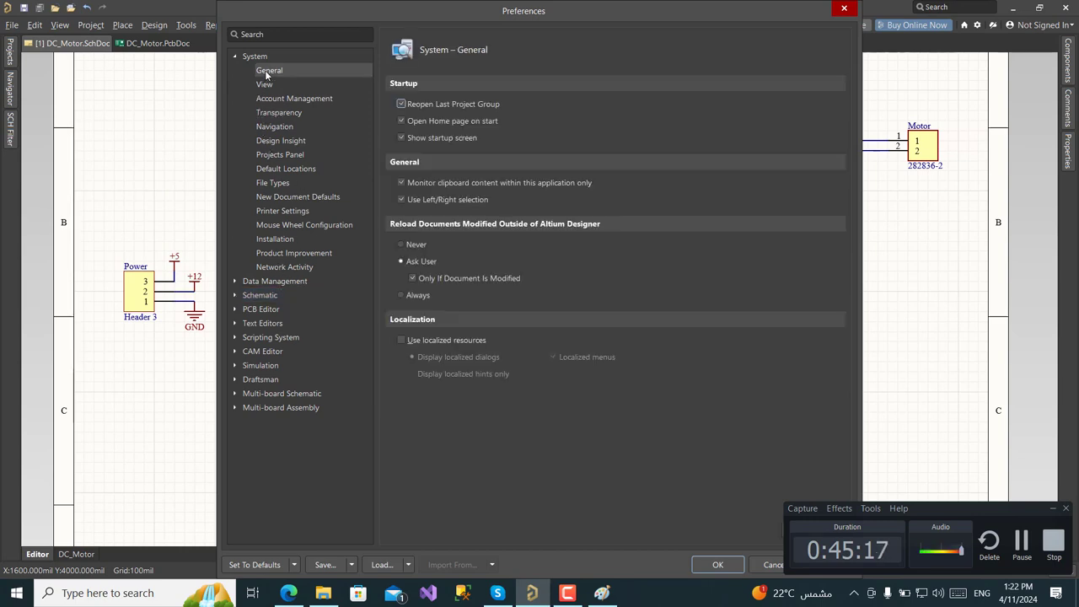
{"action": "left_click", "coordinate": [275, 128]}
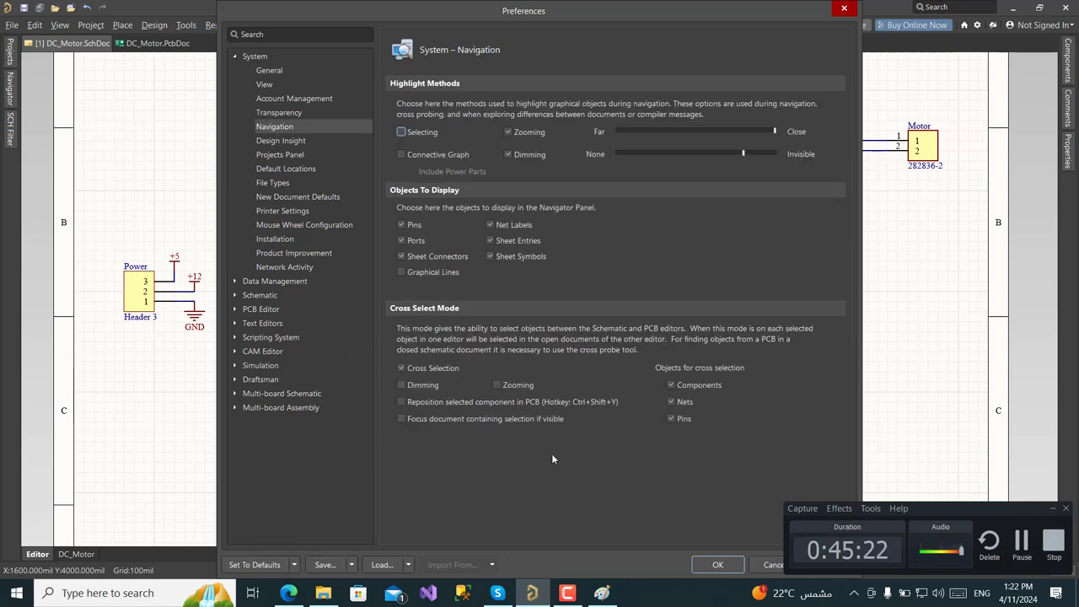
{"action": "left_click", "coordinate": [715, 564]}
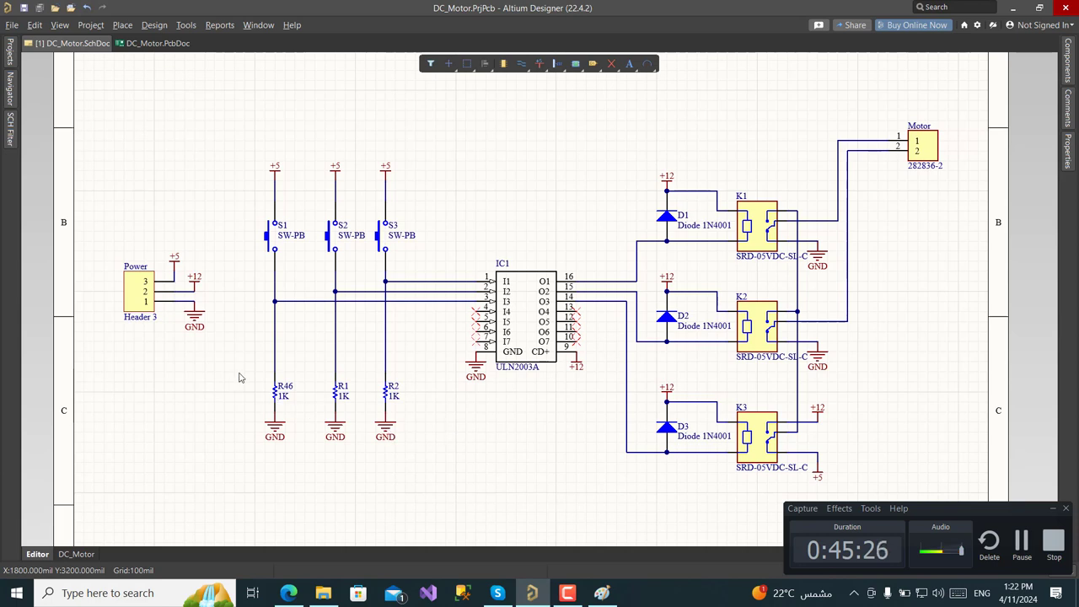
Select the Power header, each switch with its pull-down resistor (S1/R46, S2/R1, S3/R2) and IC1 together in the schematic
{"action": "left_click", "coordinate": [141, 305]}
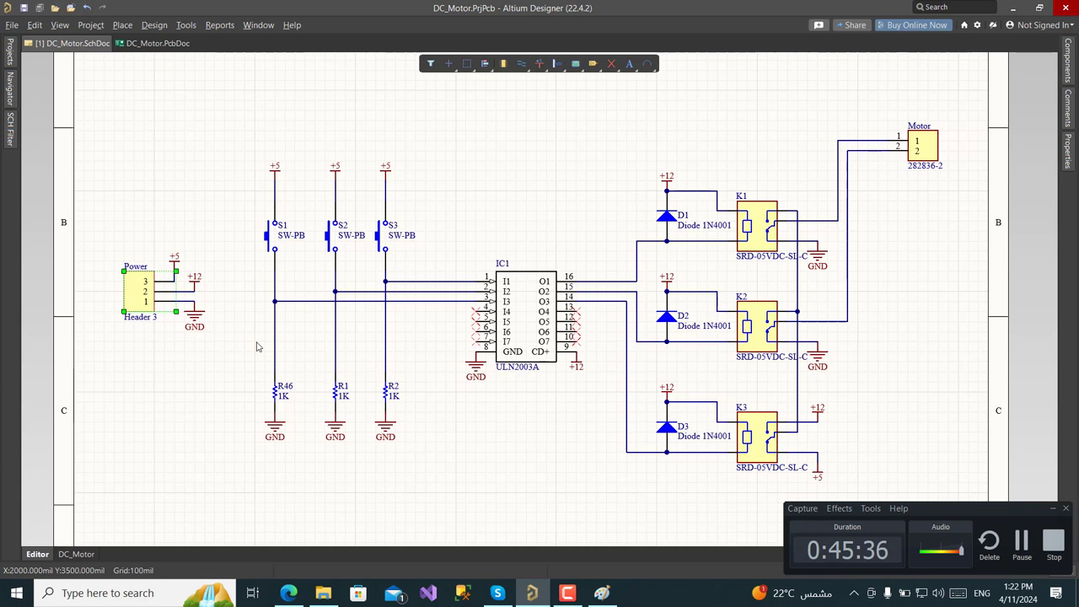
{"action": "left_click", "coordinate": [271, 240]}
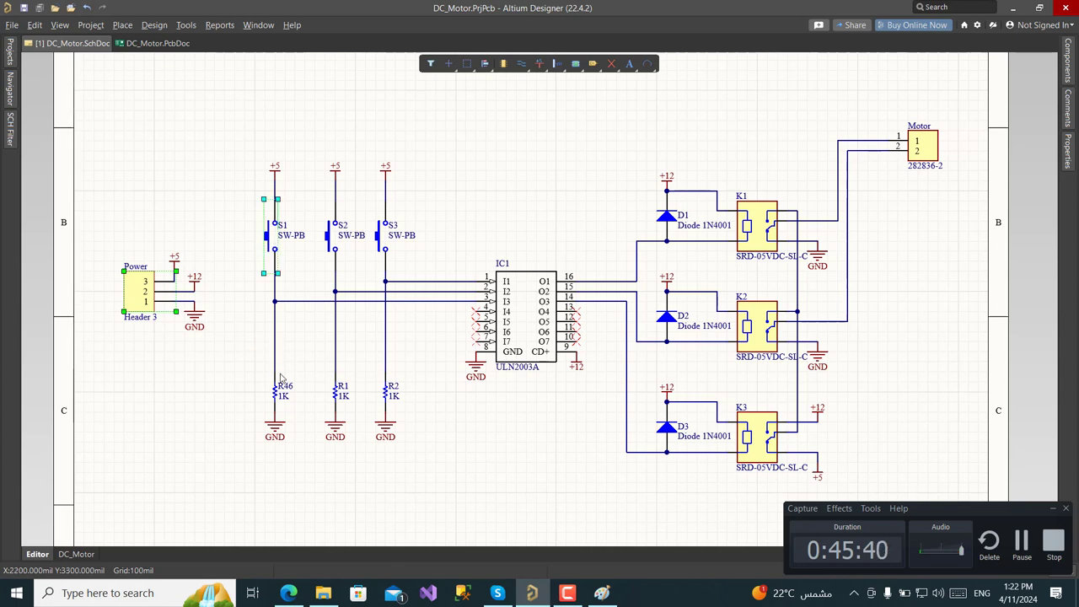
{"action": "left_click", "coordinate": [277, 402], "text": "shift"}
{"action": "left_click", "coordinate": [336, 238], "text": "shift"}
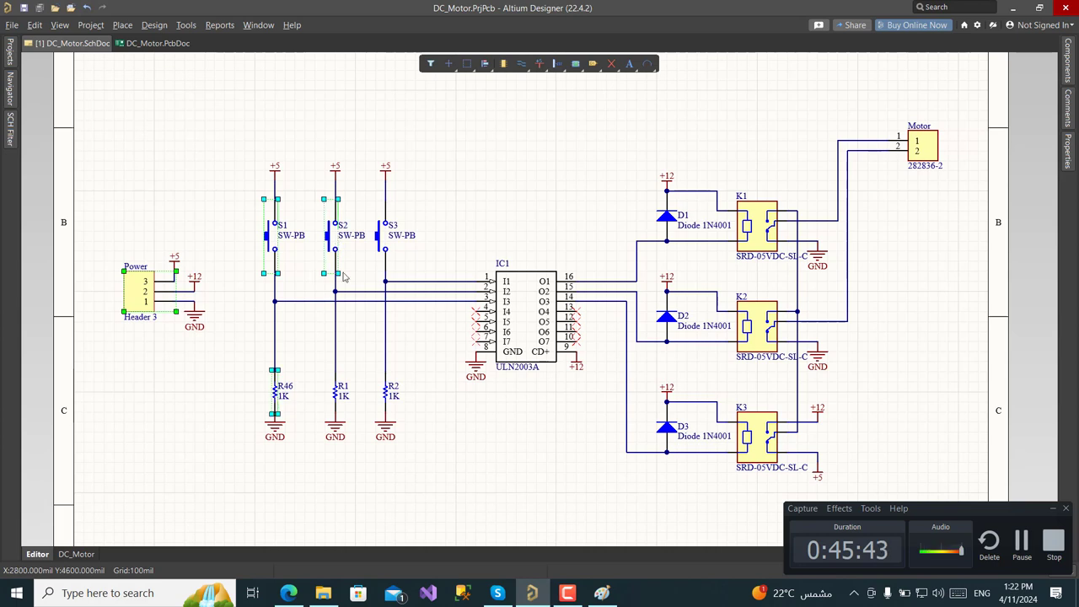
{"action": "left_click", "coordinate": [342, 393], "text": "shift"}
{"action": "left_click", "coordinate": [382, 238], "text": "shift"}
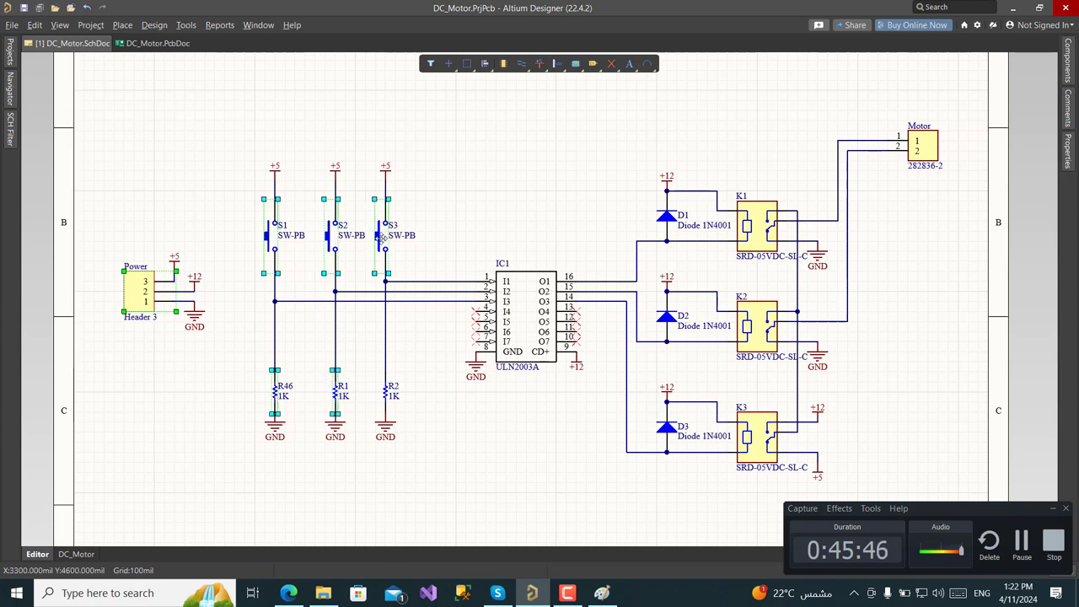
{"action": "left_click", "coordinate": [385, 395], "text": "shift"}
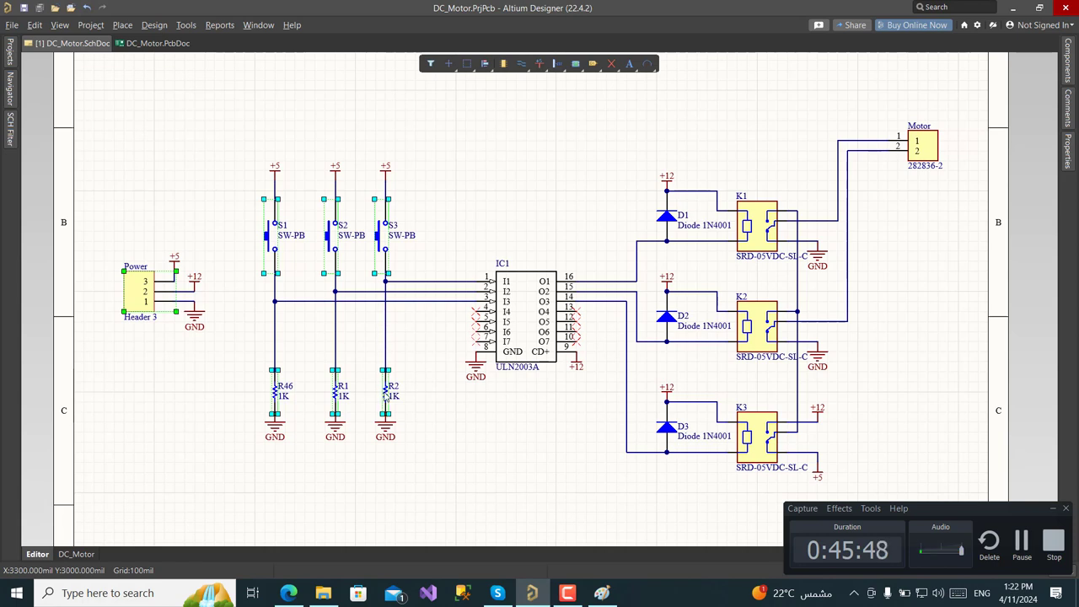
{"action": "left_click", "coordinate": [519, 330], "text": "shift"}
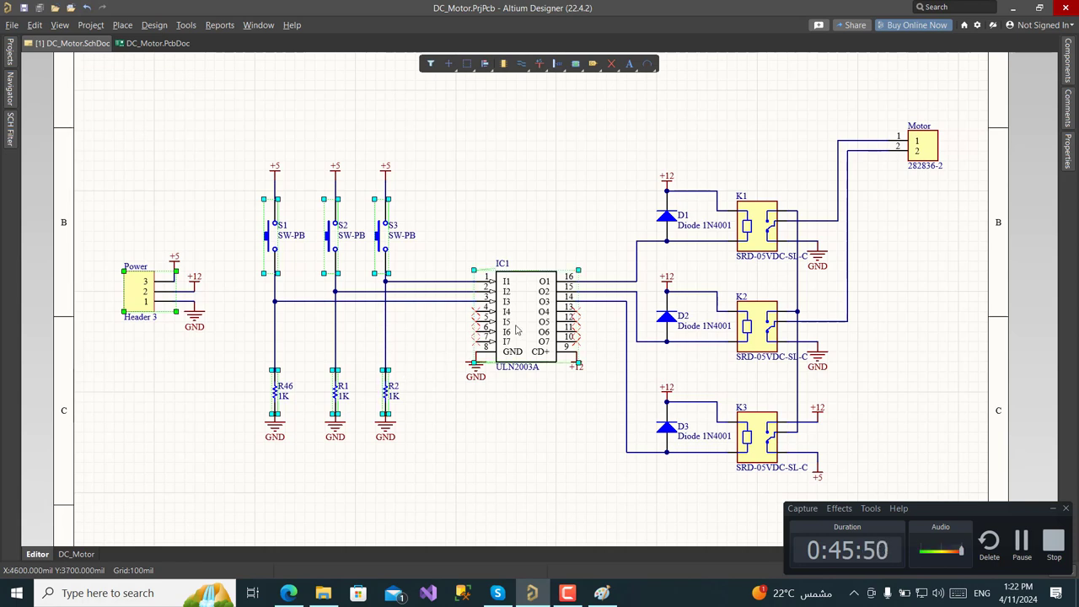
{"action": "key", "text": "F11"}
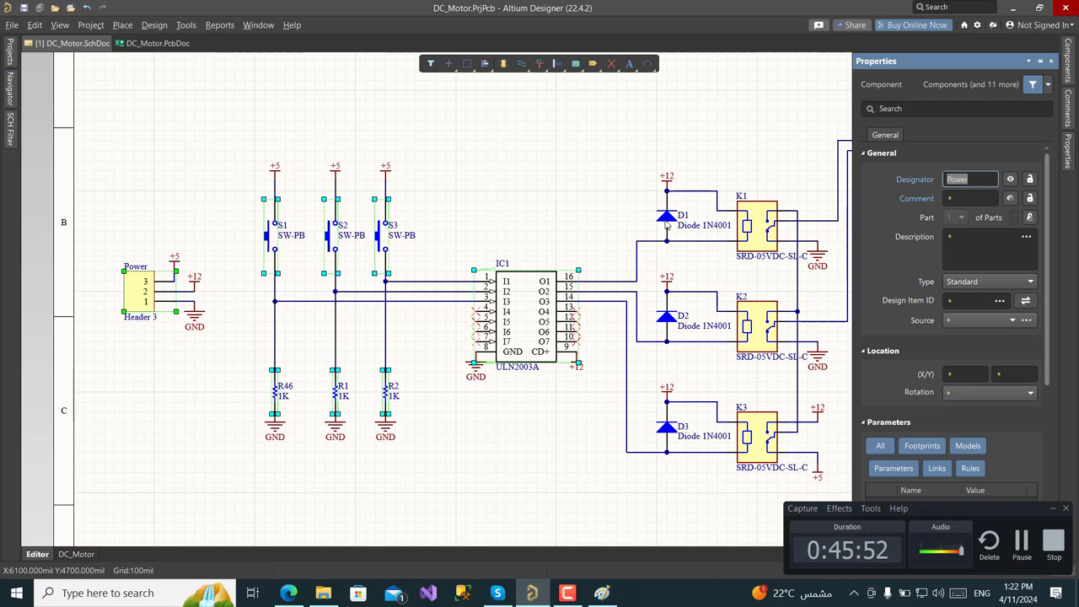
Add the diode and relay pairs D1/K1, D2/K2 and D3/K3 and the Motor connector to the schematic selection
{"action": "left_click", "coordinate": [665, 221], "text": "shift"}
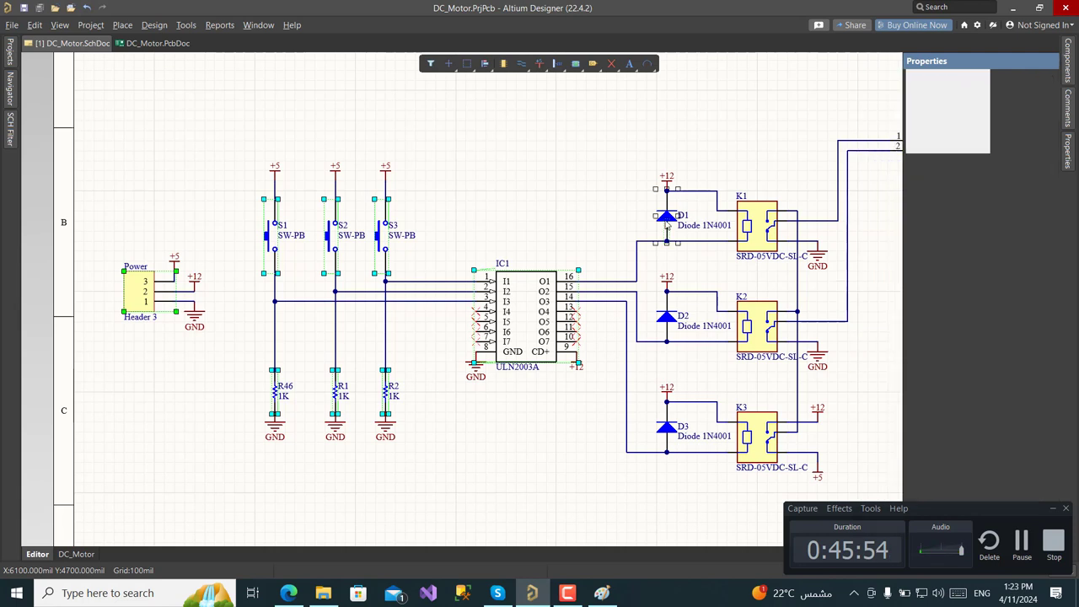
{"action": "left_click", "coordinate": [745, 226], "text": "shift"}
{"action": "left_click", "coordinate": [672, 327], "text": "shift"}
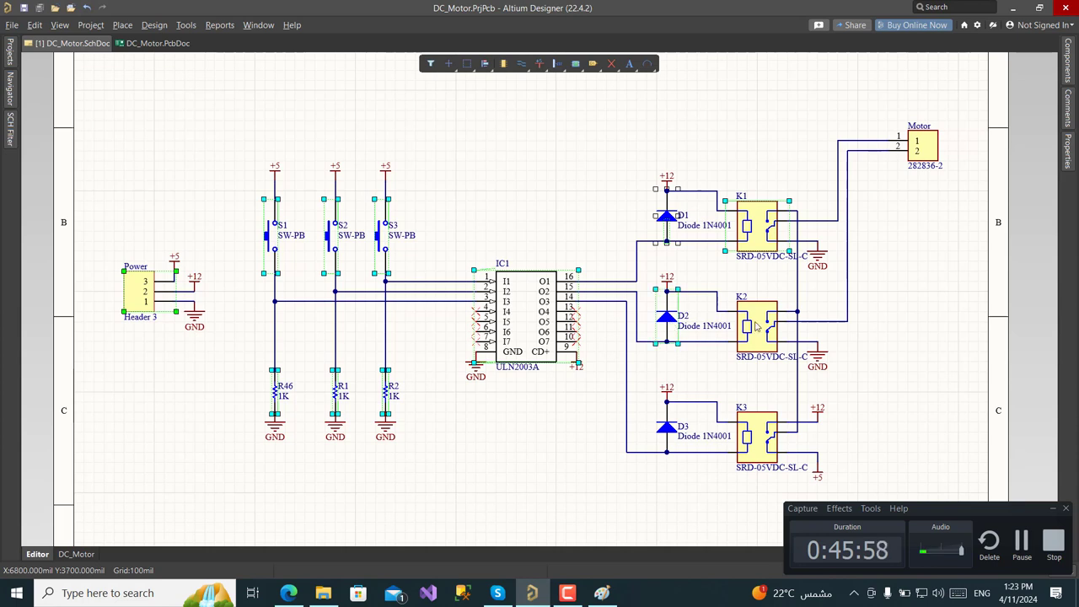
{"action": "left_click", "coordinate": [757, 326], "text": "shift"}
{"action": "left_click", "coordinate": [668, 433], "text": "shift"}
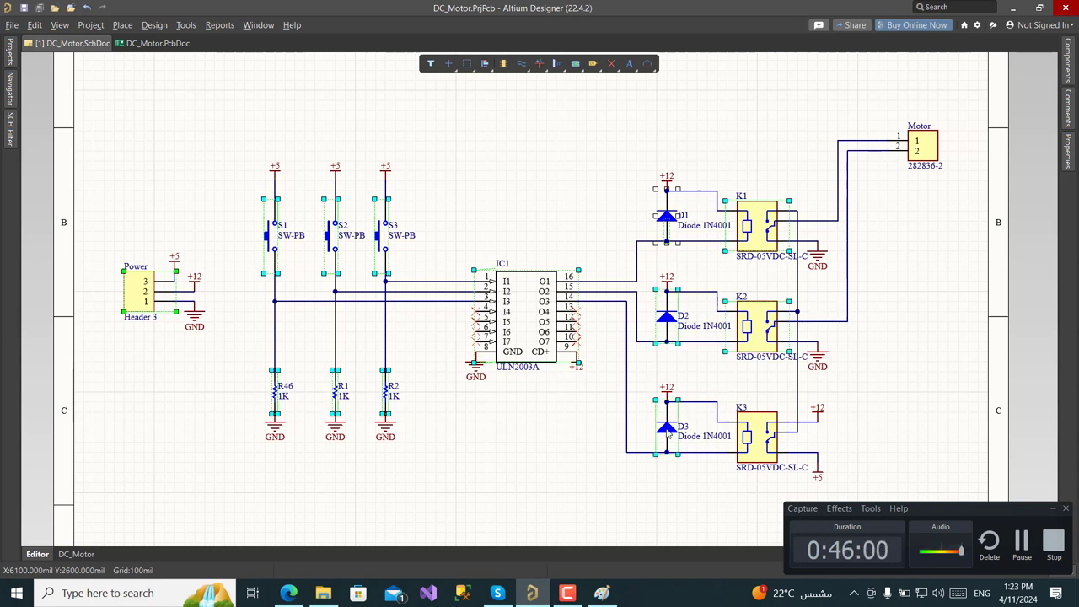
{"action": "left_click", "coordinate": [750, 437], "text": "shift"}
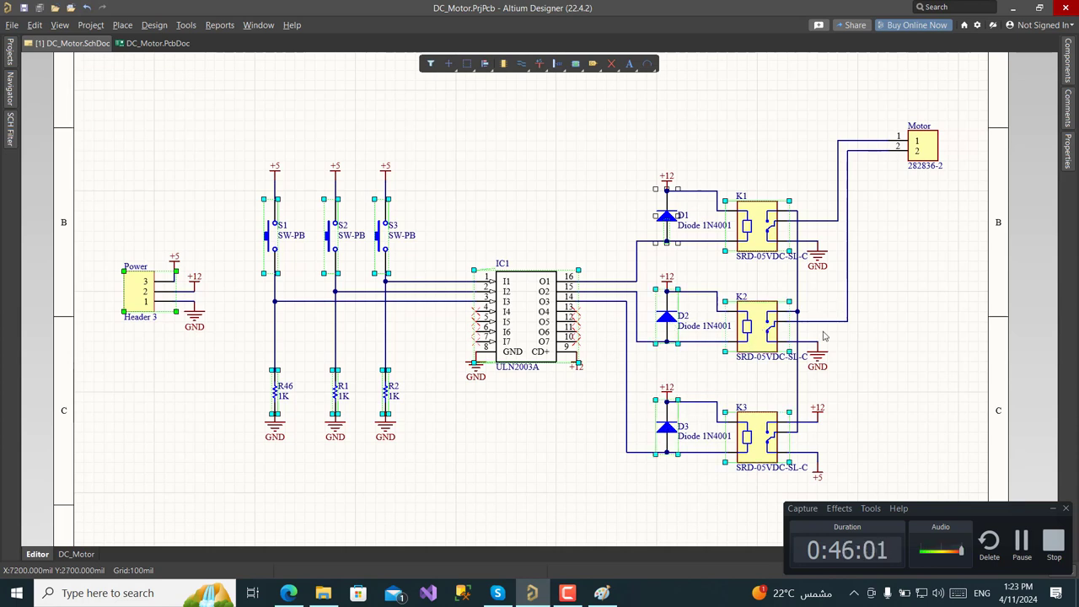
{"action": "left_click", "coordinate": [921, 156], "text": "shift"}
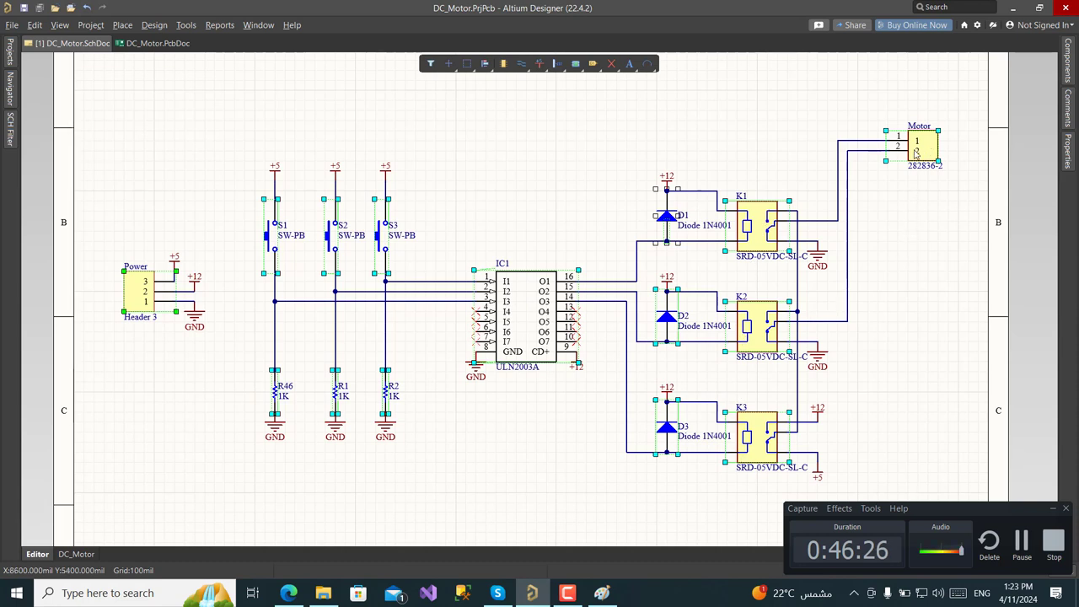
Check the cross-selected components in DC_Motor.PcbDoc, then return to the schematic and clear the selection
{"action": "left_click", "coordinate": [147, 44]}
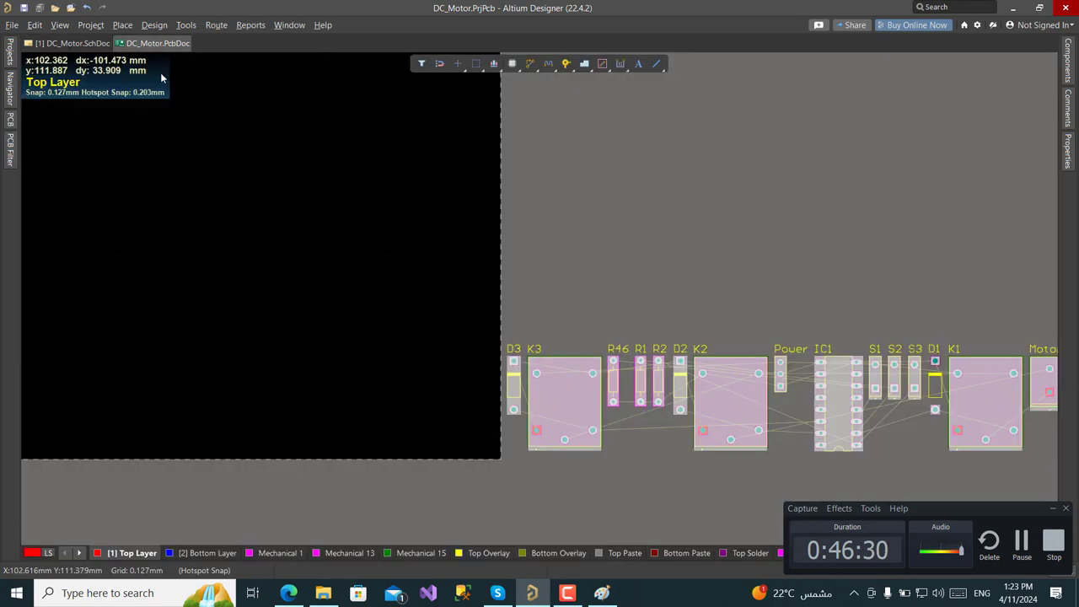
{"action": "scroll", "coordinate": [698, 281], "scroll_direction": "down", "scroll_amount": 1, "text": "ctrl"}
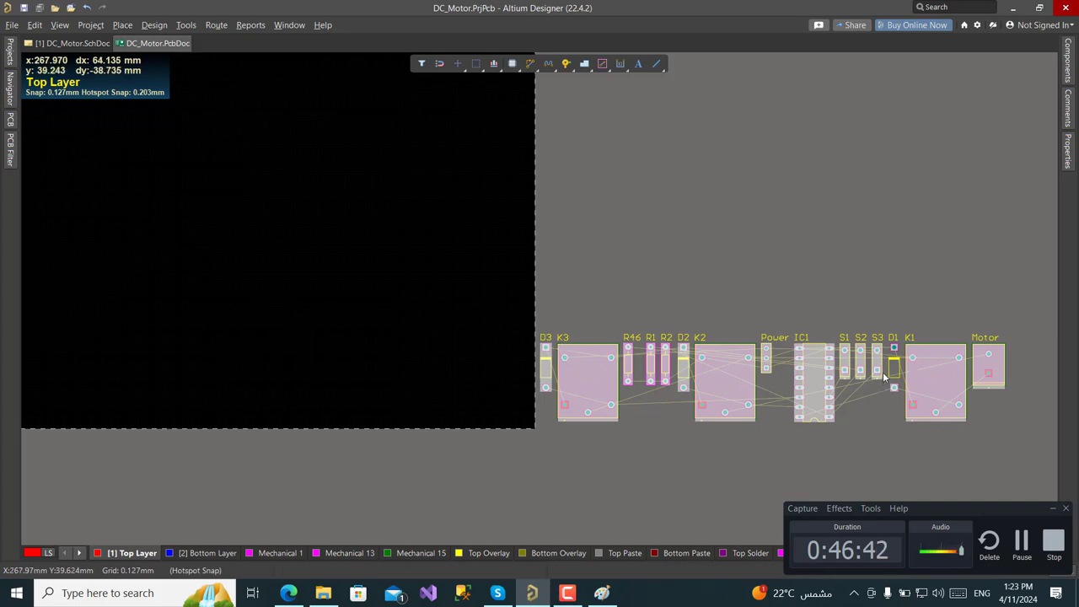
{"action": "left_click", "coordinate": [57, 43]}
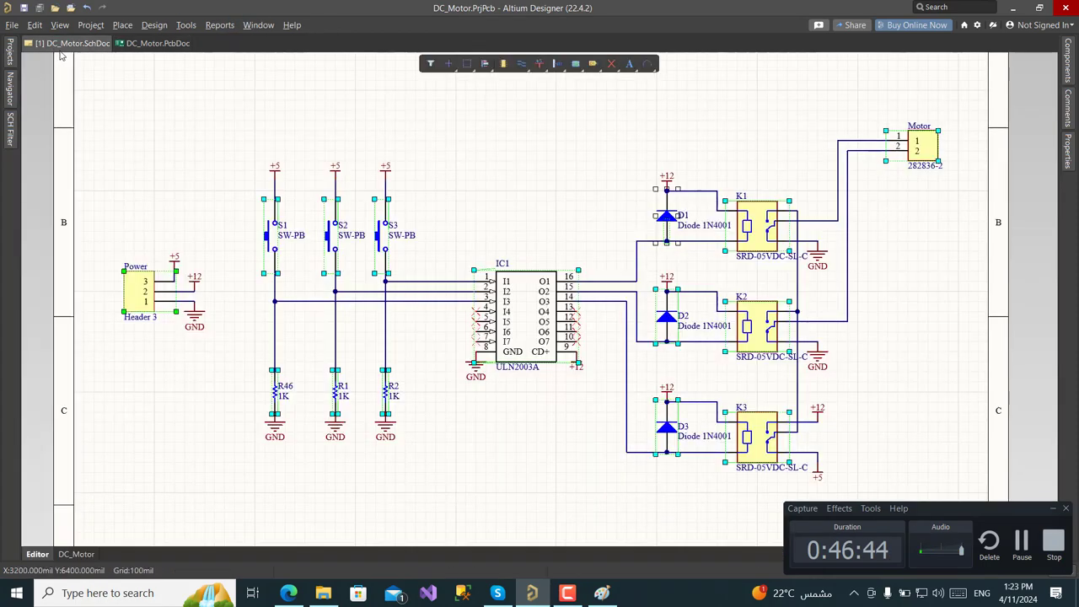
{"action": "left_click", "coordinate": [508, 216]}
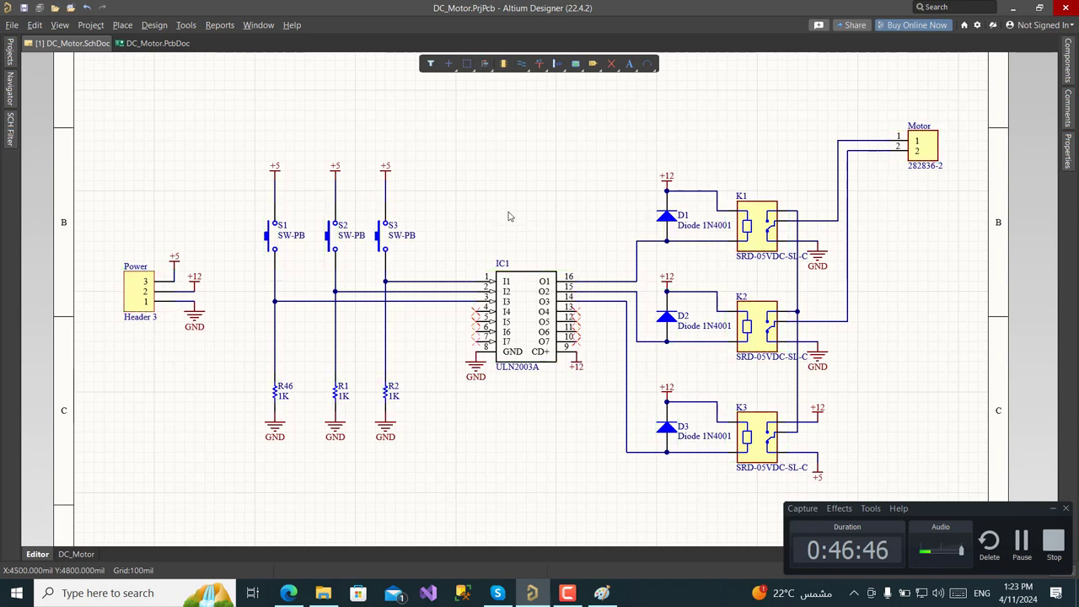
Check DC_Motor.PcbDoc, then select the Power header, S1/R46, S2/R1, S3/R2 and IC1 in that order in the schematic
{"action": "left_click", "coordinate": [126, 44]}
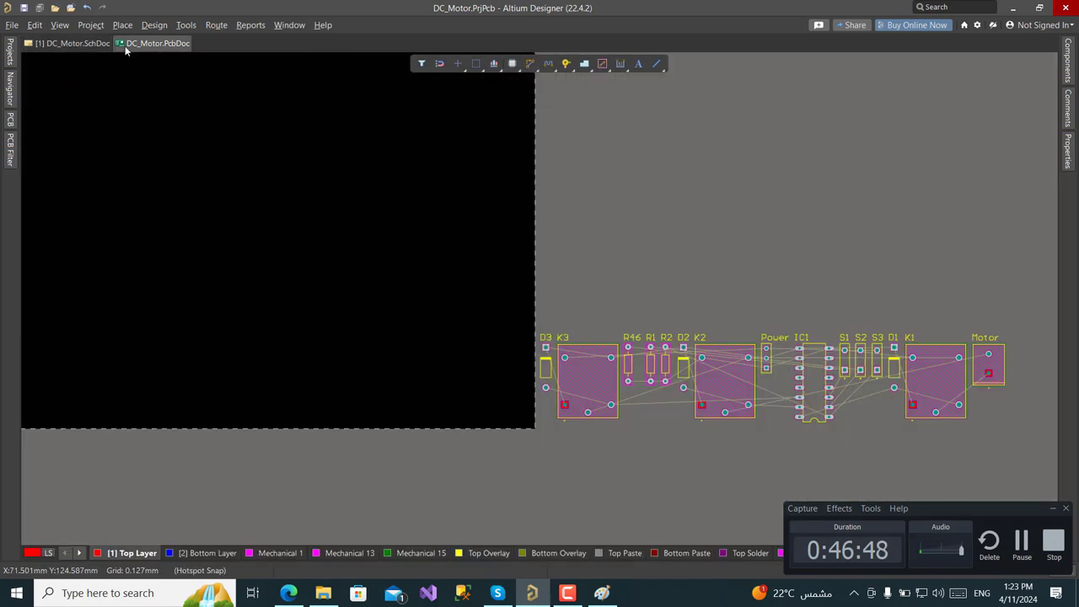
{"action": "left_click", "coordinate": [63, 44]}
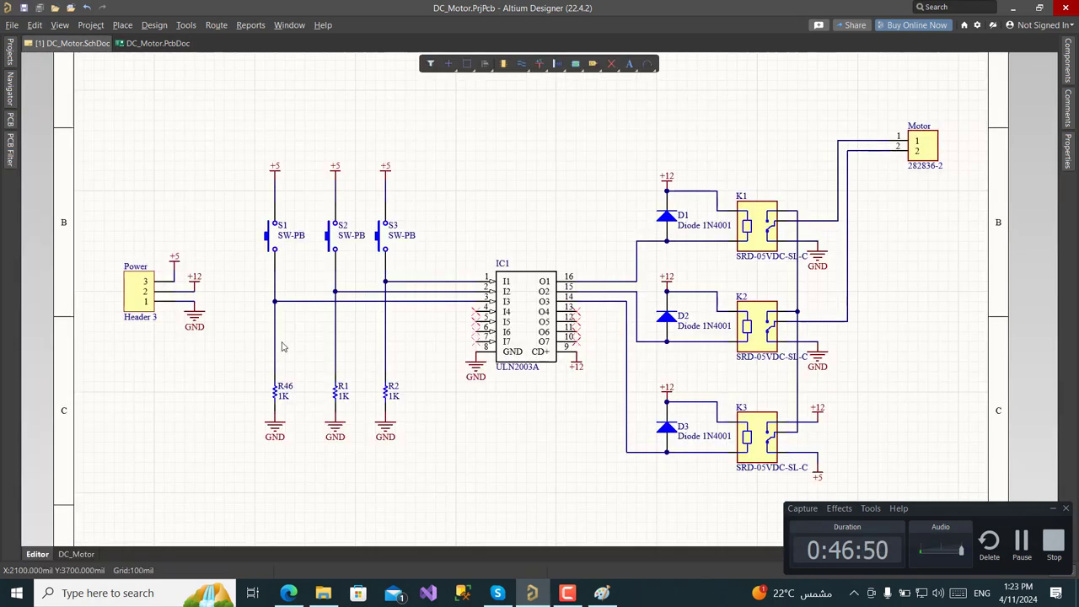
{"action": "left_click", "coordinate": [148, 300]}
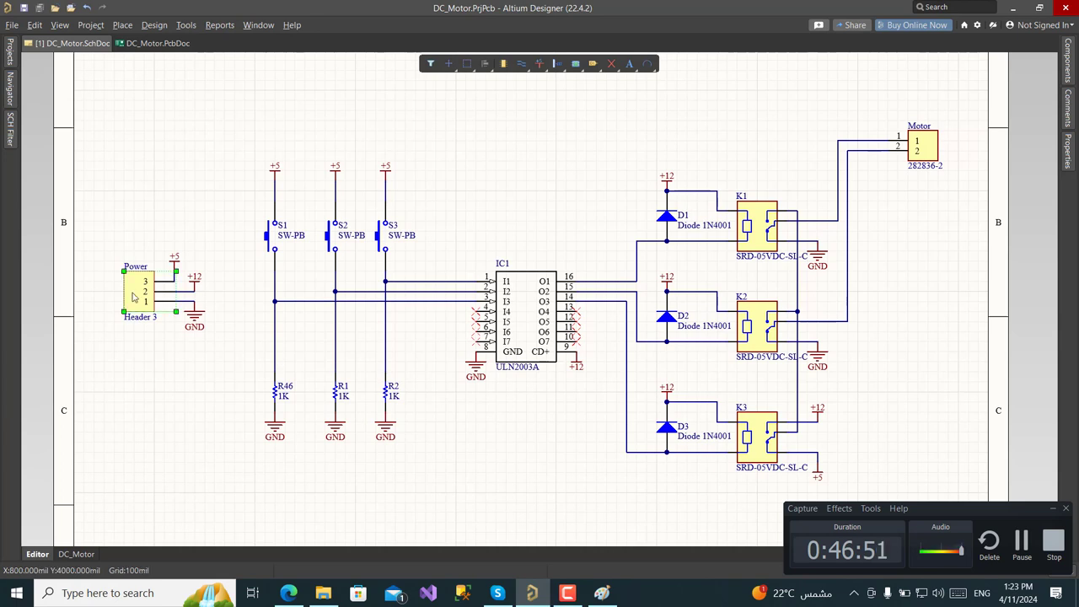
{"action": "left_click", "coordinate": [273, 237], "text": "shift"}
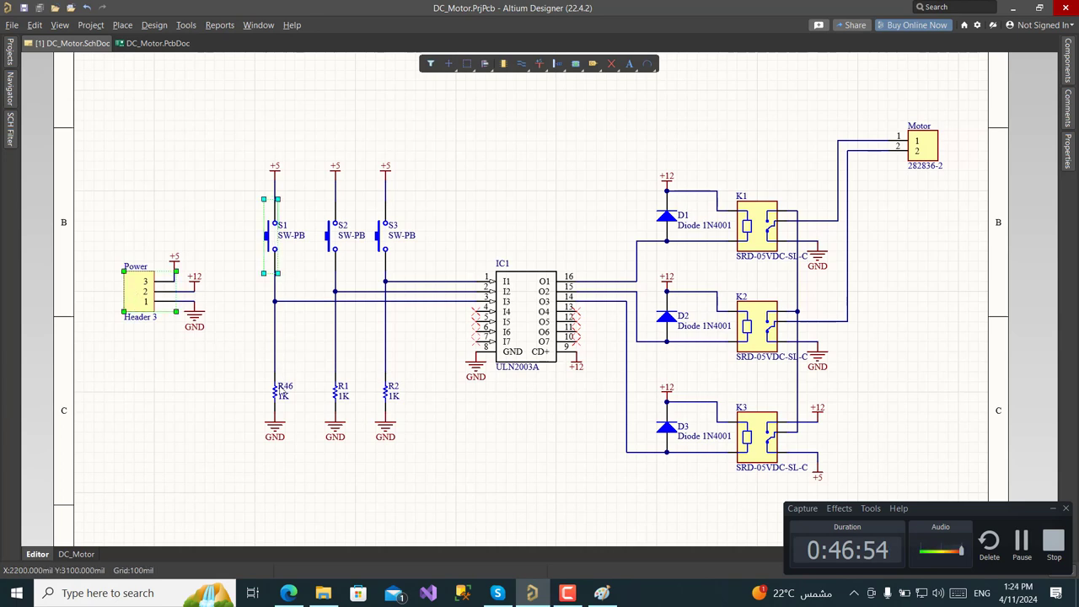
{"action": "left_click", "coordinate": [277, 391], "text": "shift"}
{"action": "left_click", "coordinate": [341, 239], "text": "shift"}
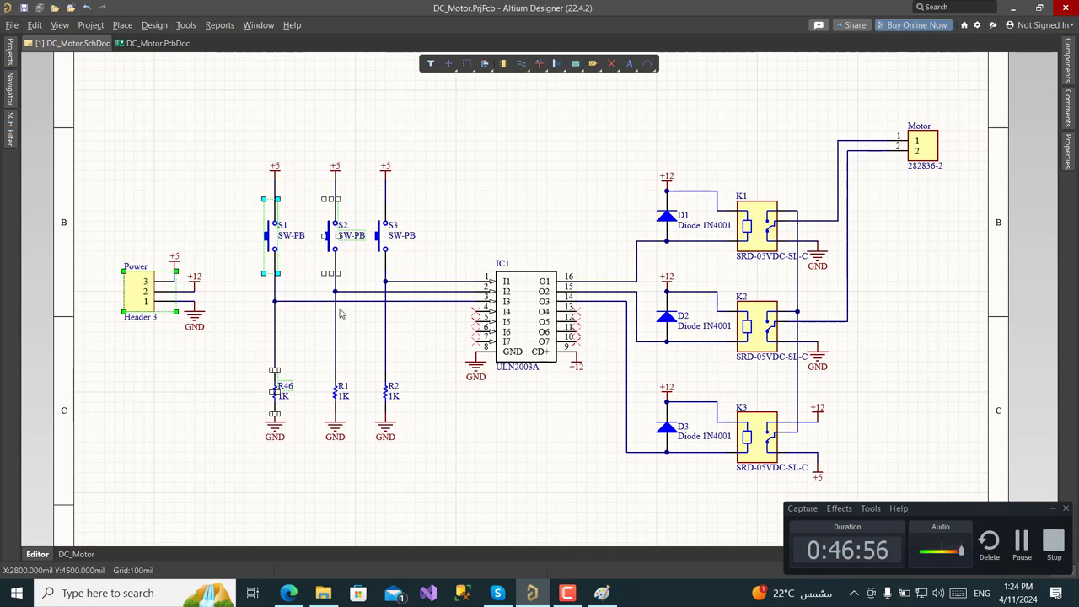
{"action": "left_click", "coordinate": [340, 401], "text": "shift"}
{"action": "left_click", "coordinate": [389, 229], "text": "shift"}
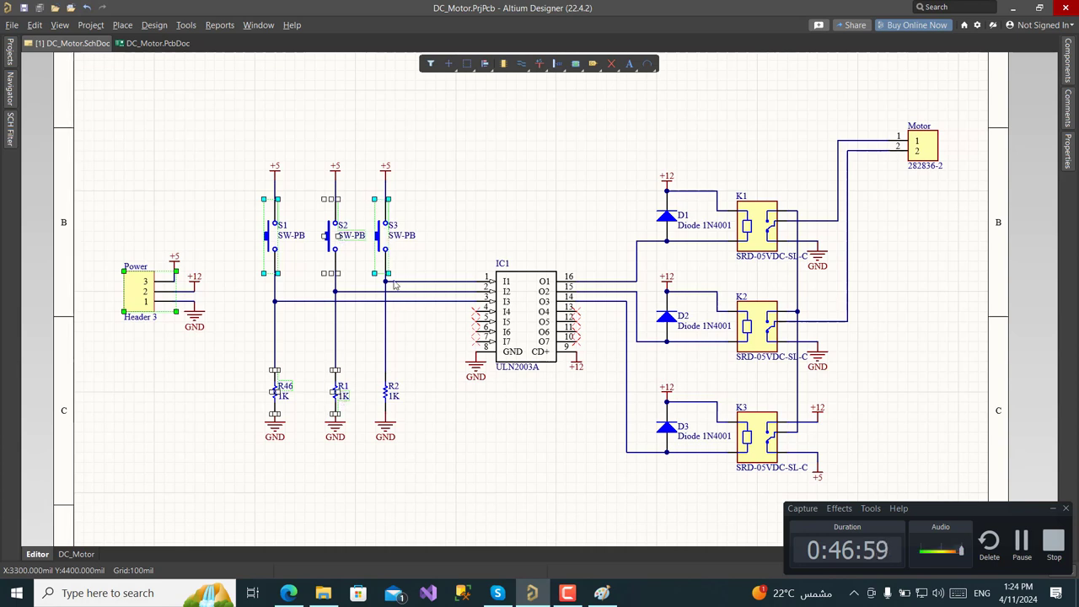
{"action": "left_click", "coordinate": [391, 394], "text": "shift"}
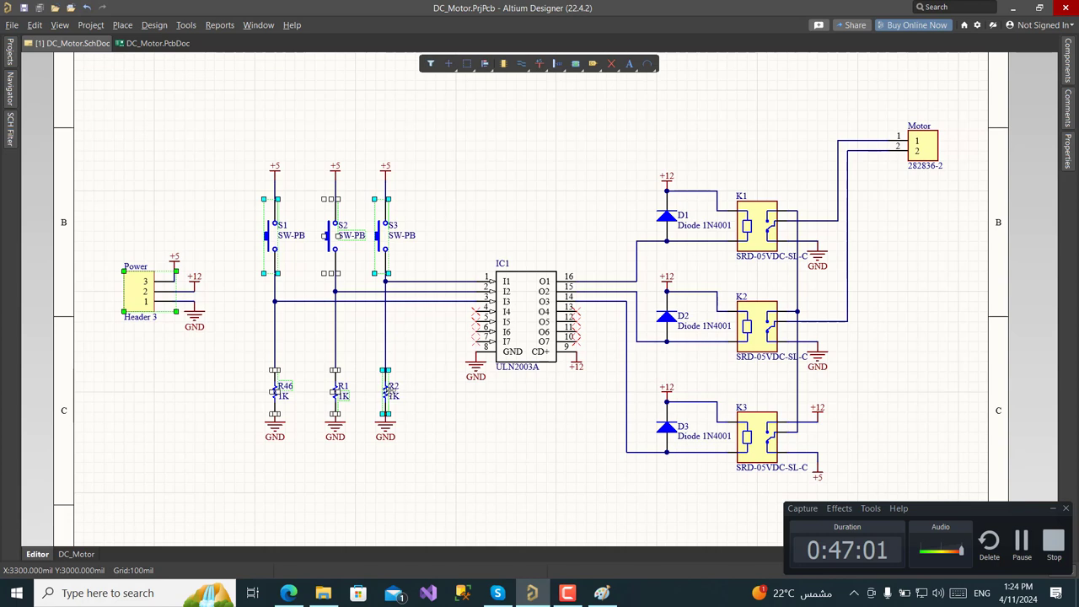
{"action": "left_click", "coordinate": [523, 317], "text": "shift"}
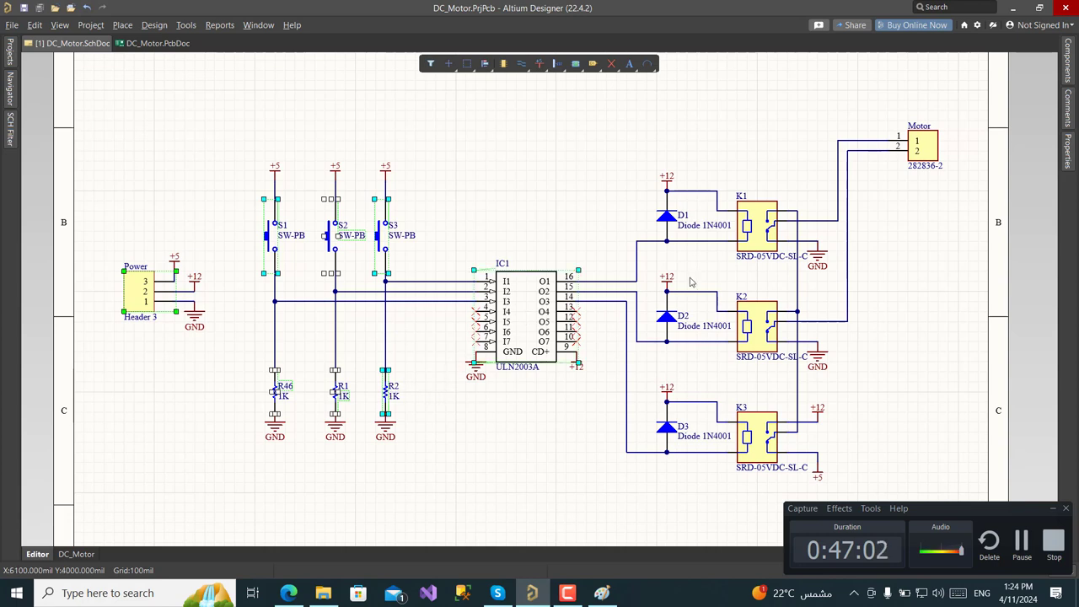
Extend the schematic selection with D1/K1, D2/K2, D3/K3 and the Motor connector, in that order
{"action": "left_click", "coordinate": [667, 220], "text": "shift"}
{"action": "left_click", "coordinate": [755, 234], "text": "shift"}
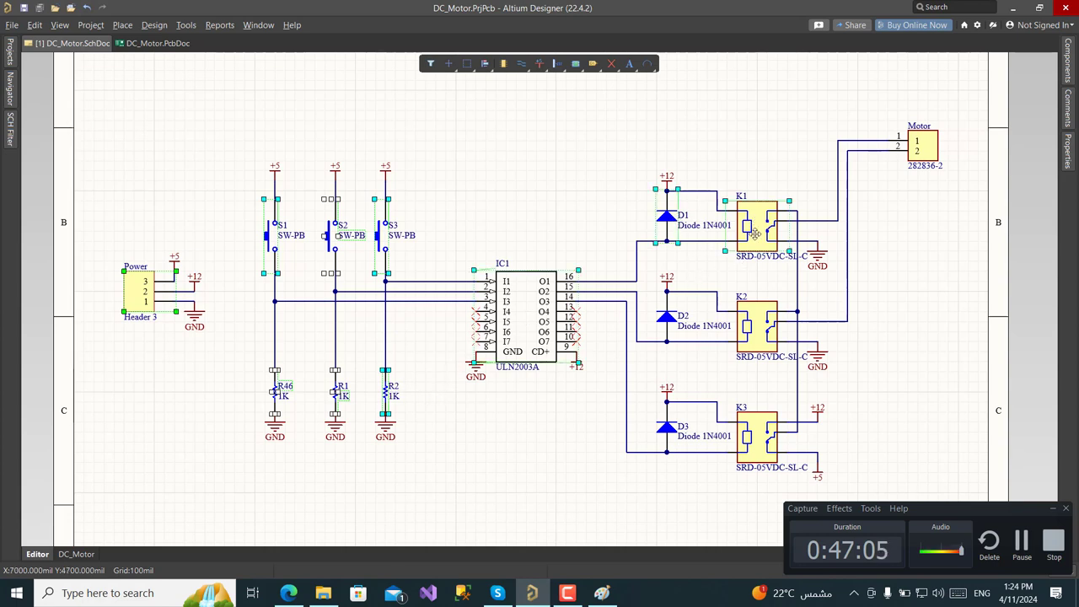
{"action": "left_click", "coordinate": [669, 323], "text": "shift"}
{"action": "left_click", "coordinate": [756, 330], "text": "shift"}
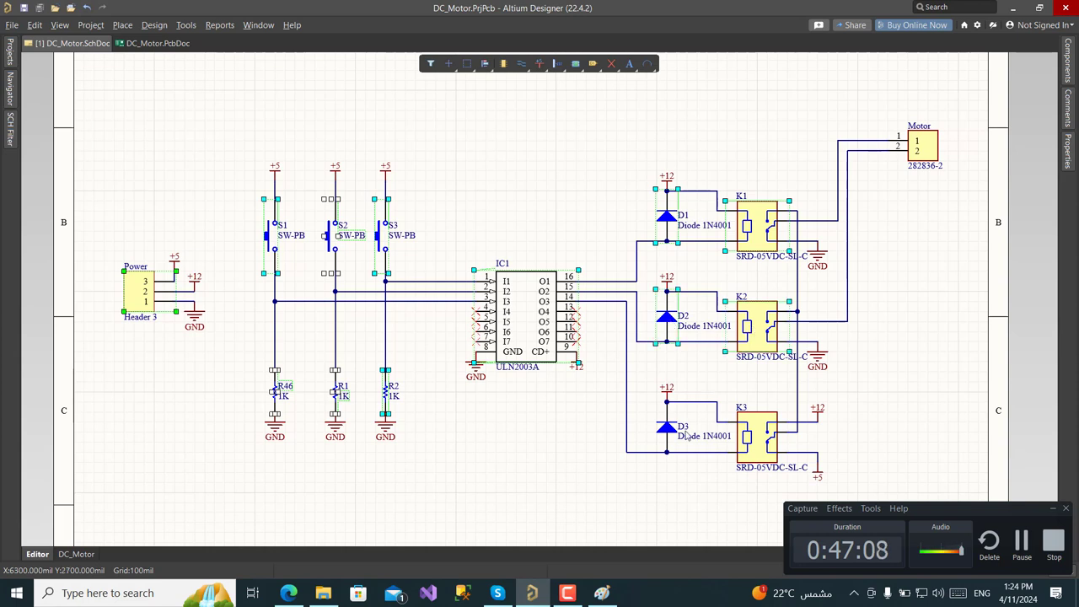
{"action": "left_click", "coordinate": [669, 433], "text": "shift"}
{"action": "left_click", "coordinate": [747, 437], "text": "shift"}
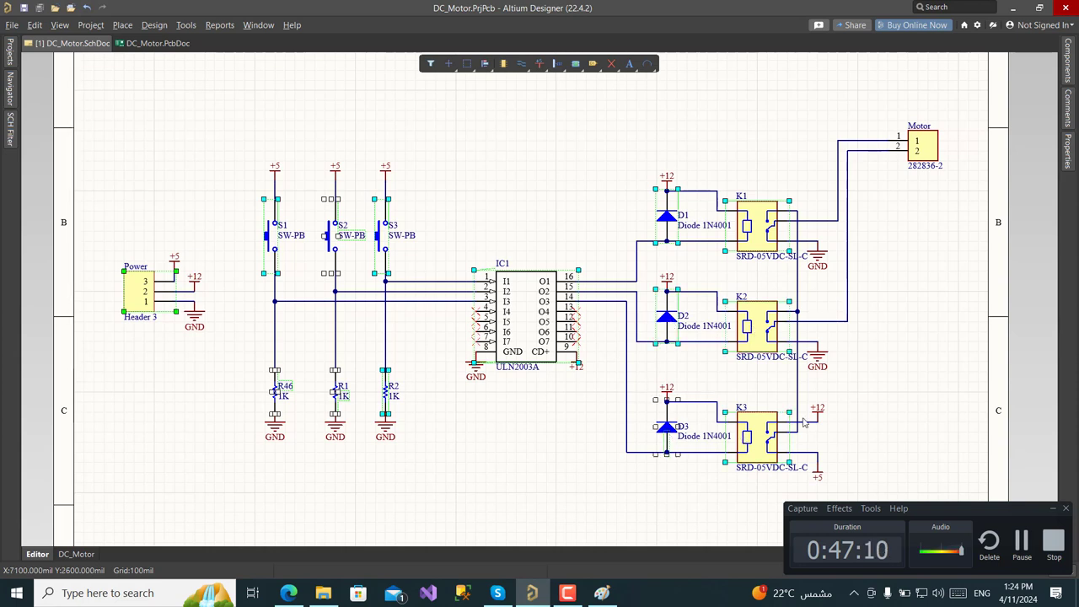
{"action": "left_click", "coordinate": [918, 153], "text": "shift"}
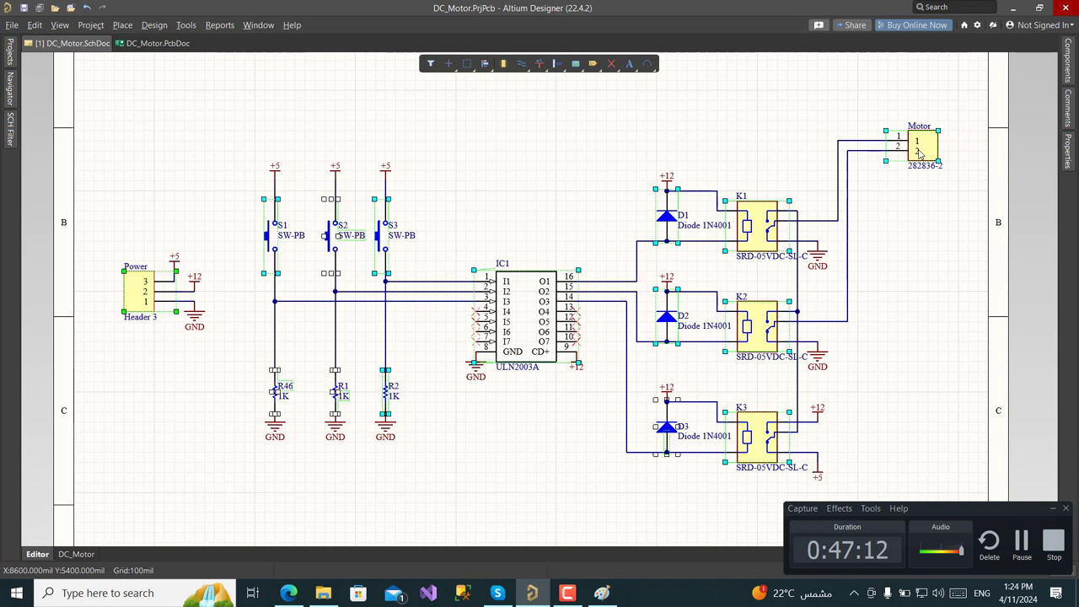
{"action": "left_click", "coordinate": [170, 44]}
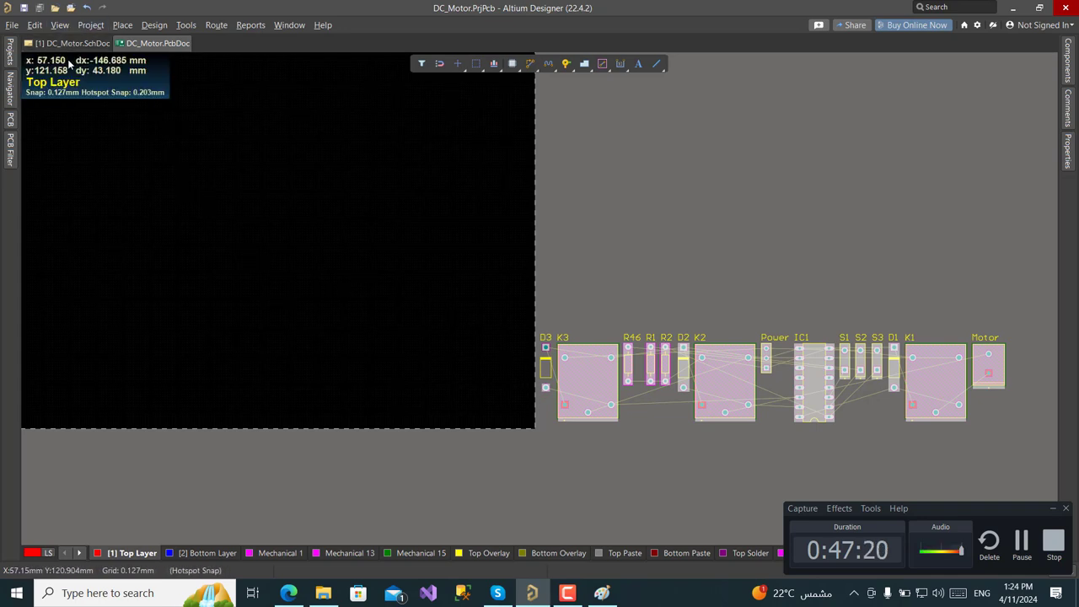
{"action": "left_click", "coordinate": [186, 25]}
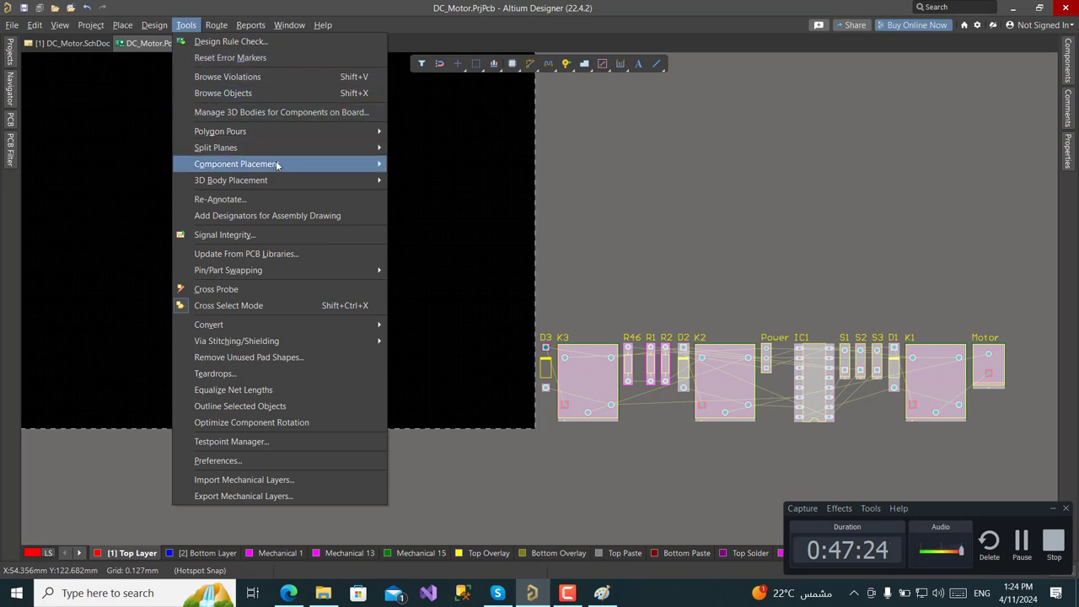
{"action": "mouse_move", "coordinate": [278, 163]}
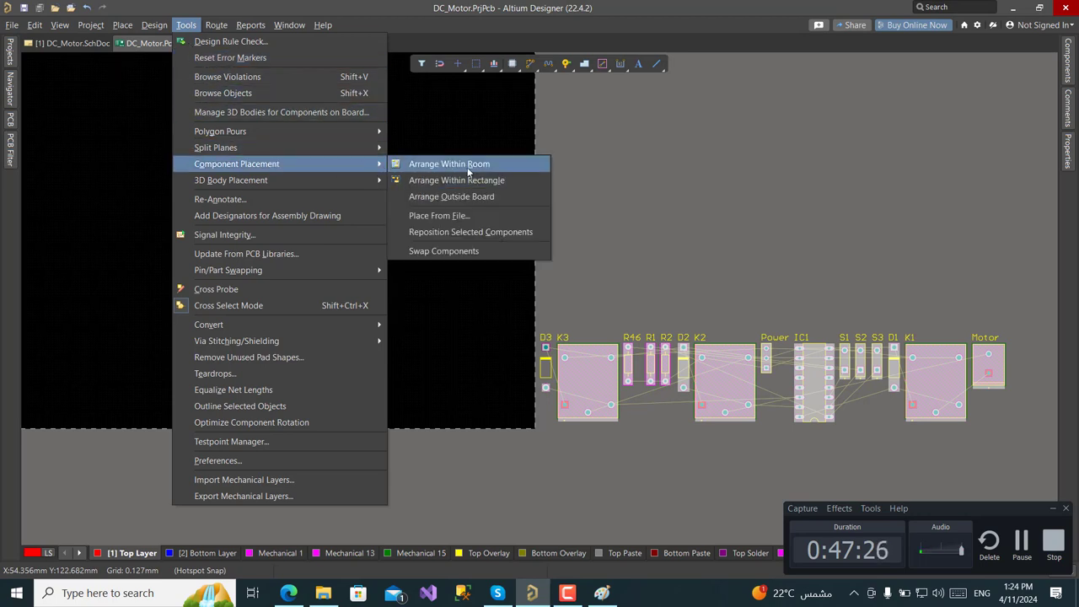
{"action": "left_click", "coordinate": [524, 234]}
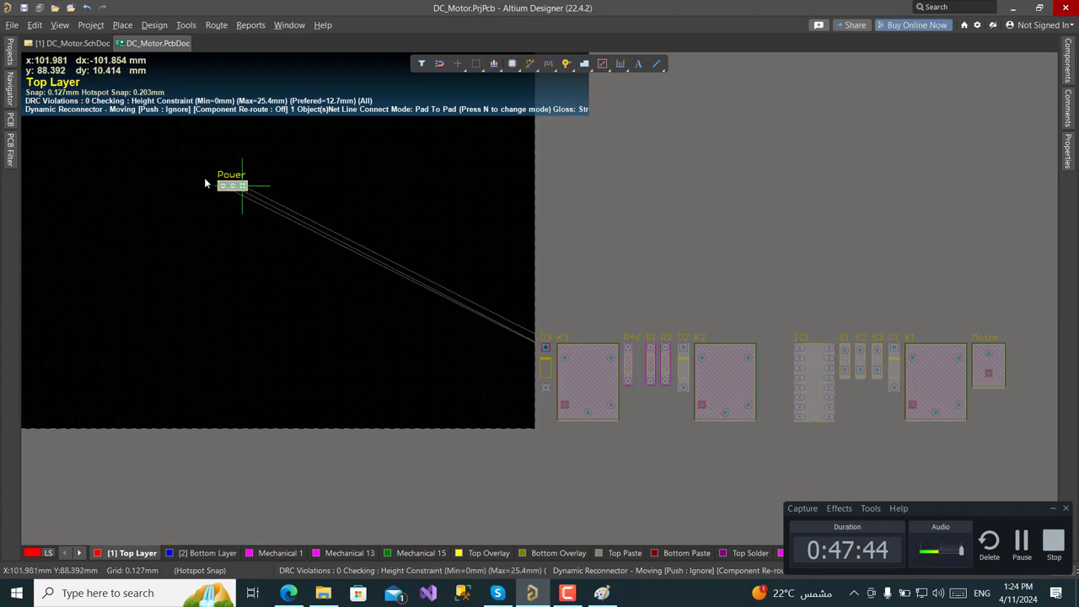
{"action": "right_click", "coordinate": [148, 183]}
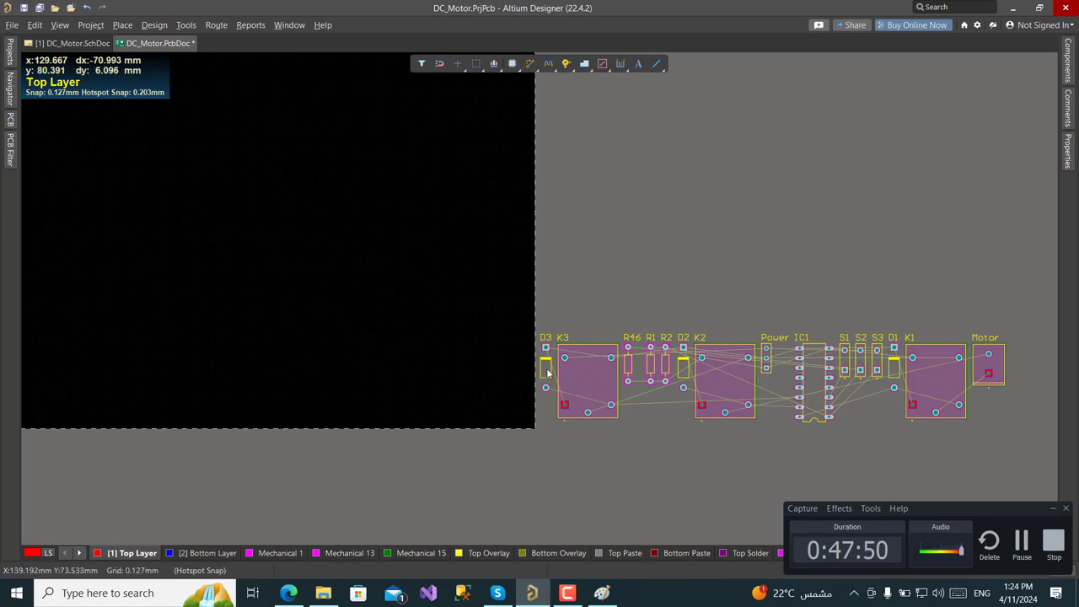
Save all documents and reselect the schematic components in circuit order, from the Power header, S1 and R46 through to the Motor connector
{"action": "left_click", "coordinate": [41, 7]}
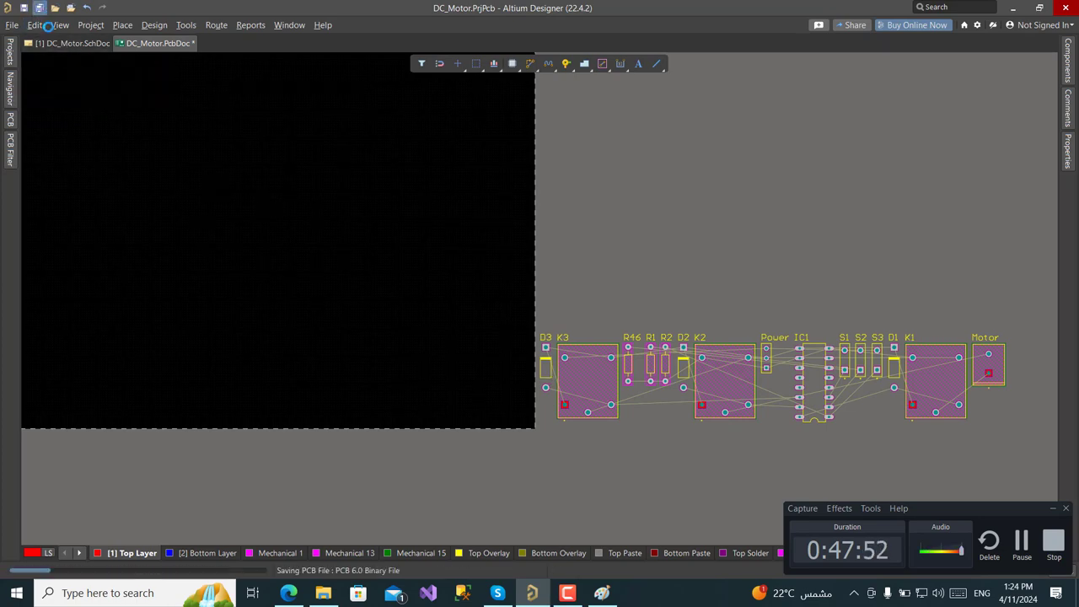
{"action": "left_click", "coordinate": [66, 45]}
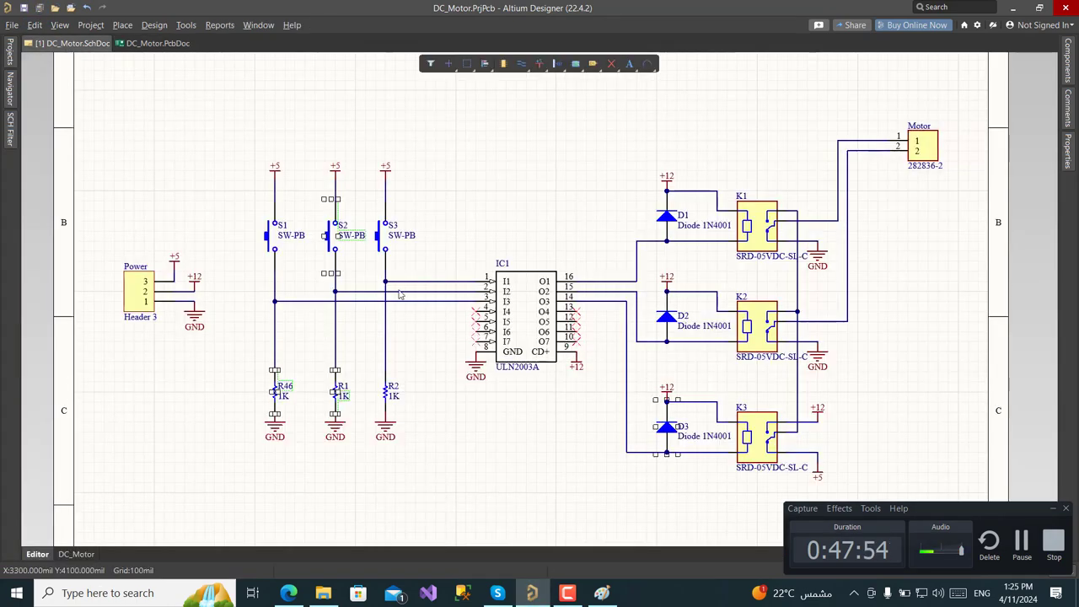
{"action": "left_click", "coordinate": [138, 297]}
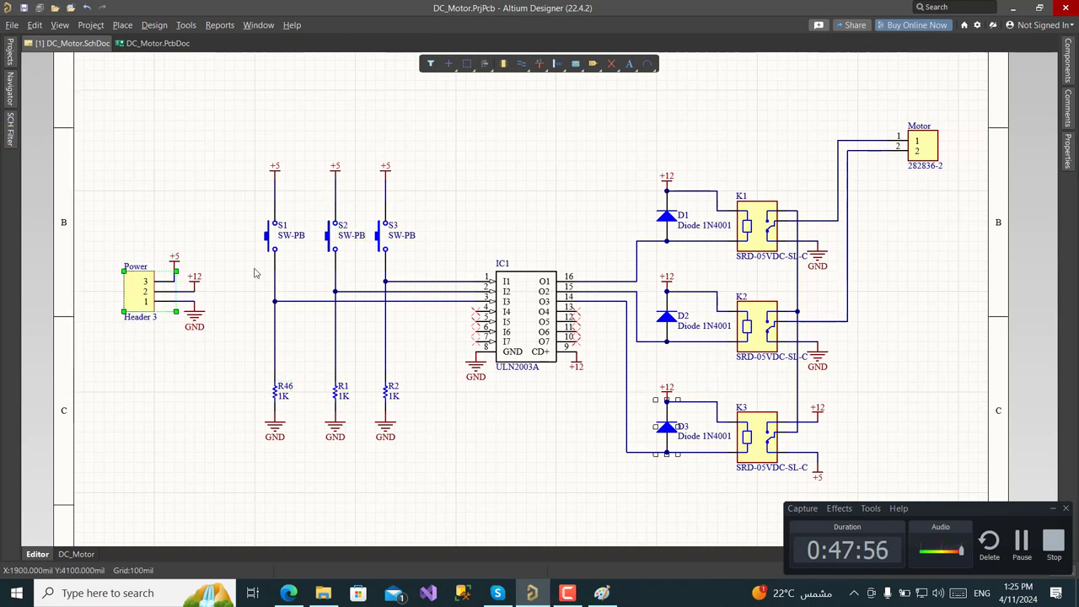
{"action": "left_click", "coordinate": [271, 239]}
{"action": "left_click", "coordinate": [279, 401]}
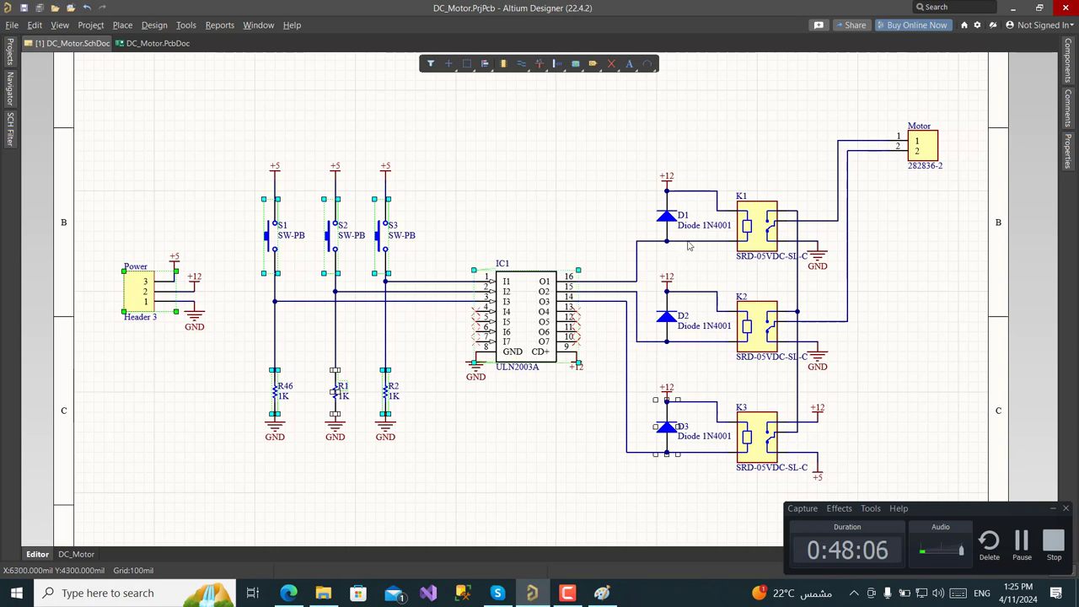
{"action": "key", "text": "F11"}
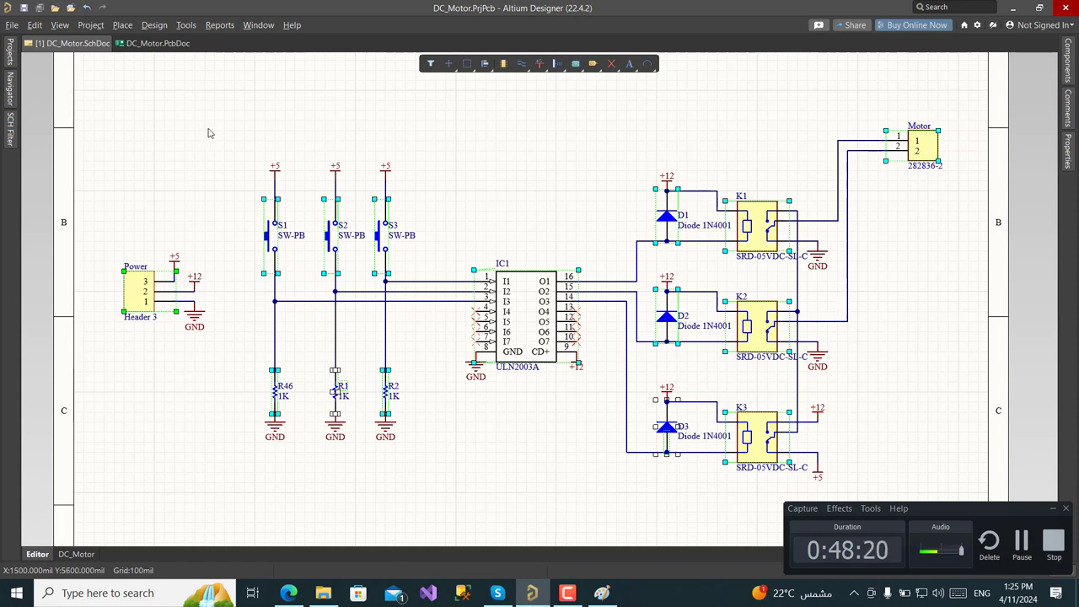
Run Reposition Selected Components in DC_Motor.PcbDoc and place the Power header upright just inside the board's left edge
{"action": "left_click", "coordinate": [153, 45]}
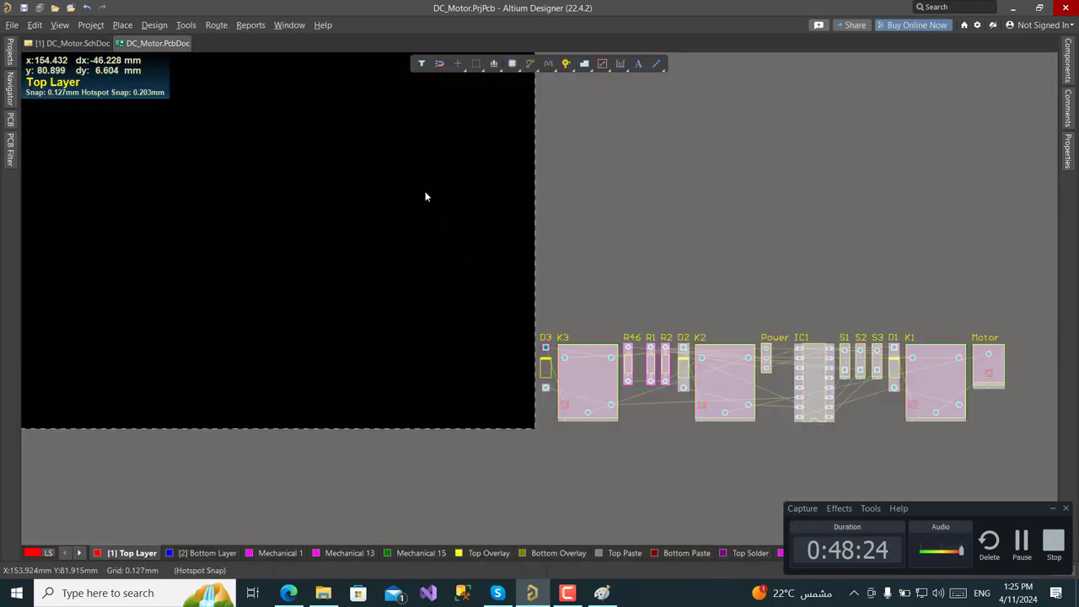
{"action": "left_click", "coordinate": [195, 26]}
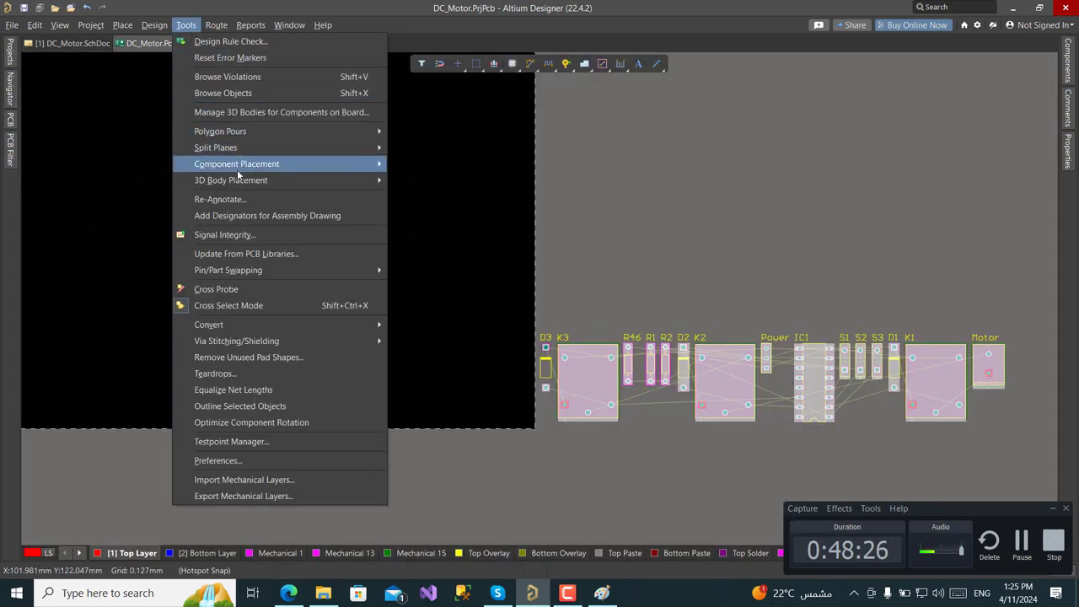
{"action": "mouse_move", "coordinate": [356, 170]}
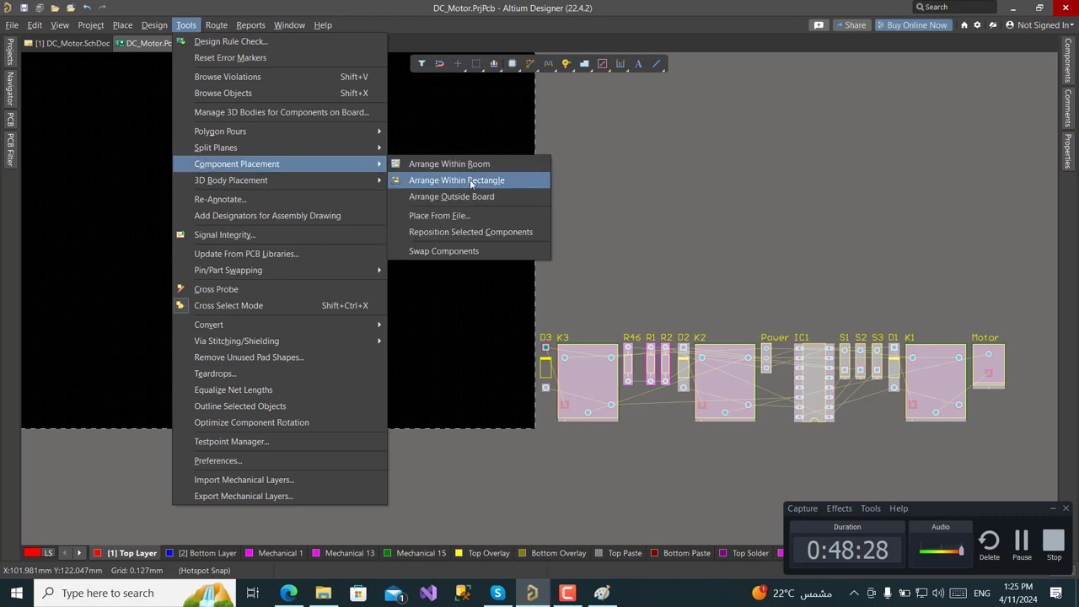
{"action": "left_click", "coordinate": [519, 237]}
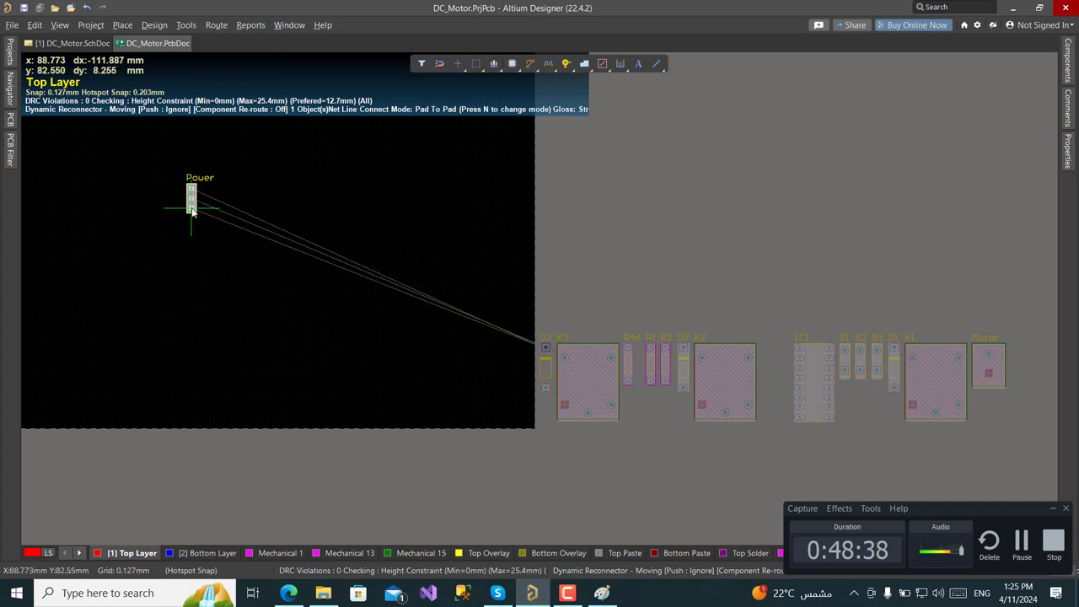
{"action": "right_click_drag", "start_coordinate": [213, 228], "coordinate": [494, 301]}
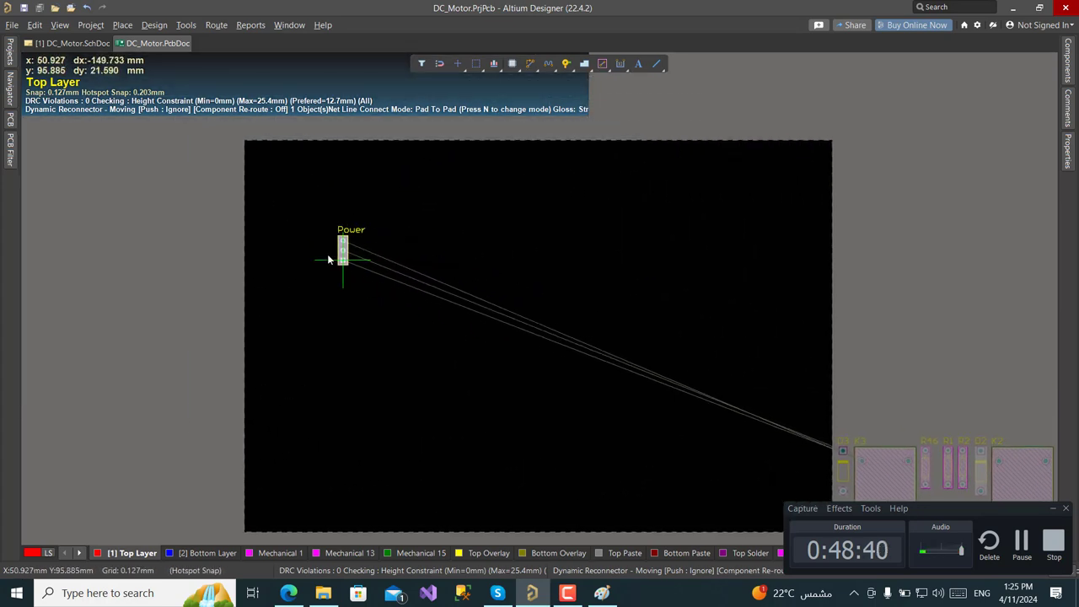
{"action": "right_click_drag", "start_coordinate": [363, 279], "coordinate": [439, 272]}
{"action": "right_click_drag", "start_coordinate": [404, 306], "coordinate": [395, 284]}
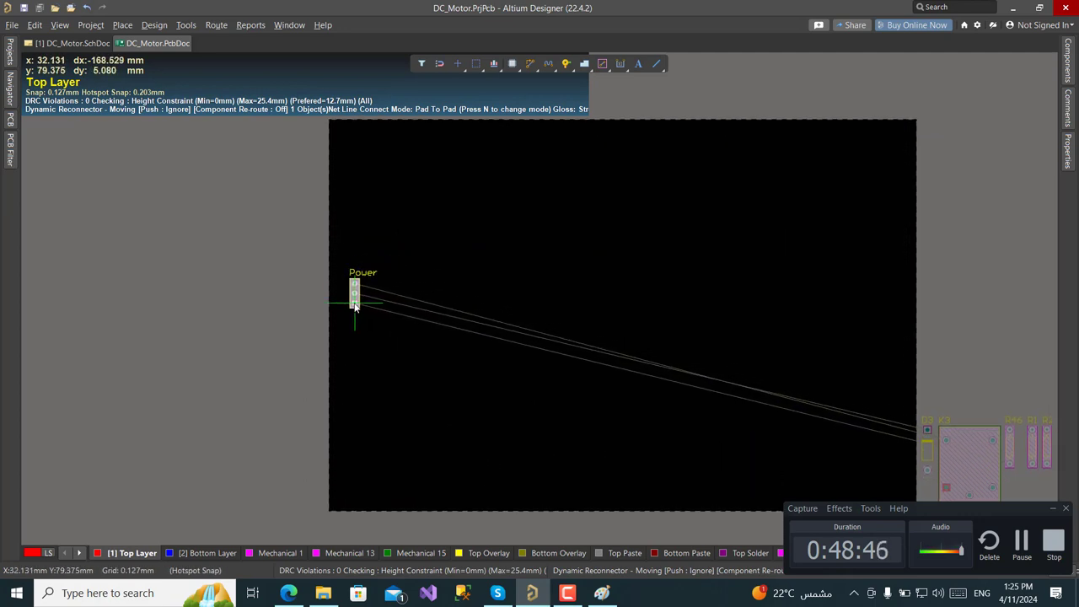
{"action": "scroll", "coordinate": [356, 297], "scroll_direction": "up", "scroll_amount": 2, "text": "ctrl"}
{"action": "scroll", "coordinate": [353, 302], "scroll_direction": "up", "scroll_amount": 4, "text": "ctrl"}
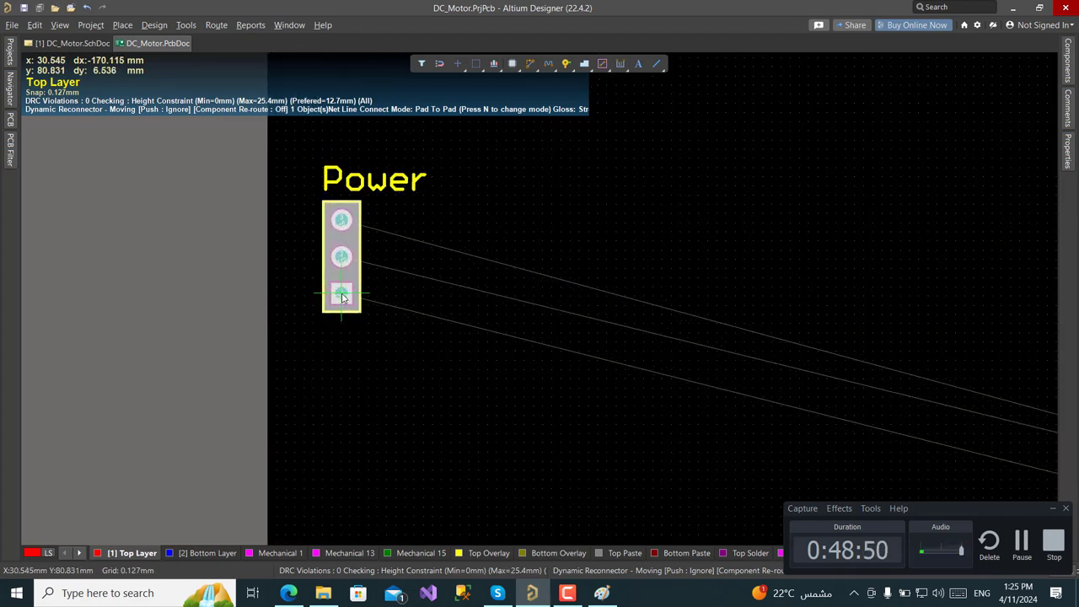
{"action": "left_click", "coordinate": [302, 300]}
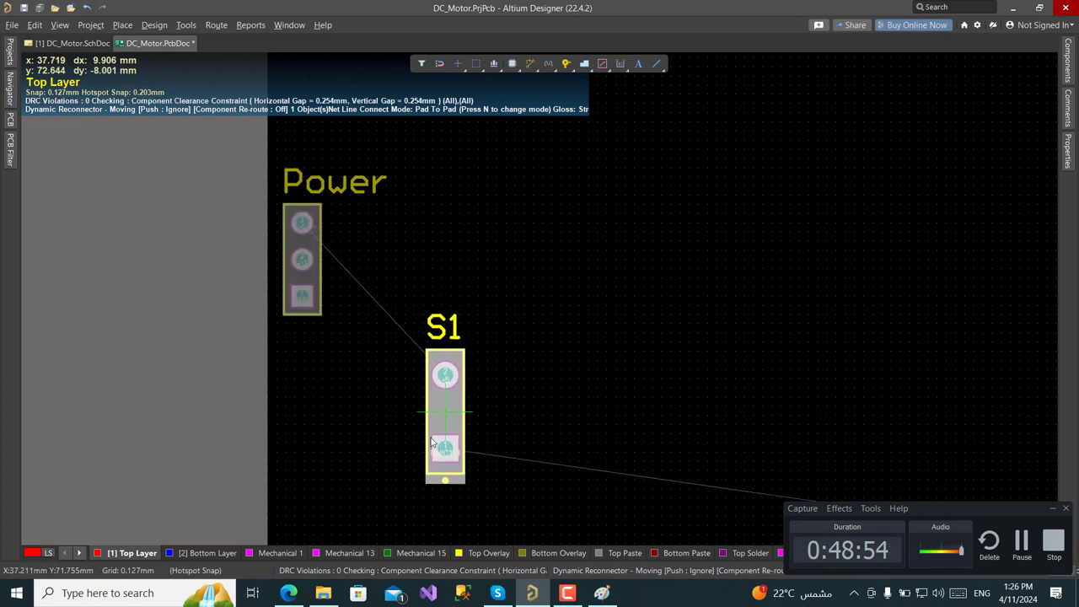
Place S1 horizontally below the Power header at about X 37.8, Y 68.8 mm, and R46 horizontally just above S1
{"action": "key", "text": "space"}
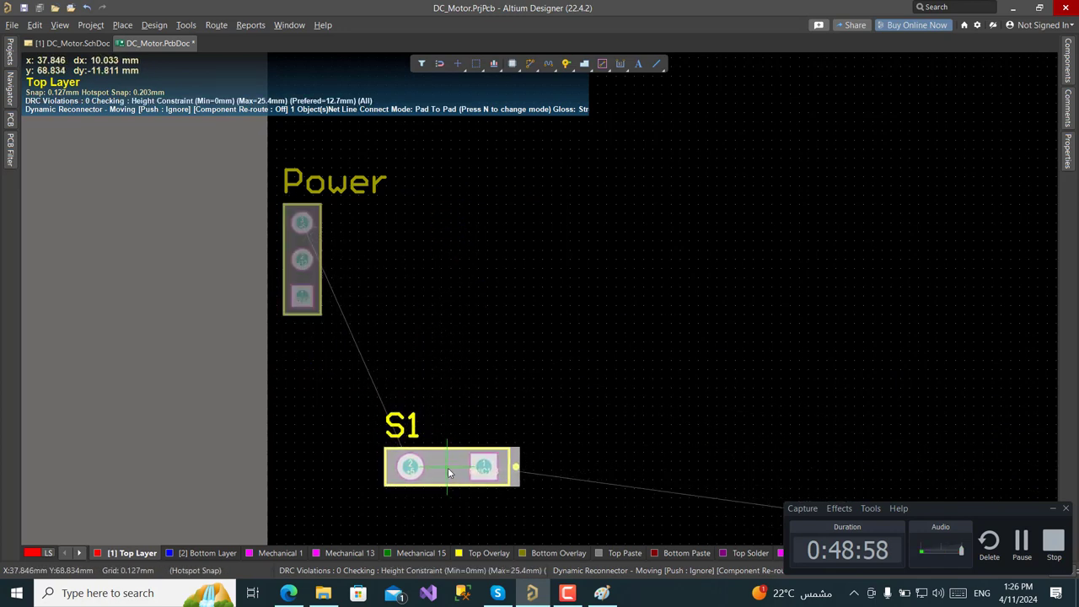
{"action": "left_click", "coordinate": [447, 467]}
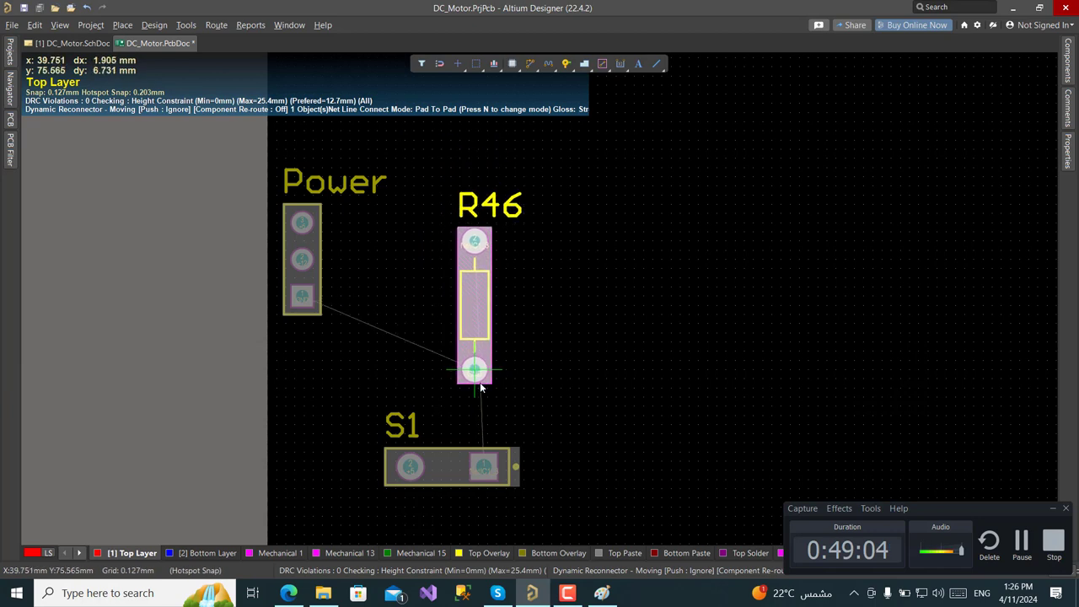
{"action": "key", "text": "space"}
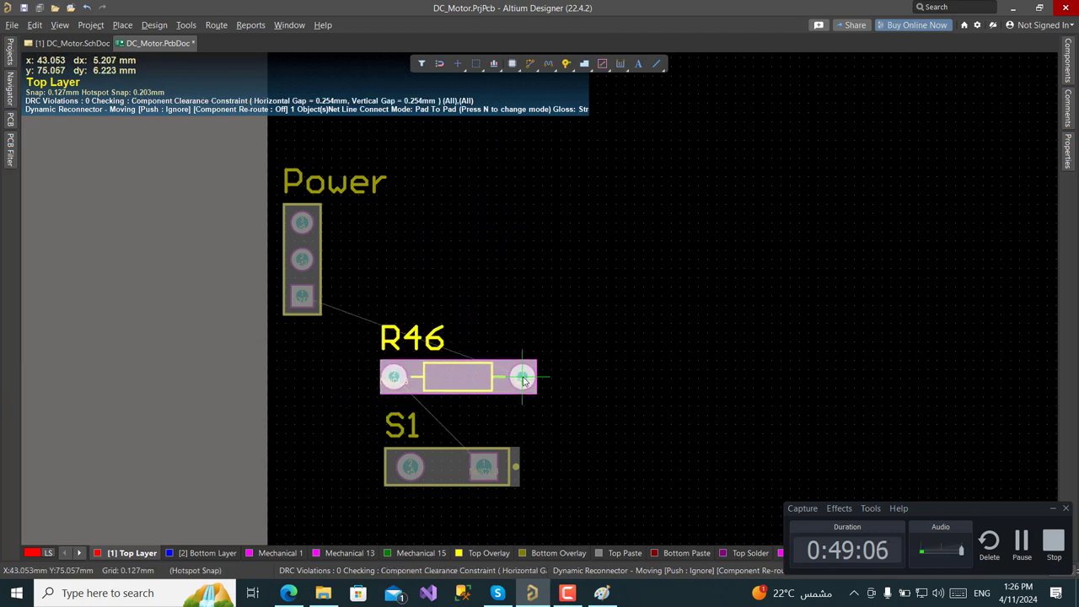
{"action": "left_click", "coordinate": [522, 376]}
Place S2 horizontally beside S1 at about X 51.8, Y 68.8 mm, and R1 horizontally just above S2
{"action": "key", "text": "space"}
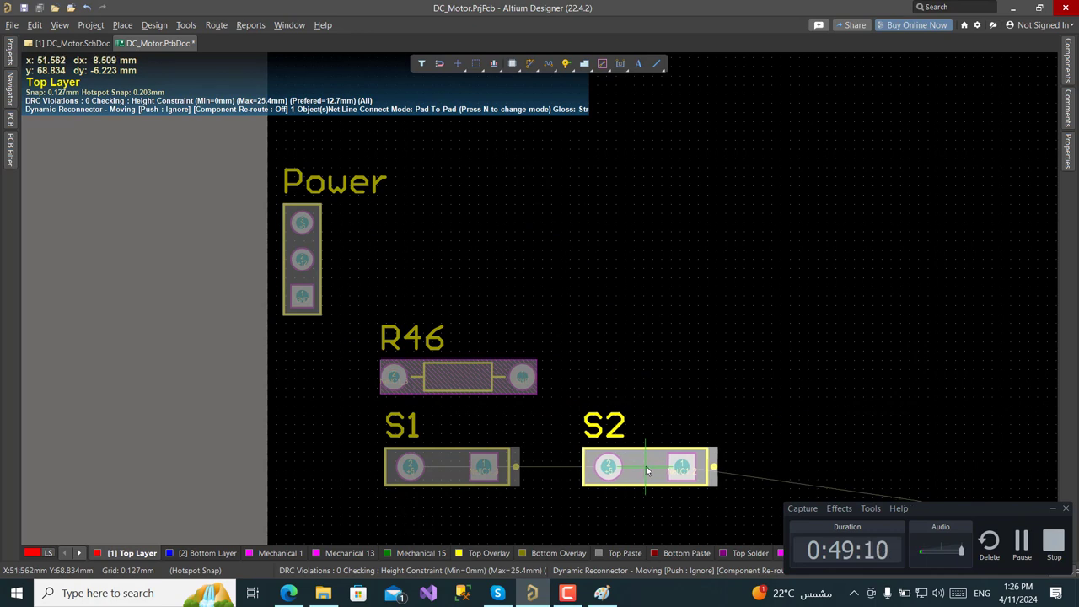
{"action": "left_click", "coordinate": [648, 465]}
{"action": "key", "text": "space"}
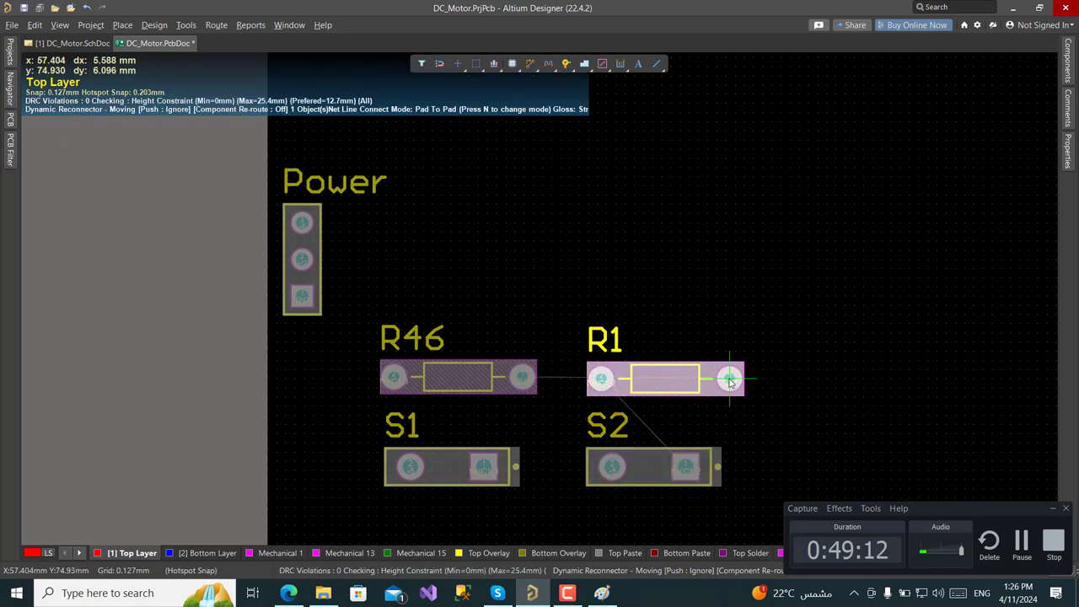
{"action": "left_click", "coordinate": [723, 378]}
Place S3 horizontally beside S2 at about X 66.5, Y 69.0 mm, and R2 horizontally just above S3
{"action": "key", "text": "space"}
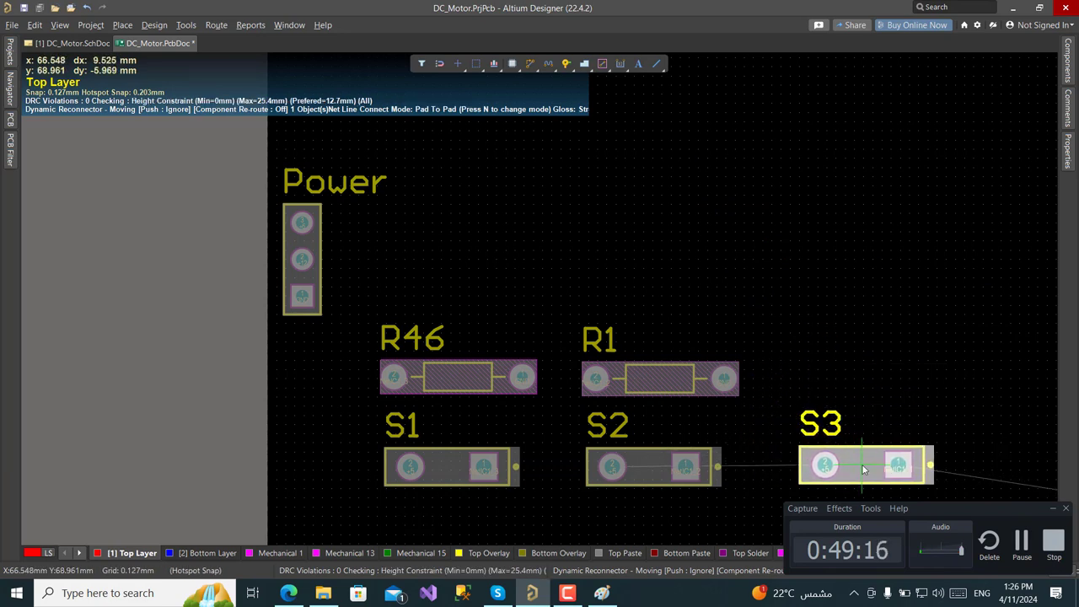
{"action": "left_click", "coordinate": [863, 469]}
{"action": "key", "text": "space"}
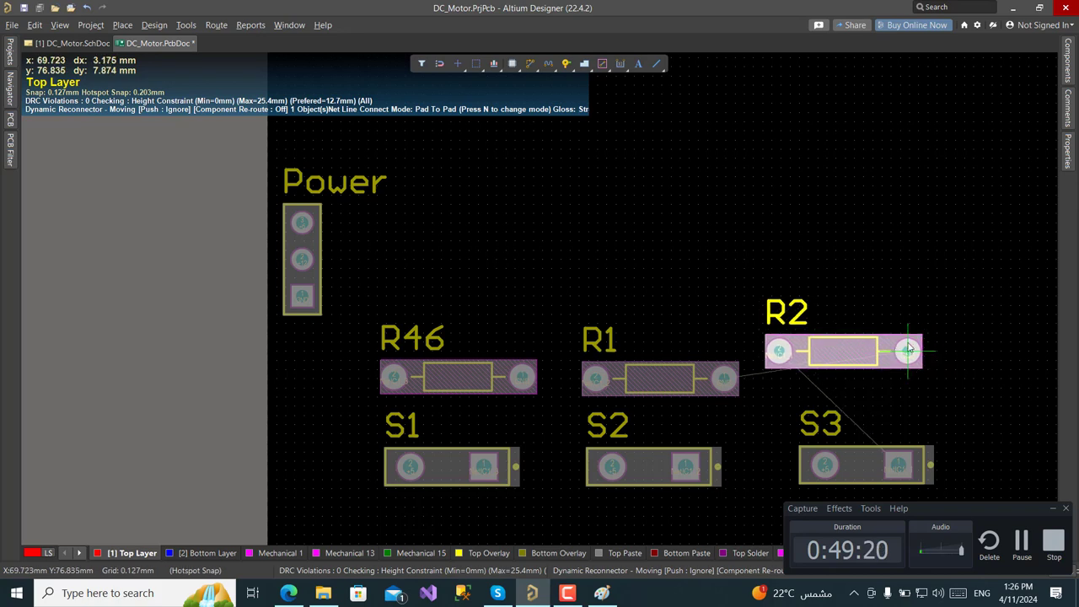
{"action": "key", "text": "space"}
{"action": "key", "text": "space"}
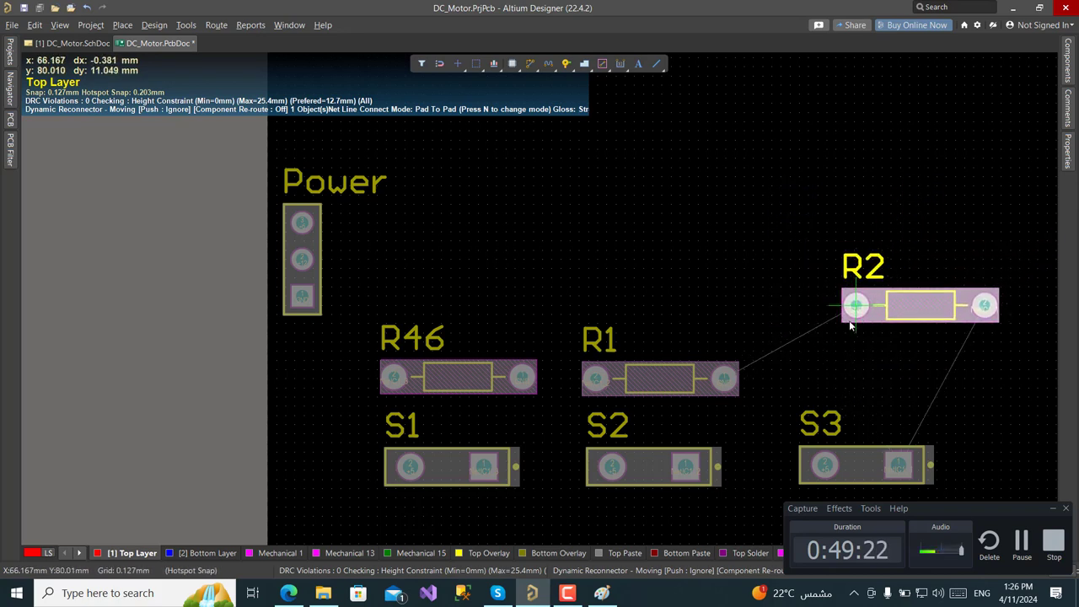
{"action": "left_click", "coordinate": [800, 370]}
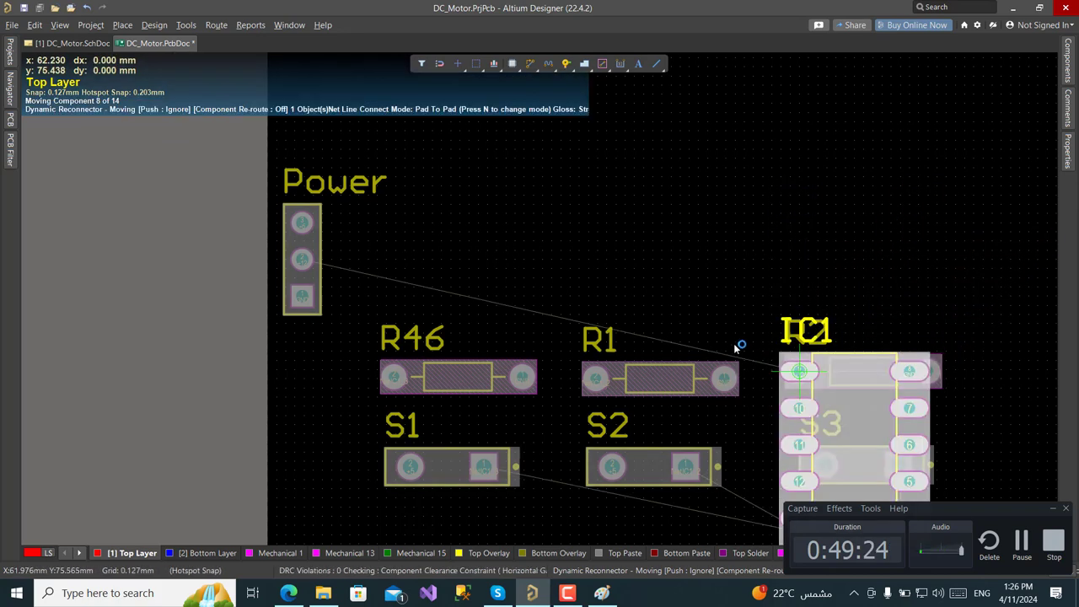
Place IC1 horizontally above R46 and R1 at about X 51.9, Y 85.5 mm, and D1 upright beside its notched end
{"action": "key", "text": "space"}
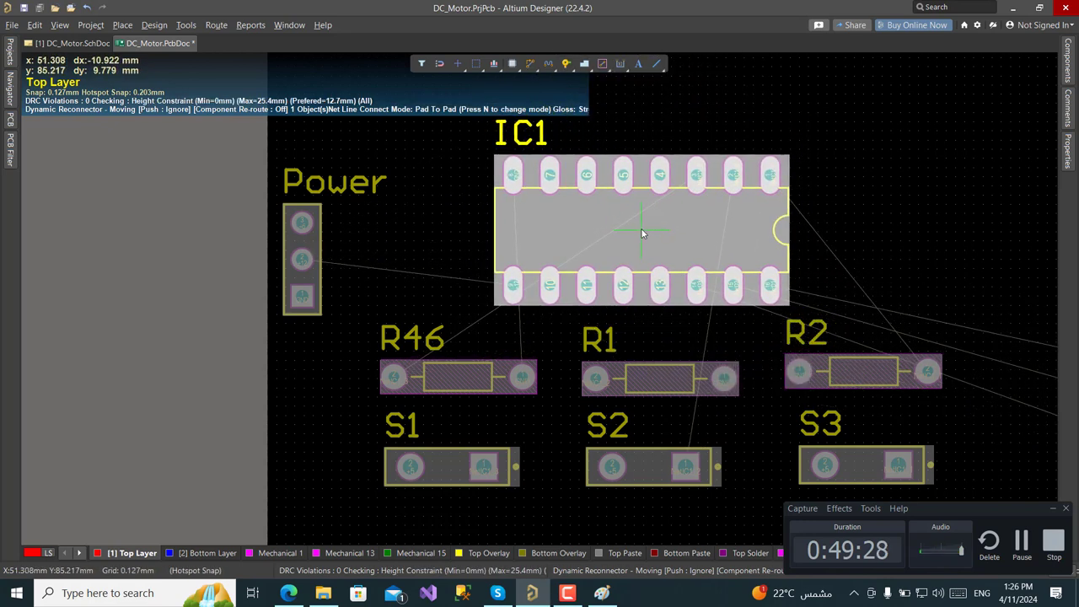
{"action": "left_click", "coordinate": [640, 233]}
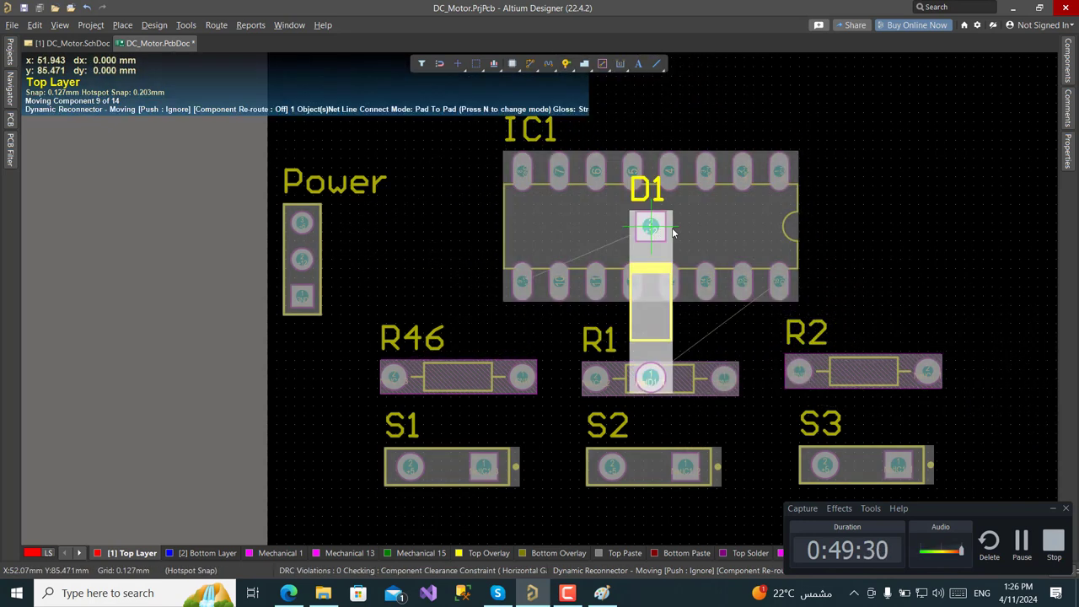
{"action": "scroll", "coordinate": [720, 221], "scroll_direction": "down", "scroll_amount": 3, "text": "ctrl"}
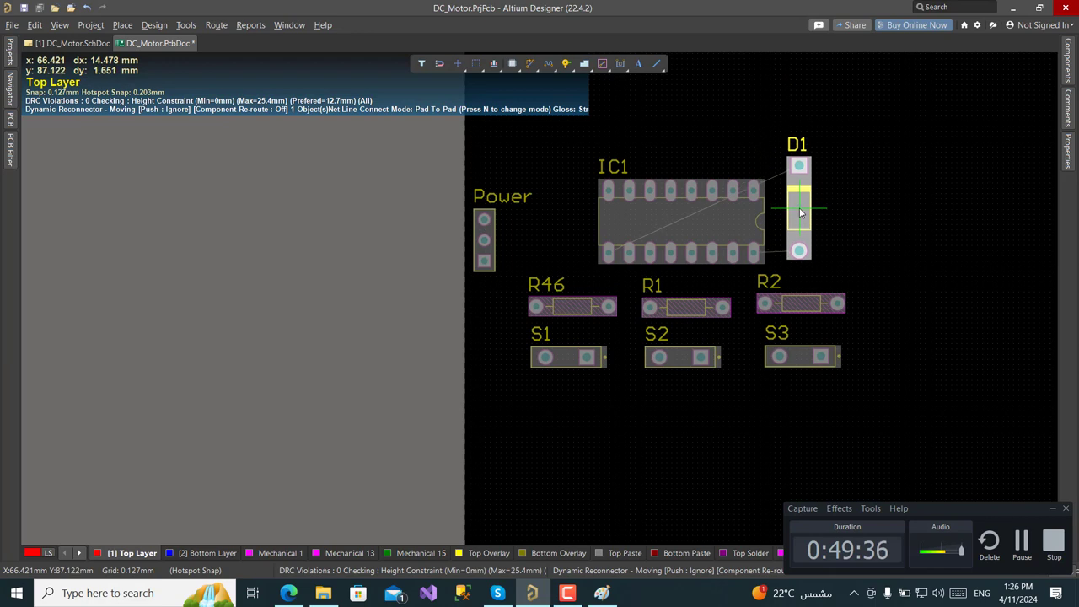
{"action": "left_click", "coordinate": [800, 212]}
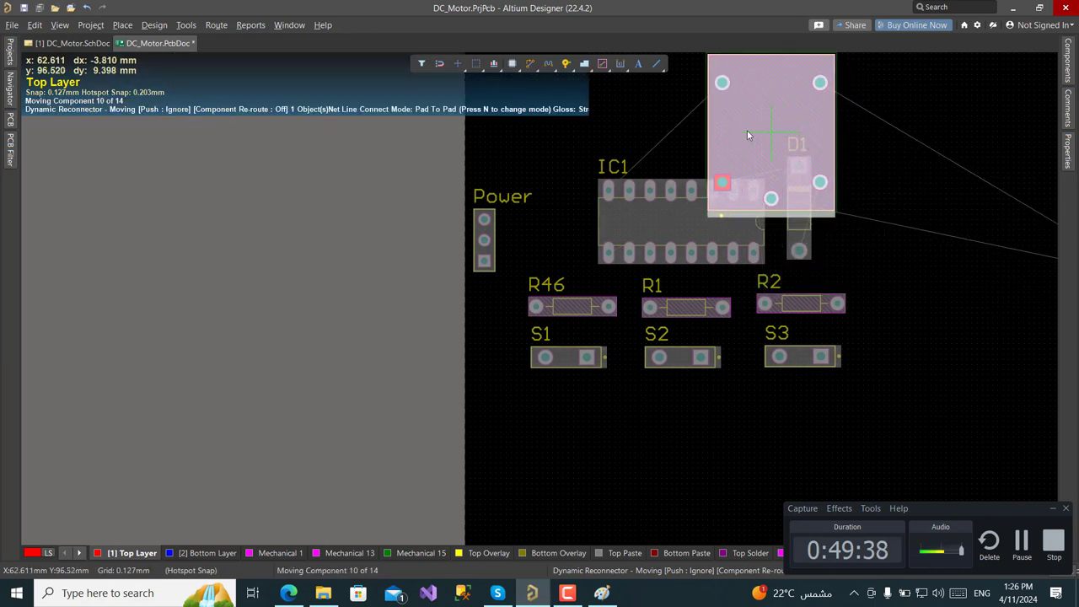
Place K1 upright above IC1 at about X 47.8, Y 107.7 mm, and rotate D2 to horizontal for placement
{"action": "scroll", "coordinate": [720, 142], "scroll_direction": "down", "scroll_amount": 1, "text": "ctrl"}
{"action": "scroll", "coordinate": [698, 169], "scroll_direction": "up", "scroll_amount": 3}
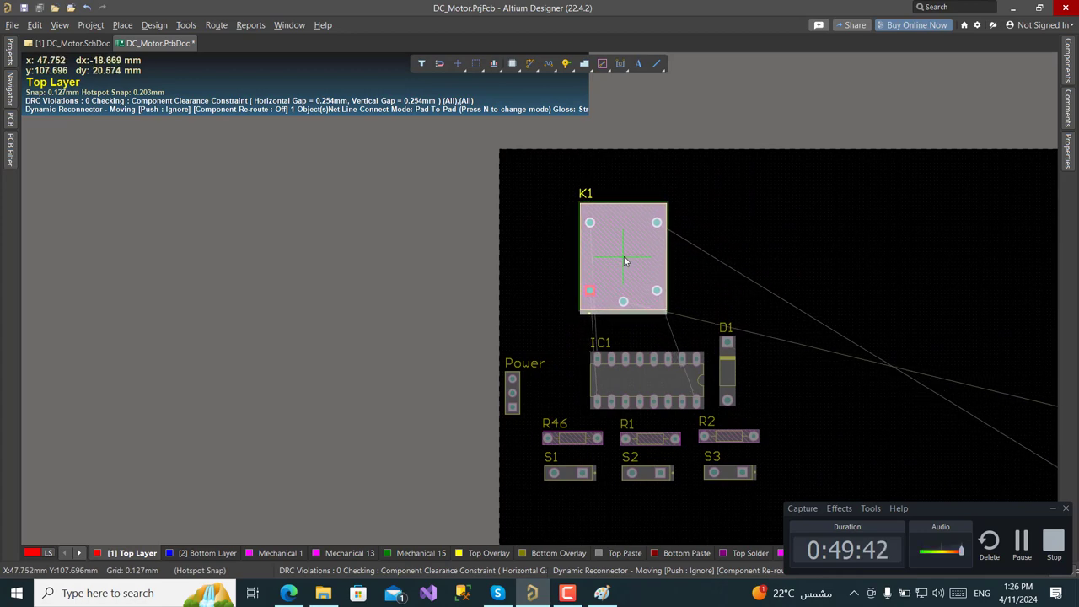
{"action": "left_click", "coordinate": [623, 260]}
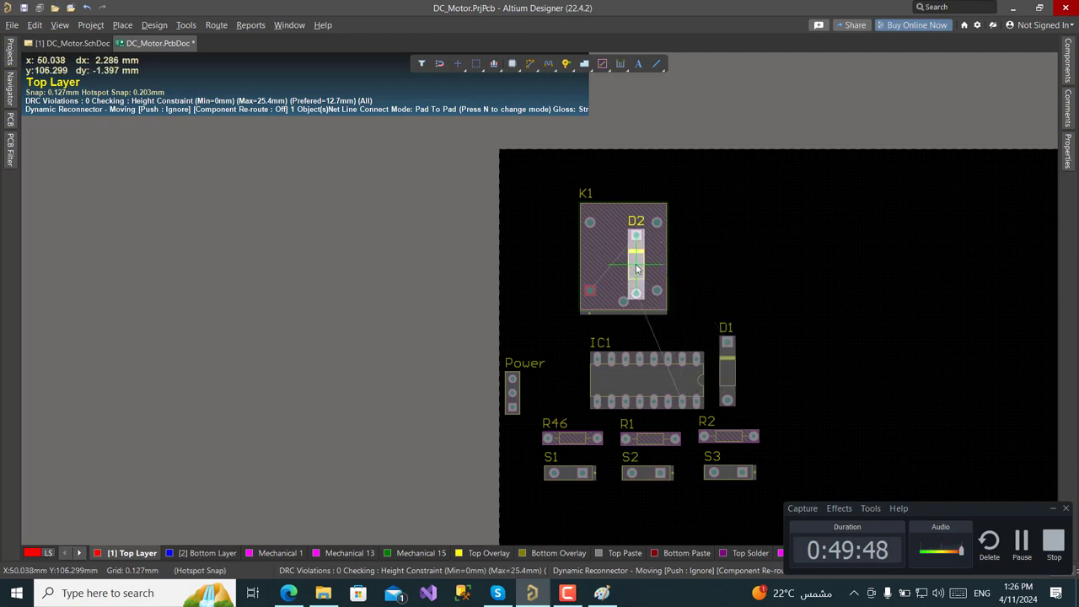
{"action": "key", "text": "space"}
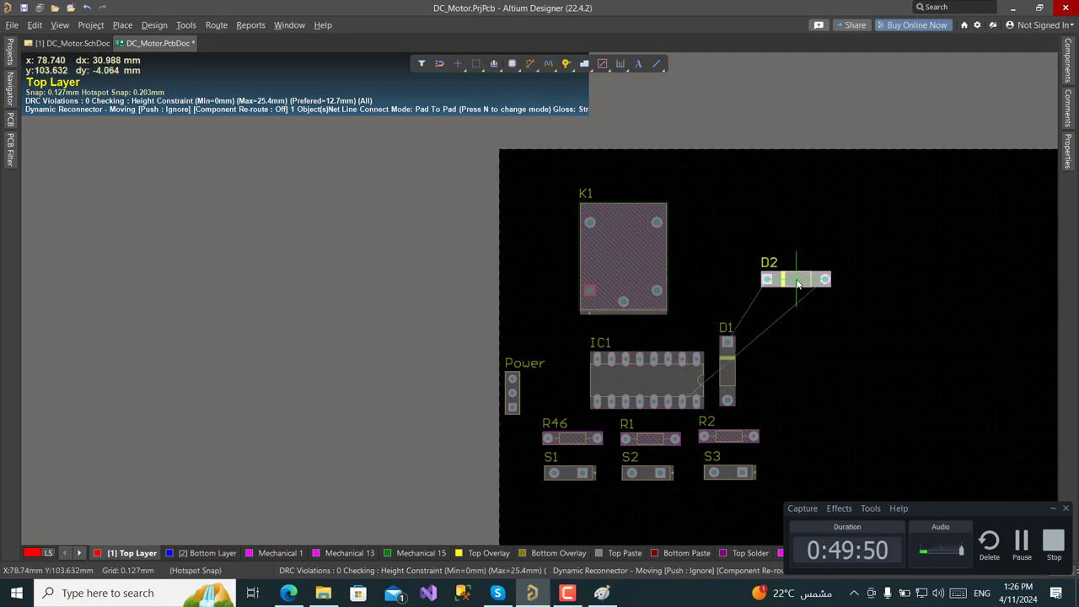
Place K2, K3 and the Motor connector in a row right of K1, with diode D2 directly beneath K2
{"action": "left_click", "coordinate": [795, 312]}
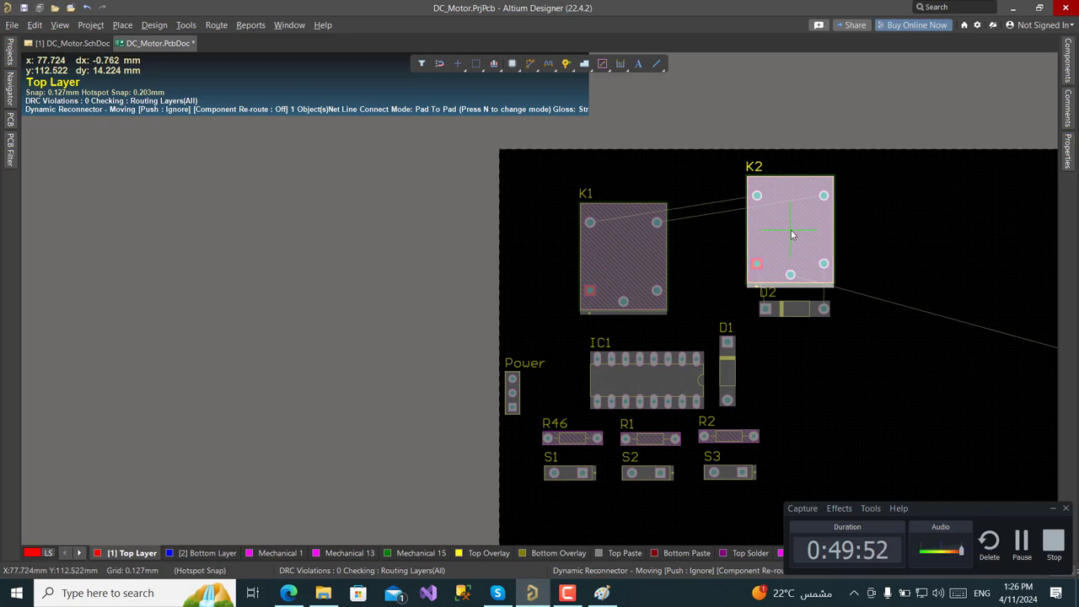
{"action": "left_click", "coordinate": [792, 236]}
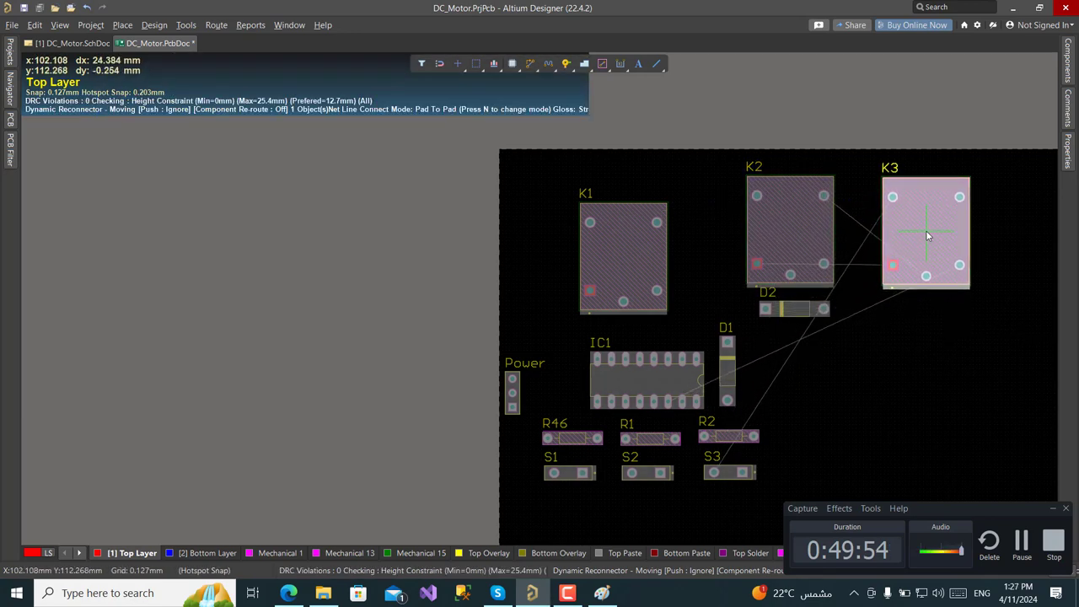
{"action": "left_click", "coordinate": [927, 236]}
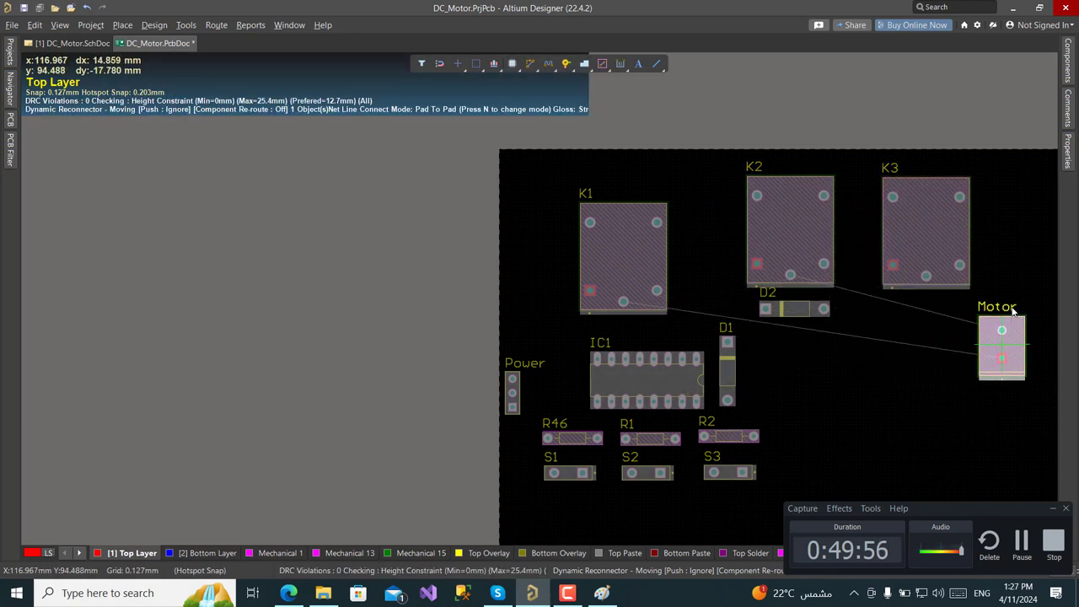
{"action": "left_click", "coordinate": [1021, 244]}
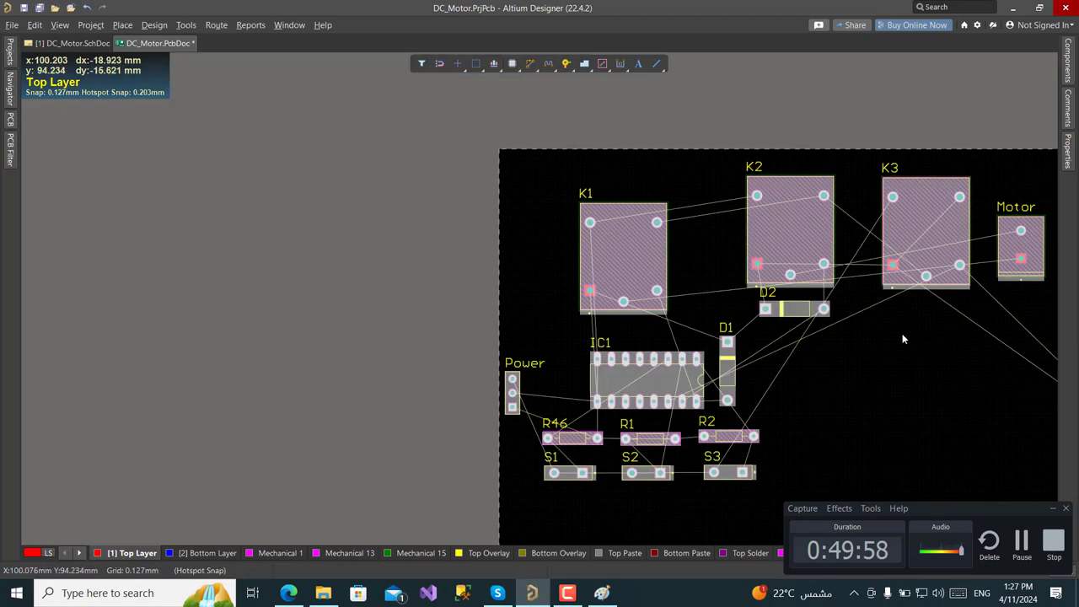
{"action": "scroll", "coordinate": [843, 346], "scroll_direction": "down", "scroll_amount": 1, "text": "ctrl"}
{"action": "scroll", "coordinate": [674, 290], "scroll_direction": "up", "scroll_amount": 3, "text": "ctrl"}
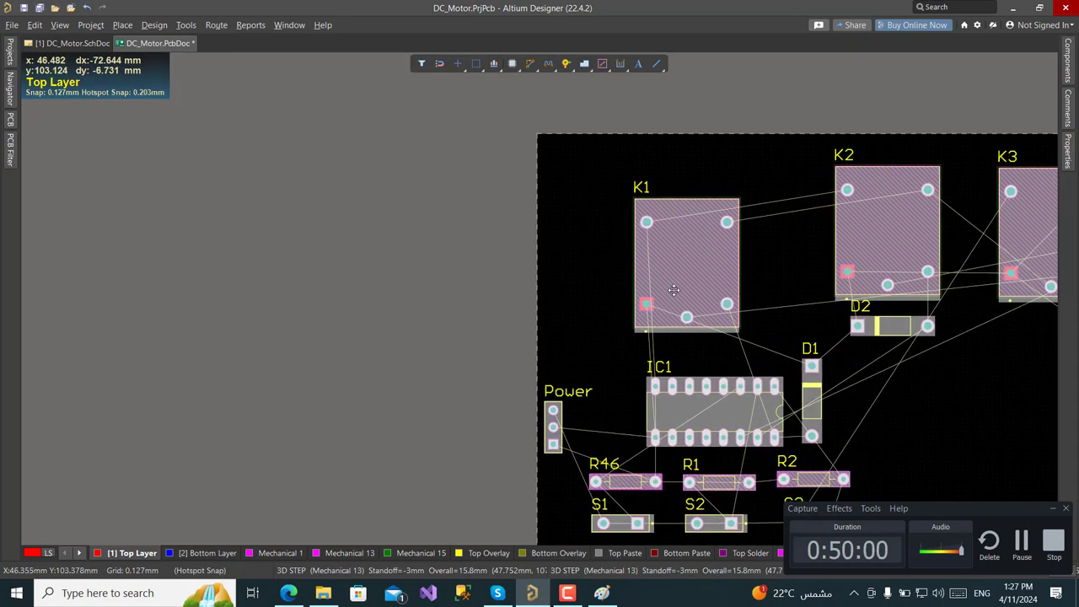
{"action": "left_click", "coordinate": [699, 240]}
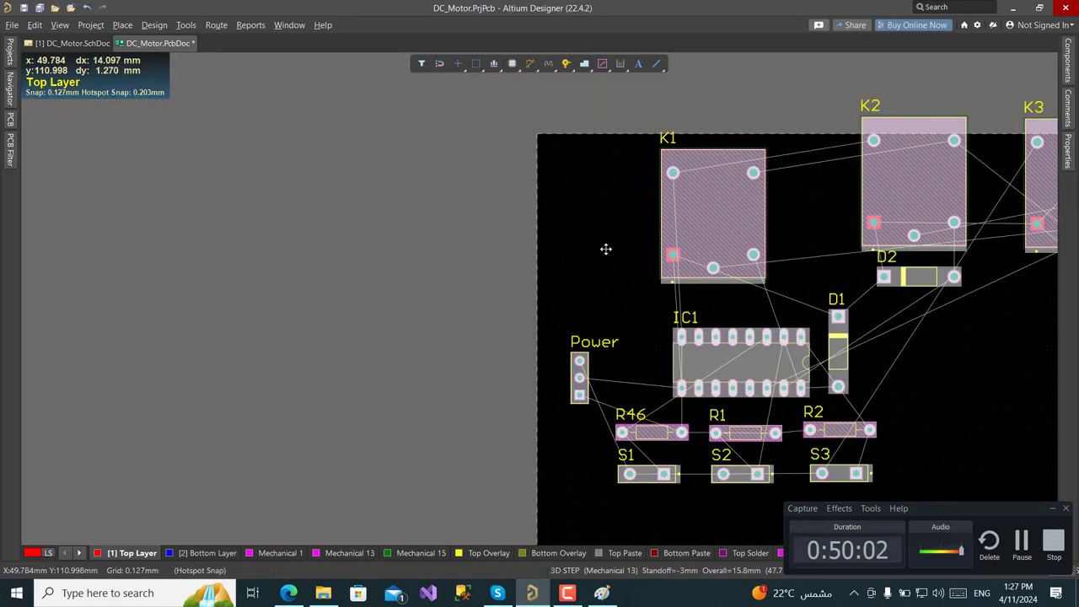
{"action": "right_click_drag", "start_coordinate": [604, 253], "coordinate": [424, 326]}
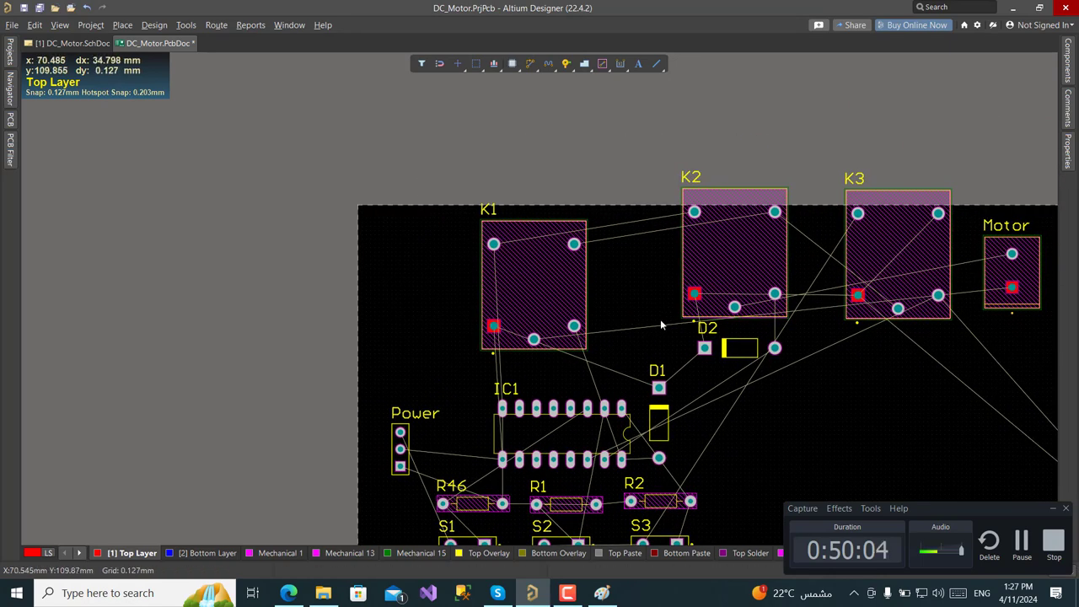
{"action": "key", "text": "ctrl+z"}
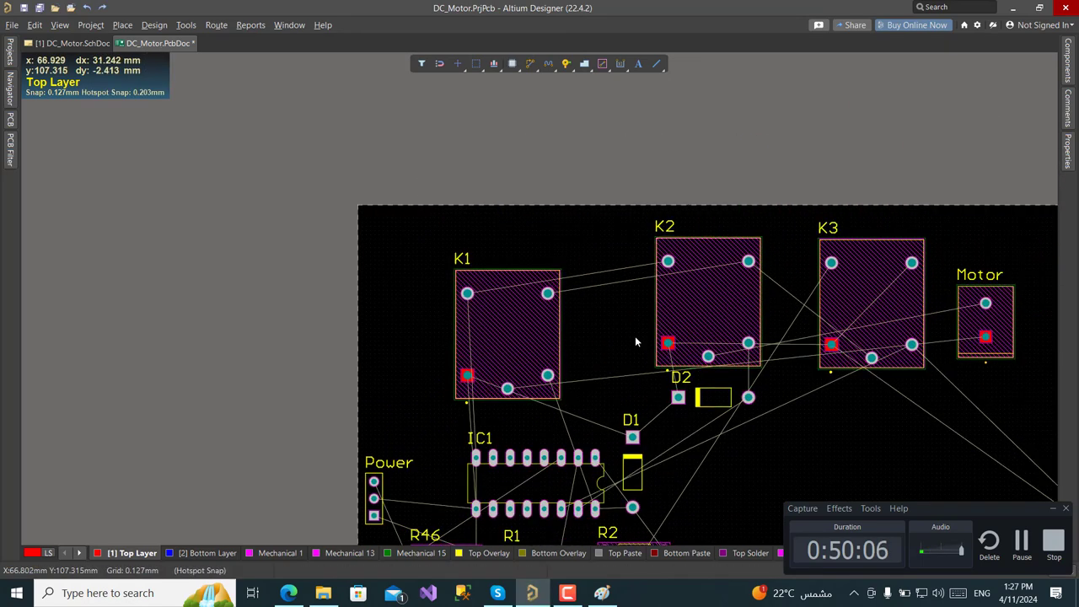
Move relay K1 up level with K2, and place diode D1 horizontally between K1 and IC1
{"action": "scroll", "coordinate": [634, 335], "scroll_direction": "down", "scroll_amount": 2}
{"action": "left_click", "coordinate": [524, 253]}
{"action": "left_click_drag", "start_coordinate": [514, 244], "coordinate": [519, 209]}
{"action": "left_click_drag", "start_coordinate": [621, 379], "coordinate": [518, 322]}
{"action": "key", "text": "space"}
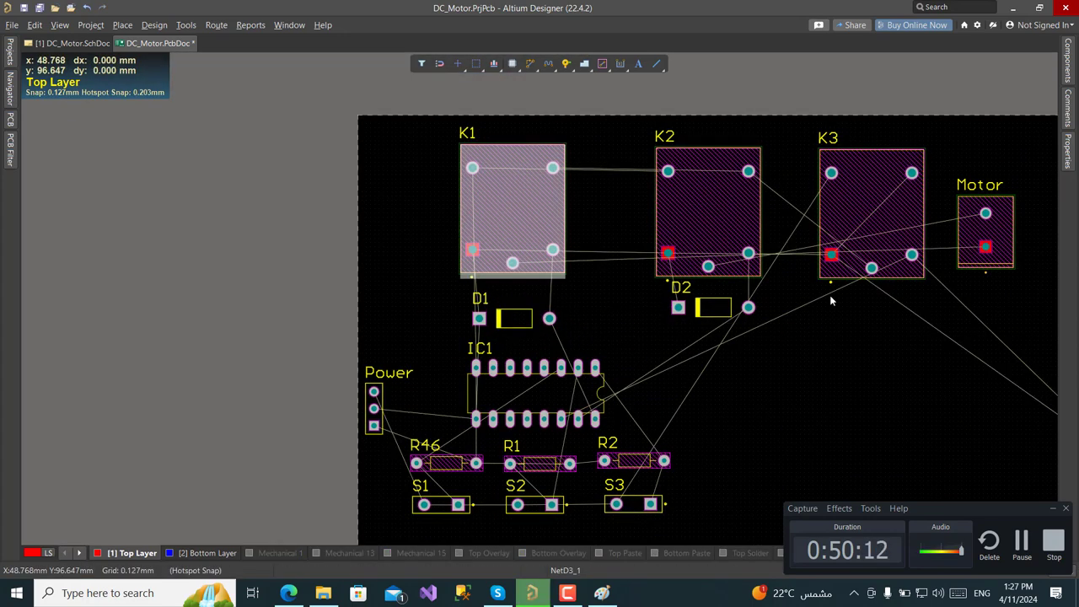
Bring diode D3 from outside the board's right edge to beneath relay K3, rotated to horizontal
{"action": "scroll", "coordinate": [870, 363], "scroll_direction": "right", "scroll_amount": 2, "text": "shift"}
{"action": "scroll", "coordinate": [850, 364], "scroll_direction": "down", "scroll_amount": 1, "text": "ctrl"}
{"action": "scroll", "coordinate": [850, 359], "scroll_direction": "down", "scroll_amount": 1, "text": "ctrl"}
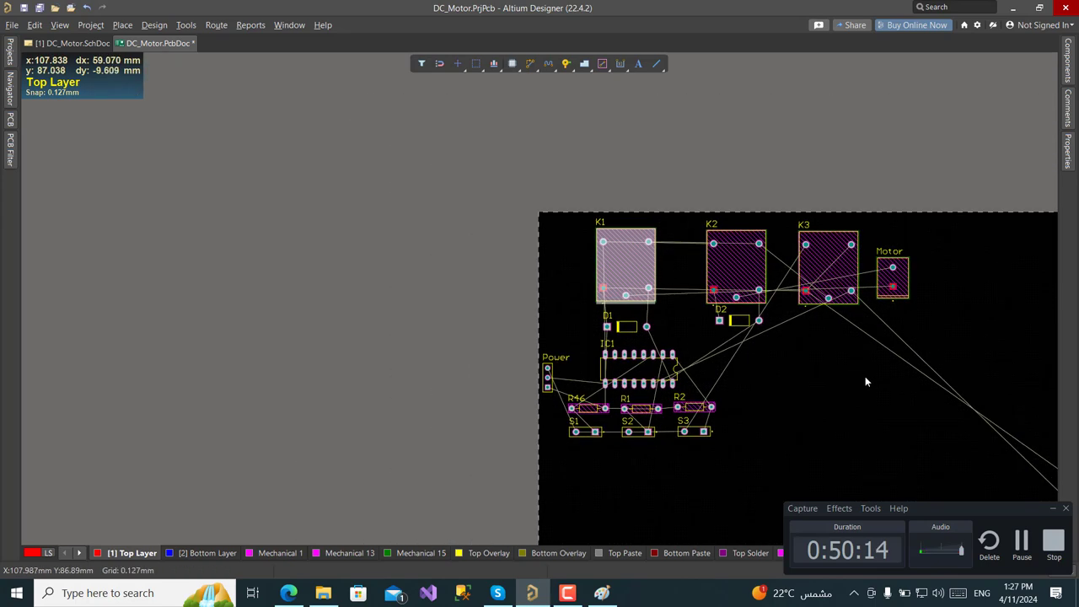
{"action": "scroll", "coordinate": [865, 376], "scroll_direction": "right", "scroll_amount": 2, "text": "shift"}
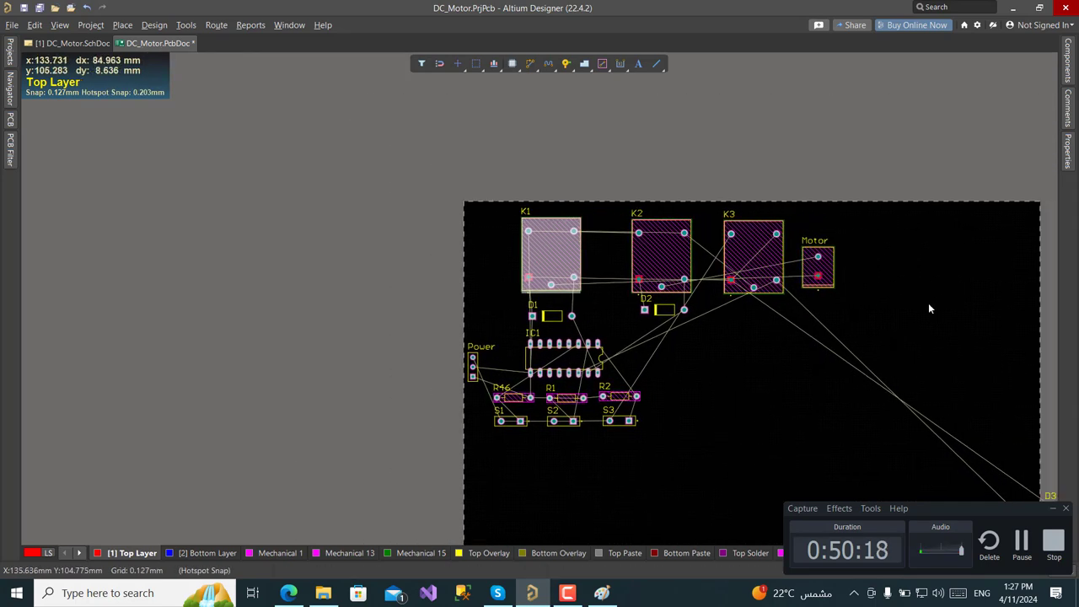
{"action": "left_click", "coordinate": [1020, 543]}
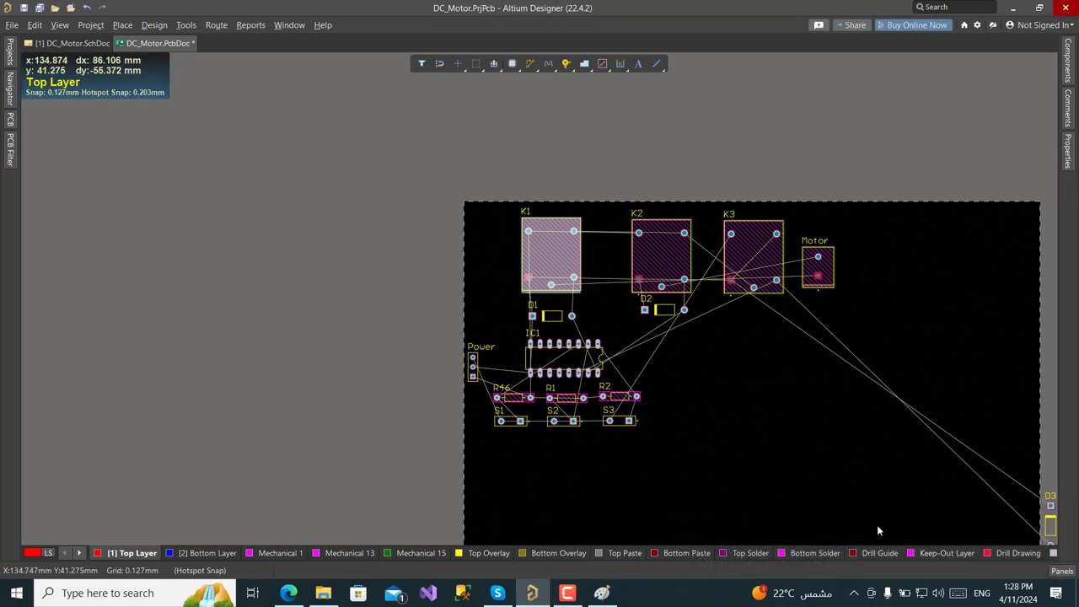
{"action": "left_click", "coordinate": [567, 593]}
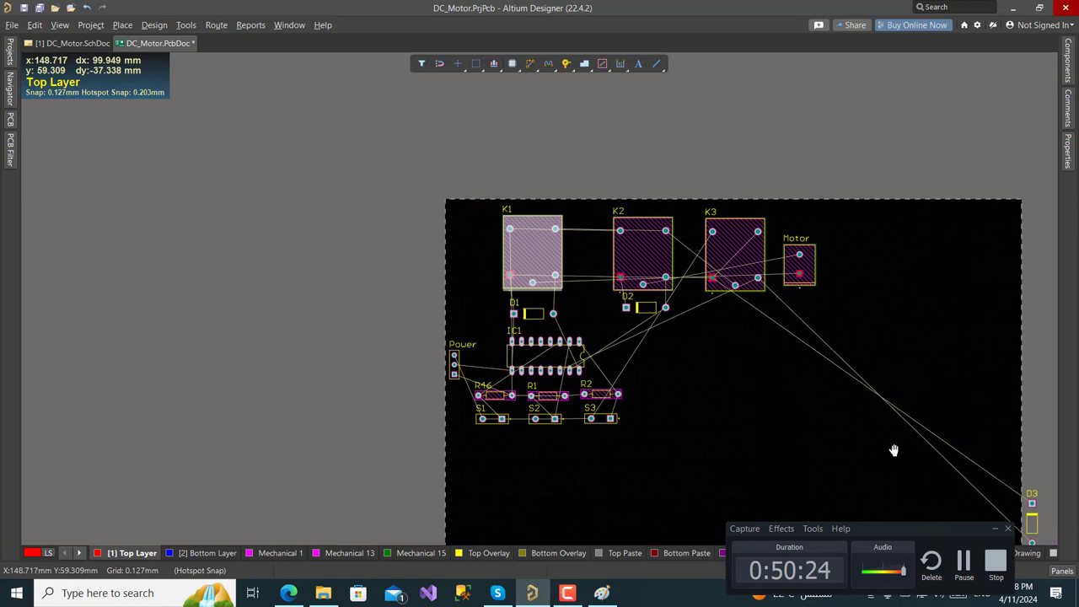
{"action": "left_click_drag", "start_coordinate": [1011, 508], "coordinate": [718, 307]}
{"action": "scroll", "coordinate": [718, 308], "scroll_direction": "up", "scroll_amount": 4, "text": "ctrl"}
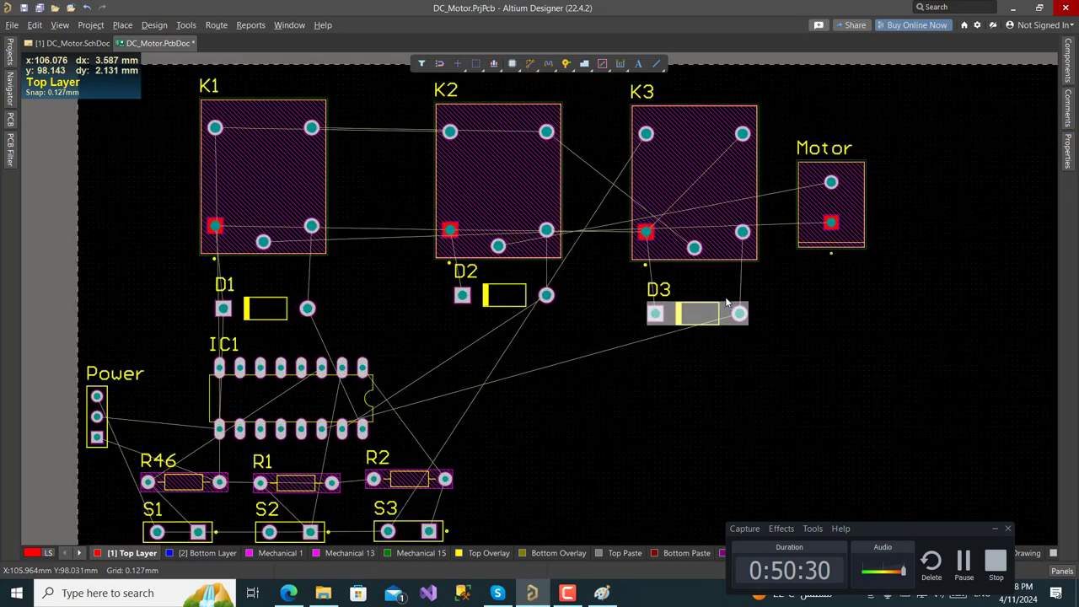
Fine-tune the positions of D3, D2 and D1 so each diode sits close beneath its relay
{"action": "left_click_drag", "start_coordinate": [708, 319], "coordinate": [702, 305]}
{"action": "left_click_drag", "start_coordinate": [505, 298], "coordinate": [492, 297]}
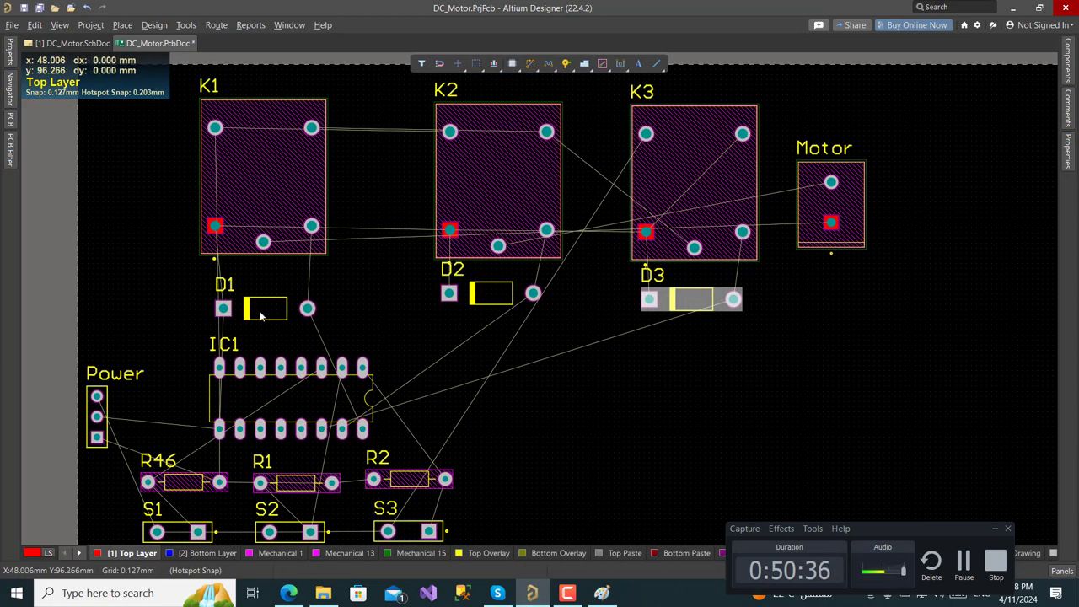
{"action": "left_click_drag", "start_coordinate": [265, 309], "coordinate": [262, 299]}
Move the Motor connector to the area below and right of D3, and shift R46, R1, R2 and S1 to S3 right as a group
{"action": "scroll", "coordinate": [508, 303], "scroll_direction": "down", "scroll_amount": 1, "text": "ctrl"}
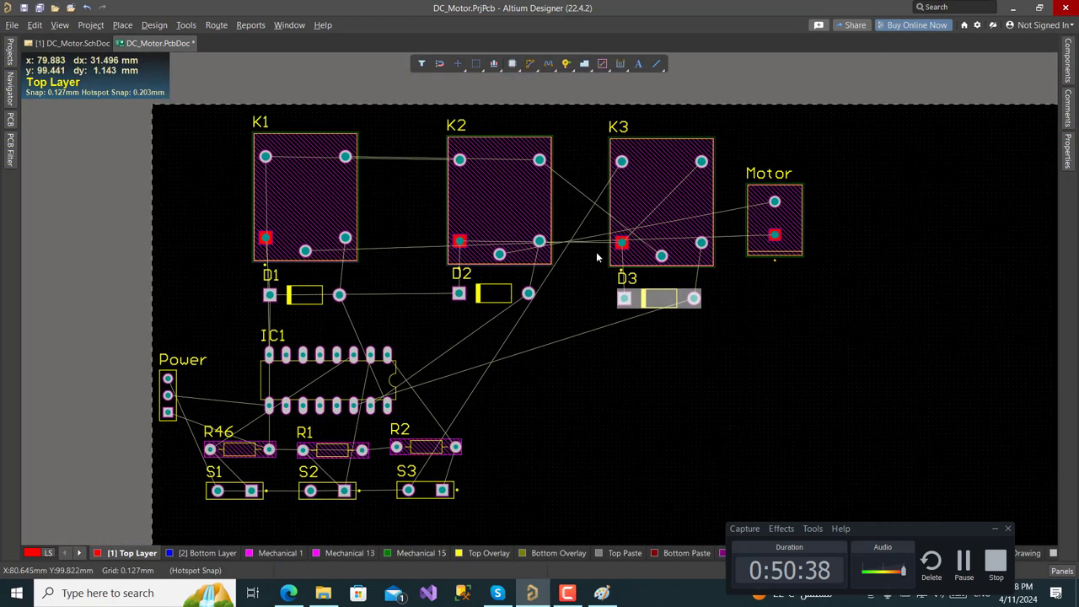
{"action": "left_click_drag", "start_coordinate": [748, 229], "coordinate": [765, 386]}
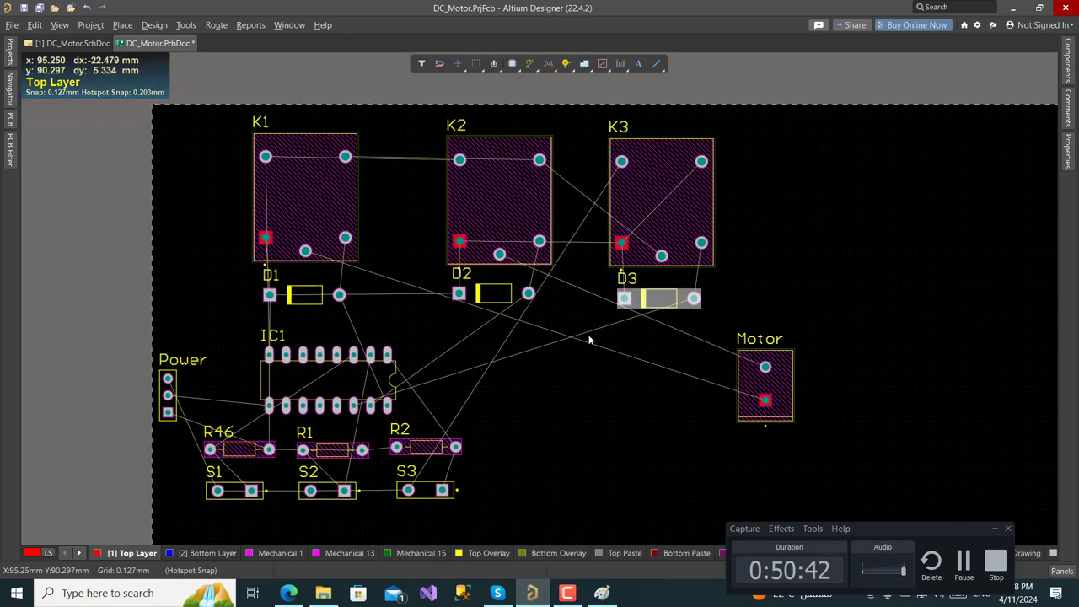
{"action": "scroll", "coordinate": [590, 338], "scroll_direction": "down", "scroll_amount": 1, "text": "ctrl"}
{"action": "scroll", "coordinate": [582, 334], "scroll_direction": "down", "scroll_amount": 1, "text": "ctrl"}
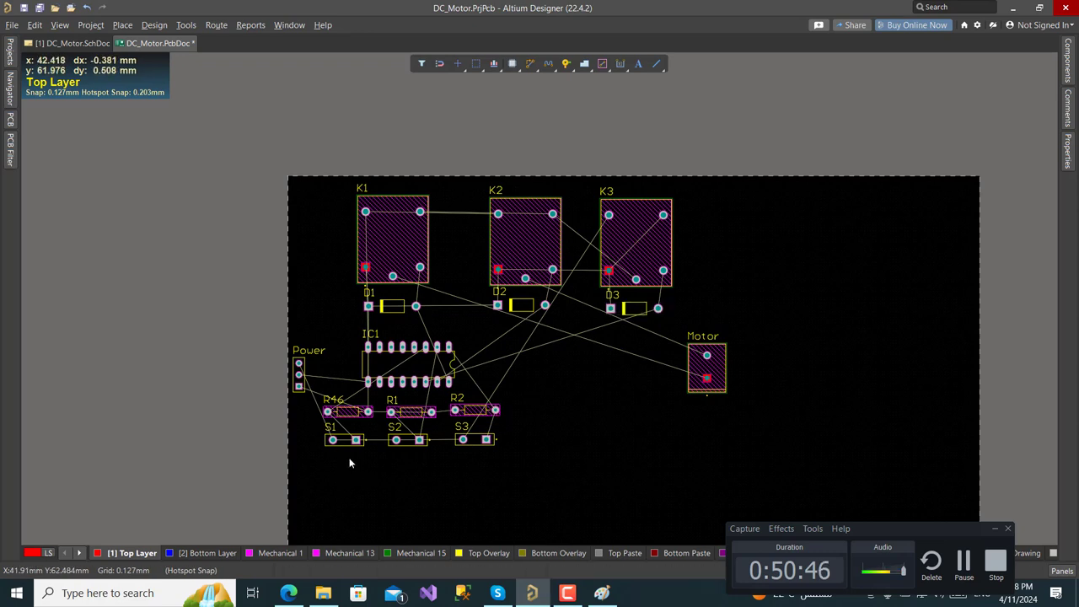
{"action": "left_click_drag", "start_coordinate": [307, 397], "coordinate": [512, 462]}
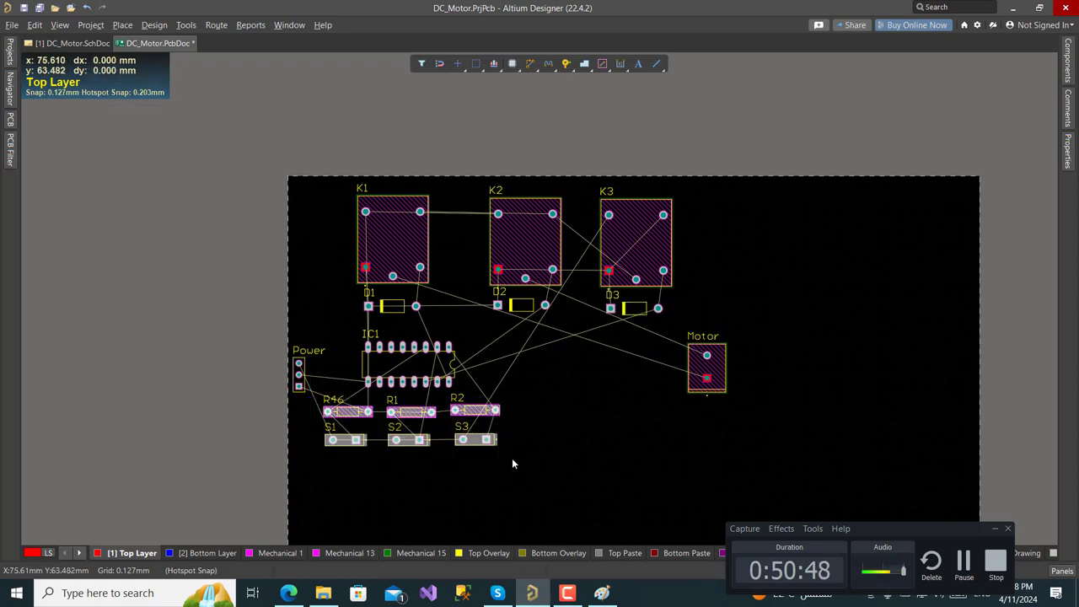
{"action": "left_click_drag", "start_coordinate": [476, 411], "coordinate": [568, 424]}
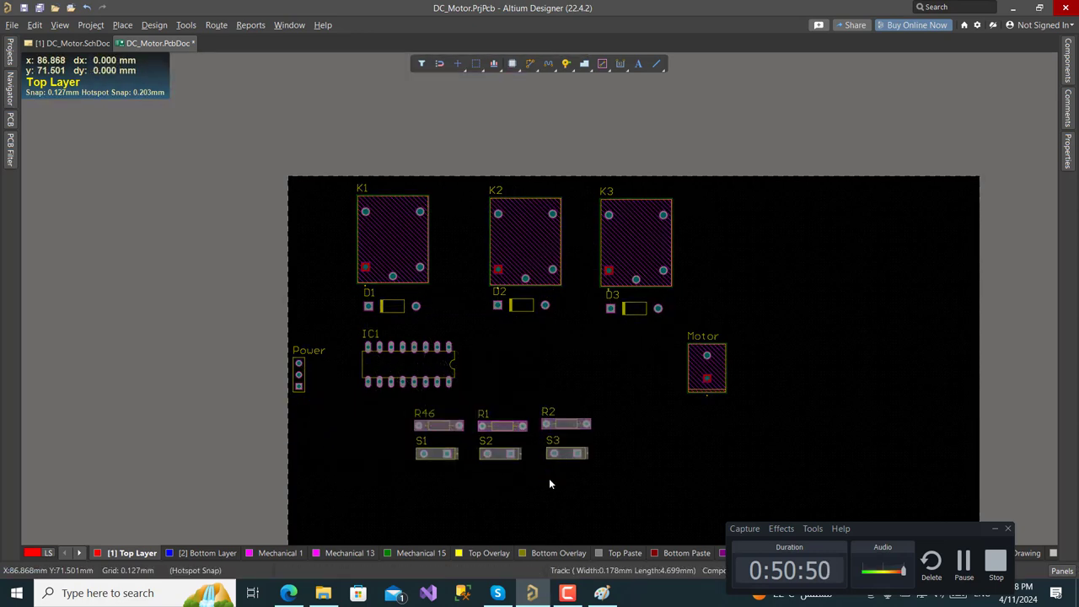
{"action": "scroll", "coordinate": [523, 480], "scroll_direction": "up", "scroll_amount": 2, "text": "ctrl"}
{"action": "scroll", "coordinate": [498, 482], "scroll_direction": "up", "scroll_amount": 2, "text": "ctrl"}
{"action": "left_click", "coordinate": [416, 460]}
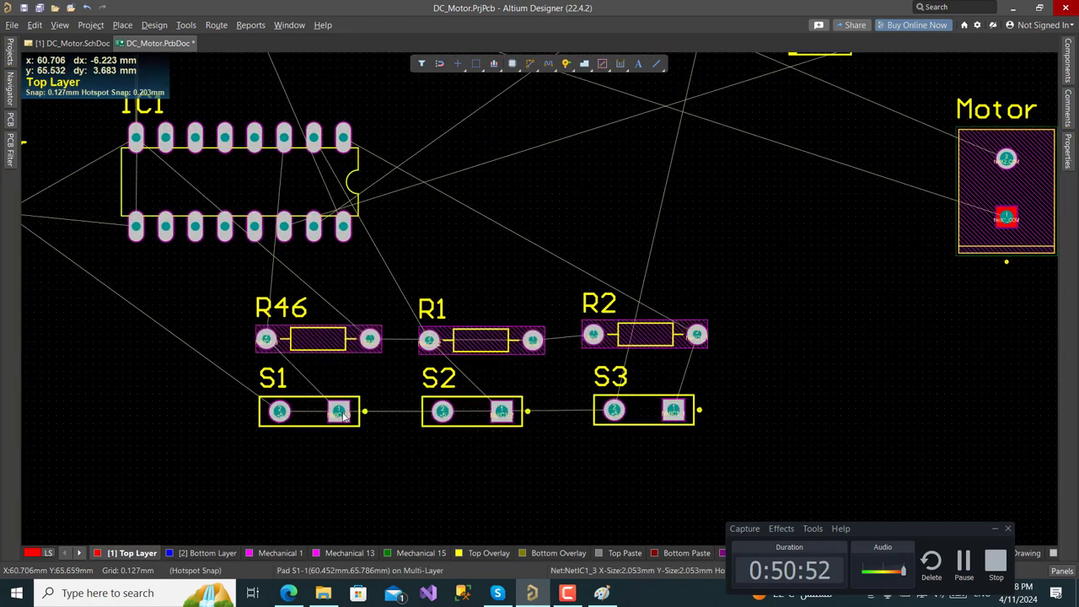
Lower S1 and R46 slightly and rotate R46 by 180 degrees above the switch
{"action": "left_click_drag", "start_coordinate": [305, 423], "coordinate": [308, 464]}
{"action": "left_click_drag", "start_coordinate": [325, 345], "coordinate": [349, 371]}
{"action": "key", "text": "space"}
{"action": "key", "text": "space"}
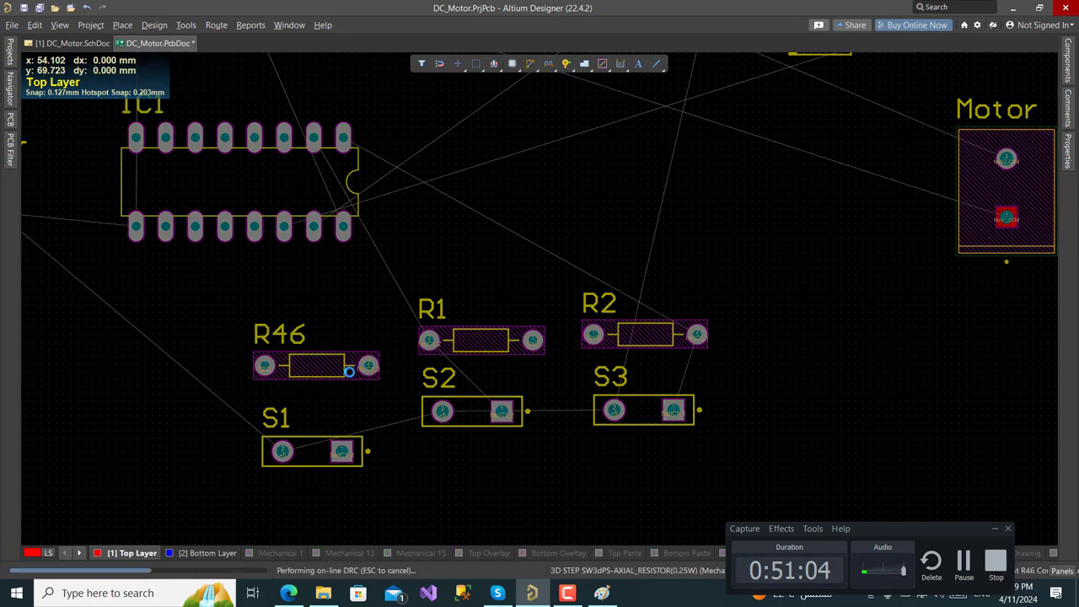
Bring S2 and S3 roughly level with S1 and R1 and R2 level with R46, rotating R1 by 180 degrees
{"action": "left_click_drag", "start_coordinate": [473, 417], "coordinate": [477, 450]}
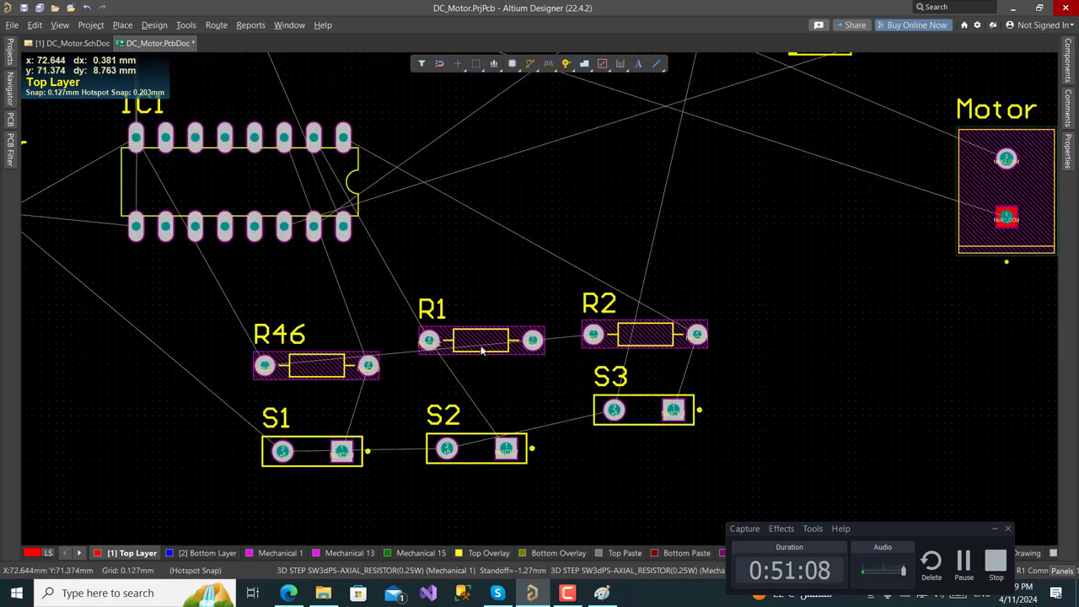
{"action": "left_click_drag", "start_coordinate": [481, 348], "coordinate": [429, 363]}
{"action": "key", "text": "space"}
{"action": "key", "text": "space"}
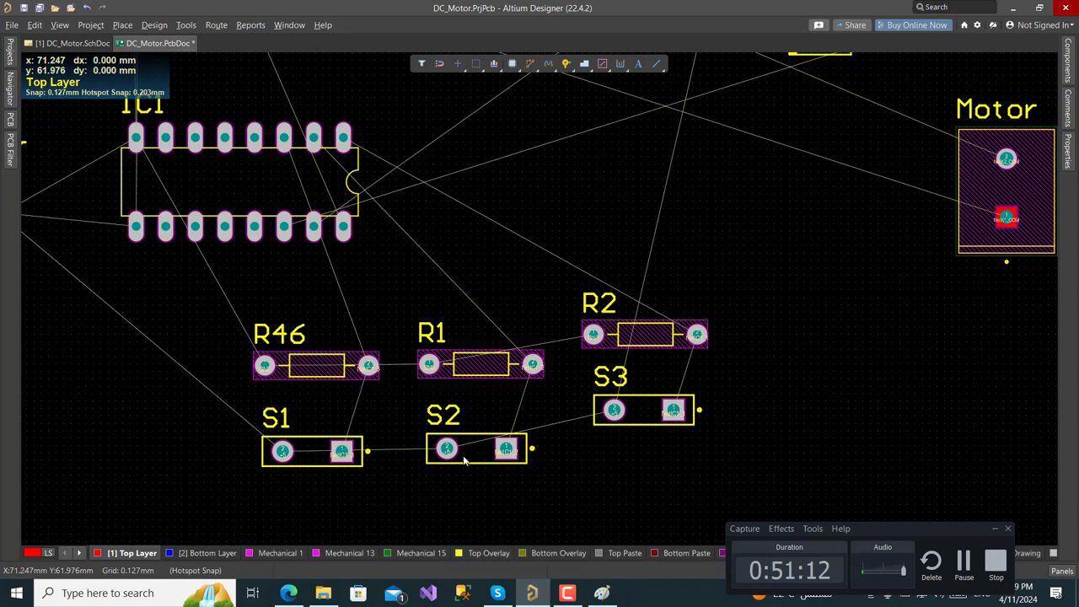
{"action": "left_click_drag", "start_coordinate": [464, 459], "coordinate": [464, 466]}
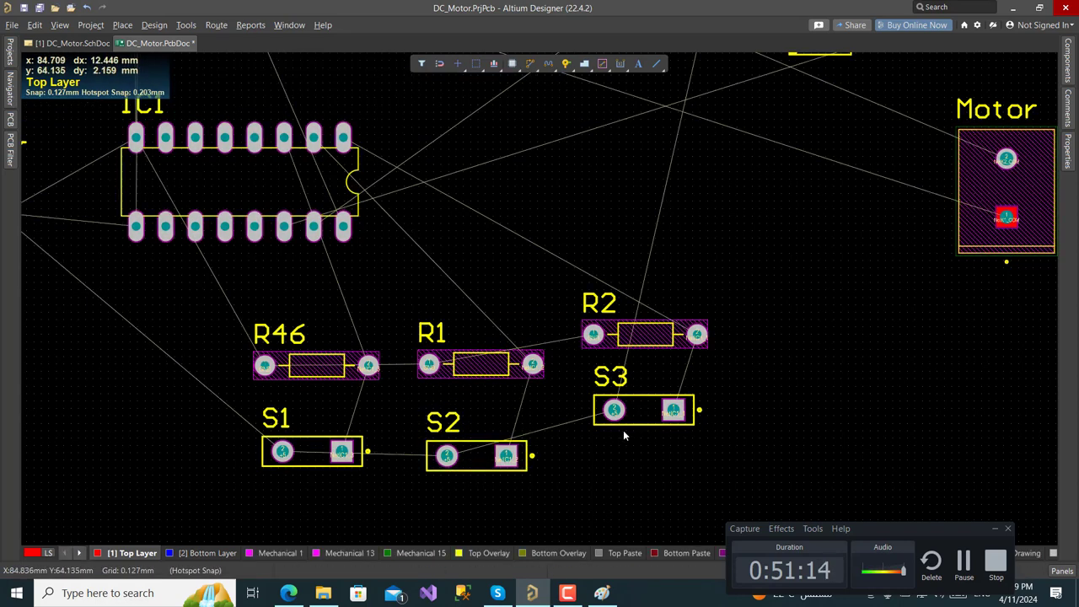
{"action": "left_click_drag", "start_coordinate": [643, 422], "coordinate": [633, 466]}
{"action": "left_click_drag", "start_coordinate": [645, 346], "coordinate": [595, 368]}
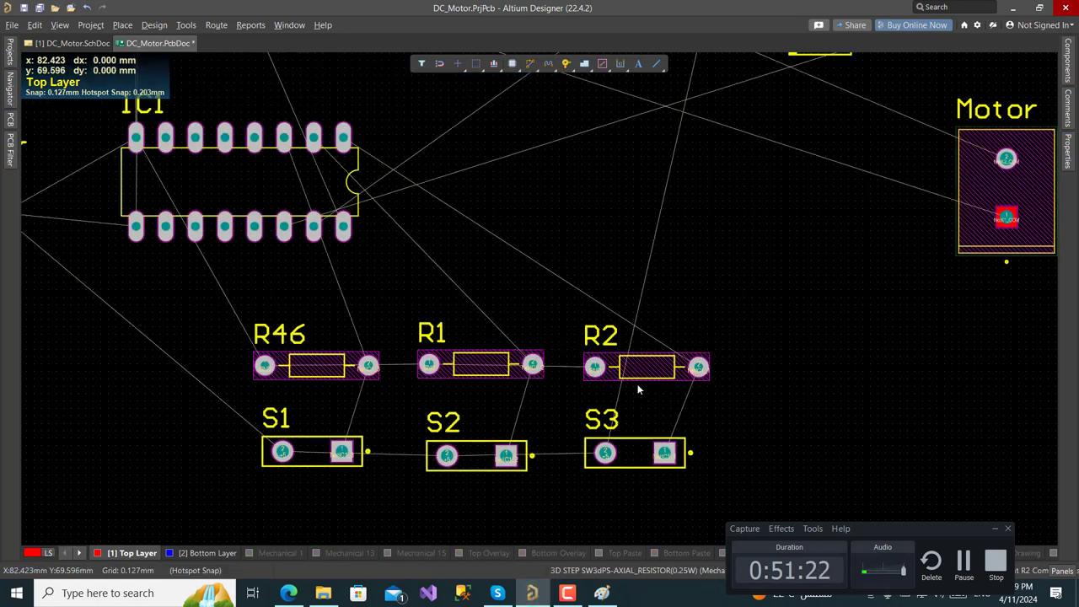
Select switches S1, S2 and S3 and distribute them horizontally
{"action": "left_click_drag", "start_coordinate": [755, 409], "coordinate": [183, 498]}
{"action": "right_click", "coordinate": [452, 464]}
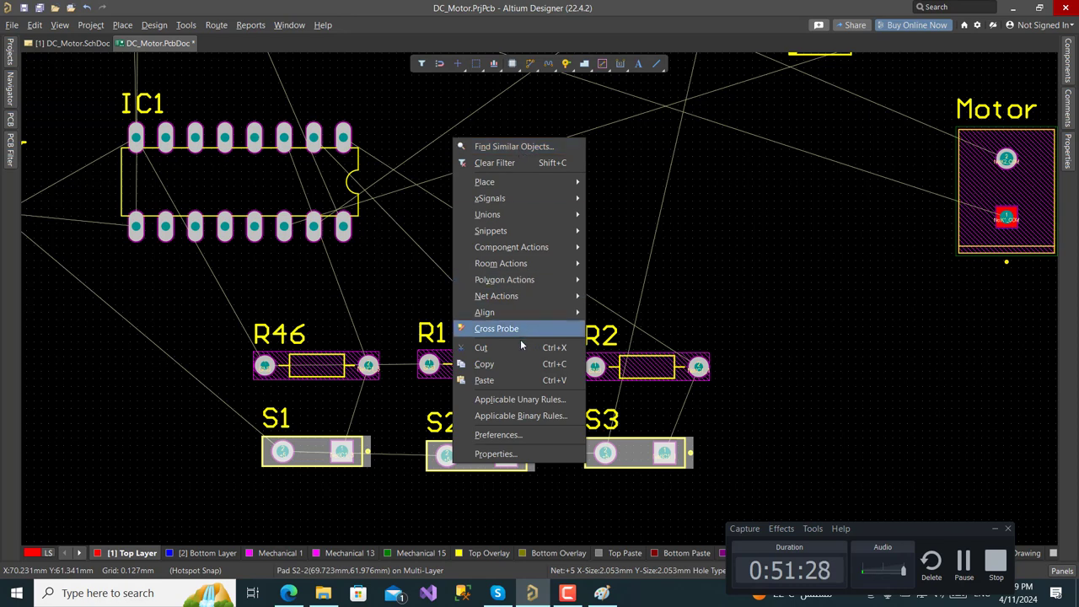
{"action": "mouse_move", "coordinate": [539, 311]}
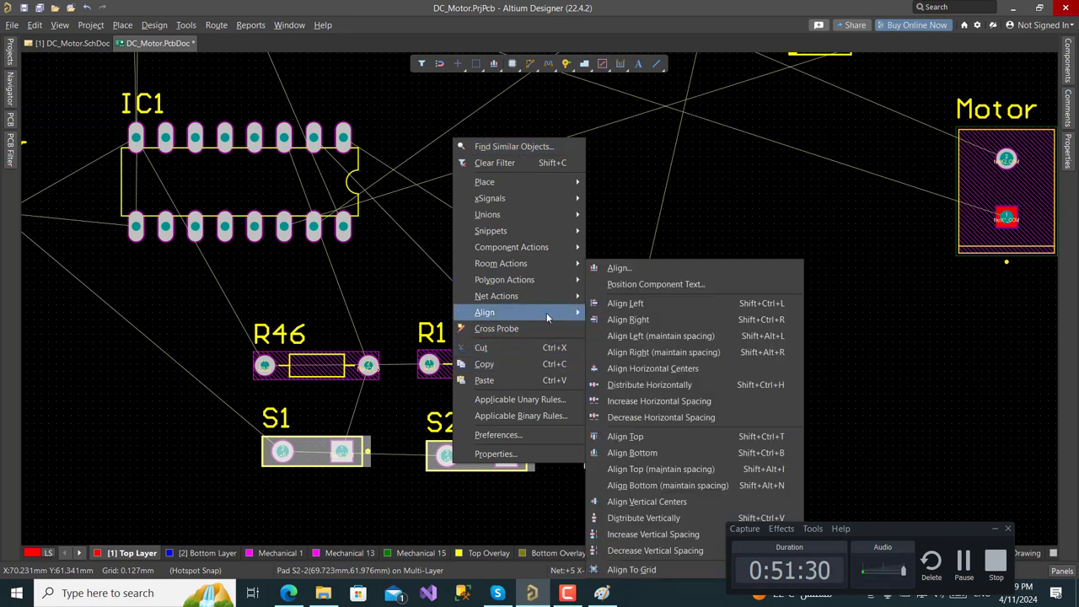
{"action": "left_click", "coordinate": [666, 385]}
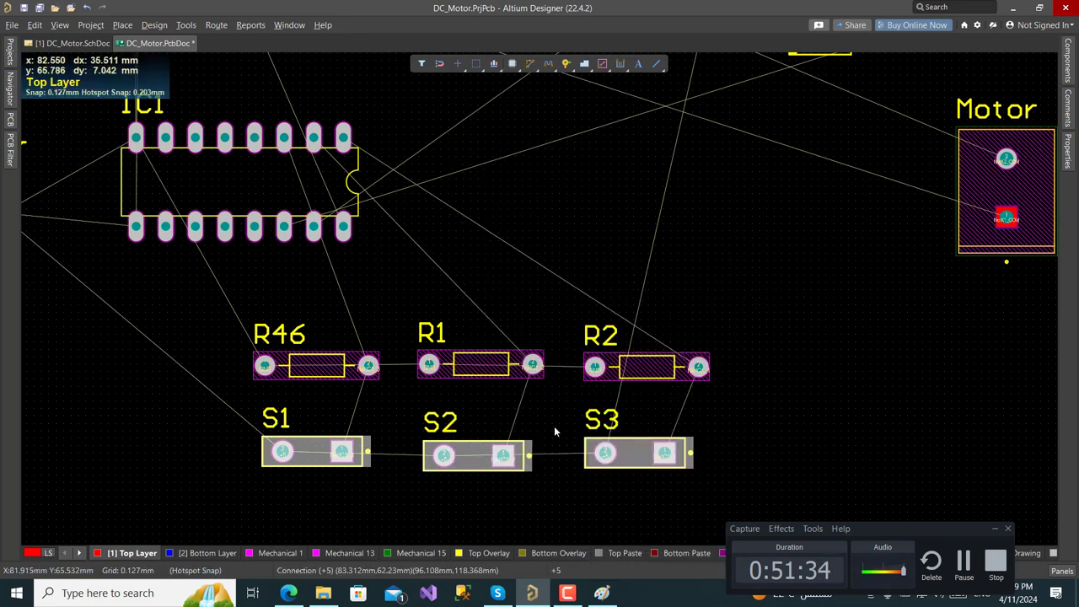
Align the top edges of the three selected switches S1, S2 and S3
{"action": "right_click", "coordinate": [474, 453]}
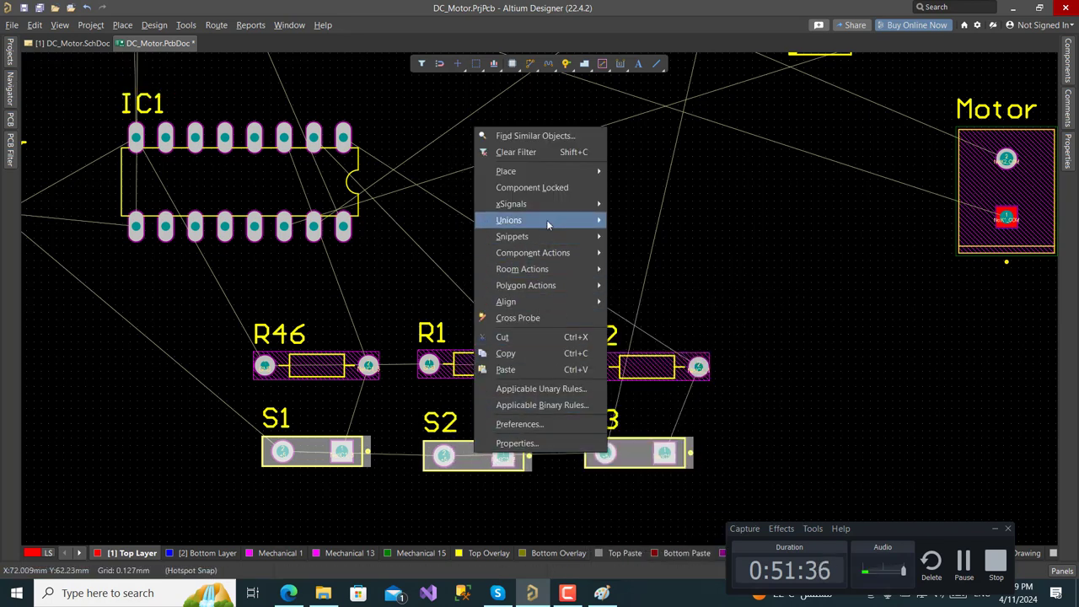
{"action": "mouse_move", "coordinate": [561, 301]}
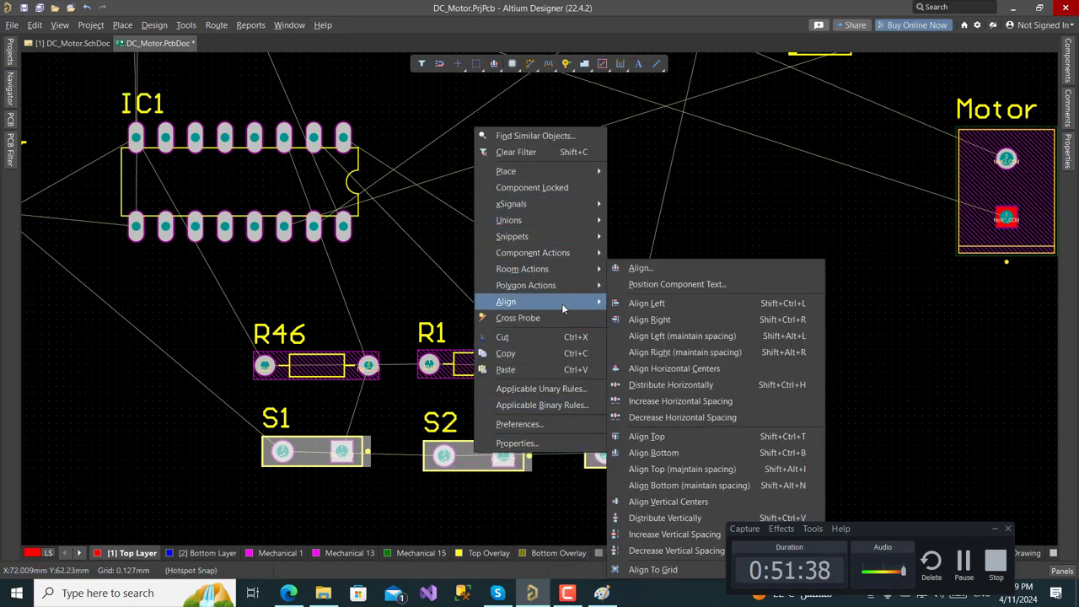
{"action": "left_click", "coordinate": [662, 437]}
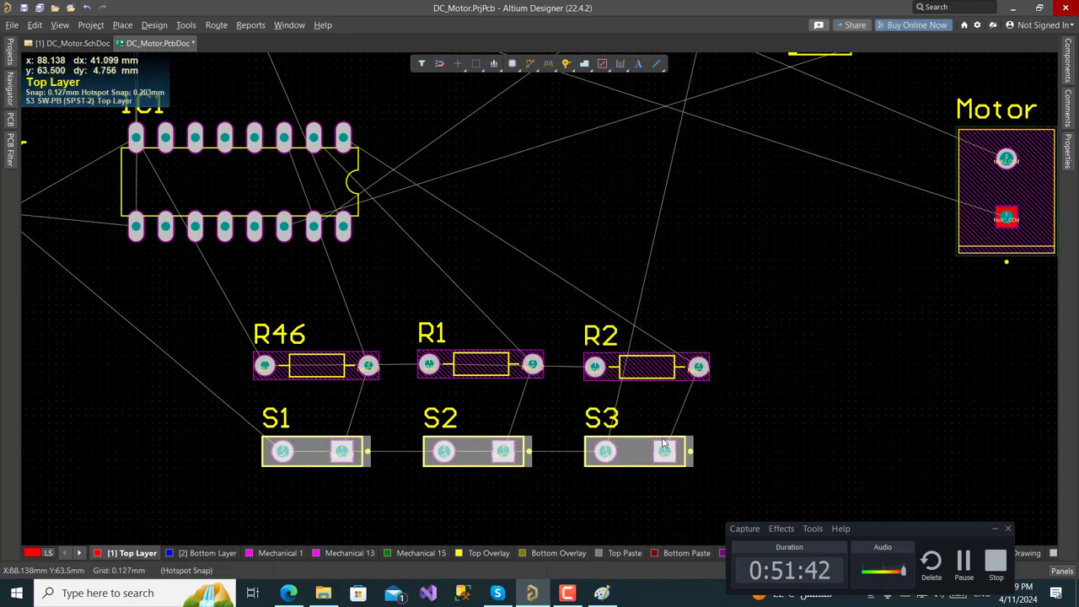
Move the designators S1, S2 and S3 from above their switches to centred positions just below them
{"action": "left_click", "coordinate": [274, 419]}
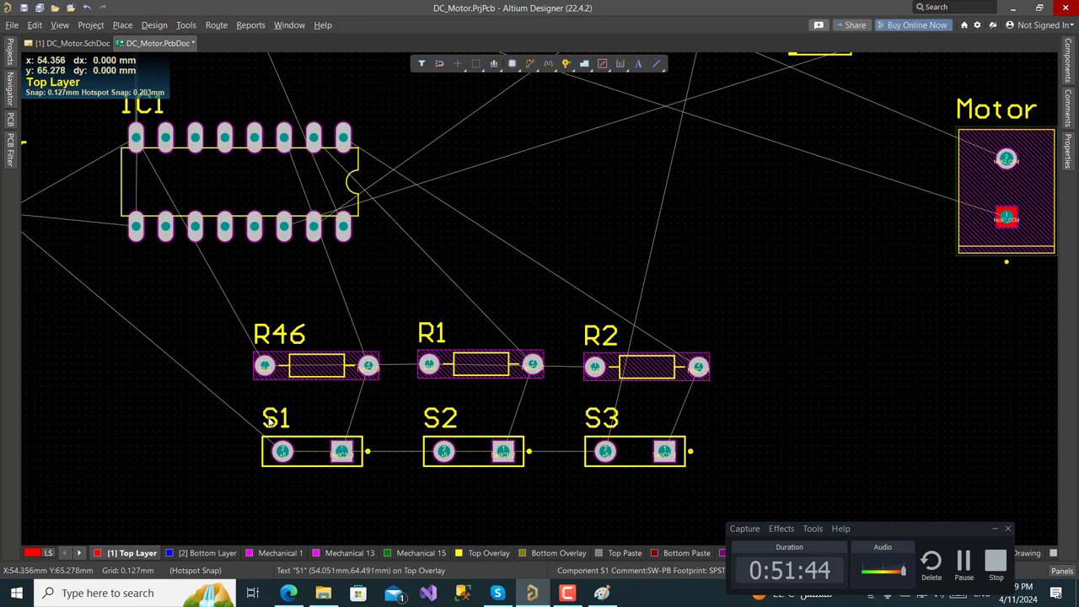
{"action": "left_click_drag", "start_coordinate": [274, 419], "coordinate": [312, 484]}
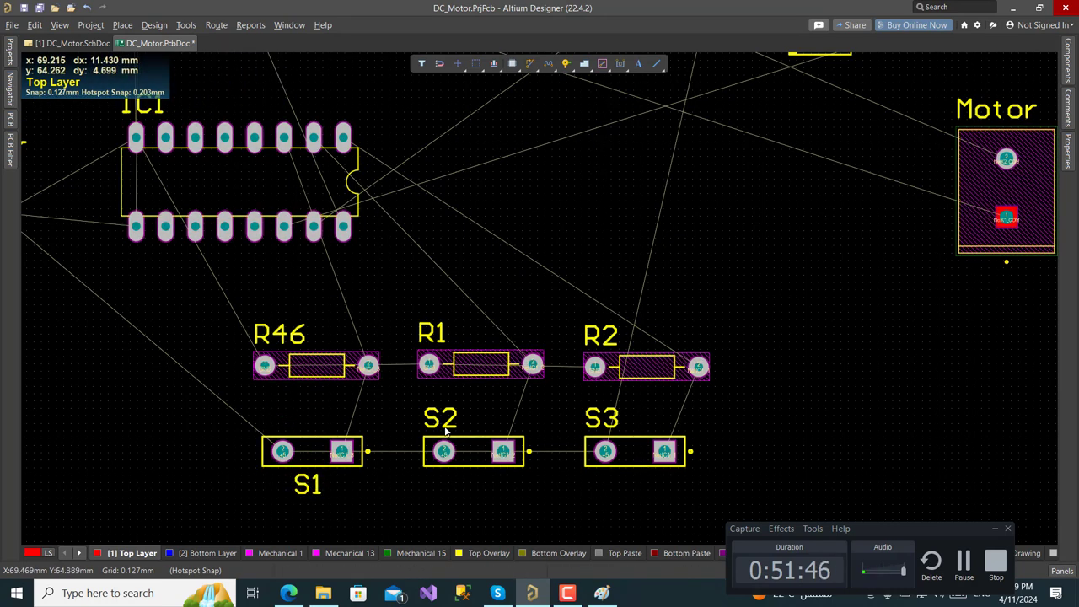
{"action": "left_click_drag", "start_coordinate": [440, 418], "coordinate": [467, 488]}
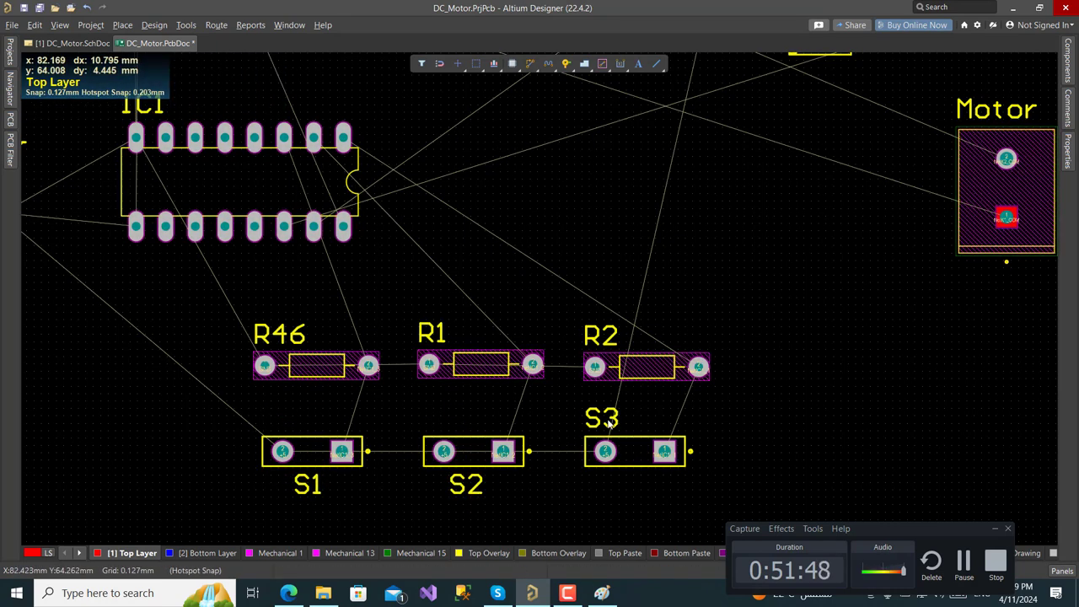
{"action": "left_click_drag", "start_coordinate": [601, 418], "coordinate": [631, 486]}
{"action": "left_click", "coordinate": [624, 469]}
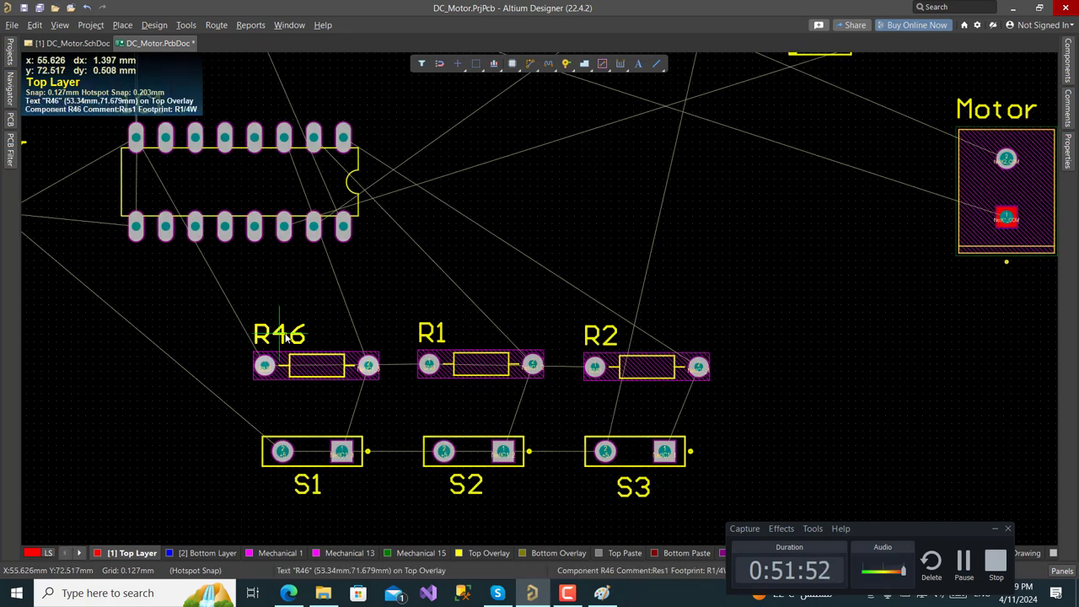
Centre the designators R46, R1 and R2 above their resistor bodies
{"action": "left_click_drag", "start_coordinate": [267, 341], "coordinate": [300, 338]}
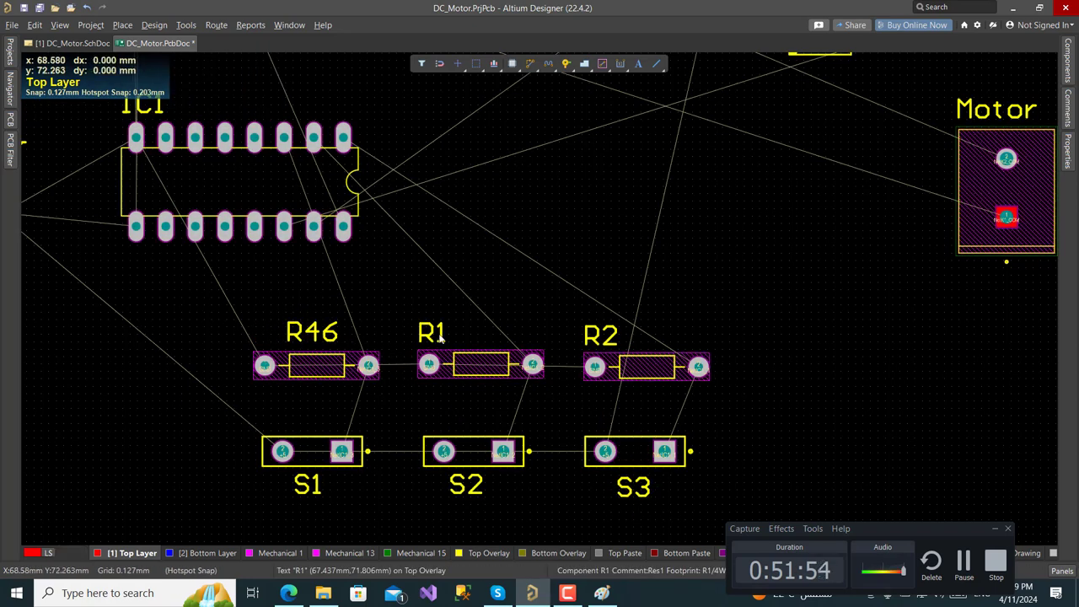
{"action": "left_click_drag", "start_coordinate": [430, 339], "coordinate": [479, 334]}
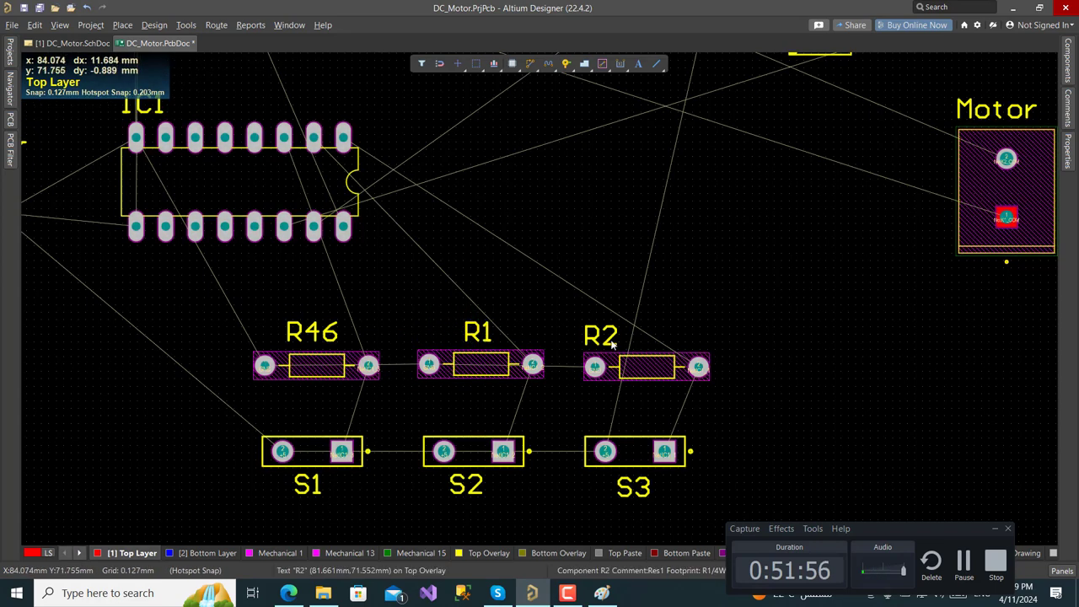
{"action": "left_click_drag", "start_coordinate": [607, 339], "coordinate": [644, 336]}
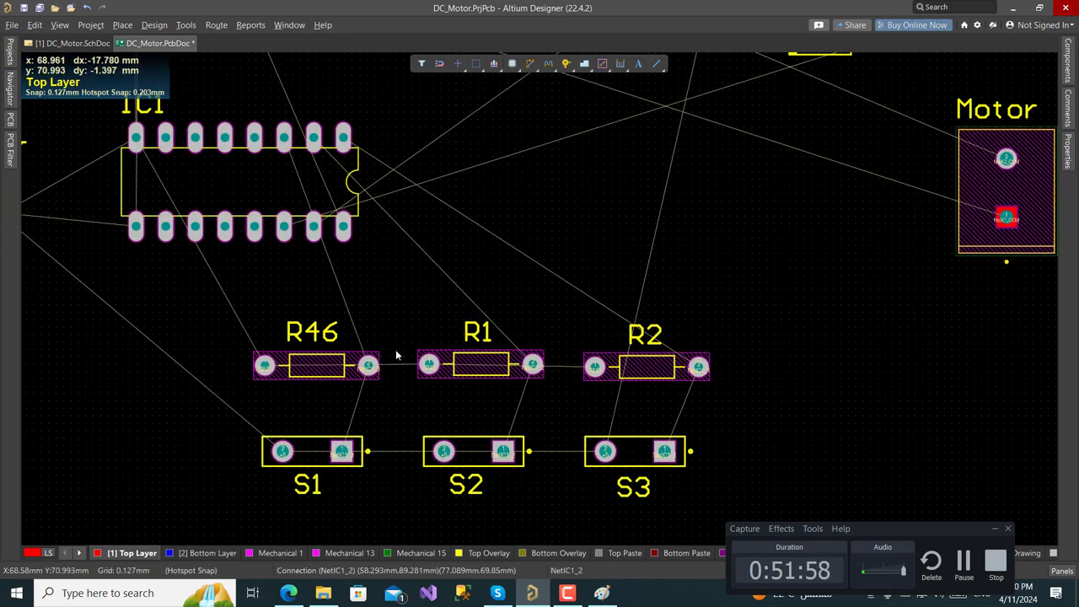
Change the designator text of resistor R46 to R3 and replace that with 1K
{"action": "left_click", "coordinate": [291, 335]}
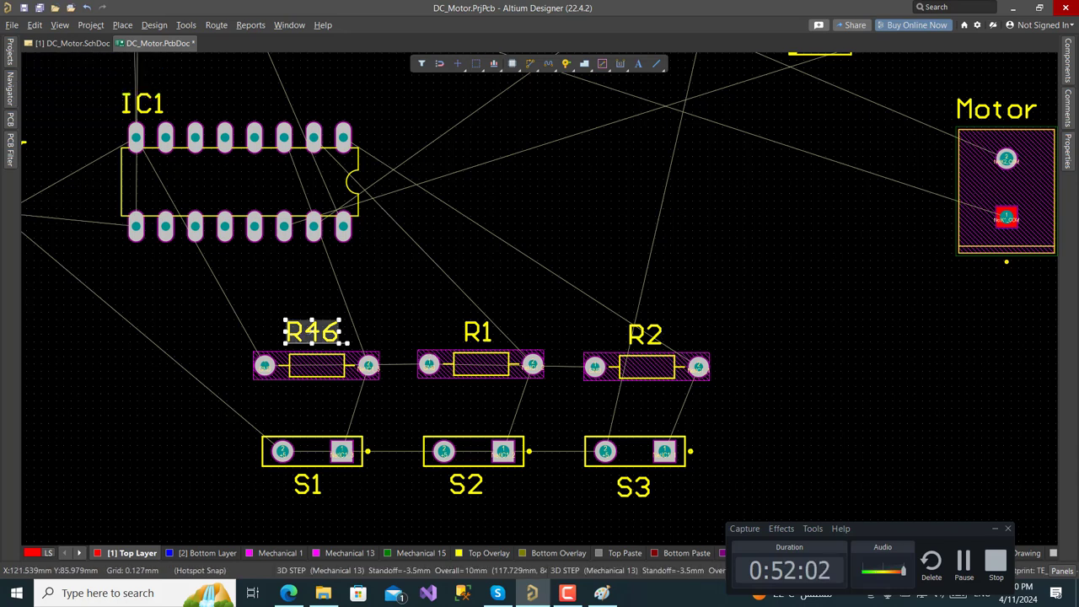
{"action": "left_click", "coordinate": [1068, 152]}
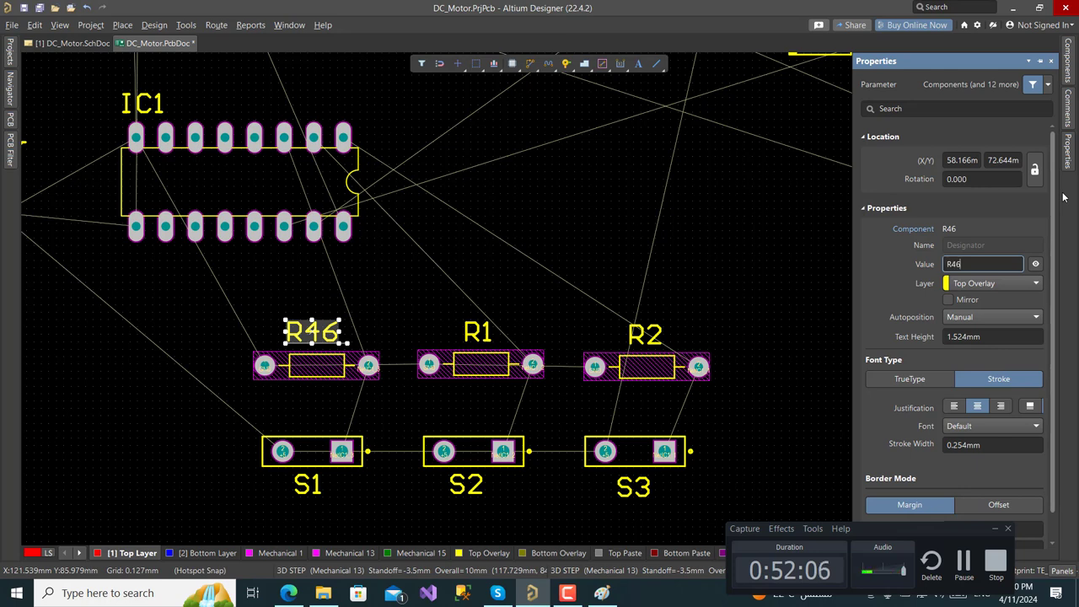
{"action": "key", "text": "Return"}
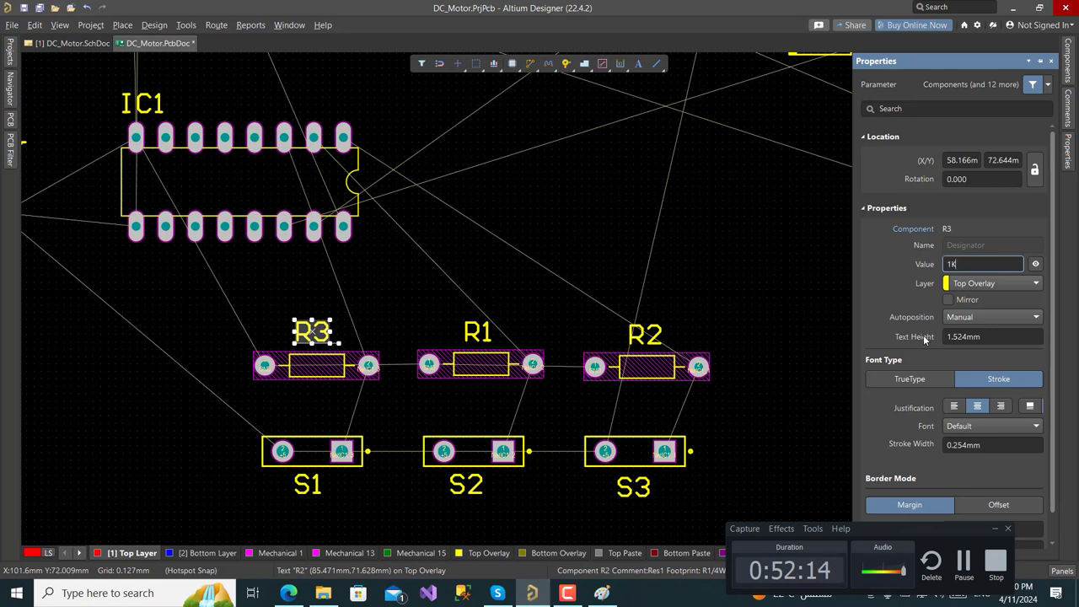
{"action": "type", "text": "1K"}
{"action": "key", "text": "Return"}
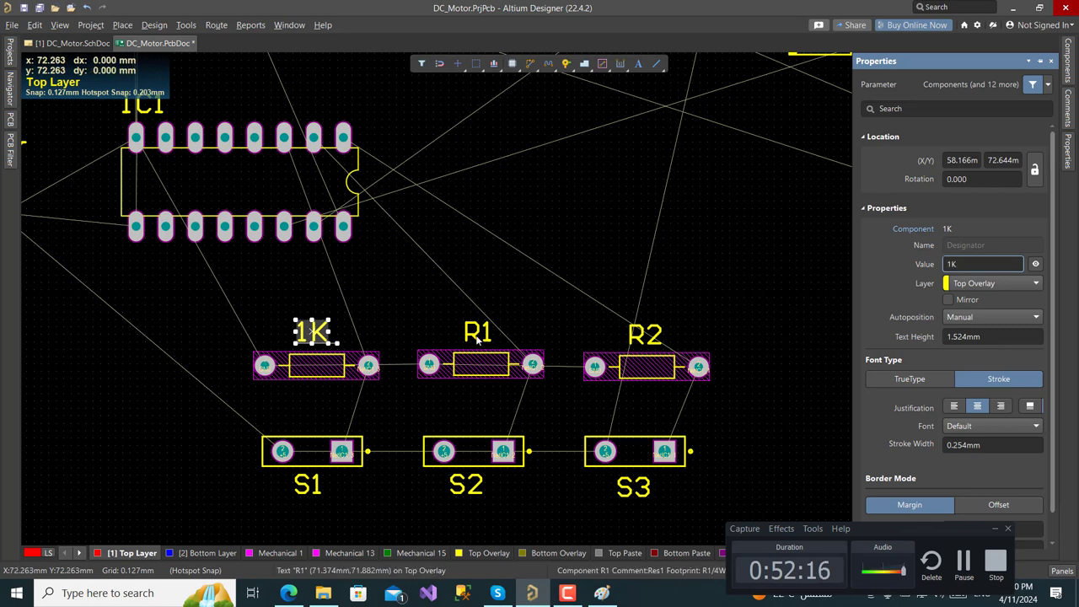
Change the designator texts of resistors R1 and R2 to 1K
{"action": "left_click", "coordinate": [477, 334]}
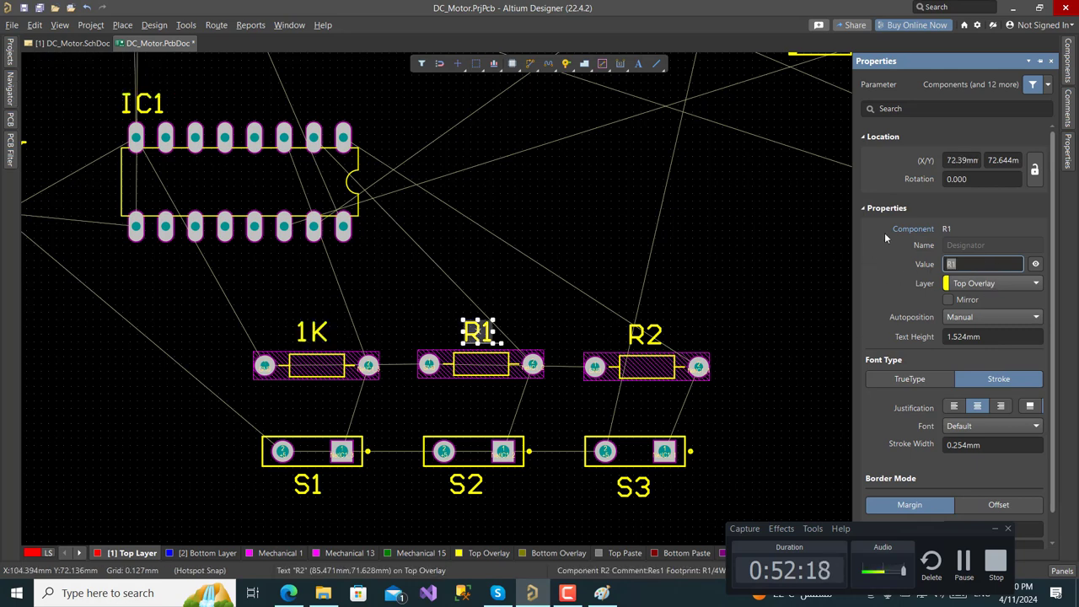
{"action": "type", "text": "1K"}
{"action": "key", "text": "Return"}
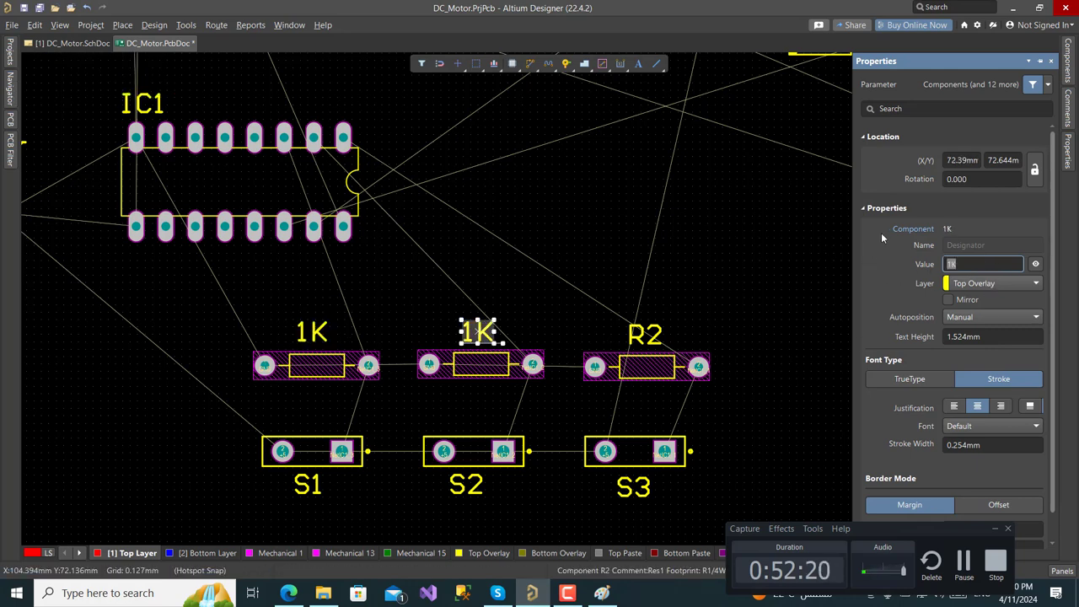
{"action": "left_click", "coordinate": [655, 339]}
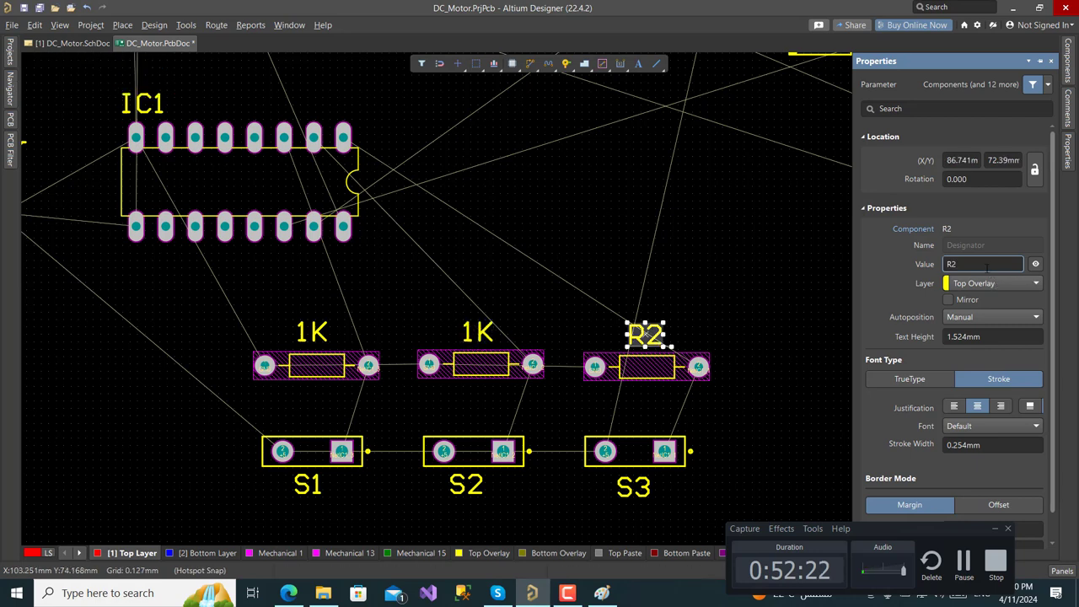
{"action": "key", "text": "BackSpace"}
{"action": "key", "text": "BackSpace"}
{"action": "type", "text": "1K"}
{"action": "key", "text": "Return"}
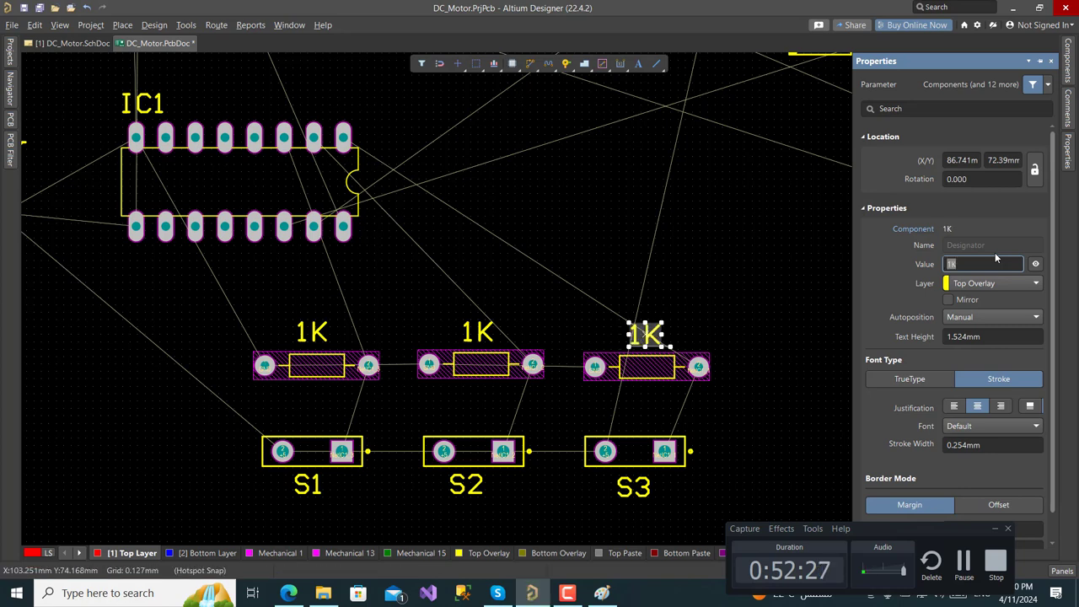
Select the S3 designator below its switch and keep its properties permanently displayed beside the board
{"action": "left_click", "coordinate": [301, 487]}
{"action": "left_click", "coordinate": [465, 486]}
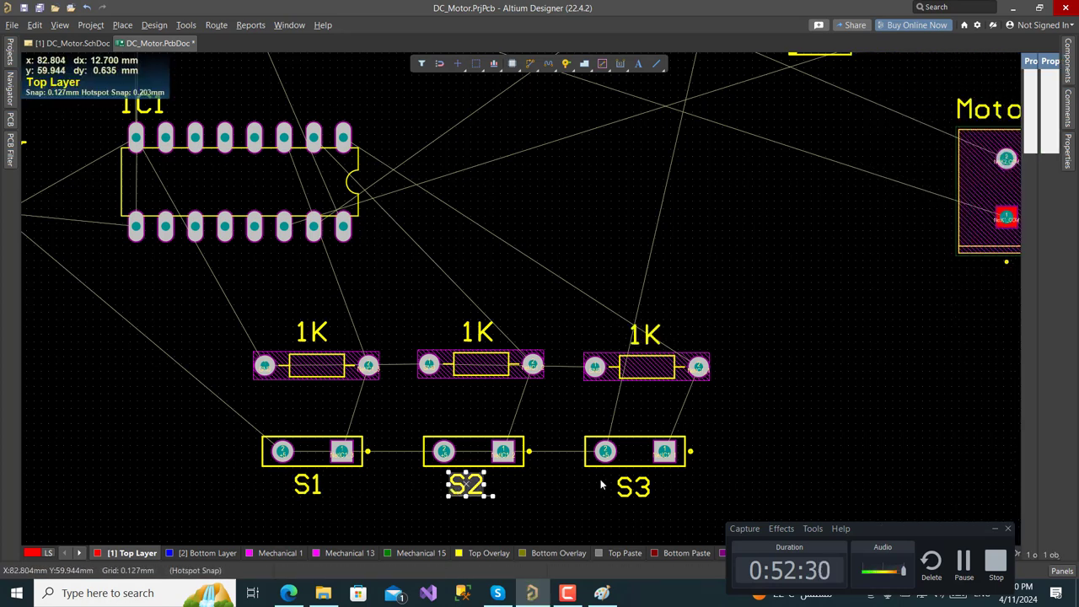
{"action": "left_click", "coordinate": [631, 489]}
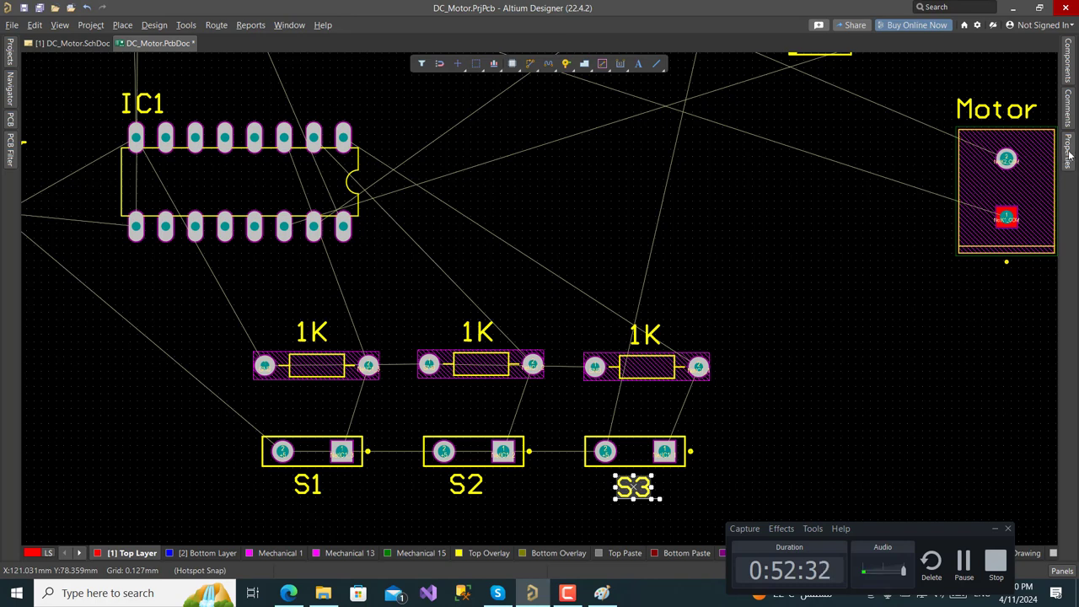
{"action": "mouse_move", "coordinate": [1069, 155]}
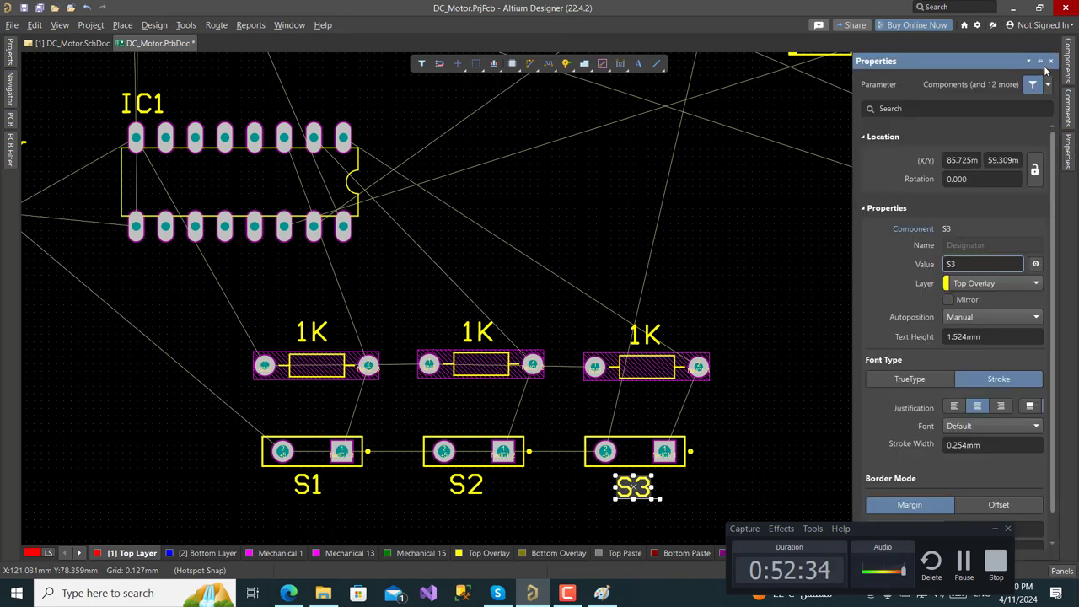
{"action": "left_click", "coordinate": [1042, 63]}
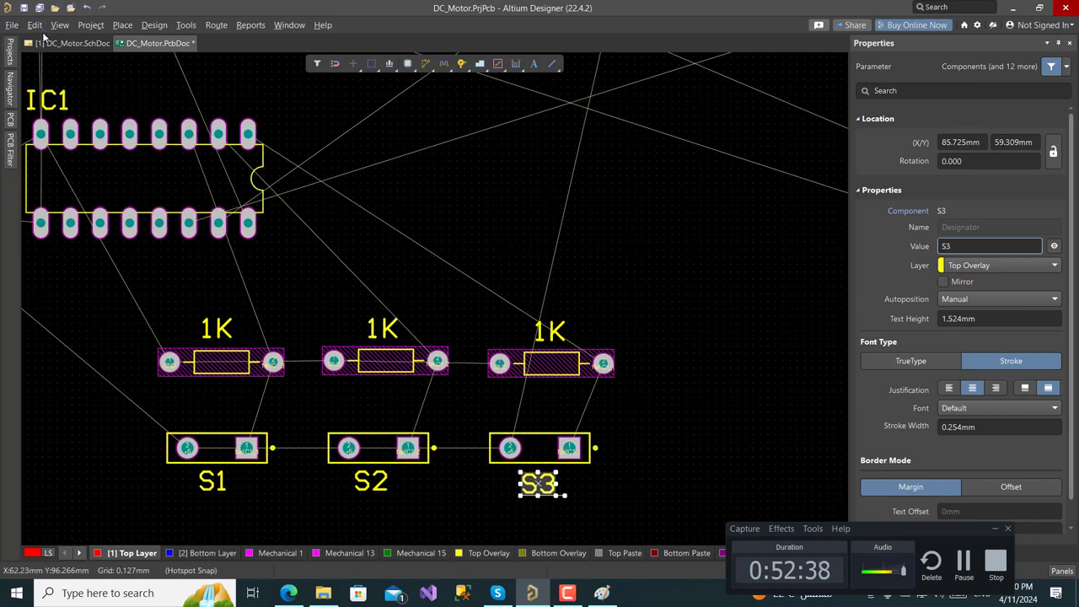
Check the switch wiring in the schematic and change switch S1's designator on the board to Speed
{"action": "left_click", "coordinate": [72, 46]}
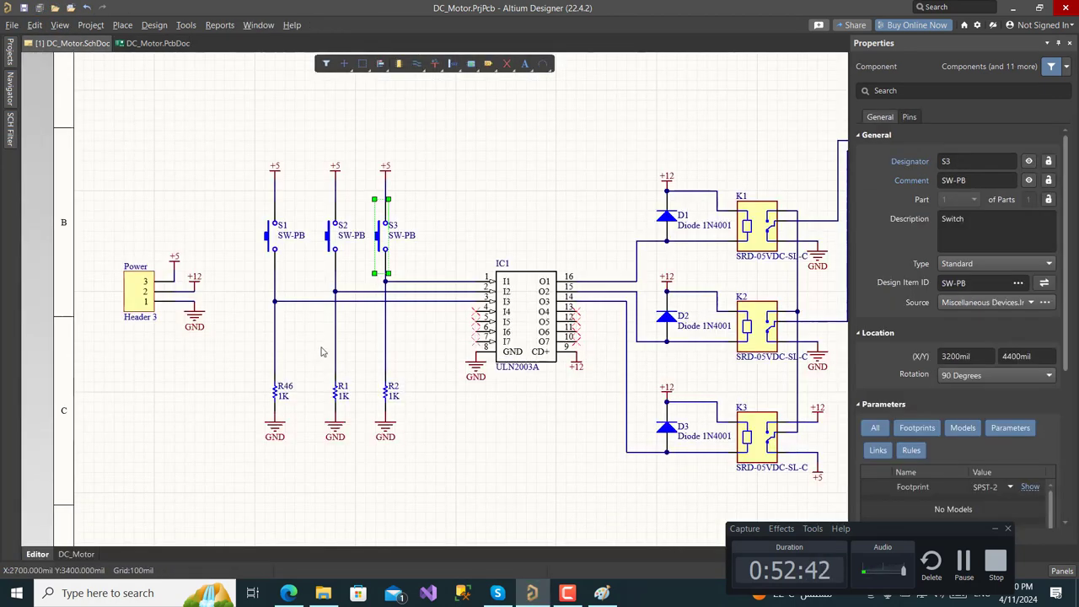
{"action": "scroll", "coordinate": [438, 243], "scroll_direction": "up", "scroll_amount": 2, "text": "ctrl"}
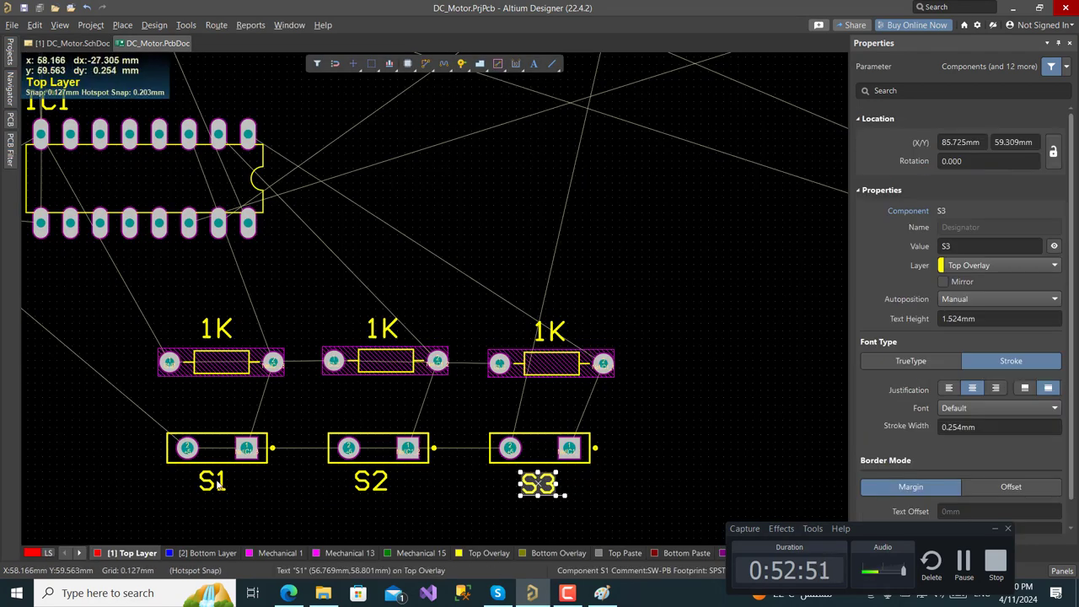
{"action": "left_click", "coordinate": [212, 480]}
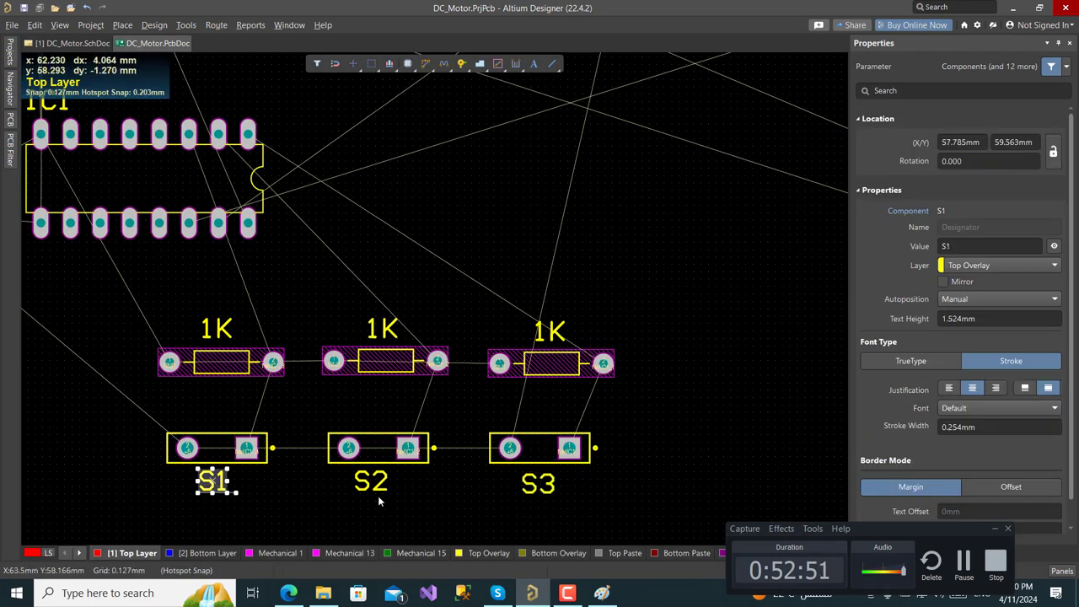
{"action": "left_click", "coordinate": [939, 246]}
{"action": "key", "text": "ctrl+a"}
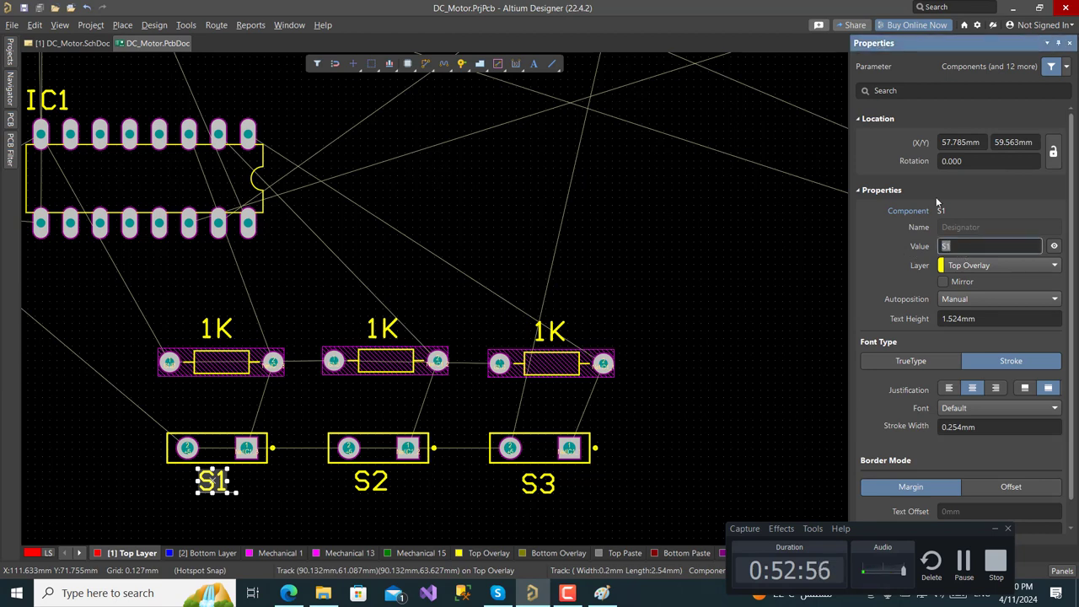
{"action": "type", "text": "Speed"}
{"action": "key", "text": "Return"}
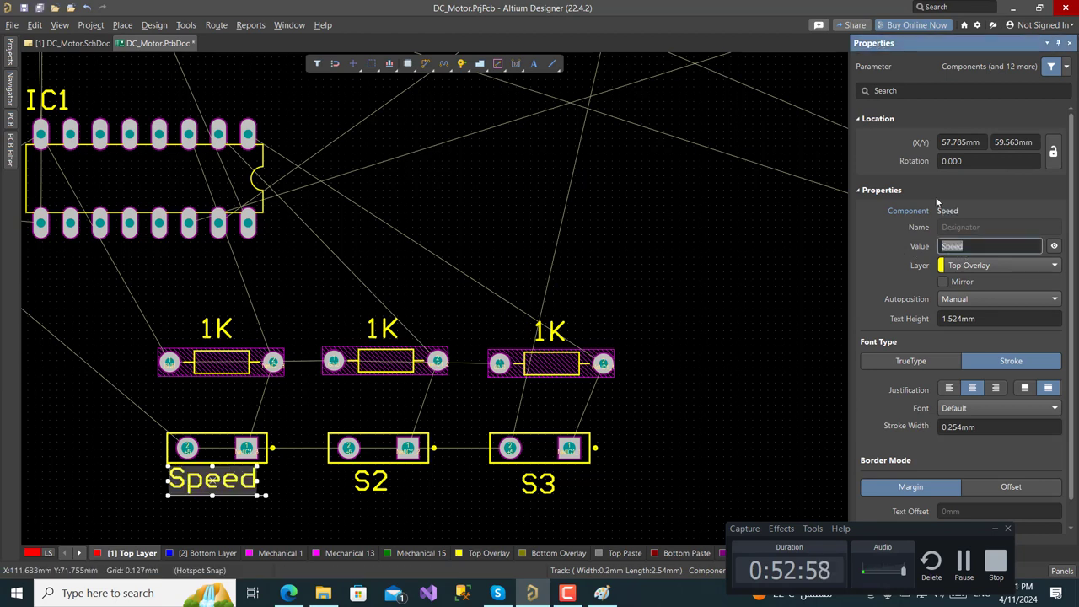
Change the designator of switch S2 to DR1 and that of switch S3 to DR2
{"action": "left_click", "coordinate": [383, 485]}
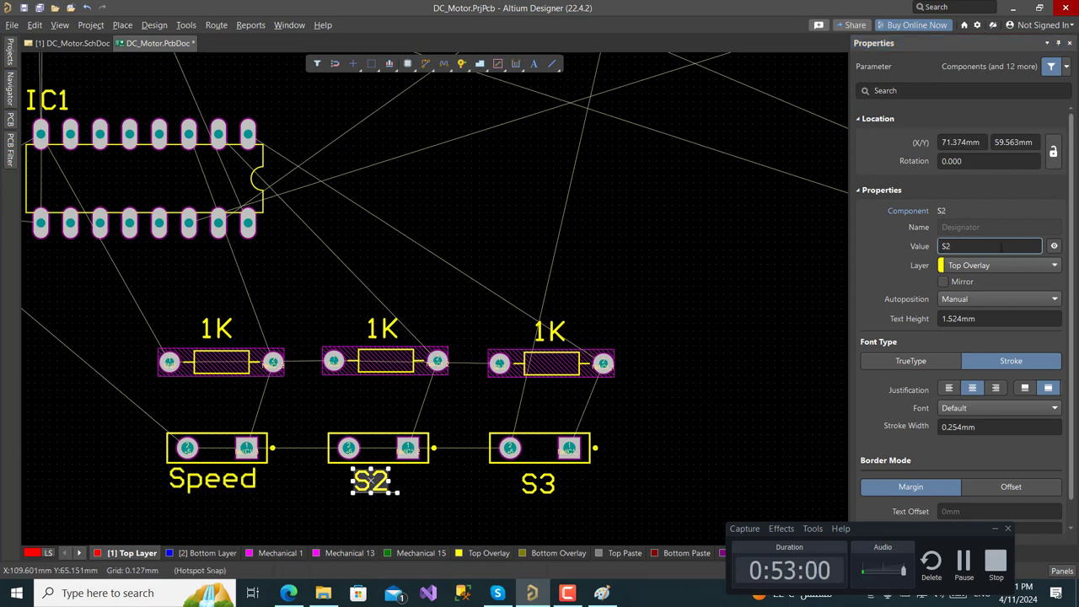
{"action": "left_click", "coordinate": [966, 250]}
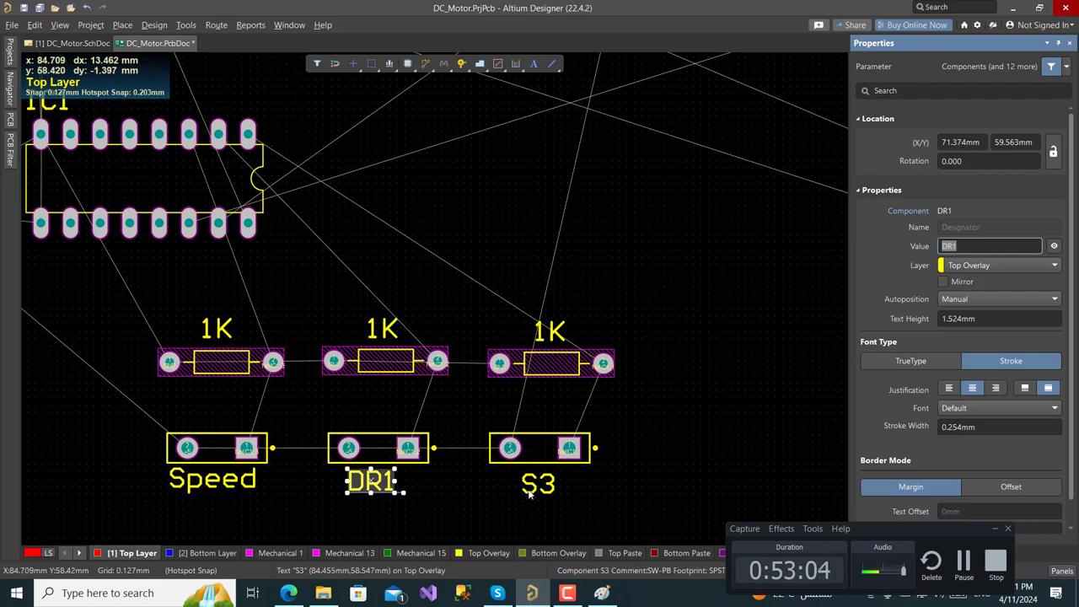
{"action": "left_click", "coordinate": [534, 485]}
{"action": "left_click", "coordinate": [953, 246]}
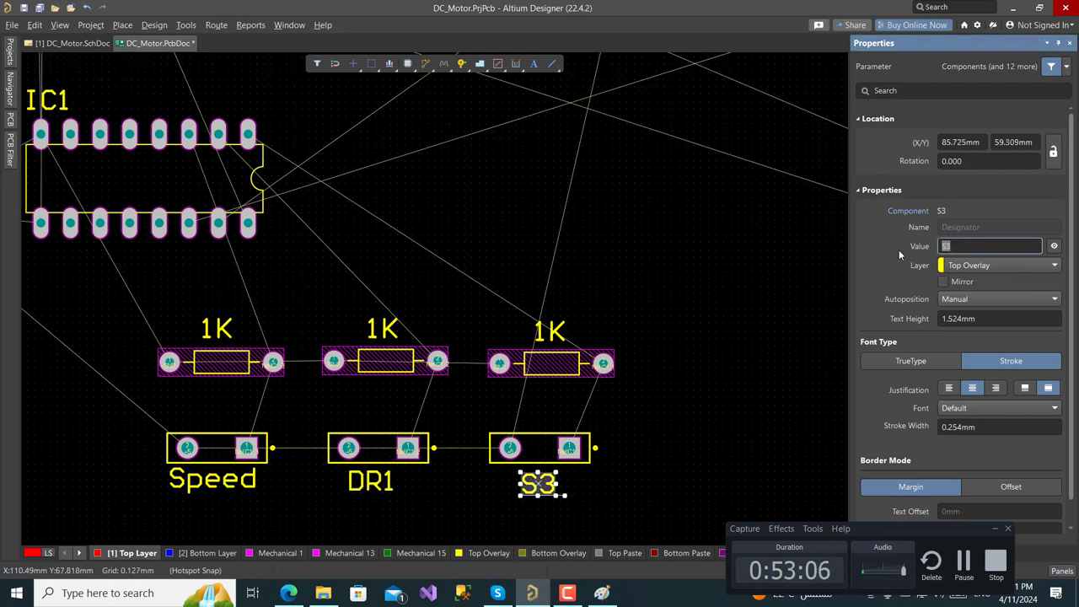
{"action": "type", "text": "Dr"}
{"action": "key", "text": "BackSpace"}
{"action": "type", "text": "R2"}
{"action": "key", "text": "Return"}
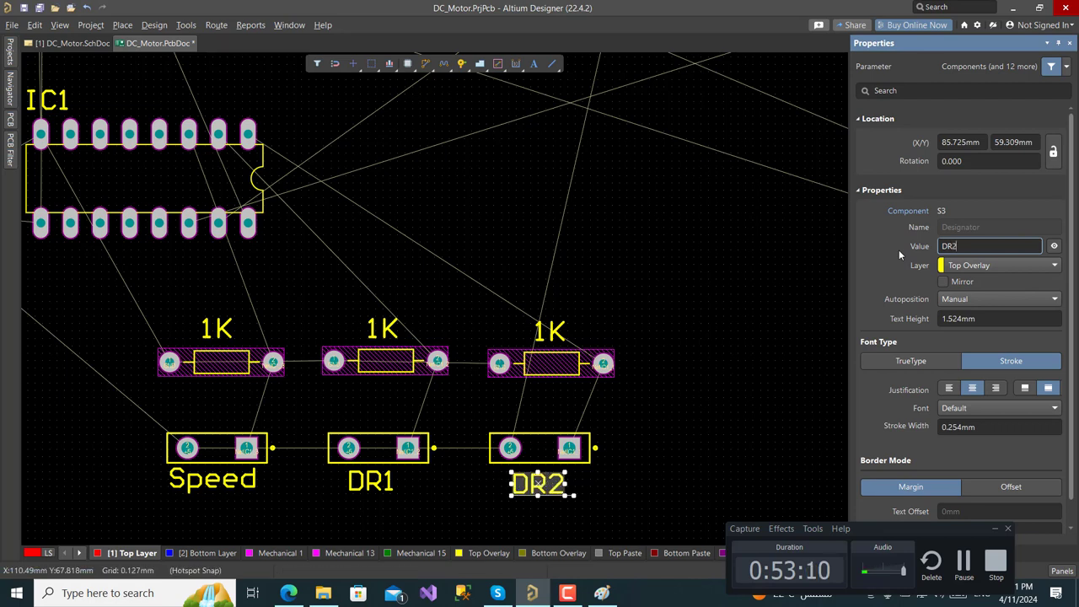
Align the top edges of the Speed, DR1 and DR2 designators and nudge them slightly to the right together
{"action": "scroll", "coordinate": [561, 447], "scroll_direction": "down", "scroll_amount": 2}
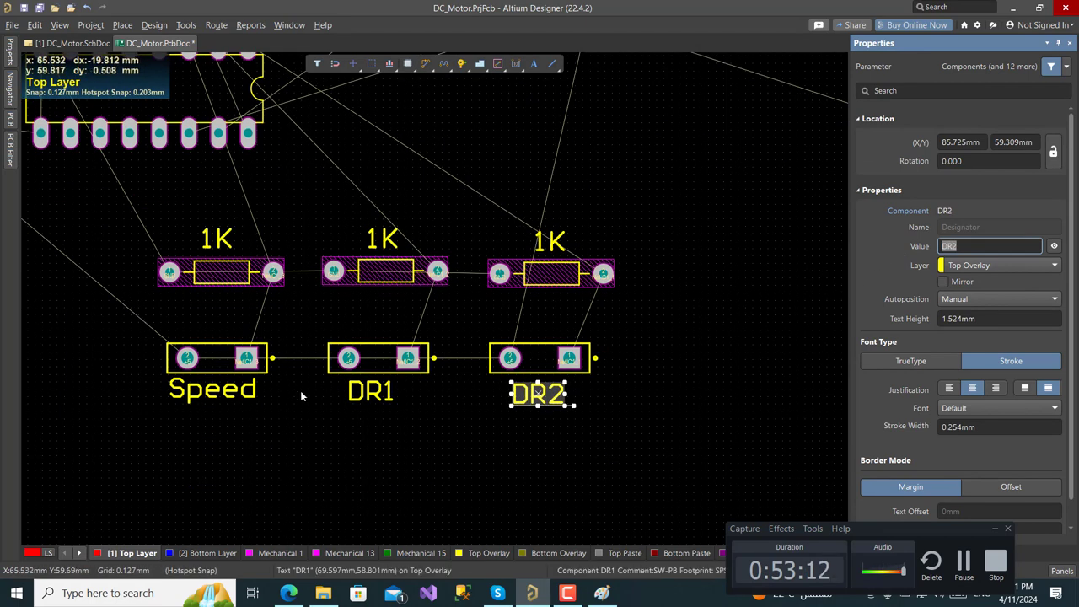
{"action": "left_click", "coordinate": [213, 389]}
{"action": "left_click", "coordinate": [375, 391], "text": "shift"}
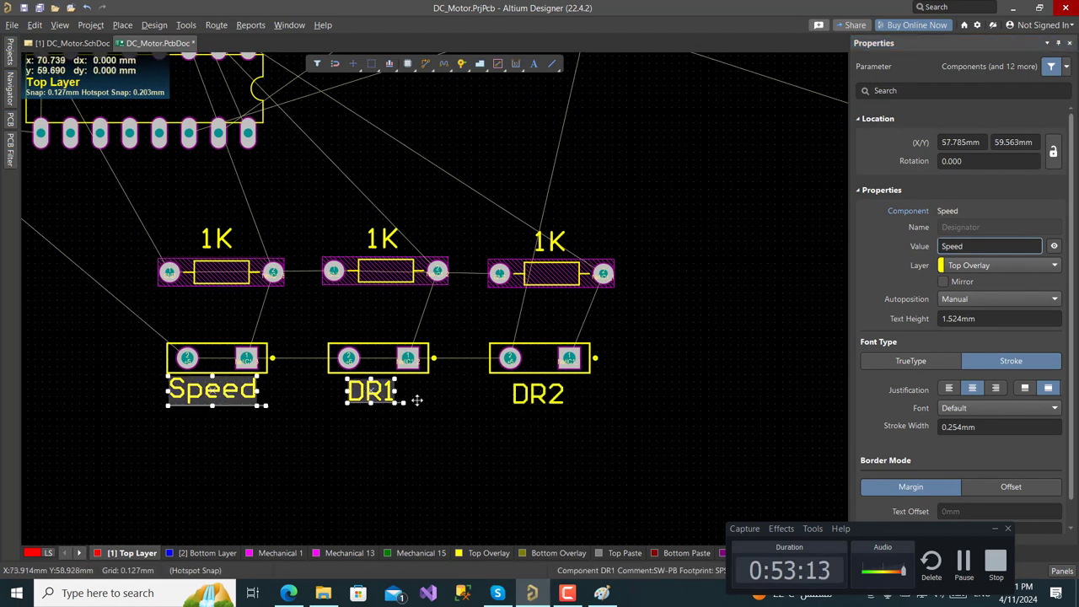
{"action": "left_click", "coordinate": [539, 394], "text": "shift"}
{"action": "right_click", "coordinate": [544, 399]}
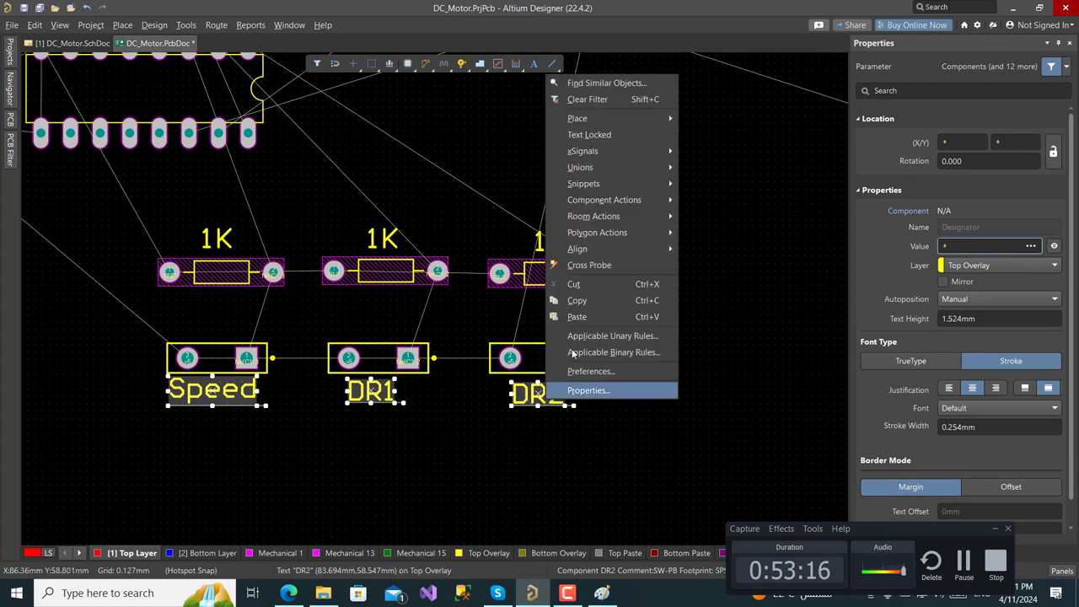
{"action": "mouse_move", "coordinate": [616, 248]}
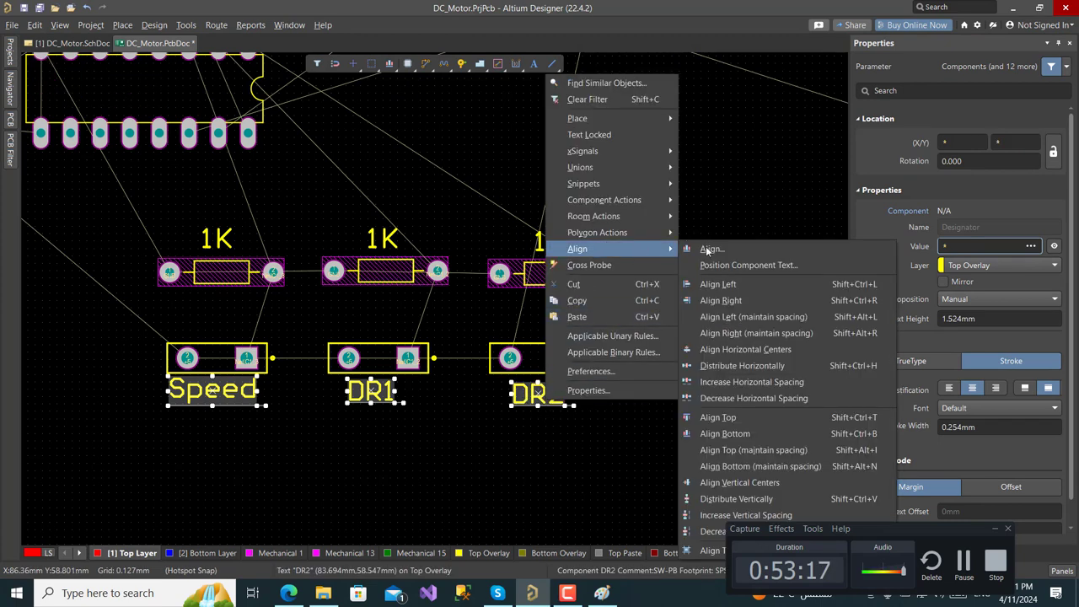
{"action": "left_click", "coordinate": [718, 417]}
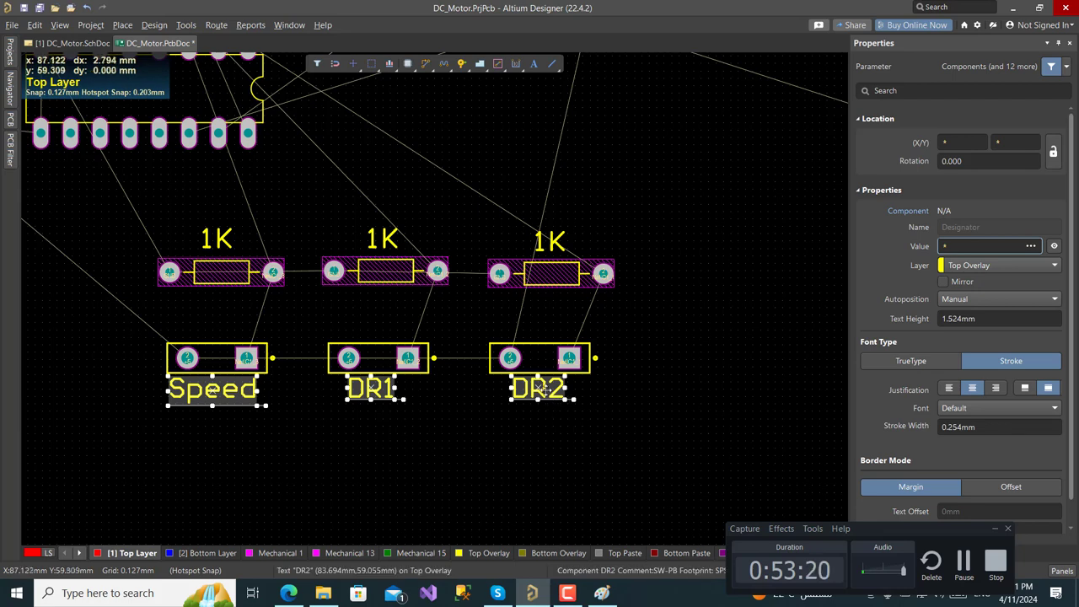
{"action": "left_click_drag", "start_coordinate": [538, 387], "coordinate": [539, 388]}
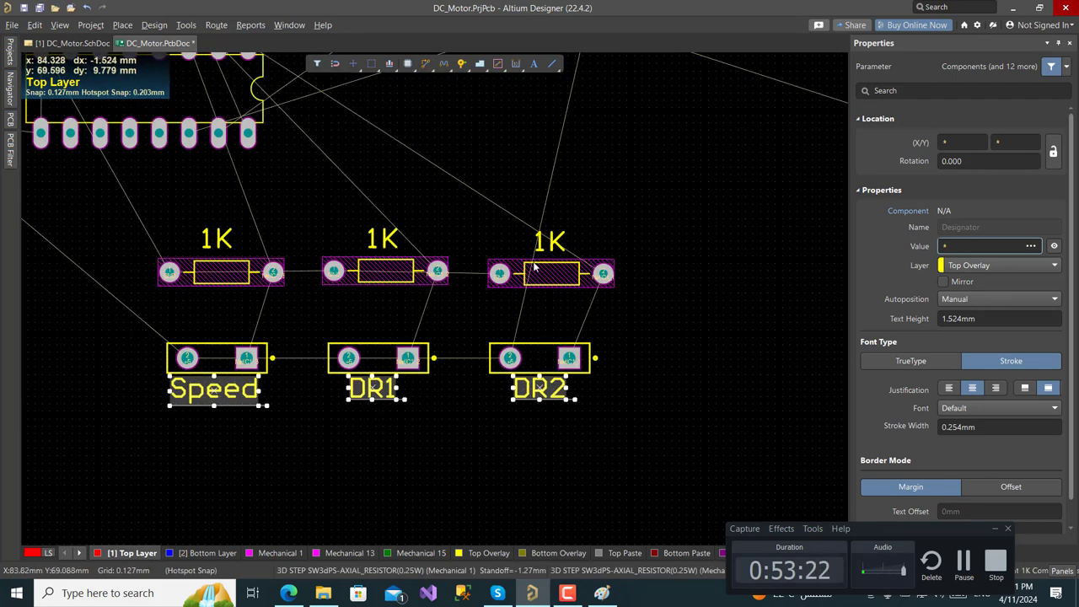
Select the three 1K resistor designators and align their top edges
{"action": "left_click", "coordinate": [546, 242]}
{"action": "left_click", "coordinate": [383, 240], "text": "shift"}
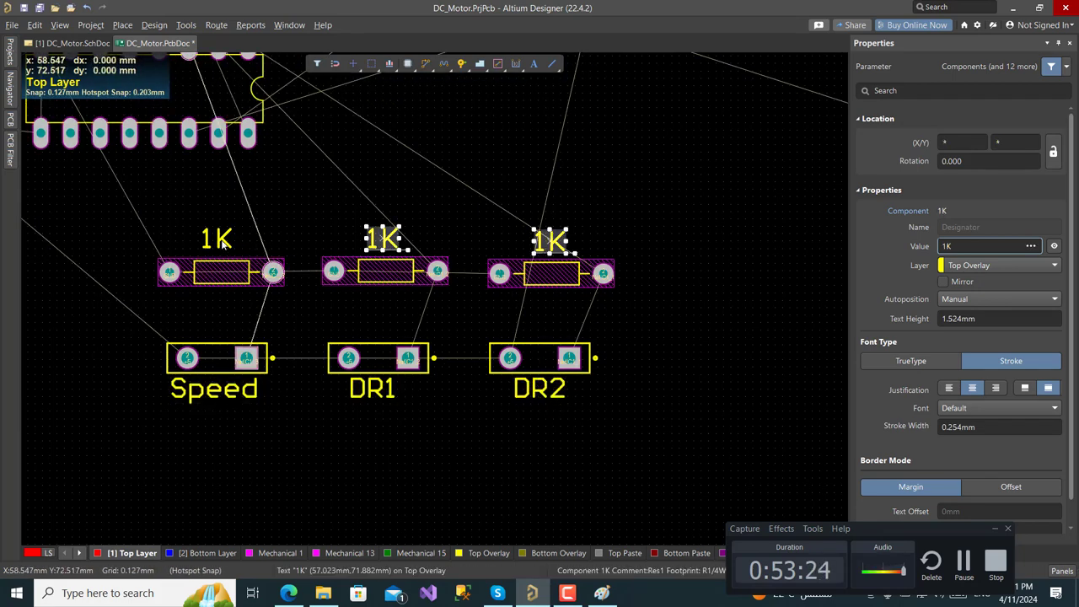
{"action": "left_click", "coordinate": [218, 239], "text": "shift"}
{"action": "right_click", "coordinate": [221, 242]}
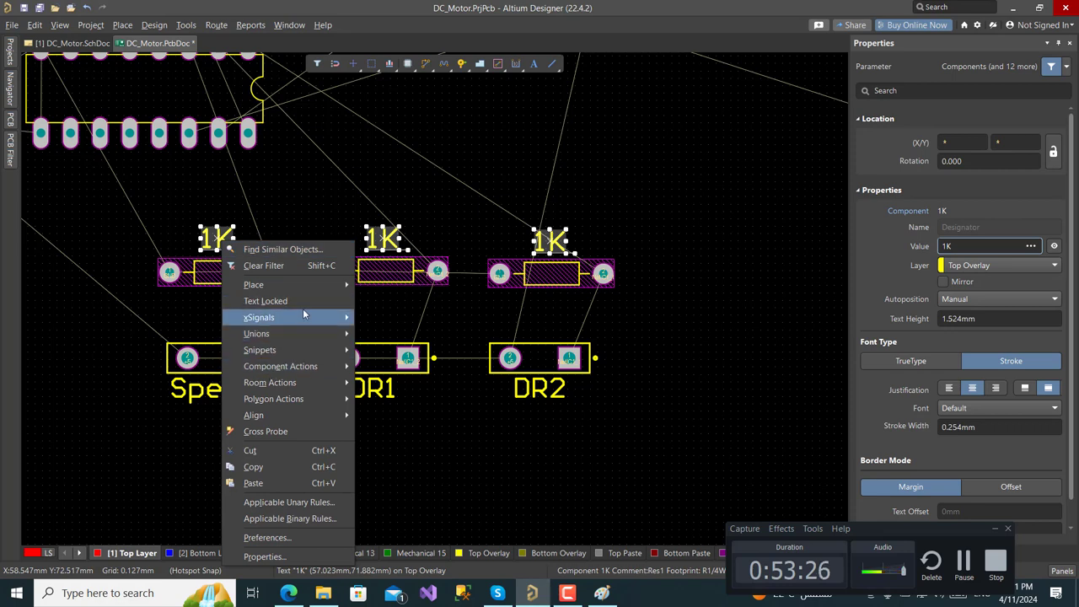
{"action": "mouse_move", "coordinate": [278, 414]}
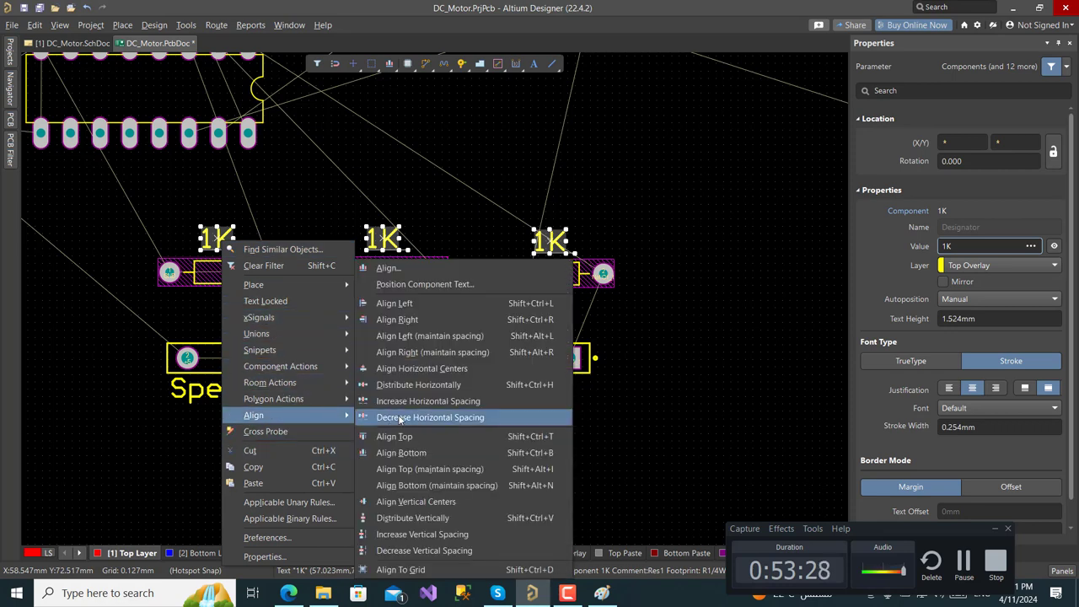
{"action": "left_click", "coordinate": [416, 437]}
{"action": "left_click", "coordinate": [713, 297]}
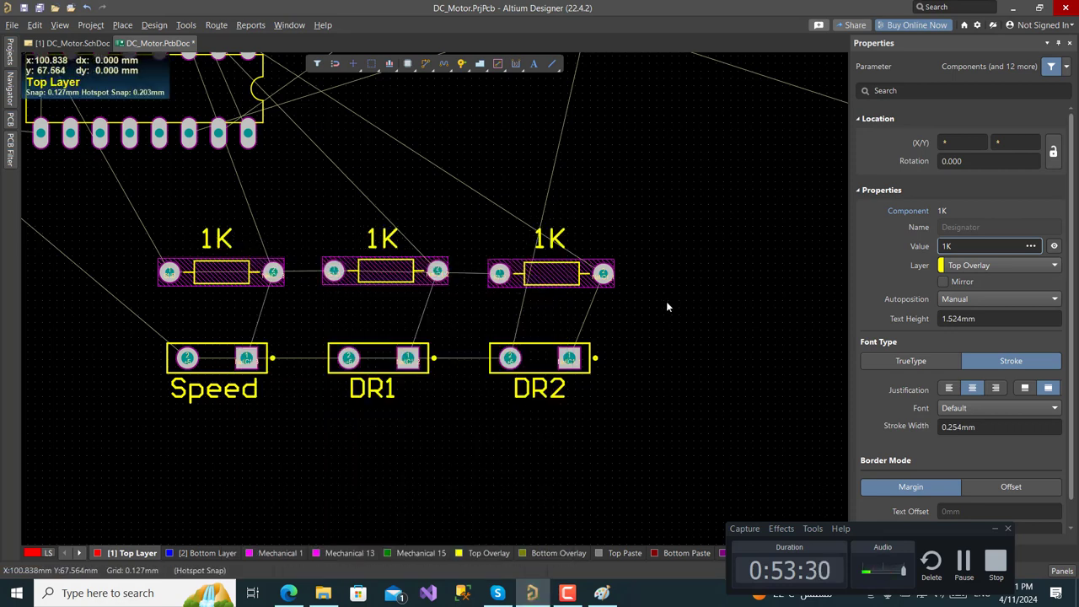
Move the three 1K resistors together down closer to the switches and place IC1 just above them
{"action": "scroll", "coordinate": [654, 311], "scroll_direction": "down", "scroll_amount": 1, "text": "ctrl"}
{"action": "scroll", "coordinate": [654, 310], "scroll_direction": "down", "scroll_amount": 1, "text": "ctrl"}
{"action": "left_click_drag", "start_coordinate": [662, 260], "coordinate": [276, 318]}
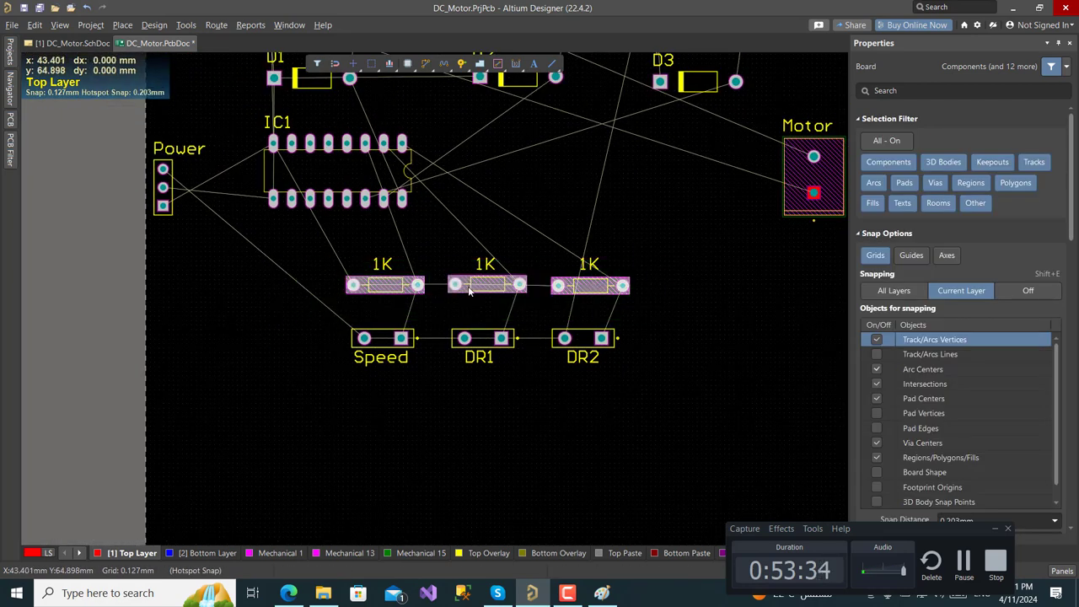
{"action": "left_click_drag", "start_coordinate": [469, 290], "coordinate": [482, 298]}
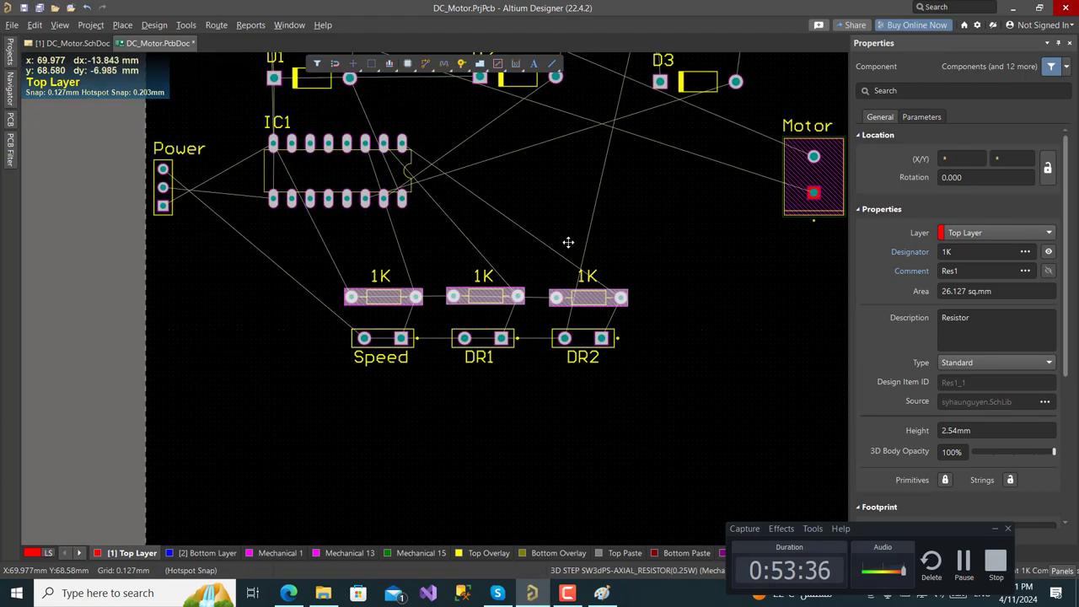
{"action": "left_click", "coordinate": [427, 244]}
{"action": "left_click_drag", "start_coordinate": [330, 177], "coordinate": [512, 235]}
{"action": "scroll", "coordinate": [598, 228], "scroll_direction": "down", "scroll_amount": 3, "text": "ctrl"}
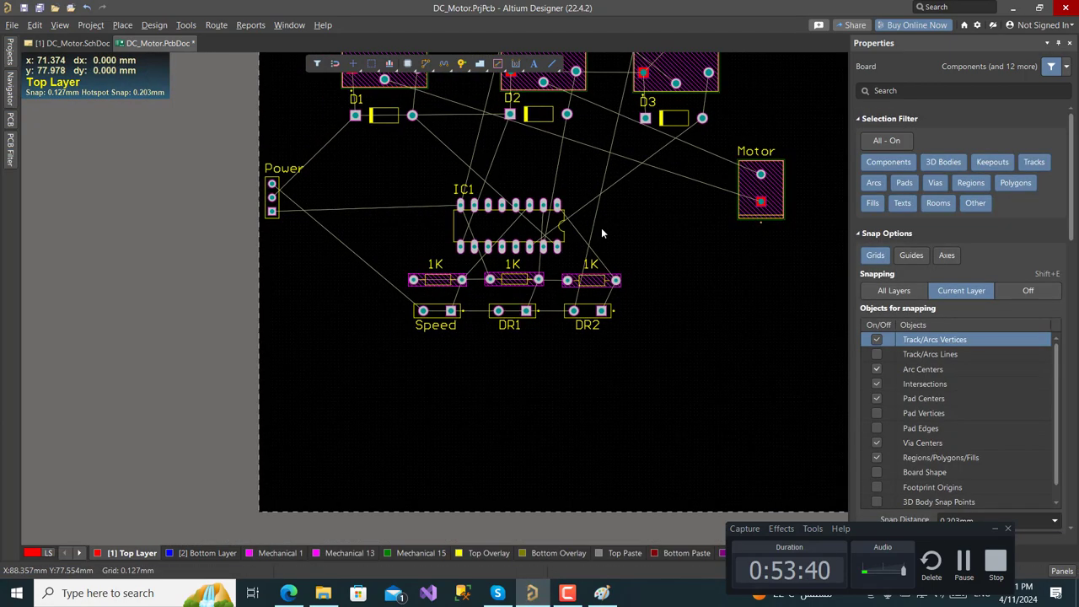
Move the Motor connector to the right of the 1K resistors and place its designator vertically along its left side, reading upward
{"action": "left_click_drag", "start_coordinate": [731, 209], "coordinate": [667, 261]}
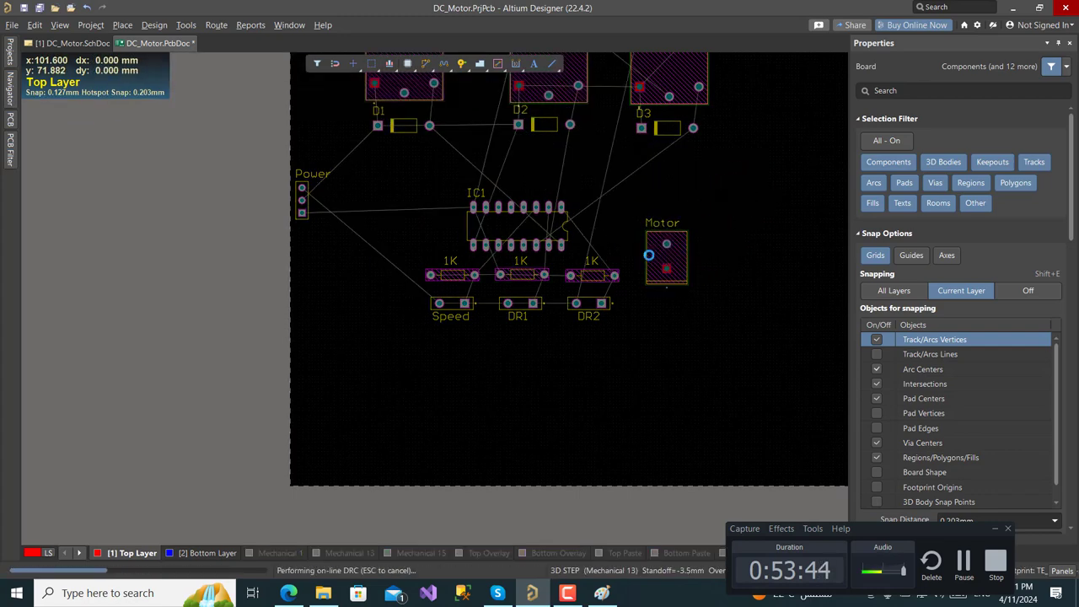
{"action": "scroll", "coordinate": [667, 257], "scroll_direction": "up", "scroll_amount": 3, "text": "ctrl"}
{"action": "left_click_drag", "start_coordinate": [707, 212], "coordinate": [645, 229]}
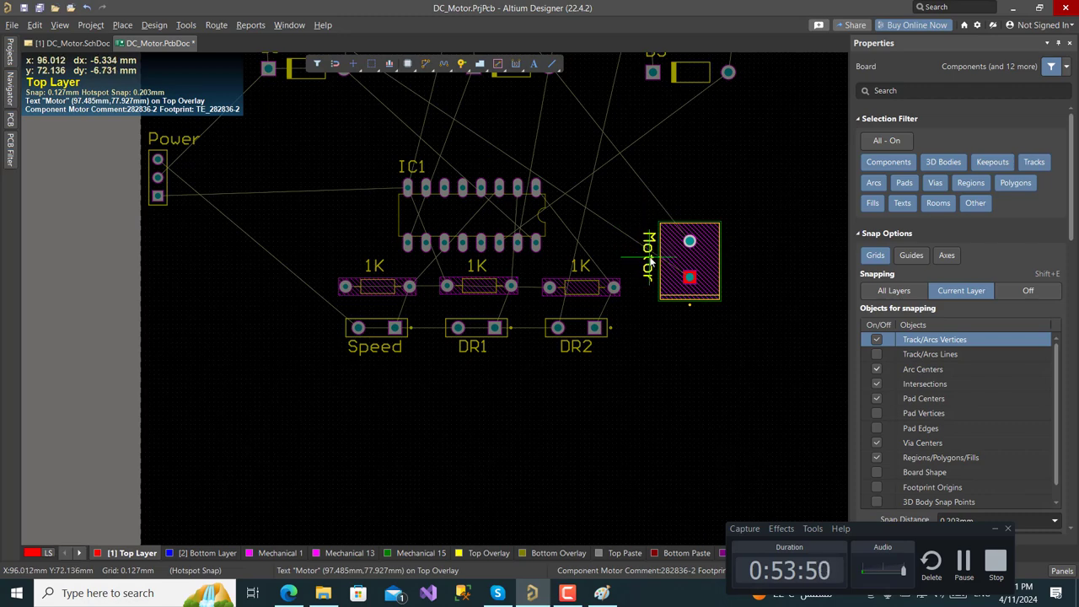
{"action": "left_click_drag", "start_coordinate": [650, 263], "coordinate": [648, 263]}
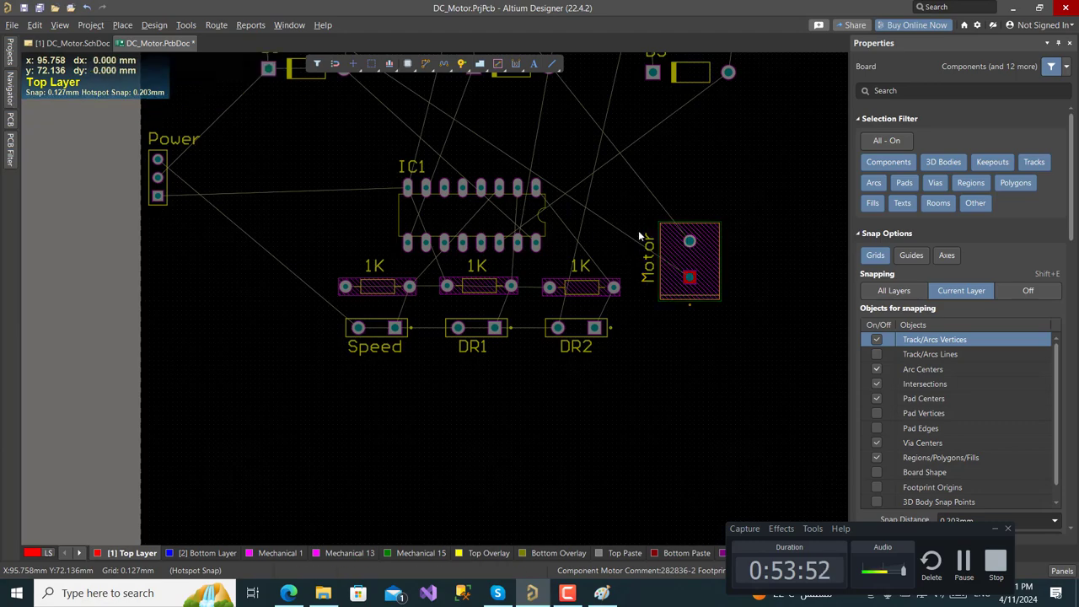
Move relay K1 together with diode D1 down and slightly right, closer to IC1
{"action": "scroll", "coordinate": [614, 194], "scroll_direction": "down", "scroll_amount": 4, "text": "ctrl"}
{"action": "right_click_drag", "start_coordinate": [656, 166], "coordinate": [643, 277]}
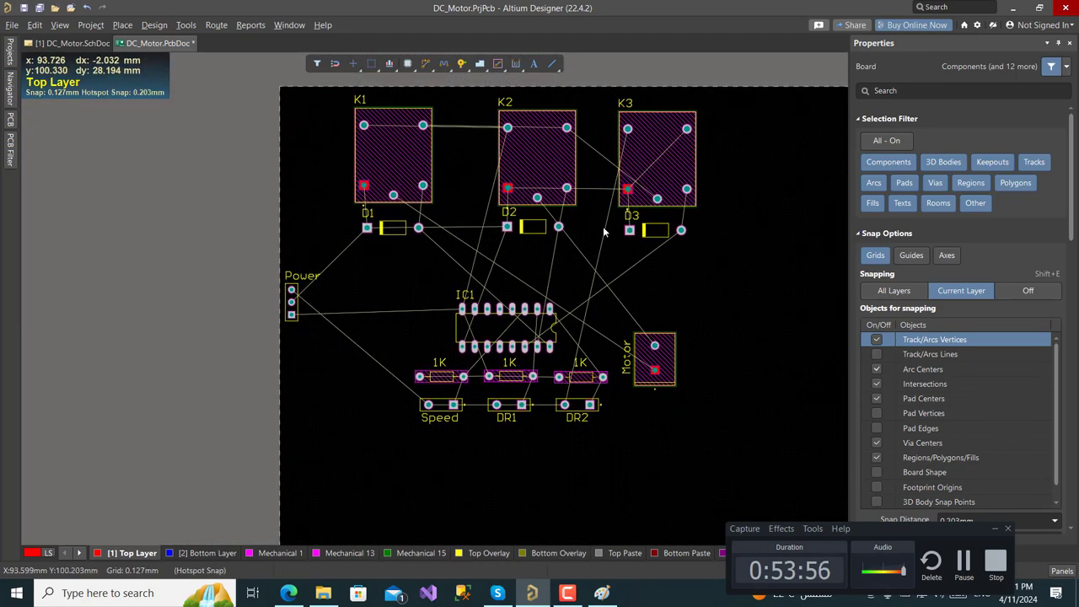
{"action": "right_click_drag", "start_coordinate": [769, 196], "coordinate": [763, 248]}
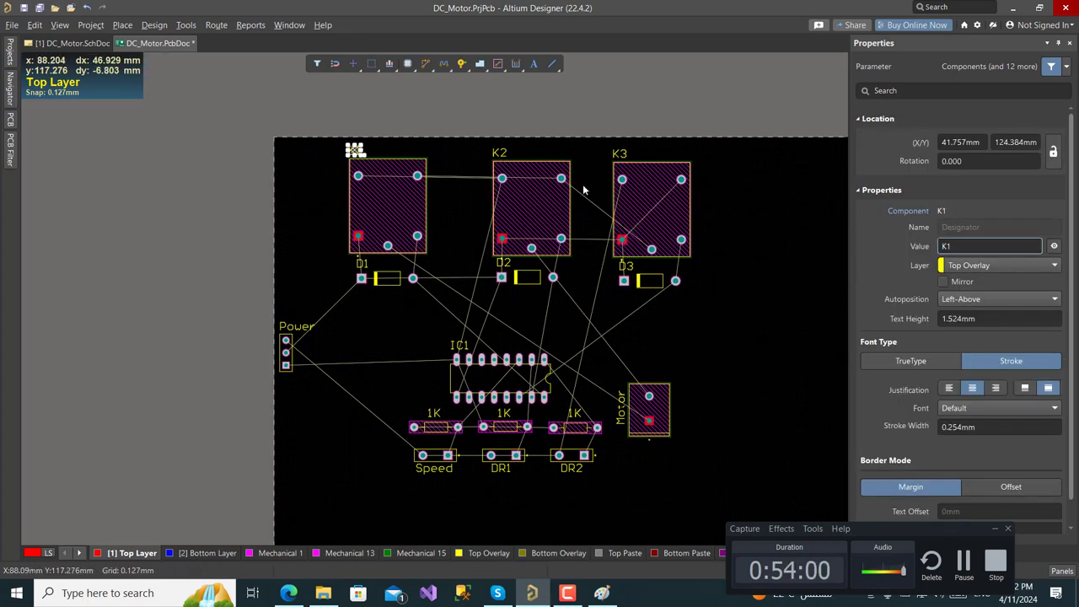
{"action": "scroll", "coordinate": [580, 185], "scroll_direction": "up", "scroll_amount": 2, "text": "ctrl"}
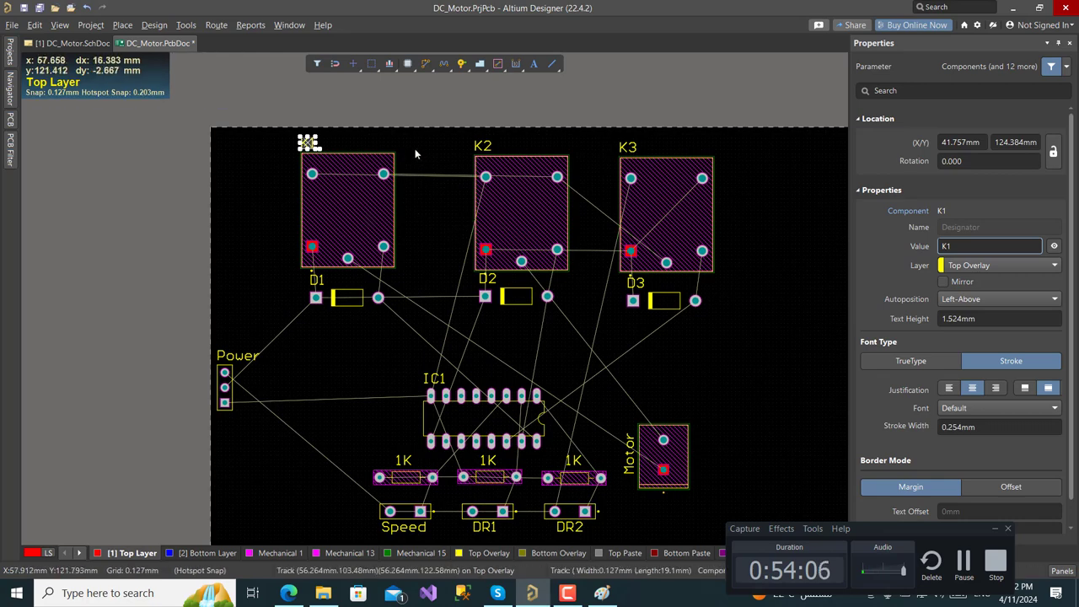
{"action": "left_click_drag", "start_coordinate": [410, 145], "coordinate": [267, 234]}
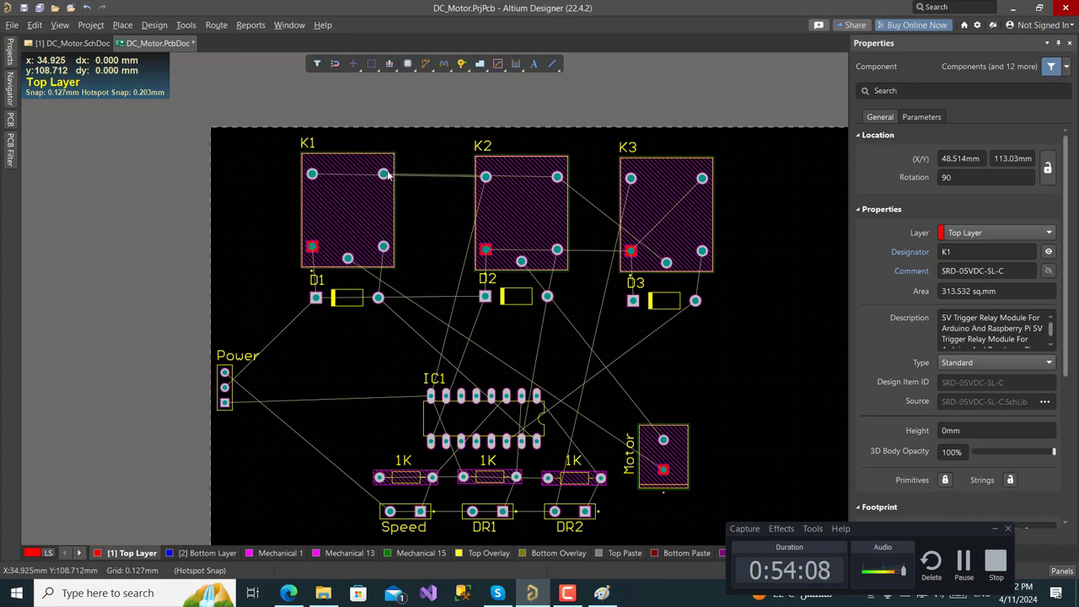
{"action": "left_click_drag", "start_coordinate": [410, 133], "coordinate": [279, 344]}
{"action": "left_click_drag", "start_coordinate": [342, 221], "coordinate": [358, 263]}
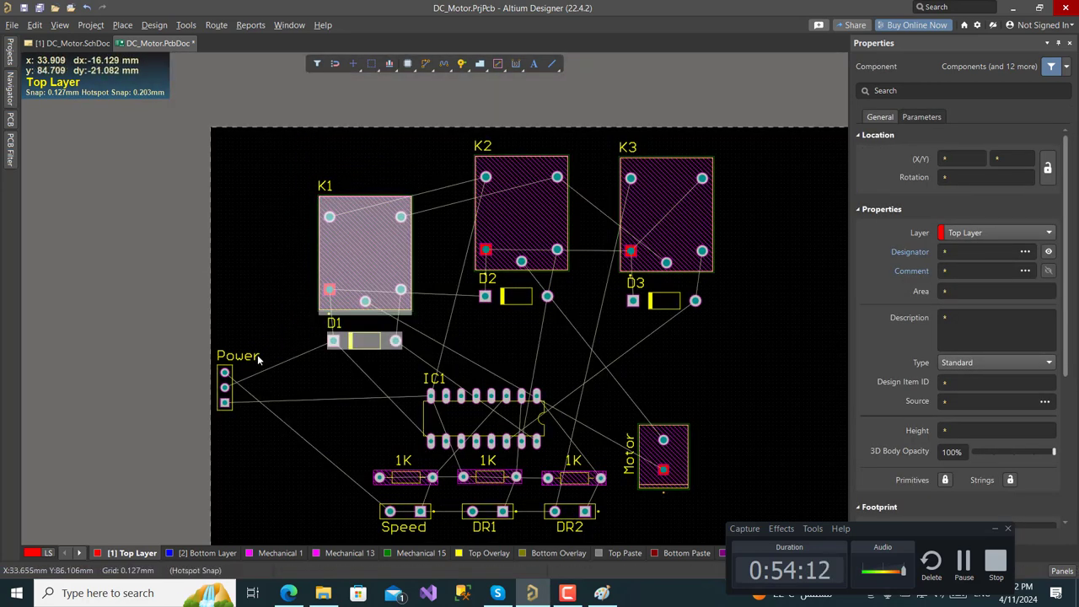
Move the Power connector down along the board's left edge and place its designator vertically along the connector's right side
{"action": "scroll", "coordinate": [287, 402], "scroll_direction": "down", "scroll_amount": 1, "text": "ctrl"}
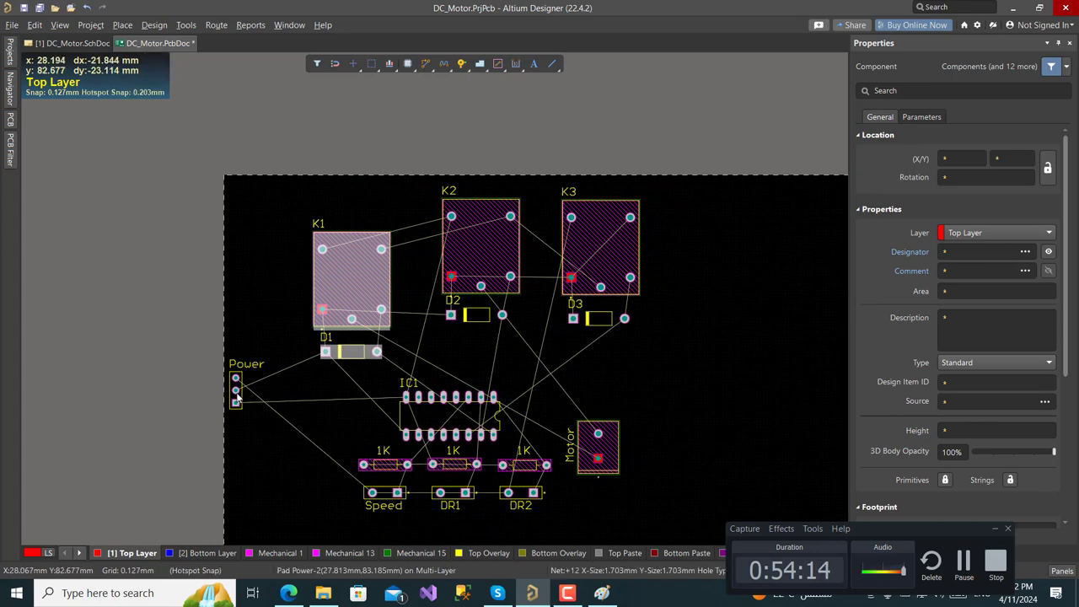
{"action": "left_click_drag", "start_coordinate": [237, 396], "coordinate": [237, 440]}
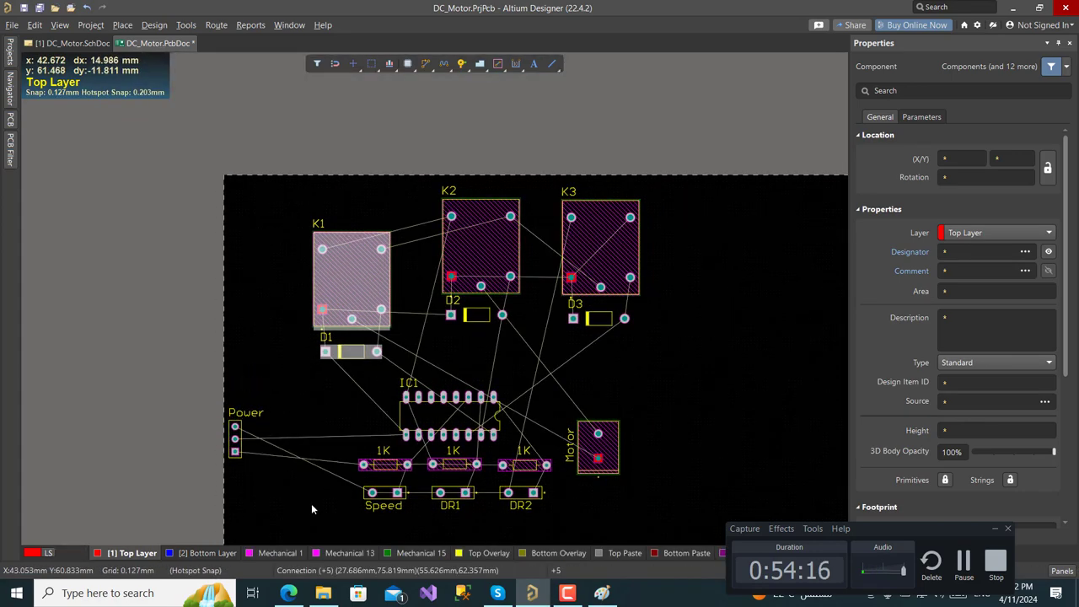
{"action": "scroll", "coordinate": [297, 477], "scroll_direction": "down", "scroll_amount": 1, "text": "ctrl"}
{"action": "right_click_drag", "start_coordinate": [295, 493], "coordinate": [330, 288]}
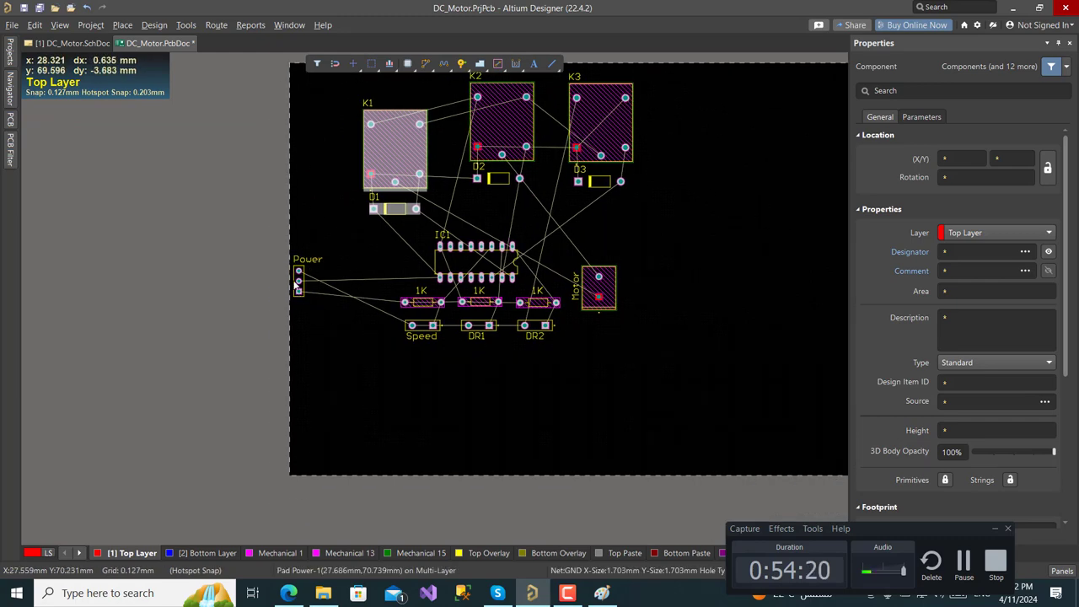
{"action": "mouse_move", "coordinate": [360, 330]}
{"action": "right_mouse_down"}
{"action": "mouse_move", "coordinate": [448, 354]}
{"action": "mouse_move", "coordinate": [341, 336]}
{"action": "right_mouse_up"}
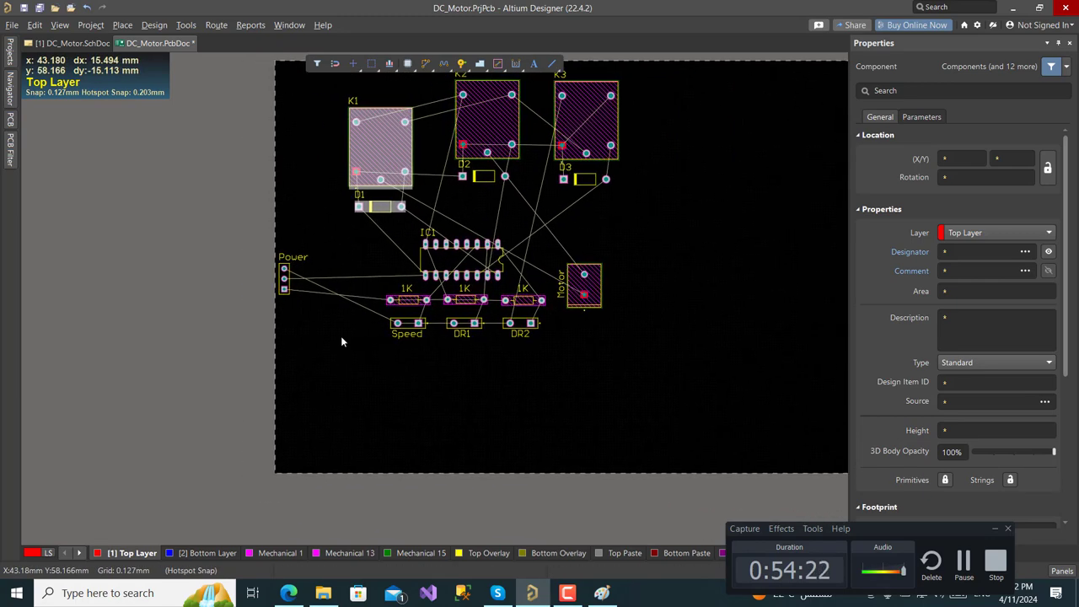
{"action": "scroll", "coordinate": [298, 295], "scroll_direction": "up", "scroll_amount": 3, "text": "ctrl"}
{"action": "scroll", "coordinate": [299, 301], "scroll_direction": "up", "scroll_amount": 2, "text": "ctrl"}
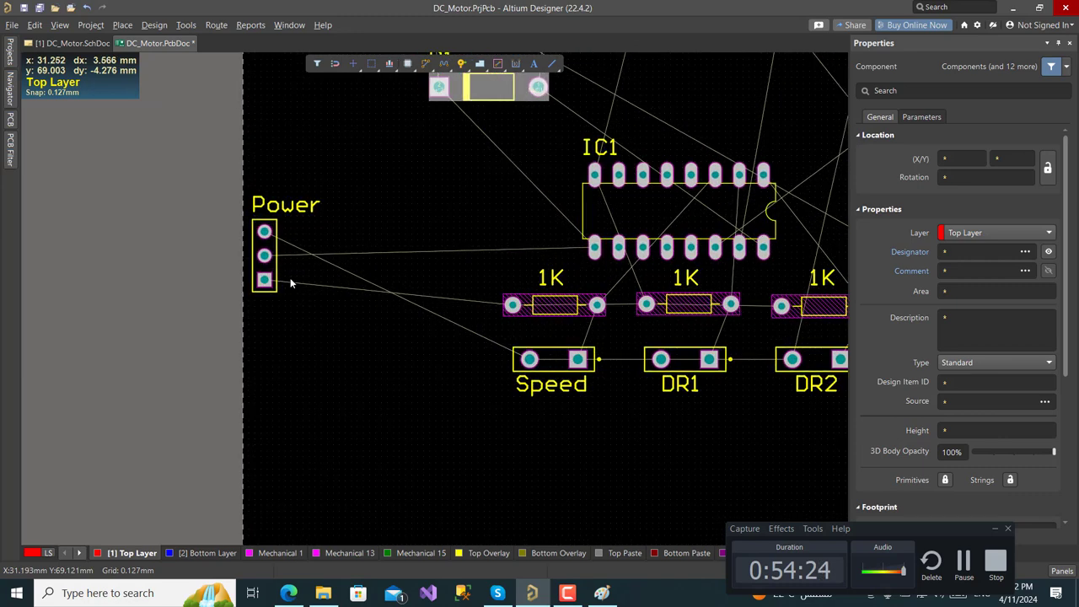
{"action": "left_click_drag", "start_coordinate": [294, 211], "coordinate": [318, 244]}
{"action": "key", "text": "space"}
{"action": "scroll", "coordinate": [353, 209], "scroll_direction": "down", "scroll_amount": 1, "text": "ctrl"}
{"action": "scroll", "coordinate": [353, 210], "scroll_direction": "down", "scroll_amount": 2, "text": "ctrl"}
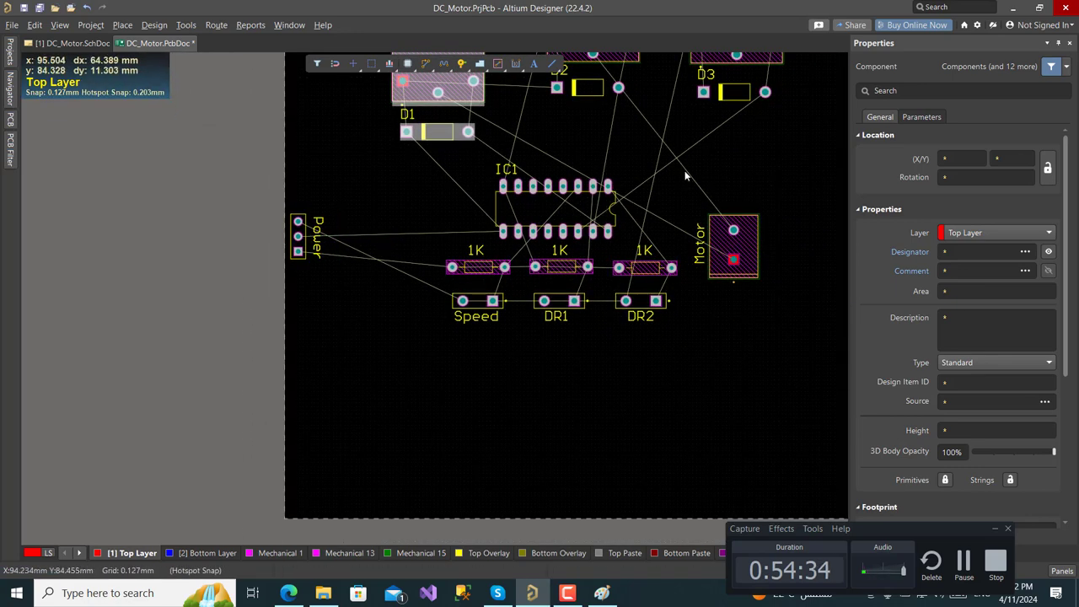
Move relay K2 with diode D2, and relay K3 with diode D3, down and left toward relay K1 and IC1
{"action": "scroll", "coordinate": [656, 164], "scroll_direction": "down", "scroll_amount": 2, "text": "ctrl"}
{"action": "right_click_drag", "start_coordinate": [628, 159], "coordinate": [582, 265]}
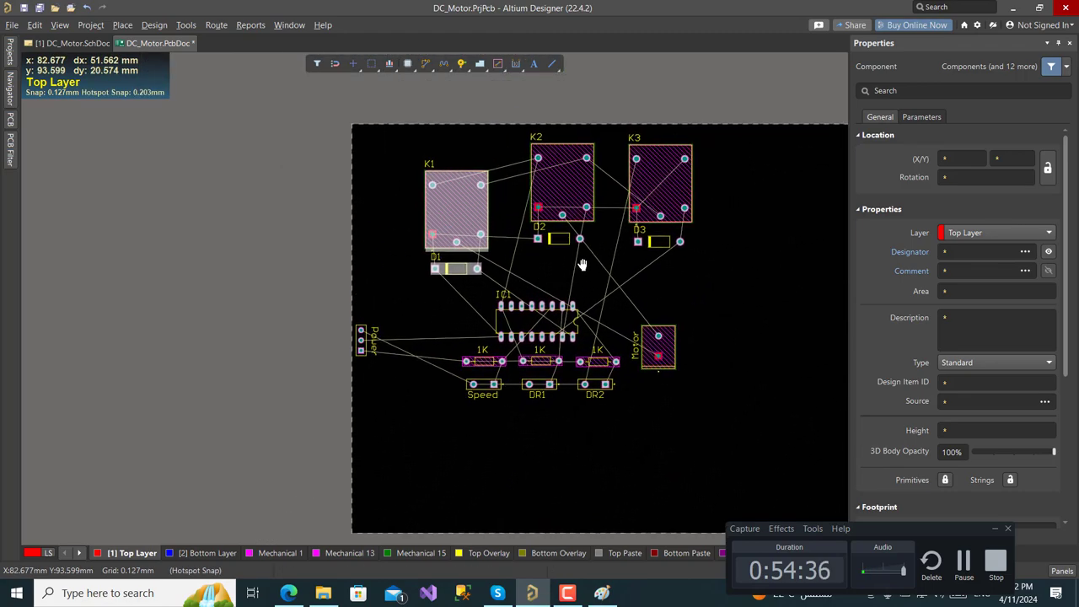
{"action": "left_click_drag", "start_coordinate": [599, 131], "coordinate": [515, 267]}
{"action": "left_click_drag", "start_coordinate": [548, 210], "coordinate": [548, 210]}
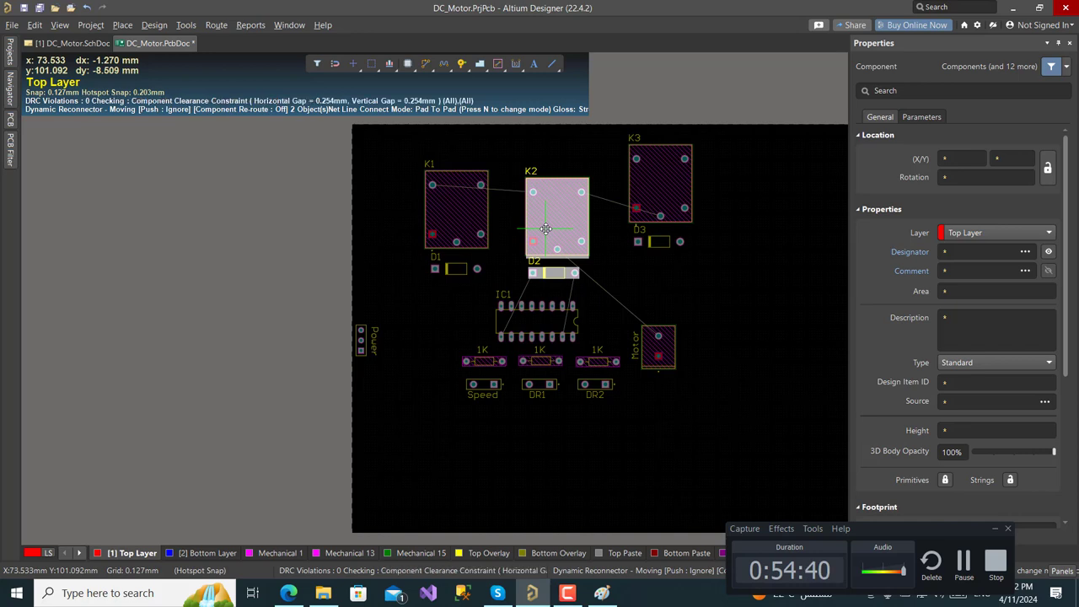
{"action": "left_click", "coordinate": [548, 229]}
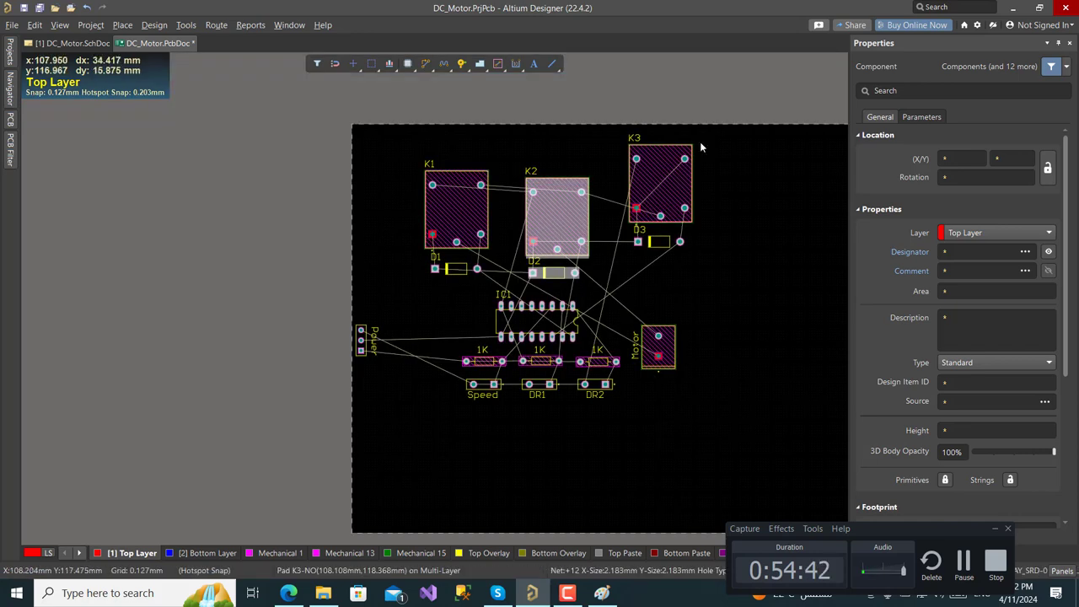
{"action": "left_click_drag", "start_coordinate": [716, 132], "coordinate": [606, 253]}
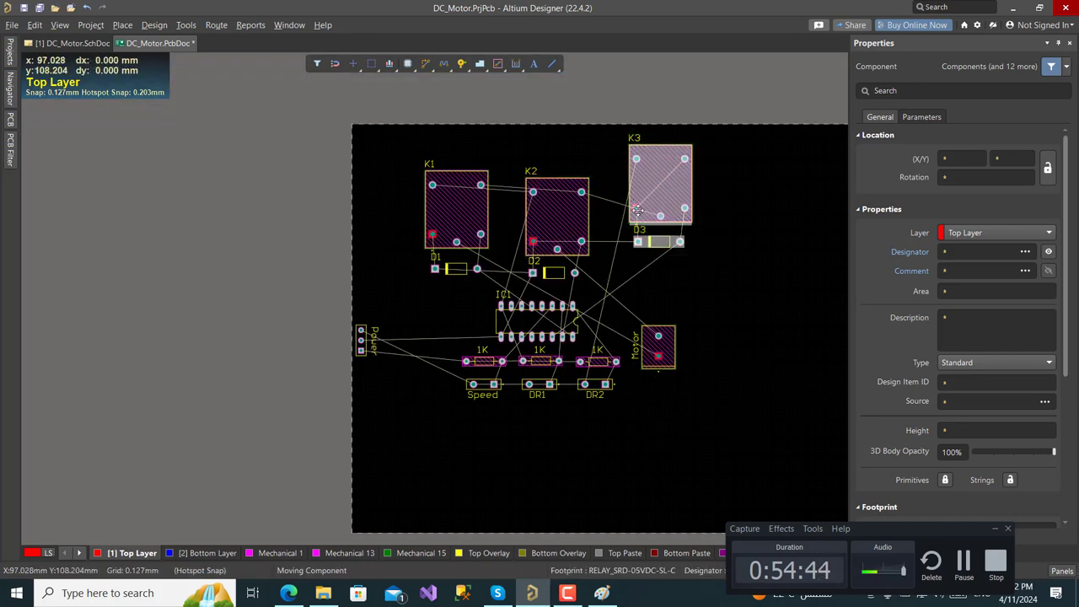
{"action": "left_click_drag", "start_coordinate": [637, 204], "coordinate": [619, 237]}
Move IC1, the three resistors, the three switches and the Motor connector together to the left, closer to the Power connector
{"action": "scroll", "coordinate": [531, 310], "scroll_direction": "up", "scroll_amount": 3, "text": "ctrl"}
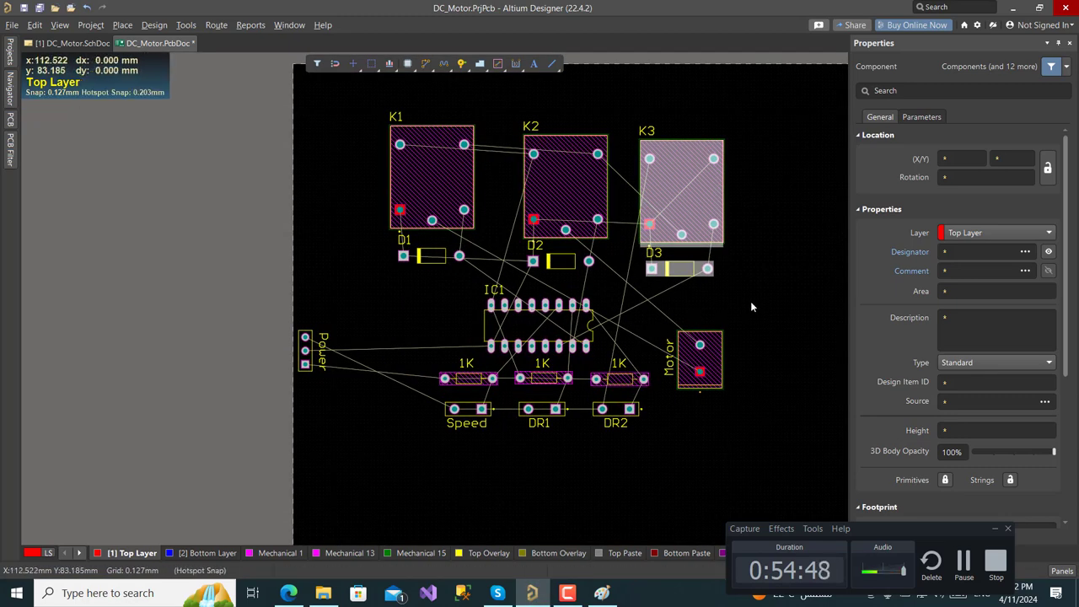
{"action": "left_click_drag", "start_coordinate": [759, 298], "coordinate": [426, 441]}
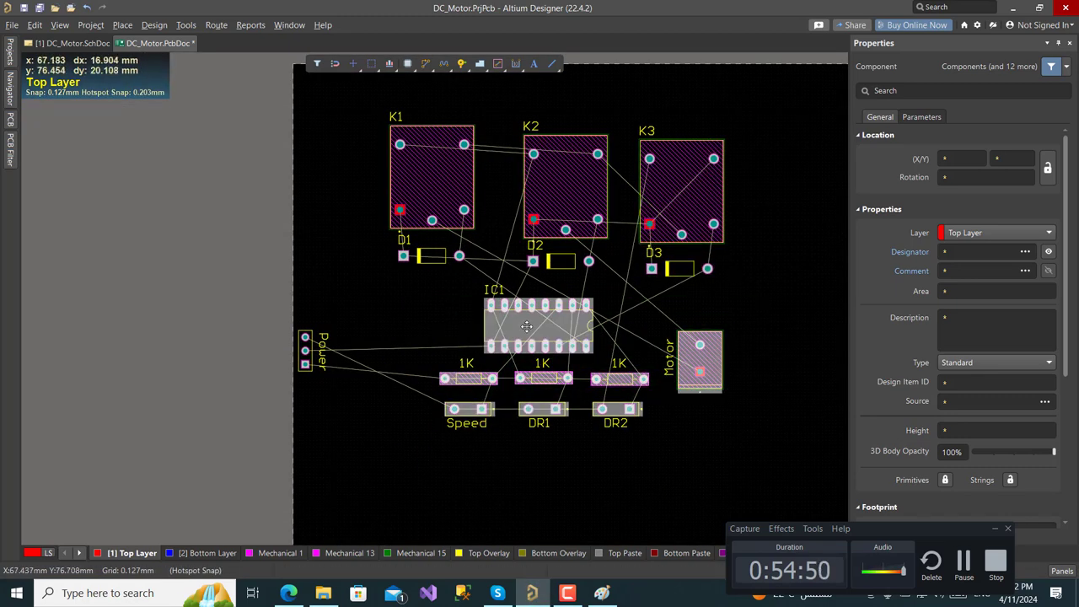
{"action": "left_click_drag", "start_coordinate": [532, 320], "coordinate": [436, 323]}
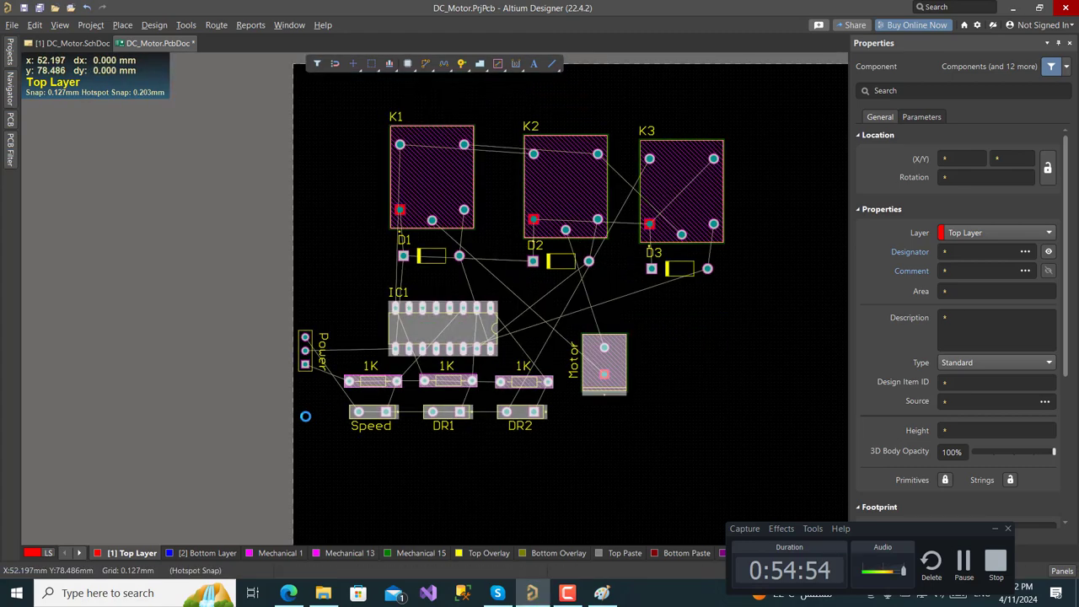
Rotate the Power connector to 270 degrees and place it just inside the board's left edge beside the first resistor
{"action": "scroll", "coordinate": [305, 411], "scroll_direction": "up", "scroll_amount": 4, "text": "ctrl"}
{"action": "scroll", "coordinate": [309, 408], "scroll_direction": "up", "scroll_amount": 1, "text": "ctrl"}
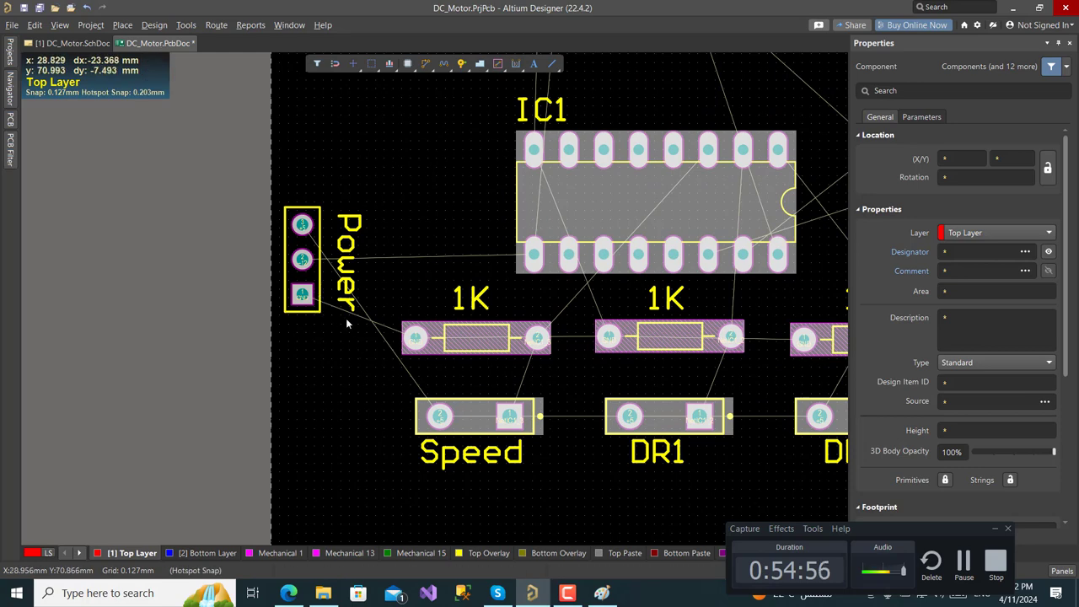
{"action": "left_click_drag", "start_coordinate": [300, 279], "coordinate": [305, 257]}
{"action": "key", "text": "space"}
{"action": "key", "text": "space"}
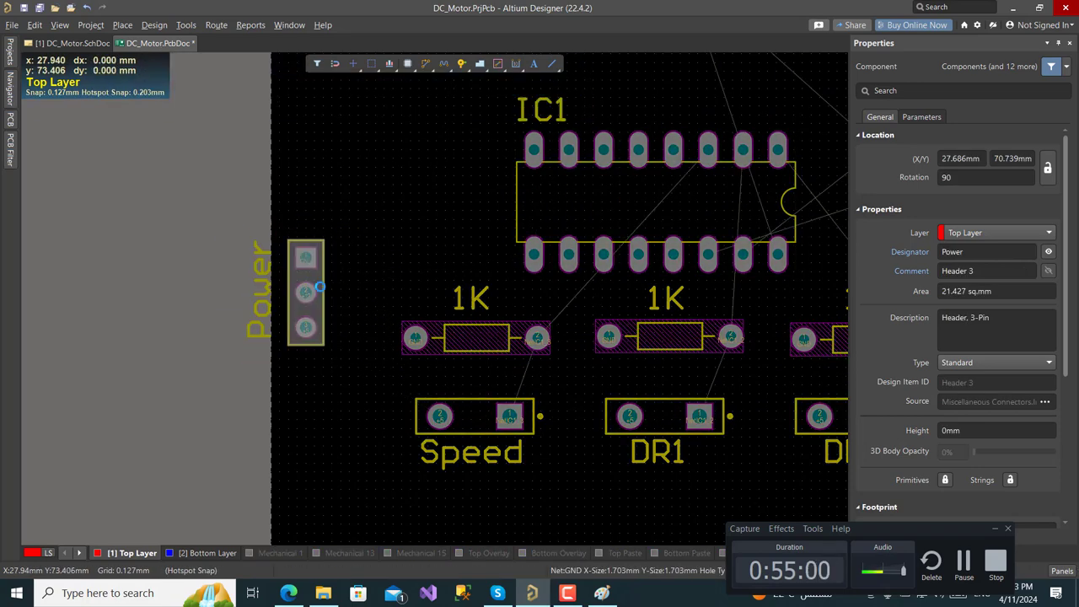
{"action": "mouse_move", "coordinate": [310, 297]}
{"action": "left_mouse_down"}
{"action": "mouse_move", "coordinate": [328, 293]}
{"action": "mouse_move", "coordinate": [278, 307]}
{"action": "mouse_move", "coordinate": [384, 290]}
{"action": "mouse_move", "coordinate": [299, 287]}
{"action": "left_mouse_up"}
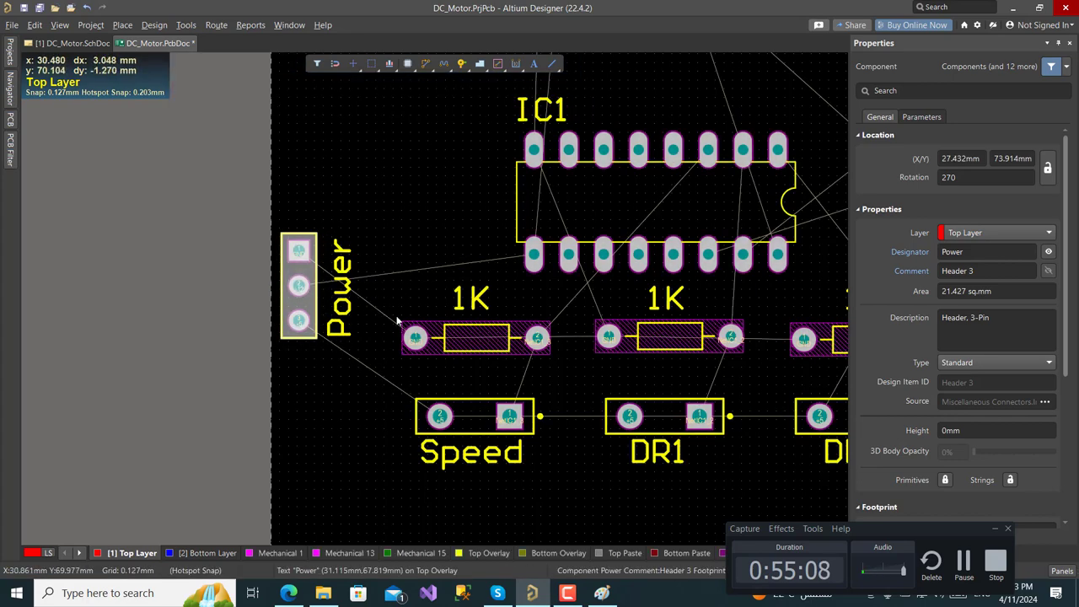
{"action": "scroll", "coordinate": [517, 307], "scroll_direction": "down", "scroll_amount": 3, "text": "ctrl"}
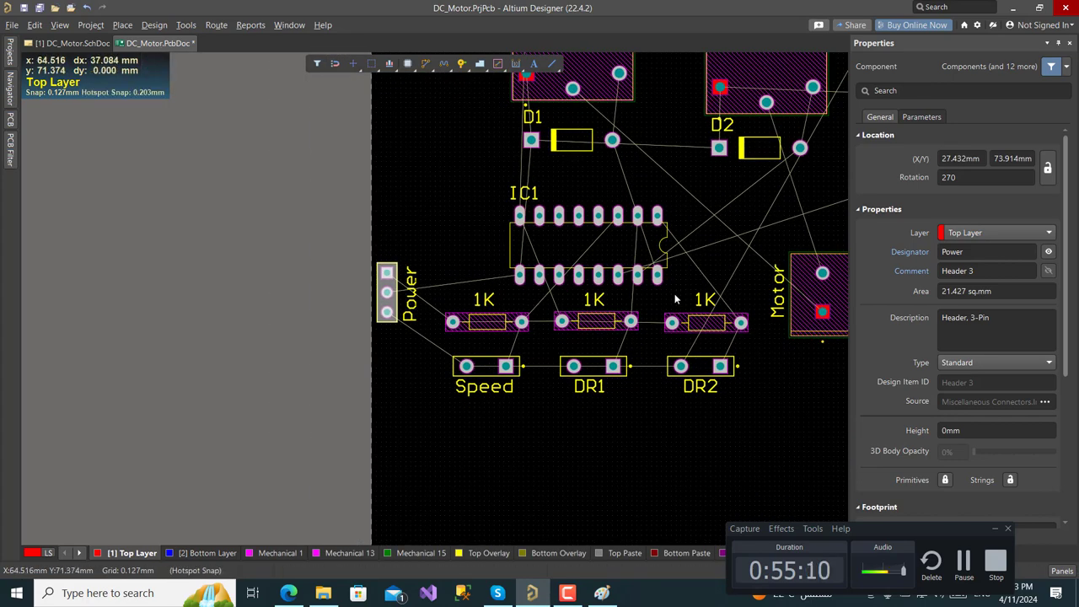
{"action": "scroll", "coordinate": [673, 295], "scroll_direction": "down", "scroll_amount": 2, "text": "ctrl"}
{"action": "scroll", "coordinate": [673, 297], "scroll_direction": "down", "scroll_amount": 2, "text": "ctrl"}
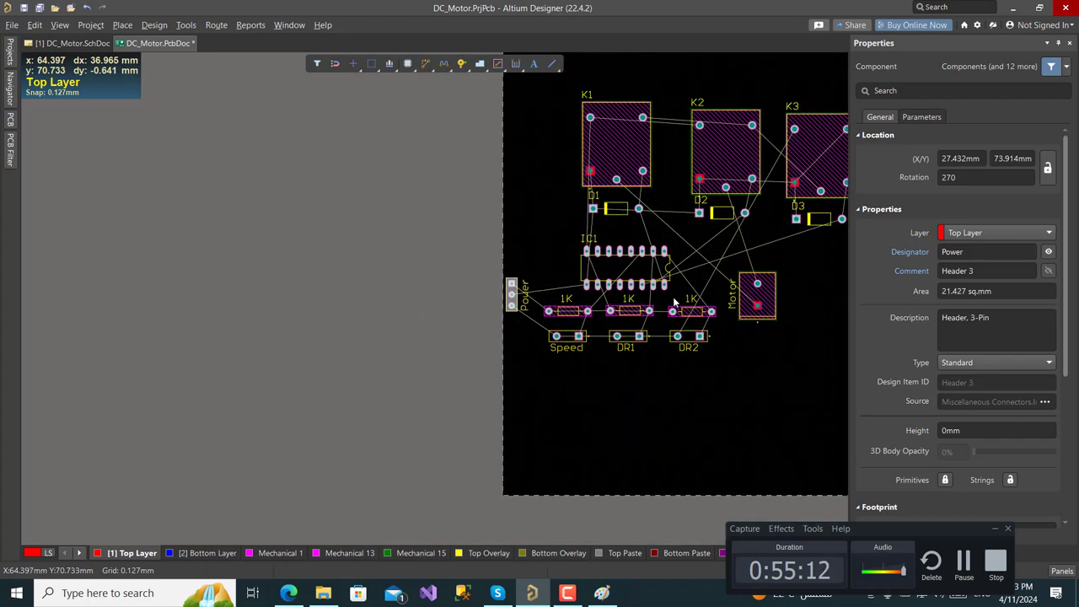
{"action": "scroll", "coordinate": [724, 345], "scroll_direction": "down", "scroll_amount": 1, "text": "ctrl"}
{"action": "right_click_drag", "start_coordinate": [760, 358], "coordinate": [525, 368]}
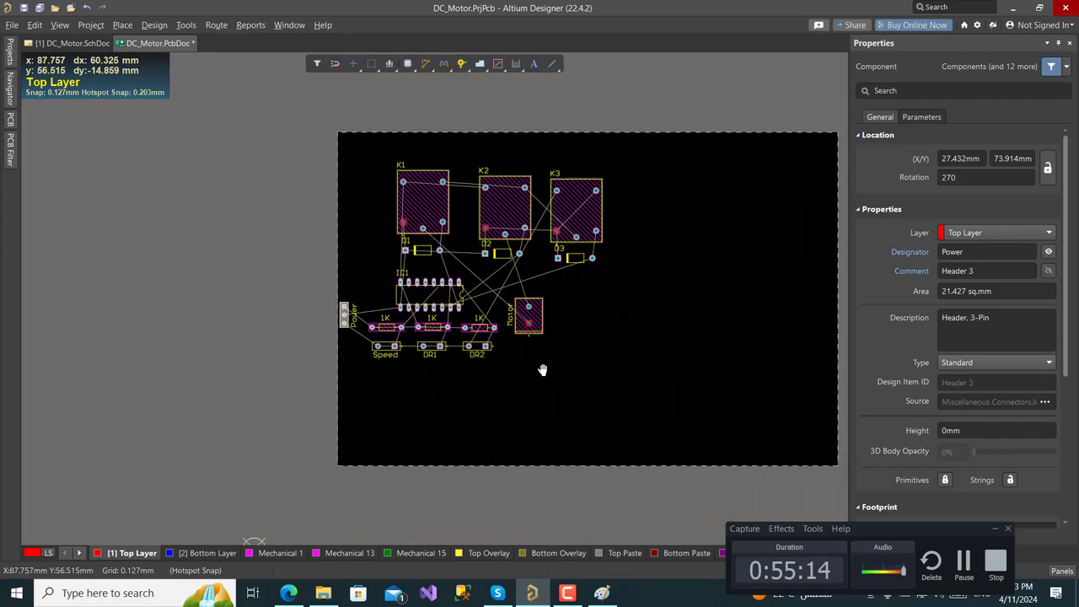
{"action": "scroll", "coordinate": [510, 304], "scroll_direction": "up", "scroll_amount": 2, "text": "ctrl"}
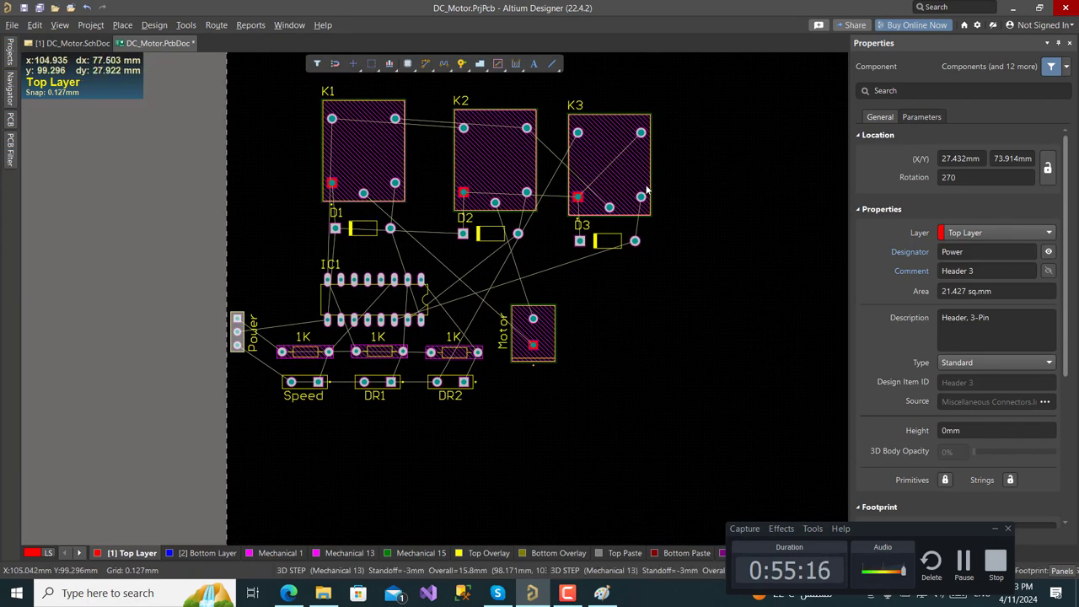
Centre the designators D1, D2 and D3 above the bodies of their diodes
{"action": "scroll", "coordinate": [499, 263], "scroll_direction": "up", "scroll_amount": 1, "text": "ctrl"}
{"action": "scroll", "coordinate": [445, 251], "scroll_direction": "up", "scroll_amount": 1, "text": "ctrl"}
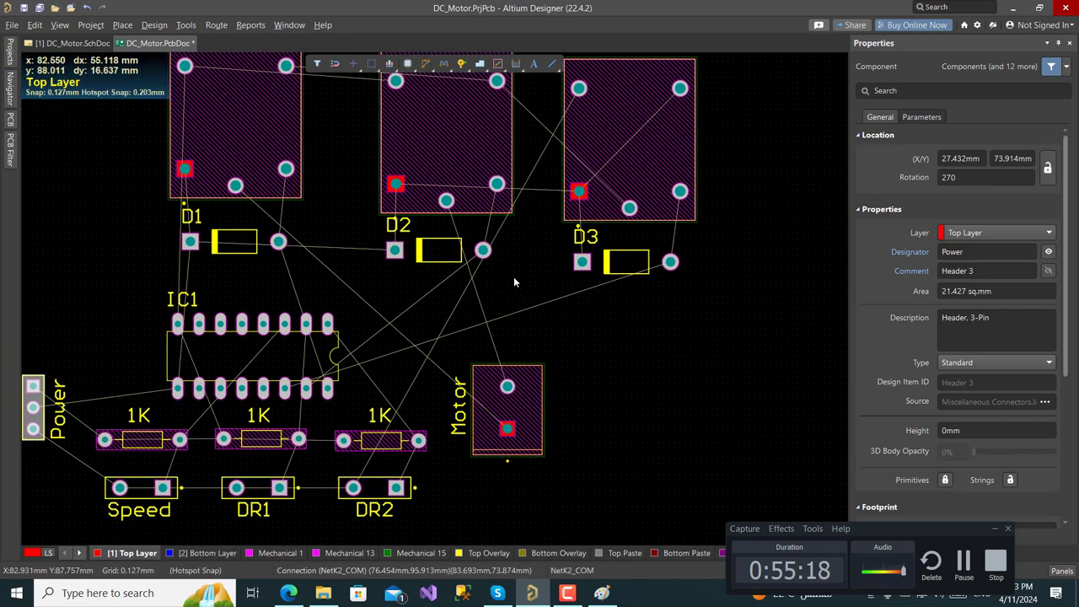
{"action": "left_click_drag", "start_coordinate": [187, 217], "coordinate": [220, 217]}
{"action": "left_click_drag", "start_coordinate": [404, 226], "coordinate": [433, 226]}
{"action": "left_click_drag", "start_coordinate": [585, 237], "coordinate": [622, 237]}
Distribute diodes D1, D2 and D3 evenly in the horizontal direction and align them by their bottom edges
{"action": "left_click", "coordinate": [626, 268]}
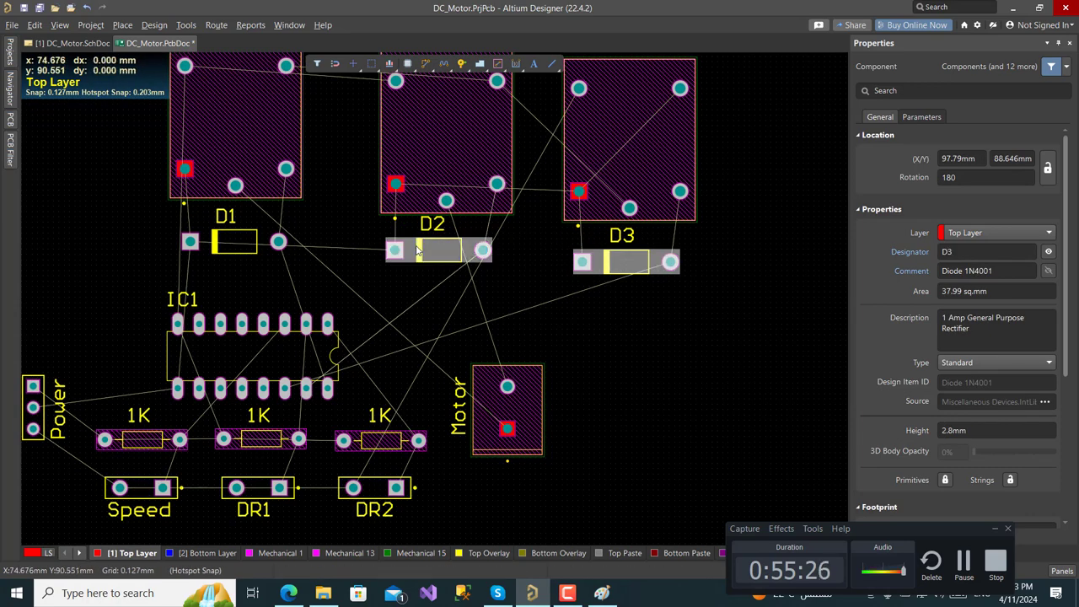
{"action": "left_click", "coordinate": [237, 245], "text": "shift"}
{"action": "right_click", "coordinate": [238, 241]}
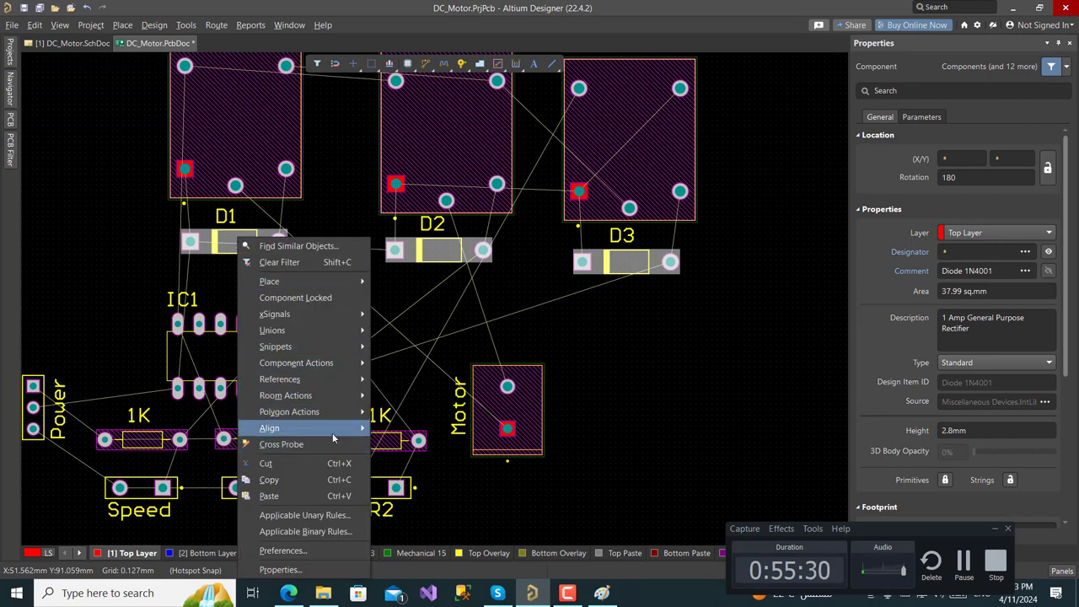
{"action": "mouse_move", "coordinate": [333, 432]}
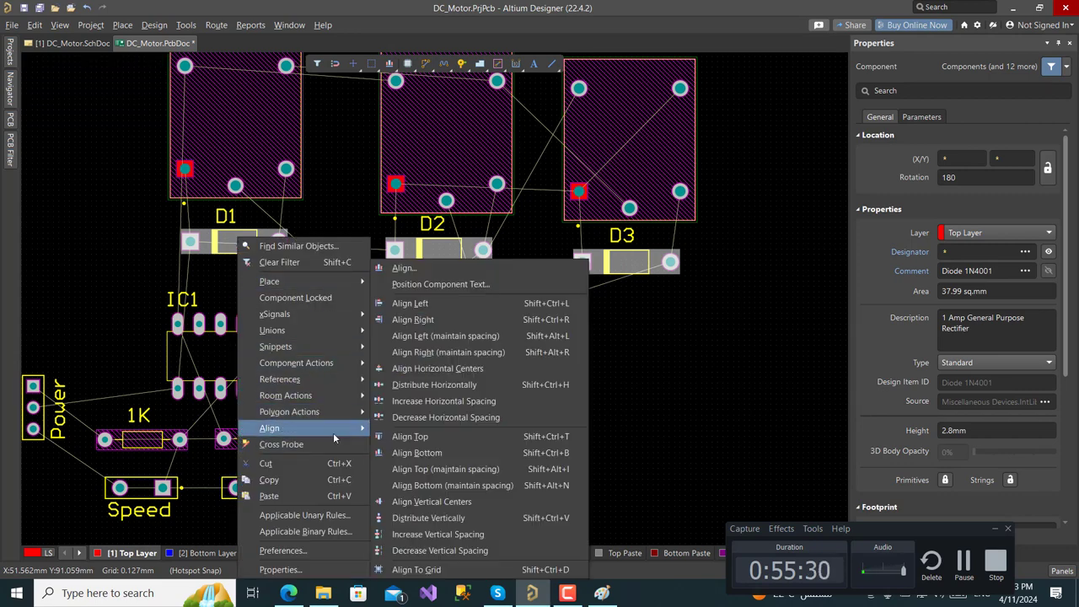
{"action": "left_click", "coordinate": [486, 385]}
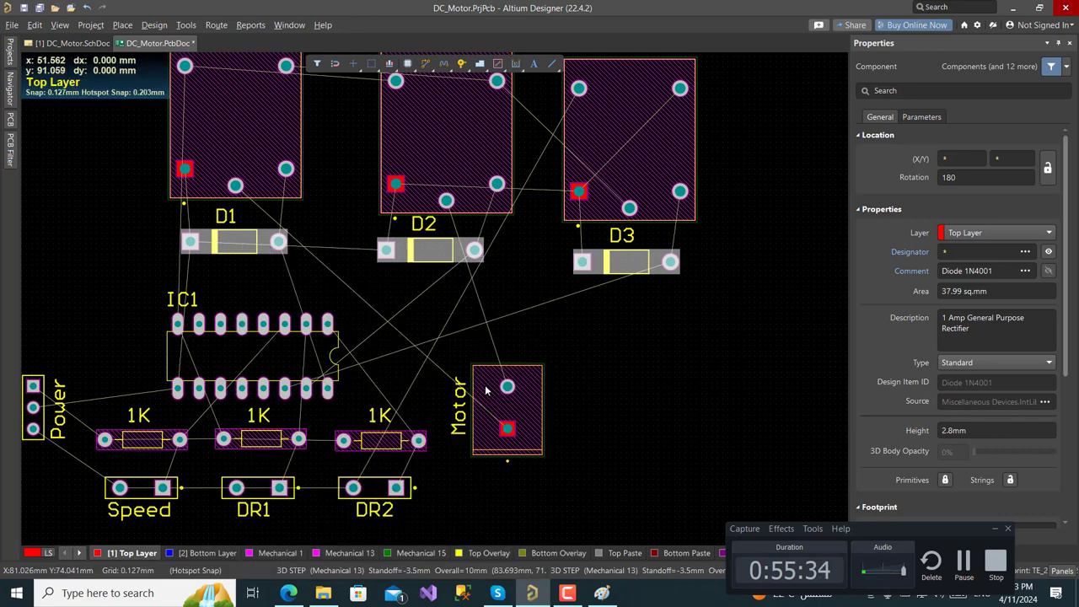
{"action": "right_click", "coordinate": [420, 244]}
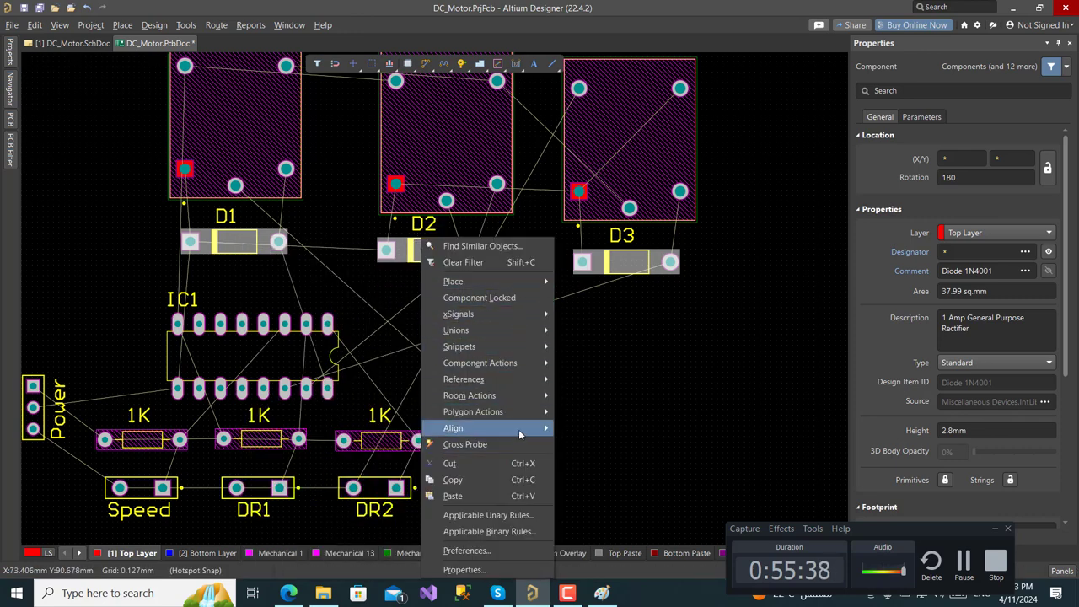
{"action": "mouse_move", "coordinate": [519, 429]}
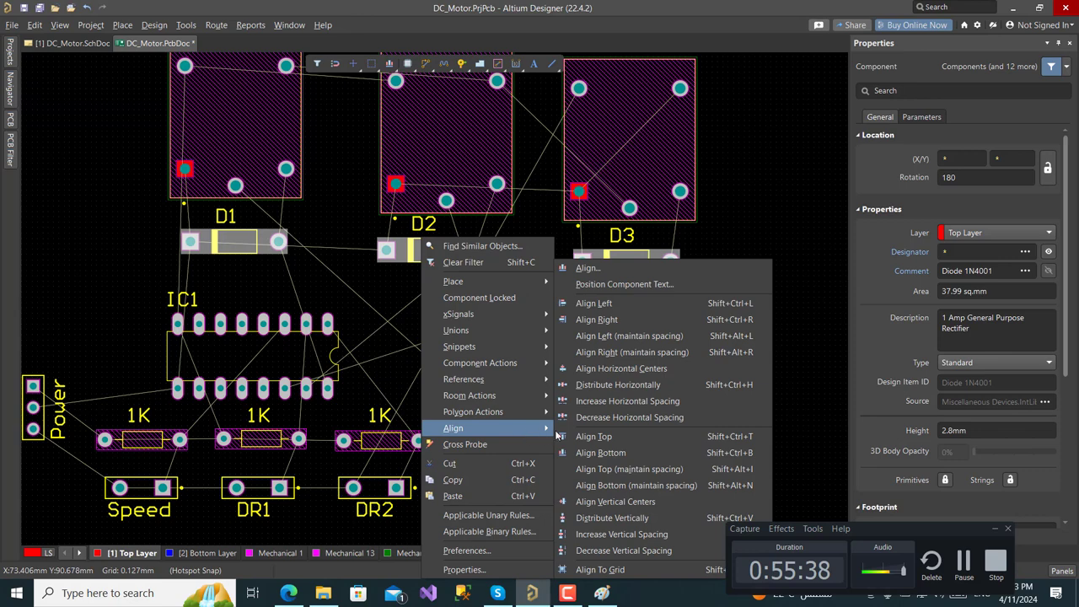
{"action": "left_click", "coordinate": [620, 460]}
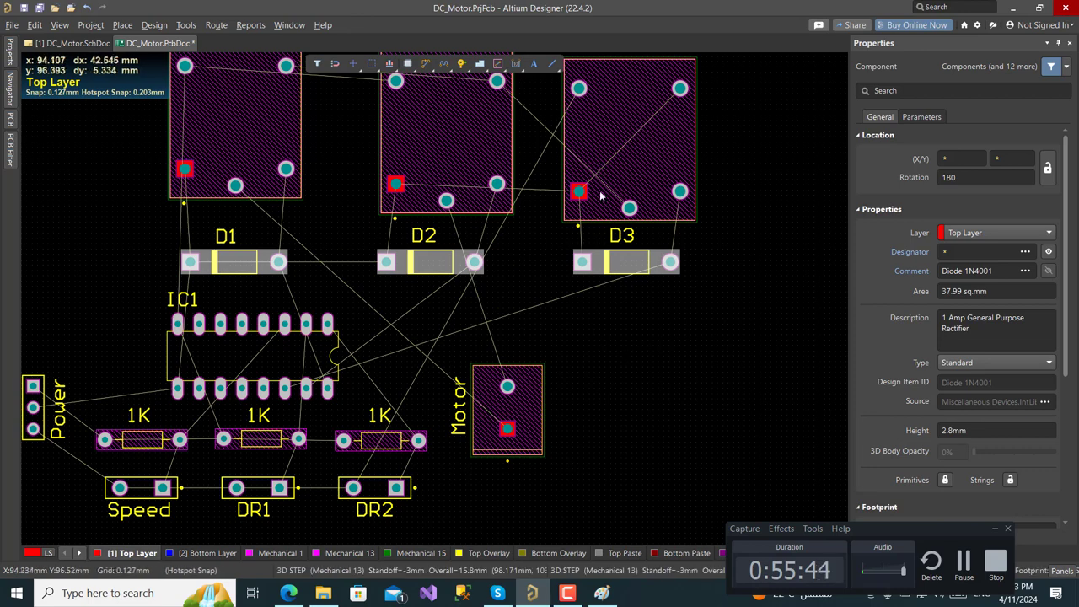
Distribute relays K1, K2 and K3 evenly in the horizontal direction and align them by their bottom edges
{"action": "left_click", "coordinate": [640, 139]}
{"action": "left_click", "coordinate": [465, 174], "text": "shift"}
{"action": "left_click", "coordinate": [261, 153], "text": "shift"}
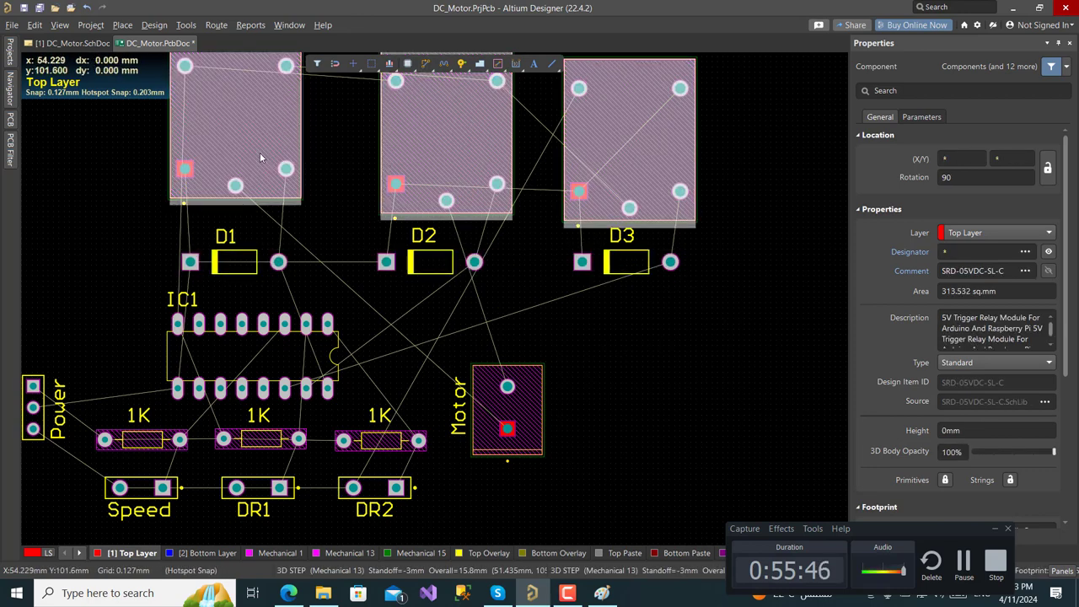
{"action": "right_click", "coordinate": [260, 152]}
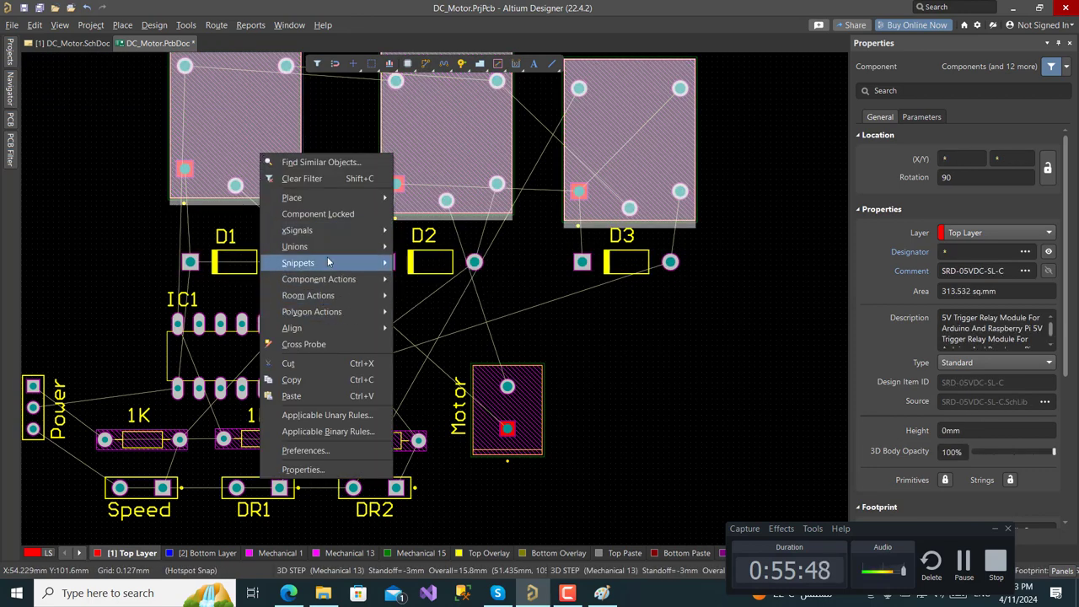
{"action": "mouse_move", "coordinate": [342, 337]}
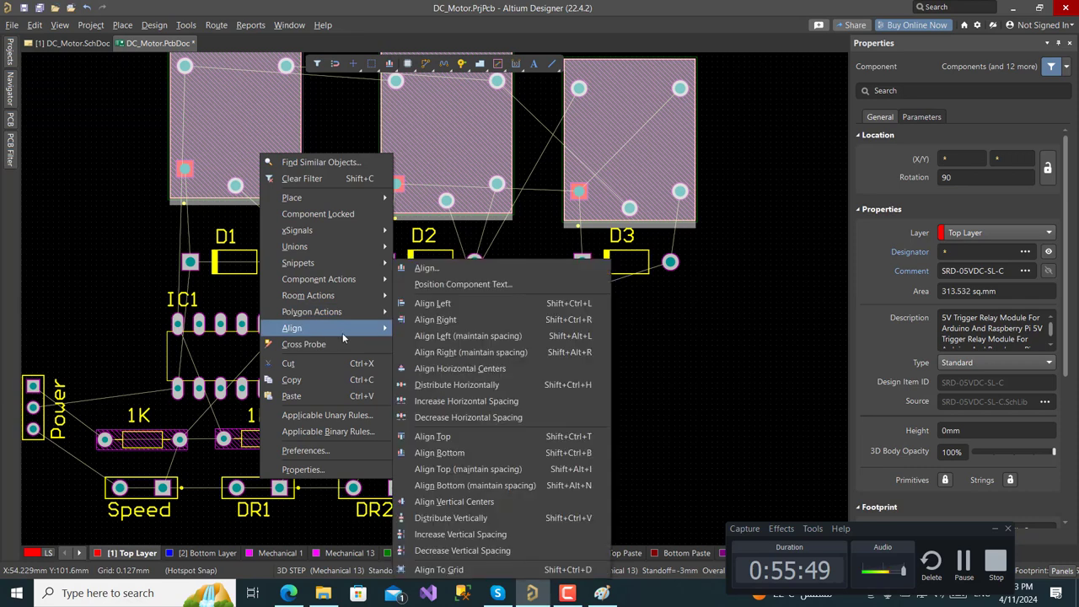
{"action": "left_click", "coordinate": [507, 386]}
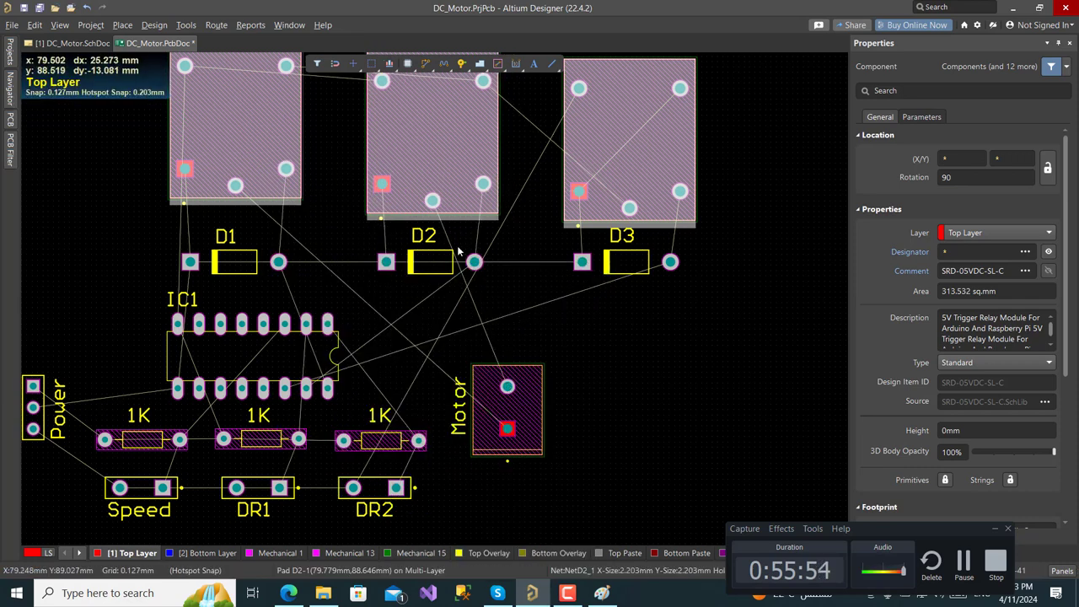
{"action": "right_click", "coordinate": [430, 165]}
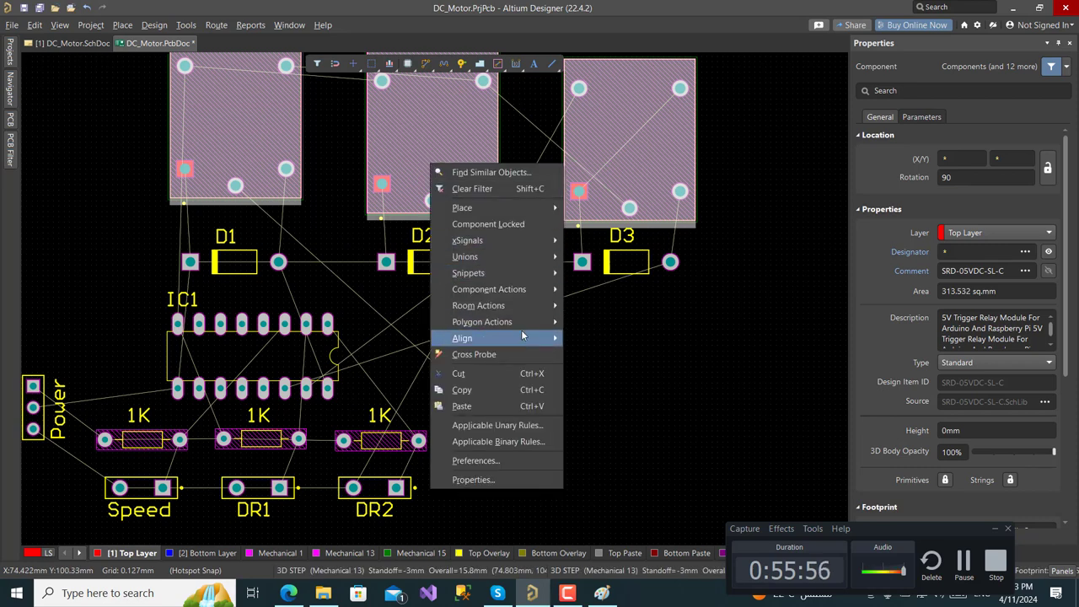
{"action": "mouse_move", "coordinate": [522, 335]}
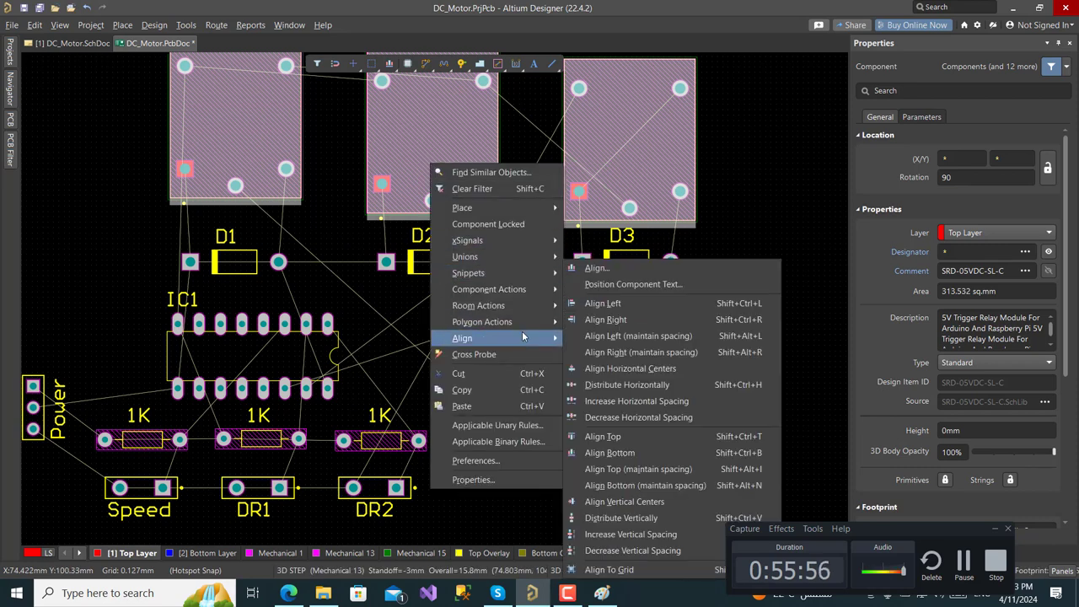
{"action": "left_click", "coordinate": [640, 453]}
{"action": "left_click", "coordinate": [629, 359]}
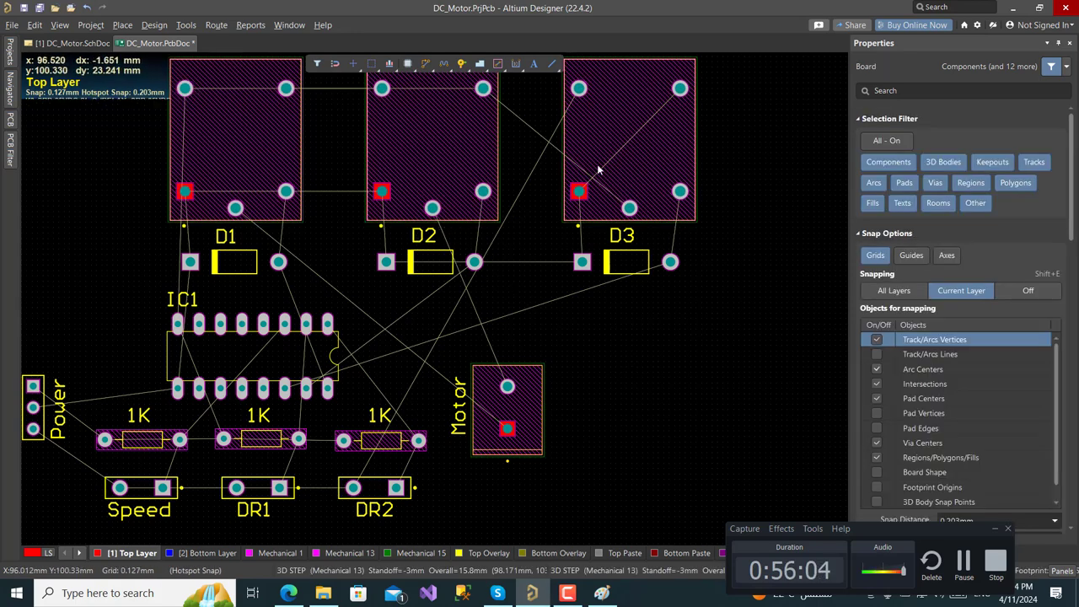
Centre the designators K1, K2 and K3 above their relays
{"action": "scroll", "coordinate": [553, 184], "scroll_direction": "down", "scroll_amount": 2, "text": "ctrl"}
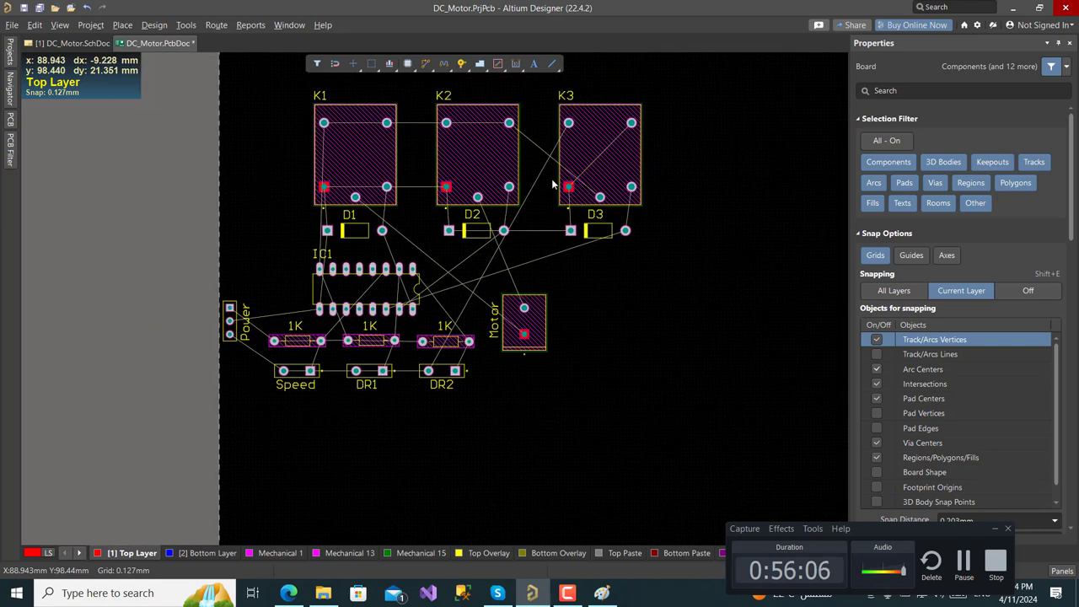
{"action": "scroll", "coordinate": [713, 161], "scroll_direction": "down", "scroll_amount": 2, "text": "ctrl"}
{"action": "scroll", "coordinate": [445, 210], "scroll_direction": "up", "scroll_amount": 1, "text": "ctrl"}
{"action": "scroll", "coordinate": [409, 202], "scroll_direction": "up", "scroll_amount": 2, "text": "ctrl"}
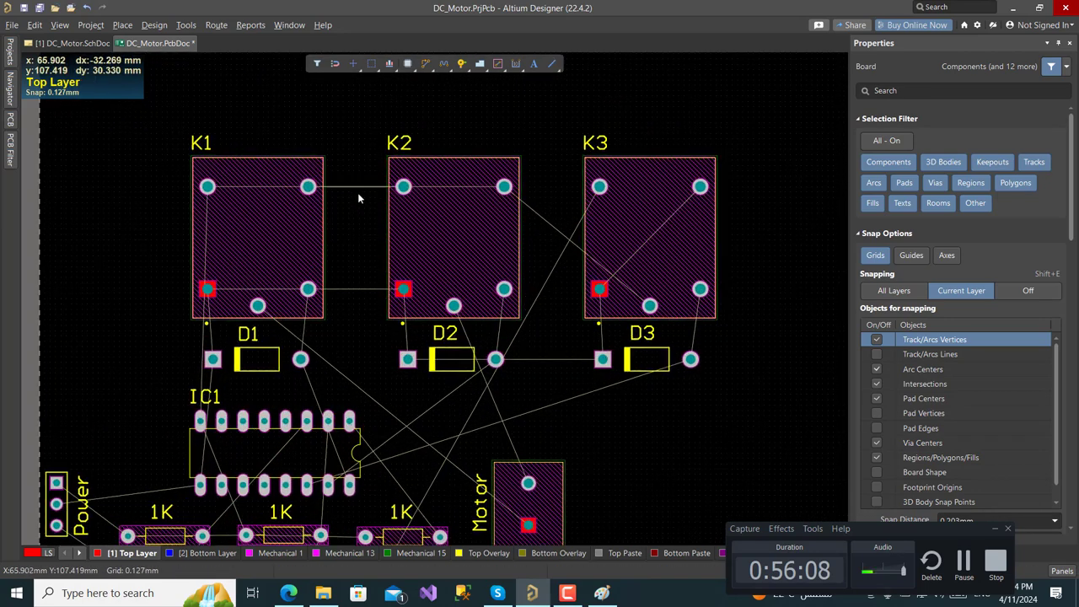
{"action": "left_click_drag", "start_coordinate": [187, 137], "coordinate": [242, 139]}
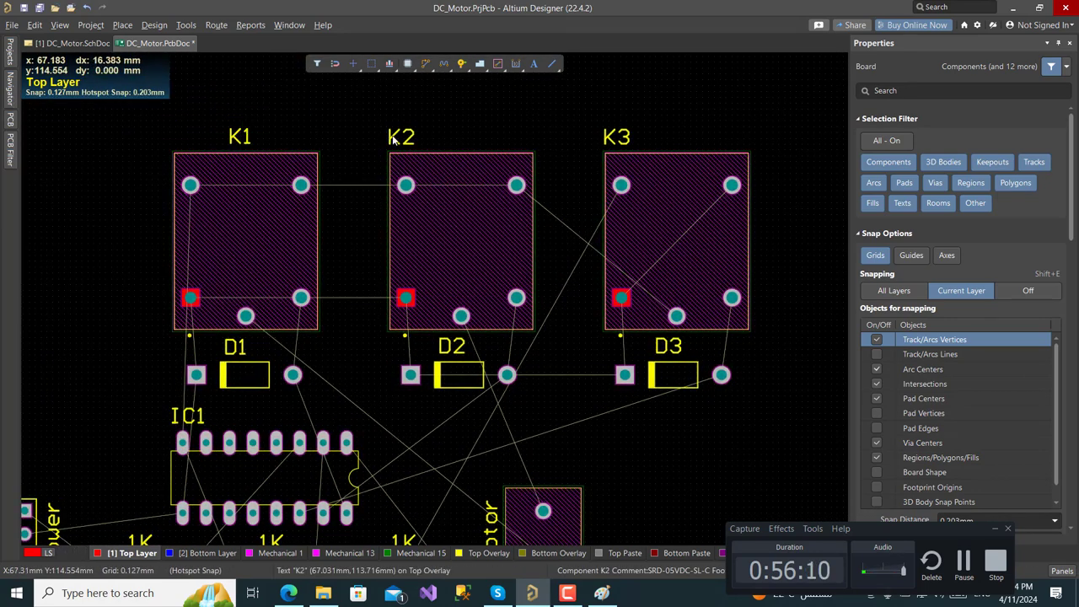
{"action": "left_click_drag", "start_coordinate": [405, 138], "coordinate": [453, 138]}
{"action": "left_click_drag", "start_coordinate": [622, 141], "coordinate": [679, 138]}
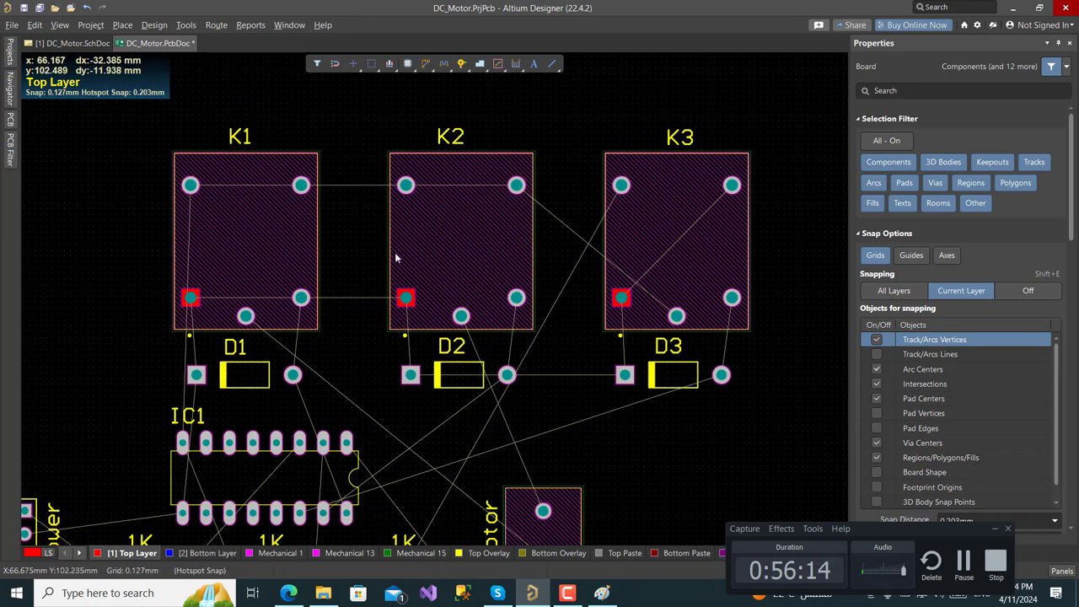
Move the three relays and their three diodes together to the left, close to the board's left edge
{"action": "scroll", "coordinate": [396, 255], "scroll_direction": "down", "scroll_amount": 3}
{"action": "scroll", "coordinate": [343, 264], "scroll_direction": "down", "scroll_amount": 3, "text": "ctrl"}
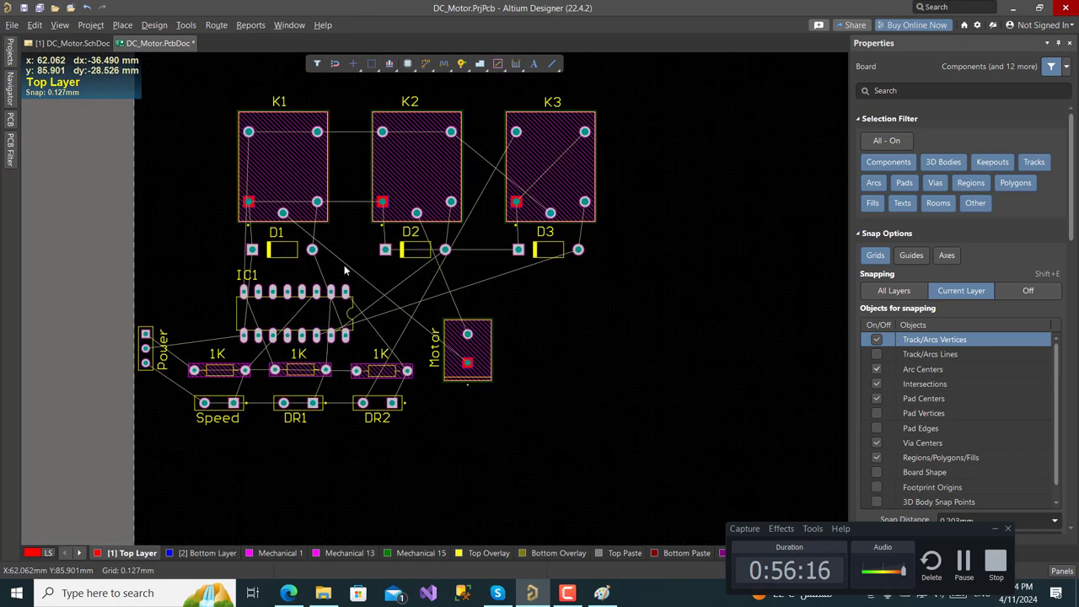
{"action": "scroll", "coordinate": [507, 323], "scroll_direction": "left", "scroll_amount": 2, "text": "shift"}
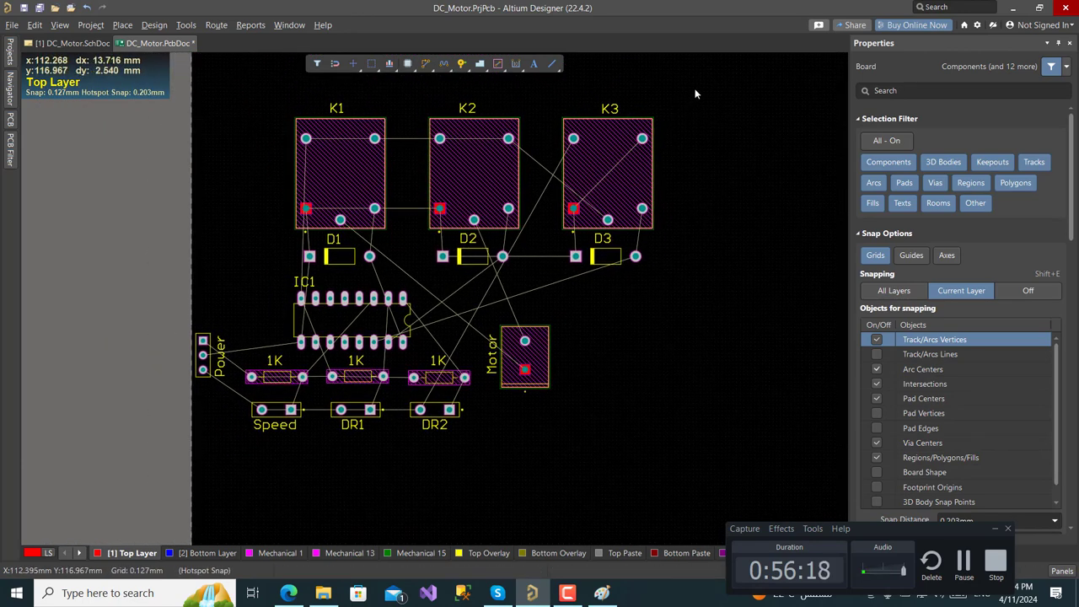
{"action": "left_click_drag", "start_coordinate": [696, 93], "coordinate": [263, 270]}
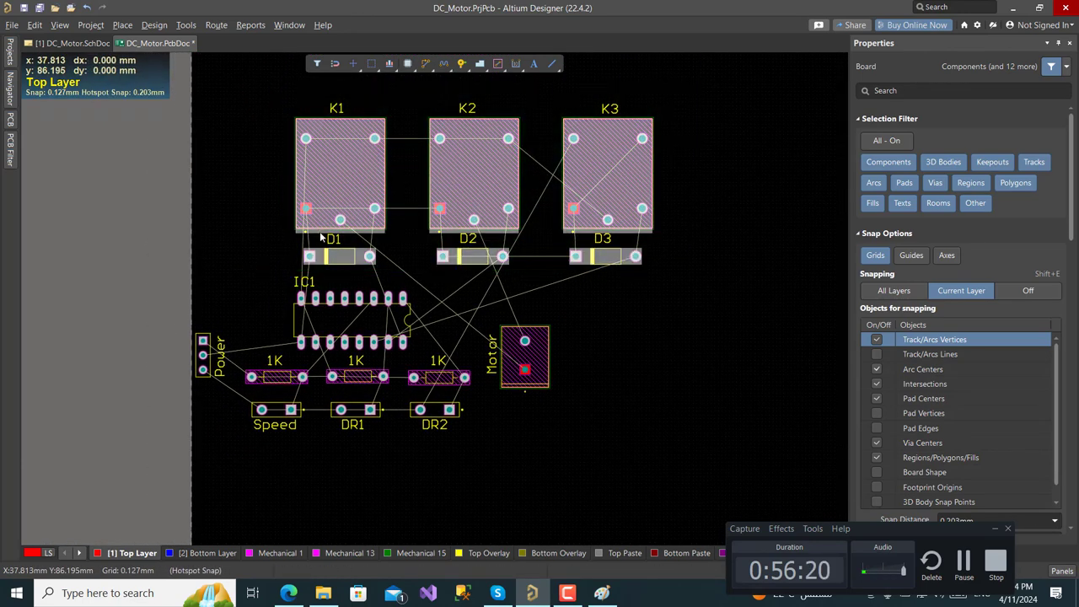
{"action": "left_click_drag", "start_coordinate": [330, 210], "coordinate": [247, 210]}
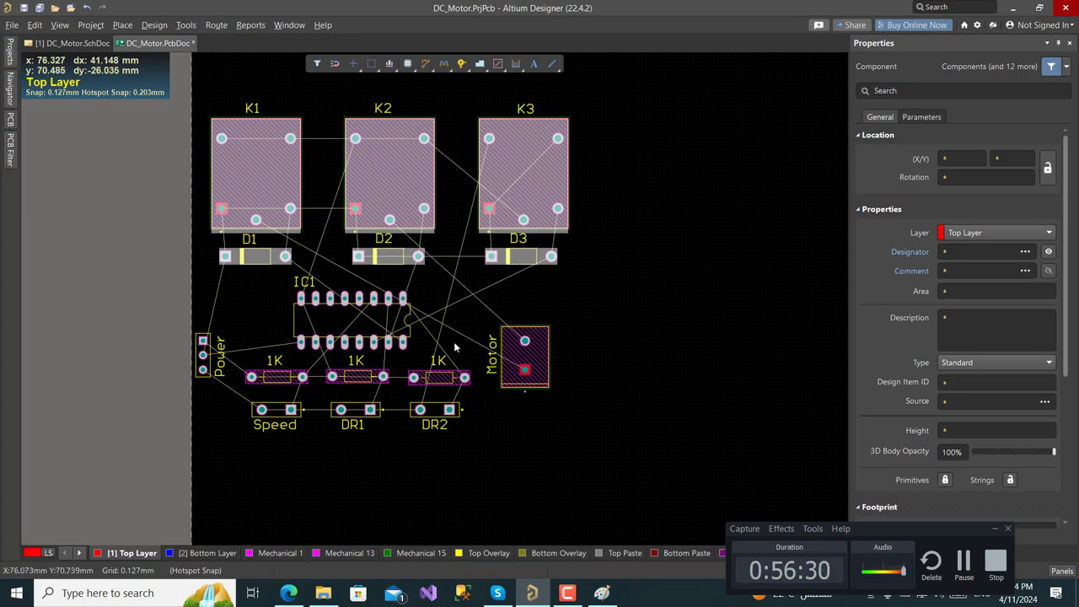
Nudge IC1 and the Motor connector slightly up toward the relay and diode rows
{"action": "left_click_drag", "start_coordinate": [366, 324], "coordinate": [367, 320]}
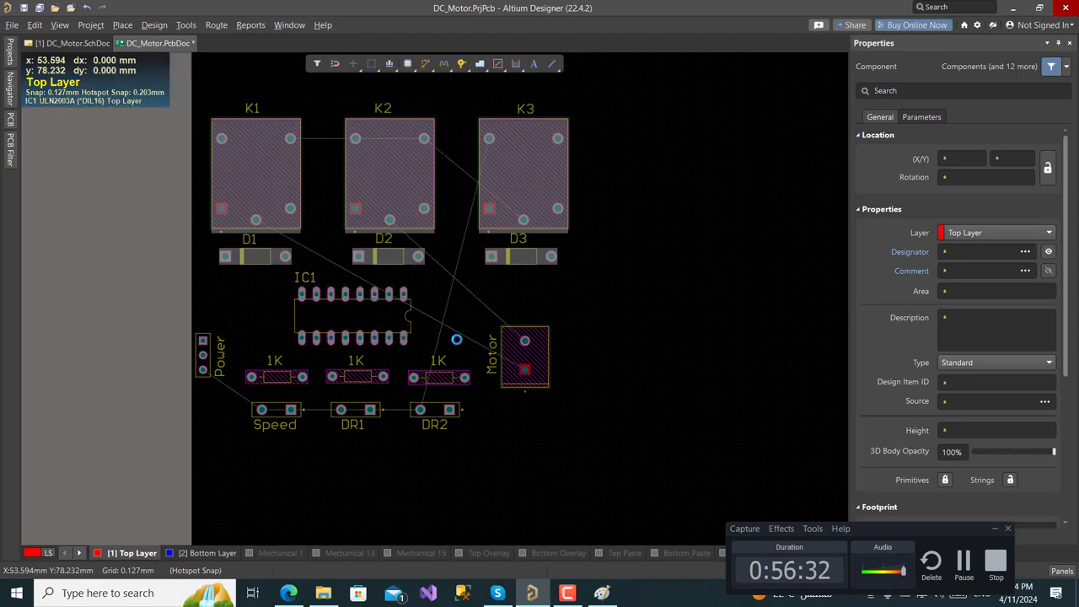
{"action": "left_click_drag", "start_coordinate": [520, 361], "coordinate": [519, 353]}
{"action": "scroll", "coordinate": [506, 282], "scroll_direction": "down", "scroll_amount": 1, "text": "ctrl"}
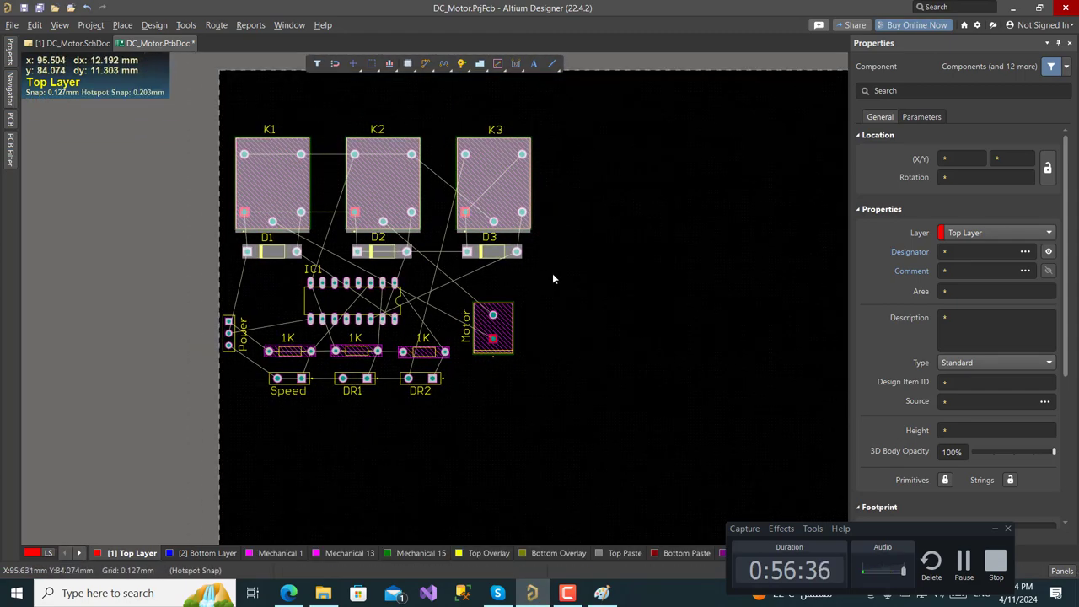
{"action": "scroll", "coordinate": [388, 240], "scroll_direction": "up", "scroll_amount": 1, "text": "ctrl"}
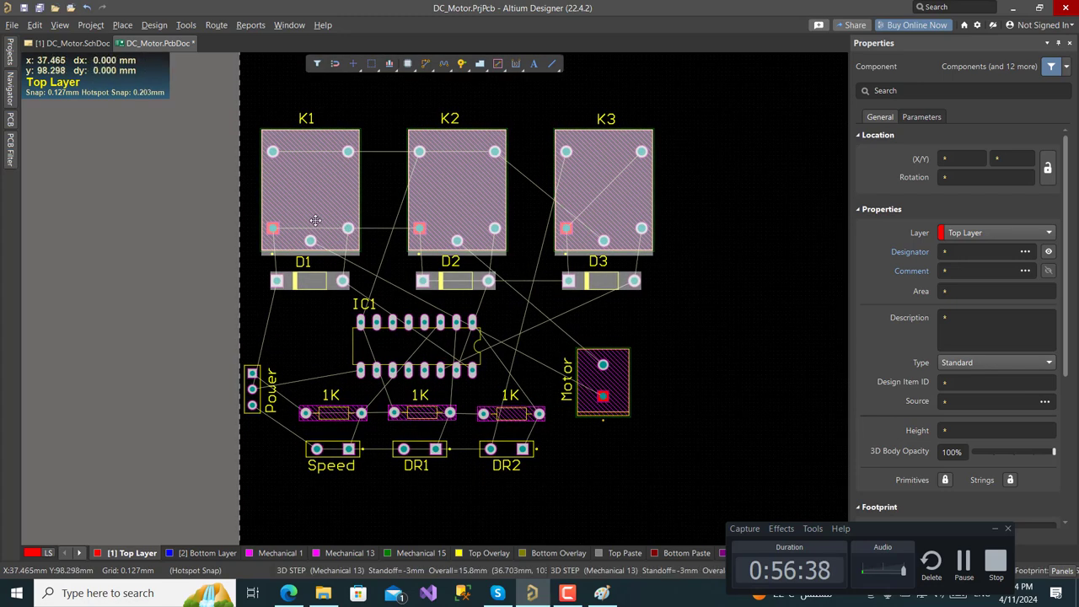
Move K2 with D2 and K3 with D3 left toward K1, and shift the Motor connector and IC1 up beneath the relay row
{"action": "left_click", "coordinate": [453, 205]}
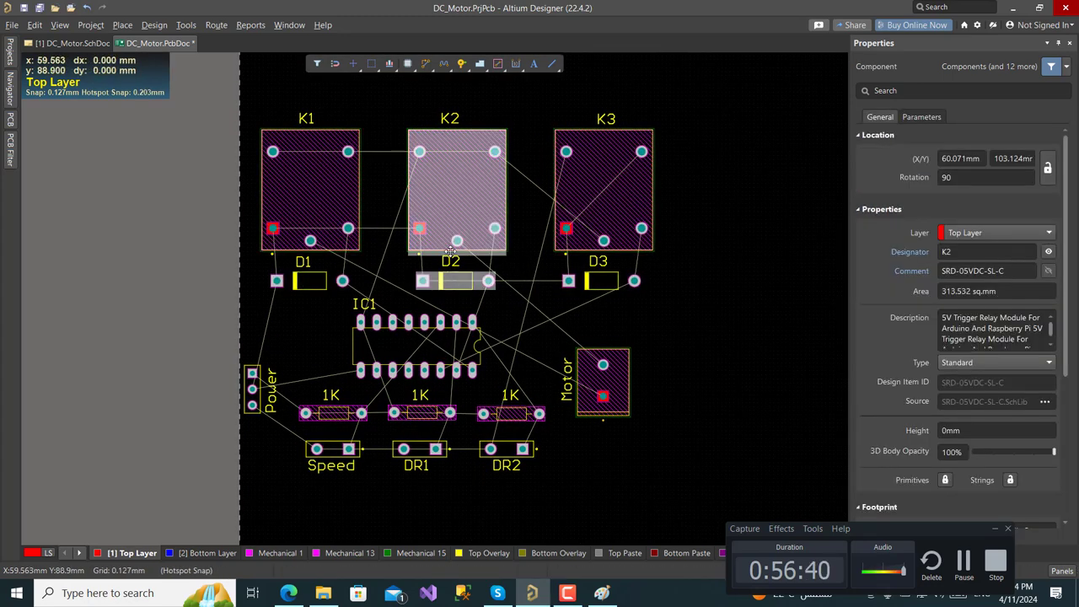
{"action": "left_click_drag", "start_coordinate": [452, 220], "coordinate": [428, 221]}
{"action": "left_click", "coordinate": [568, 223]}
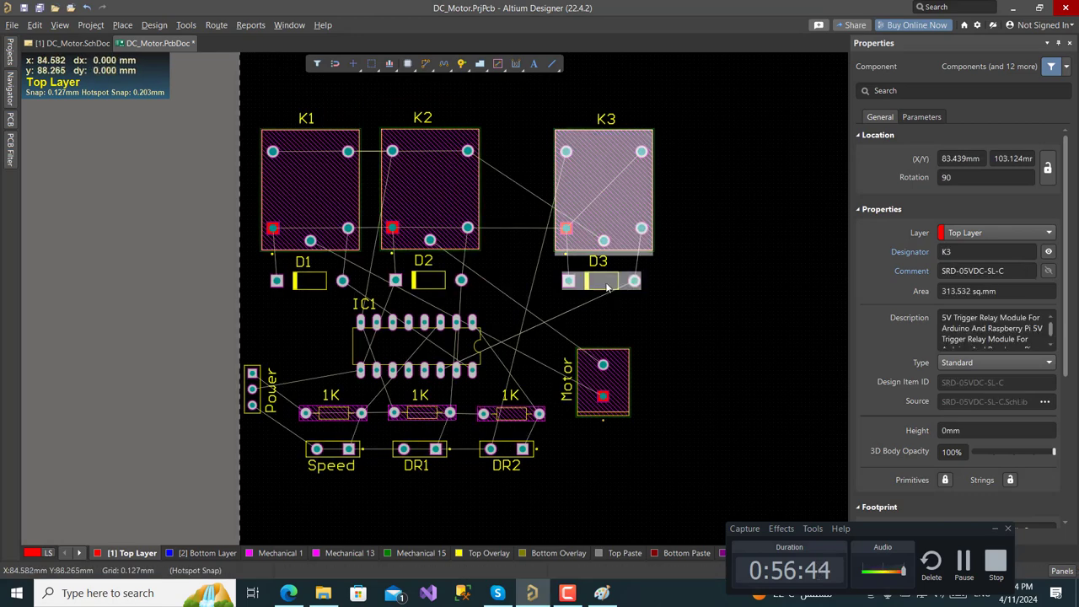
{"action": "left_click", "coordinate": [607, 288], "text": "shift"}
{"action": "left_click_drag", "start_coordinate": [609, 220], "coordinate": [563, 214]}
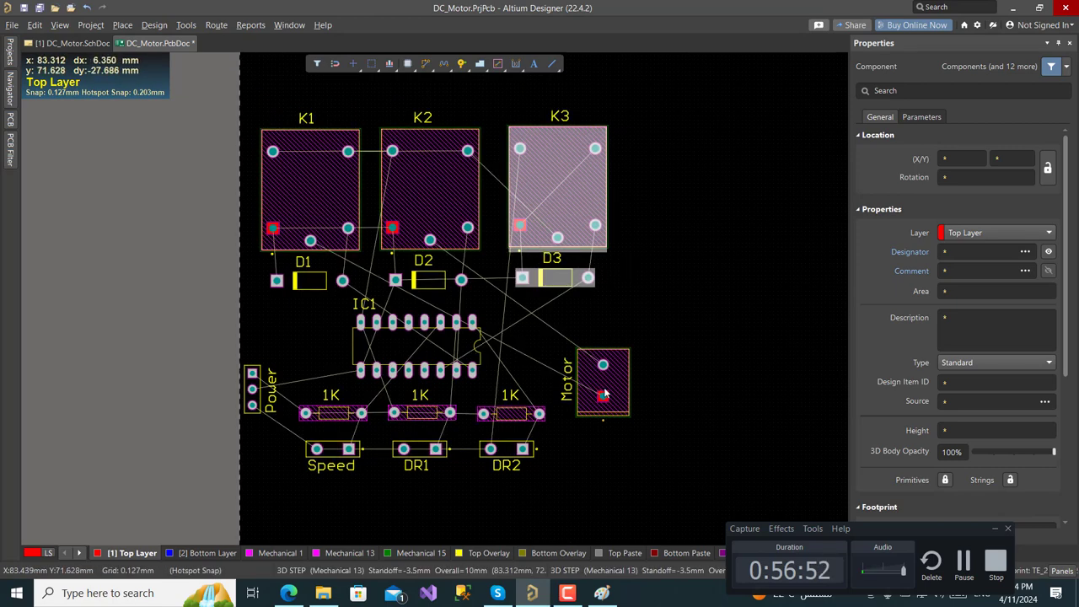
{"action": "left_click_drag", "start_coordinate": [601, 385], "coordinate": [612, 345]}
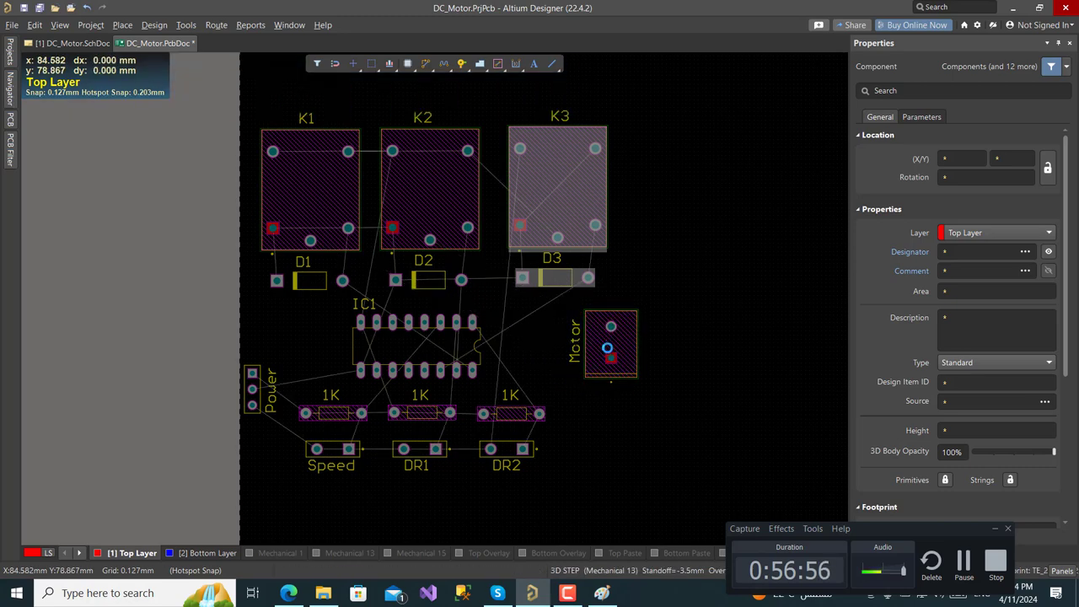
{"action": "left_click_drag", "start_coordinate": [441, 344], "coordinate": [441, 342]}
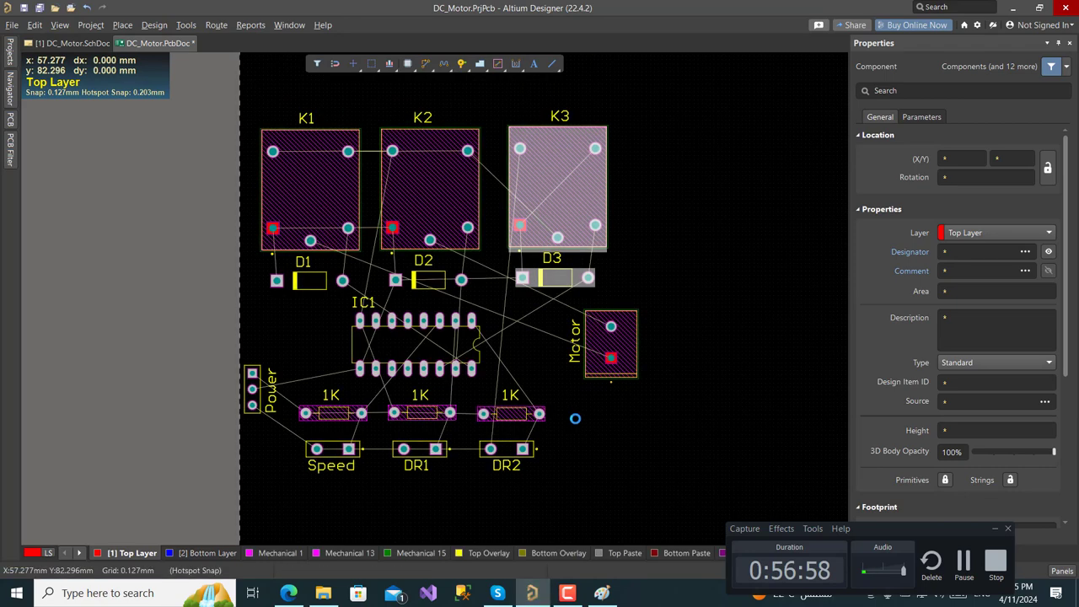
Change the designator text of IC1 to ULN2003
{"action": "left_click", "coordinate": [364, 305]}
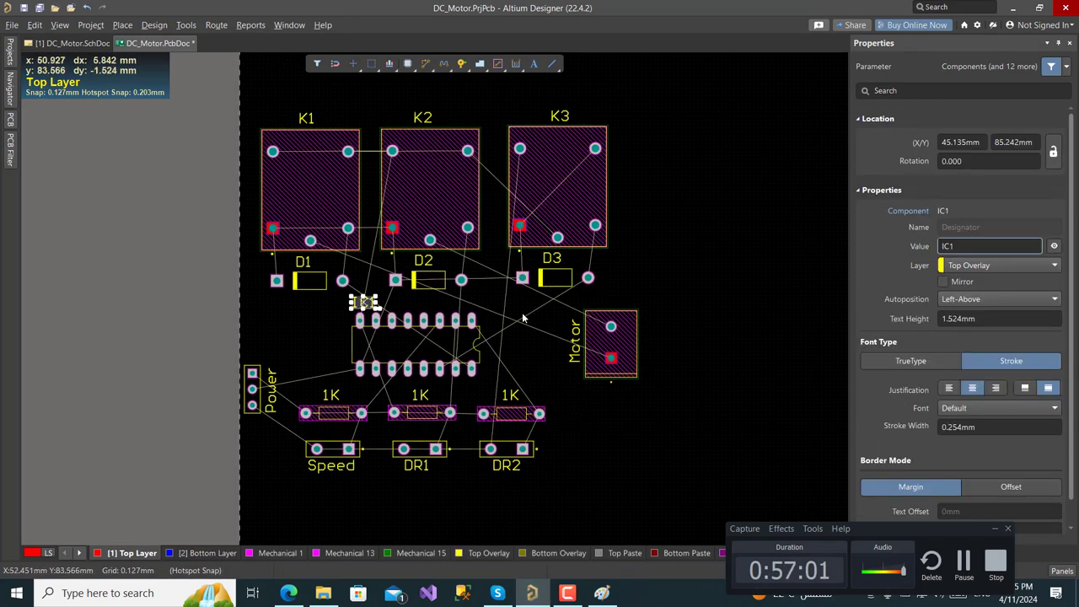
{"action": "double_click", "coordinate": [966, 246]}
{"action": "type", "text": "ULN"}
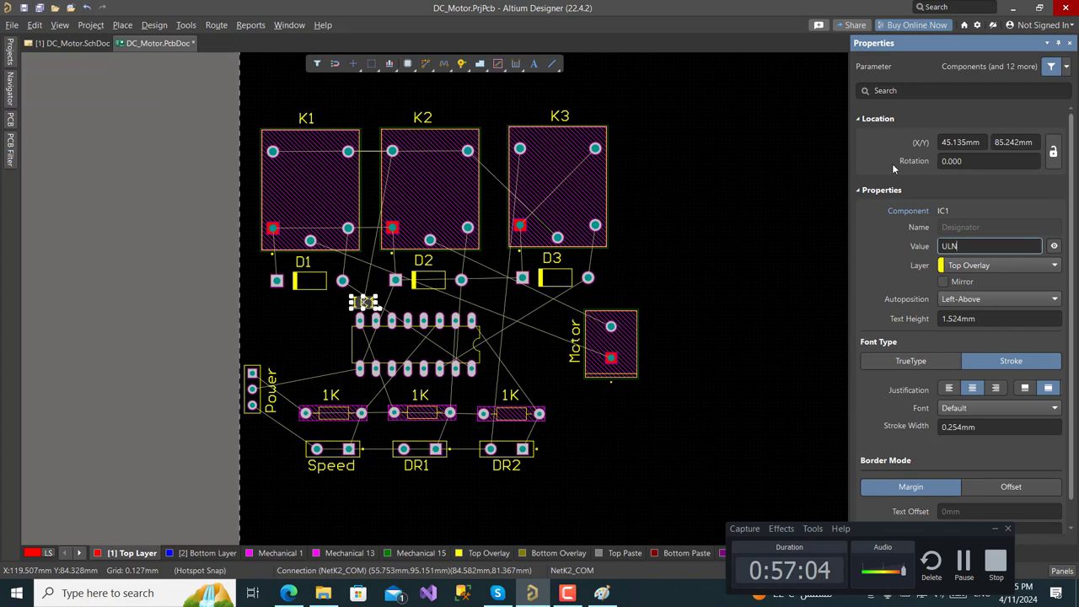
{"action": "type", "text": "2003"}
{"action": "key", "text": "Return"}
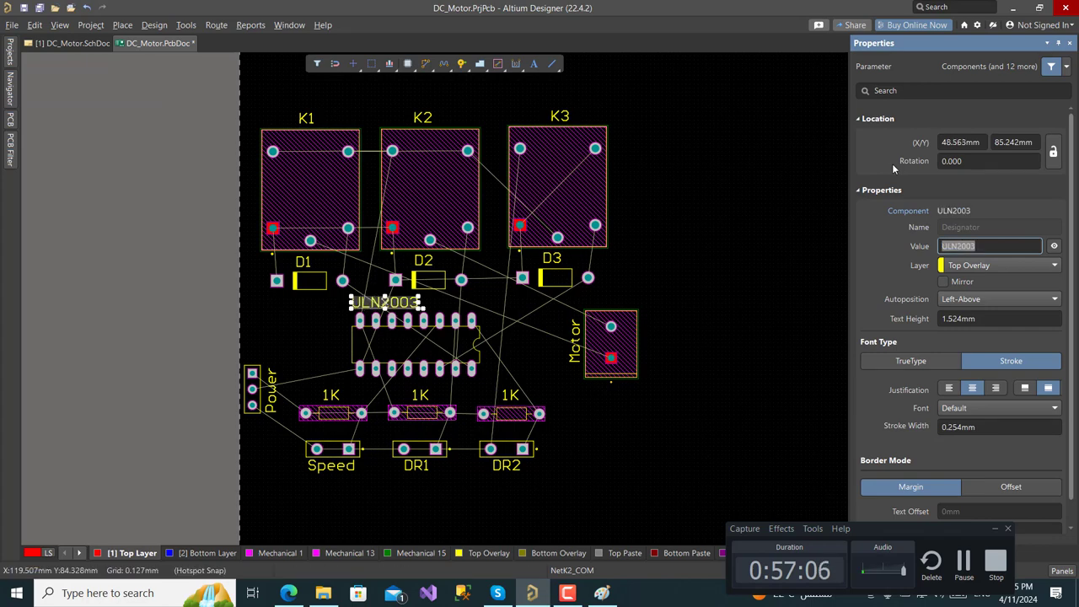
Rotate the ULN2003 designator to vertical and place it along the right end of the IC
{"action": "left_click_drag", "start_coordinate": [407, 303], "coordinate": [493, 346]}
{"action": "key", "text": "space"}
{"action": "left_click", "coordinate": [612, 434]}
{"action": "scroll", "coordinate": [503, 385], "scroll_direction": "up", "scroll_amount": 1, "text": "ctrl"}
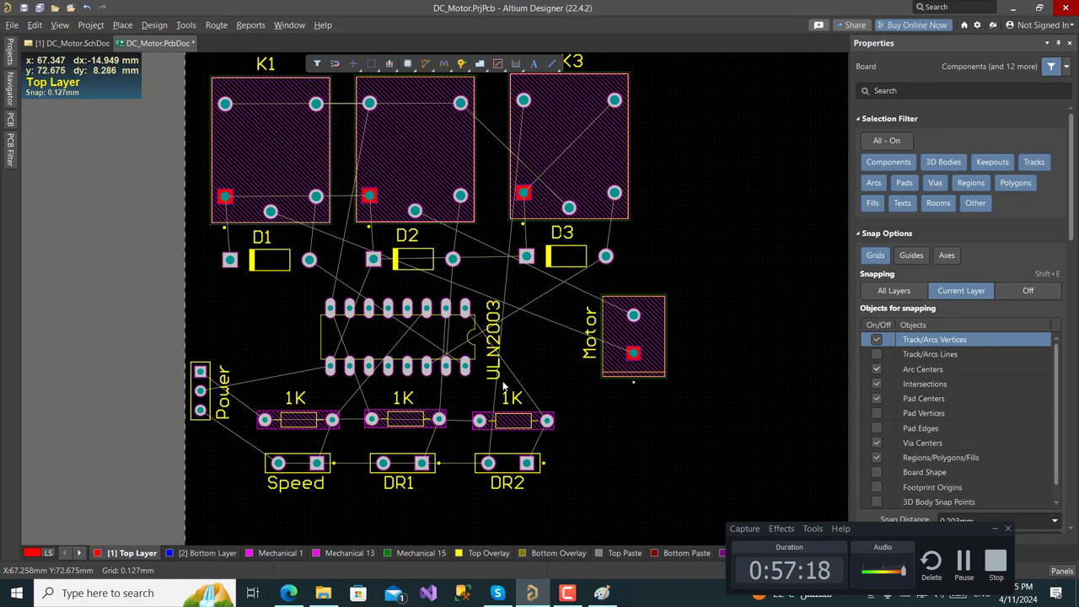
Move the Motor connector slightly left toward the ULN2003 and save the PCB file
{"action": "left_click_drag", "start_coordinate": [634, 338], "coordinate": [623, 341]}
{"action": "scroll", "coordinate": [524, 413], "scroll_direction": "down", "scroll_amount": 1, "text": "ctrl"}
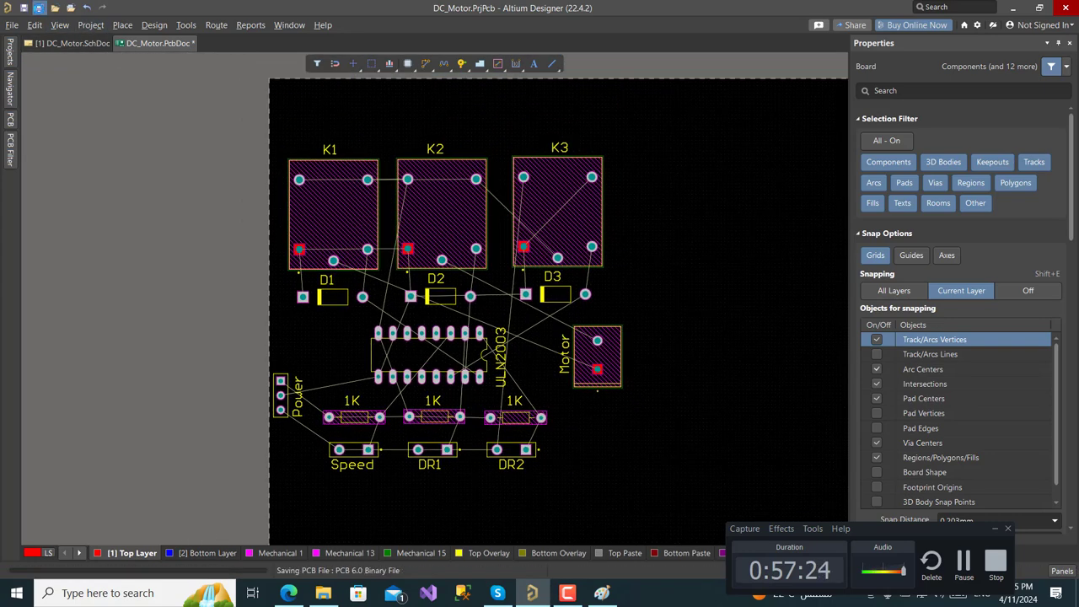
Examine the component placement in 3D from several angles, including the relays and Motor connector, and return to the 2D layout
{"action": "left_click", "coordinate": [59, 24]}
{"action": "left_click", "coordinate": [82, 86]}
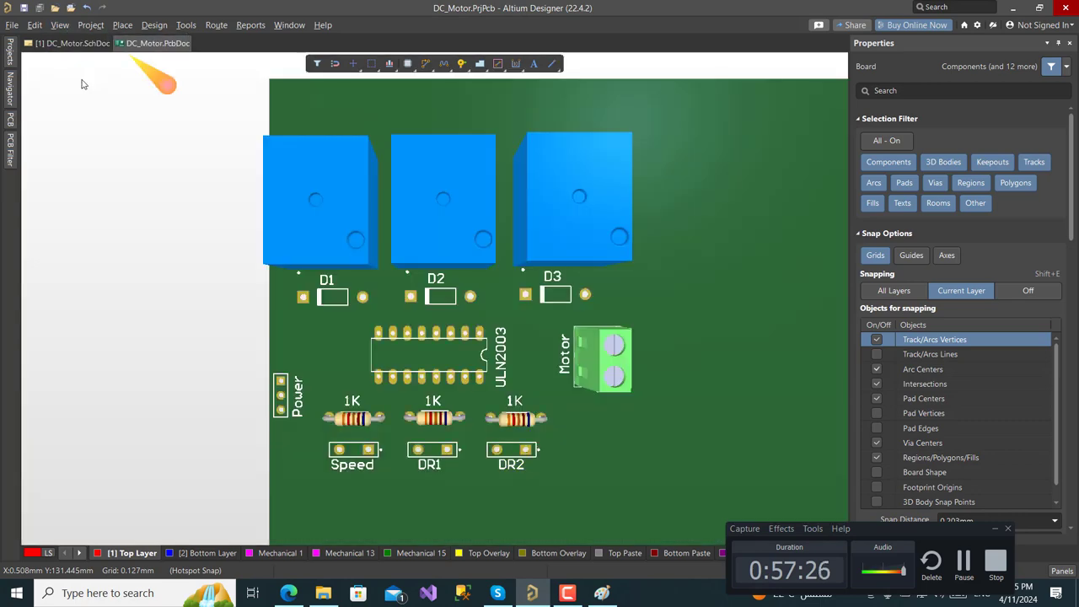
{"action": "right_click_drag", "start_coordinate": [147, 182], "coordinate": [294, 315]}
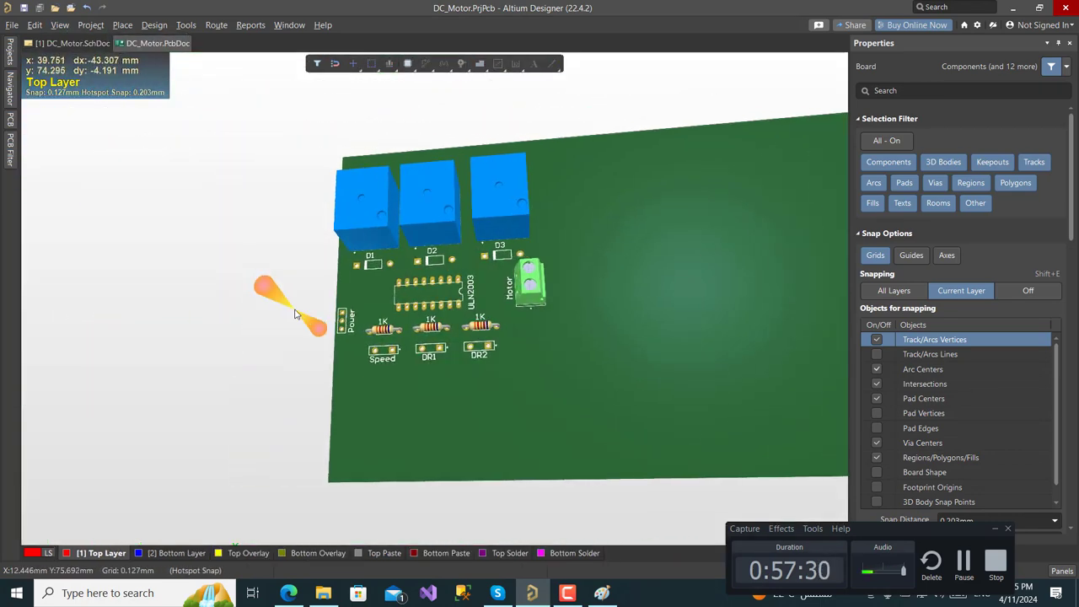
{"action": "mouse_move", "coordinate": [529, 312]}
{"action": "right_mouse_down", "text": "shift"}
{"action": "mouse_move", "coordinate": [638, 289]}
{"action": "mouse_move", "coordinate": [531, 310]}
{"action": "mouse_move", "coordinate": [612, 327]}
{"action": "right_mouse_up", "text": "shift"}
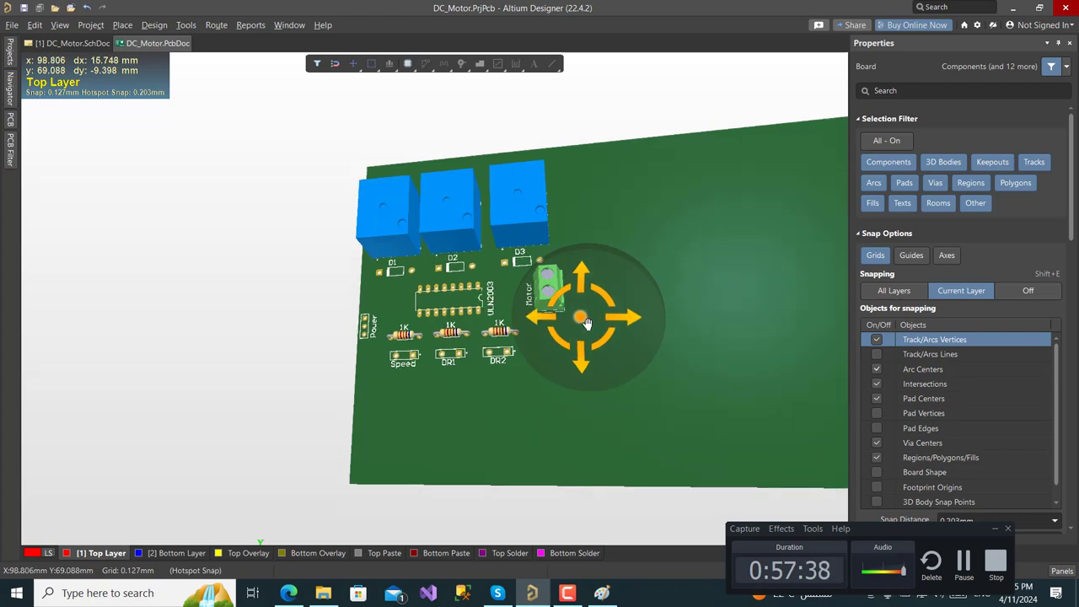
{"action": "right_click_drag", "start_coordinate": [613, 327], "coordinate": [691, 244], "text": "shift"}
{"action": "scroll", "coordinate": [514, 290], "scroll_direction": "up", "scroll_amount": 5, "text": "ctrl"}
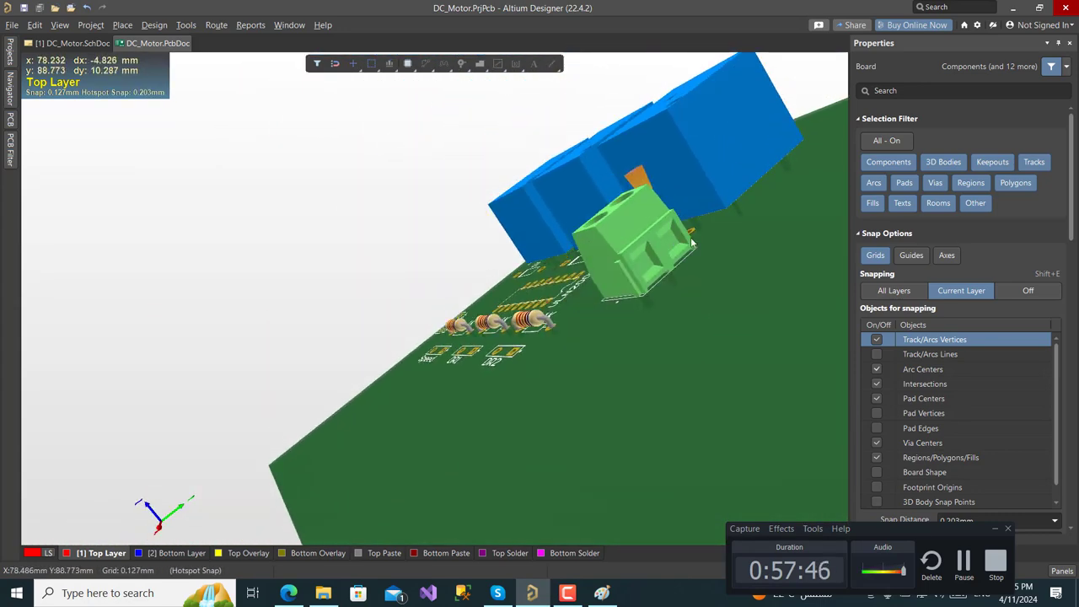
{"action": "right_click_drag", "start_coordinate": [550, 241], "coordinate": [497, 409], "text": "shift"}
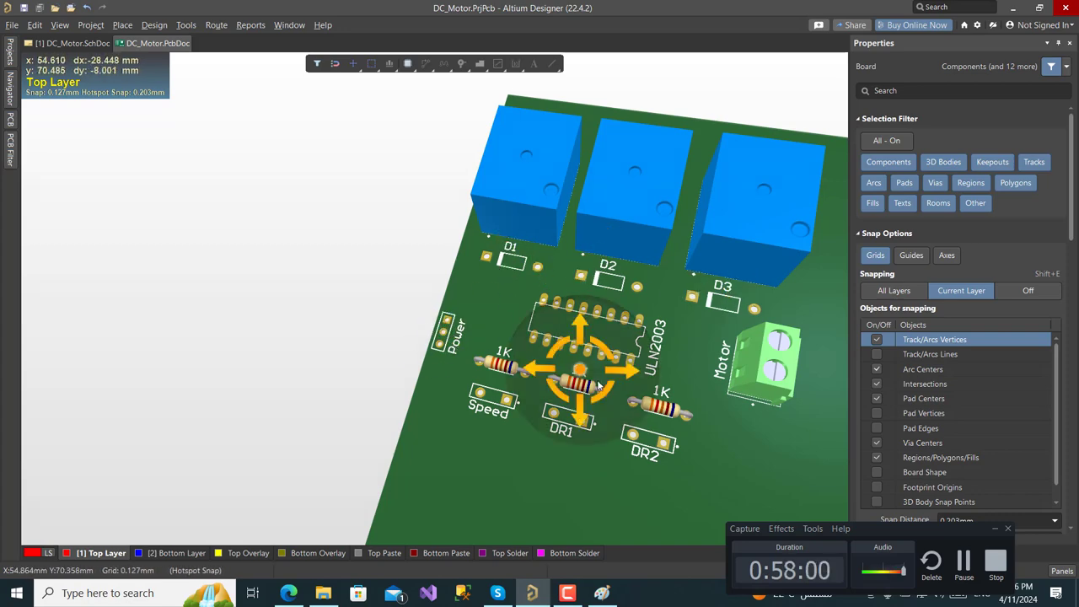
{"action": "right_click_drag", "start_coordinate": [578, 383], "coordinate": [489, 430], "text": "shift"}
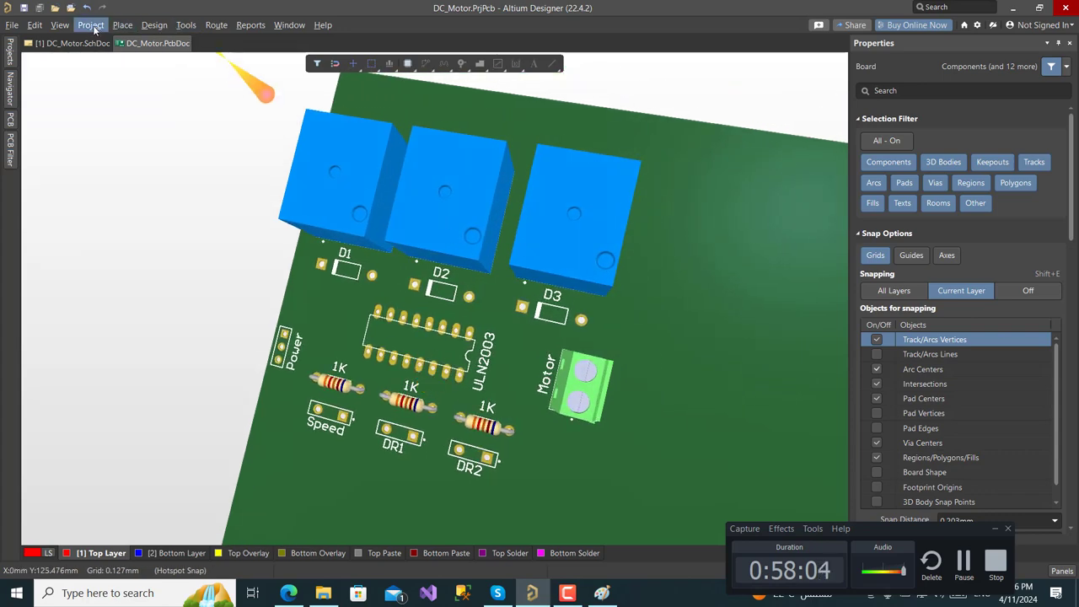
{"action": "left_click", "coordinate": [59, 26]}
{"action": "left_click", "coordinate": [79, 59]}
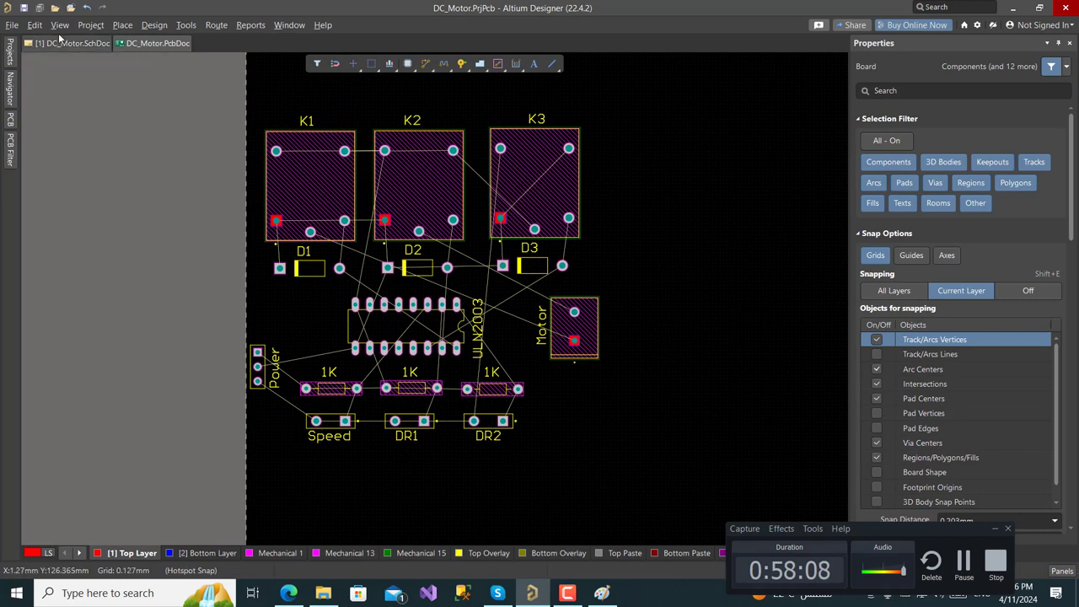
Edit the board shape in Board Planning Mode, pulling the top, right and bottom edges in around the components
{"action": "left_click", "coordinate": [61, 27]}
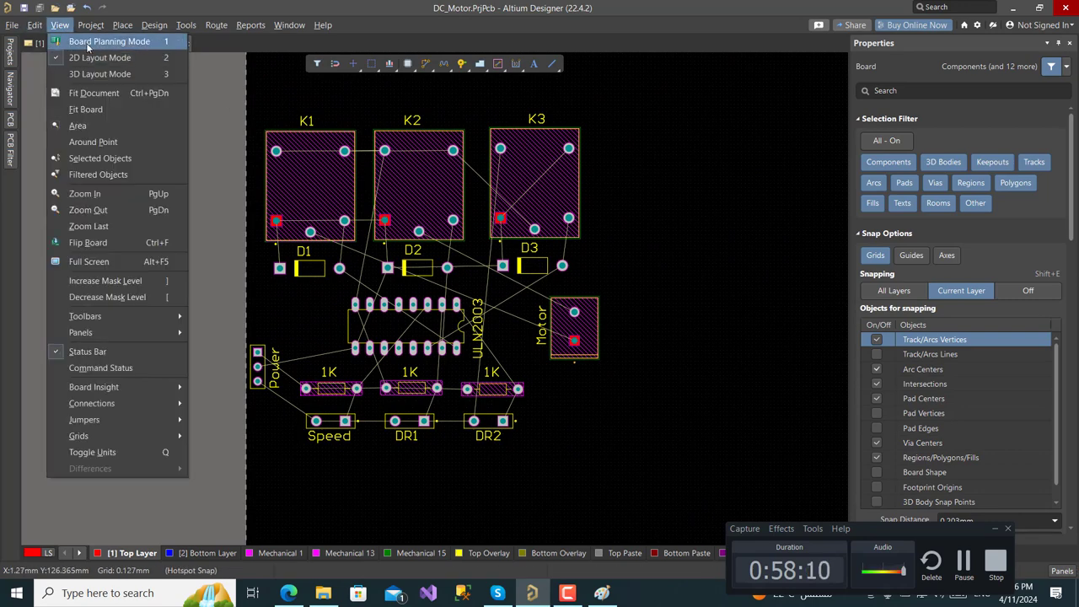
{"action": "left_click", "coordinate": [88, 44]}
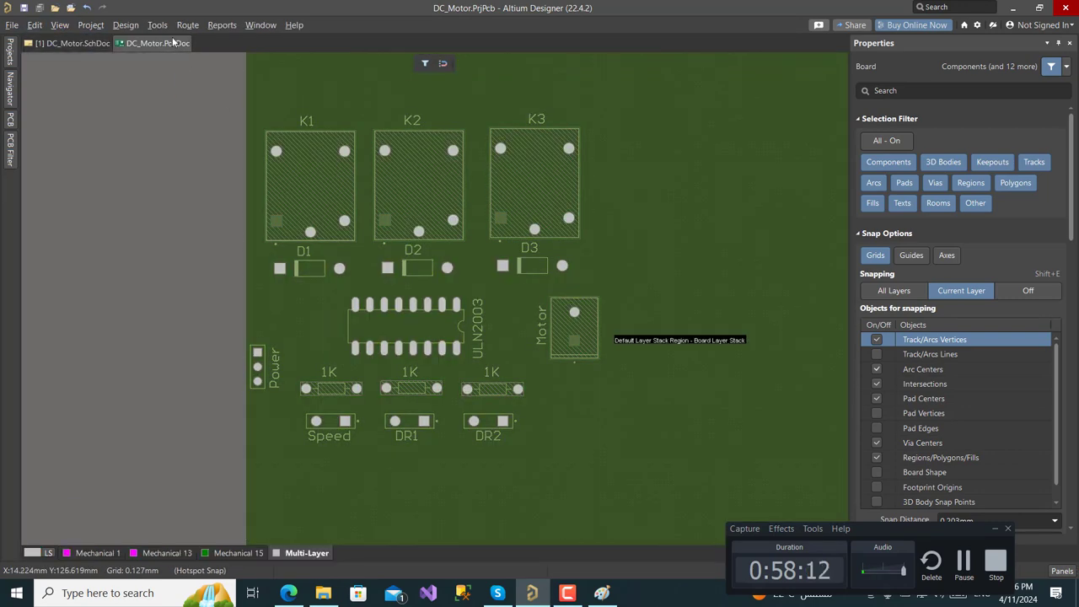
{"action": "left_click", "coordinate": [126, 26]}
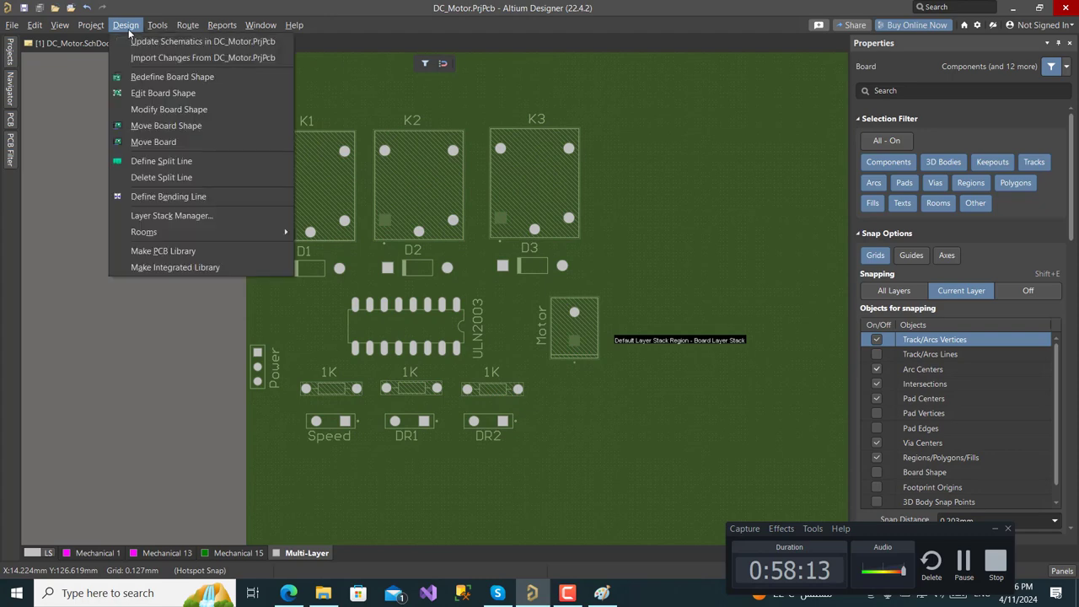
{"action": "left_click", "coordinate": [154, 93]}
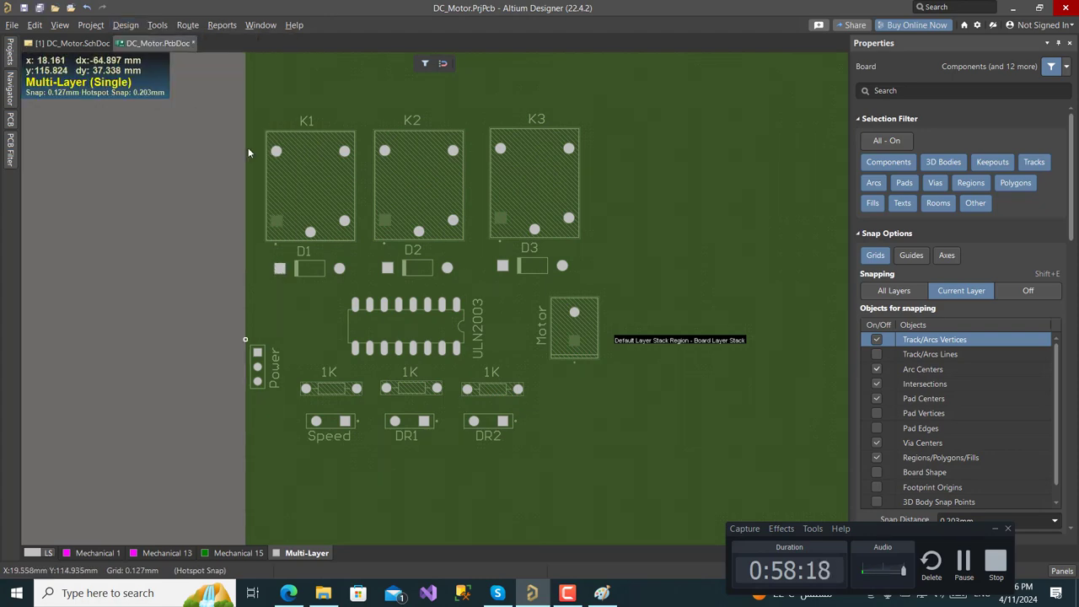
{"action": "scroll", "coordinate": [488, 225], "scroll_direction": "down", "scroll_amount": 3, "text": "ctrl"}
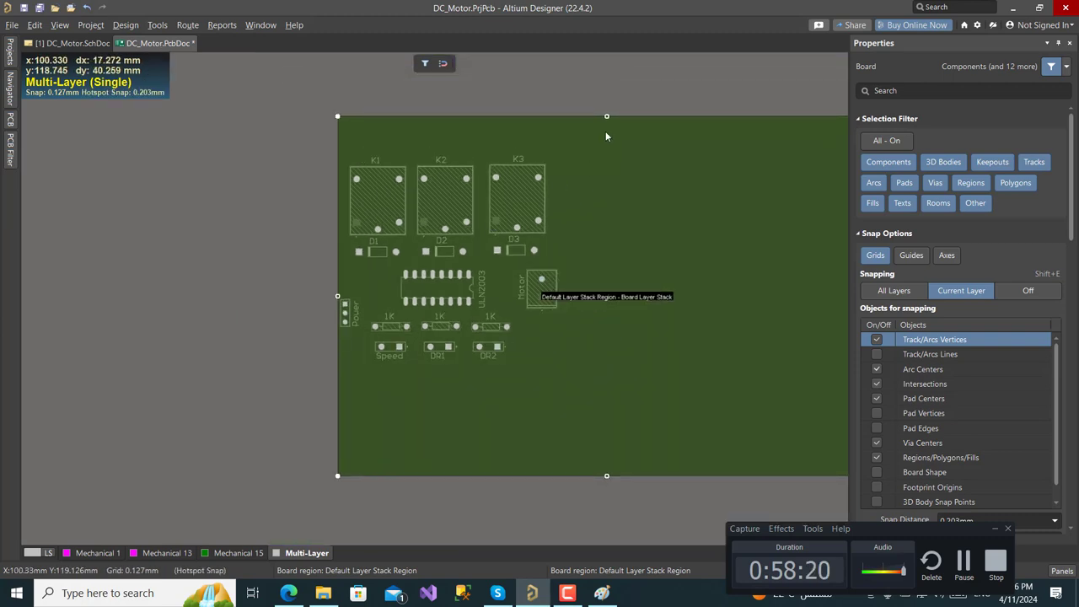
{"action": "left_click_drag", "start_coordinate": [606, 116], "coordinate": [605, 153]}
{"action": "right_click_drag", "start_coordinate": [710, 122], "coordinate": [525, 115]}
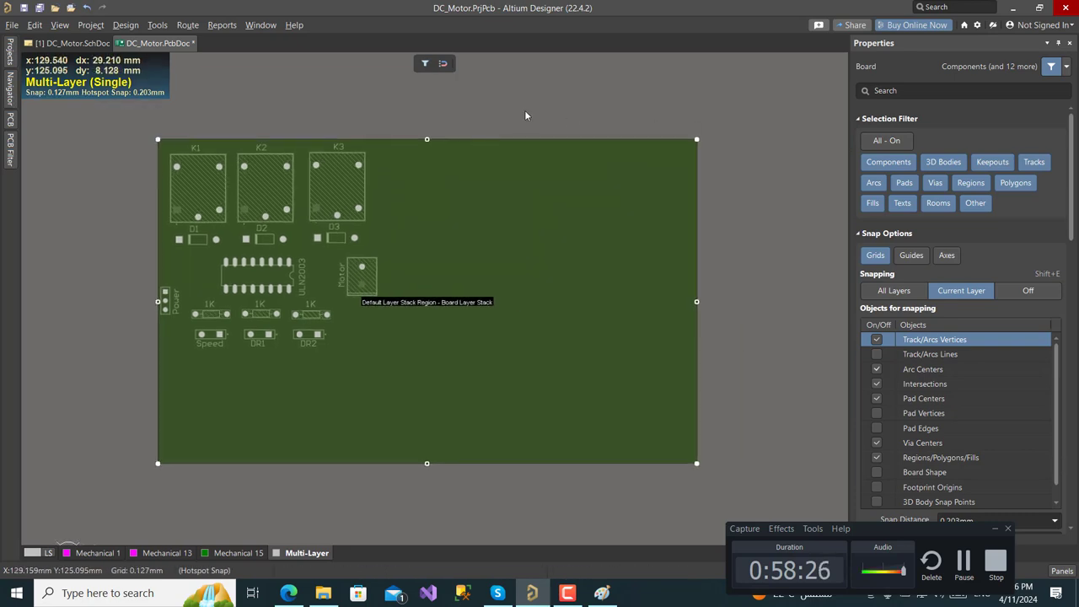
{"action": "left_click_drag", "start_coordinate": [695, 301], "coordinate": [380, 301]}
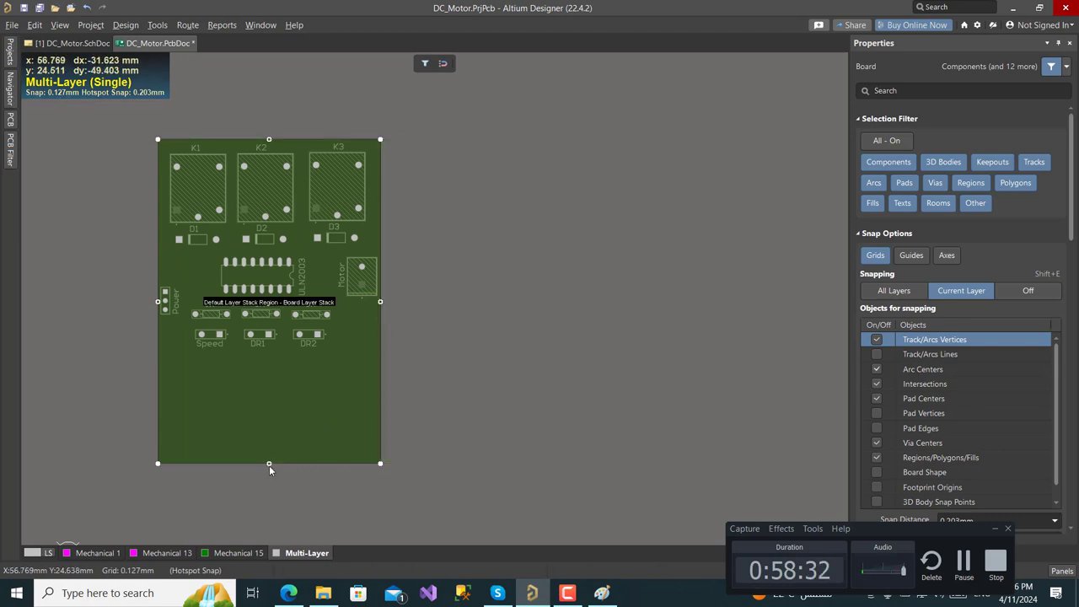
{"action": "left_click_drag", "start_coordinate": [269, 465], "coordinate": [268, 352]}
Shift the board's right edge slightly inward, close to the Motor connector
{"action": "scroll", "coordinate": [285, 268], "scroll_direction": "up", "scroll_amount": 2, "text": "ctrl"}
{"action": "scroll", "coordinate": [285, 268], "scroll_direction": "up", "scroll_amount": 3, "text": "ctrl"}
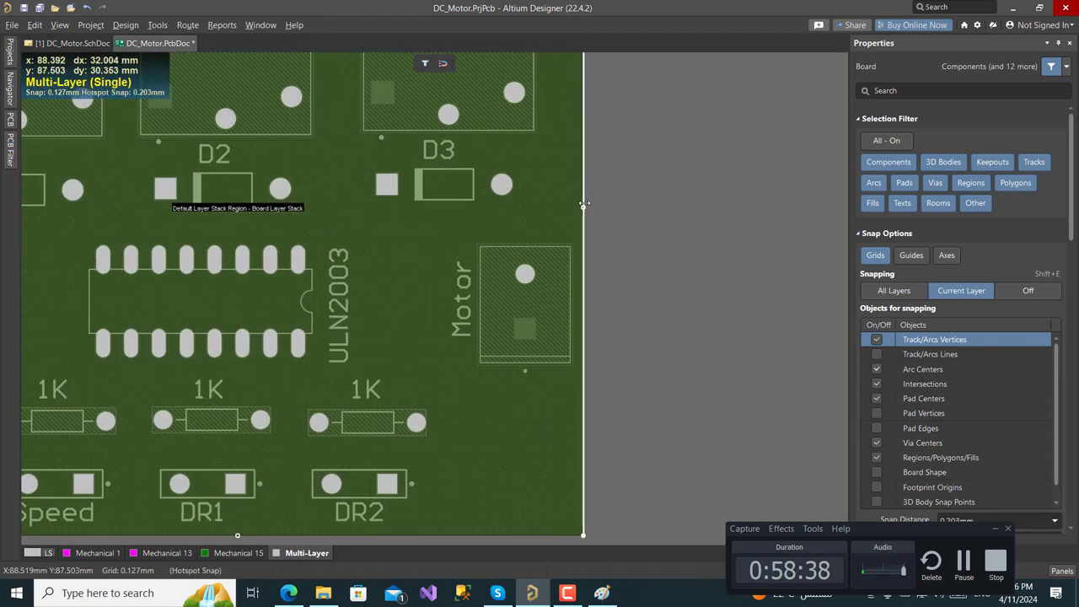
{"action": "left_click_drag", "start_coordinate": [583, 206], "coordinate": [573, 207]}
{"action": "scroll", "coordinate": [410, 385], "scroll_direction": "down", "scroll_amount": 3, "text": "ctrl"}
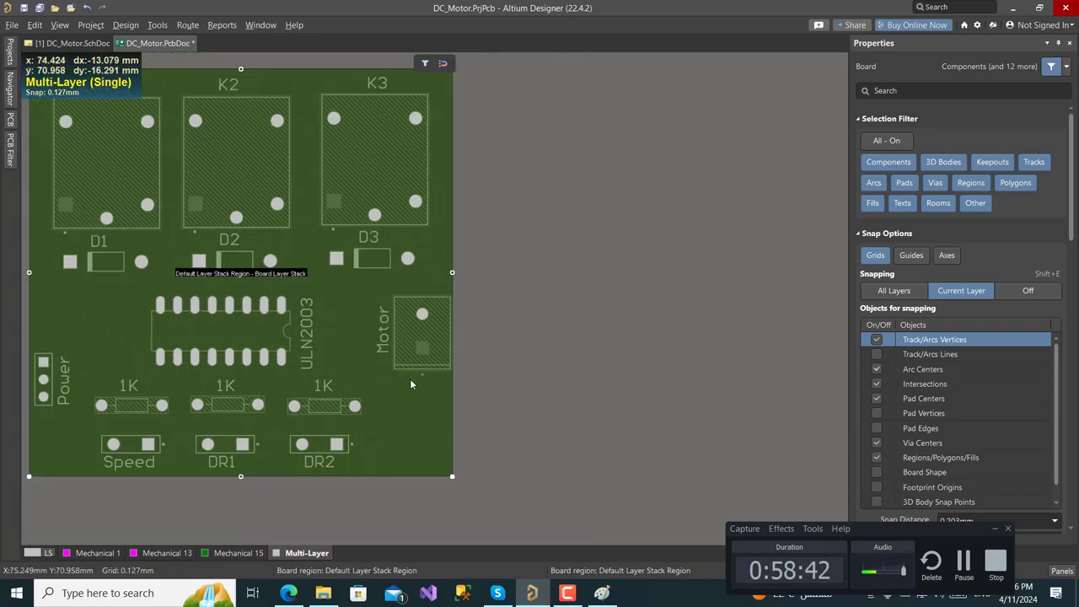
Shift the board's left edge slightly inward, close to the Power header
{"action": "scroll", "coordinate": [559, 364], "scroll_direction": "left", "scroll_amount": 5, "text": "shift"}
{"action": "scroll", "coordinate": [409, 316], "scroll_direction": "down", "scroll_amount": 1}
{"action": "scroll", "coordinate": [190, 225], "scroll_direction": "up", "scroll_amount": 3}
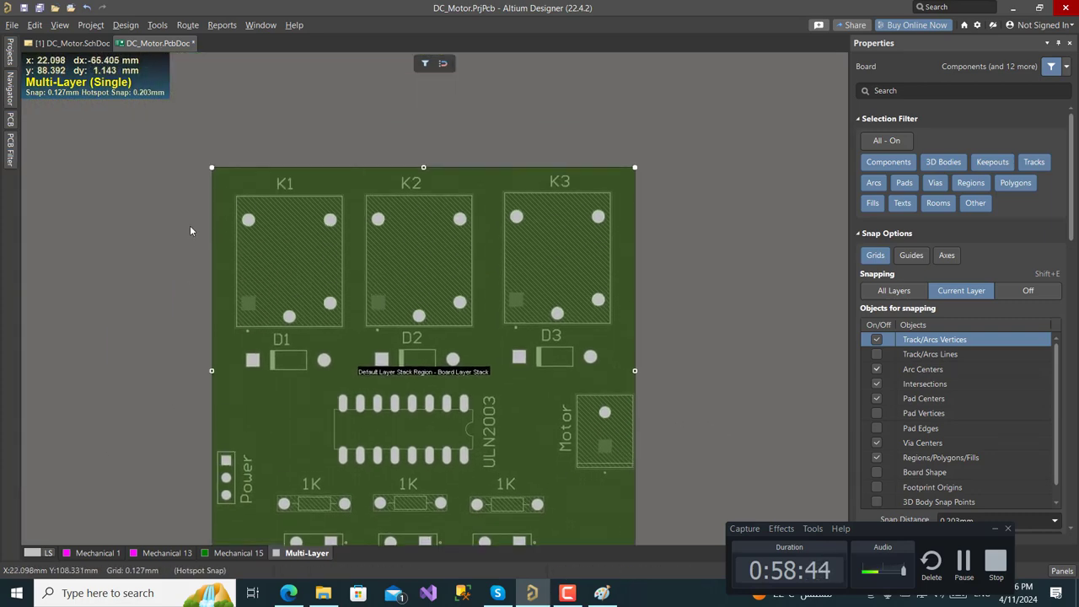
{"action": "scroll", "coordinate": [188, 360], "scroll_direction": "down", "scroll_amount": 2}
{"action": "scroll", "coordinate": [178, 345], "scroll_direction": "up", "scroll_amount": 2, "text": "ctrl"}
{"action": "scroll", "coordinate": [177, 344], "scroll_direction": "up", "scroll_amount": 1, "text": "ctrl"}
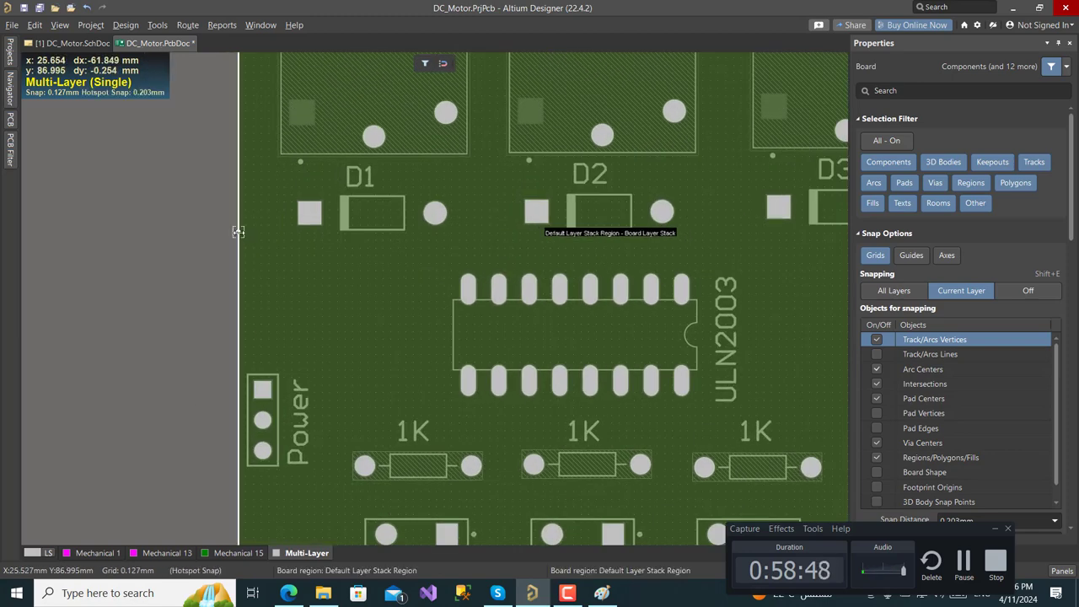
{"action": "left_click_drag", "start_coordinate": [239, 231], "coordinate": [239, 231]}
{"action": "scroll", "coordinate": [461, 305], "scroll_direction": "down", "scroll_amount": 3, "text": "ctrl"}
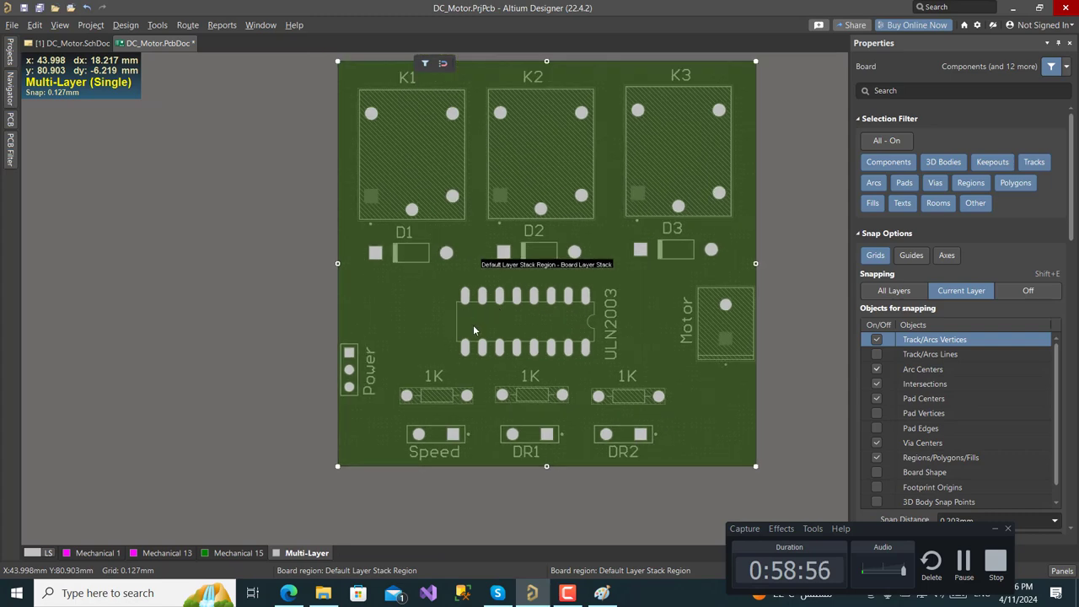
Raise the board's bottom edge to just below the outlines of the Speed, DR1 and DR2 headers
{"action": "left_click_drag", "start_coordinate": [473, 331], "coordinate": [539, 474]}
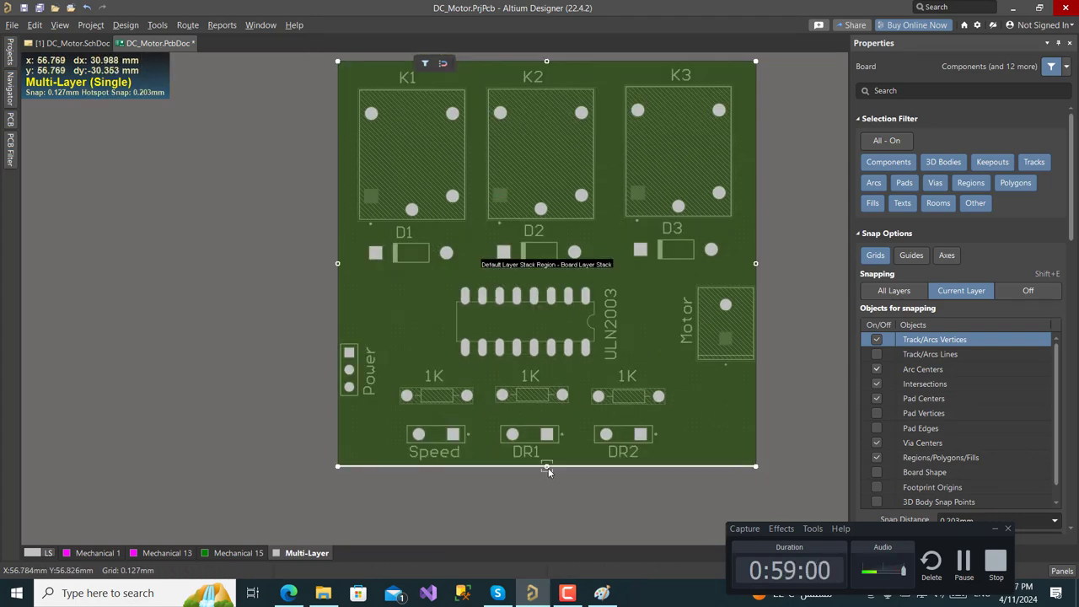
{"action": "scroll", "coordinate": [548, 467], "scroll_direction": "up", "scroll_amount": 4, "text": "ctrl"}
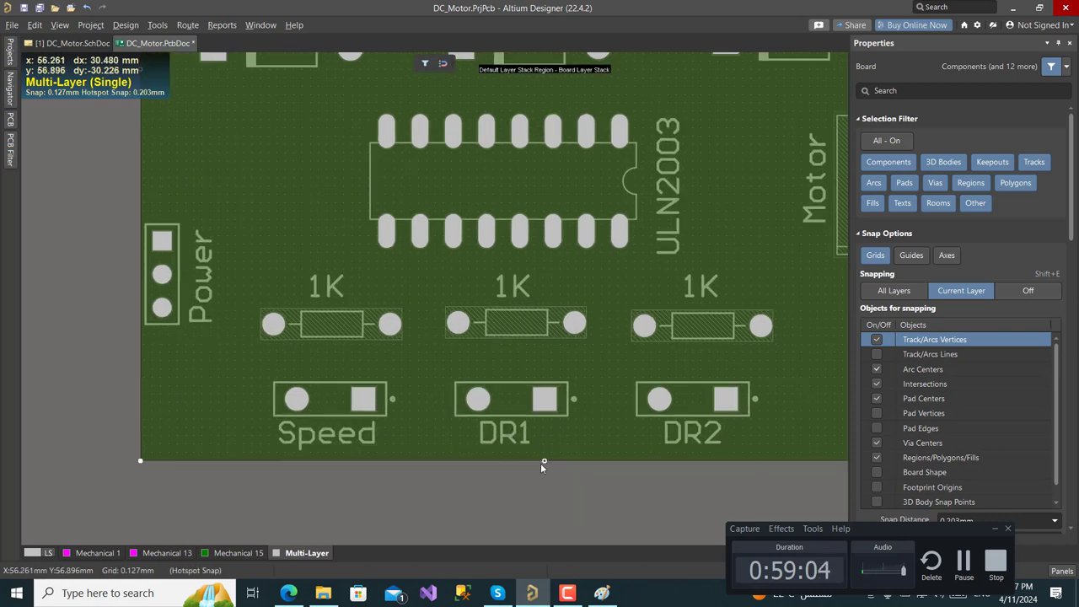
{"action": "left_click_drag", "start_coordinate": [543, 460], "coordinate": [544, 424]}
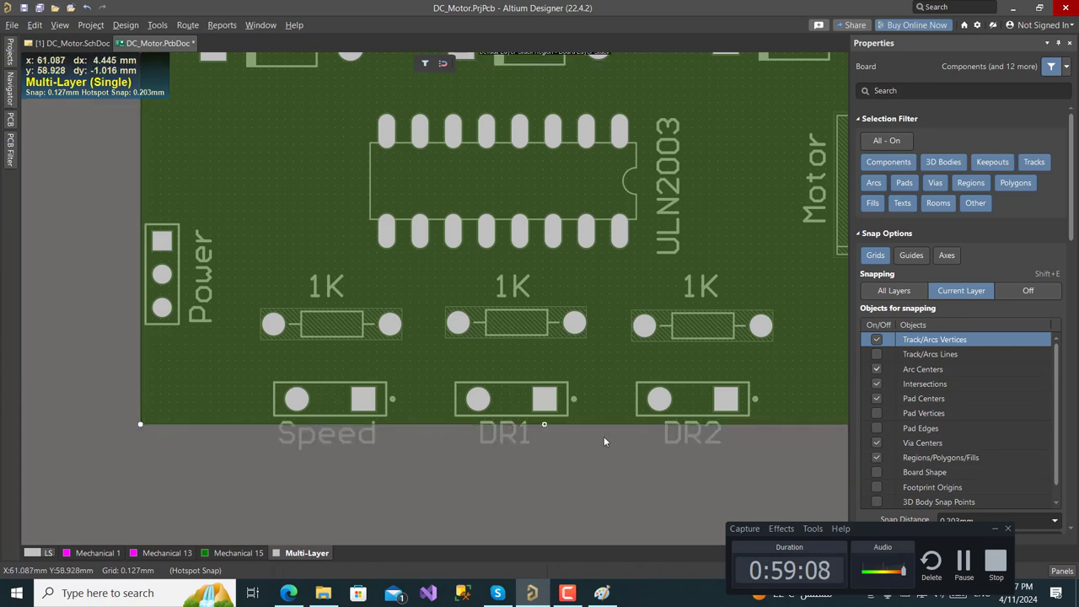
{"action": "left_click_drag", "start_coordinate": [543, 424], "coordinate": [543, 424]}
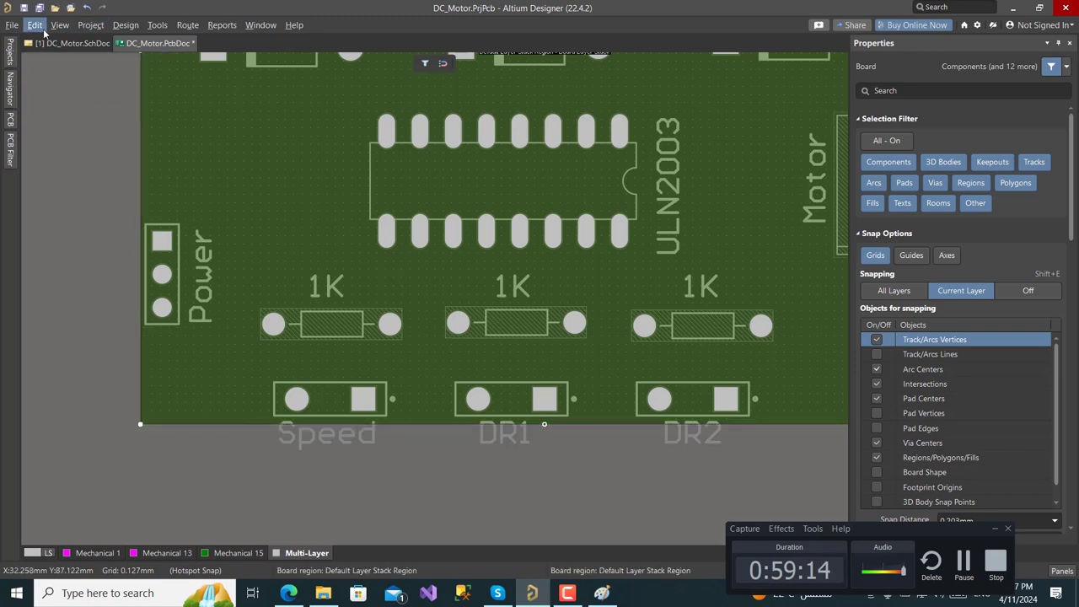
Return to 2D Layout Mode and move the Speed, DR1 and DR2 designators above their headers, inside the board
{"action": "left_click", "coordinate": [59, 24]}
{"action": "left_click", "coordinate": [94, 55]}
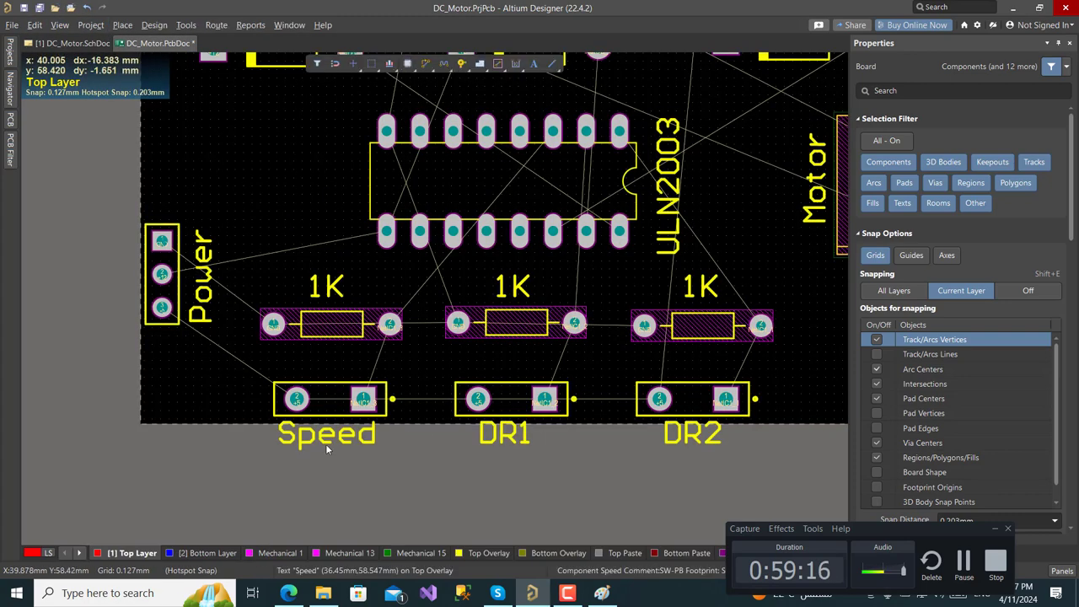
{"action": "left_click_drag", "start_coordinate": [327, 446], "coordinate": [338, 368]}
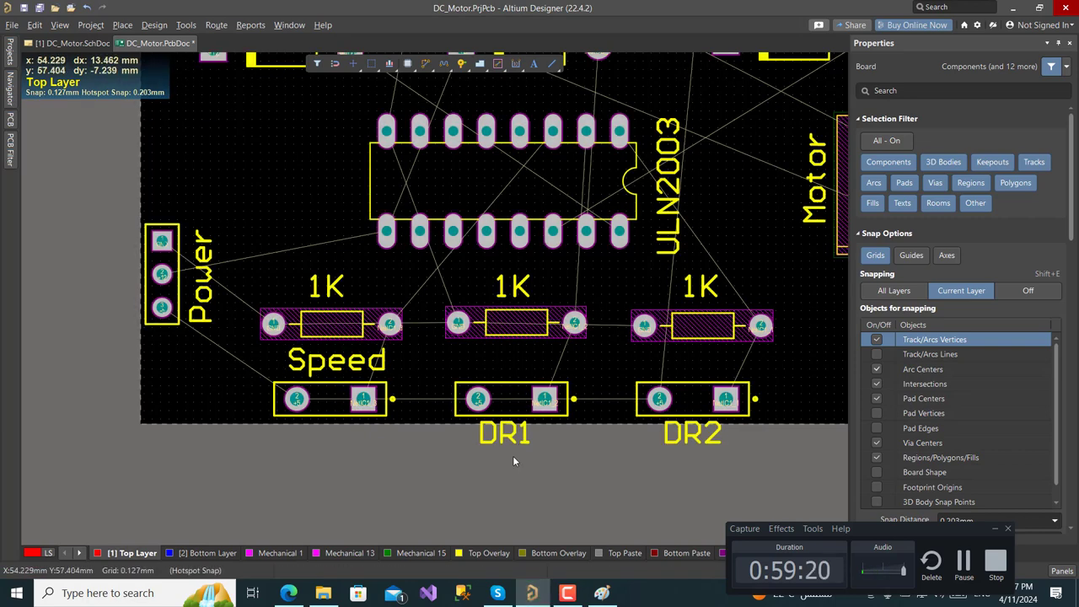
{"action": "left_click_drag", "start_coordinate": [510, 438], "coordinate": [520, 364]}
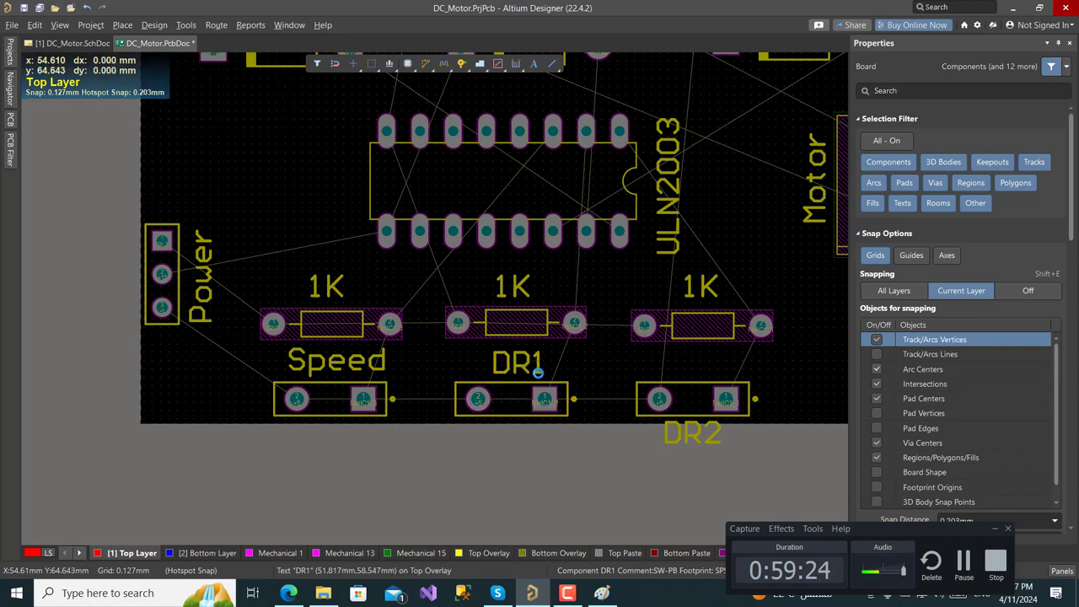
{"action": "left_click_drag", "start_coordinate": [691, 432], "coordinate": [692, 364]}
{"action": "scroll", "coordinate": [640, 350], "scroll_direction": "down", "scroll_amount": 2, "text": "ctrl"}
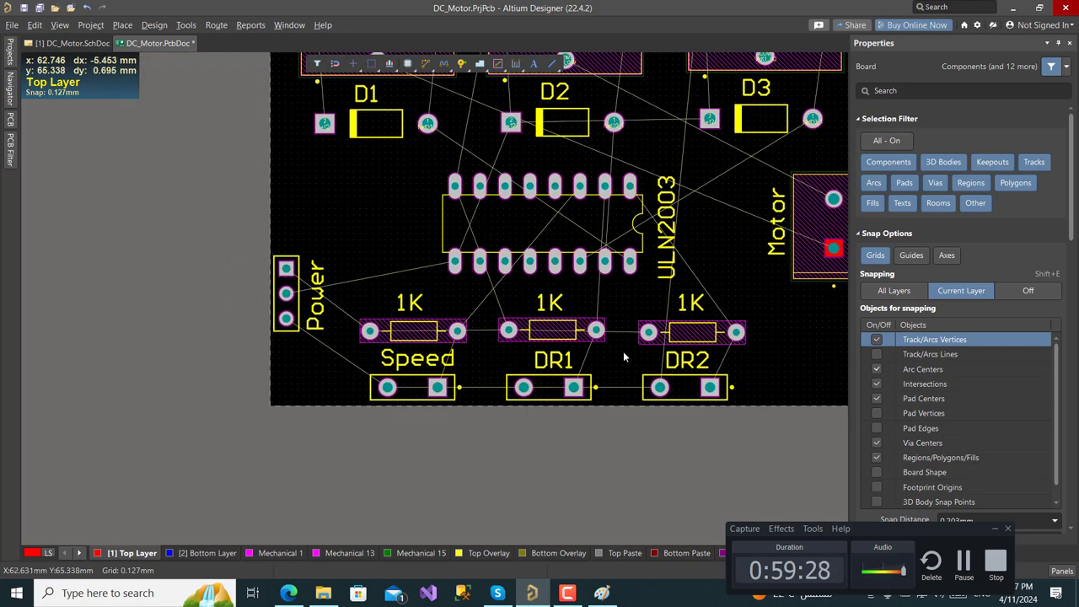
Move the Power header up beside the ULN2003 and align its top edge with the Motor connector
{"action": "left_click_drag", "start_coordinate": [285, 314], "coordinate": [290, 238]}
{"action": "scroll", "coordinate": [372, 256], "scroll_direction": "down", "scroll_amount": 2, "text": "ctrl"}
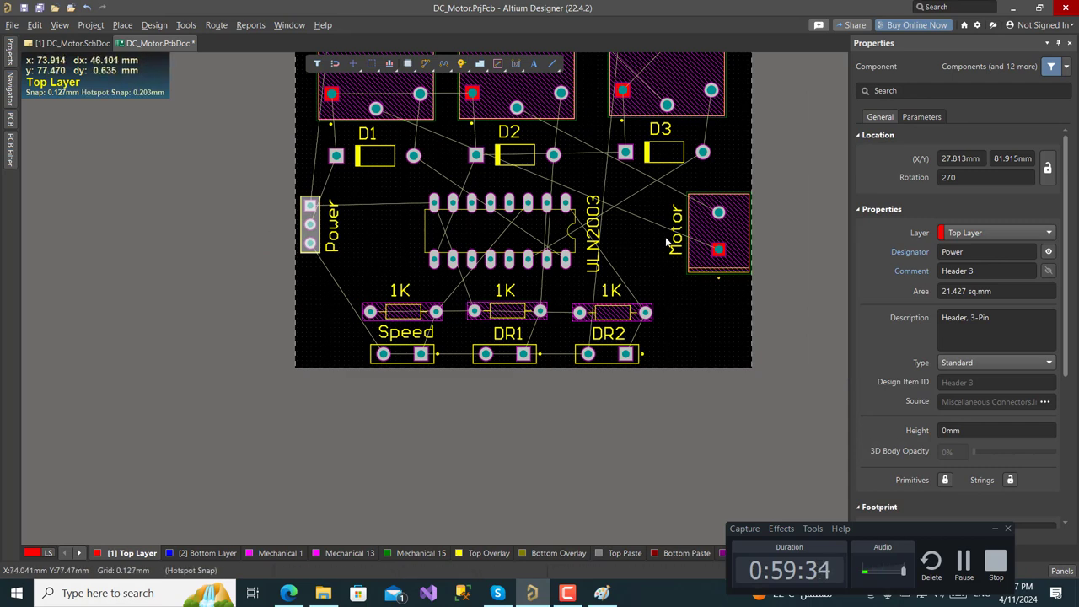
{"action": "left_click", "coordinate": [675, 241], "text": "shift"}
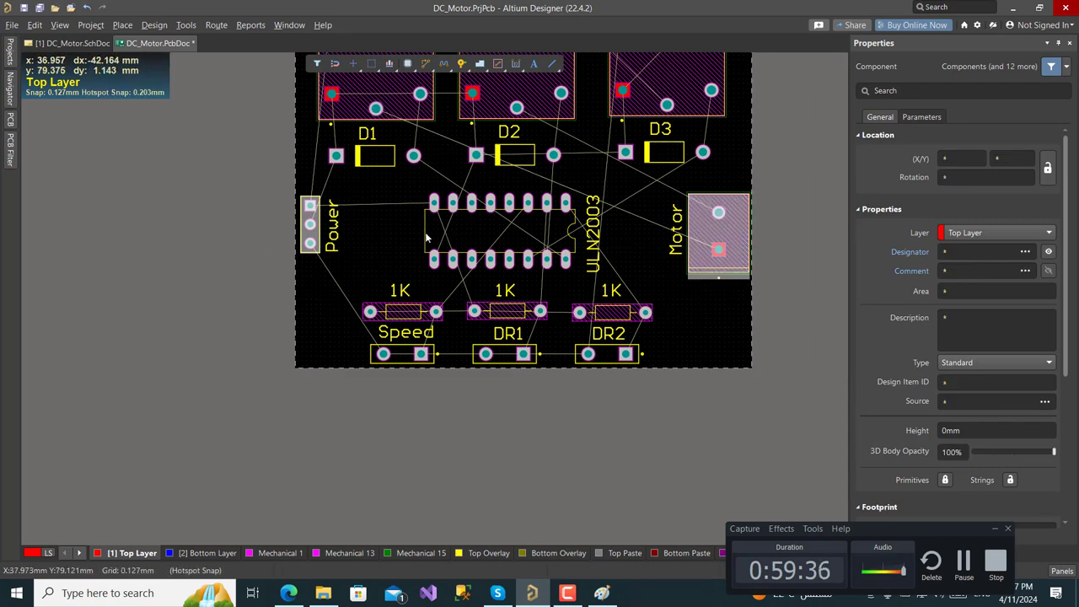
{"action": "right_click", "coordinate": [725, 238]}
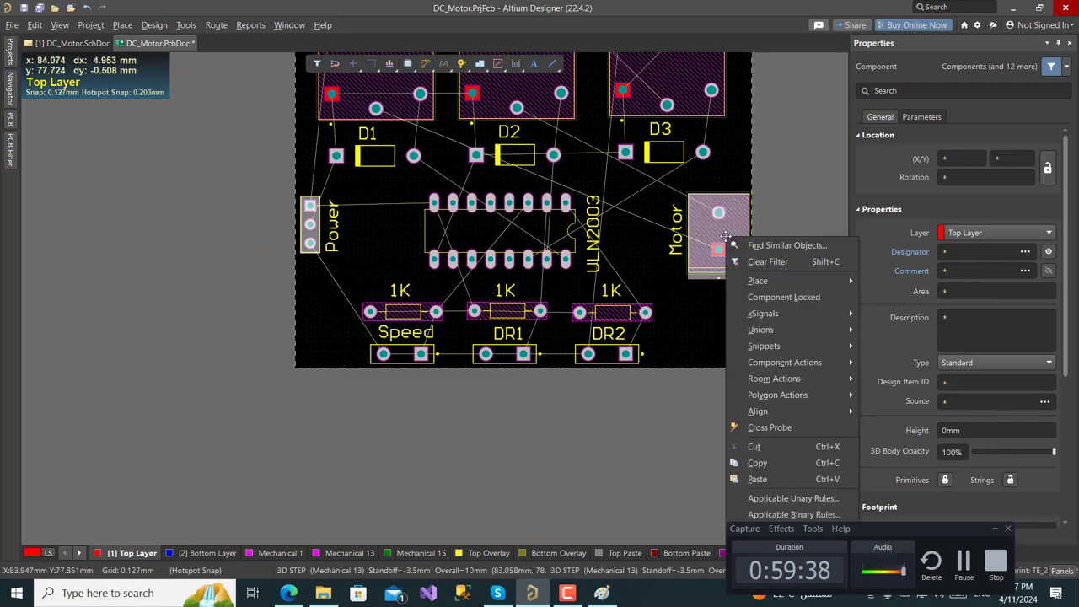
{"action": "mouse_move", "coordinate": [768, 416]}
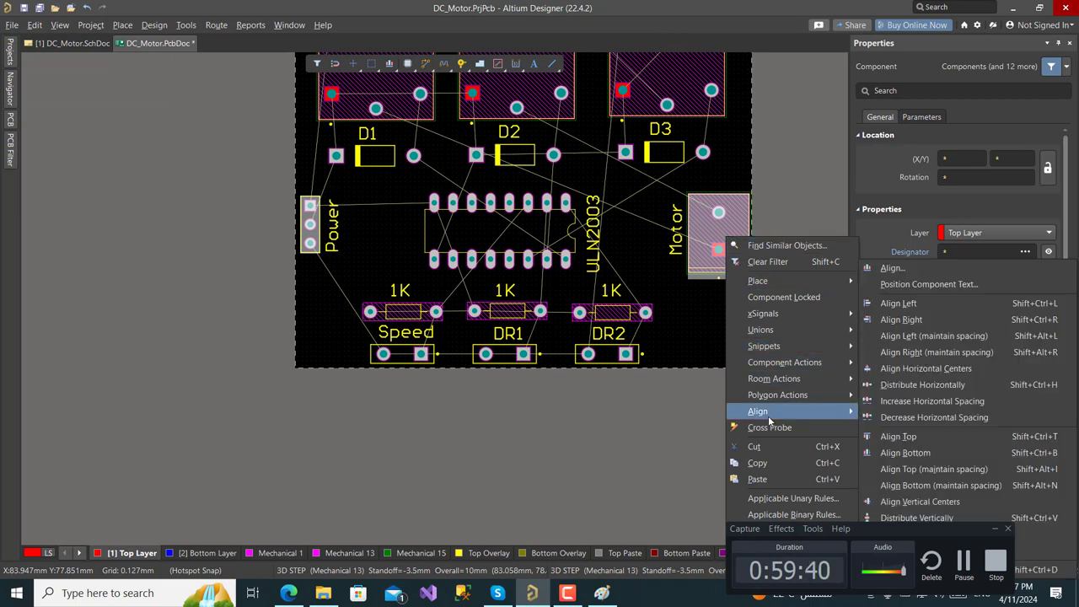
{"action": "left_click", "coordinate": [898, 438]}
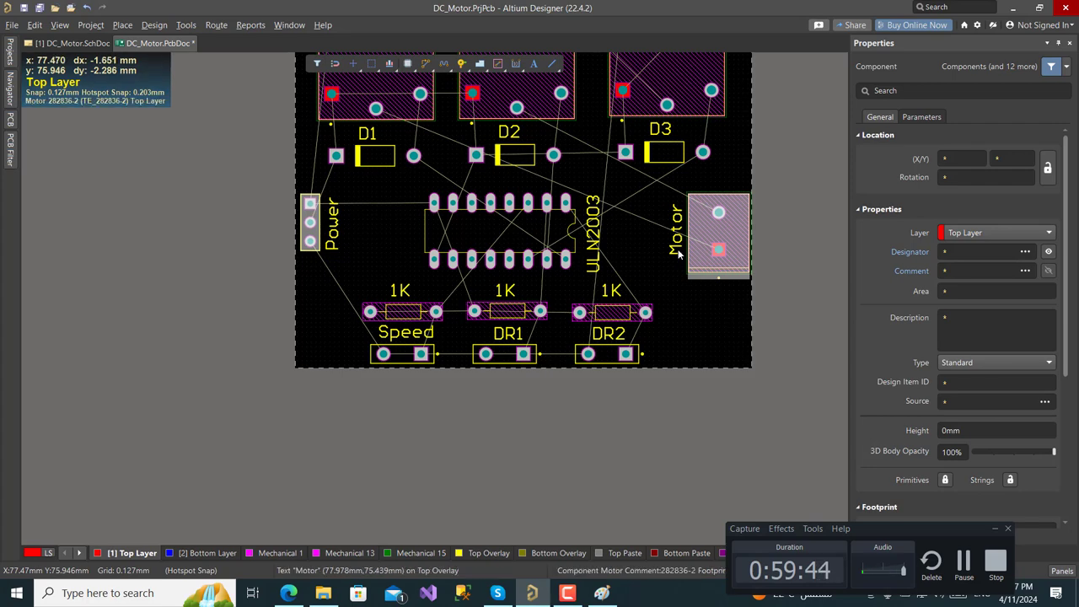
Select relays K1, K2, K3 and diodes D1, D2, D3 together and shift them about 0.4 mm to the right
{"action": "right_click_drag", "start_coordinate": [781, 198], "coordinate": [757, 331]}
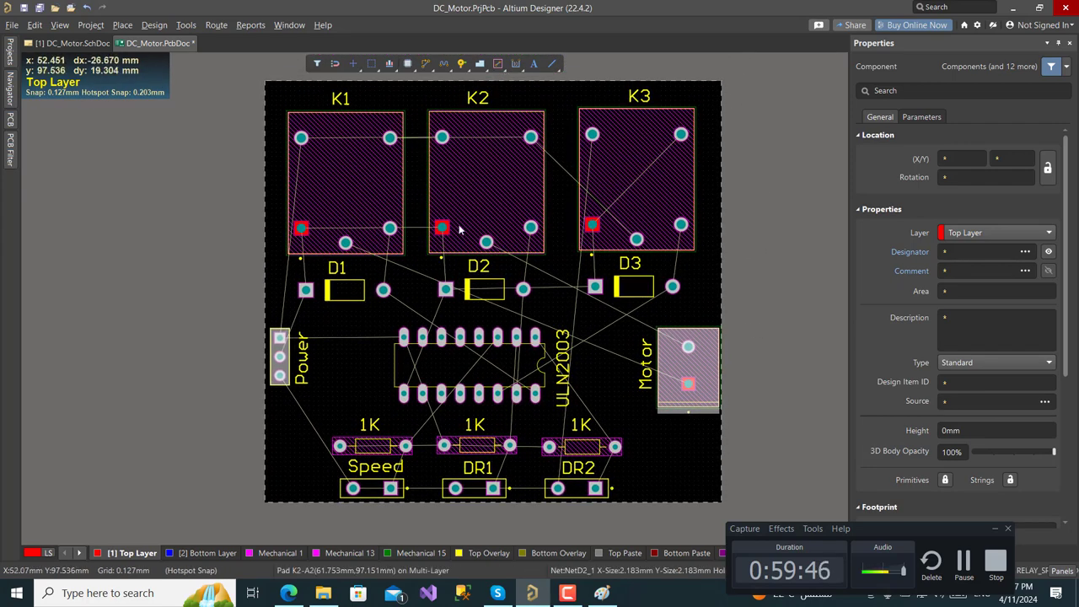
{"action": "left_click", "coordinate": [587, 190]}
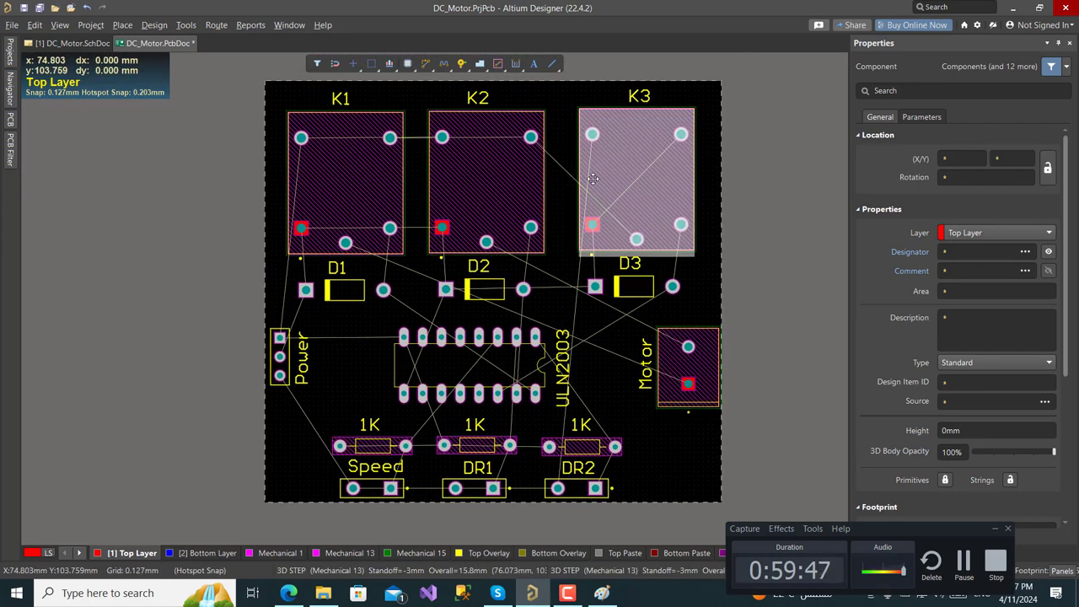
{"action": "left_click", "coordinate": [486, 186], "text": "shift"}
{"action": "left_click", "coordinate": [335, 189], "text": "shift"}
{"action": "left_click", "coordinate": [345, 285], "text": "shift"}
{"action": "left_click", "coordinate": [484, 289], "text": "shift"}
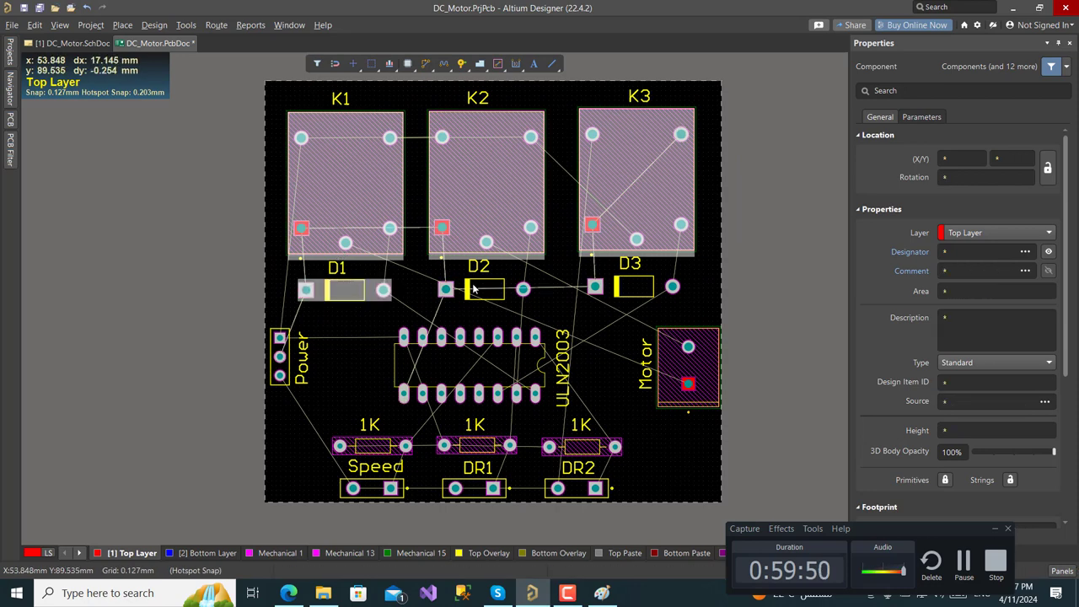
{"action": "left_click", "coordinate": [610, 291], "text": "shift"}
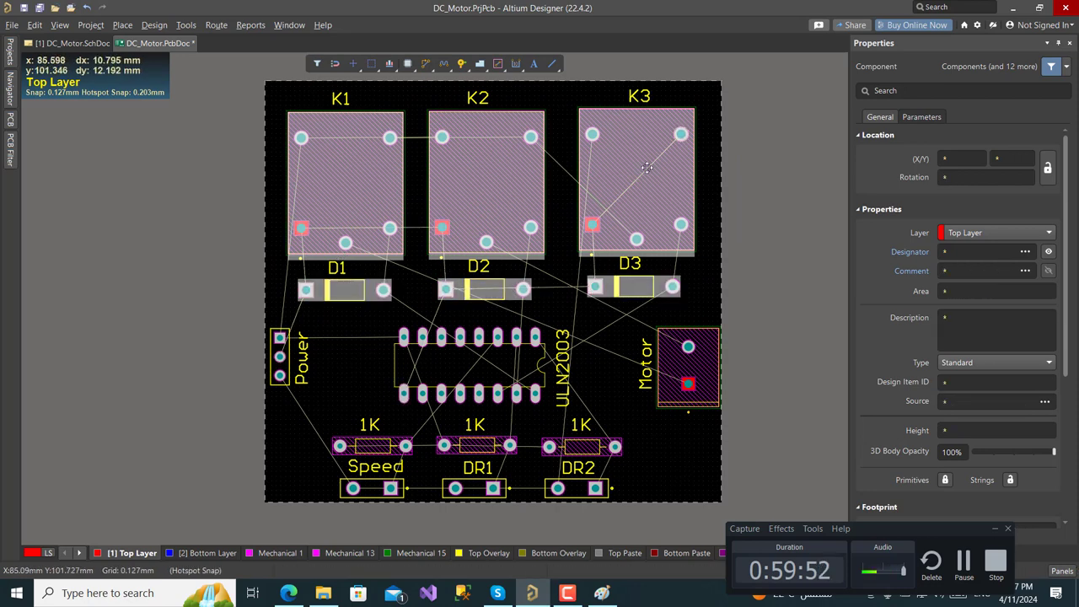
{"action": "left_click_drag", "start_coordinate": [470, 219], "coordinate": [473, 222]}
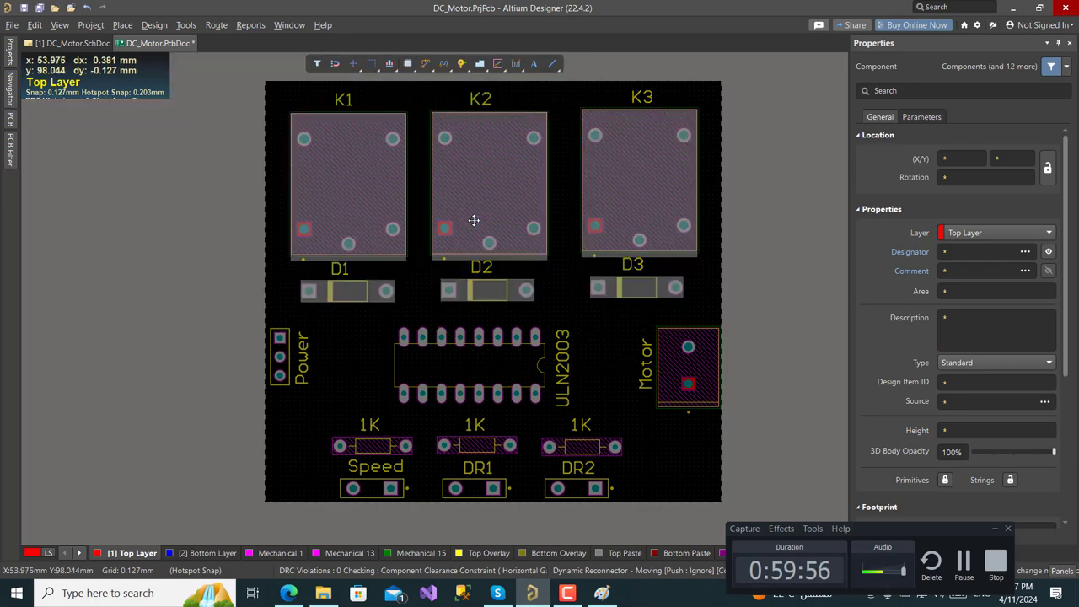
{"action": "scroll", "coordinate": [474, 223], "scroll_direction": "up", "scroll_amount": 2}
{"action": "left_click_drag", "start_coordinate": [500, 278], "coordinate": [499, 278]}
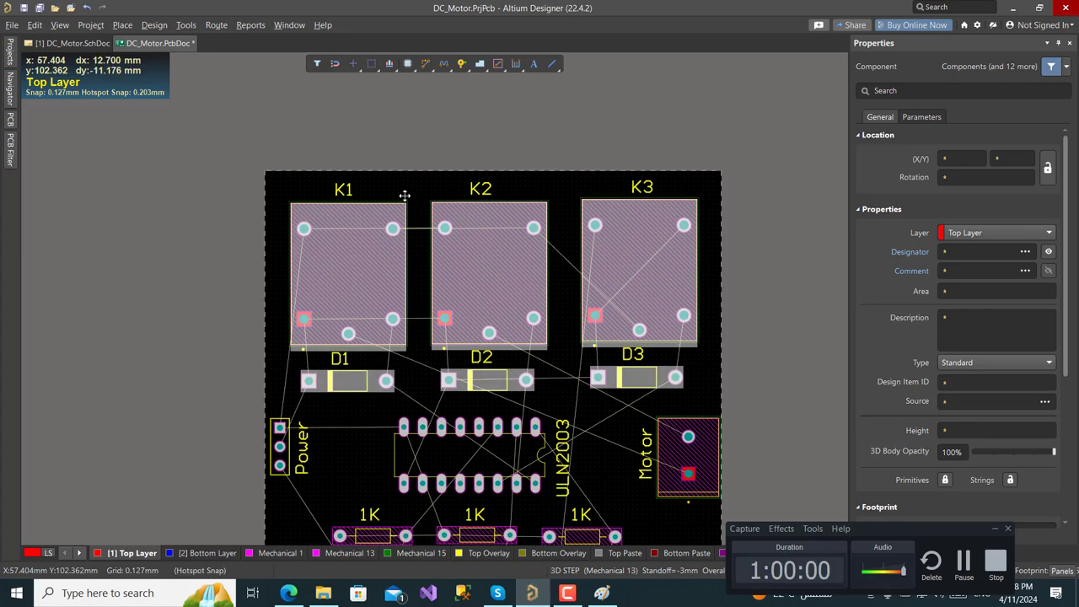
Turn the K1, K2 and K3 designators vertical and place each one just left of its relay outline
{"action": "left_click", "coordinate": [349, 191]}
{"action": "left_click_drag", "start_coordinate": [350, 191], "coordinate": [283, 266]}
{"action": "left_click_drag", "start_coordinate": [482, 190], "coordinate": [420, 278]}
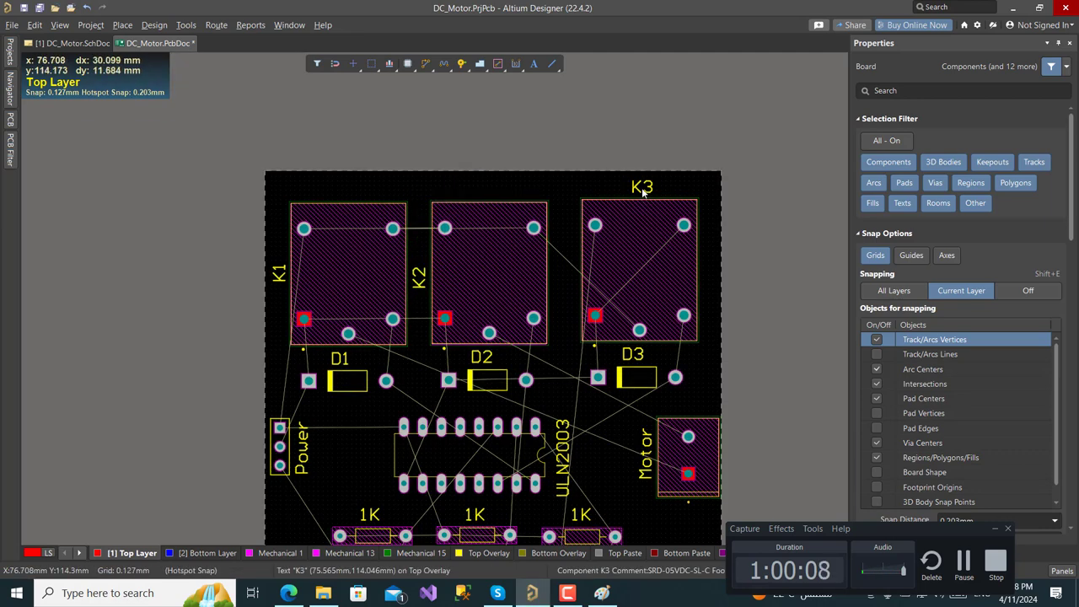
{"action": "left_click_drag", "start_coordinate": [642, 186], "coordinate": [566, 272]}
{"action": "scroll", "coordinate": [517, 204], "scroll_direction": "up", "scroll_amount": 2, "text": "ctrl"}
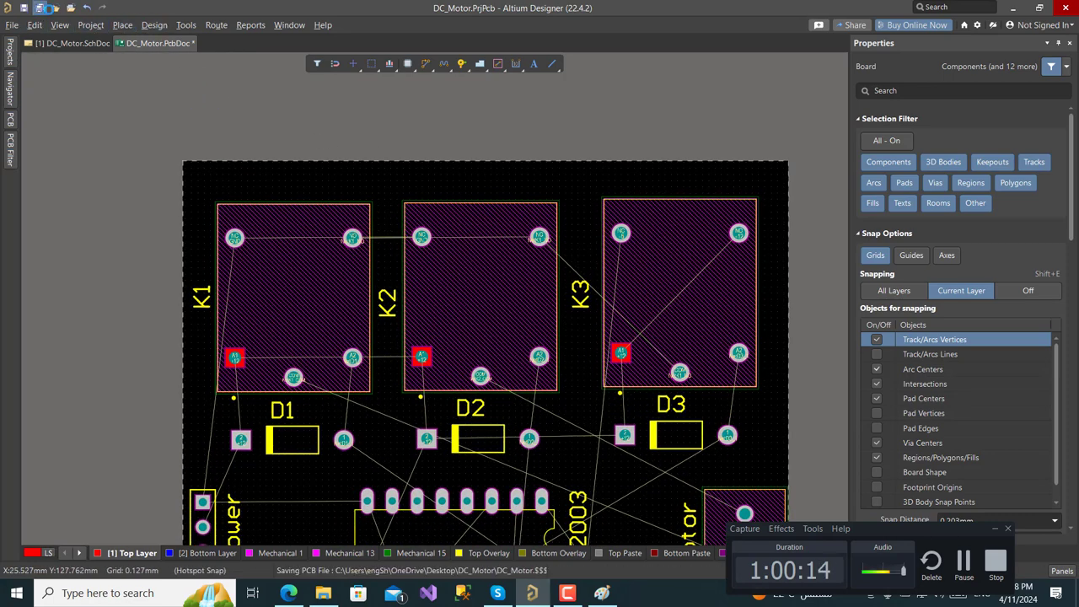
In Board Planning Mode, edit the board shape to lower its upper edge to just above the relay outlines
{"action": "left_click", "coordinate": [59, 25]}
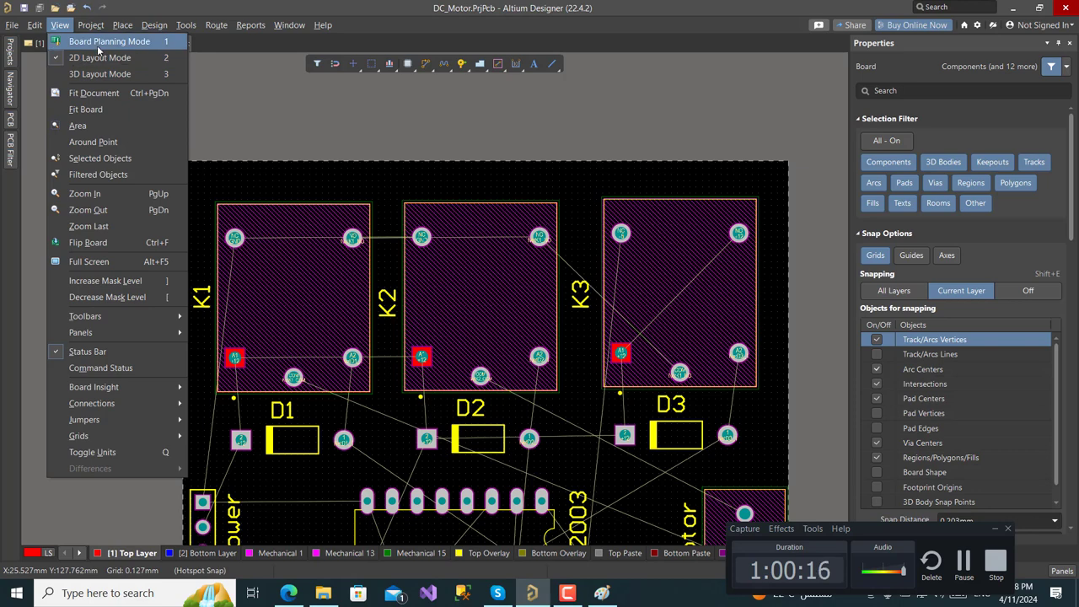
{"action": "left_click", "coordinate": [97, 43]}
{"action": "left_click", "coordinate": [158, 24]}
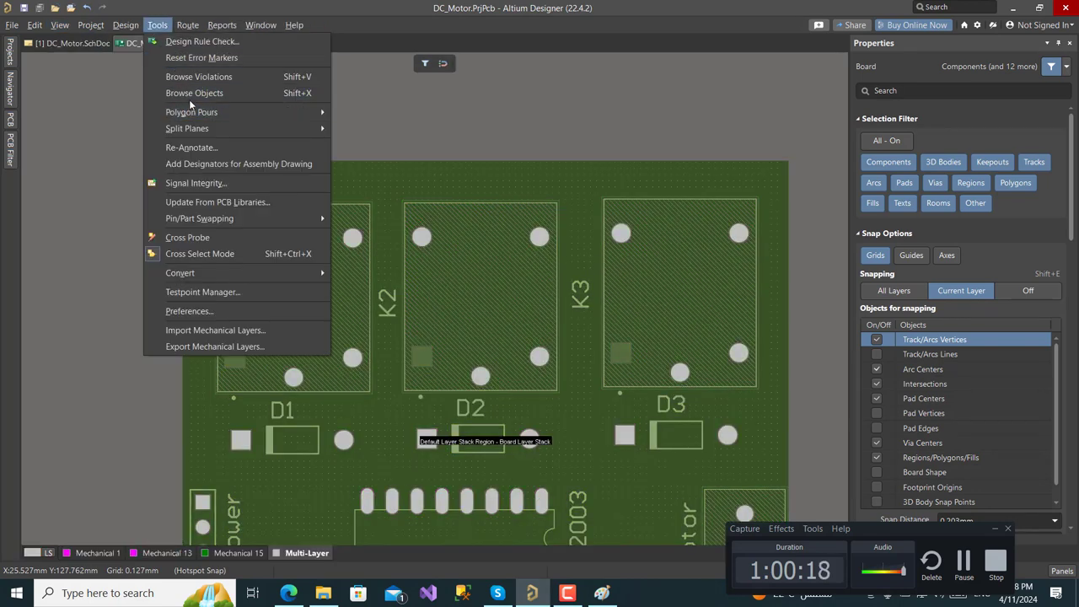
{"action": "mouse_move", "coordinate": [126, 25]}
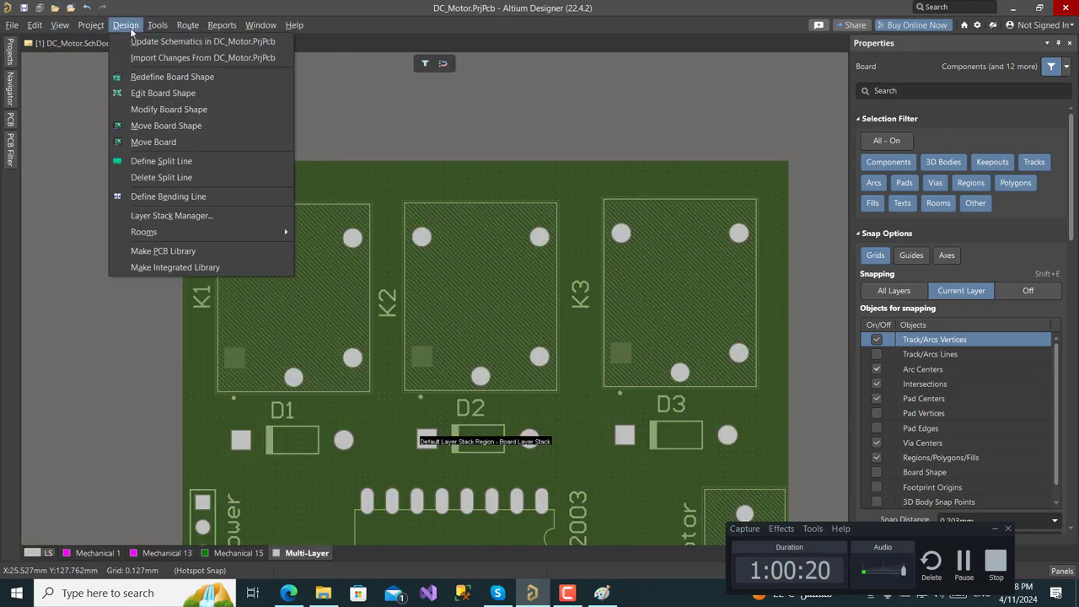
{"action": "left_click", "coordinate": [144, 93]}
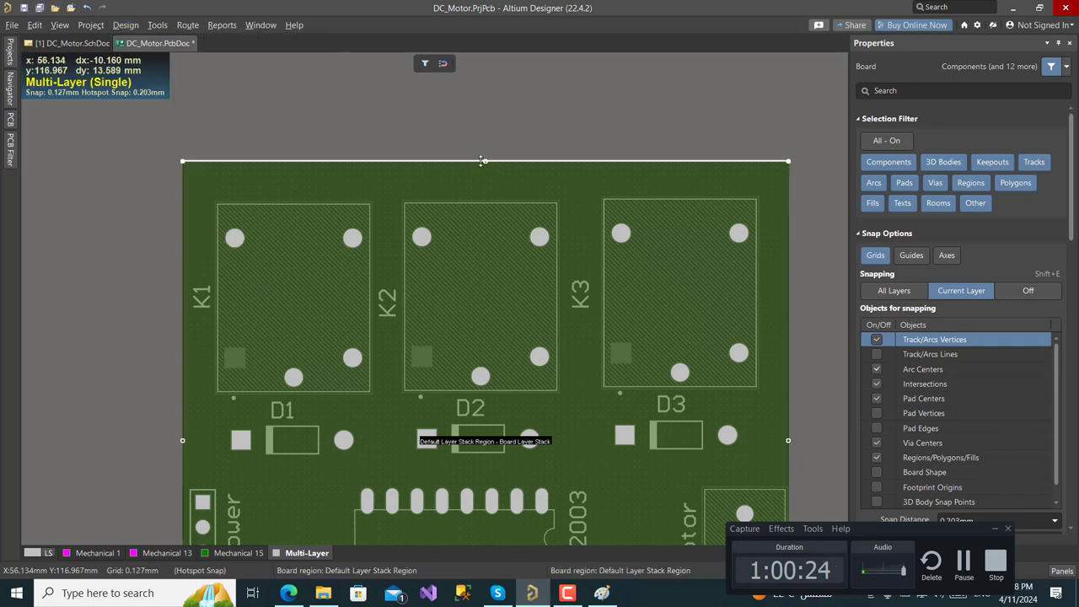
{"action": "left_click_drag", "start_coordinate": [482, 160], "coordinate": [484, 192]}
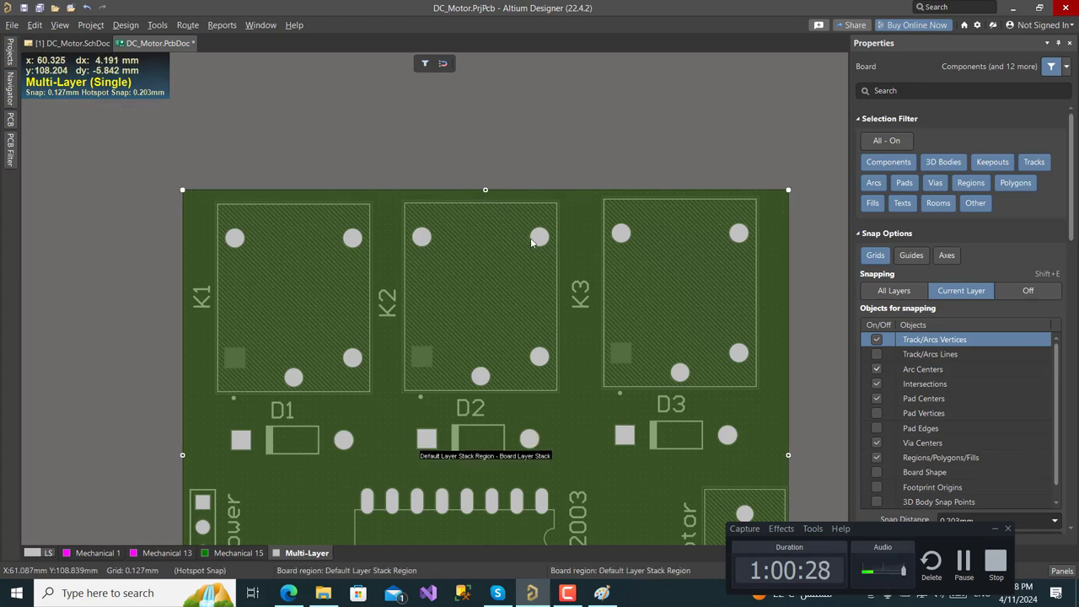
{"action": "scroll", "coordinate": [581, 277], "scroll_direction": "down", "scroll_amount": 4}
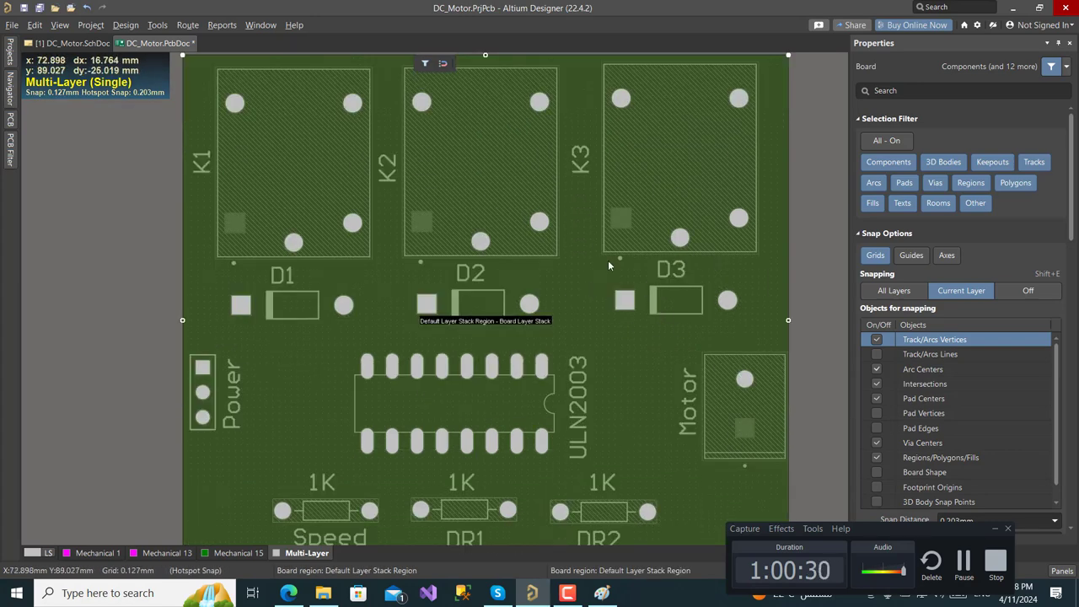
{"action": "scroll", "coordinate": [575, 295], "scroll_direction": "down", "scroll_amount": 3, "text": "ctrl"}
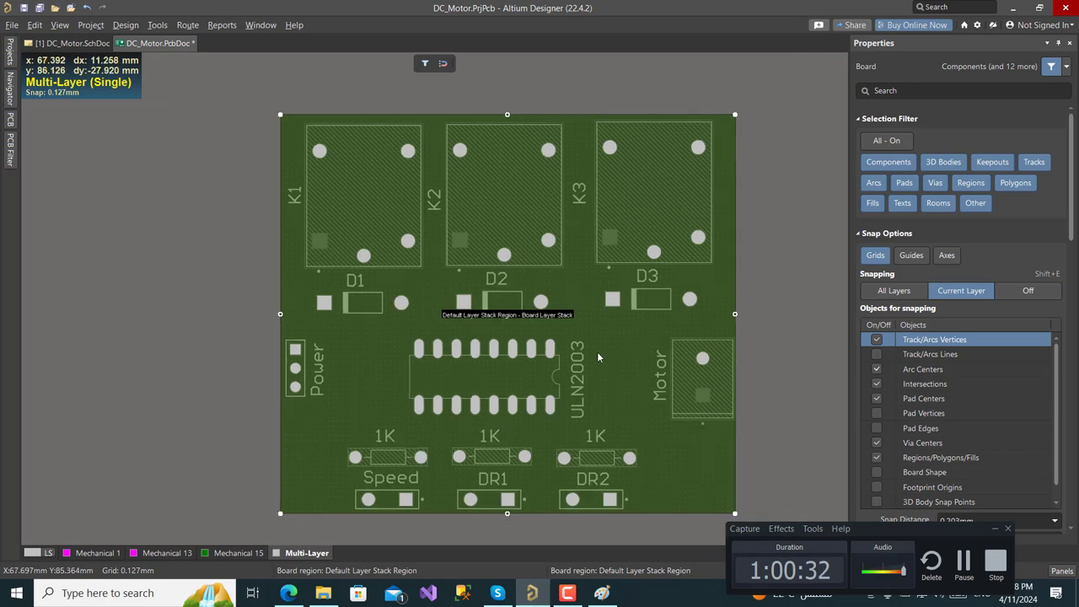
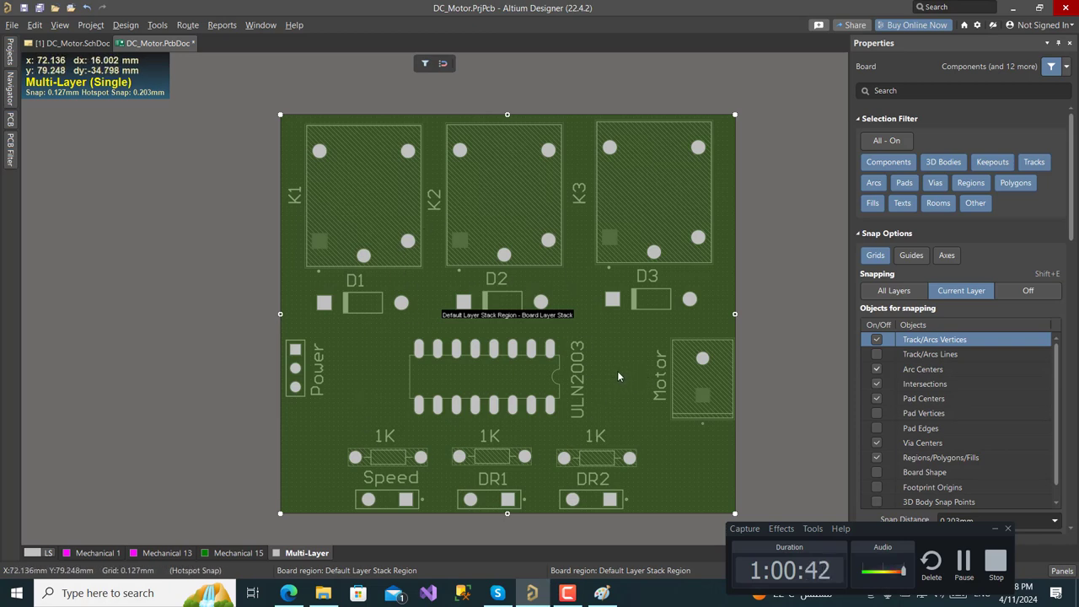
Save the PCB document and return to 2D Layout Mode
{"action": "left_click", "coordinate": [40, 8]}
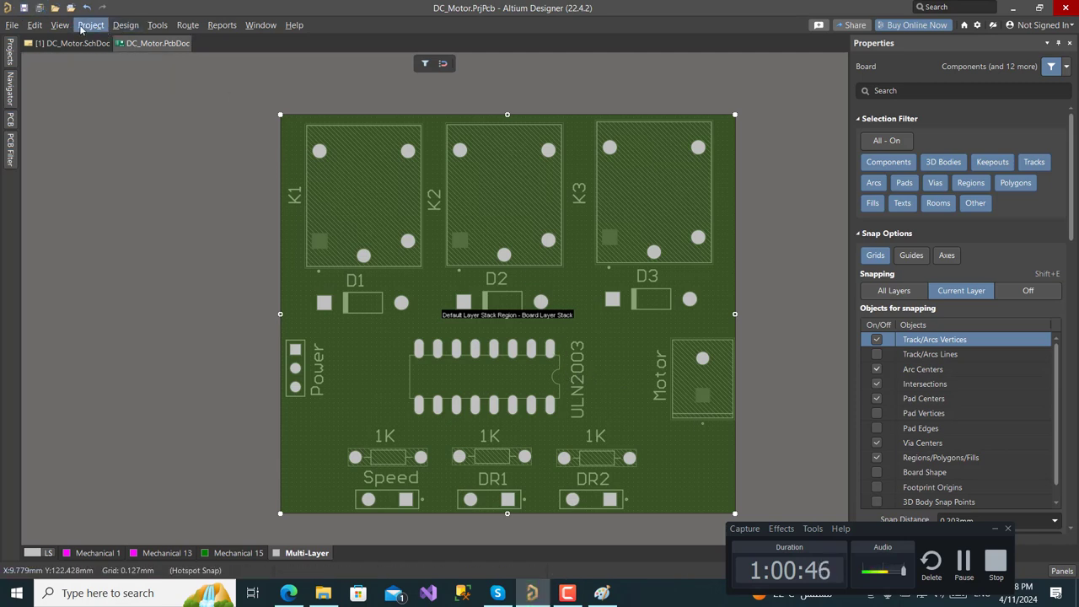
{"action": "left_click", "coordinate": [60, 24]}
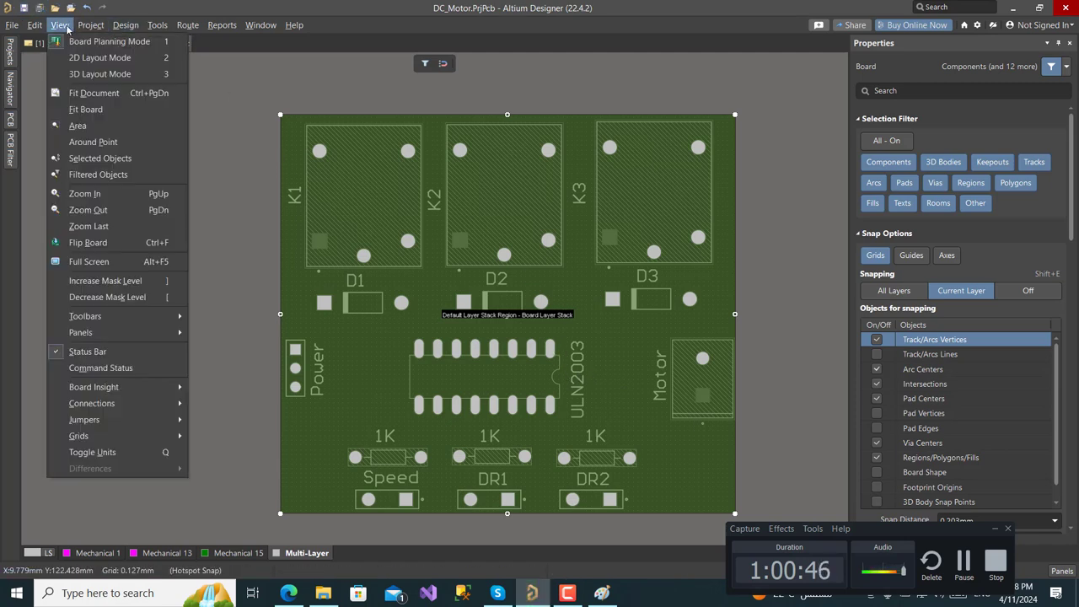
{"action": "left_click", "coordinate": [97, 58]}
{"action": "right_click_drag", "start_coordinate": [772, 389], "coordinate": [748, 363]}
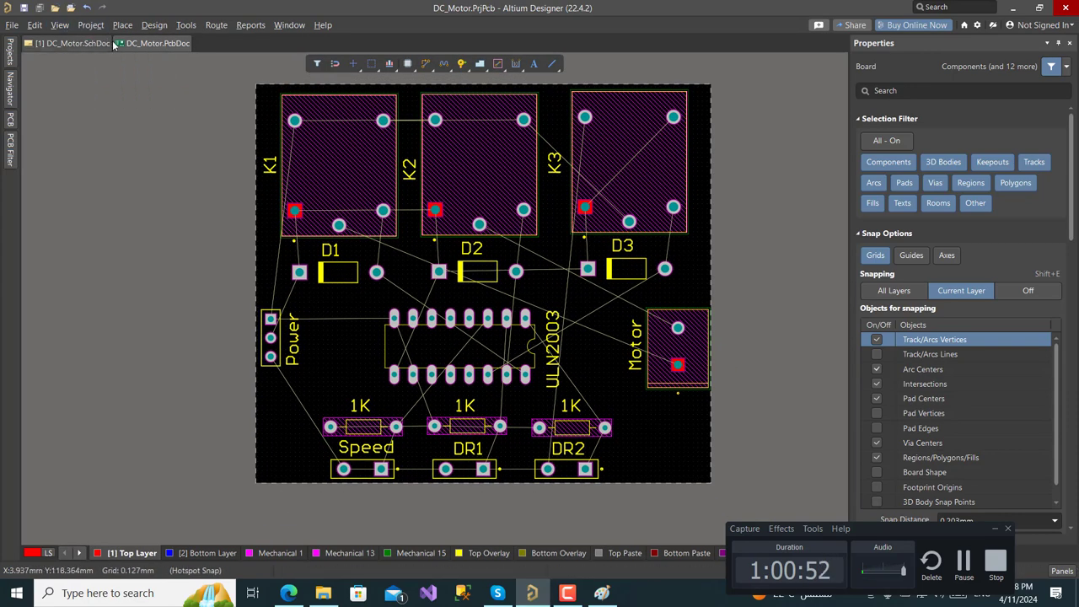
Examine the board's component placement in 3D from a tilted angle and close up, and return to 2D Layout Mode
{"action": "left_click", "coordinate": [66, 29]}
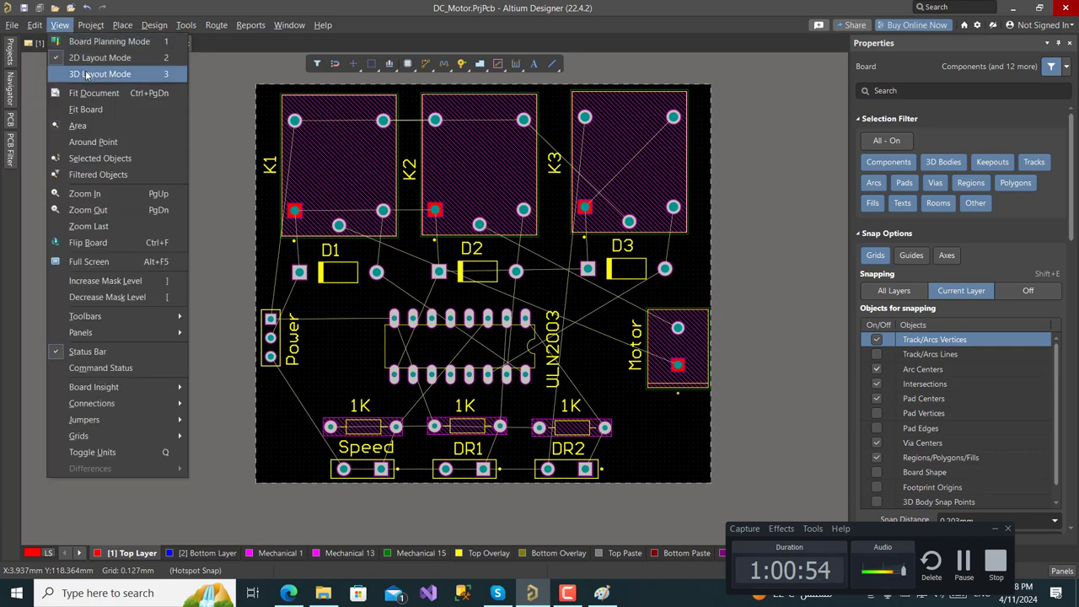
{"action": "left_click", "coordinate": [92, 73]}
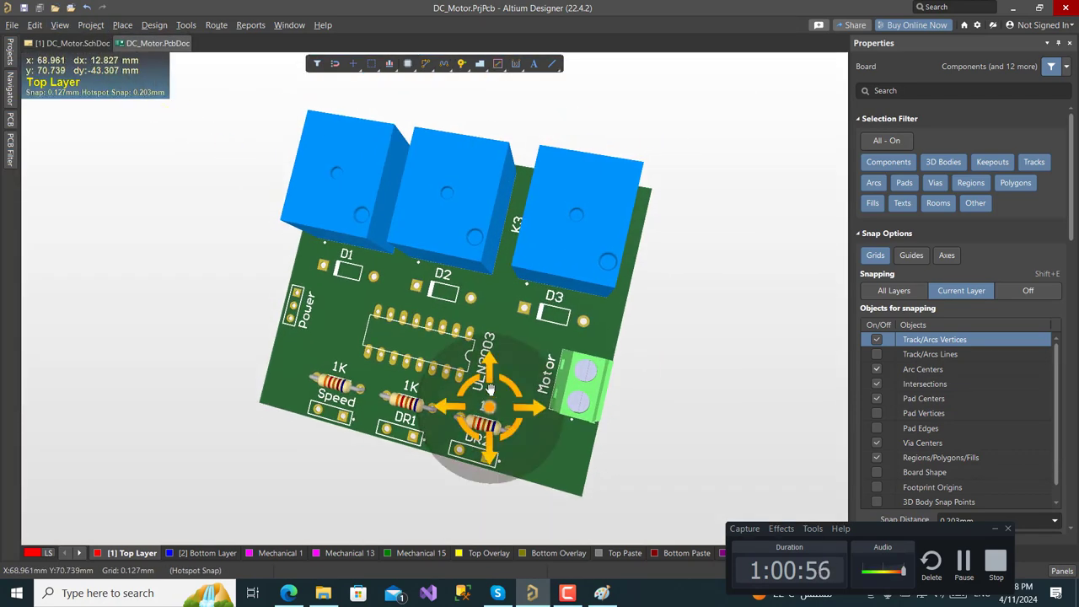
{"action": "right_click_drag", "start_coordinate": [488, 407], "coordinate": [655, 405], "text": "shift"}
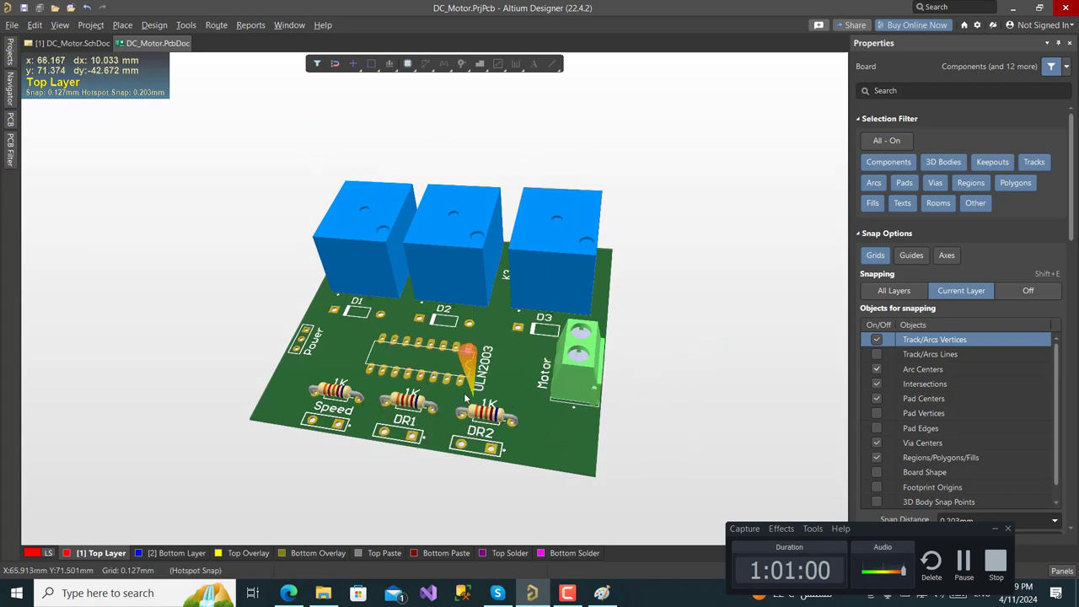
{"action": "key", "text": "shift"}
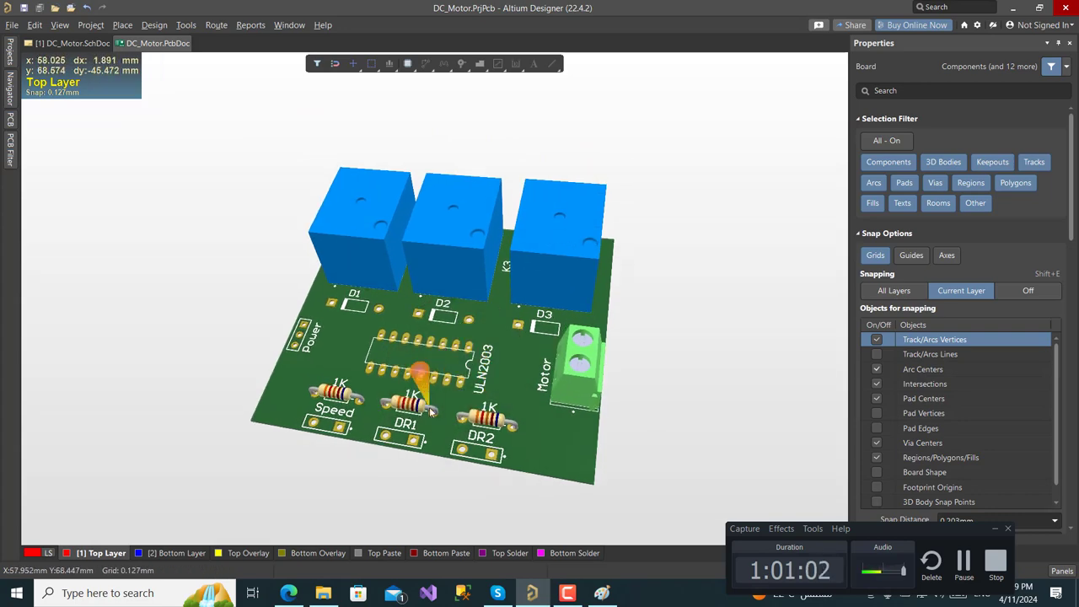
{"action": "scroll", "coordinate": [431, 411], "scroll_direction": "up", "scroll_amount": 3, "text": "ctrl"}
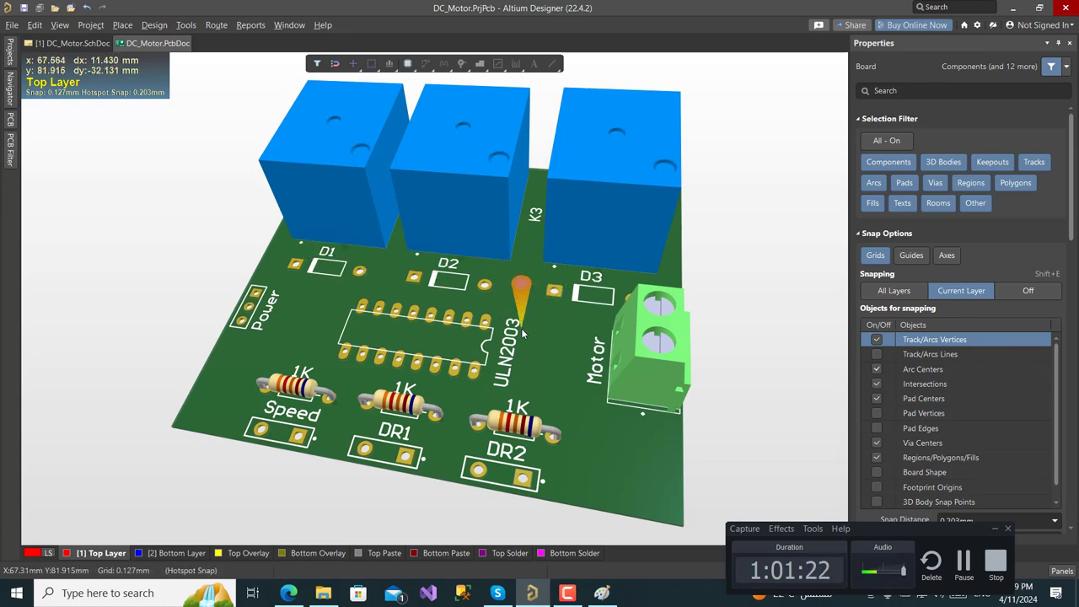
{"action": "left_click", "coordinate": [60, 24]}
{"action": "left_click", "coordinate": [84, 58]}
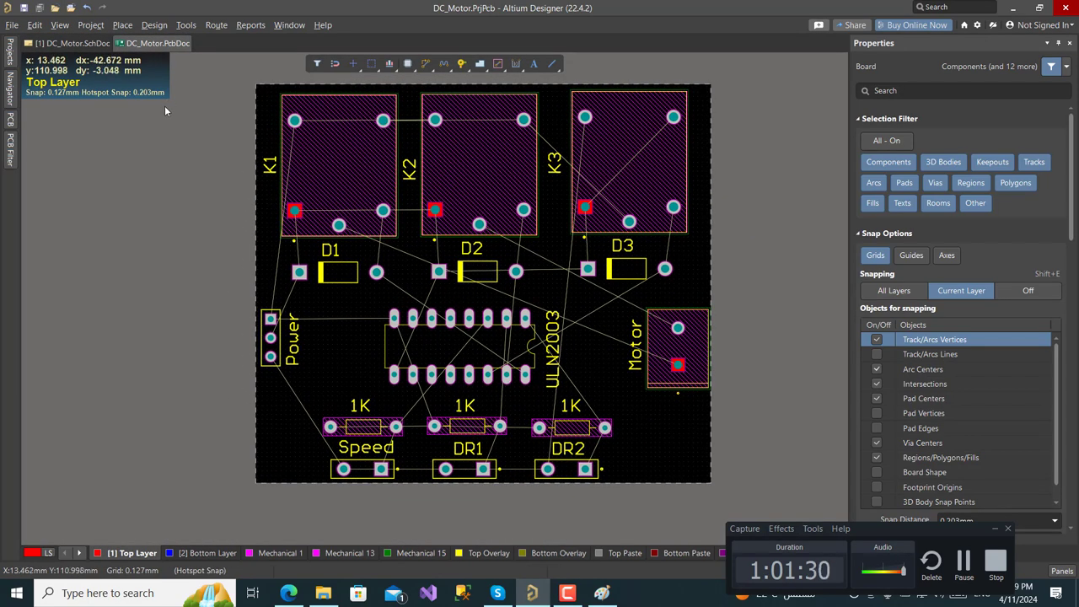
{"action": "left_click", "coordinate": [152, 26]}
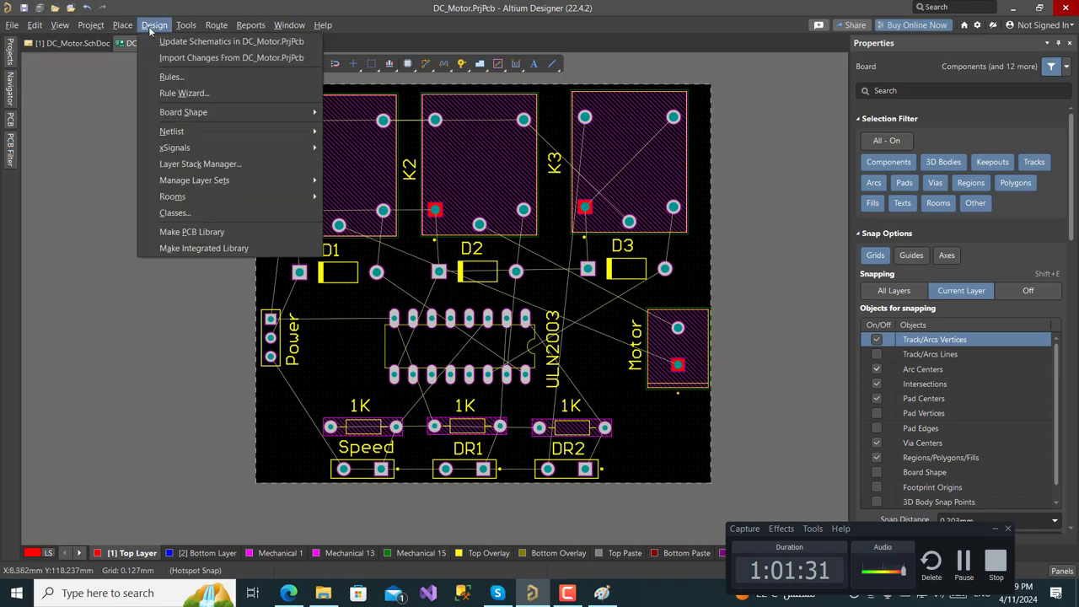
{"action": "left_click", "coordinate": [169, 78]}
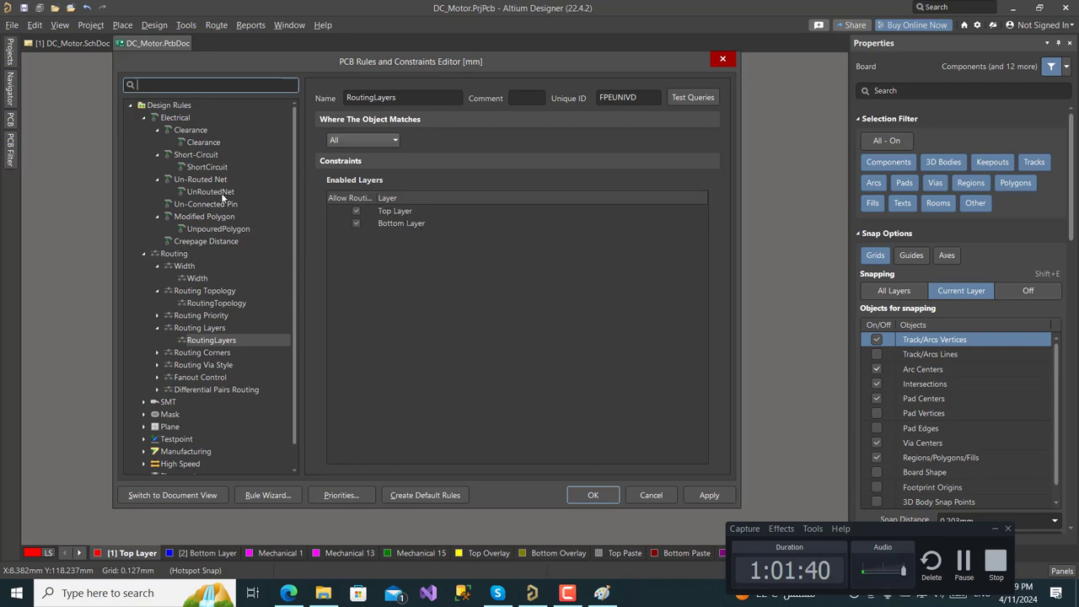
{"action": "left_click", "coordinate": [208, 145]}
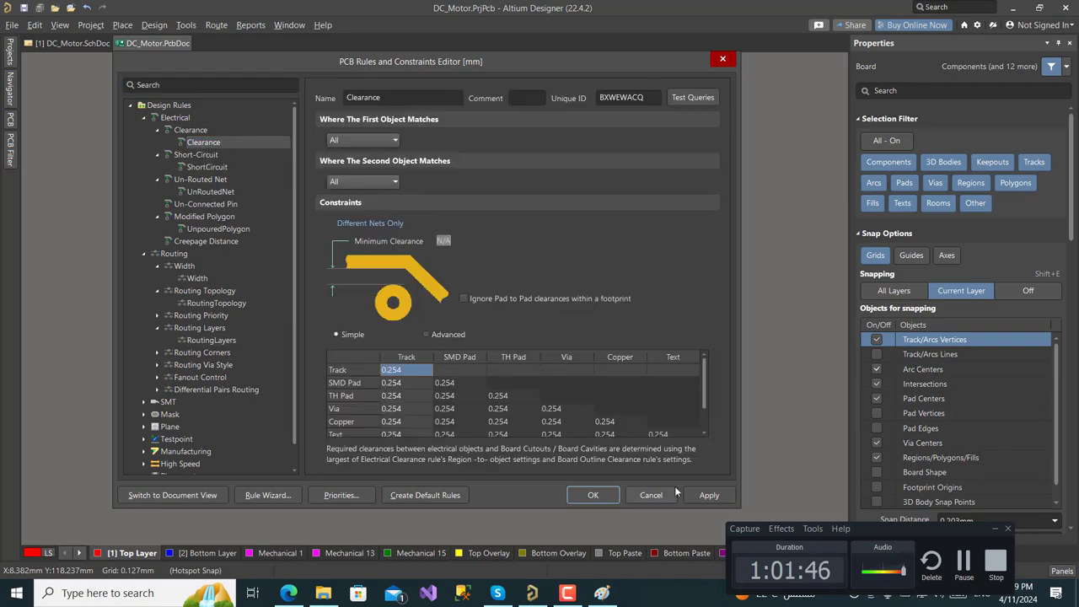
{"action": "left_click", "coordinate": [650, 494]}
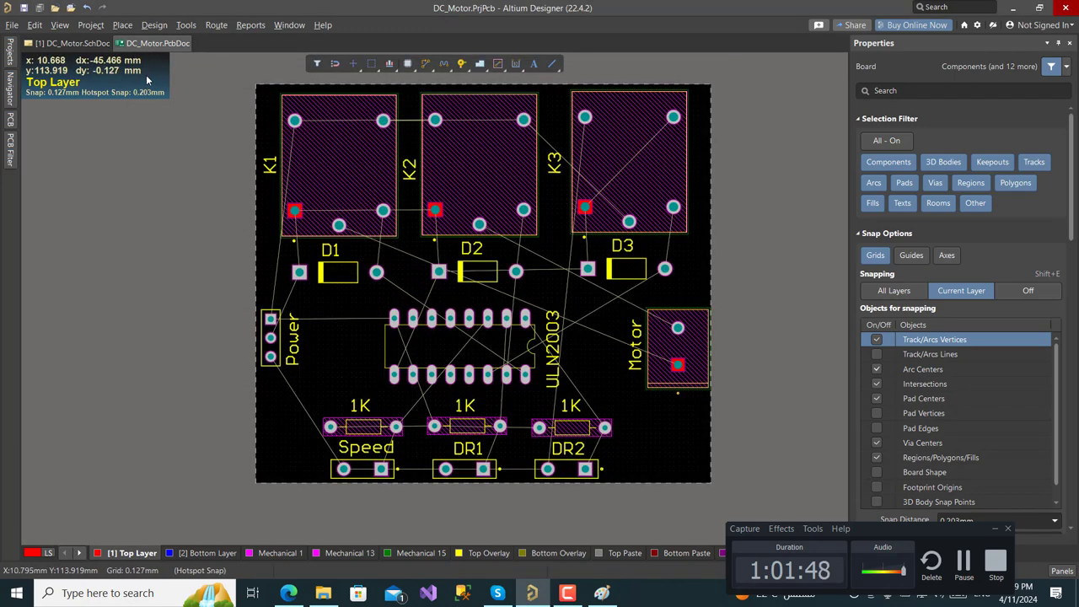
In the PCB design rules, set the electrical Clearance rule's minimum clearance to 0.5 mm
{"action": "left_click", "coordinate": [60, 25]}
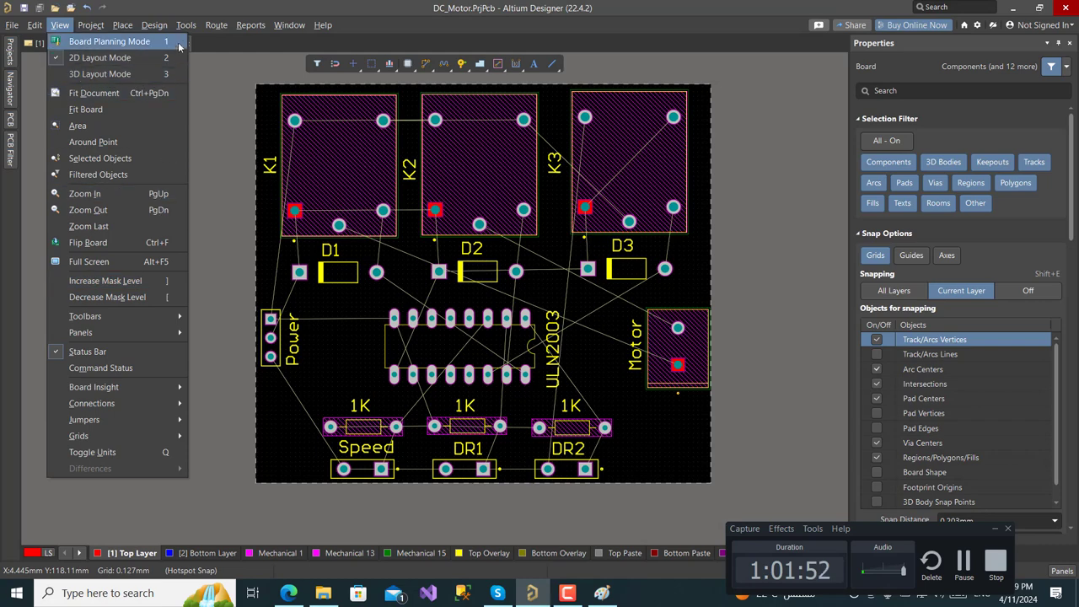
{"action": "left_click", "coordinate": [156, 28]}
{"action": "left_click", "coordinate": [156, 26]}
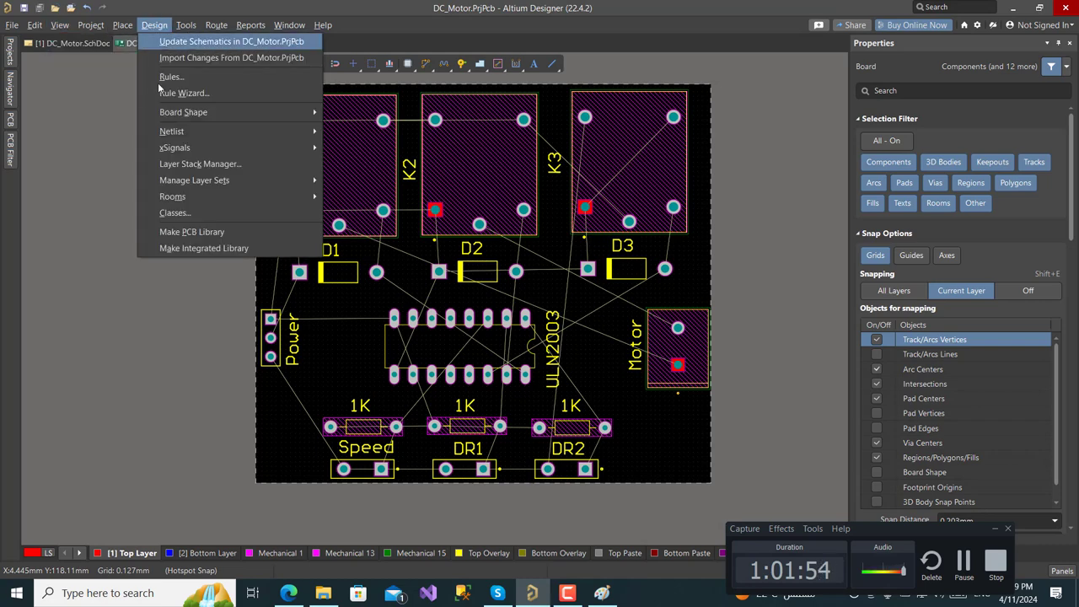
{"action": "left_click", "coordinate": [209, 77]}
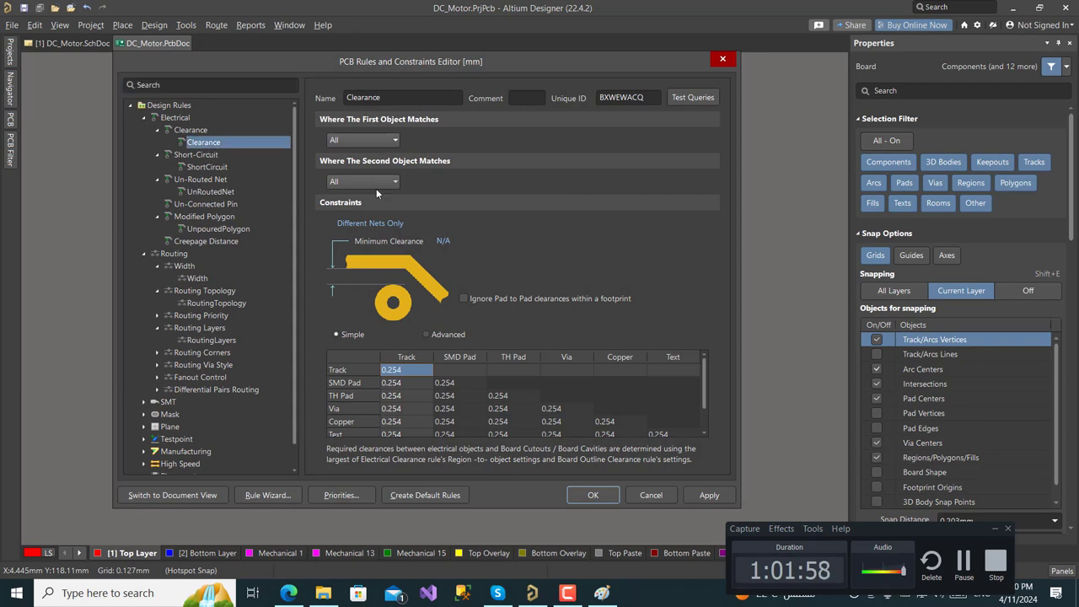
{"action": "left_click", "coordinate": [442, 240]}
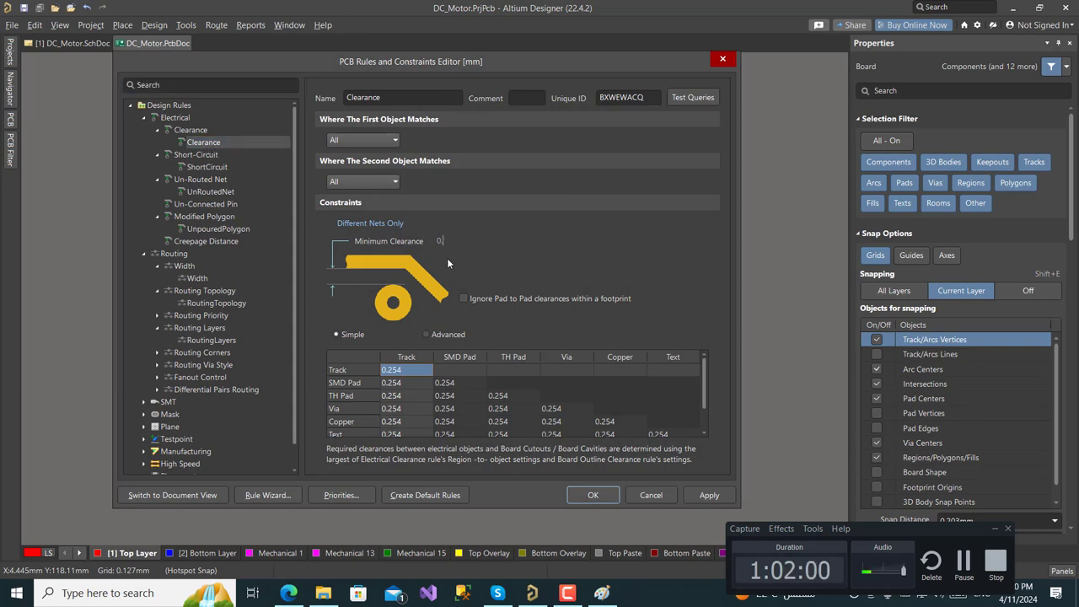
{"action": "type", "text": "0.5"}
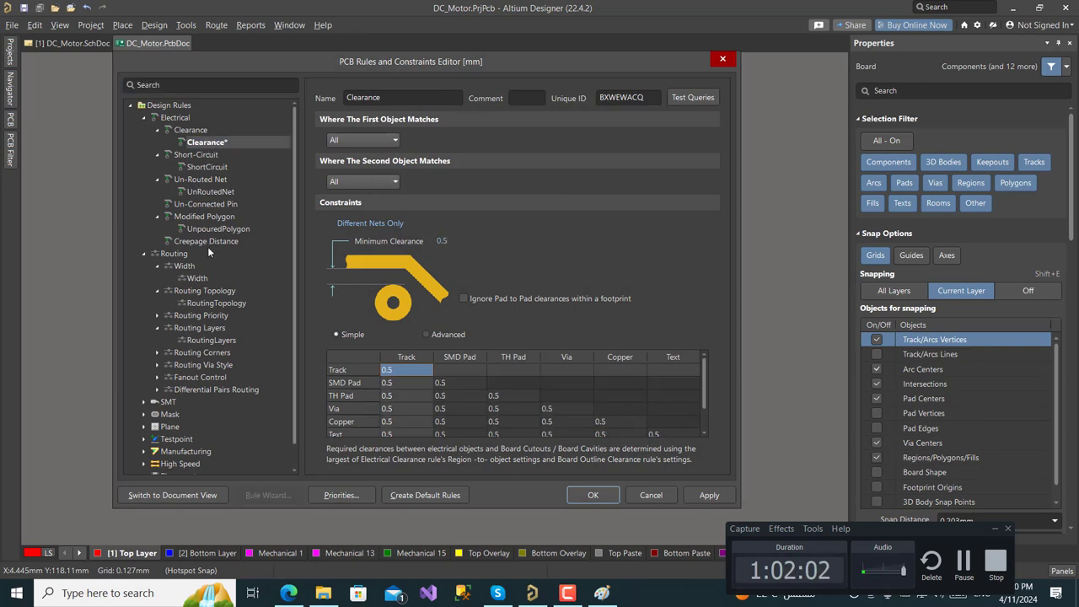
Set the routing Width rule to 1.5 mm preferred, 2 mm maximum and 1 mm minimum width
{"action": "left_click", "coordinate": [200, 278]}
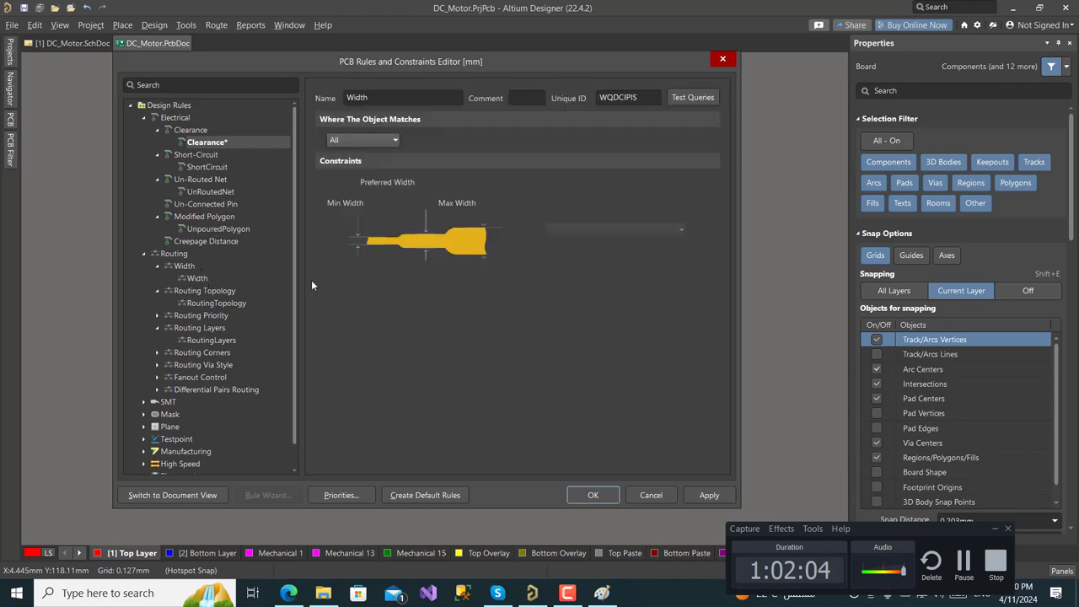
{"action": "left_click", "coordinate": [442, 181]}
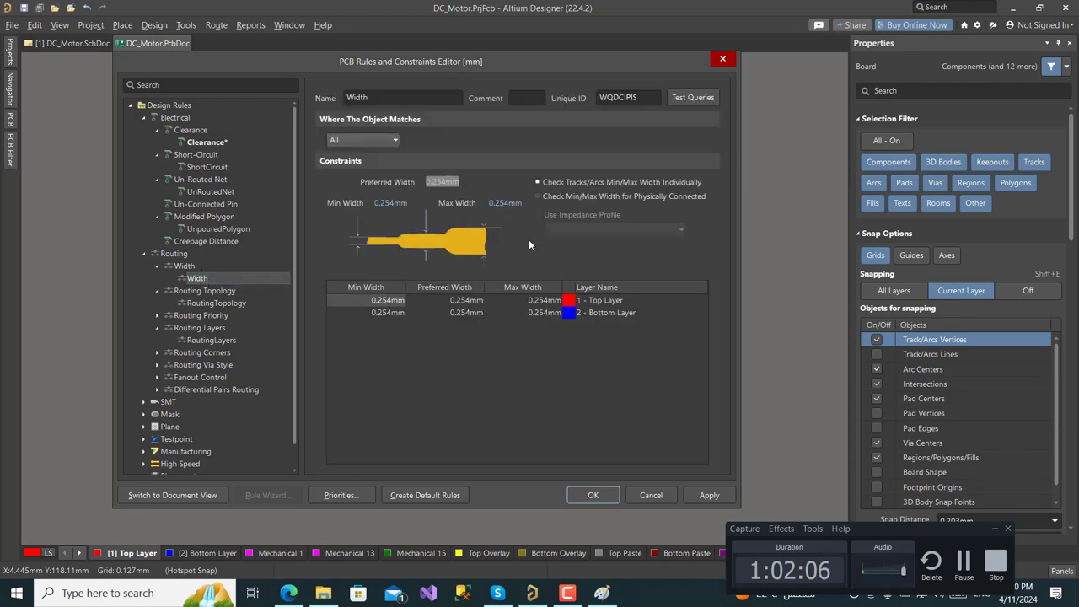
{"action": "type", "text": "1.5"}
{"action": "key", "text": "Return"}
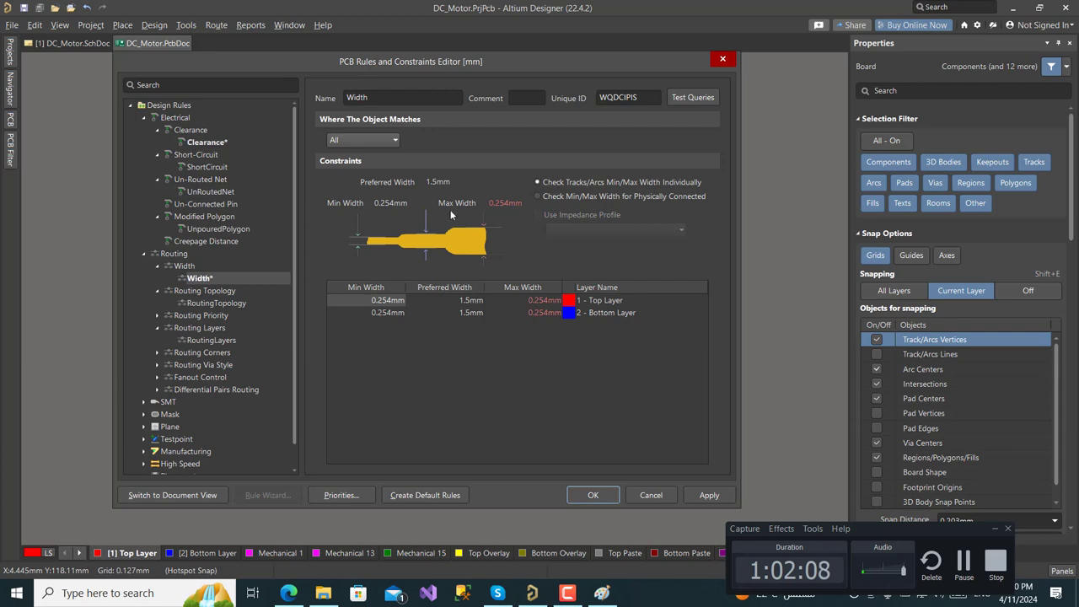
{"action": "left_click", "coordinate": [505, 203]}
{"action": "type", "text": "2"}
{"action": "key", "text": "Return"}
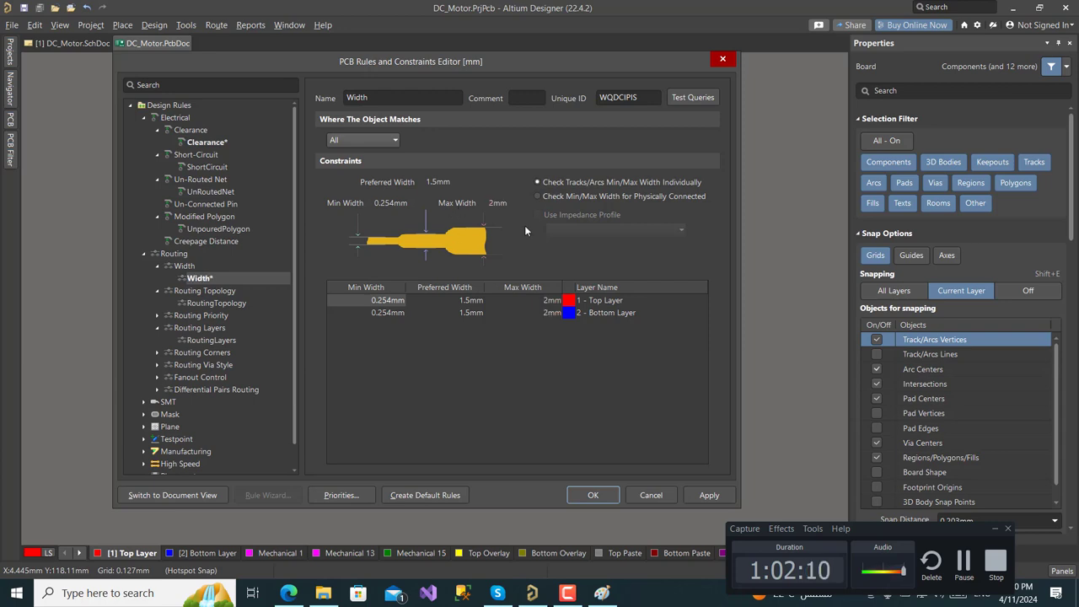
{"action": "left_click", "coordinate": [395, 205]}
{"action": "type", "text": "1"}
{"action": "key", "text": "Return"}
Review the RoutingLayers, Width and Clearance rules, and accept the design rule changes
{"action": "left_click", "coordinate": [216, 343]}
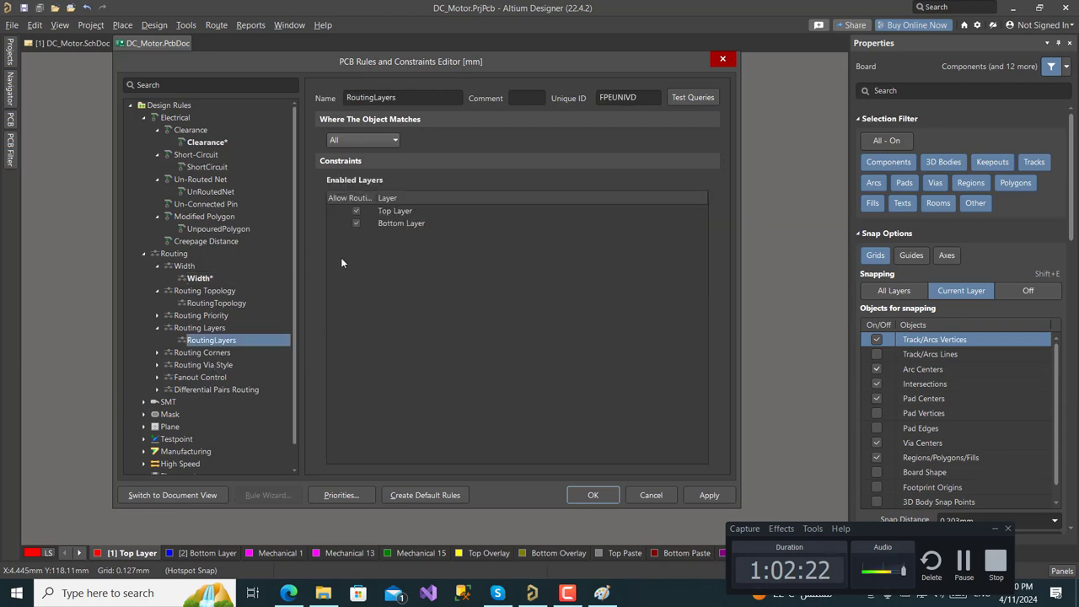
{"action": "left_click", "coordinate": [202, 279]}
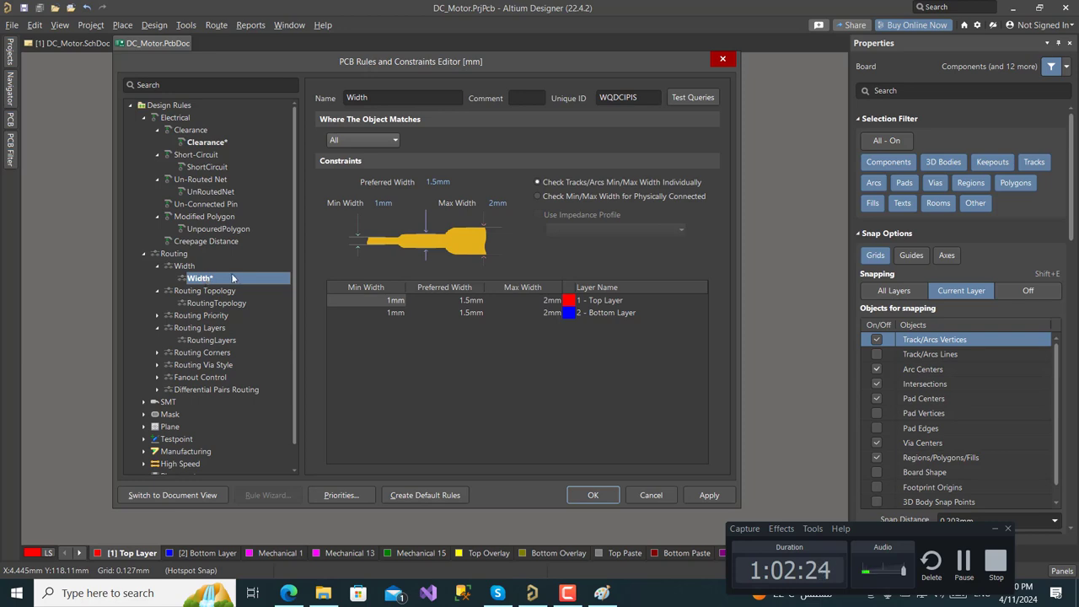
{"action": "left_click", "coordinate": [211, 144]}
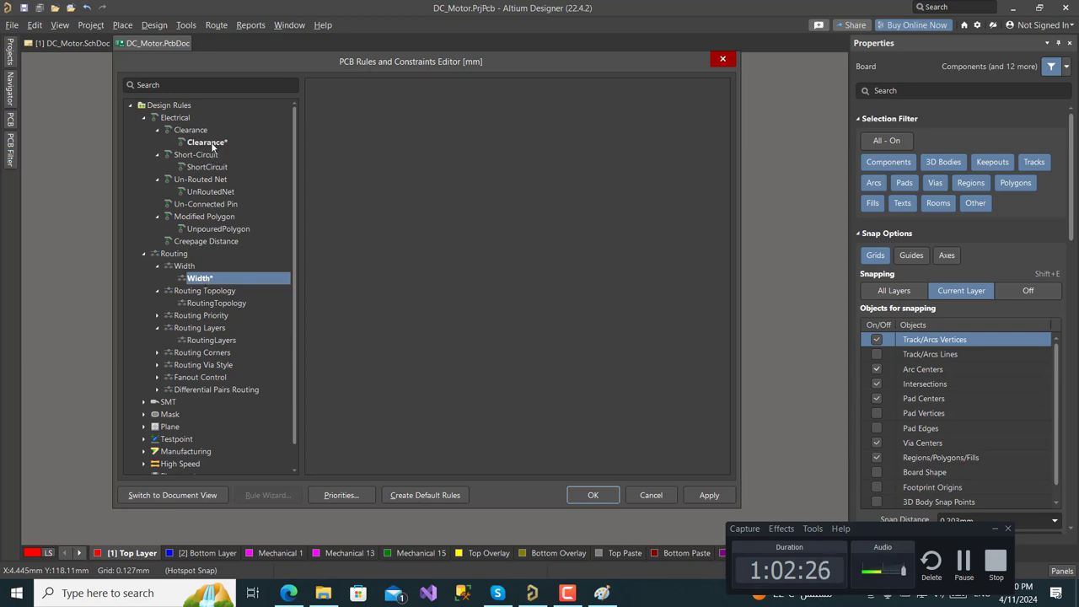
{"action": "left_click", "coordinate": [592, 494]}
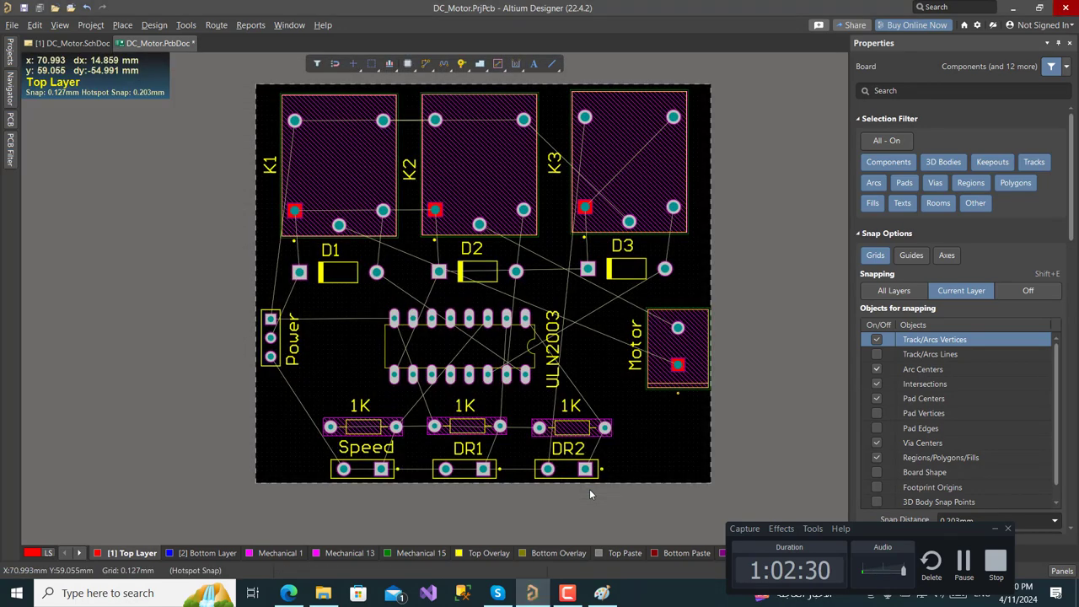
Auto-route the whole board with the Default 2 Layer Board strategy and dismiss the routing messages
{"action": "left_click", "coordinate": [215, 24]}
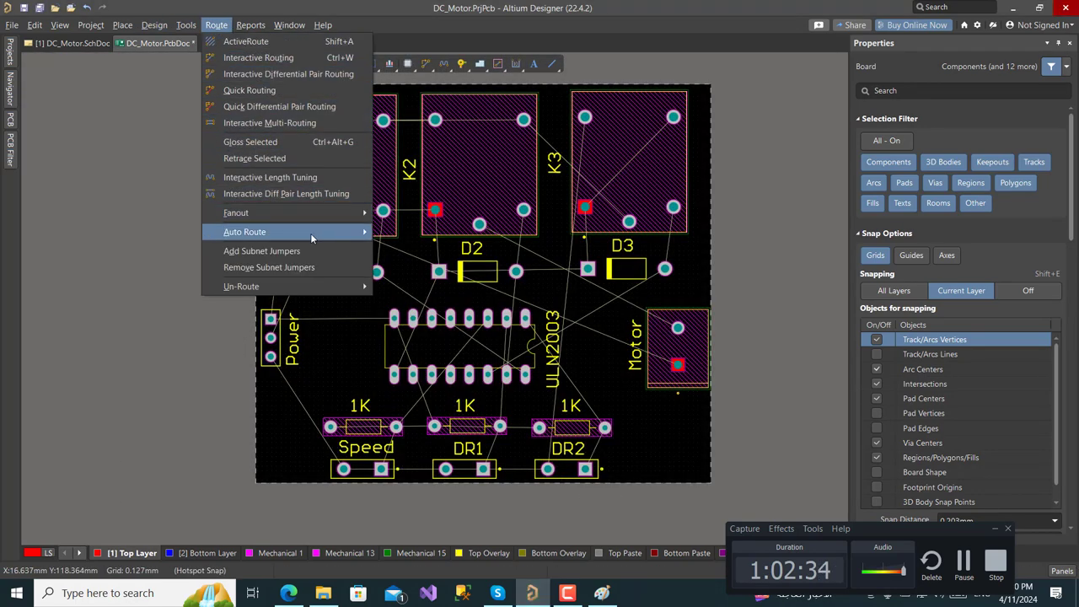
{"action": "mouse_move", "coordinate": [312, 237]}
{"action": "left_click", "coordinate": [443, 231]}
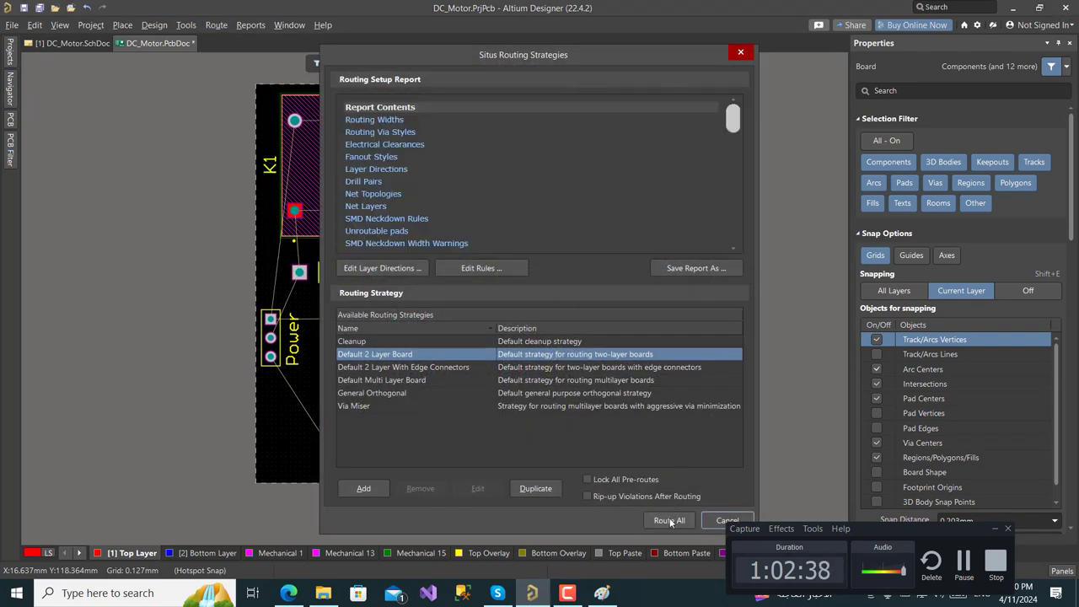
{"action": "left_click", "coordinate": [668, 520]}
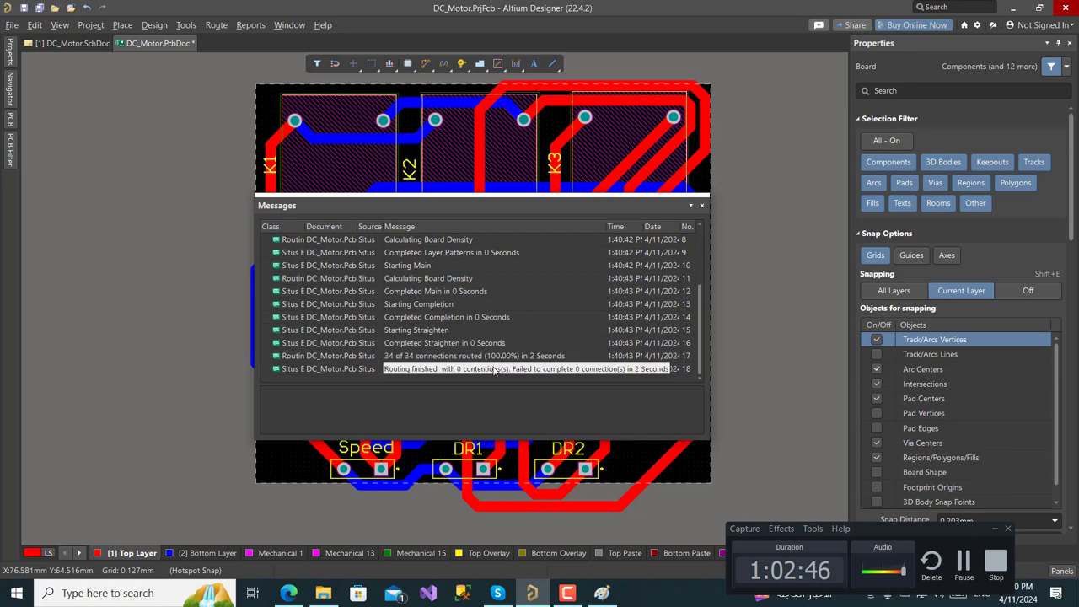
{"action": "left_click", "coordinate": [702, 206]}
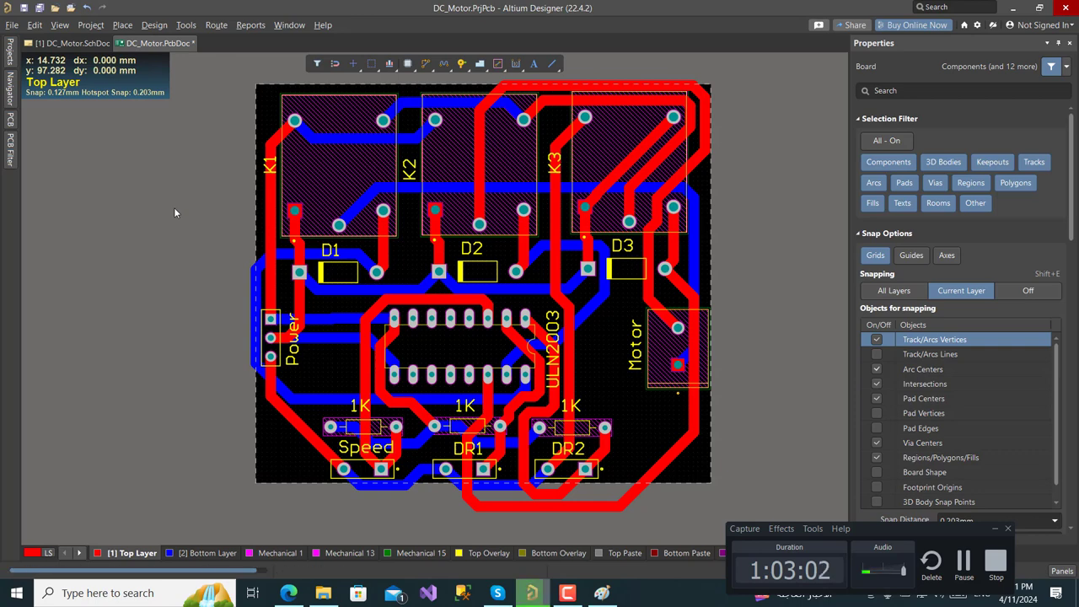
Un-route all the tracks on the board
{"action": "key", "text": "u"}
{"action": "key", "text": "u"}
{"action": "key", "text": "a"}
Set the routing Width rule to 1 mm preferred, 1.5 mm maximum and 0.5 mm minimum width, and save the PCB document
{"action": "left_click", "coordinate": [155, 24]}
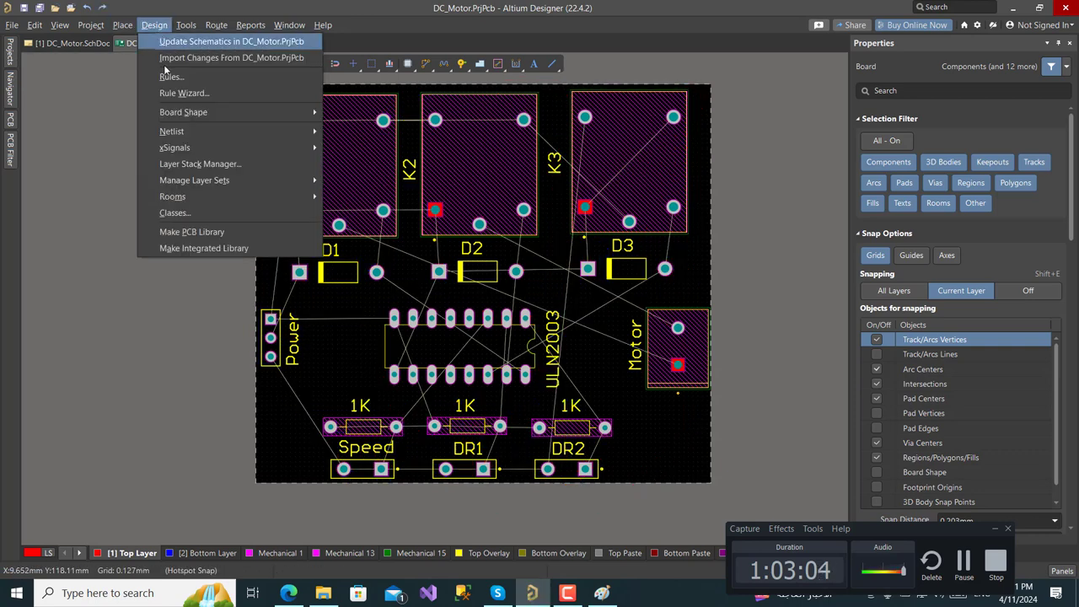
{"action": "left_click", "coordinate": [172, 77]}
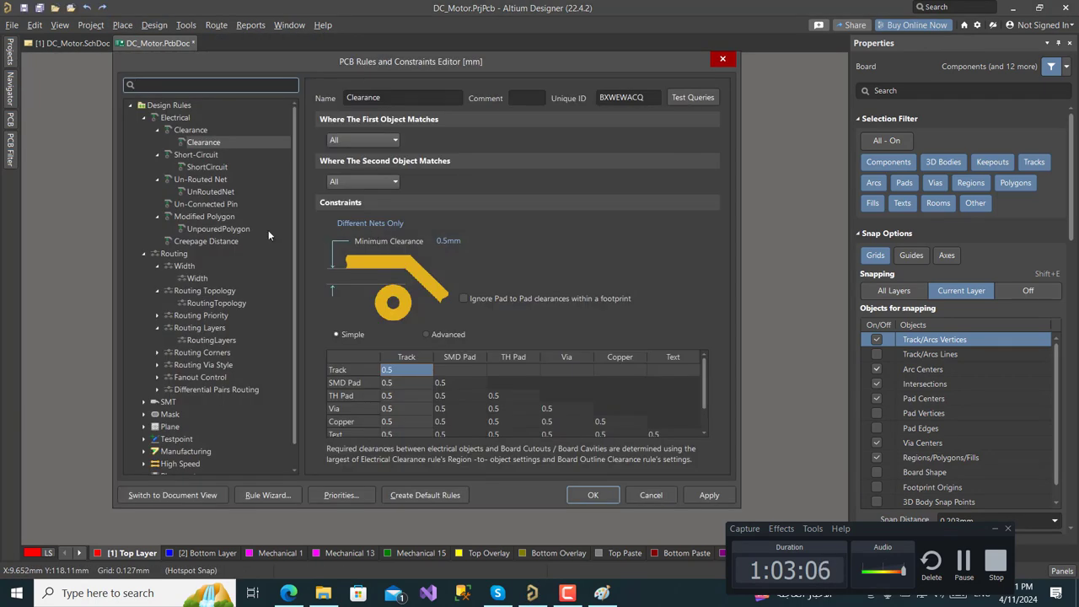
{"action": "left_click", "coordinate": [209, 279]}
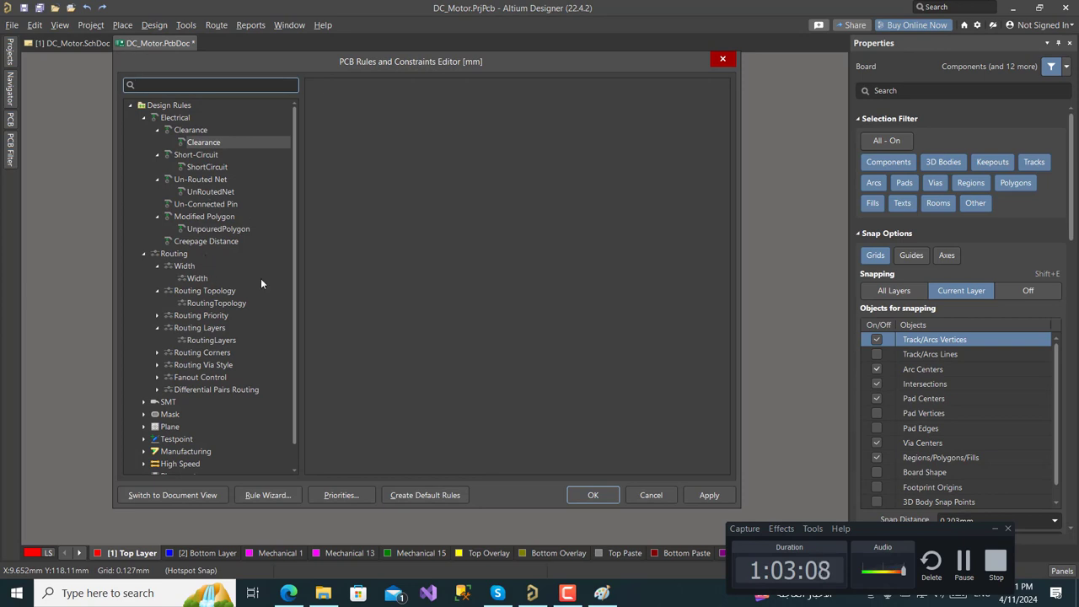
{"action": "left_click", "coordinate": [438, 182]}
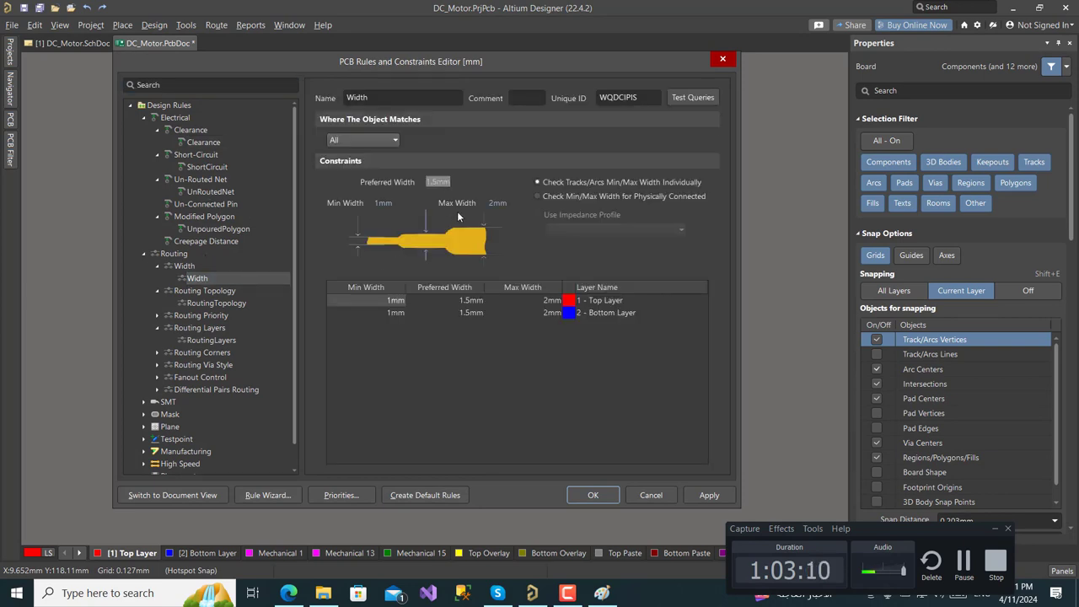
{"action": "type", "text": "1"}
{"action": "key", "text": "Return"}
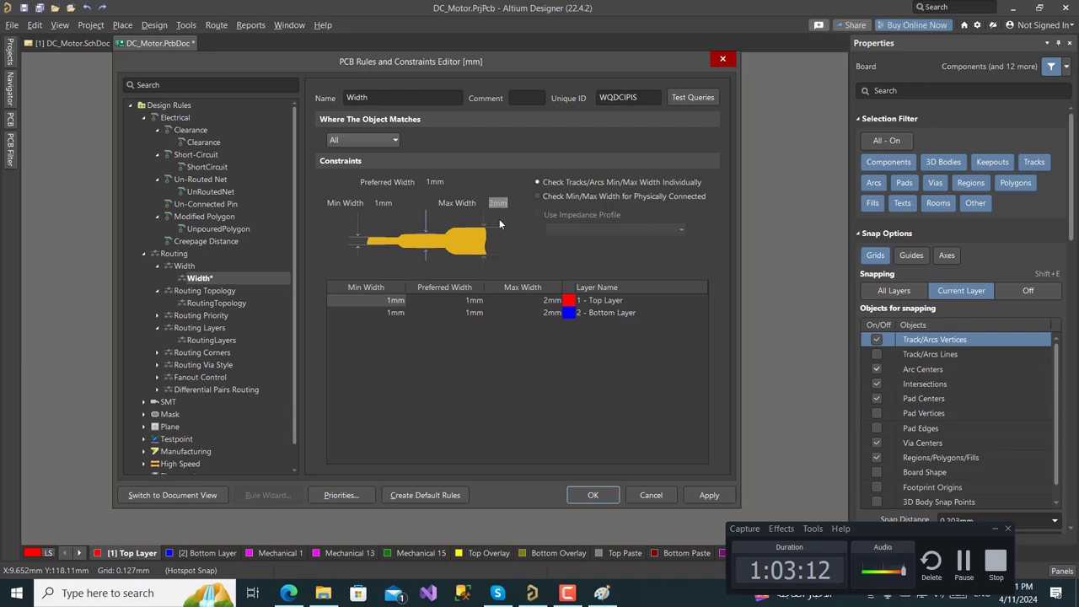
{"action": "type", "text": "1.5"}
{"action": "key", "text": "Return"}
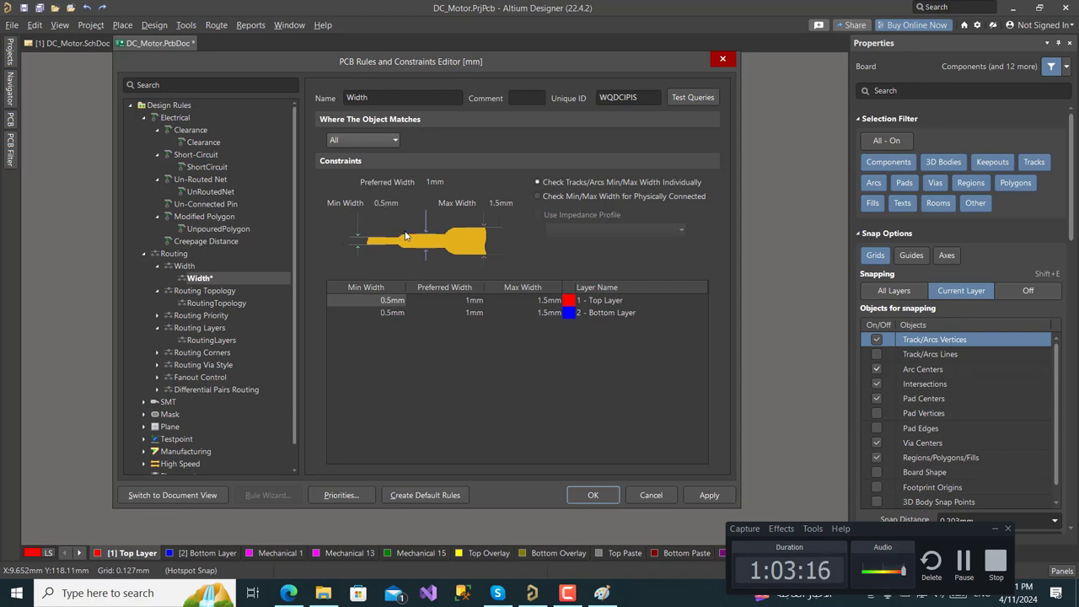
{"action": "left_click", "coordinate": [594, 495]}
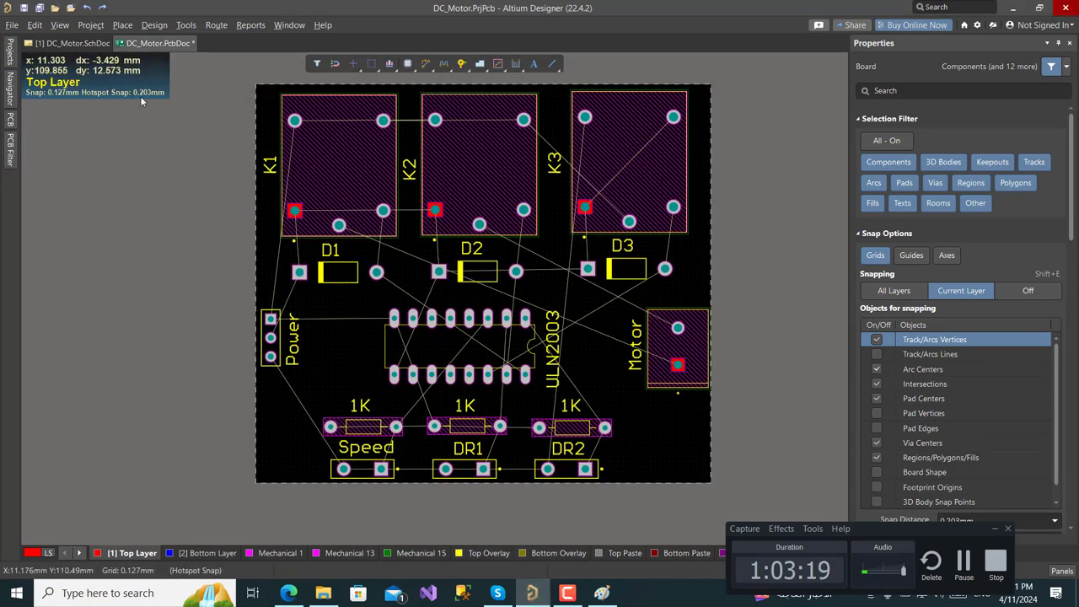
{"action": "left_click", "coordinate": [39, 7]}
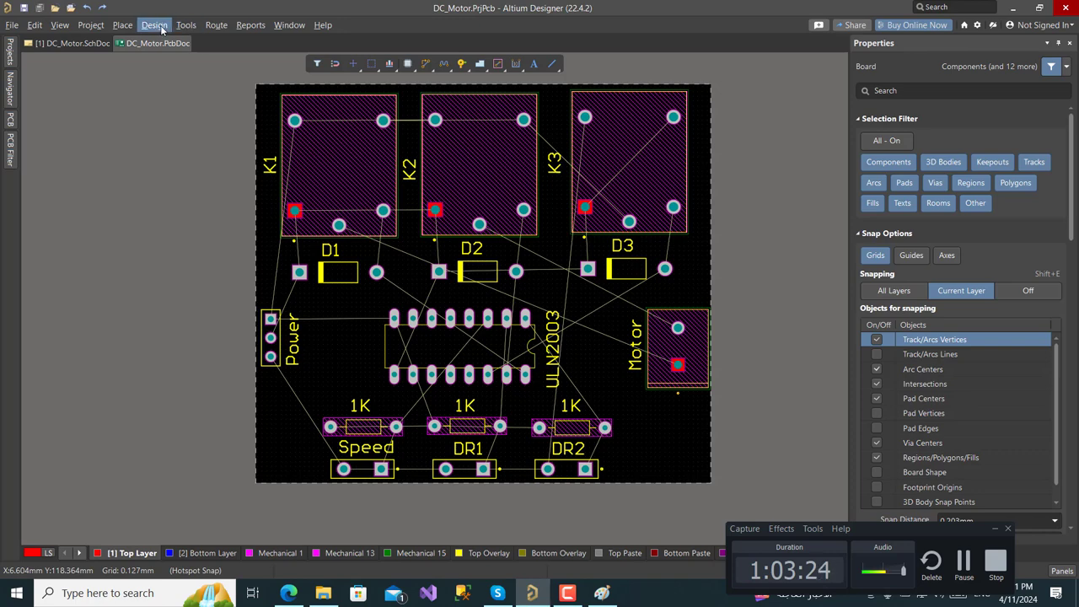
Auto-route all connections again using the narrower track widths, and dismiss the routing messages
{"action": "left_click", "coordinate": [159, 27]}
{"action": "mouse_move", "coordinate": [215, 24]}
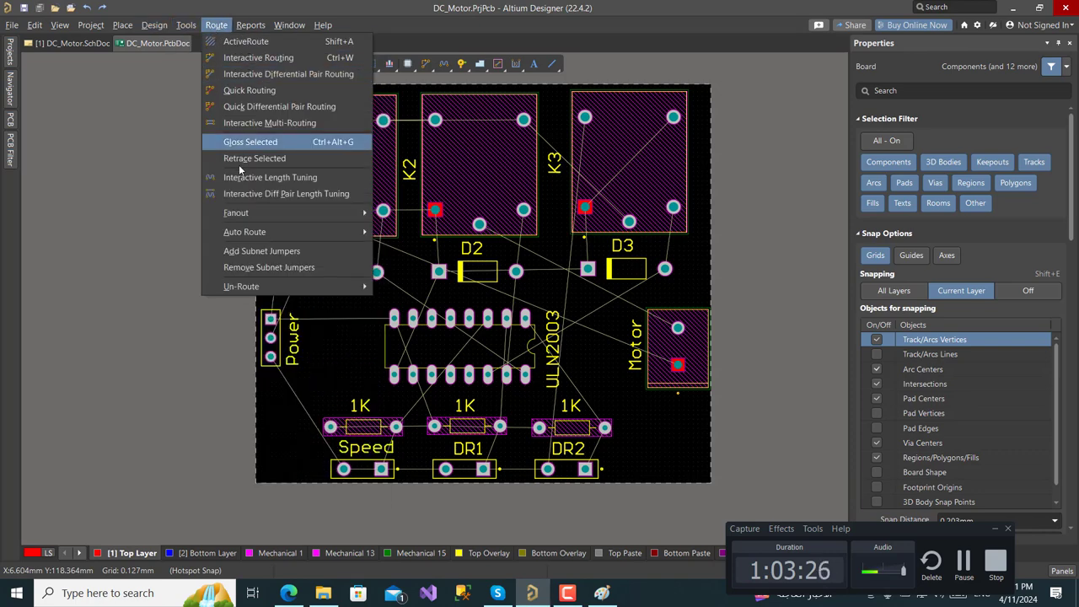
{"action": "mouse_move", "coordinate": [244, 232]}
{"action": "left_click", "coordinate": [388, 231]}
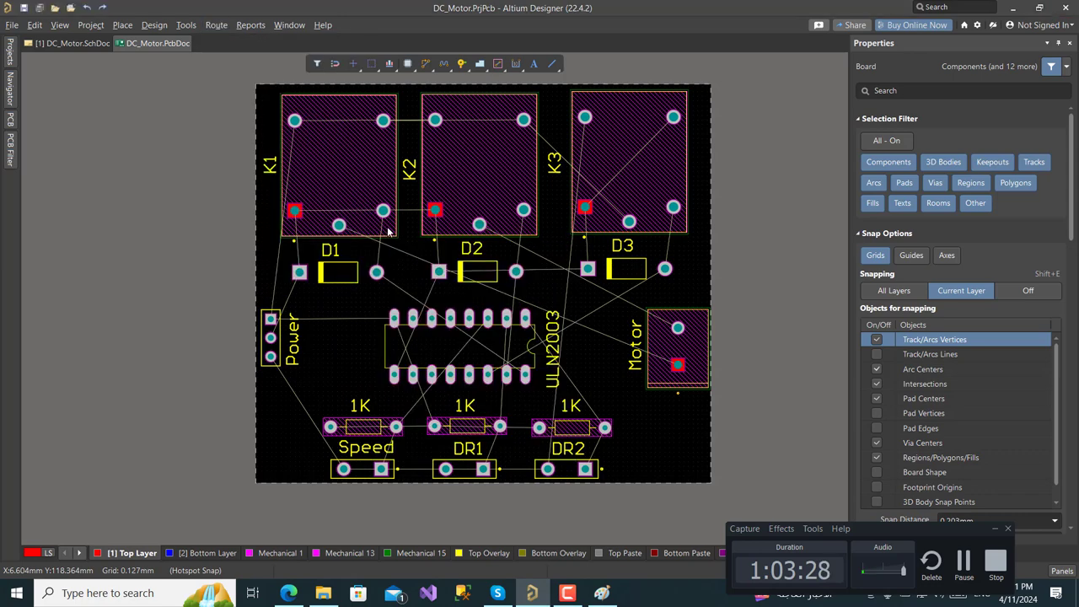
{"action": "left_click", "coordinate": [669, 520]}
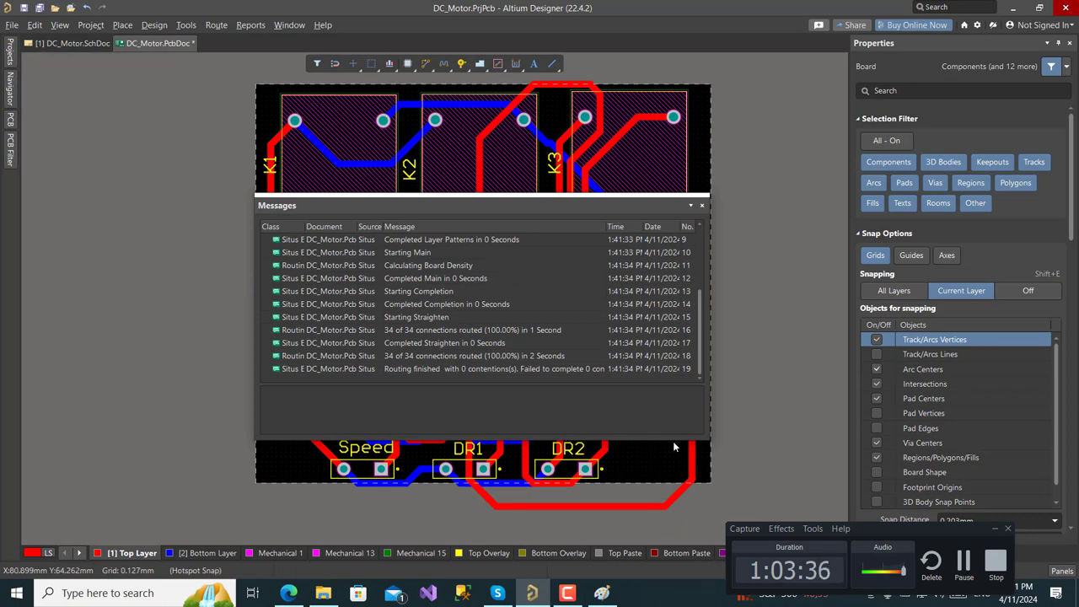
{"action": "left_click", "coordinate": [702, 206]}
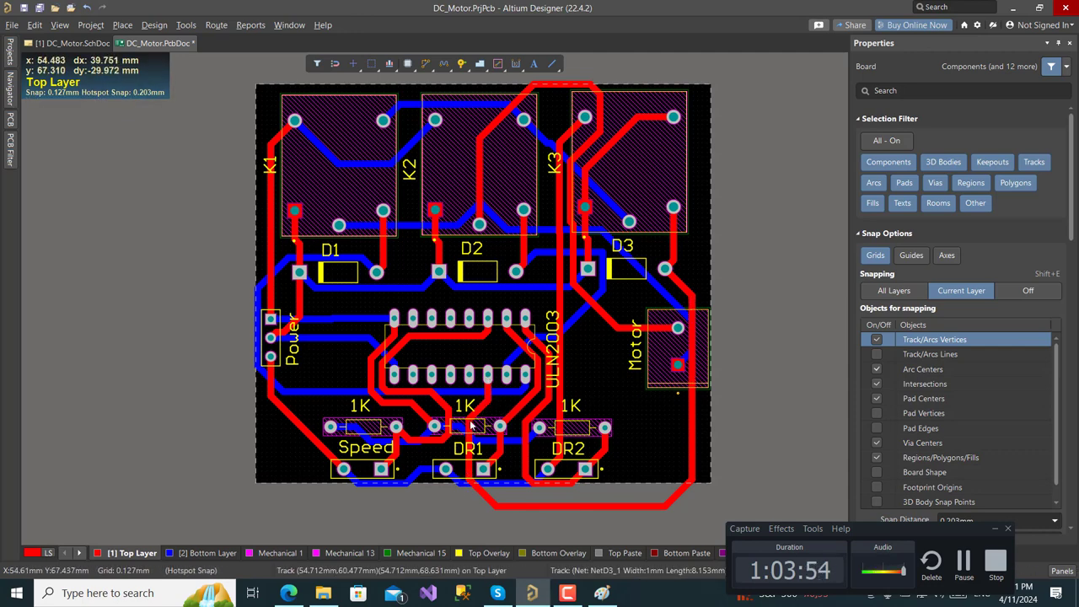
Inspect the top-layer NetD3_1 track segments that loop past the board's lower edge, and un-route the entire board
{"action": "left_click", "coordinate": [488, 398]}
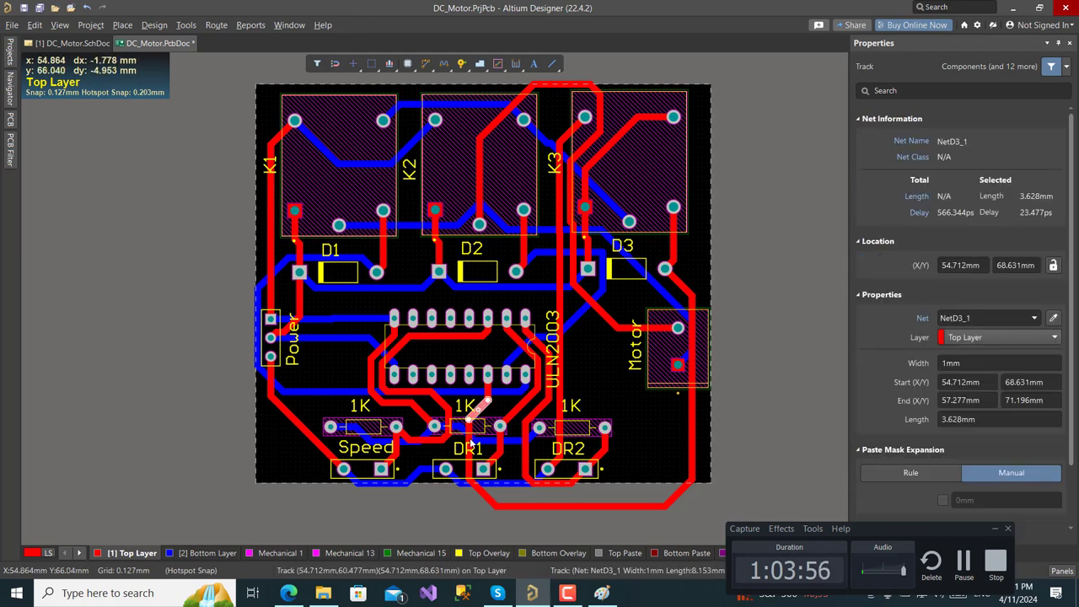
{"action": "left_click", "coordinate": [470, 435]}
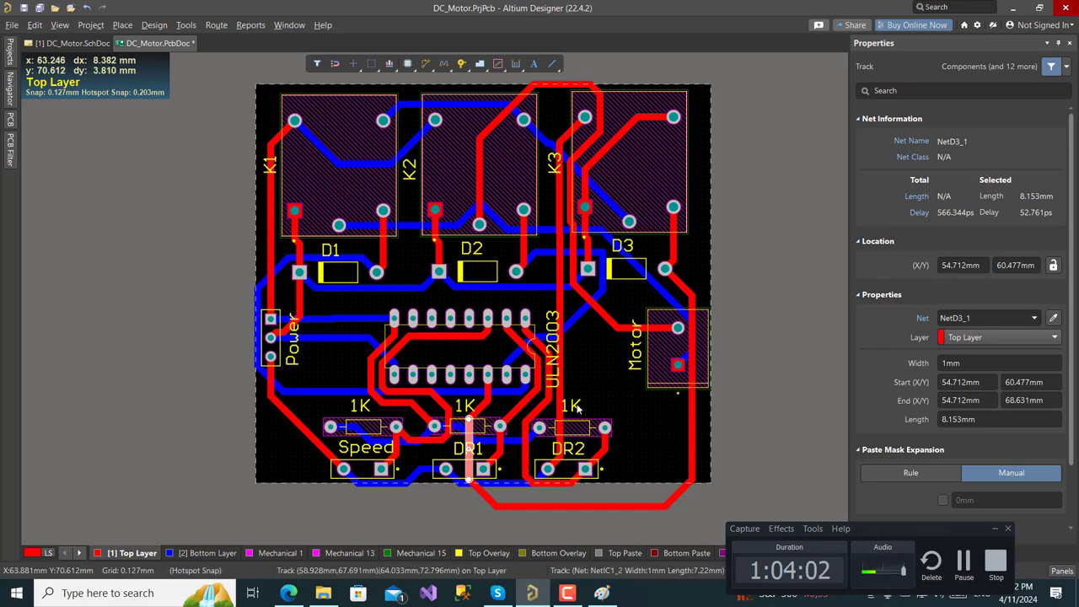
{"action": "left_click", "coordinate": [691, 421]}
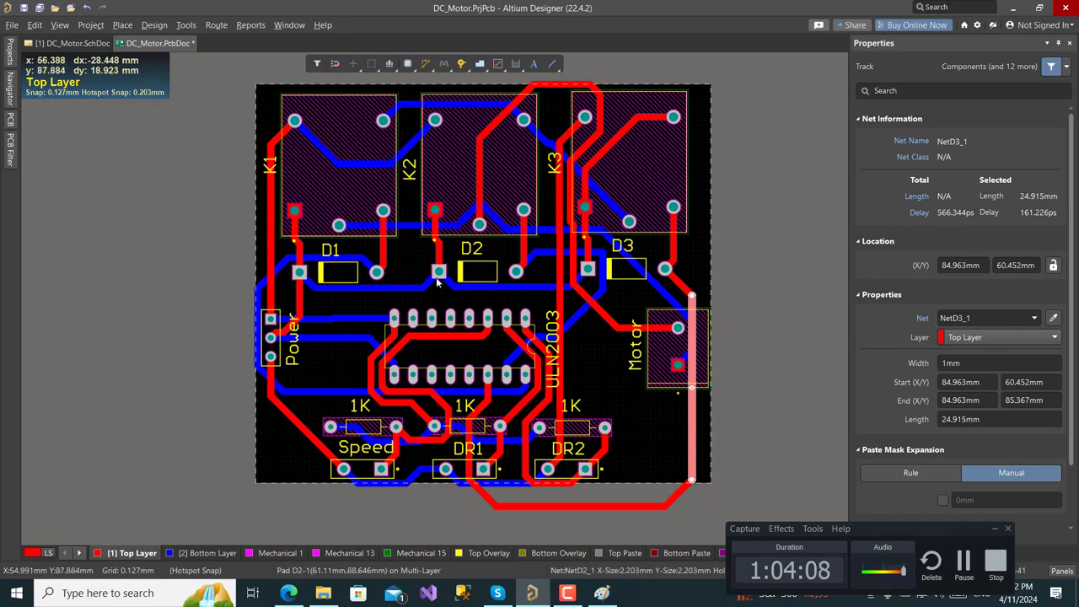
{"action": "key", "text": "u"}
{"action": "key", "text": "a"}
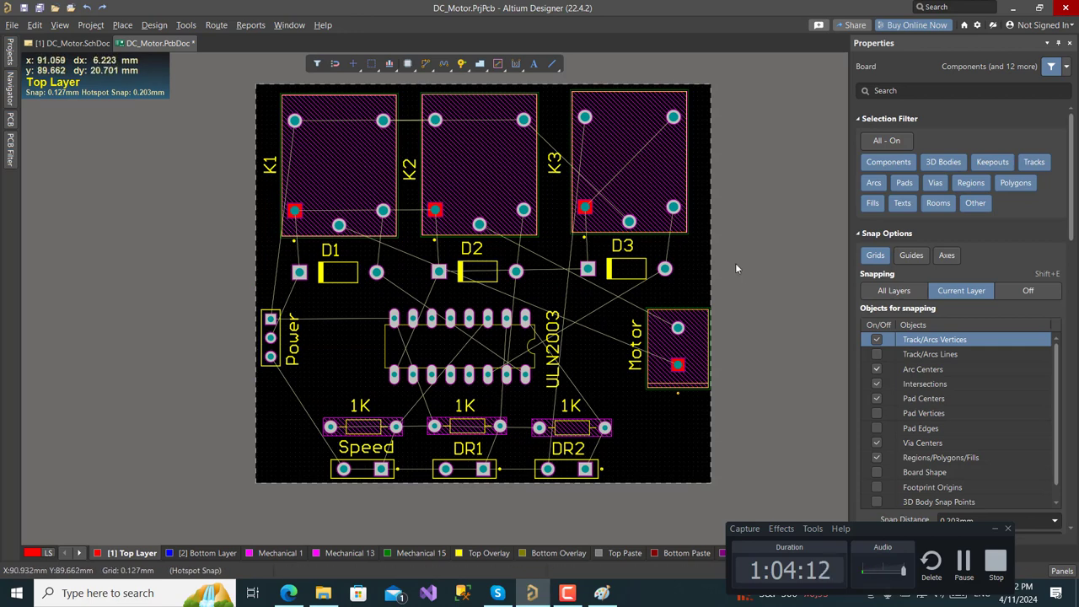
In board planning mode, edit the board shape by extending its upper and lower edges outward
{"action": "scroll", "coordinate": [433, 265], "scroll_direction": "down", "scroll_amount": 1, "text": "ctrl"}
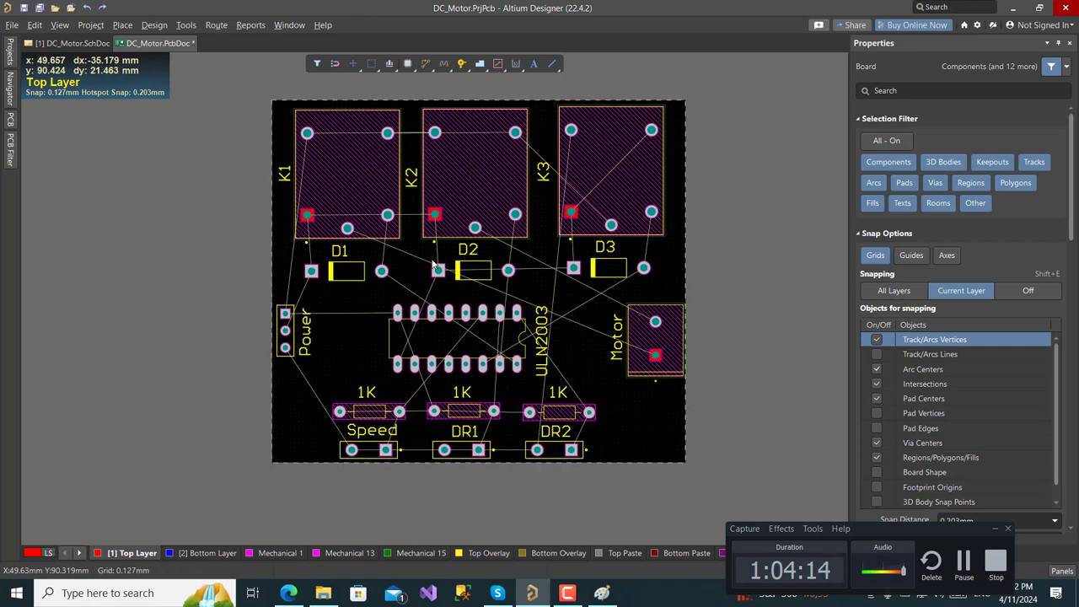
{"action": "scroll", "coordinate": [434, 265], "scroll_direction": "down", "scroll_amount": 1, "text": "ctrl"}
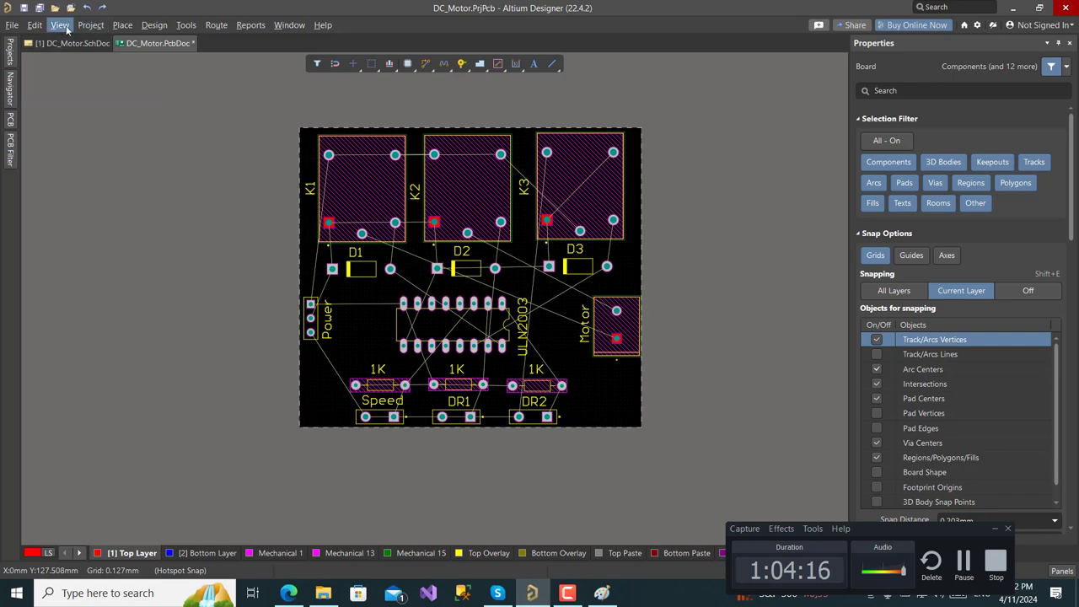
{"action": "left_click", "coordinate": [60, 25]}
{"action": "left_click", "coordinate": [74, 43]}
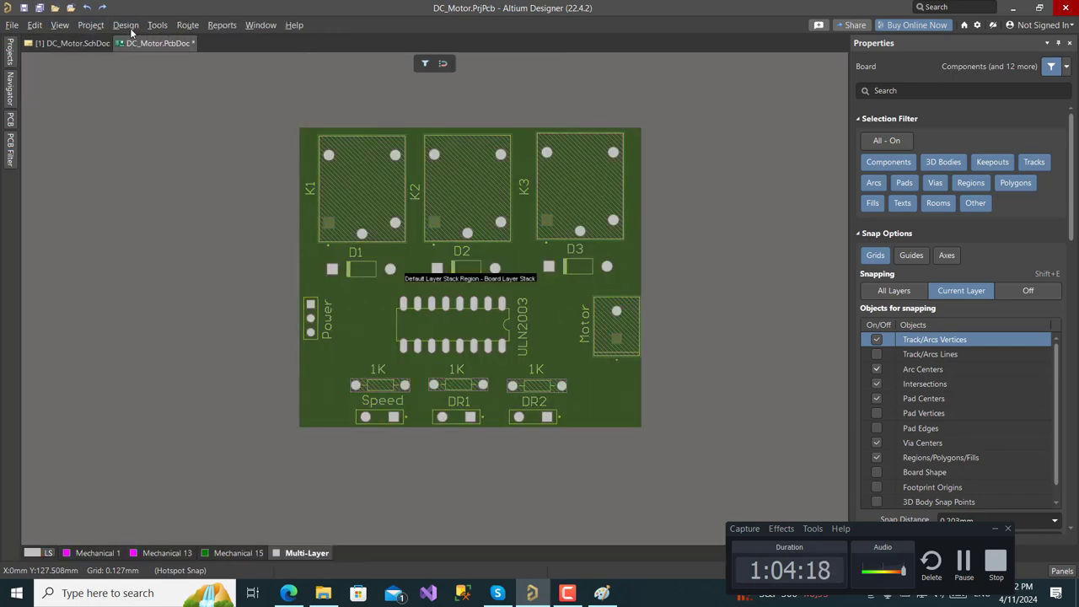
{"action": "left_click", "coordinate": [134, 28]}
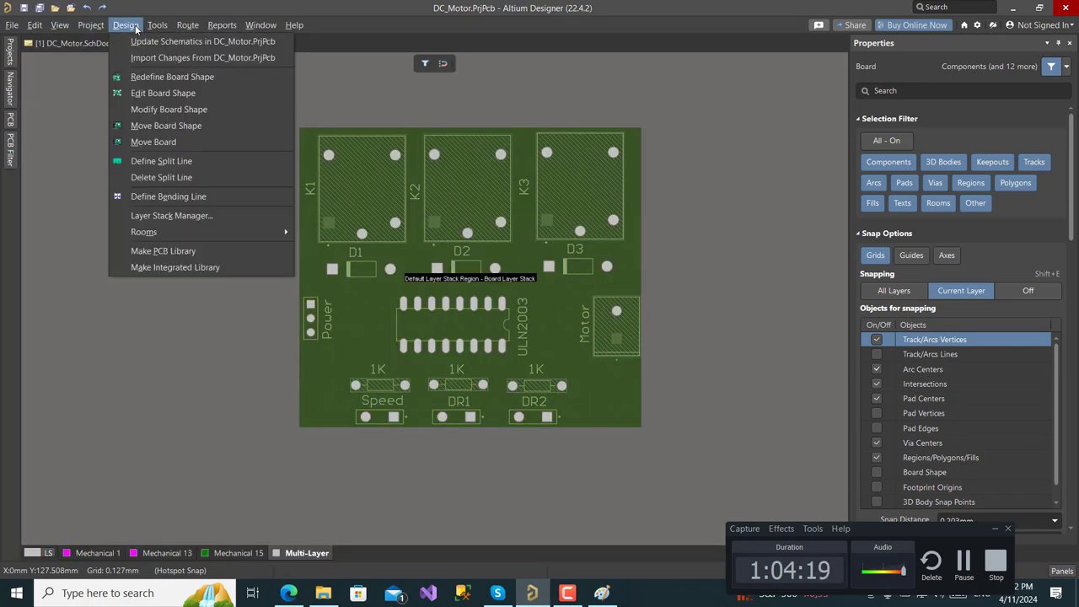
{"action": "left_click", "coordinate": [147, 91]}
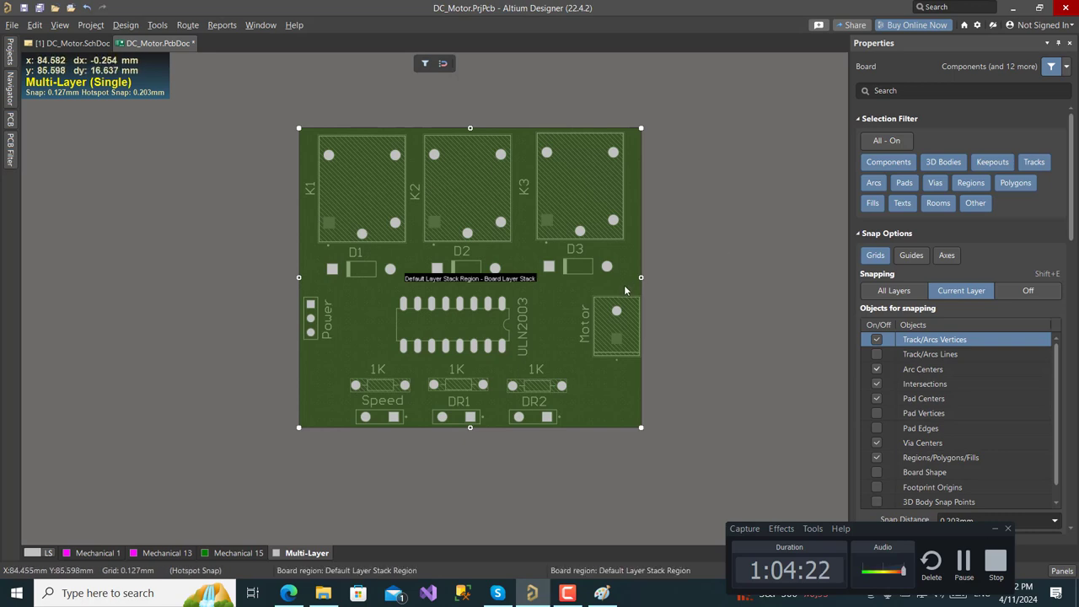
{"action": "left_click_drag", "start_coordinate": [470, 128], "coordinate": [470, 95]}
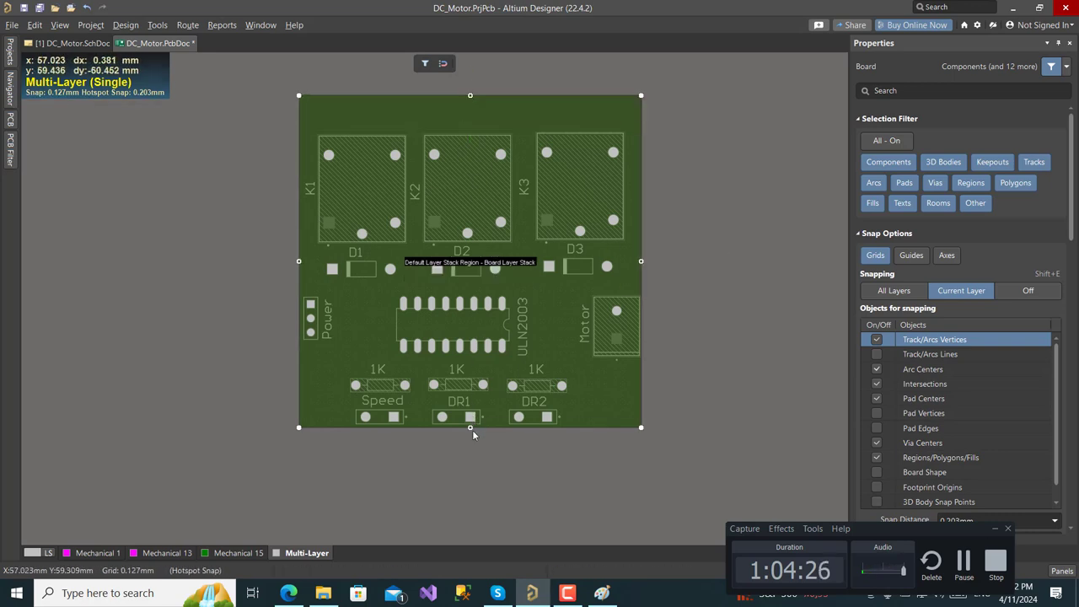
{"action": "left_click_drag", "start_coordinate": [470, 427], "coordinate": [472, 489]}
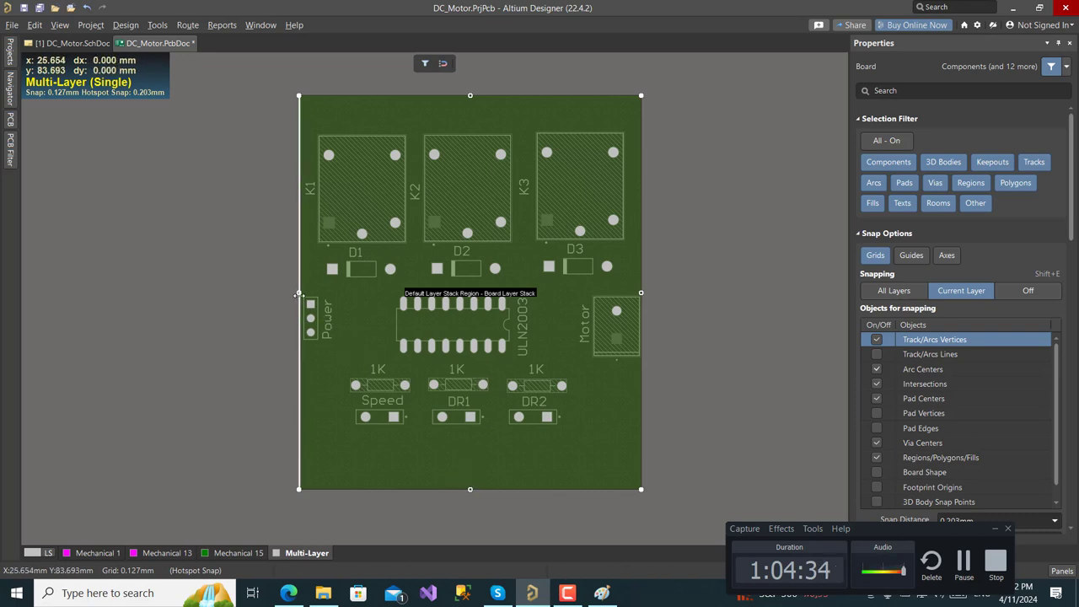
Widen the board shape on both sides to about 71.5 mm, pull its upper edge slightly inward, and return to the 2D layout
{"action": "left_click_drag", "start_coordinate": [298, 293], "coordinate": [272, 293]}
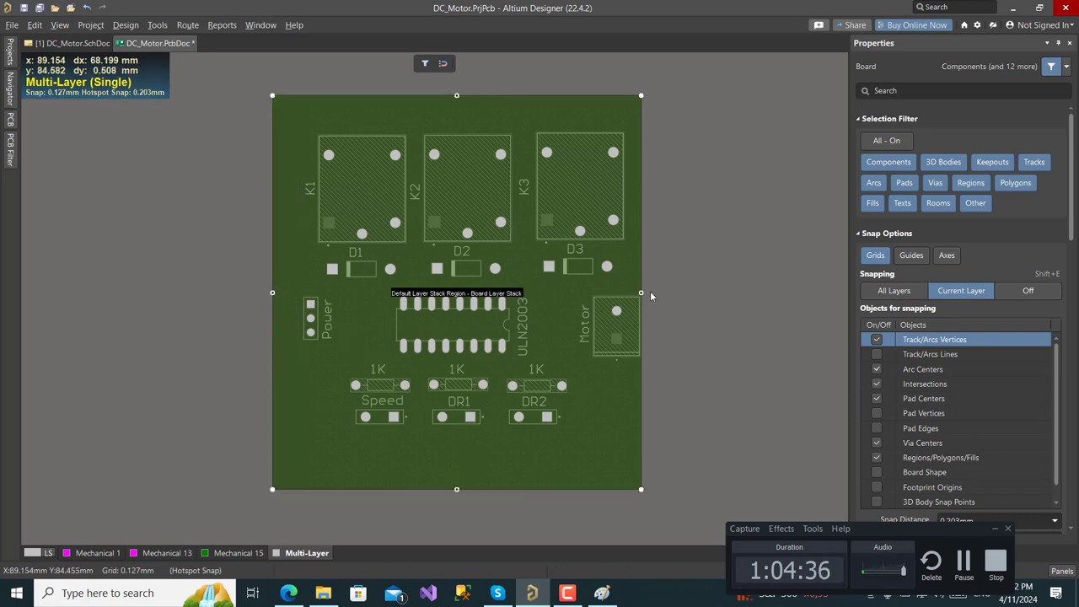
{"action": "left_click_drag", "start_coordinate": [640, 292], "coordinate": [668, 292]}
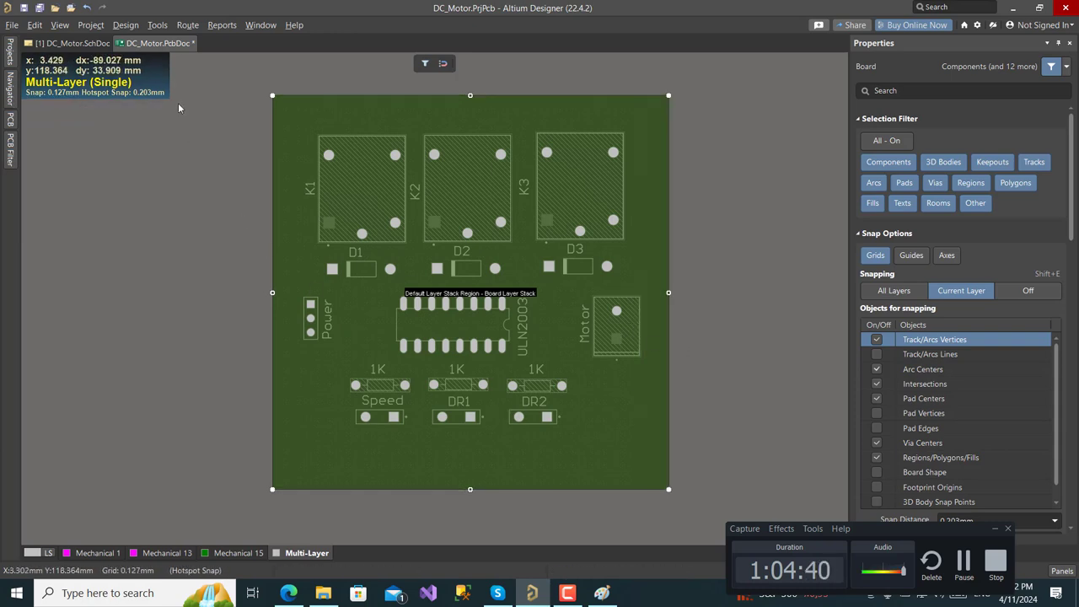
{"action": "left_click_drag", "start_coordinate": [470, 96], "coordinate": [469, 102]}
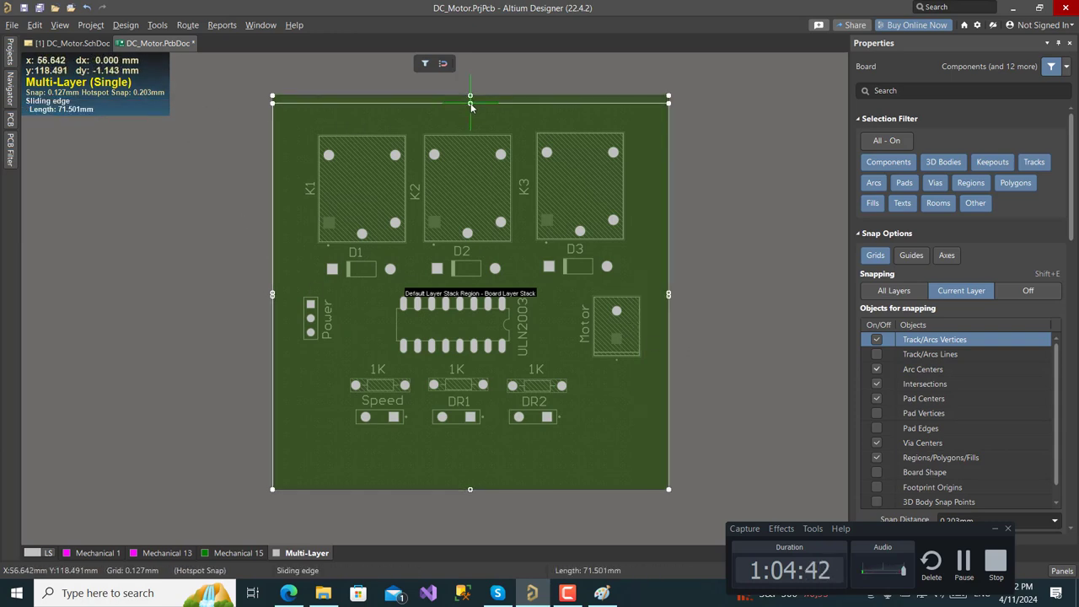
{"action": "left_click", "coordinate": [59, 24]}
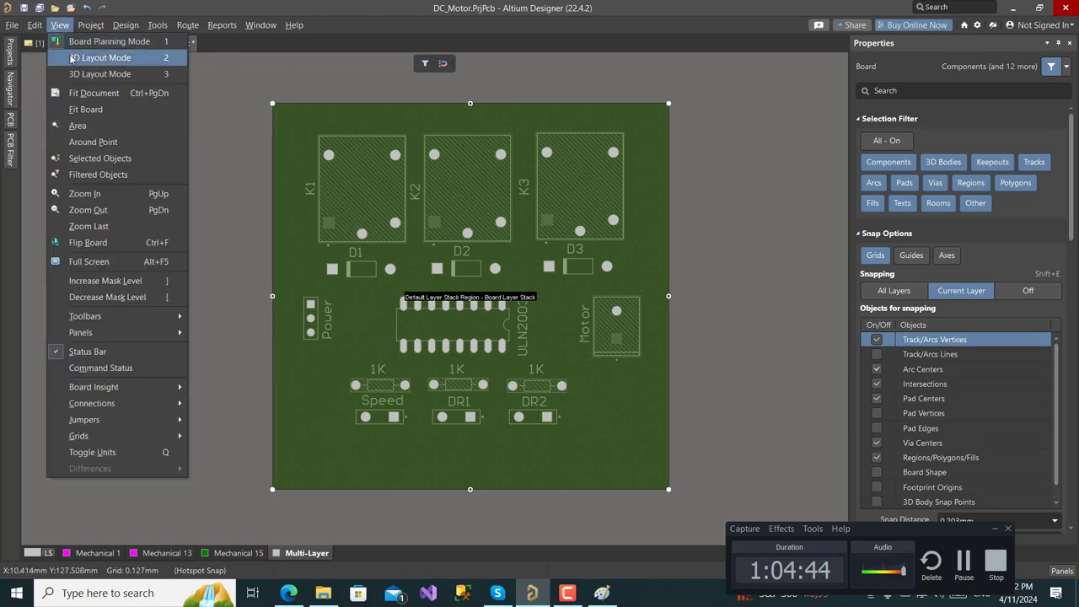
{"action": "left_click", "coordinate": [72, 57]}
Move the resistors and switches toward the board's lower edge, and place the Motor and Power connectors near the opposite side edges
{"action": "left_click_drag", "start_coordinate": [337, 366], "coordinate": [567, 436]}
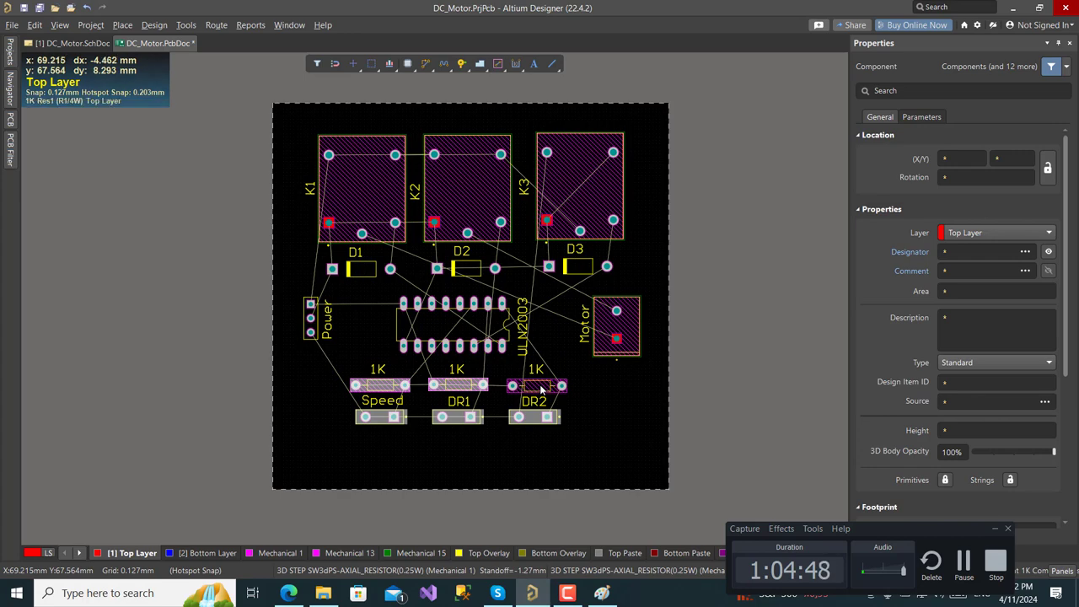
{"action": "left_click_drag", "start_coordinate": [541, 389], "coordinate": [536, 440]}
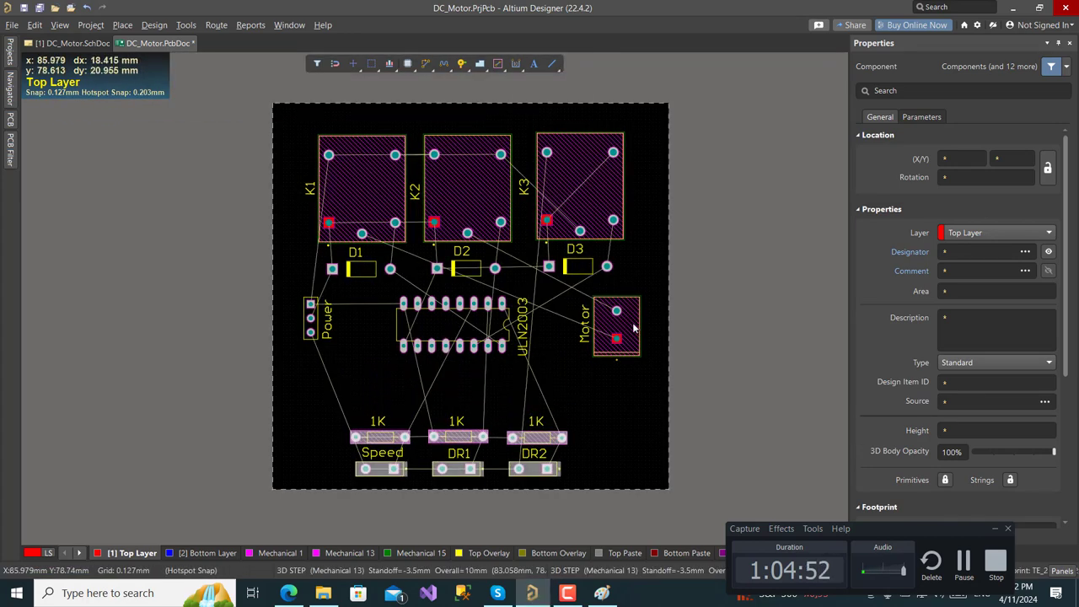
{"action": "left_click_drag", "start_coordinate": [618, 327], "coordinate": [643, 322]}
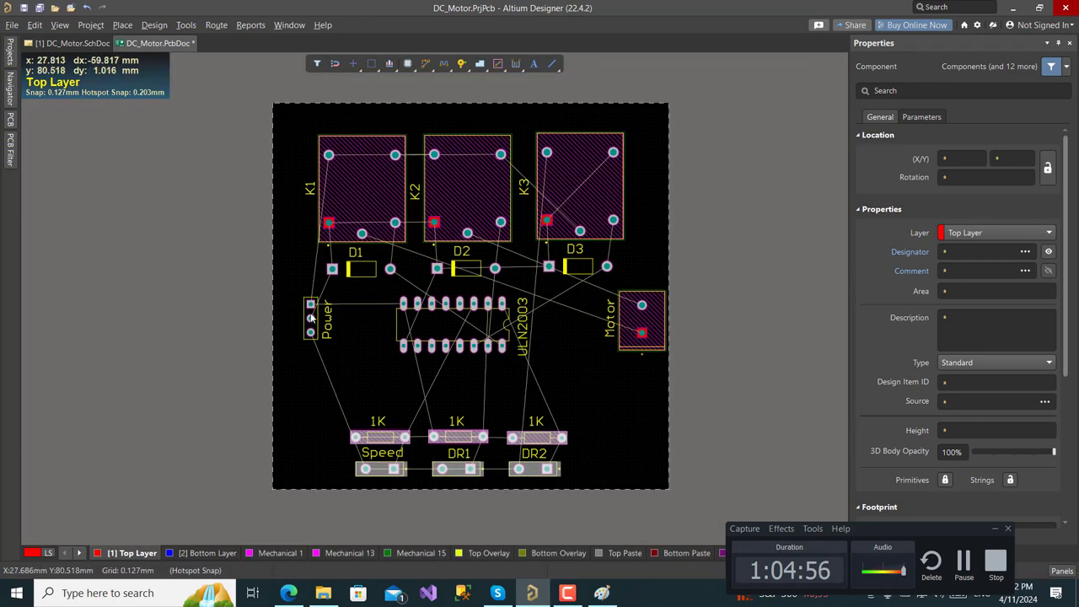
{"action": "left_click_drag", "start_coordinate": [310, 318], "coordinate": [285, 330]}
Move the ULN2003 lower on the board and shift relay K1 together with diode D1 toward the left edge
{"action": "left_click_drag", "start_coordinate": [456, 337], "coordinate": [453, 358]}
{"action": "left_click_drag", "start_coordinate": [362, 193], "coordinate": [348, 192]}
{"action": "key", "text": "Escape"}
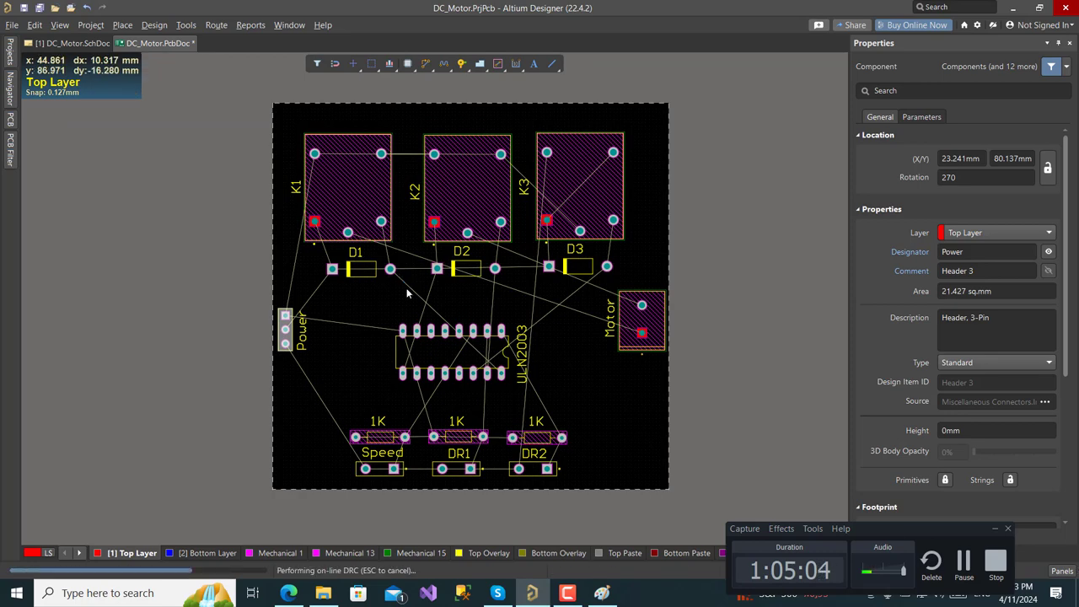
{"action": "left_click", "coordinate": [364, 270]}
{"action": "left_click", "coordinate": [366, 217], "text": "shift"}
{"action": "left_click_drag", "start_coordinate": [366, 217], "coordinate": [347, 218]}
Shift relay K3 with diode D3 toward the board's right edge, and relay K2 with diode D2 slightly right
{"action": "left_click", "coordinate": [586, 232]}
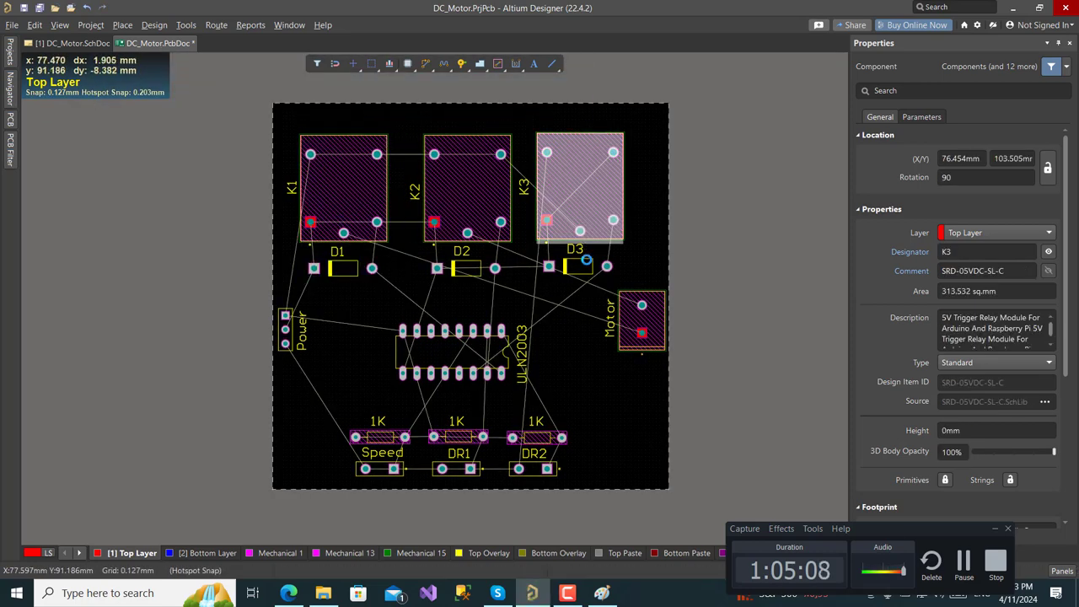
{"action": "left_click", "coordinate": [590, 267], "text": "shift"}
{"action": "left_click_drag", "start_coordinate": [587, 204], "coordinate": [613, 202]}
{"action": "left_click", "coordinate": [466, 198]}
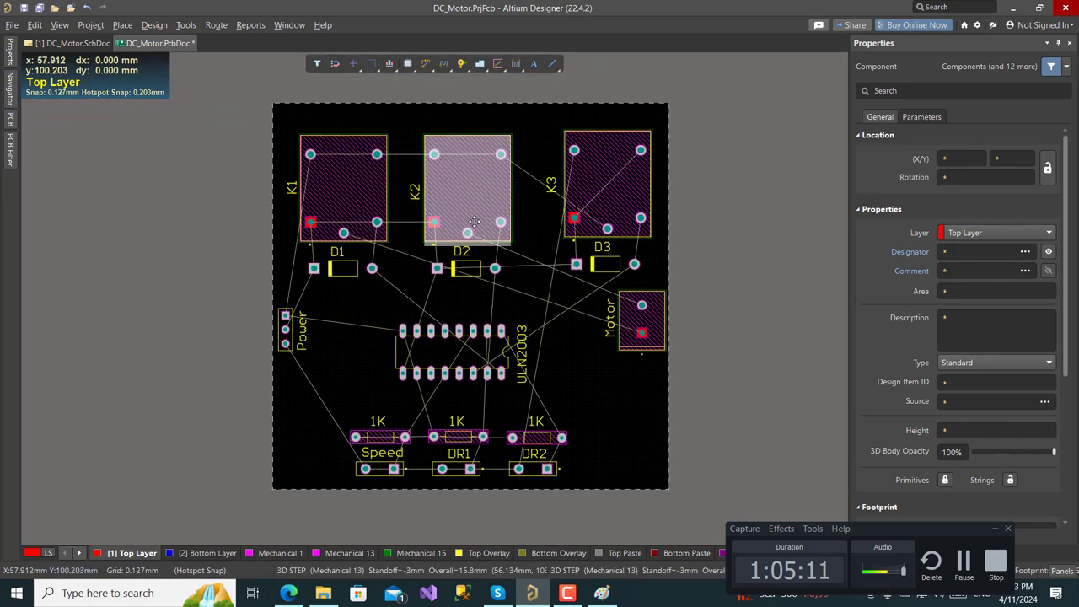
{"action": "left_click", "coordinate": [468, 267], "text": "shift"}
{"action": "left_click_drag", "start_coordinate": [466, 221], "coordinate": [470, 221]}
Align the top edges of relays K1, K2 and K3
{"action": "left_click", "coordinate": [583, 196]}
{"action": "left_click", "coordinate": [487, 184], "text": "shift"}
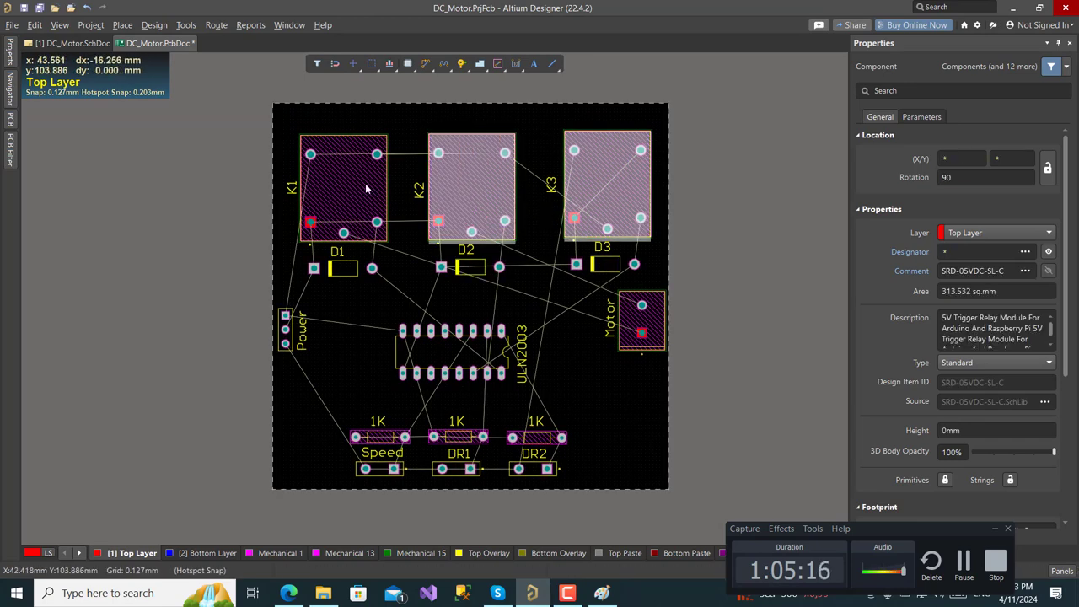
{"action": "left_click", "coordinate": [361, 189], "text": "shift"}
{"action": "right_click", "coordinate": [361, 187]}
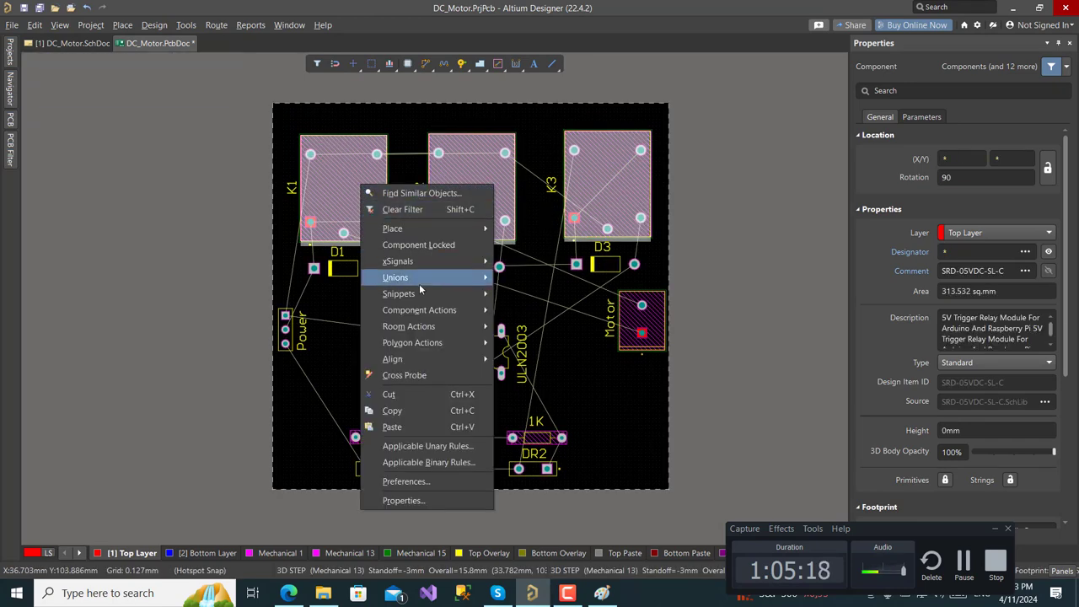
{"action": "mouse_move", "coordinate": [440, 360]}
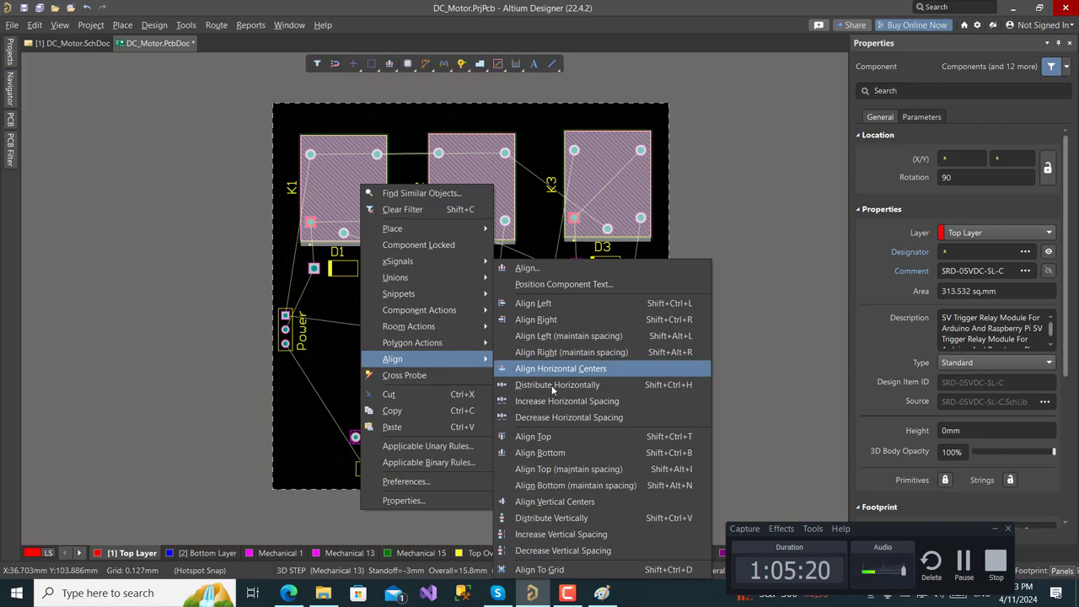
{"action": "left_click", "coordinate": [561, 434]}
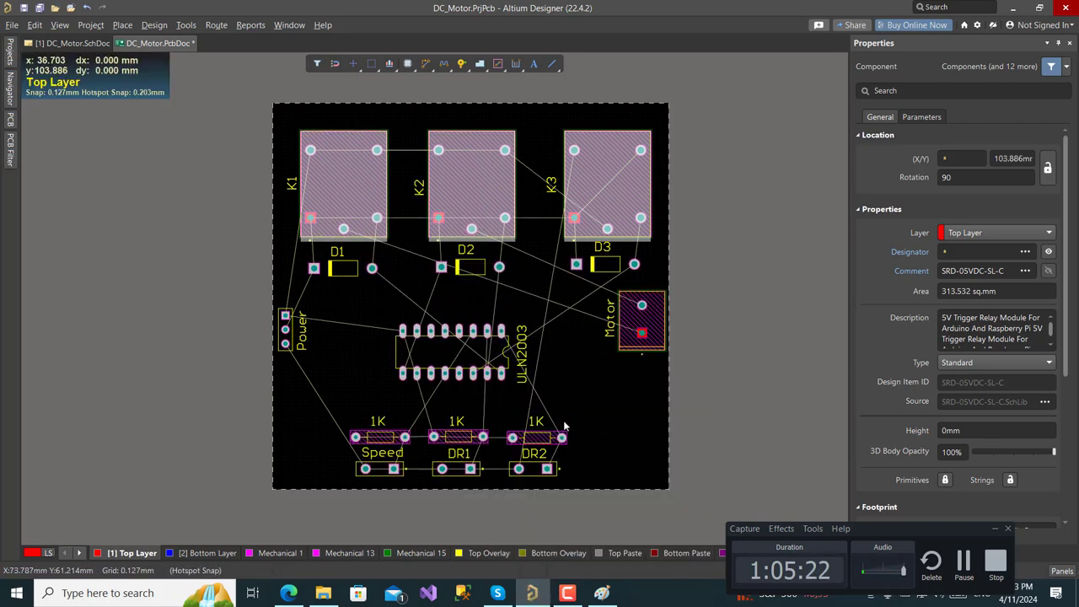
{"action": "left_click", "coordinate": [598, 390]}
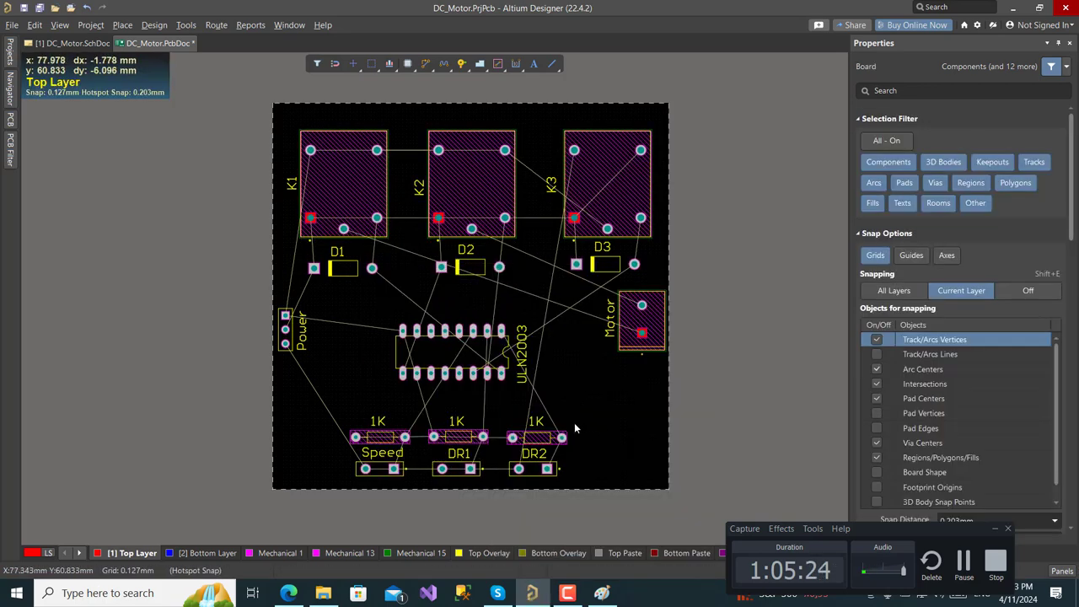
Shift the ULN2003 slightly right and move diodes D1, D2 and D3 slightly down, away from the relays
{"action": "left_click_drag", "start_coordinate": [445, 345], "coordinate": [460, 357]}
{"action": "left_click", "coordinate": [335, 269]}
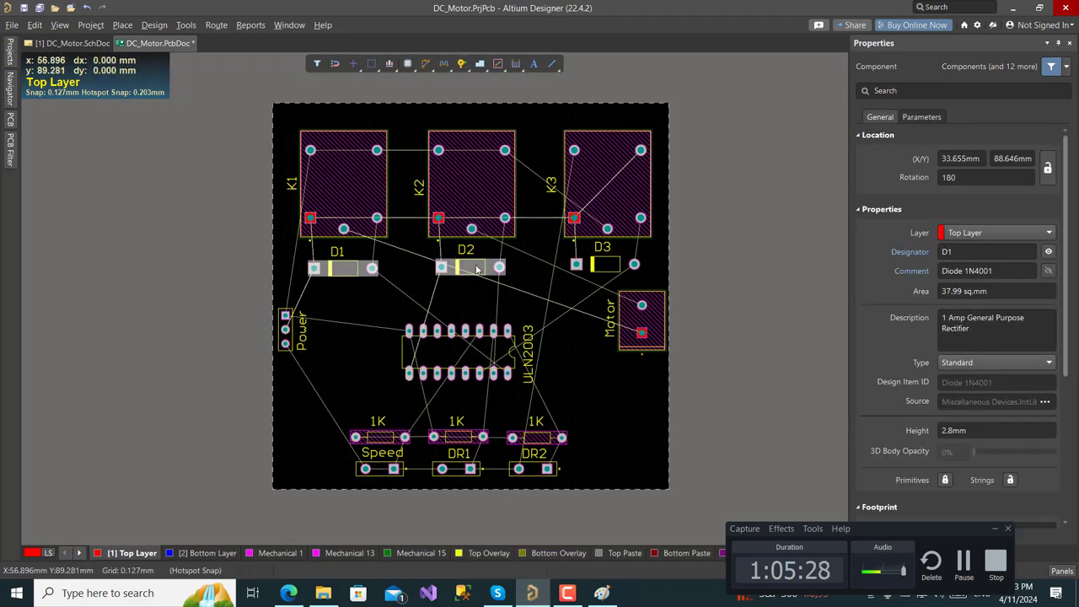
{"action": "left_click_drag", "start_coordinate": [603, 268], "coordinate": [606, 275]}
Move the Motor and Power connectors down together by about 2.4 mm, and nudge the ULN2003 slightly left
{"action": "left_click", "coordinate": [638, 315]}
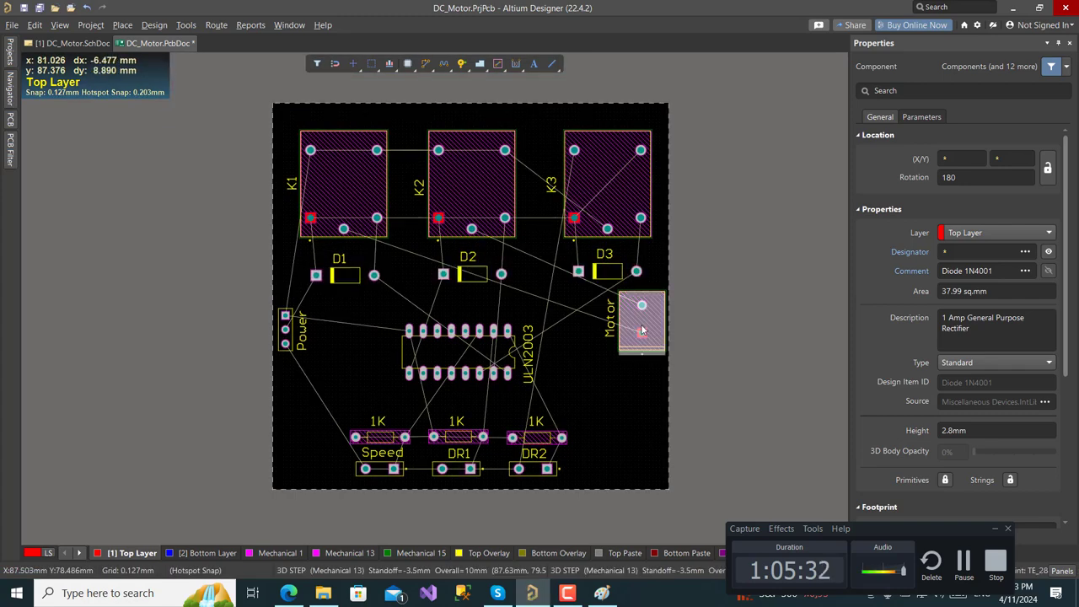
{"action": "left_click", "coordinate": [285, 339], "text": "shift"}
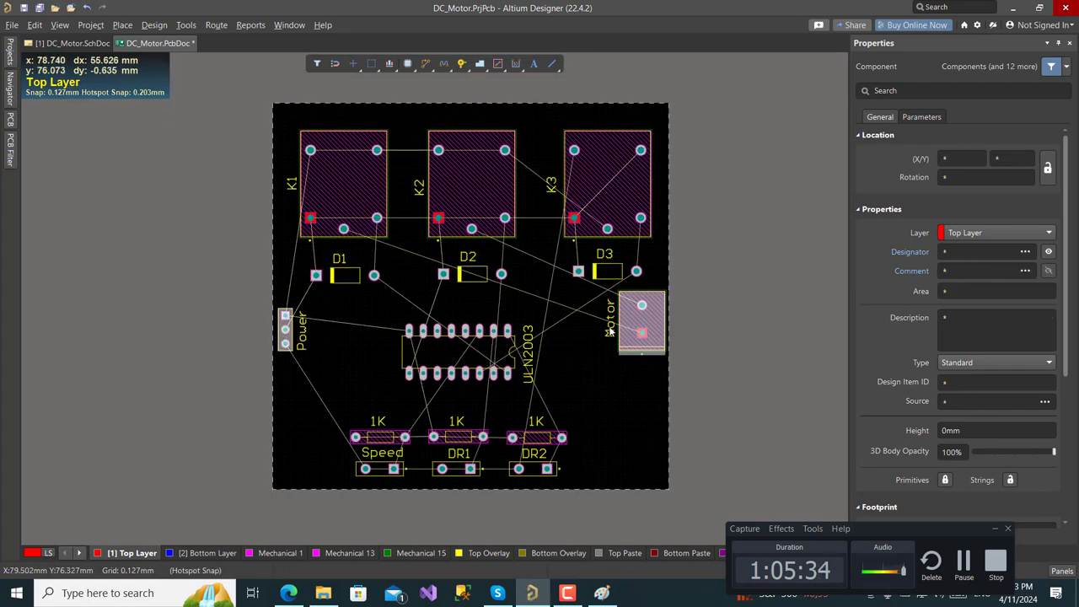
{"action": "left_click_drag", "start_coordinate": [642, 327], "coordinate": [643, 339]}
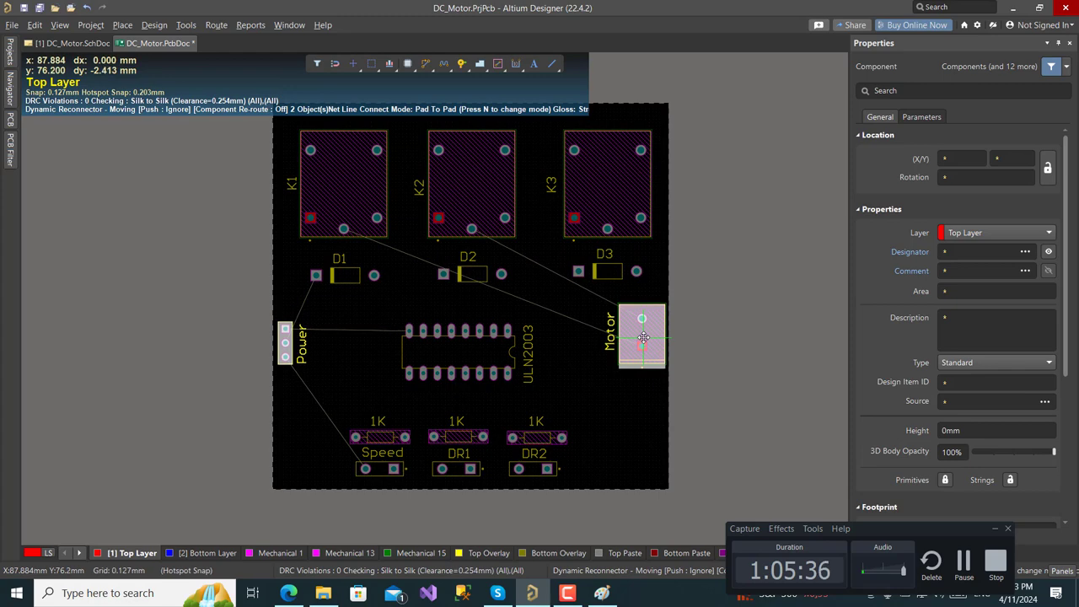
{"action": "left_click_drag", "start_coordinate": [473, 361], "coordinate": [453, 355]}
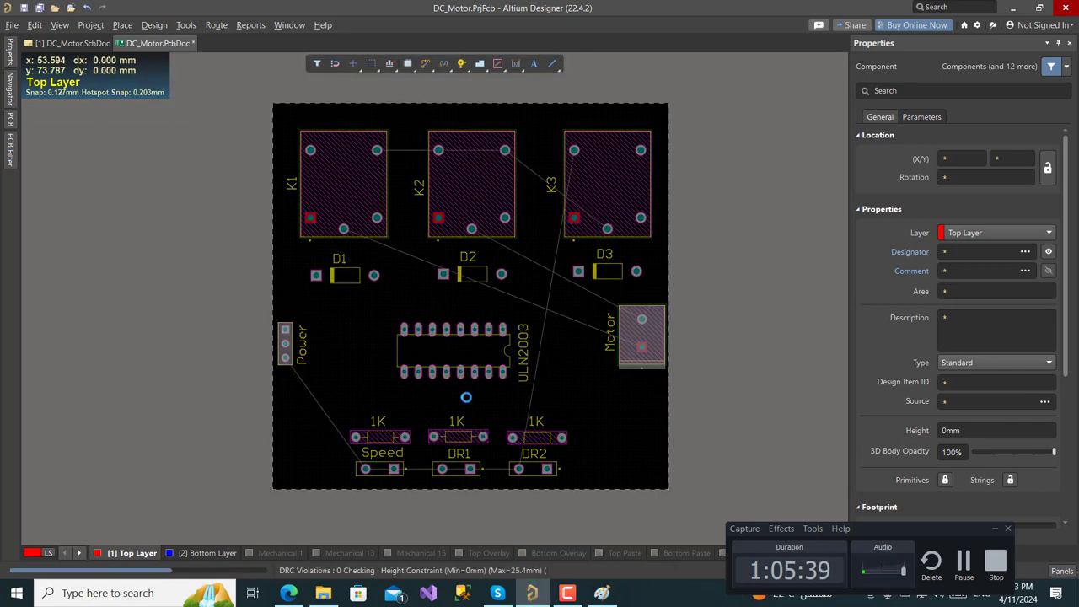
Move the three 1K resistors together slightly up, away from the switches
{"action": "left_click", "coordinate": [511, 437]}
{"action": "left_click", "coordinate": [486, 437], "text": "shift"}
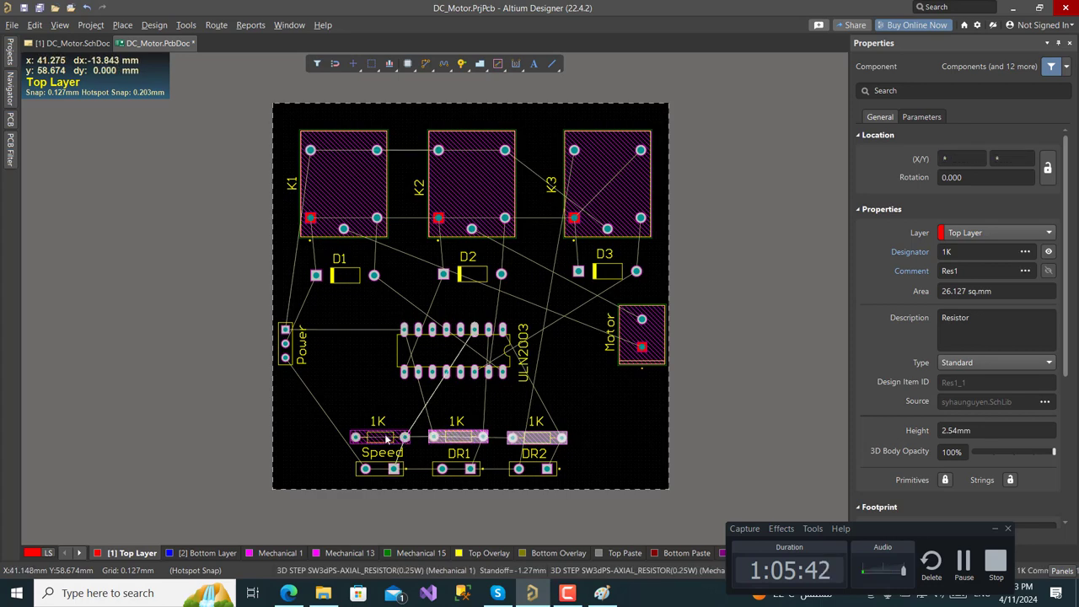
{"action": "left_click", "coordinate": [413, 436], "text": "shift"}
{"action": "left_click_drag", "start_coordinate": [460, 435], "coordinate": [458, 427]}
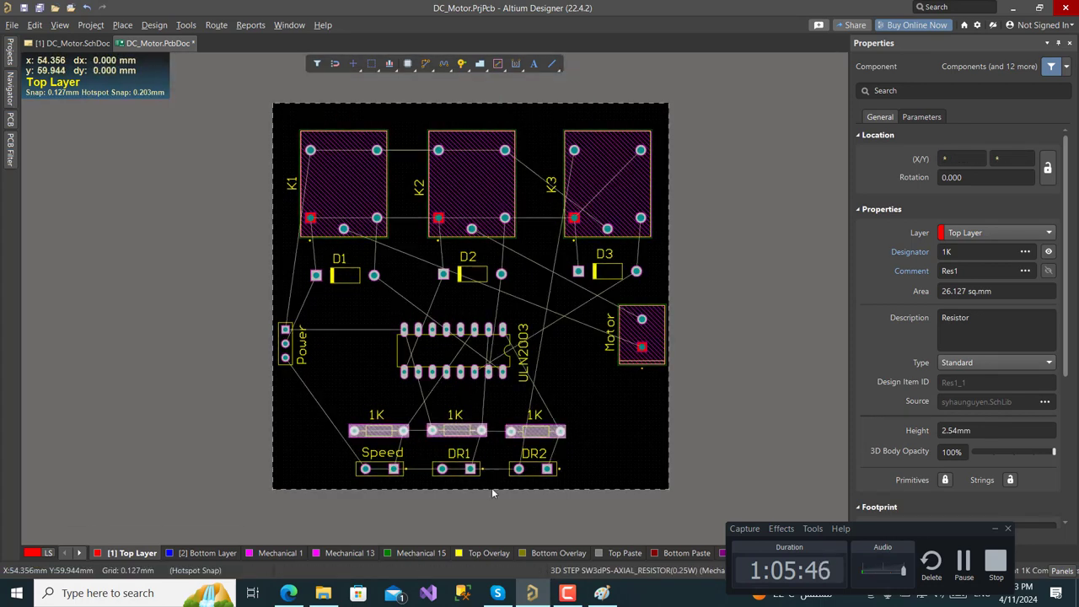
Move the Speed, DR1 and DR2 switches together slightly down toward the board's lower edge
{"action": "left_click", "coordinate": [523, 472]}
{"action": "left_click", "coordinate": [459, 470], "text": "shift"}
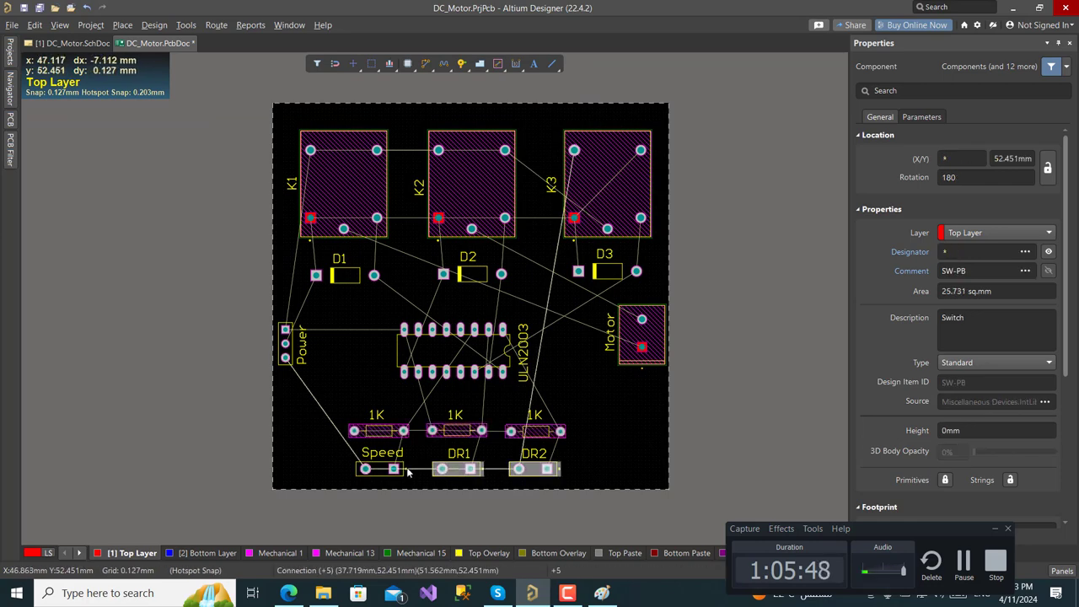
{"action": "left_click", "coordinate": [387, 470], "text": "shift"}
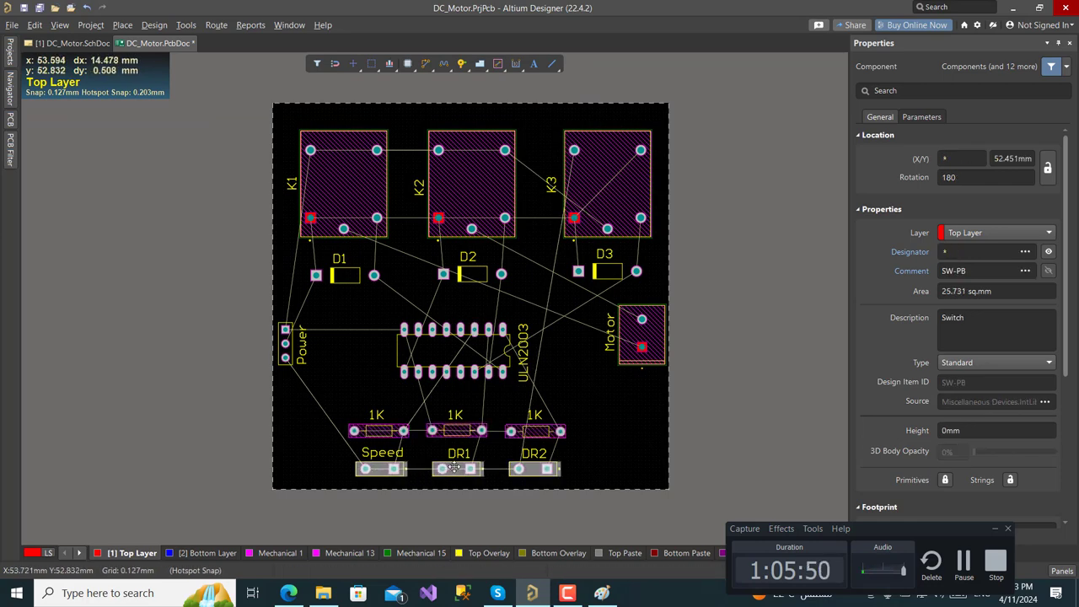
{"action": "left_click_drag", "start_coordinate": [454, 468], "coordinate": [453, 474]}
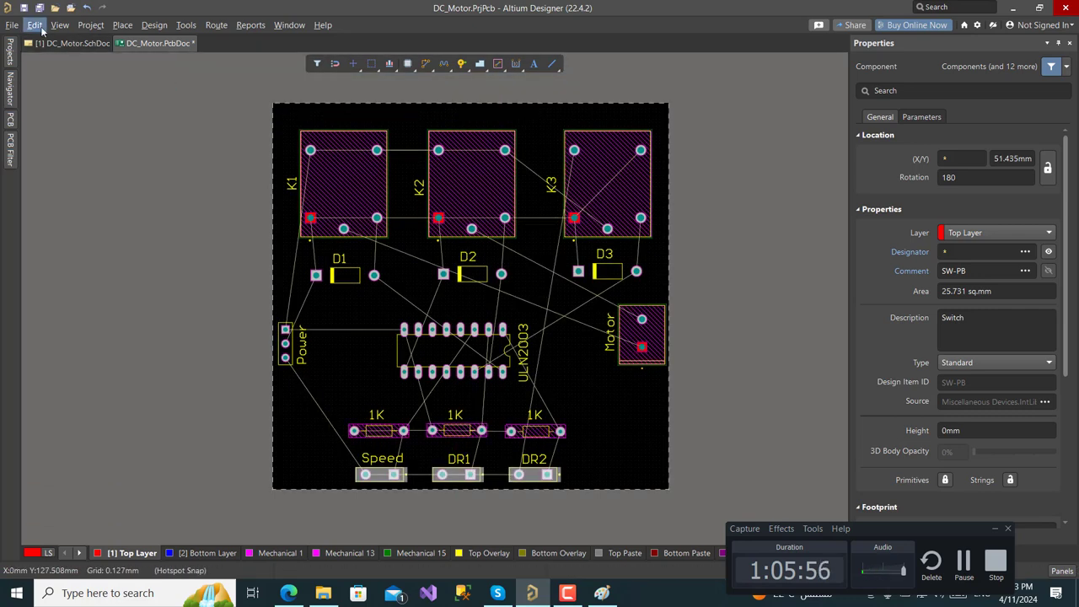
Auto-route the whole board with the Default 2 Layer Board strategy and close the routing messages
{"action": "left_click", "coordinate": [187, 29]}
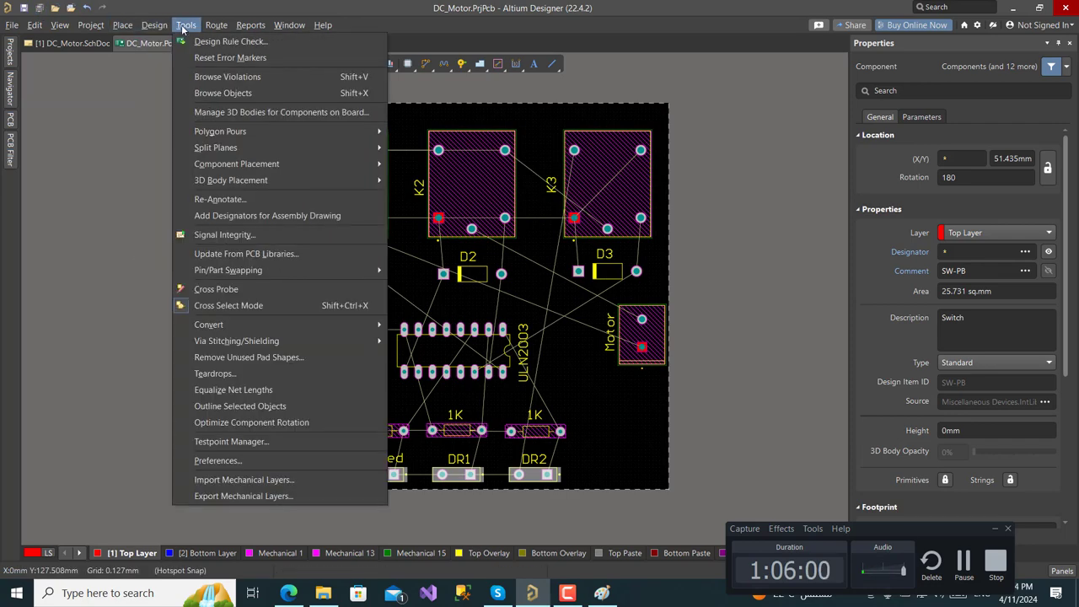
{"action": "mouse_move", "coordinate": [215, 29]}
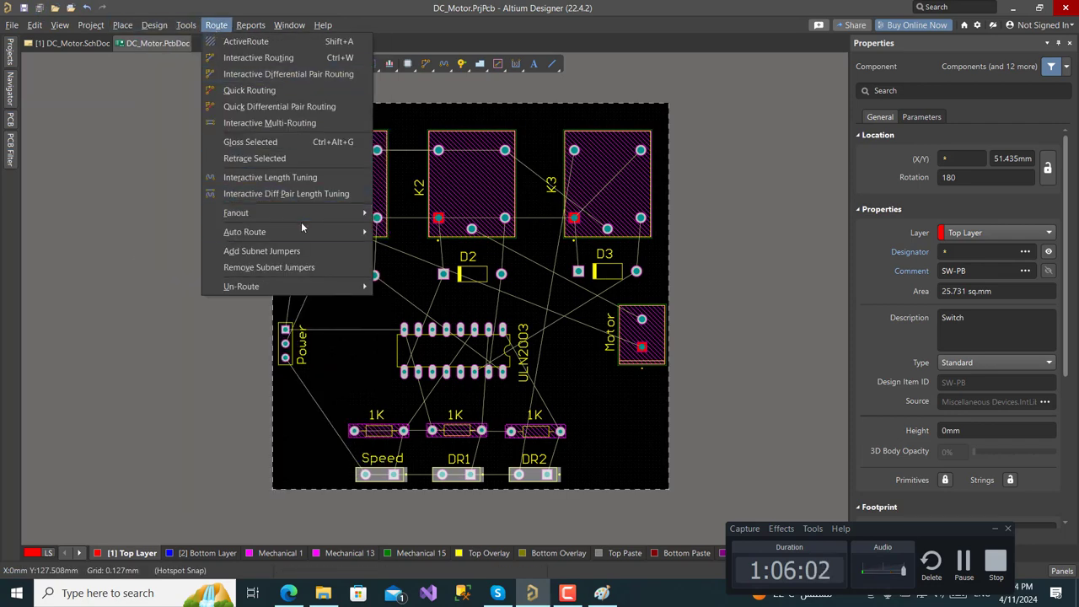
{"action": "mouse_move", "coordinate": [307, 231]}
{"action": "left_click", "coordinate": [420, 234]}
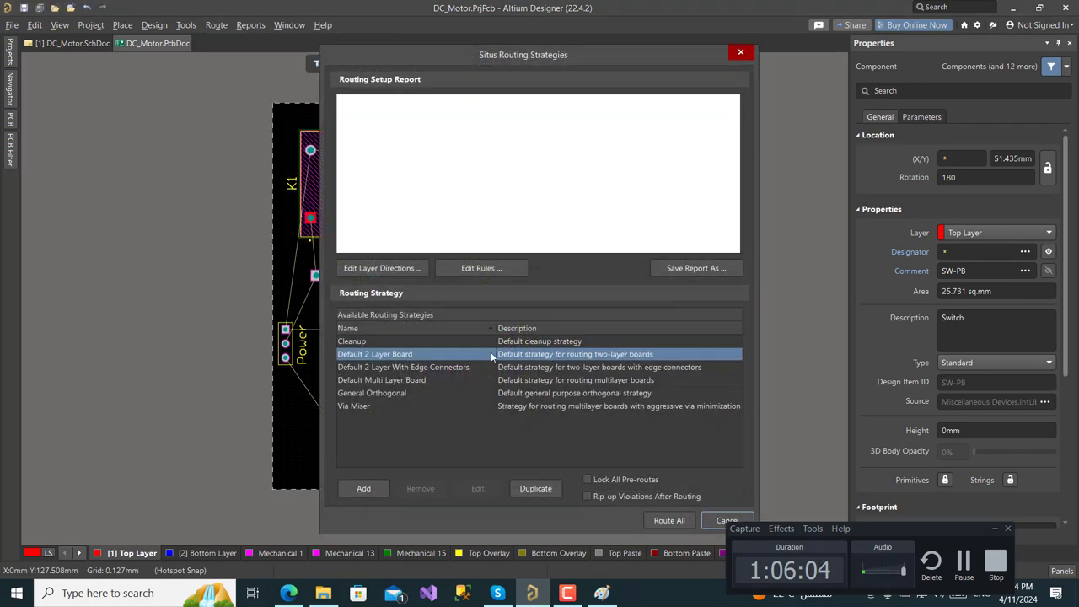
{"action": "left_click", "coordinate": [666, 520]}
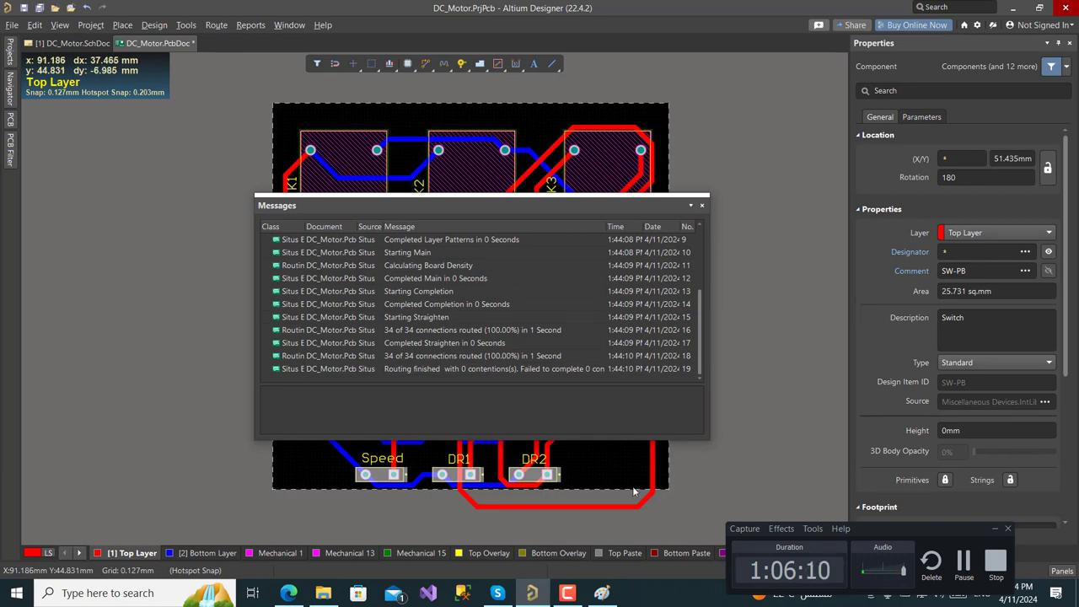
{"action": "left_click", "coordinate": [704, 208]}
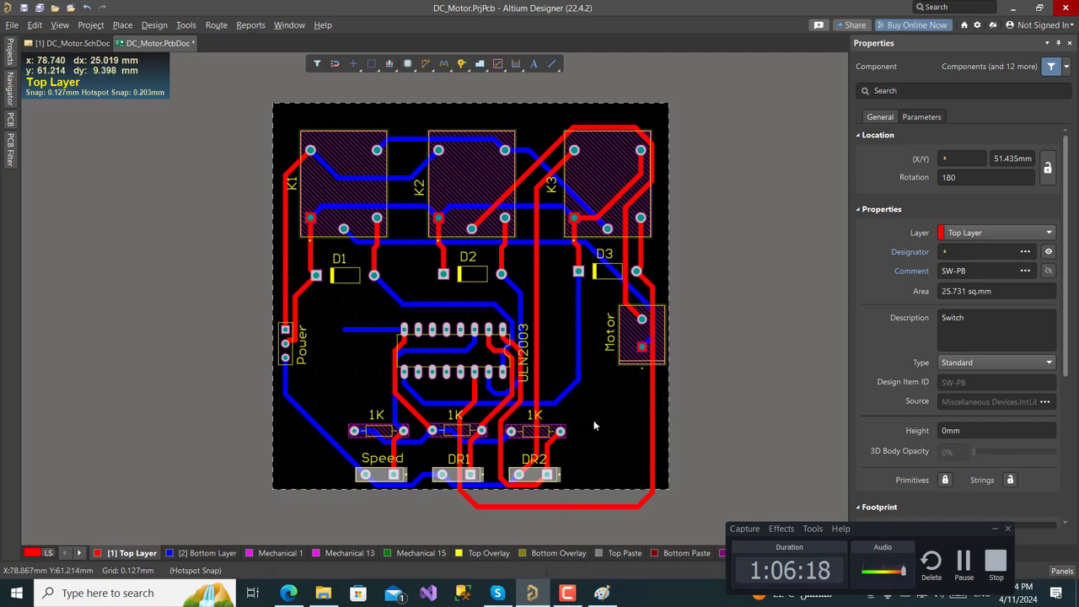
Trace the NetD3_1 track that leaves the board outline, and un-route all connections on the board
{"action": "left_click", "coordinate": [651, 379]}
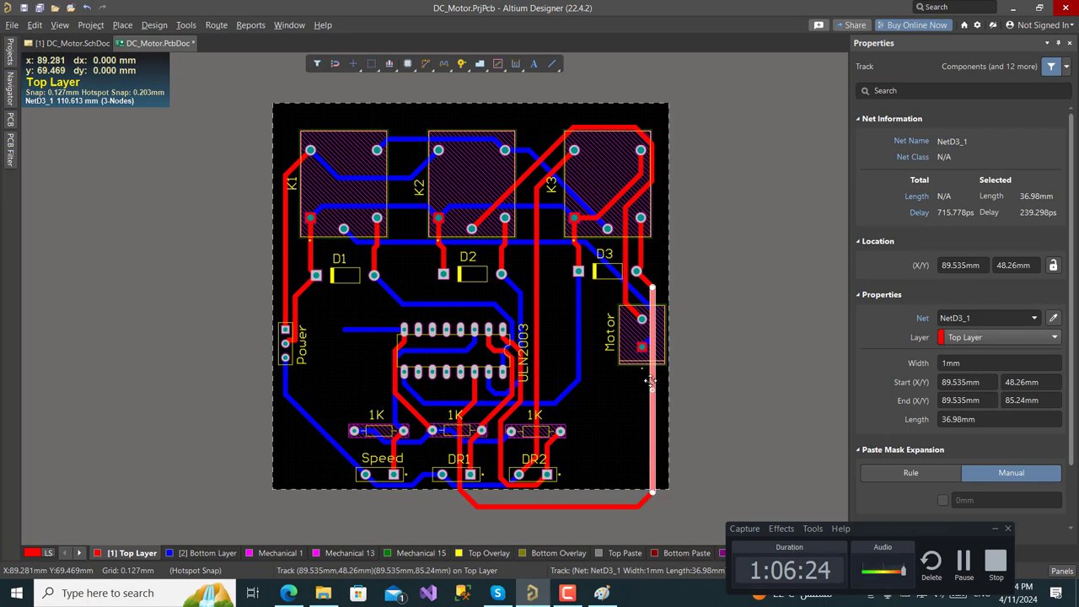
{"action": "right_click_drag", "start_coordinate": [738, 472], "coordinate": [690, 449]}
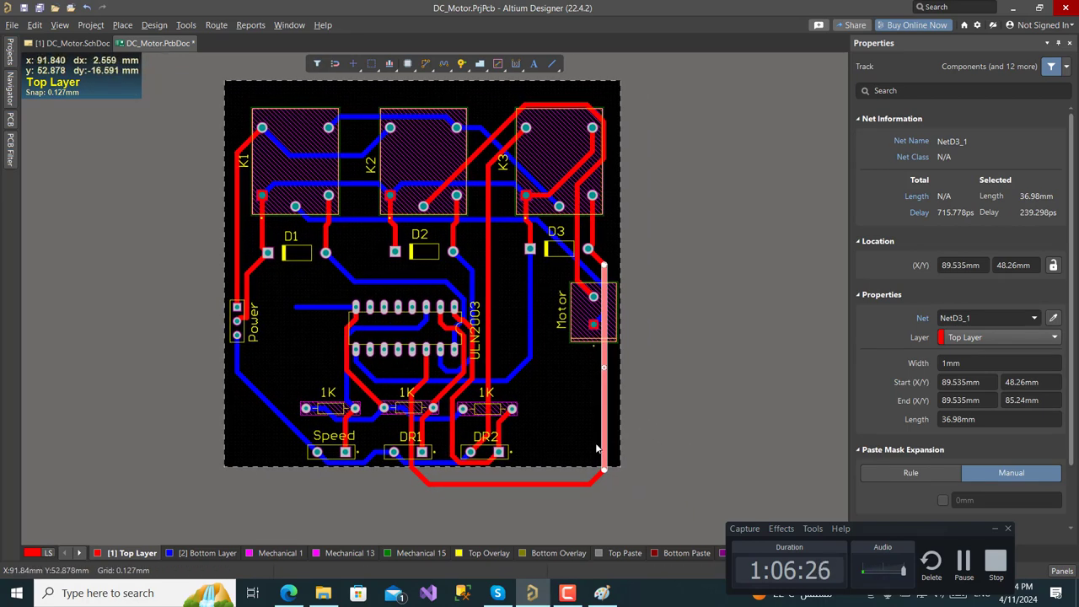
{"action": "scroll", "coordinate": [509, 440], "scroll_direction": "up", "scroll_amount": 2, "text": "ctrl"}
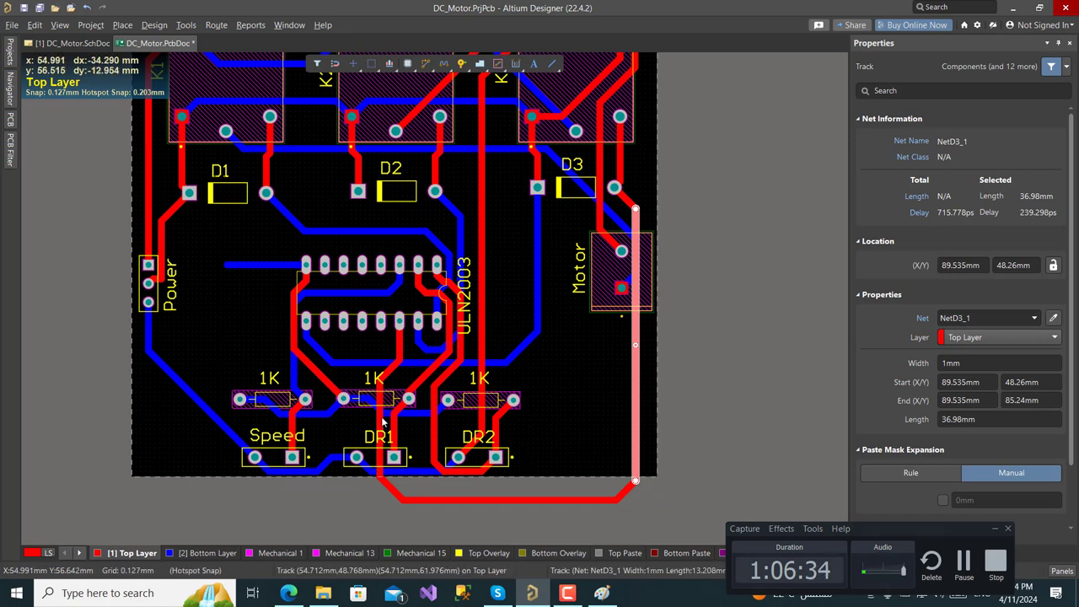
{"action": "left_click", "coordinate": [401, 343]}
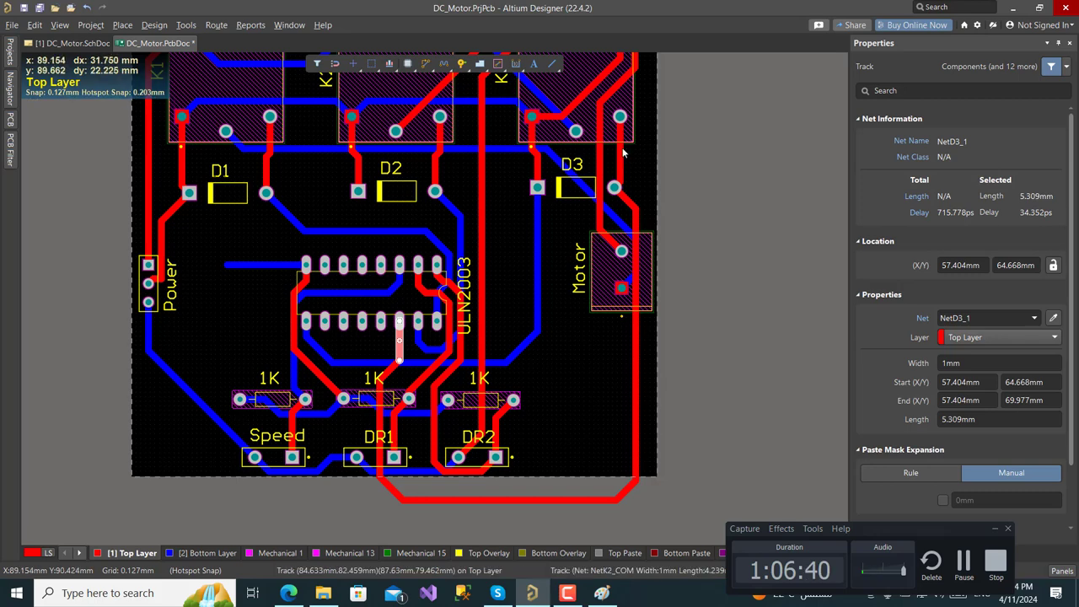
{"action": "left_click", "coordinate": [721, 335]}
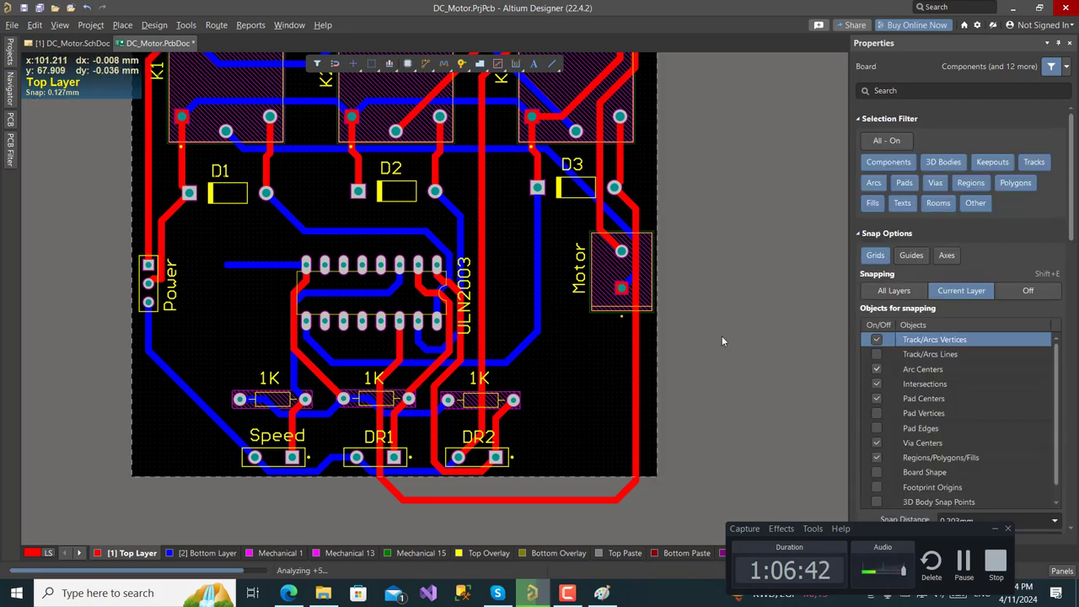
{"action": "key", "text": "u"}
{"action": "key", "text": "a"}
Rotate relay K1 together with diode D1 by 90° and place them in the board's upper-left corner
{"action": "scroll", "coordinate": [545, 328], "scroll_direction": "right", "scroll_amount": 3, "text": "shift"}
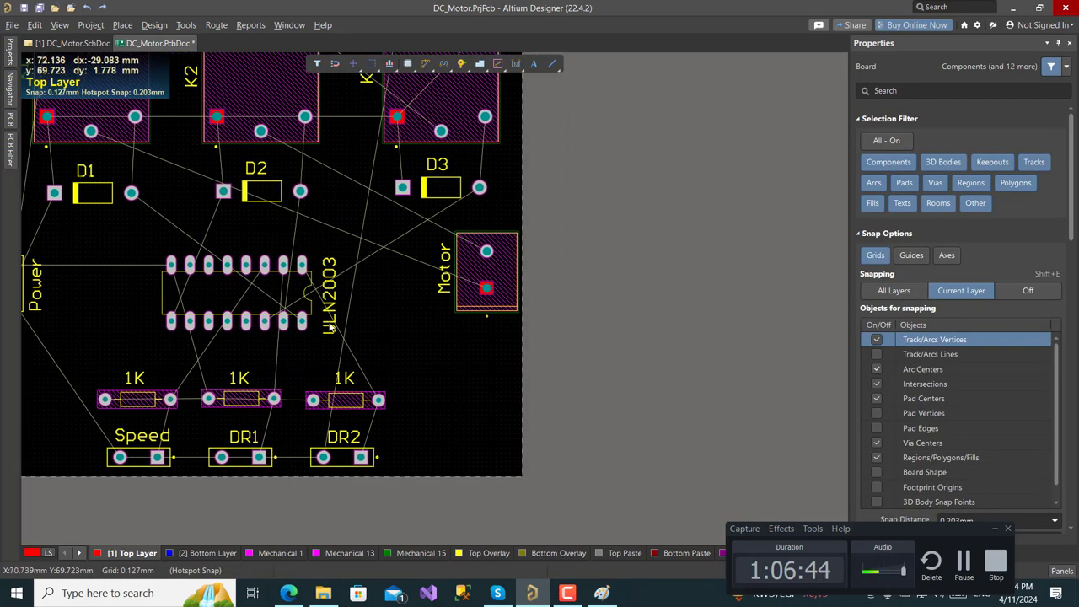
{"action": "scroll", "coordinate": [328, 326], "scroll_direction": "down", "scroll_amount": 3, "text": "ctrl"}
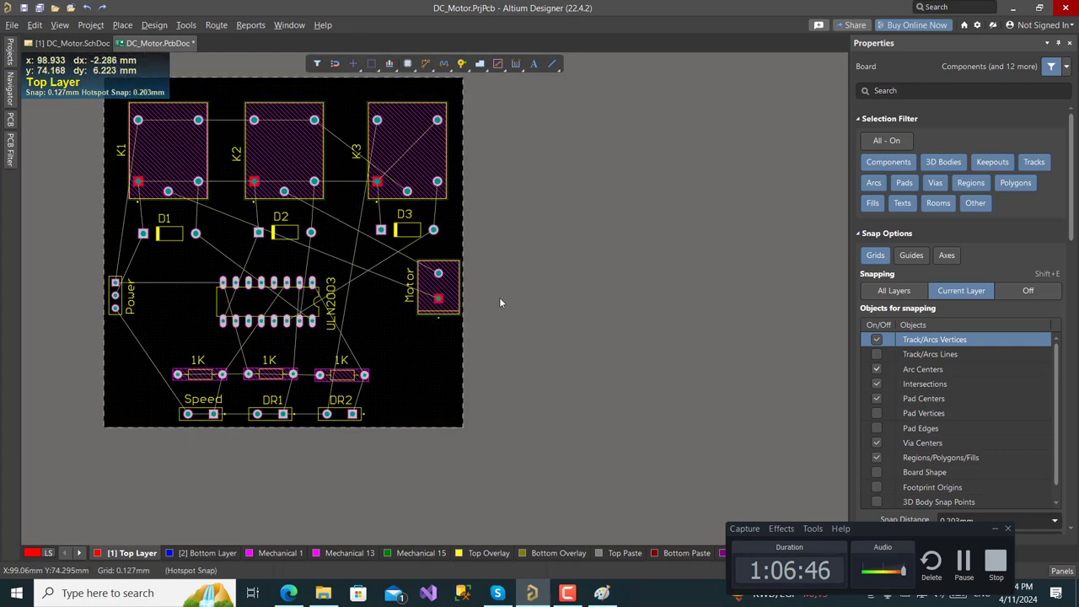
{"action": "right_click_drag", "start_coordinate": [499, 297], "coordinate": [646, 310]}
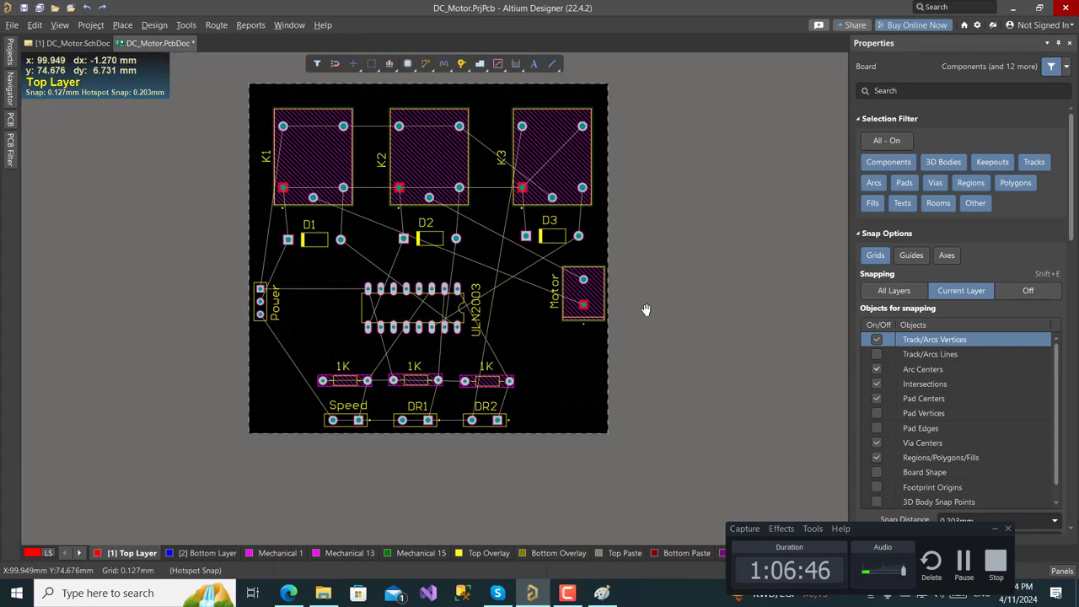
{"action": "left_click", "coordinate": [315, 174]}
{"action": "left_click", "coordinate": [313, 240], "text": "shift"}
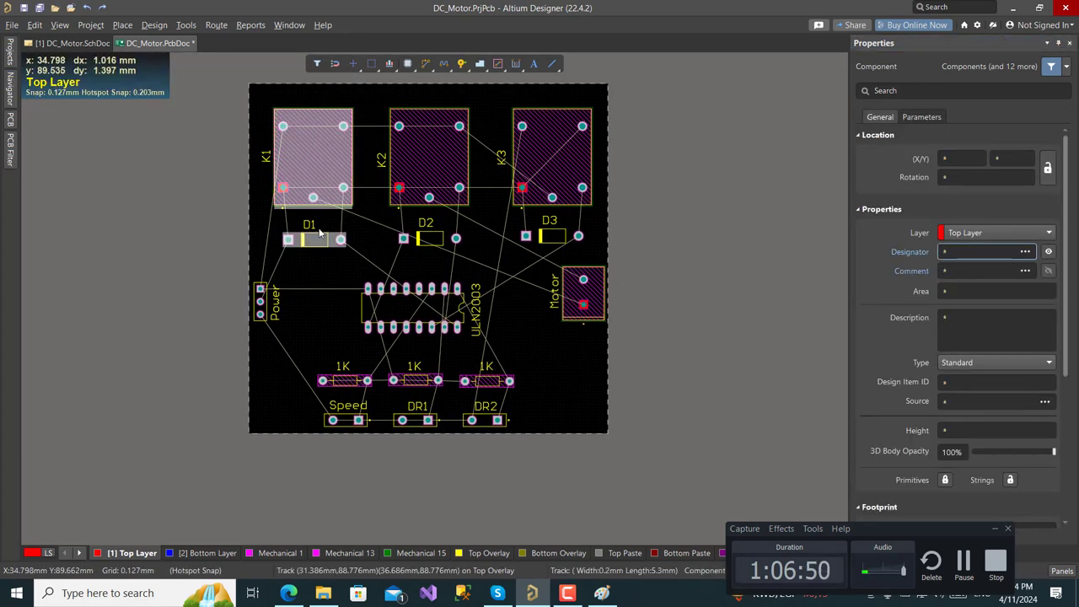
{"action": "left_click_drag", "start_coordinate": [313, 175], "coordinate": [330, 148]}
{"action": "key", "text": "space"}
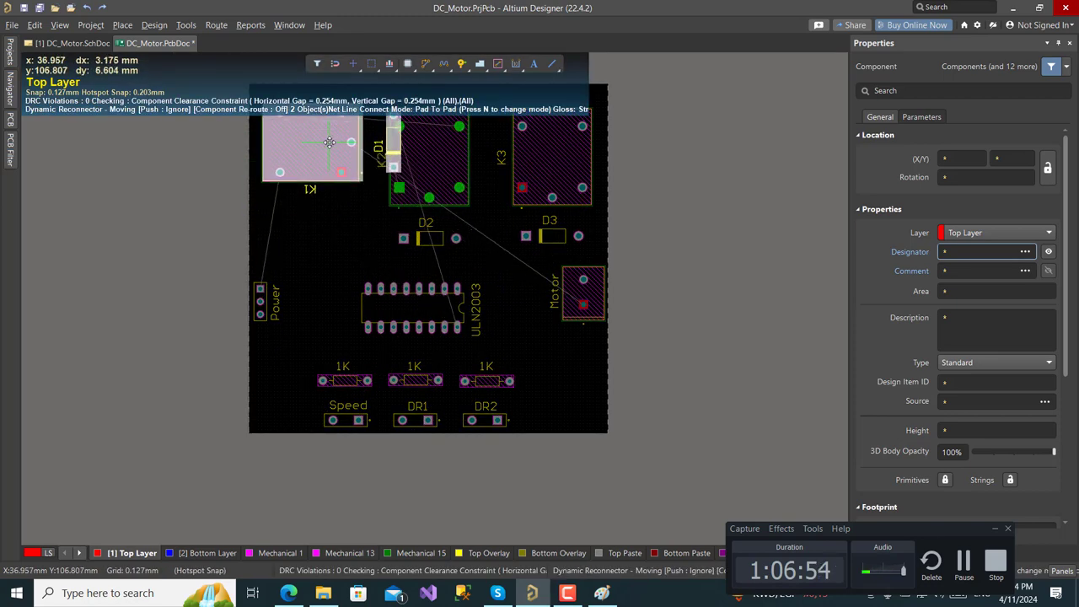
{"action": "left_click", "coordinate": [330, 148]}
Rotate relay K2 together with diode D2 by 90° and place them directly below K1 and D1
{"action": "scroll", "coordinate": [403, 171], "scroll_direction": "down", "scroll_amount": 2, "text": "ctrl"}
{"action": "left_click", "coordinate": [403, 171]}
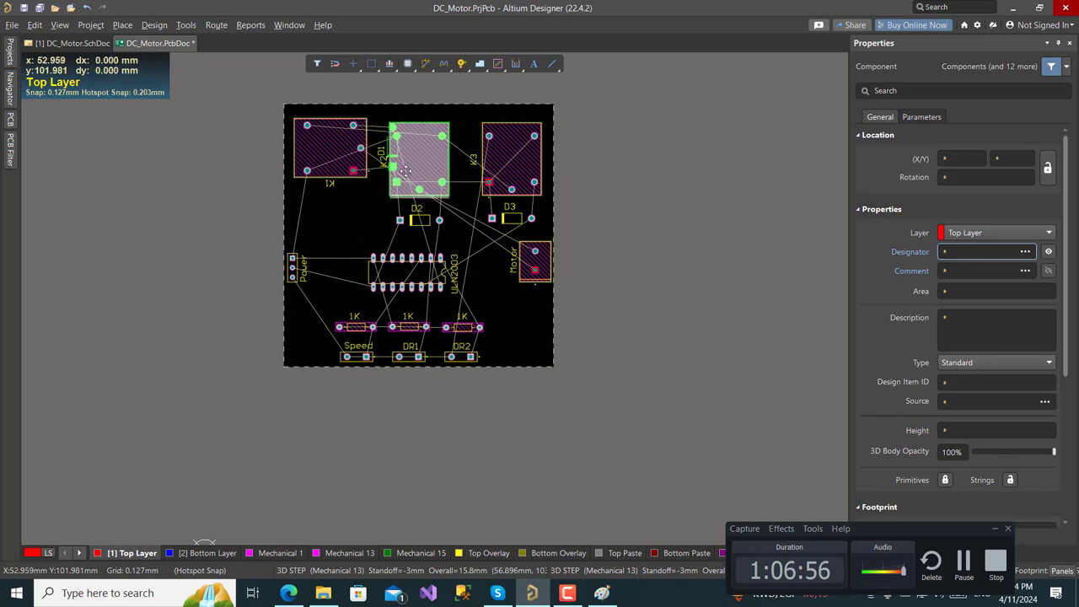
{"action": "left_click", "coordinate": [418, 220], "text": "shift"}
{"action": "left_click_drag", "start_coordinate": [418, 221], "coordinate": [351, 214]}
{"action": "key", "text": "space"}
{"action": "scroll", "coordinate": [391, 220], "scroll_direction": "down", "scroll_amount": 1, "text": "ctrl"}
{"action": "scroll", "coordinate": [392, 221], "scroll_direction": "down", "scroll_amount": 2, "text": "ctrl"}
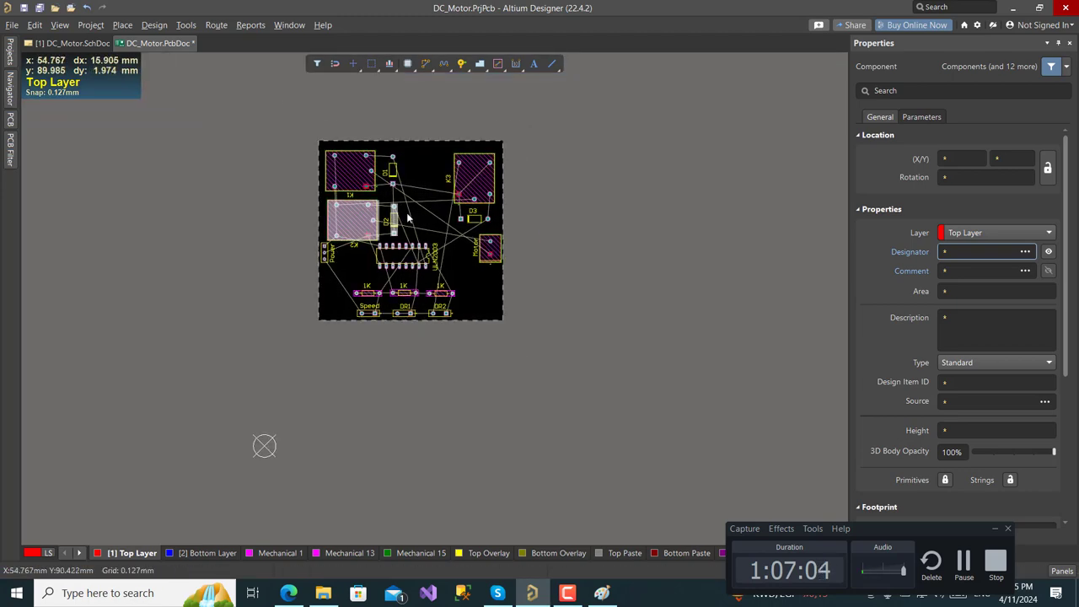
Rotate relay K3 together with diode D3 by 90° and place them in the board's upper-right area, beside D1
{"action": "scroll", "coordinate": [354, 179], "scroll_direction": "up", "scroll_amount": 2, "text": "ctrl"}
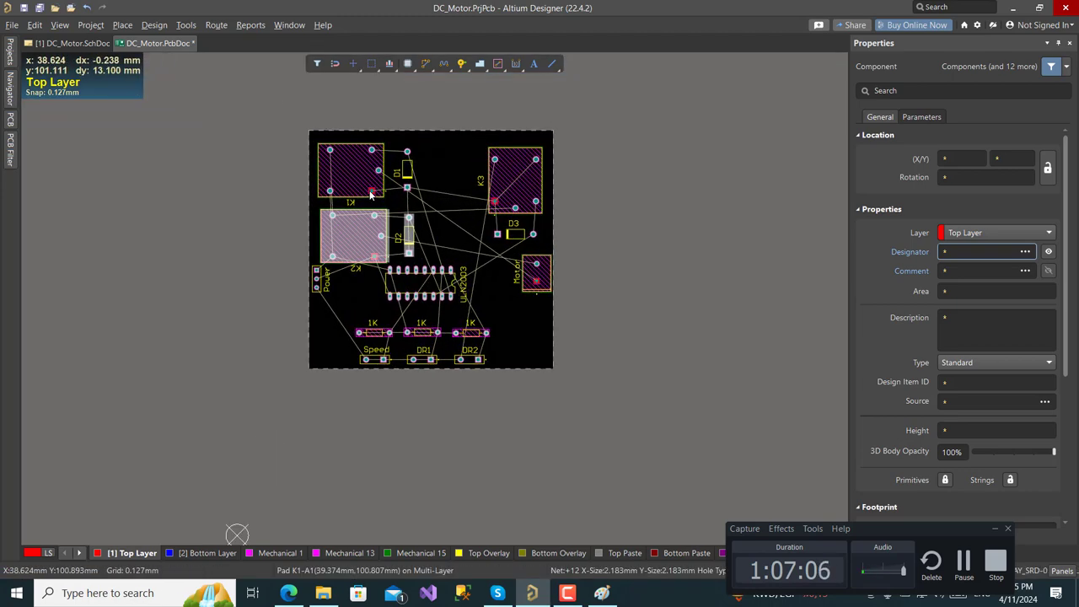
{"action": "left_click", "coordinate": [536, 188]}
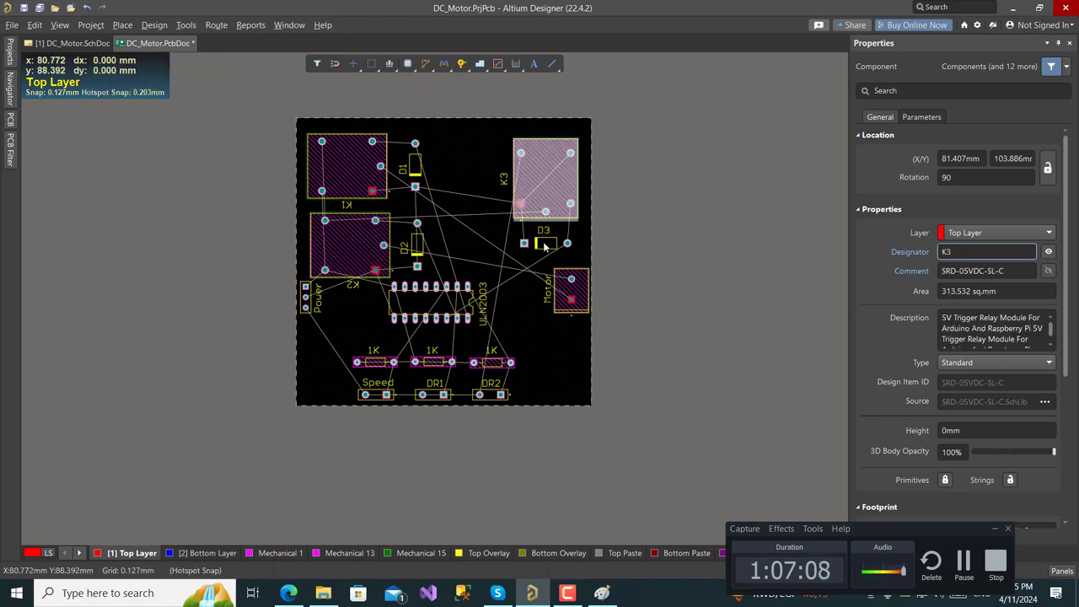
{"action": "left_click", "coordinate": [545, 246], "text": "shift"}
{"action": "left_click_drag", "start_coordinate": [534, 188], "coordinate": [491, 186]}
{"action": "scroll", "coordinate": [469, 195], "scroll_direction": "up", "scroll_amount": 1, "text": "ctrl"}
{"action": "key", "text": "space"}
Move the ULN2003 right and slightly up, next to the Motor connector
{"action": "scroll", "coordinate": [489, 189], "scroll_direction": "down", "scroll_amount": 2, "text": "ctrl"}
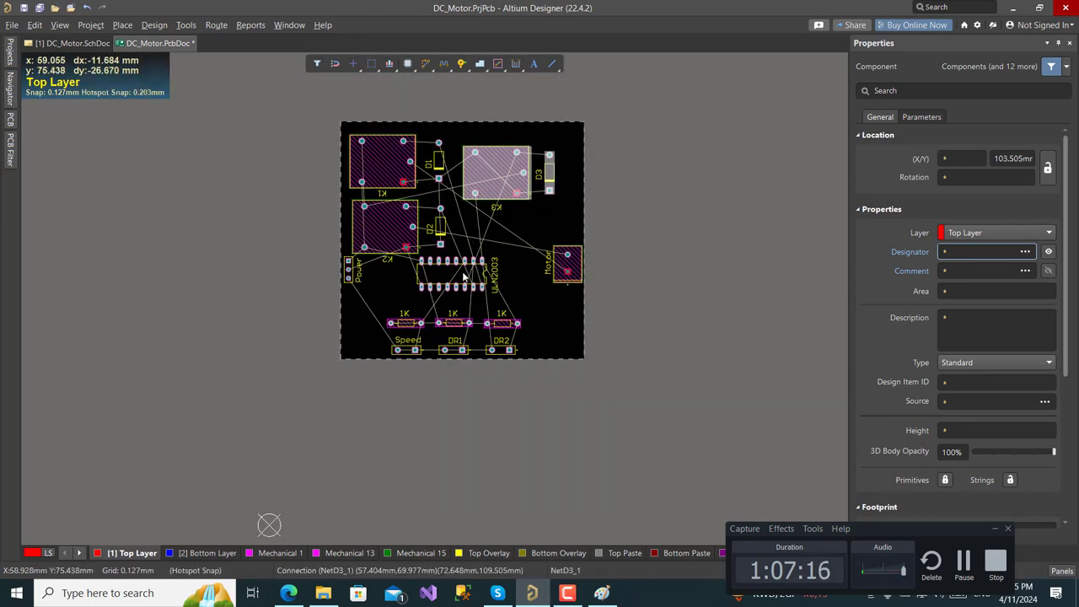
{"action": "left_click", "coordinate": [445, 290]}
{"action": "left_click_drag", "start_coordinate": [444, 289], "coordinate": [491, 273]}
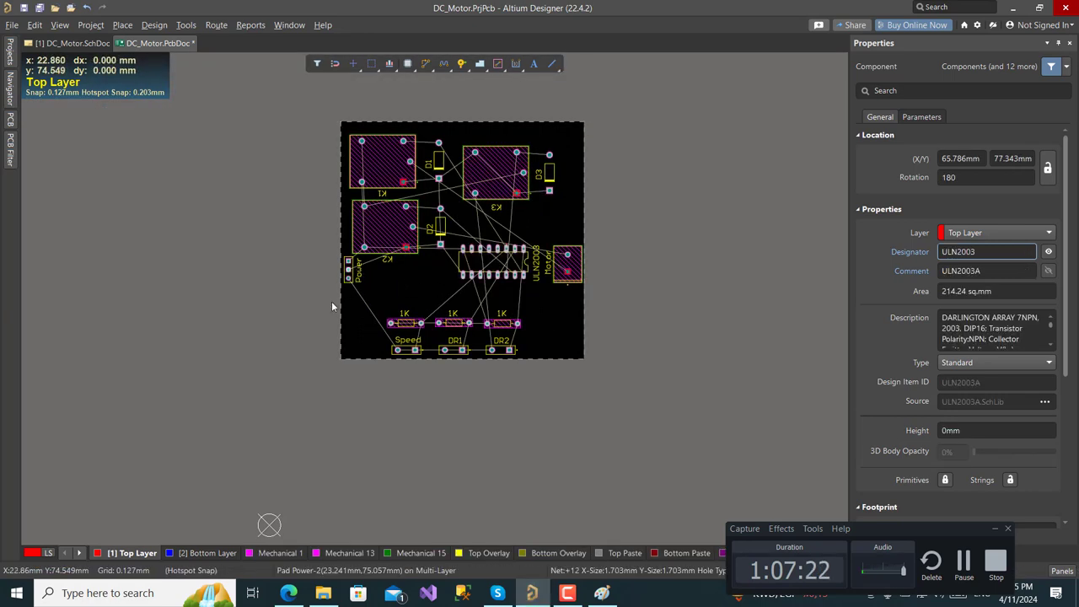
Move the Power header about 4 mm down and about 1.3 mm right, clear of relay K2
{"action": "left_click", "coordinate": [348, 269]}
{"action": "left_click", "coordinate": [355, 277]}
{"action": "scroll", "coordinate": [354, 277], "scroll_direction": "up", "scroll_amount": 2, "text": "ctrl"}
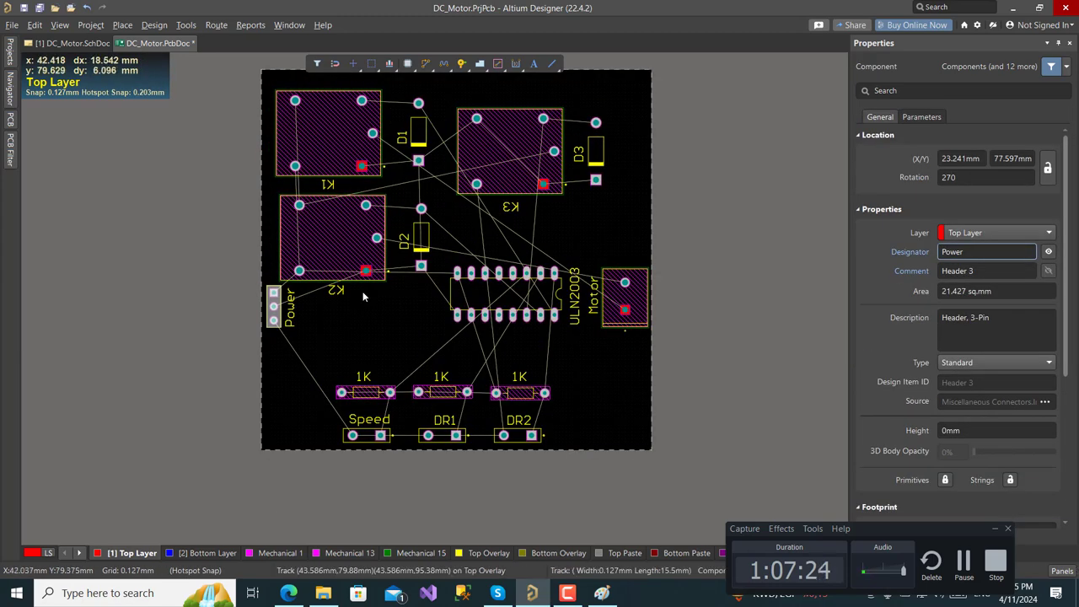
{"action": "left_click_drag", "start_coordinate": [287, 319], "coordinate": [285, 341]}
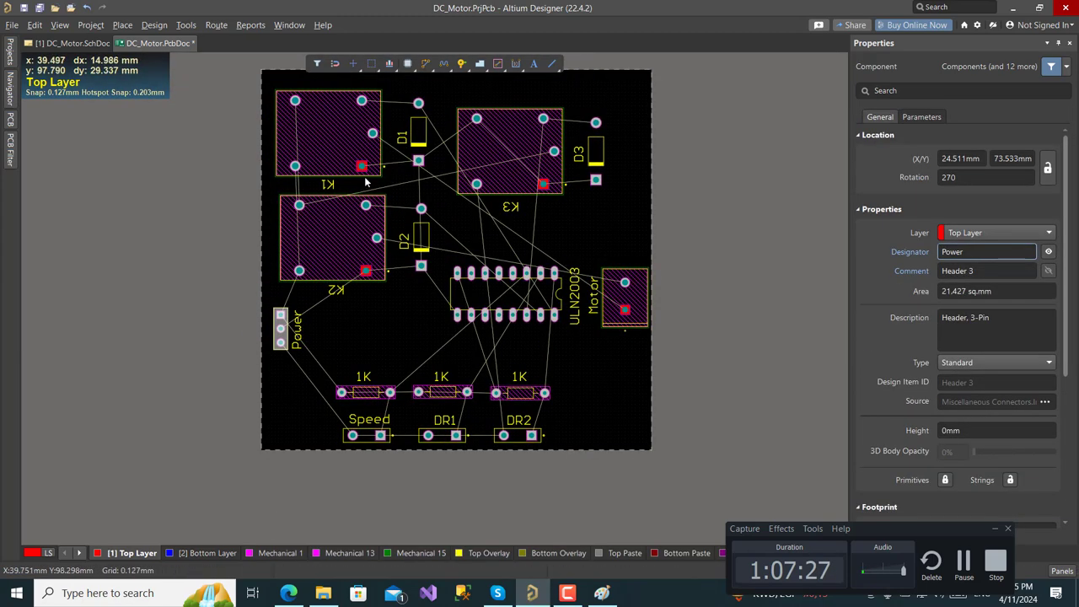
Align relays K1 and K2 to their left edges
{"action": "left_click", "coordinate": [330, 202]}
{"action": "left_click", "coordinate": [327, 136], "text": "shift"}
{"action": "right_click", "coordinate": [328, 135]}
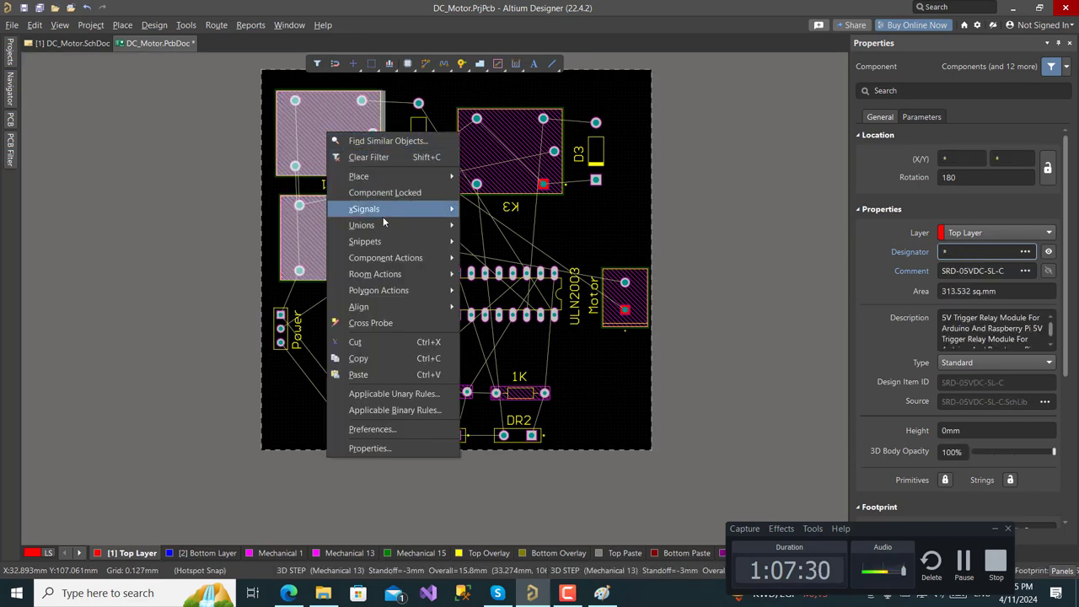
{"action": "mouse_move", "coordinate": [412, 308]}
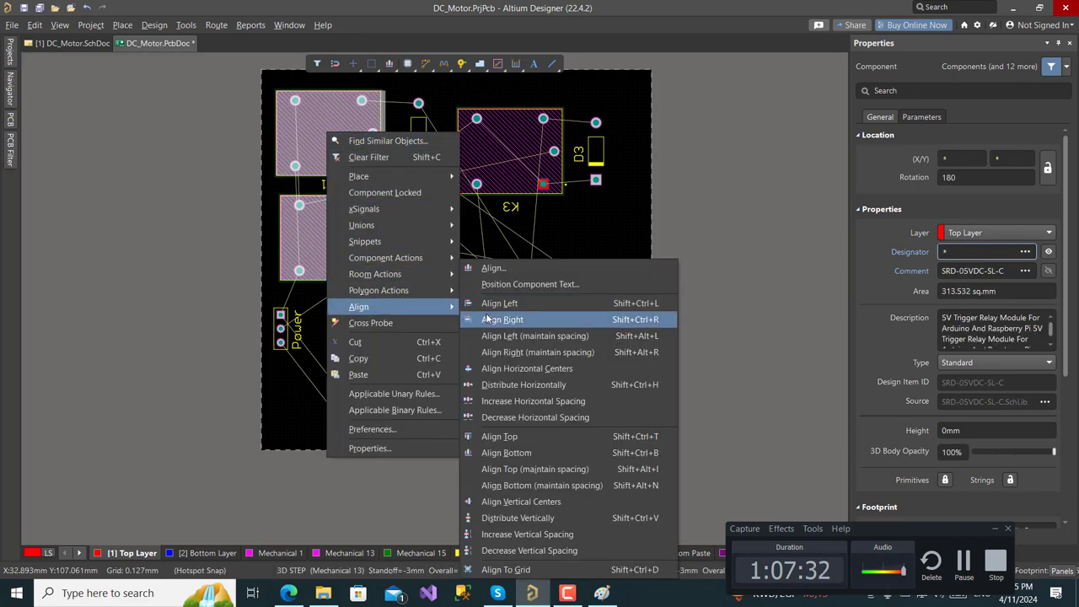
{"action": "left_click", "coordinate": [530, 309]}
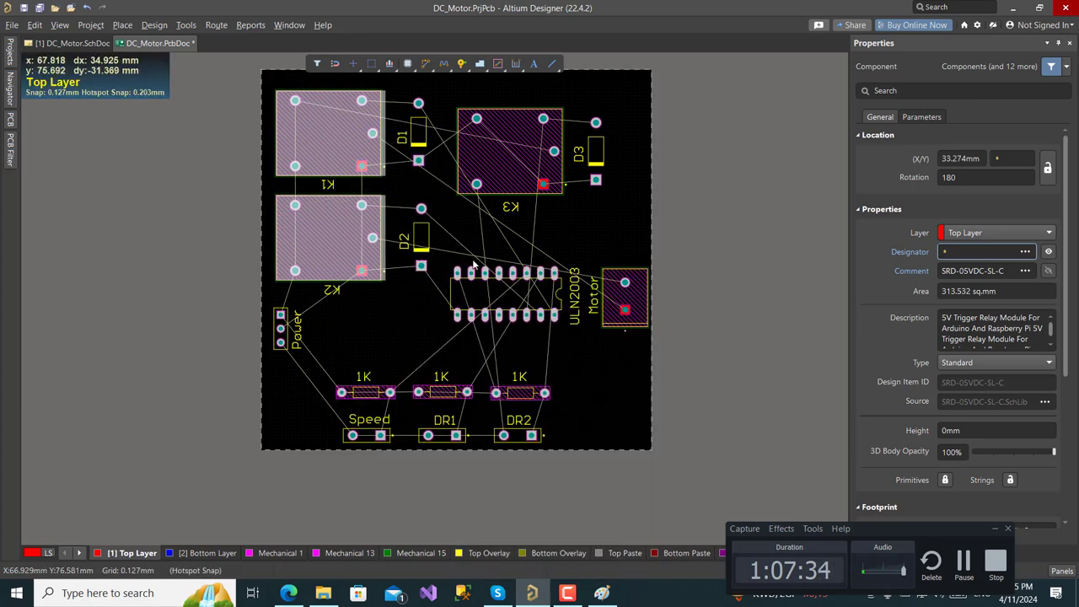
Align diodes D1 and D2 to their left edges
{"action": "left_click", "coordinate": [412, 140]}
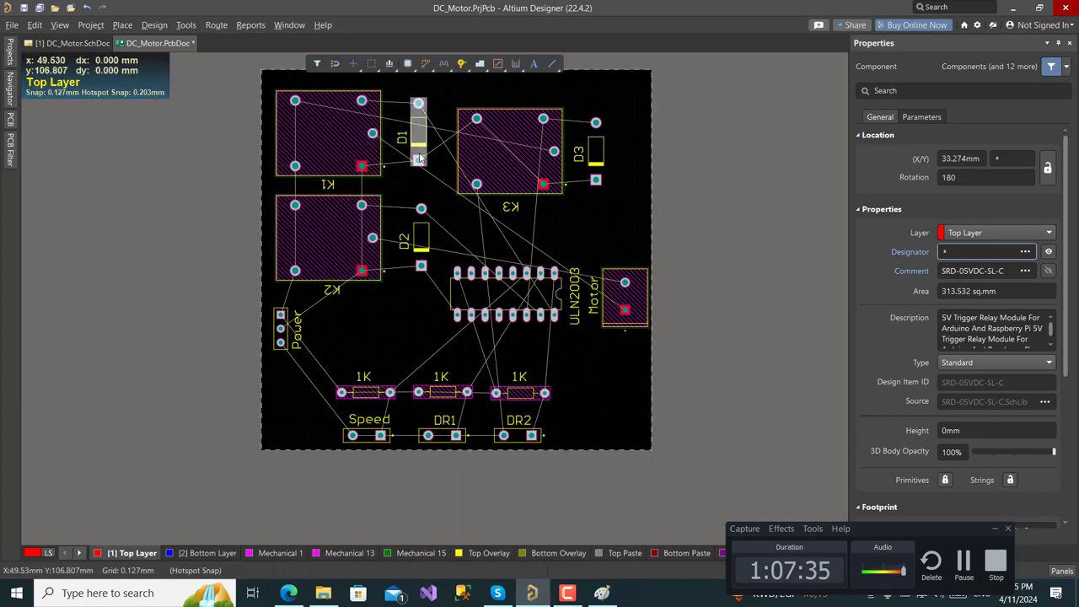
{"action": "right_click", "coordinate": [422, 238]}
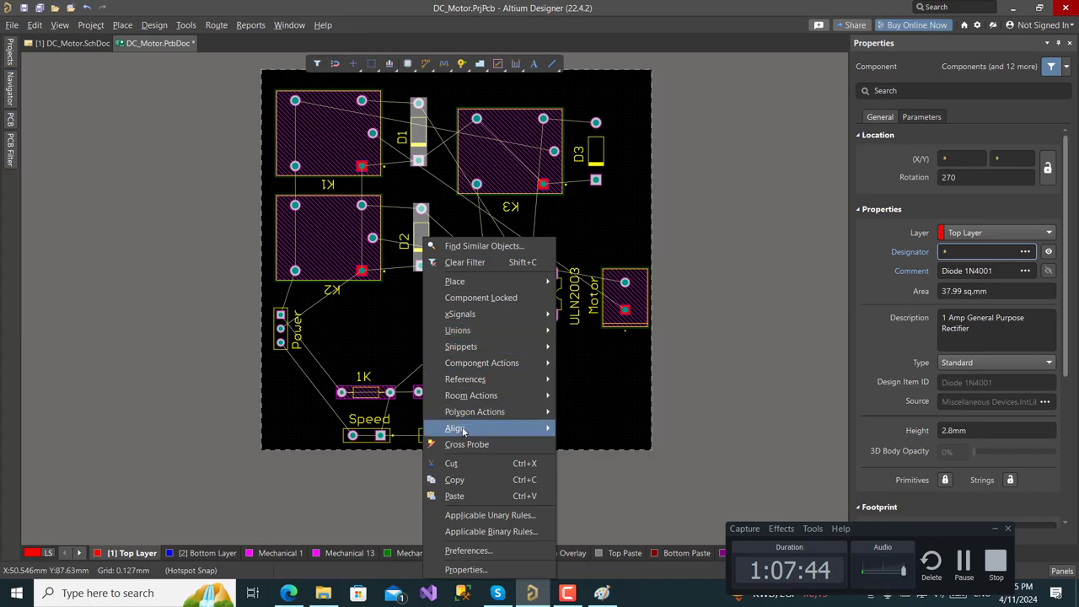
{"action": "mouse_move", "coordinate": [486, 430]}
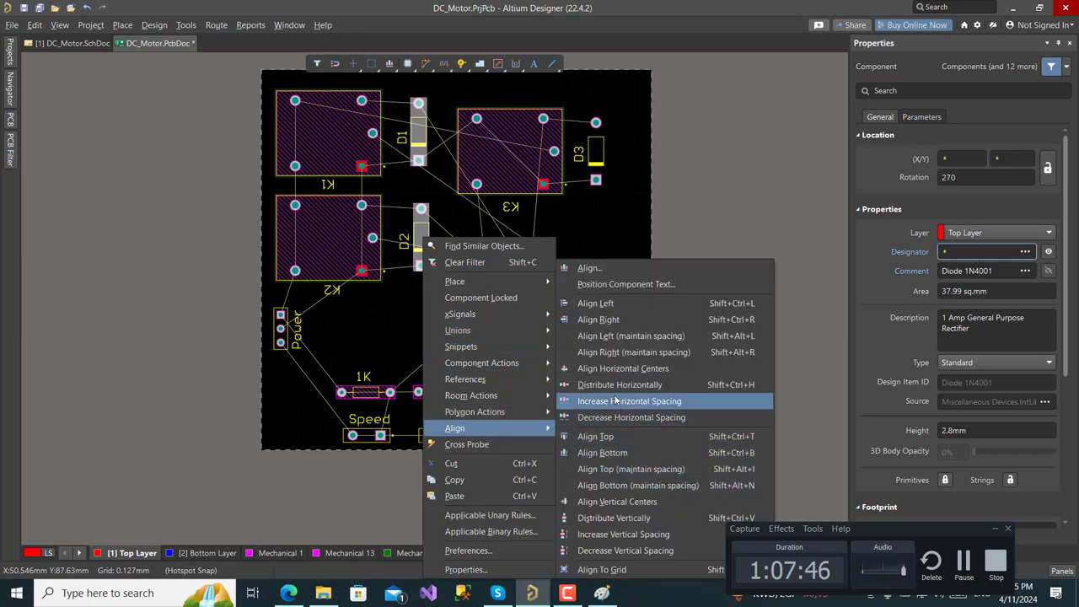
{"action": "left_click", "coordinate": [621, 314]}
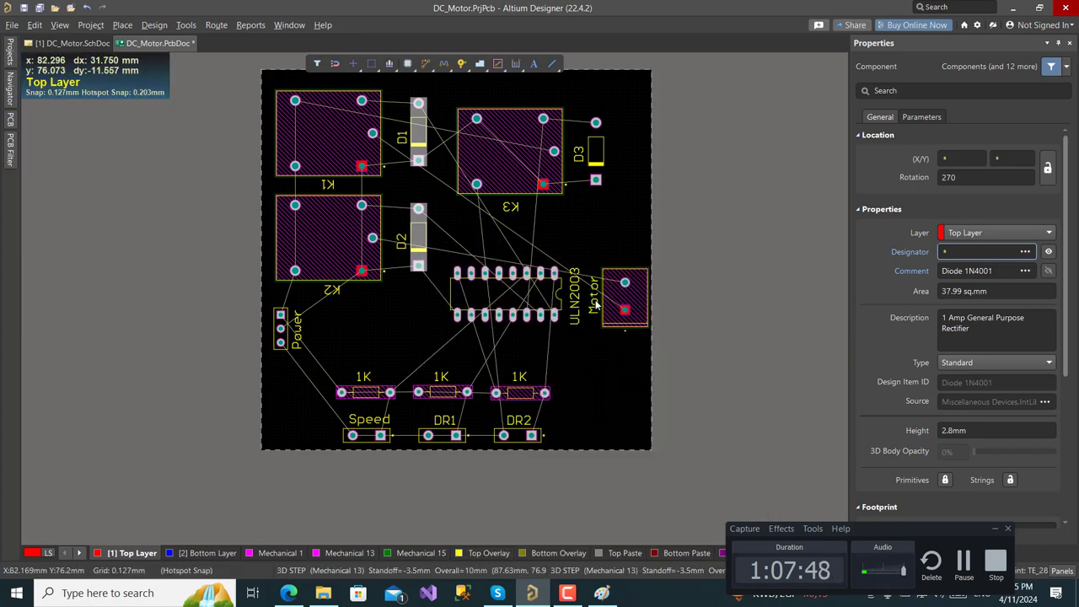
Move relay K3 and diode D3 together slightly down, away from the board's upper edge
{"action": "left_click", "coordinate": [544, 181]}
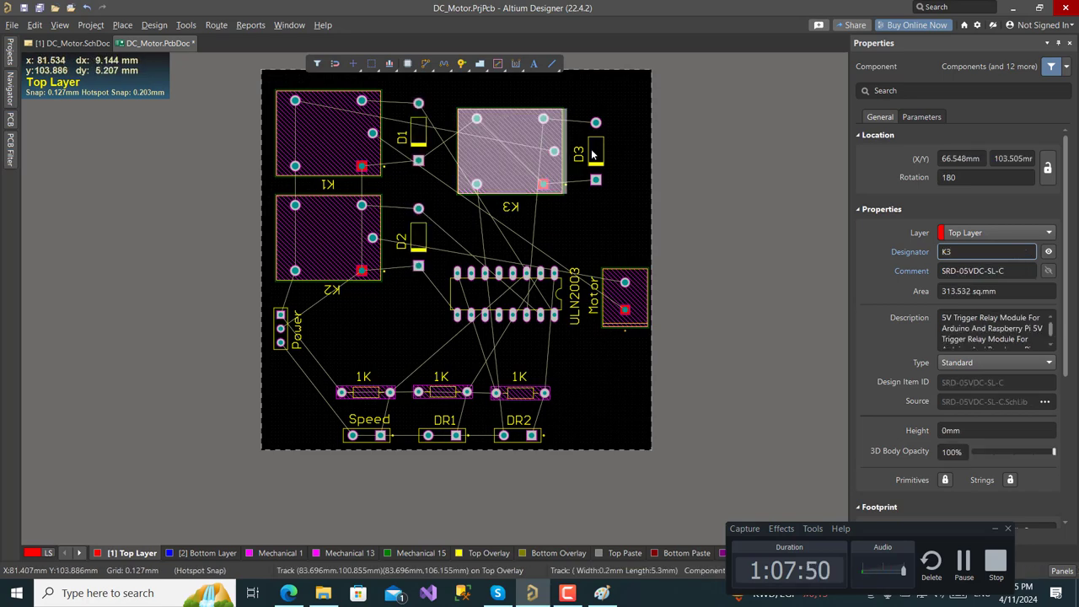
{"action": "left_click", "coordinate": [595, 152], "text": "shift"}
{"action": "left_click_drag", "start_coordinate": [519, 161], "coordinate": [517, 194]}
Move the Motor connector to the board's upper-right corner above D3, and shift the ULN2003 slightly down
{"action": "left_click", "coordinate": [630, 317]}
{"action": "left_click_drag", "start_coordinate": [630, 317], "coordinate": [616, 118]}
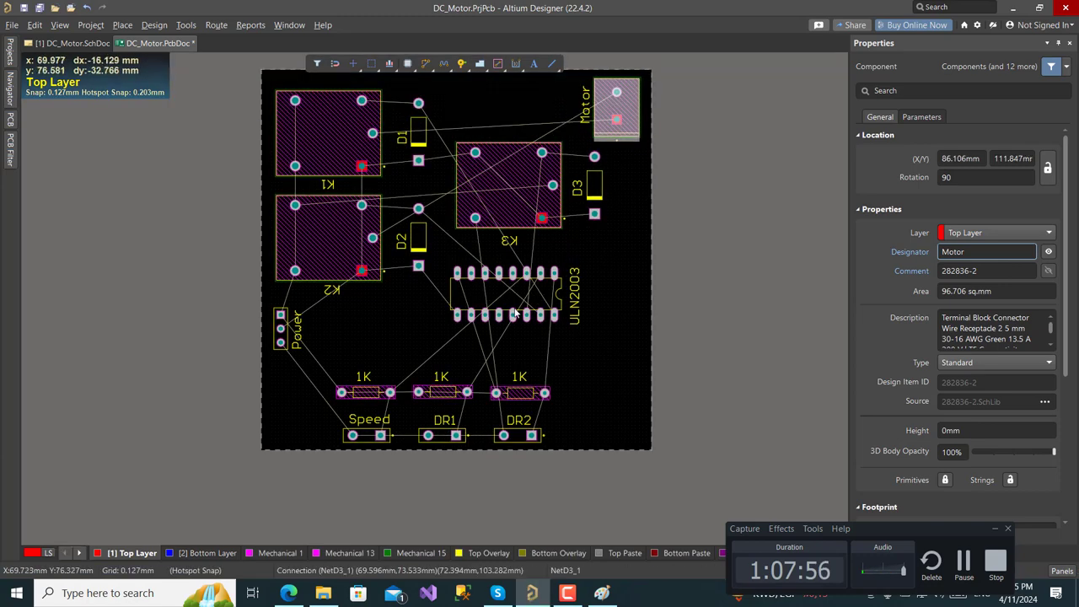
{"action": "left_click_drag", "start_coordinate": [520, 301], "coordinate": [516, 321]}
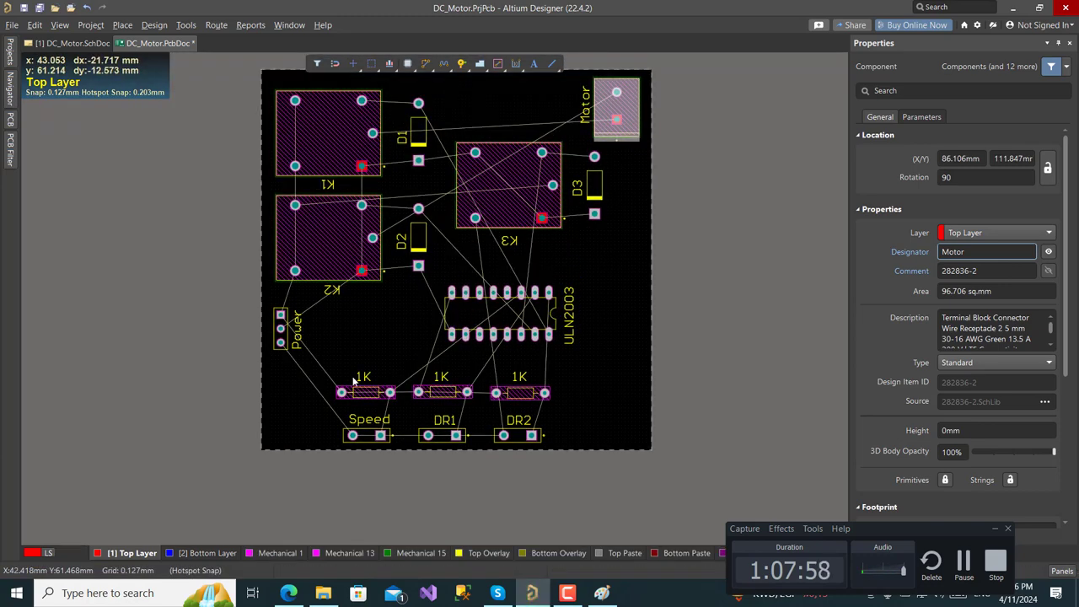
Move the three 1K resistors and the Speed, DR1 and DR2 switches together right, toward the board's lower-right corner
{"action": "left_click_drag", "start_coordinate": [321, 379], "coordinate": [398, 392]}
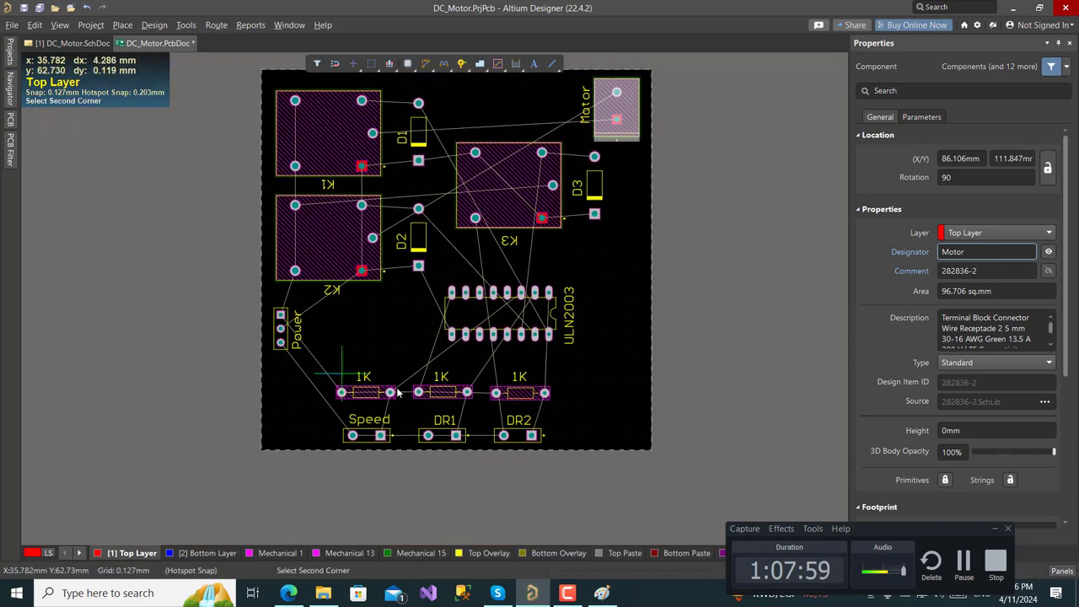
{"action": "left_click", "coordinate": [565, 449]}
{"action": "left_click_drag", "start_coordinate": [509, 392], "coordinate": [593, 396]}
Move the Power connector down toward the board's lower-left corner, and place the ULN2003 vertically between it and the resistors
{"action": "left_click", "coordinate": [279, 340]}
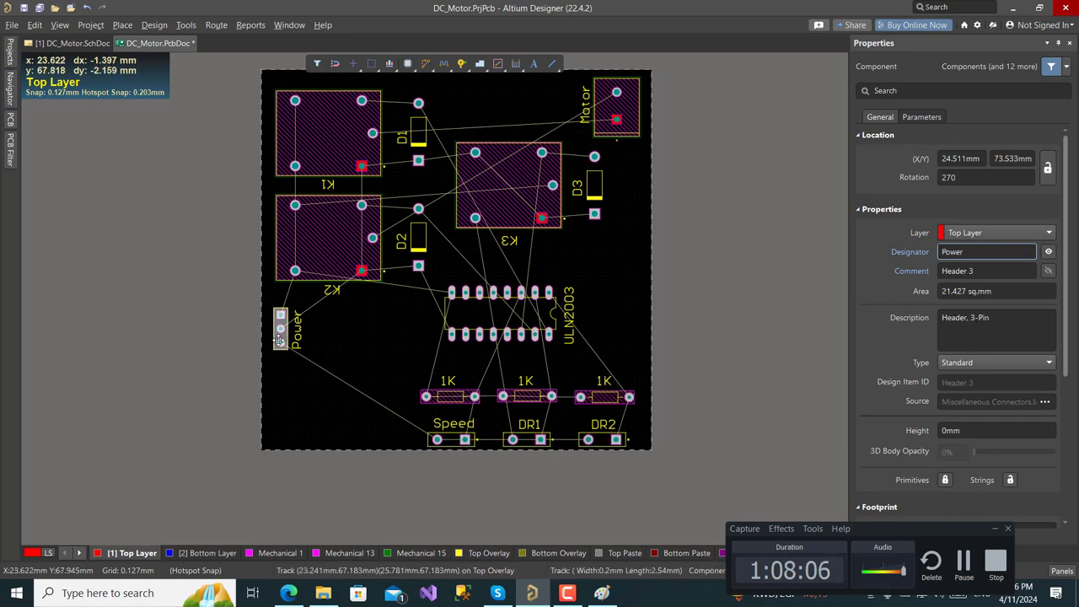
{"action": "left_click_drag", "start_coordinate": [279, 339], "coordinate": [277, 415]}
{"action": "left_click_drag", "start_coordinate": [501, 312], "coordinate": [366, 377]}
{"action": "key", "text": "space"}
{"action": "key", "text": "space"}
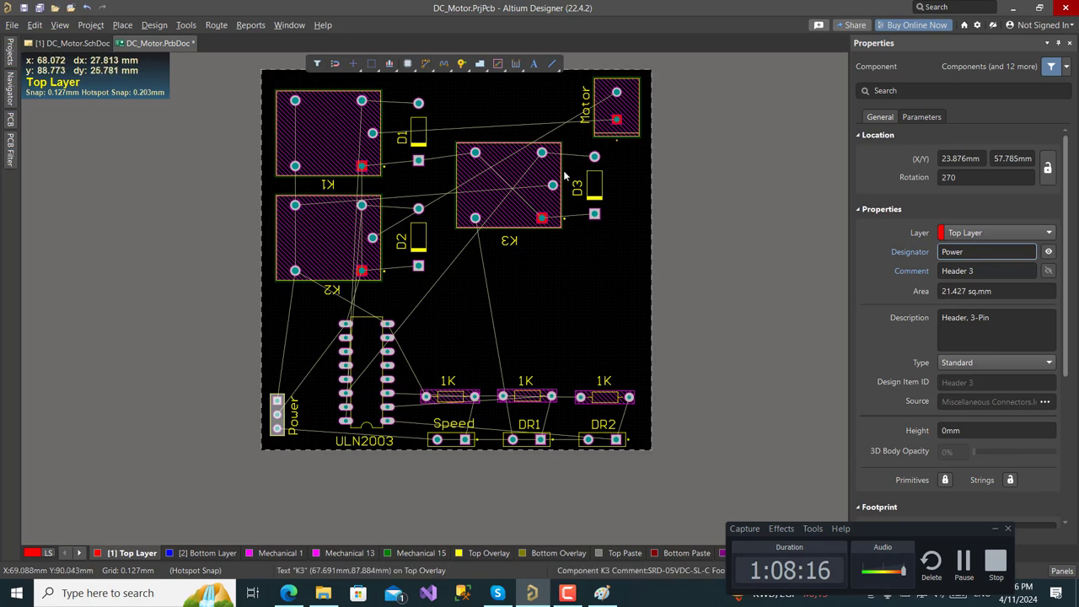
Move the Motor connector below D3 near the board's right edge, rotate it 180 degrees, and put its label on its left side
{"action": "left_click", "coordinate": [618, 112]}
{"action": "left_click_drag", "start_coordinate": [617, 113], "coordinate": [615, 289]}
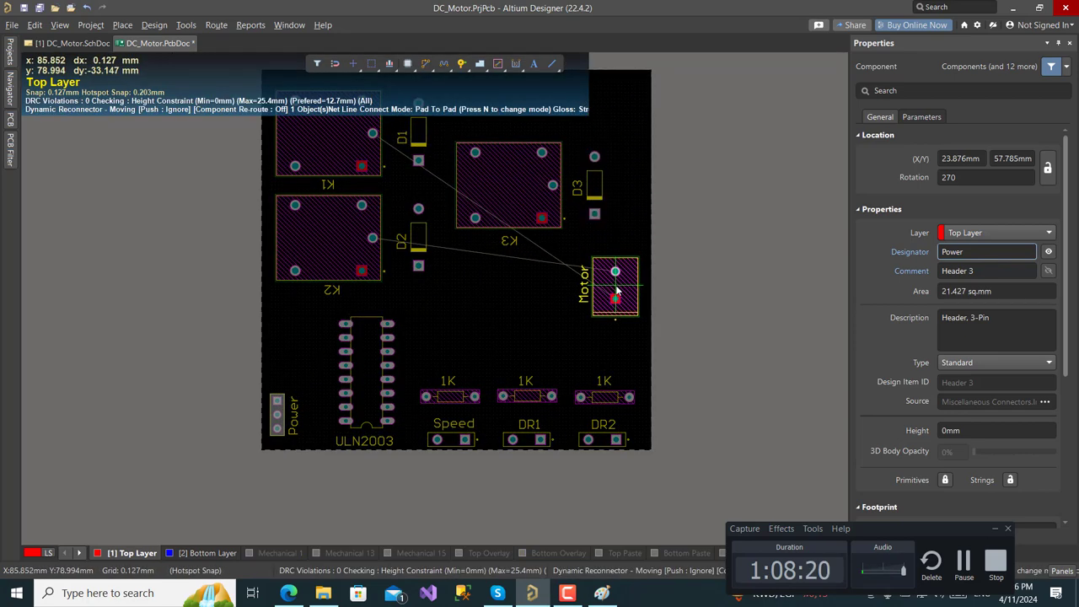
{"action": "key", "text": "space"}
{"action": "key", "text": "space"}
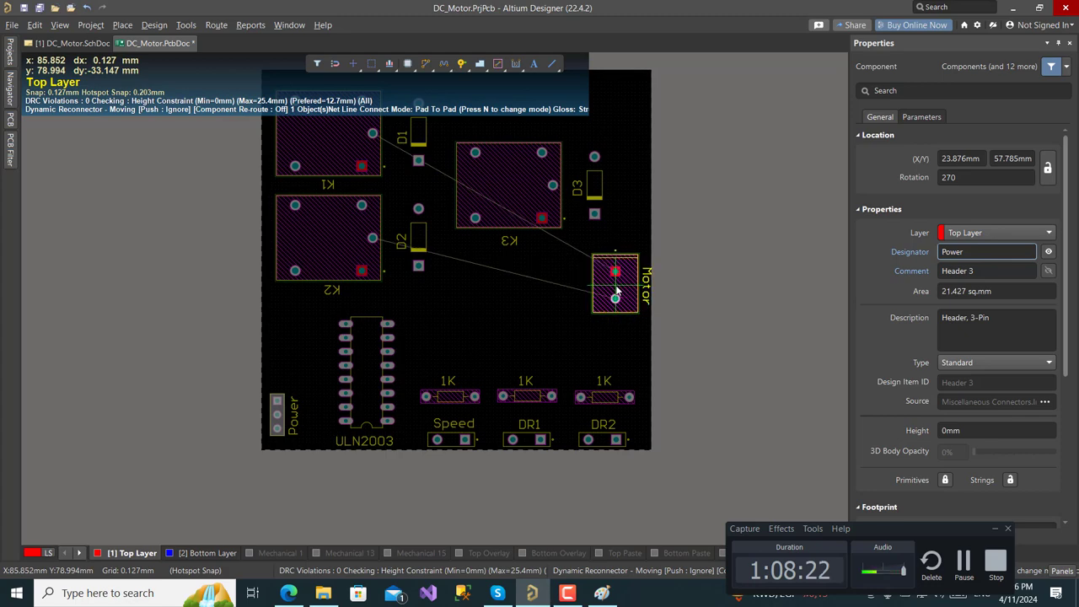
{"action": "left_click_drag", "start_coordinate": [615, 289], "coordinate": [615, 289]}
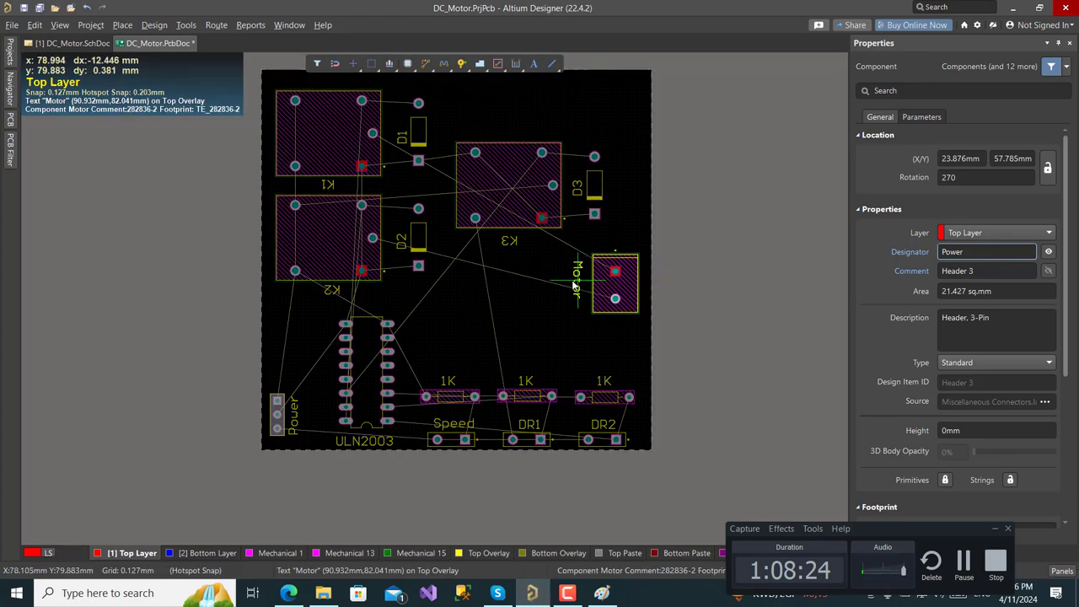
{"action": "left_click_drag", "start_coordinate": [615, 282], "coordinate": [617, 291]}
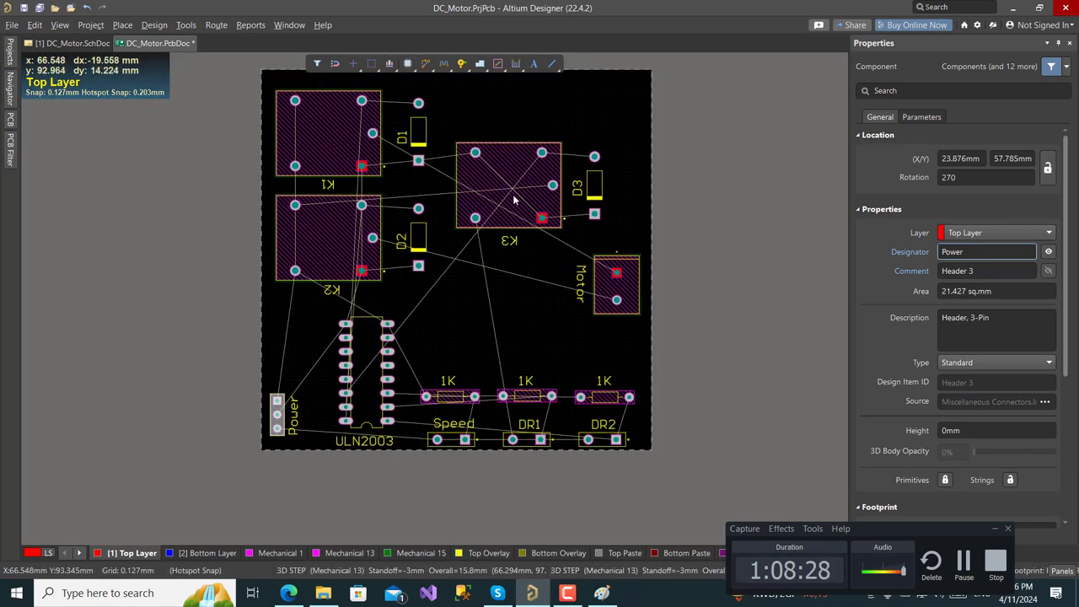
Shift relay K3 and diode D3 together slightly right and up, and save all documents
{"action": "left_click_drag", "start_coordinate": [455, 131], "coordinate": [595, 223]}
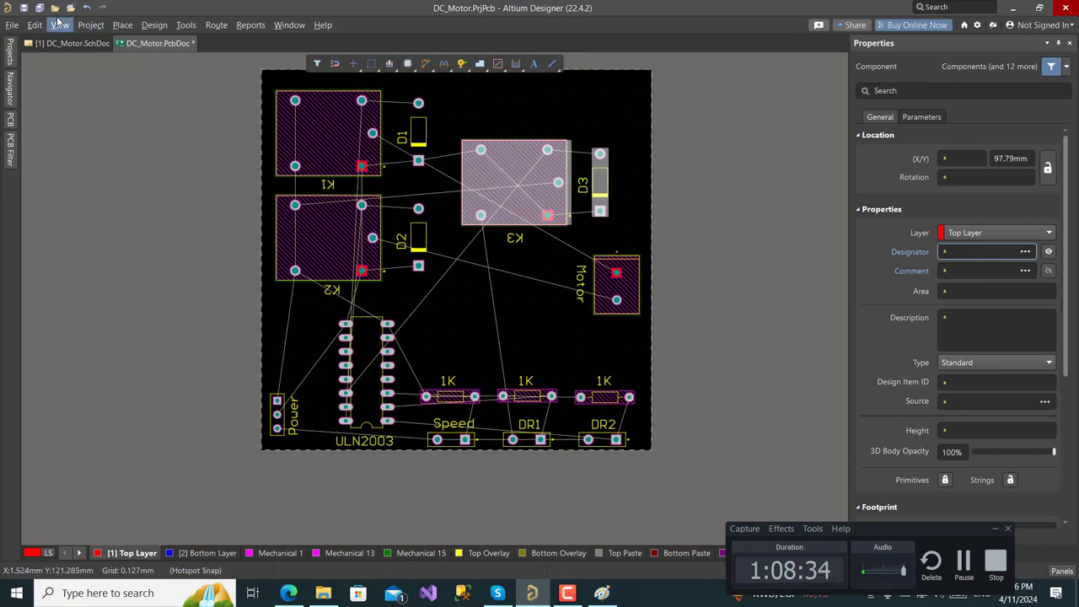
{"action": "left_click", "coordinate": [39, 9]}
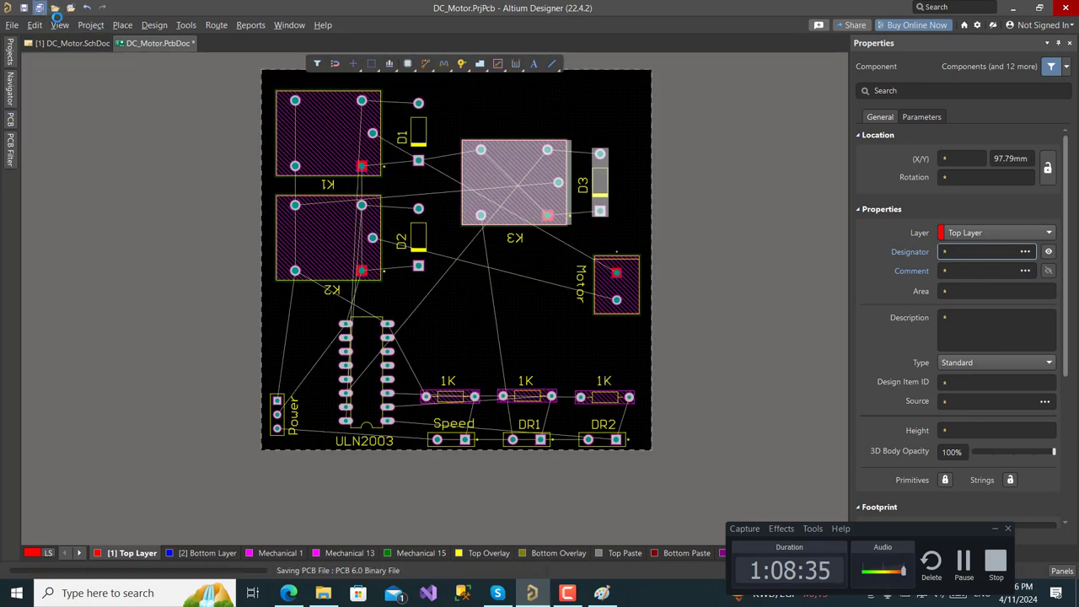
Auto-route the whole board with the Default 2 Layer Board strategy, and close the routing messages
{"action": "left_click", "coordinate": [216, 25]}
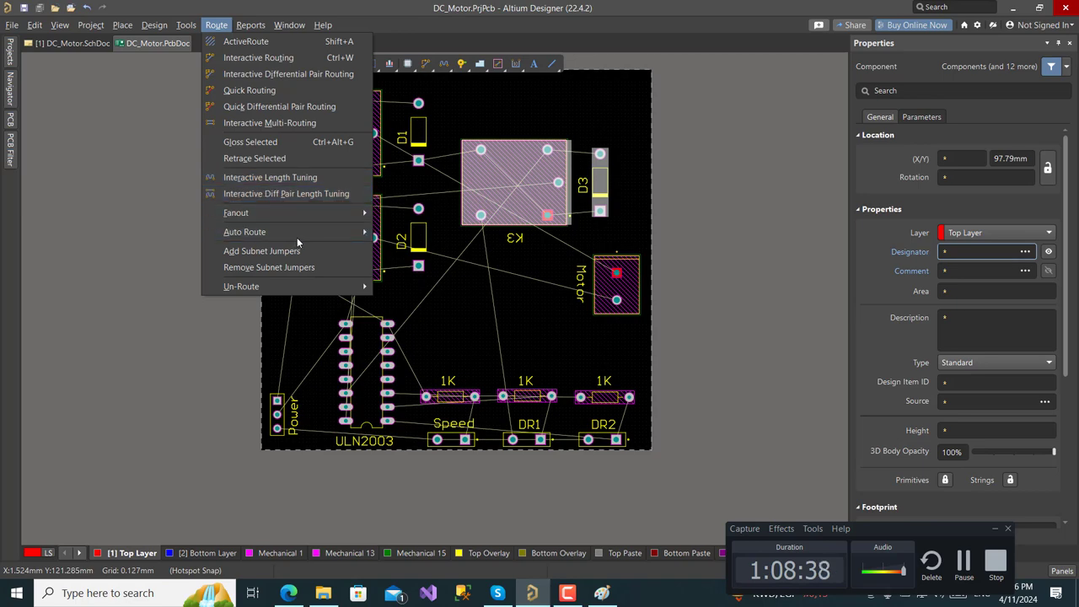
{"action": "mouse_move", "coordinate": [342, 234]}
{"action": "left_click", "coordinate": [402, 232]}
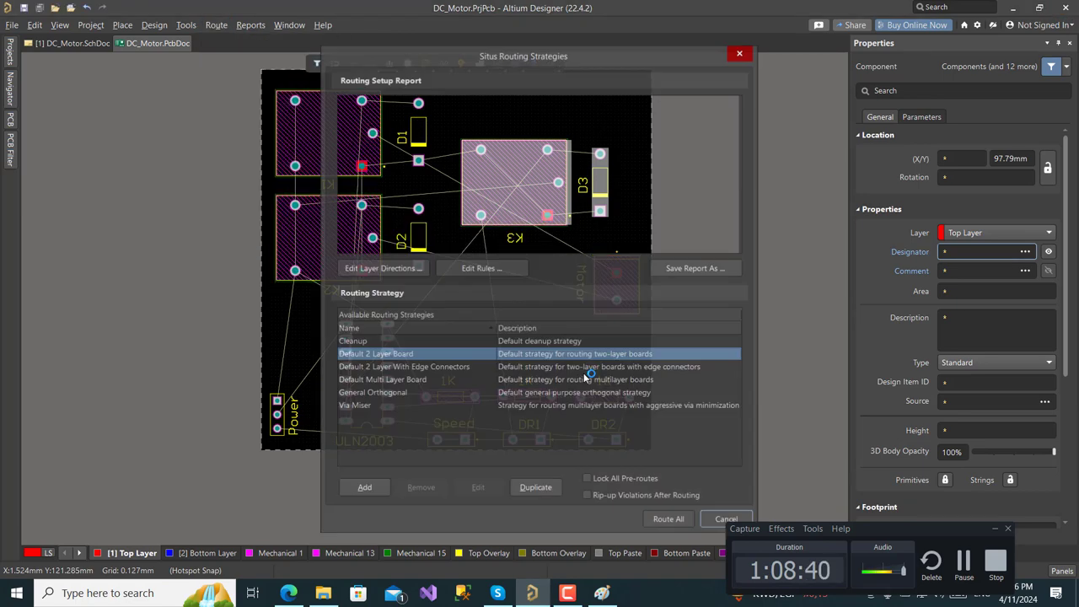
{"action": "left_click", "coordinate": [667, 520]}
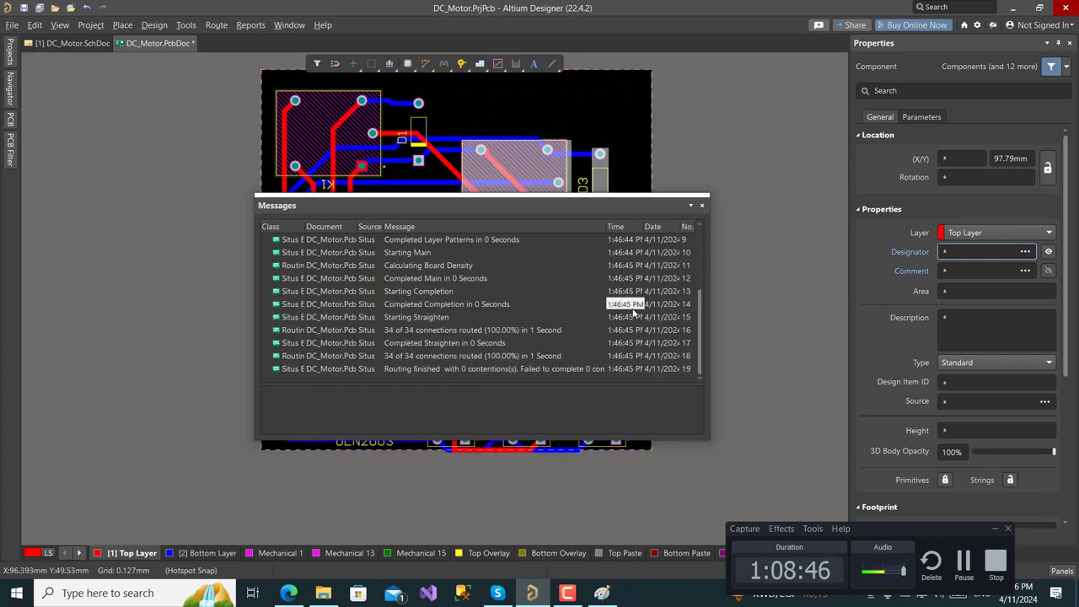
{"action": "left_click", "coordinate": [703, 206]}
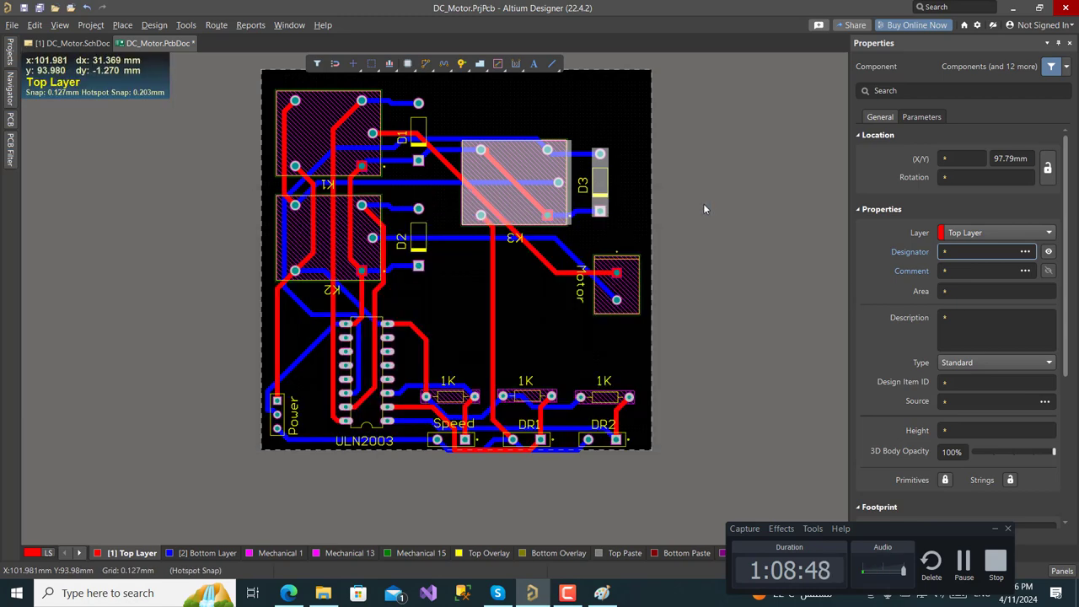
{"action": "left_click", "coordinate": [693, 330]}
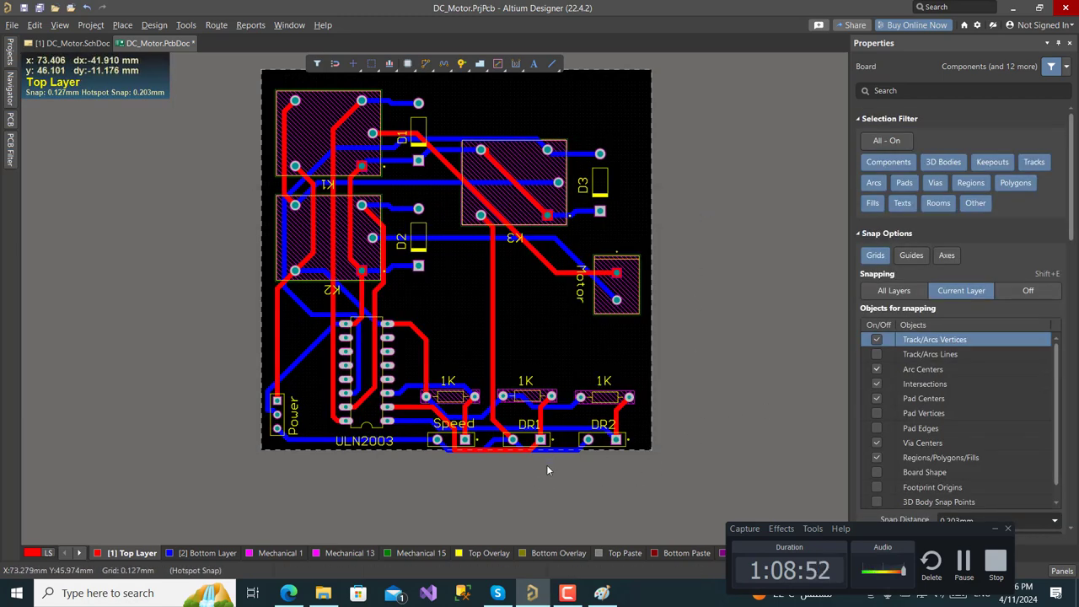
In board planning mode, extend the board shape's lower edge slightly downward to enclose the lowest tracks, and save the PCB
{"action": "left_click", "coordinate": [91, 25]}
{"action": "mouse_move", "coordinate": [60, 24]}
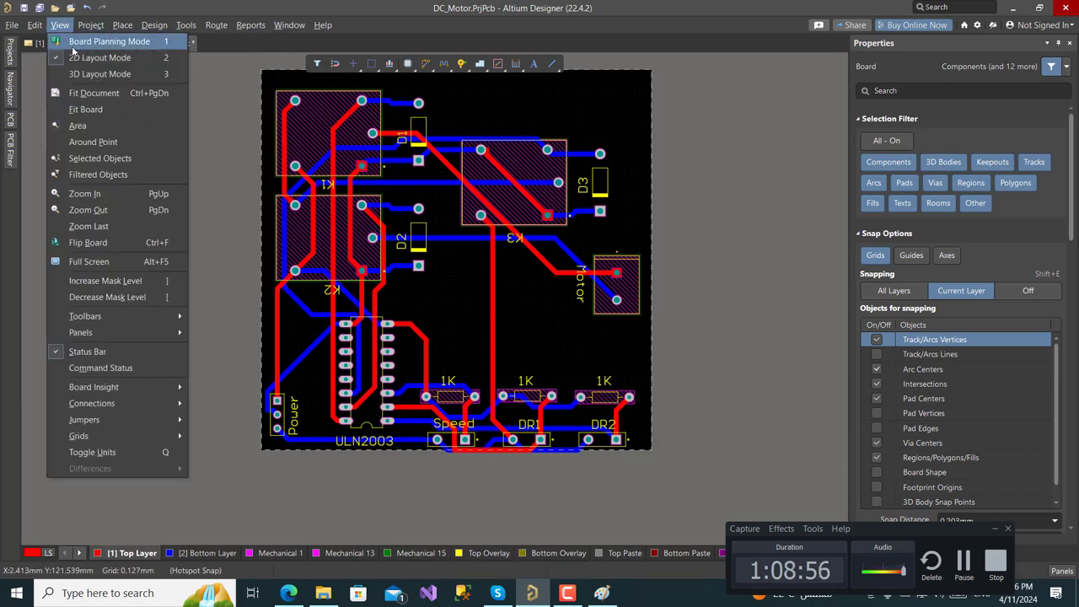
{"action": "left_click", "coordinate": [74, 44]}
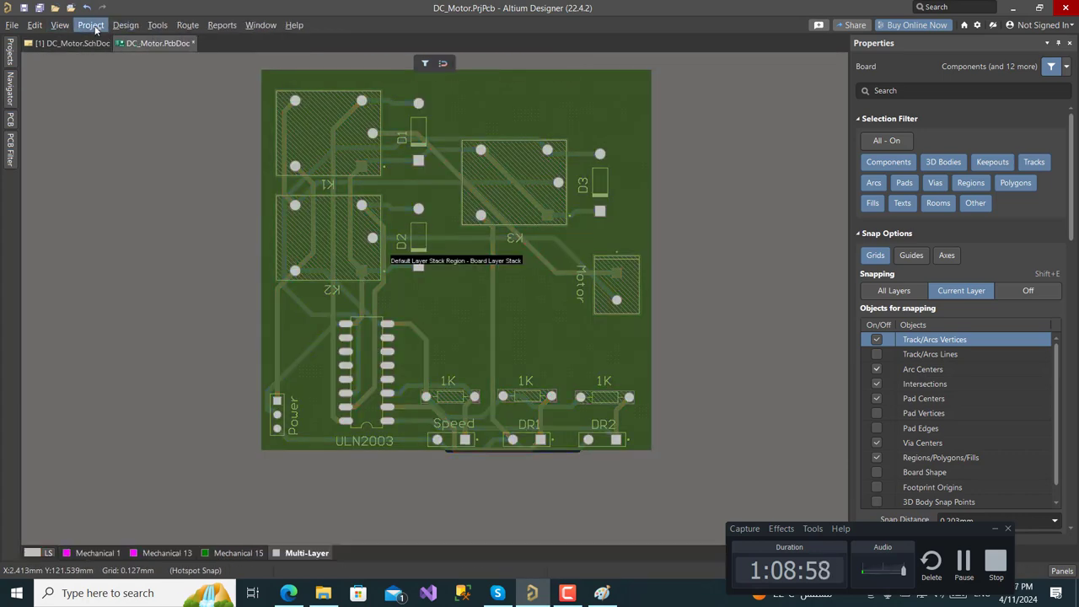
{"action": "left_click", "coordinate": [126, 25]}
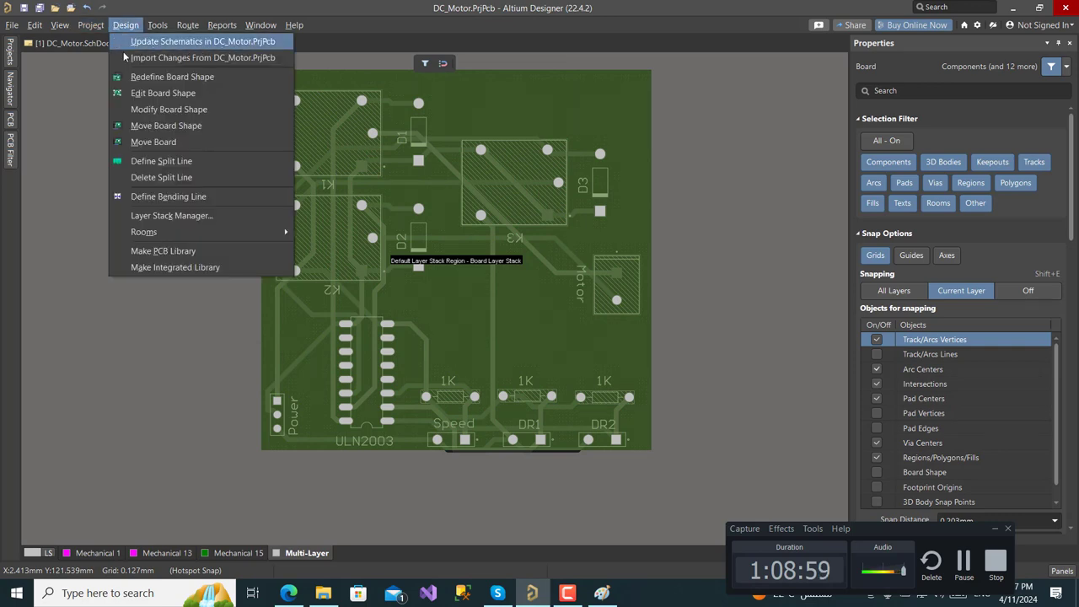
{"action": "left_click", "coordinate": [152, 91]}
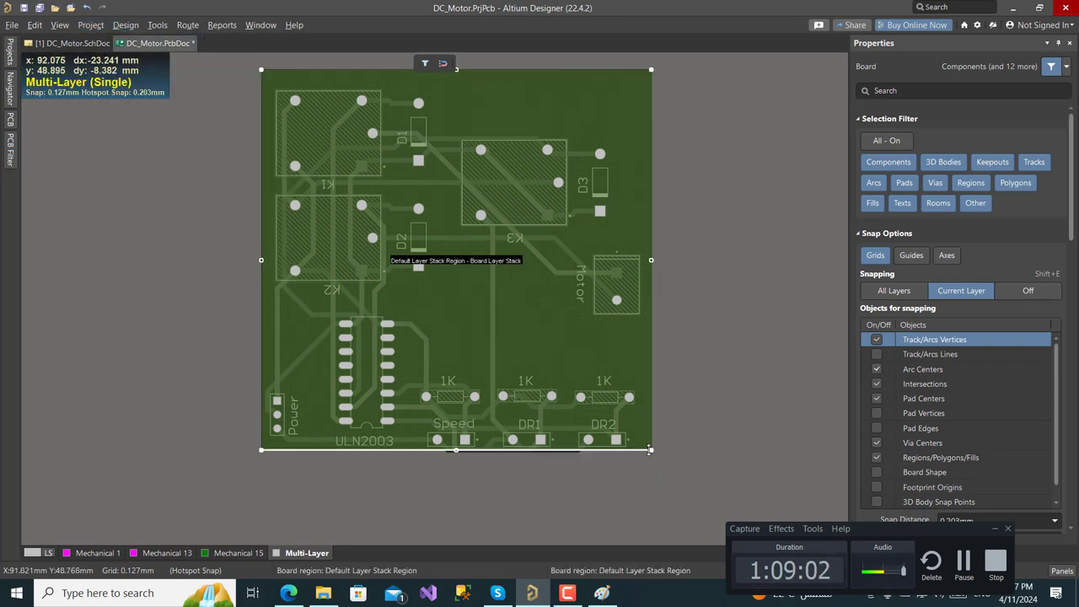
{"action": "left_click_drag", "start_coordinate": [649, 450], "coordinate": [651, 458]}
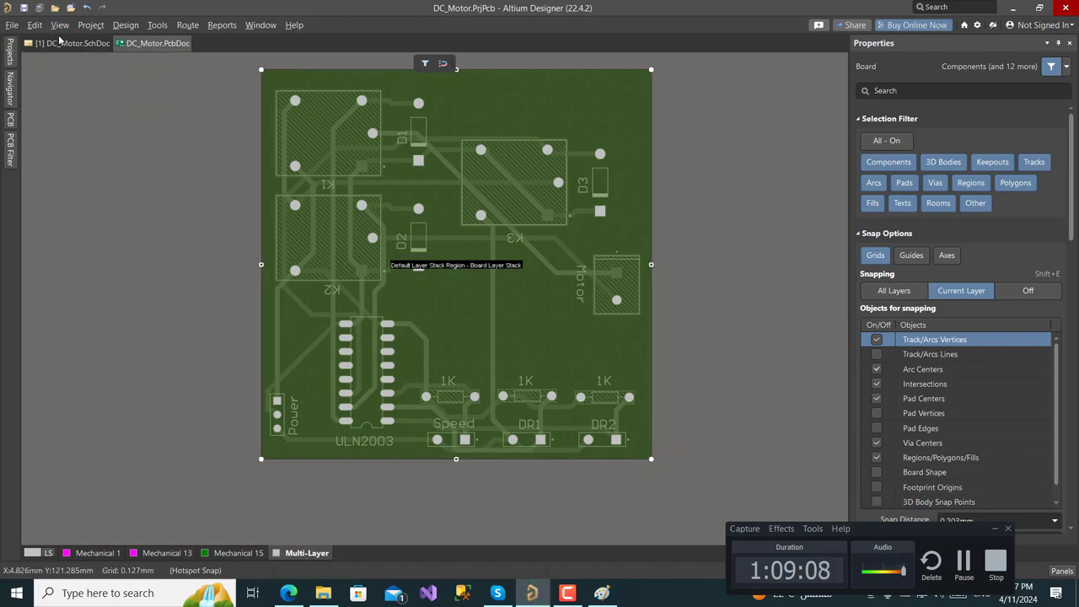
{"action": "left_click", "coordinate": [62, 42]}
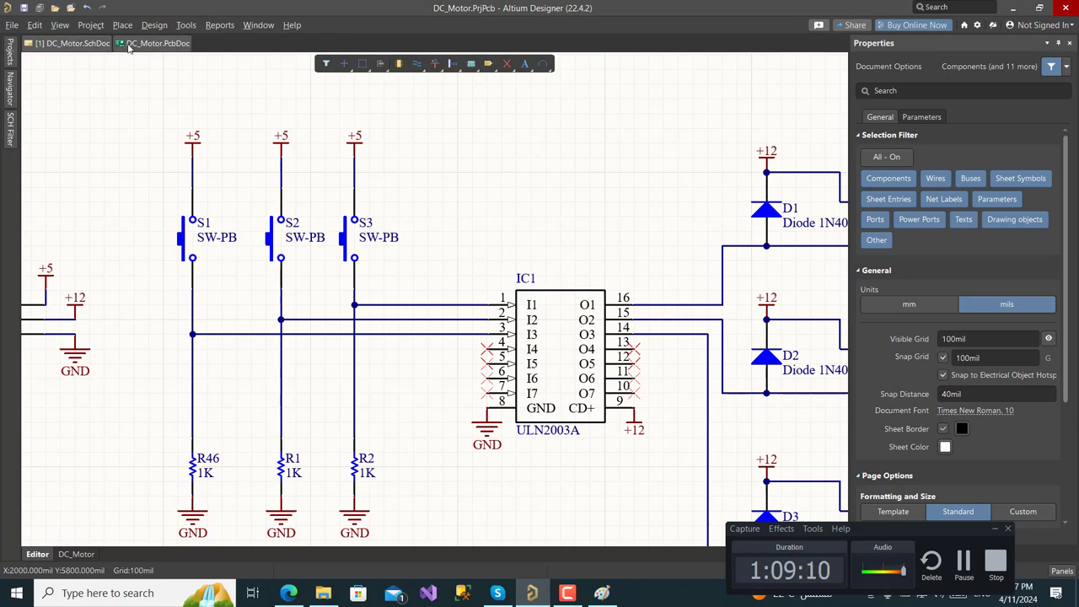